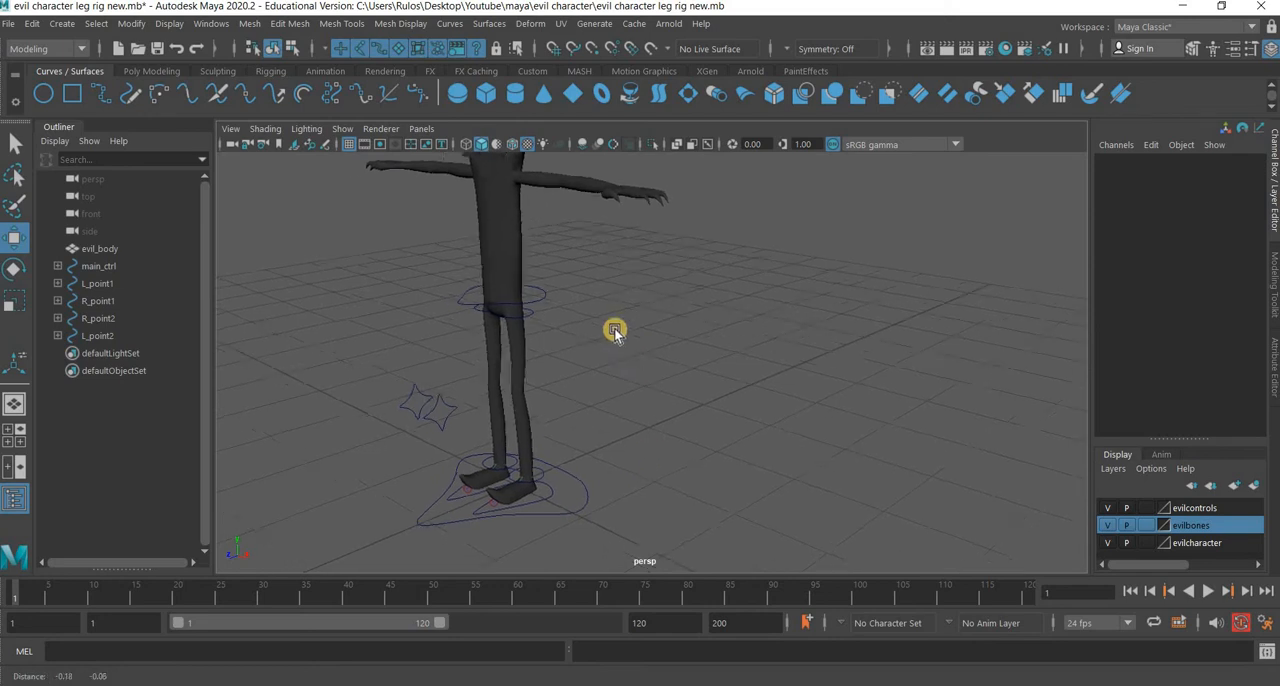
Test the hip_ctrl control by moving it vertically, and undo the move.
{"action": "left_click", "coordinate": [598, 273]}
{"action": "scroll", "coordinate": [599, 248], "scroll_direction": "down", "scroll_amount": 4}
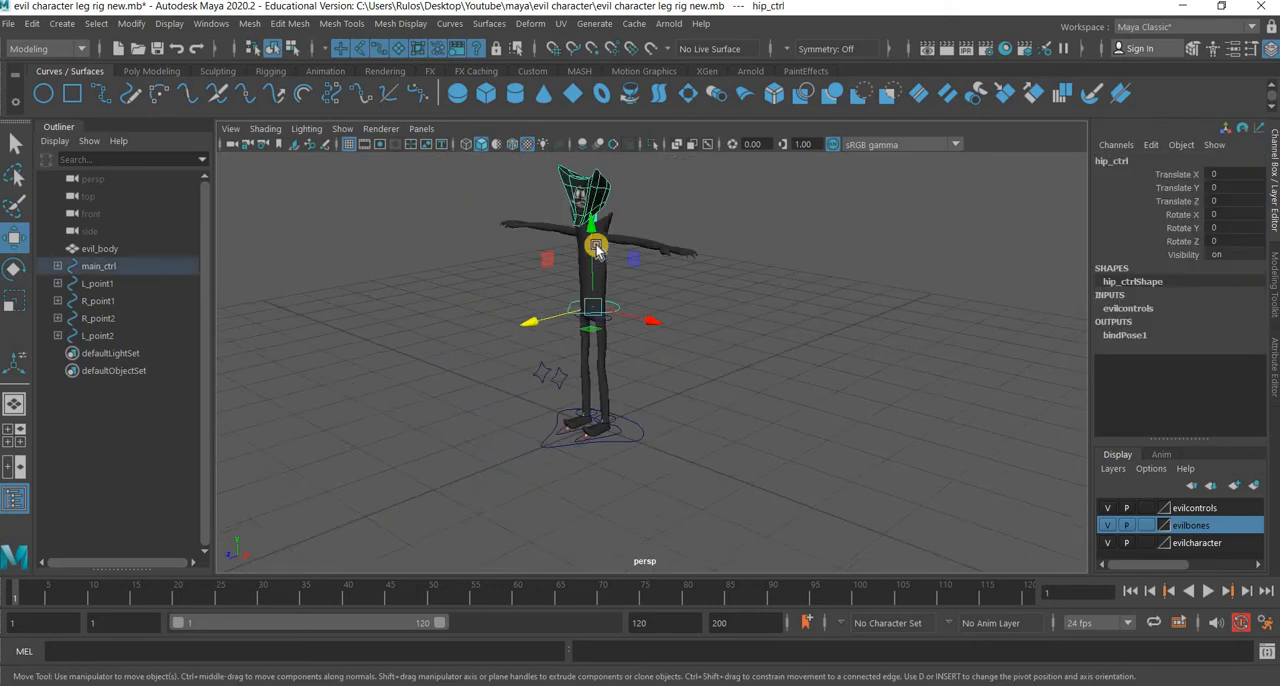
{"action": "left_click_drag", "start_coordinate": [591, 290], "coordinate": [630, 517]}
{"action": "key", "text": "ctrl+z"}
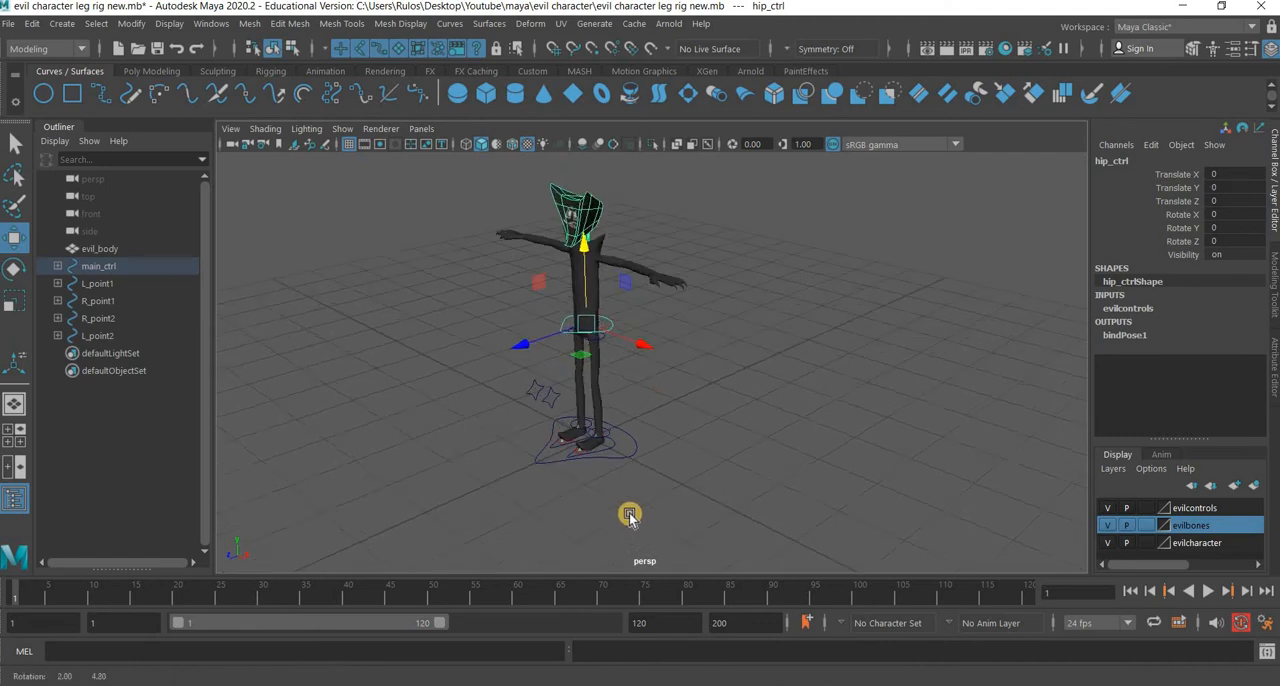
Test the L_foot_ctrl control by moving it vertically, undoing each move.
{"action": "scroll", "coordinate": [636, 500], "scroll_direction": "up", "scroll_amount": 4}
{"action": "middle_click_drag", "start_coordinate": [592, 470], "coordinate": [577, 389], "text": "alt"}
{"action": "left_click", "coordinate": [585, 392]}
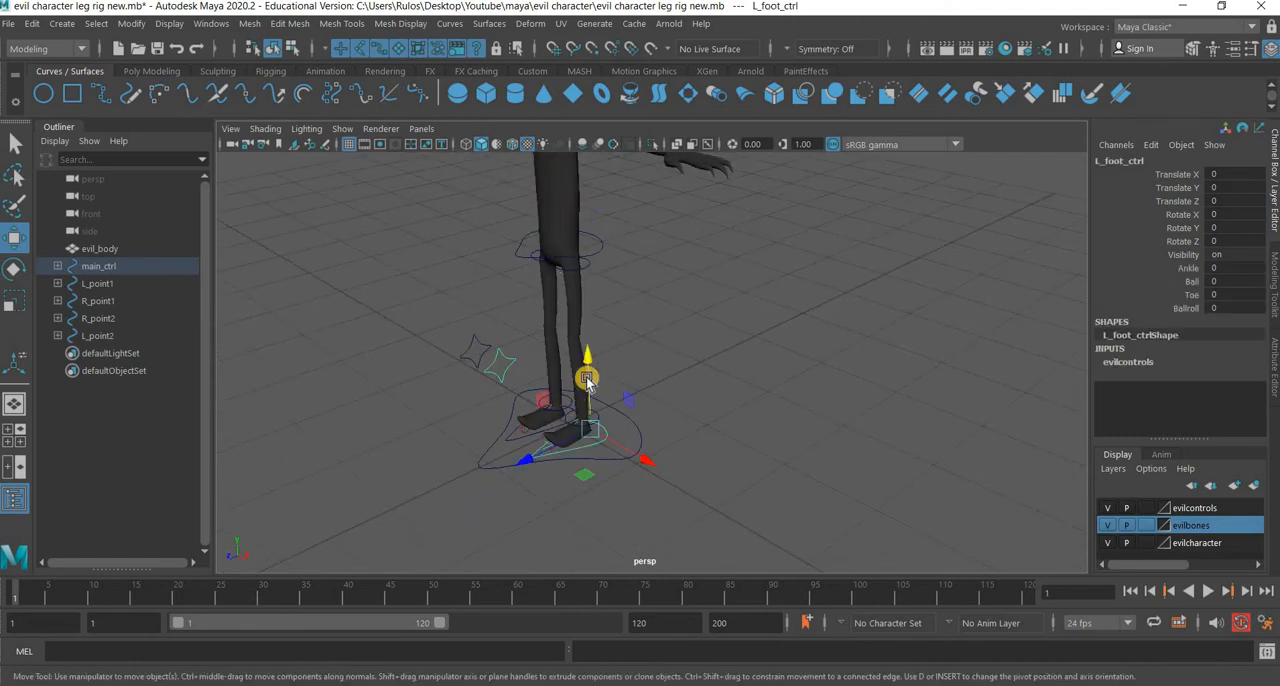
{"action": "middle_click_drag", "start_coordinate": [585, 311], "coordinate": [604, 290]}
{"action": "key", "text": "ctrl+z"}
{"action": "left_click_drag", "start_coordinate": [589, 460], "coordinate": [514, 452], "text": "alt"}
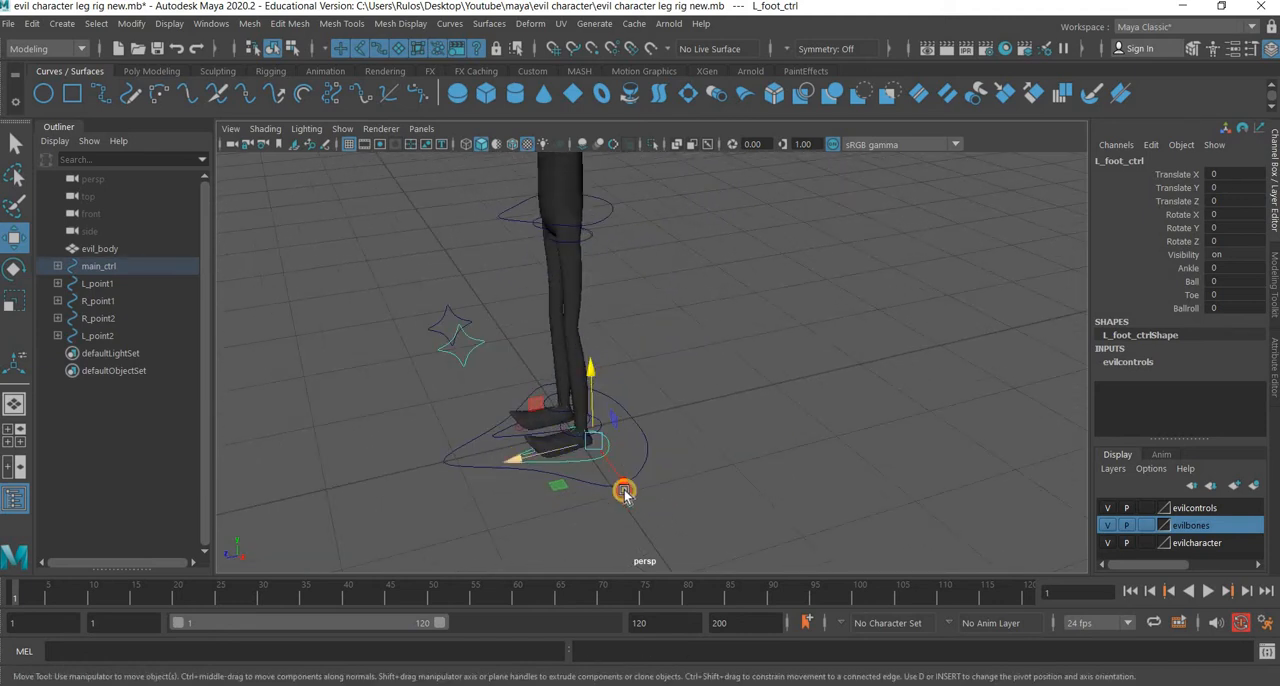
{"action": "middle_click_drag", "start_coordinate": [620, 360], "coordinate": [666, 648]}
{"action": "key", "text": "ctrl+z"}
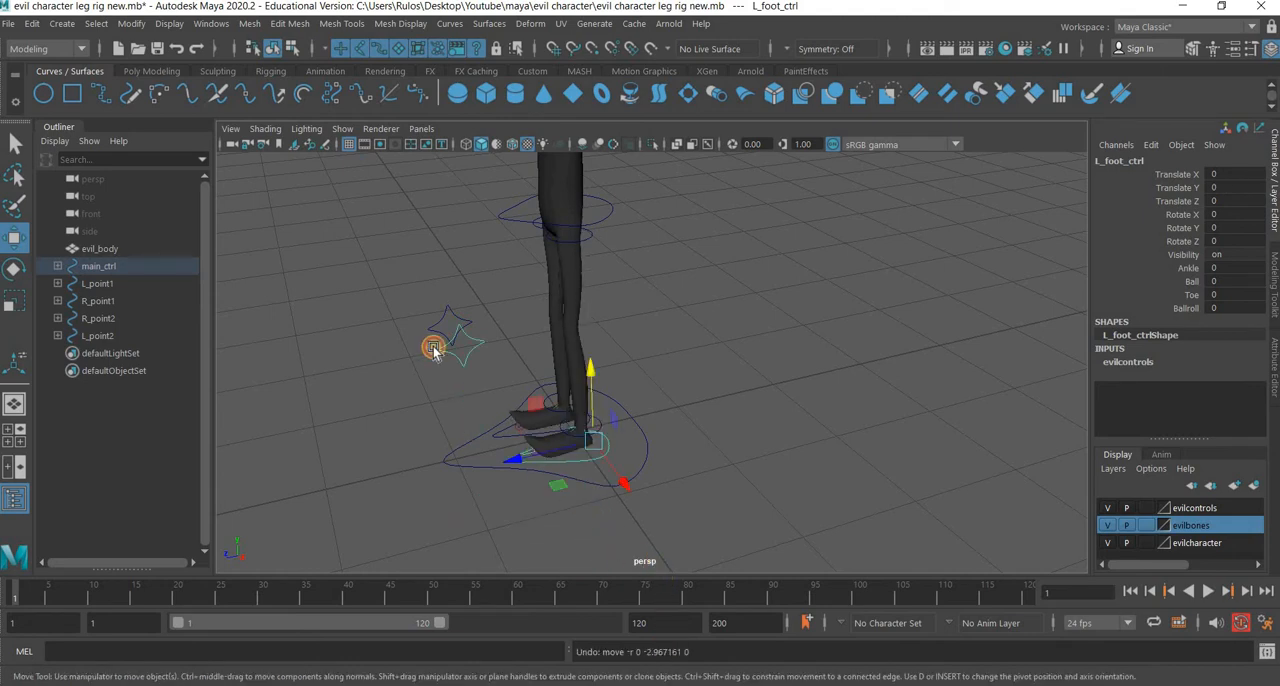
Raise L_foot_ctrl to a Translate Y of about 0.296 to bend the left leg.
{"action": "left_click_drag", "start_coordinate": [434, 349], "coordinate": [491, 365], "text": "alt"}
{"action": "left_click_drag", "start_coordinate": [545, 321], "coordinate": [553, 290]}
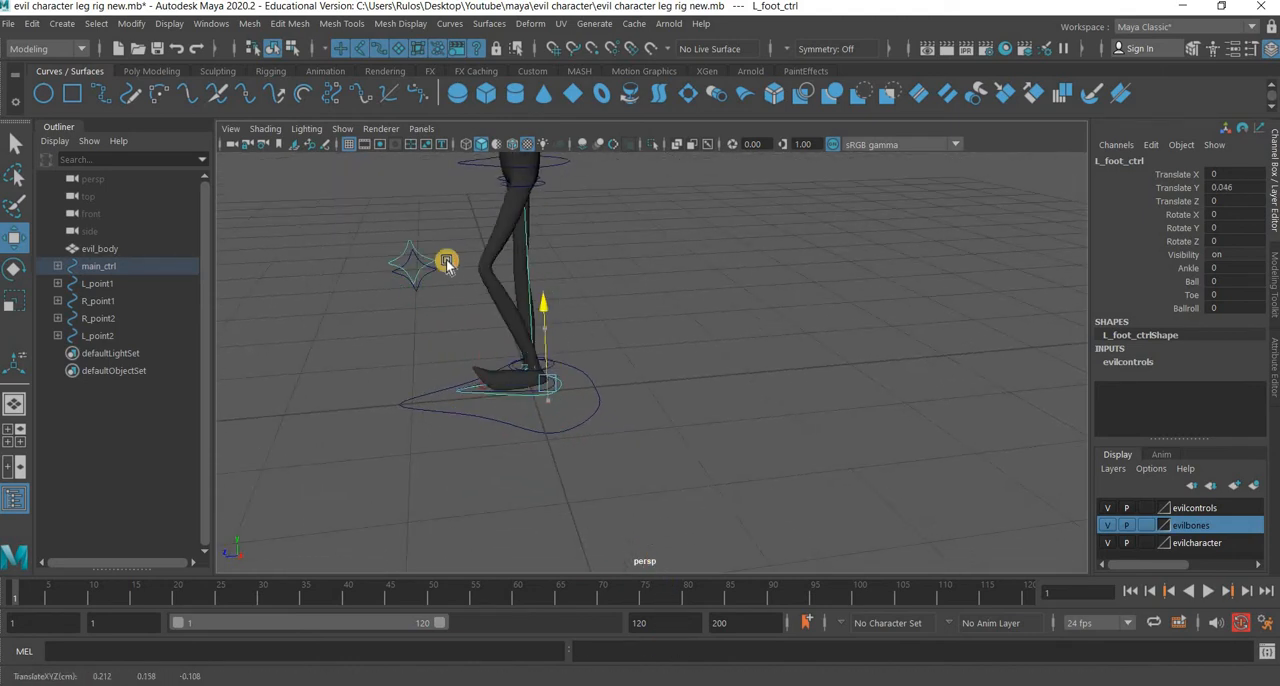
{"action": "left_click", "coordinate": [431, 244]}
{"action": "left_click_drag", "start_coordinate": [685, 435], "coordinate": [747, 468], "text": "alt"}
{"action": "left_click_drag", "start_coordinate": [707, 444], "coordinate": [770, 515]}
{"action": "key", "text": "ctrl+z"}
{"action": "left_click_drag", "start_coordinate": [691, 508], "coordinate": [629, 377], "text": "alt"}
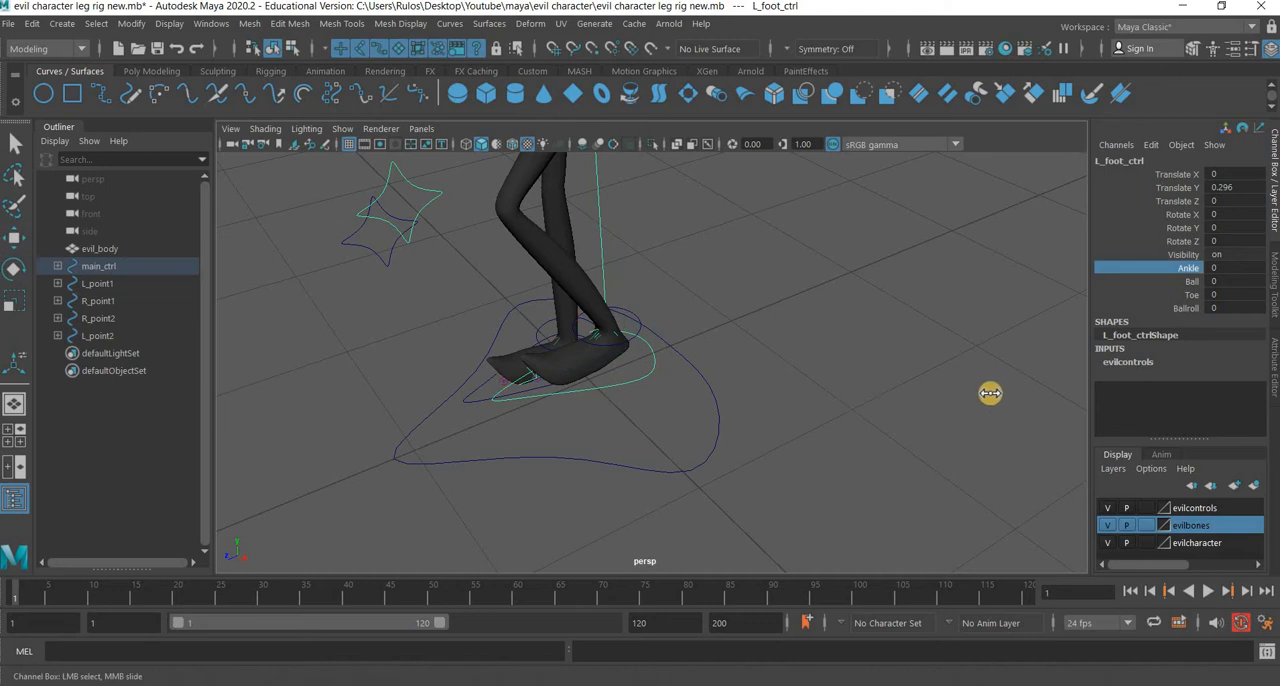
Test the Ankle and Ball attributes of the left foot control, undoing each change.
{"action": "middle_click_drag", "start_coordinate": [490, 395], "coordinate": [950, 396]}
{"action": "middle_click_drag", "start_coordinate": [740, 408], "coordinate": [751, 408]}
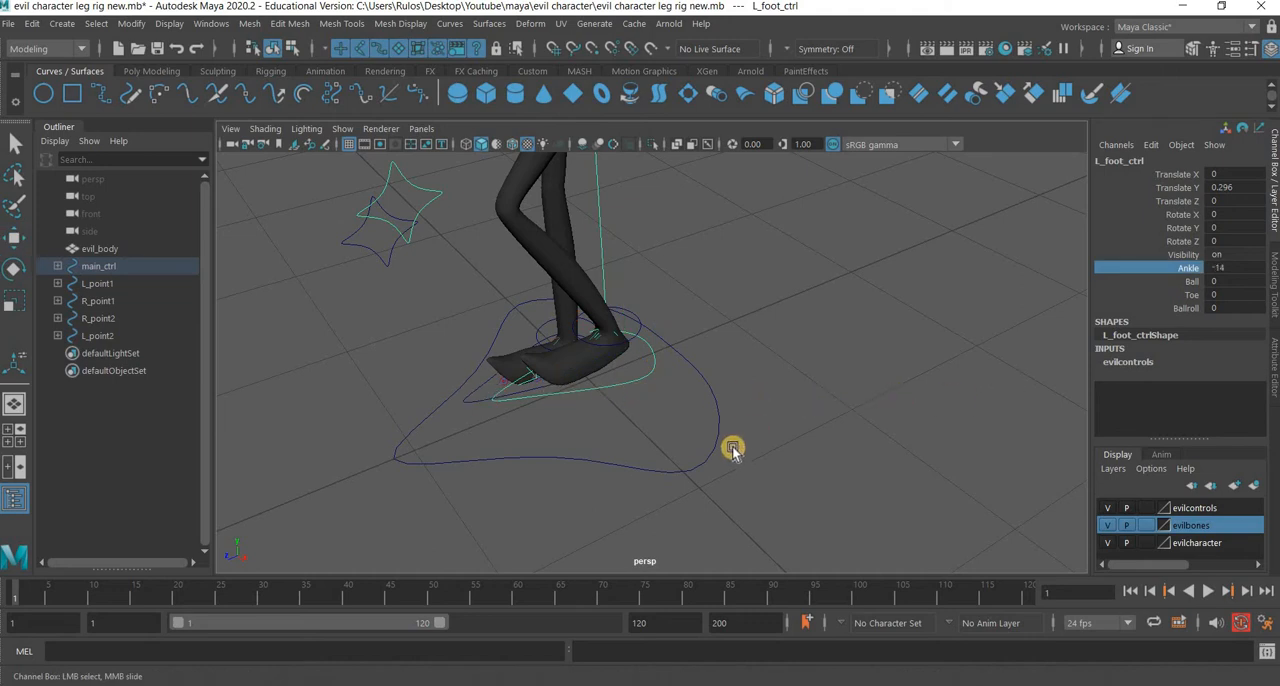
{"action": "key", "text": "ctrl+z"}
{"action": "left_click_drag", "start_coordinate": [712, 467], "coordinate": [805, 464], "text": "alt"}
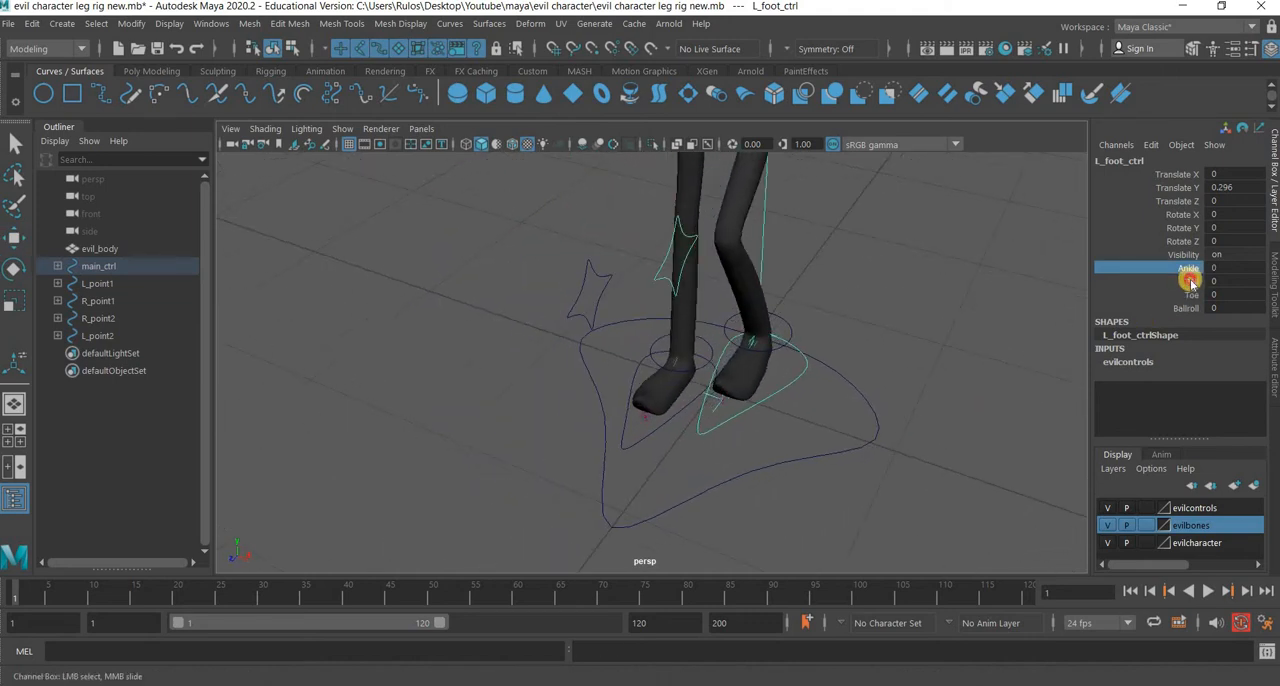
{"action": "left_click", "coordinate": [1191, 282]}
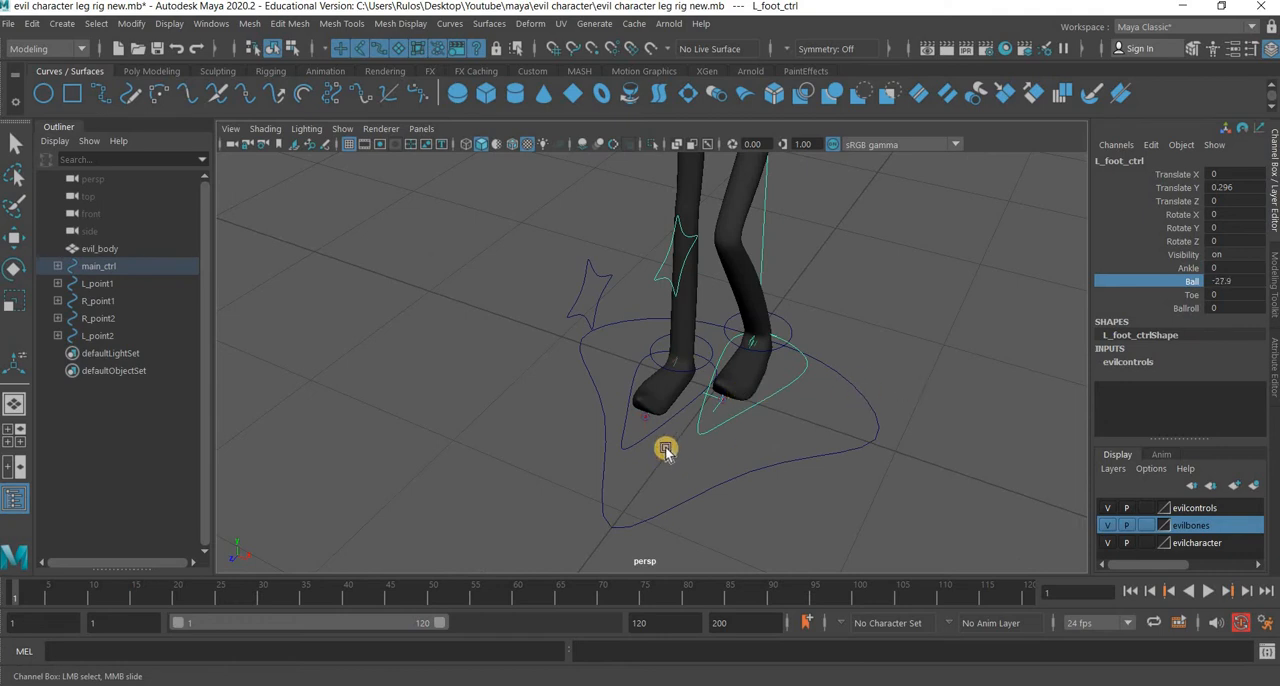
{"action": "key", "text": "ctrl+z"}
{"action": "left_click", "coordinate": [883, 403]}
Test the Ankle and Ball attributes of the right foot control, undoing each change.
{"action": "left_click", "coordinate": [647, 422]}
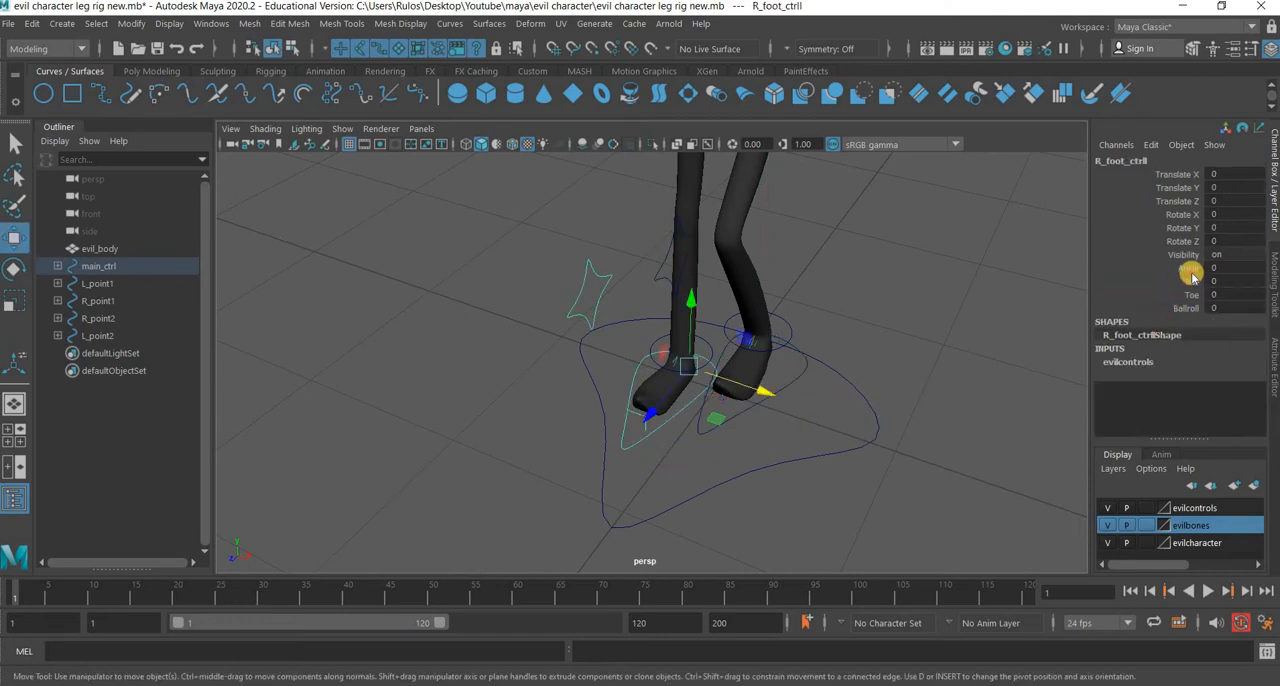
{"action": "left_click", "coordinate": [1188, 268]}
{"action": "middle_click_drag", "start_coordinate": [983, 409], "coordinate": [706, 469]}
{"action": "key", "text": "ctrl+z"}
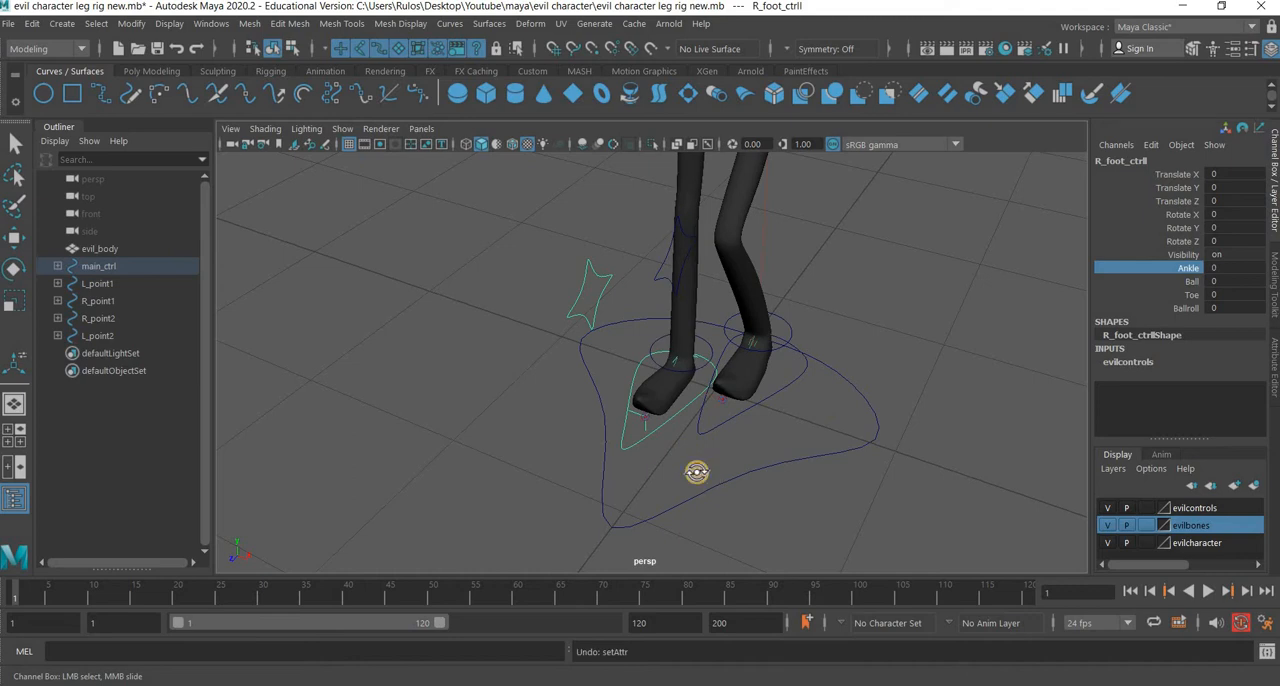
{"action": "left_click_drag", "start_coordinate": [684, 470], "coordinate": [624, 458], "text": "alt"}
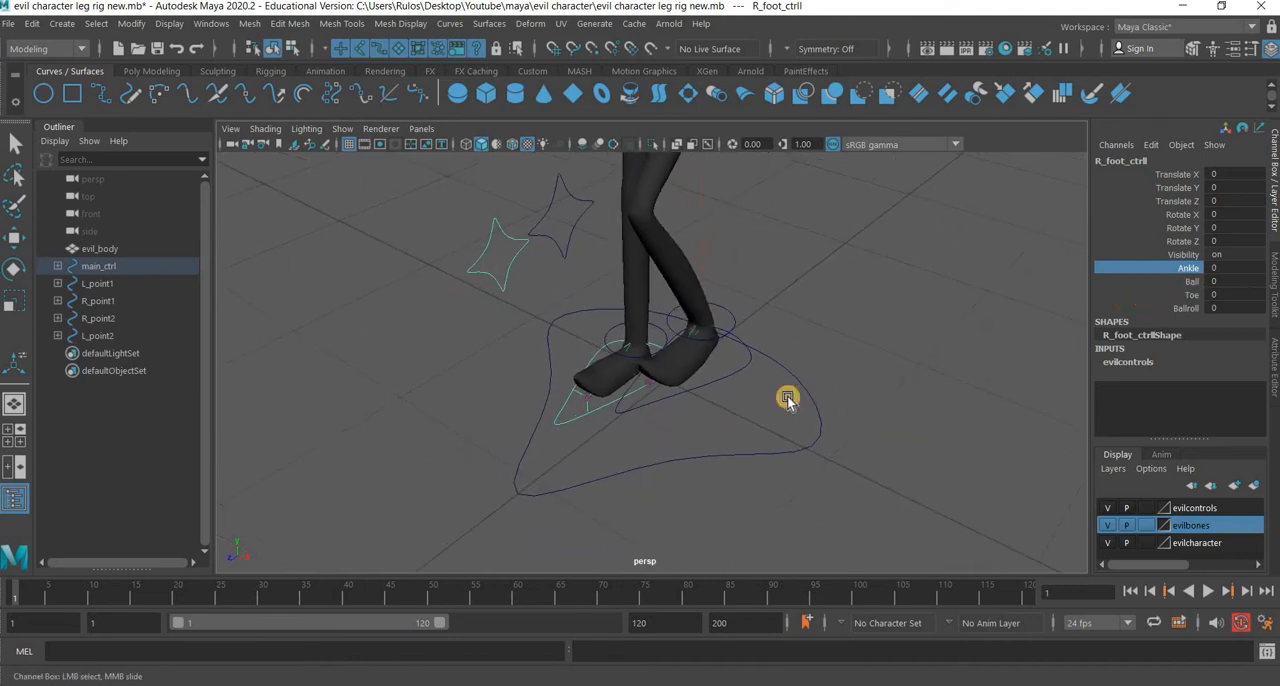
{"action": "left_click", "coordinate": [1191, 281]}
{"action": "middle_click_drag", "start_coordinate": [956, 384], "coordinate": [883, 383]}
{"action": "key", "text": "ctrl+z"}
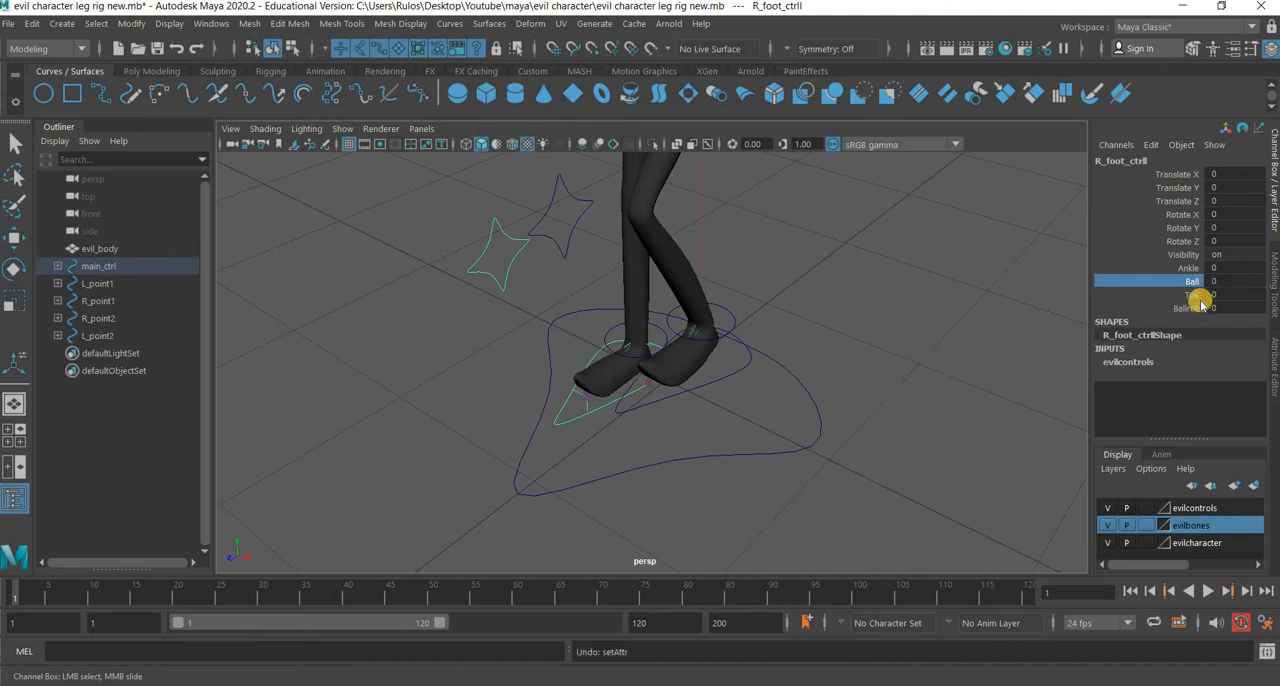
Test the Toe and Ballroll attributes of the right foot control, undoing each change.
{"action": "middle_click_drag", "start_coordinate": [787, 422], "coordinate": [921, 427]}
{"action": "key", "text": "ctrl+z"}
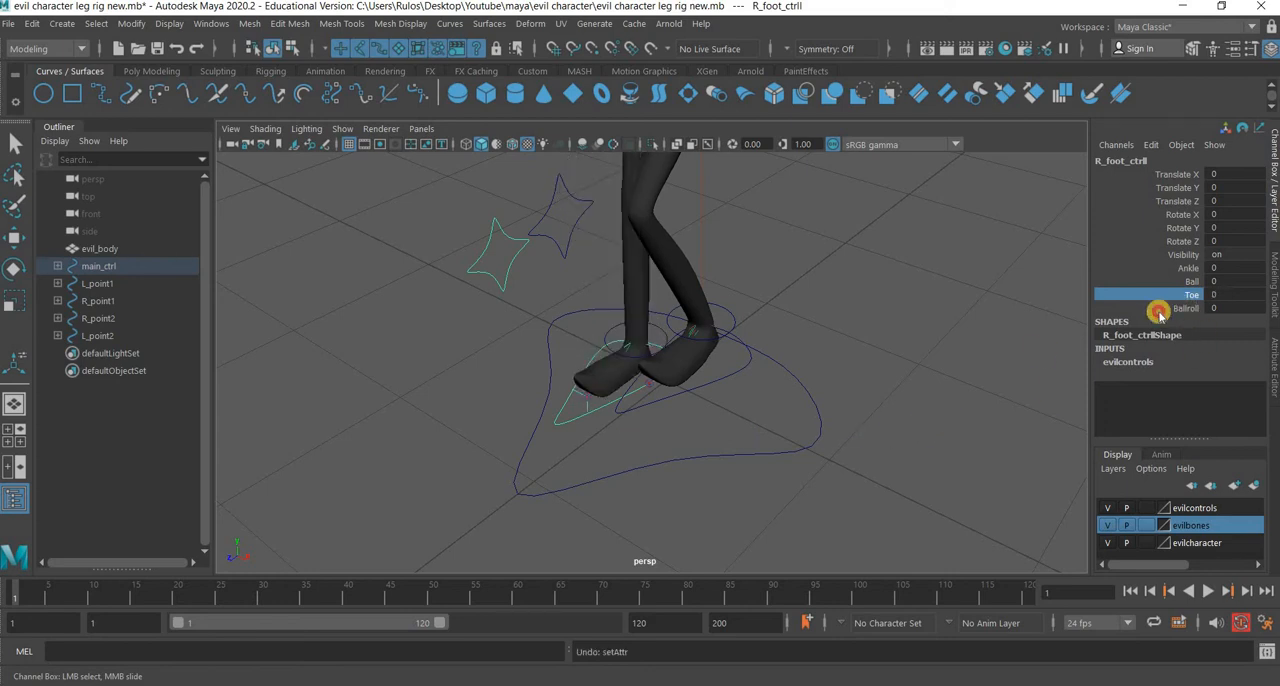
{"action": "middle_click_drag", "start_coordinate": [828, 413], "coordinate": [777, 414]}
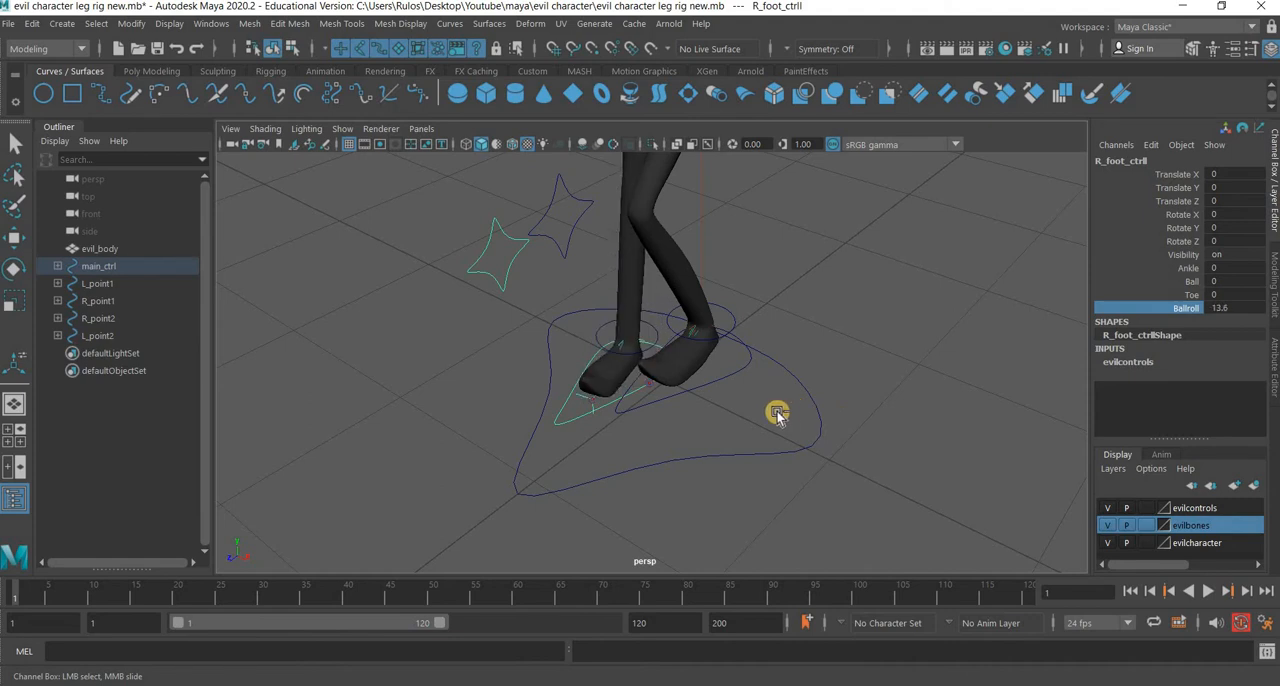
{"action": "key", "text": "ctrl+z"}
{"action": "left_click_drag", "start_coordinate": [766, 457], "coordinate": [686, 431], "text": "alt"}
{"action": "scroll", "coordinate": [620, 466], "scroll_direction": "down", "scroll_amount": 5}
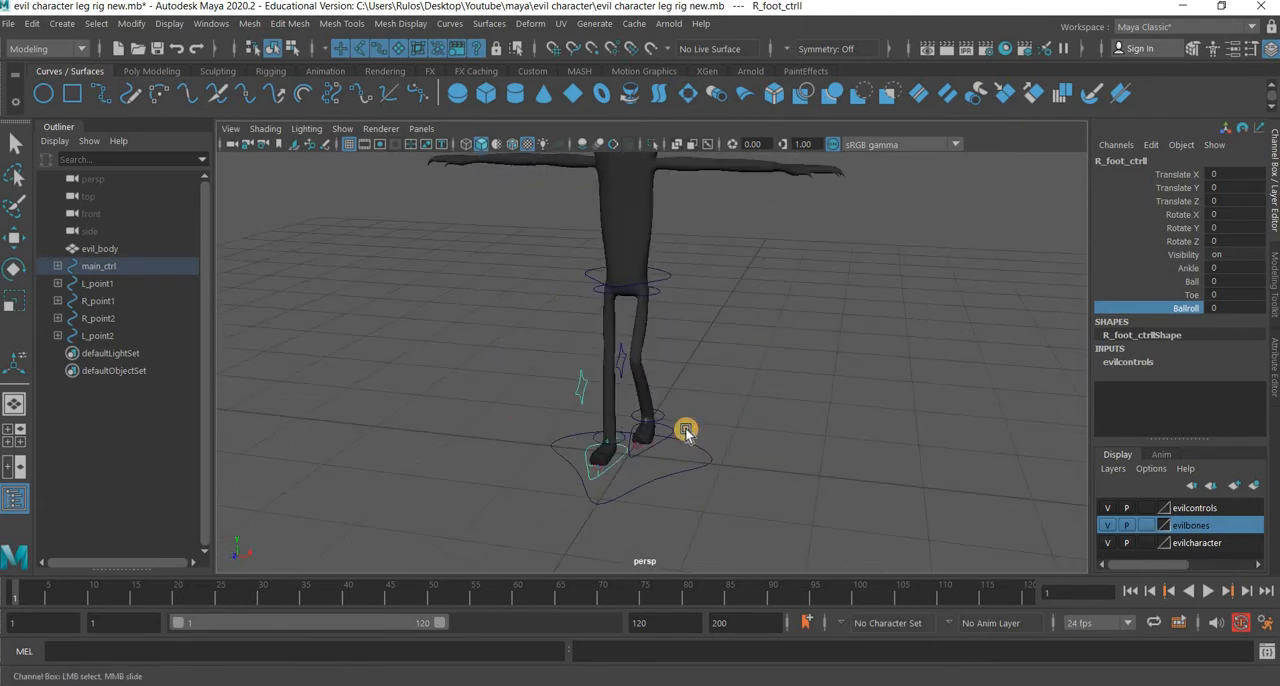
Open the scene "evil character tut 1.mb" without saving changes to the current rig scene.
{"action": "left_click", "coordinate": [8, 23]}
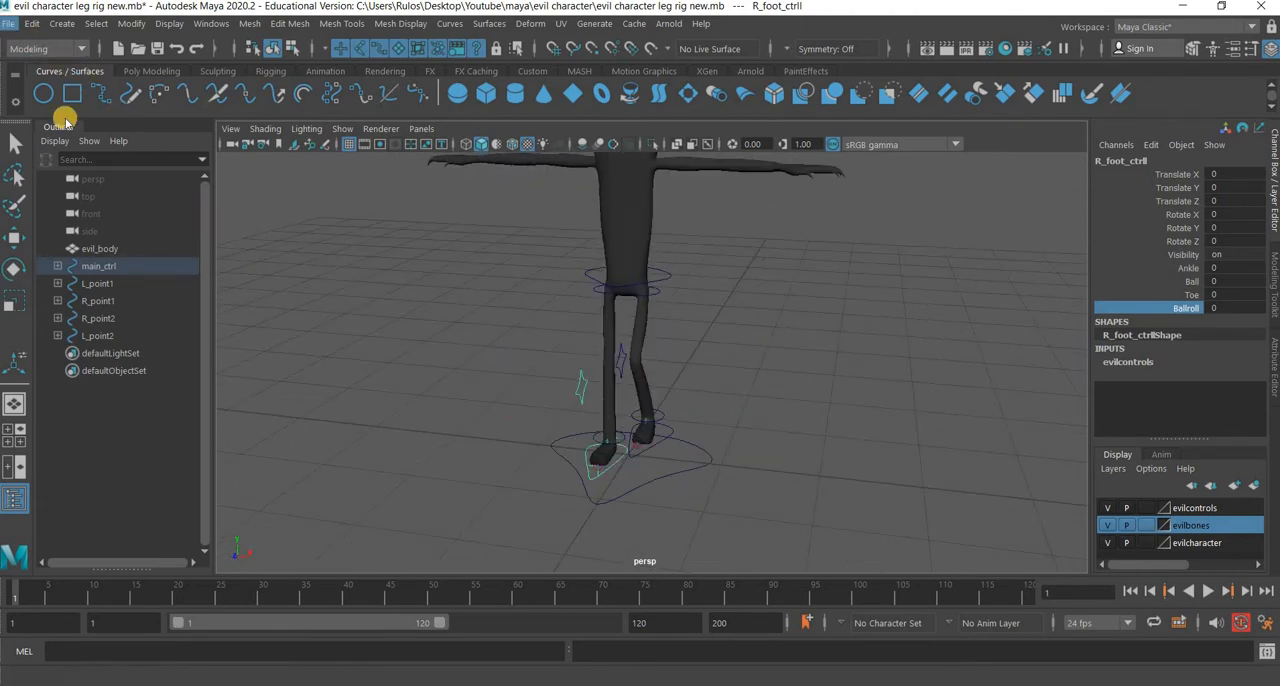
{"action": "mouse_move", "coordinate": [205, 567]}
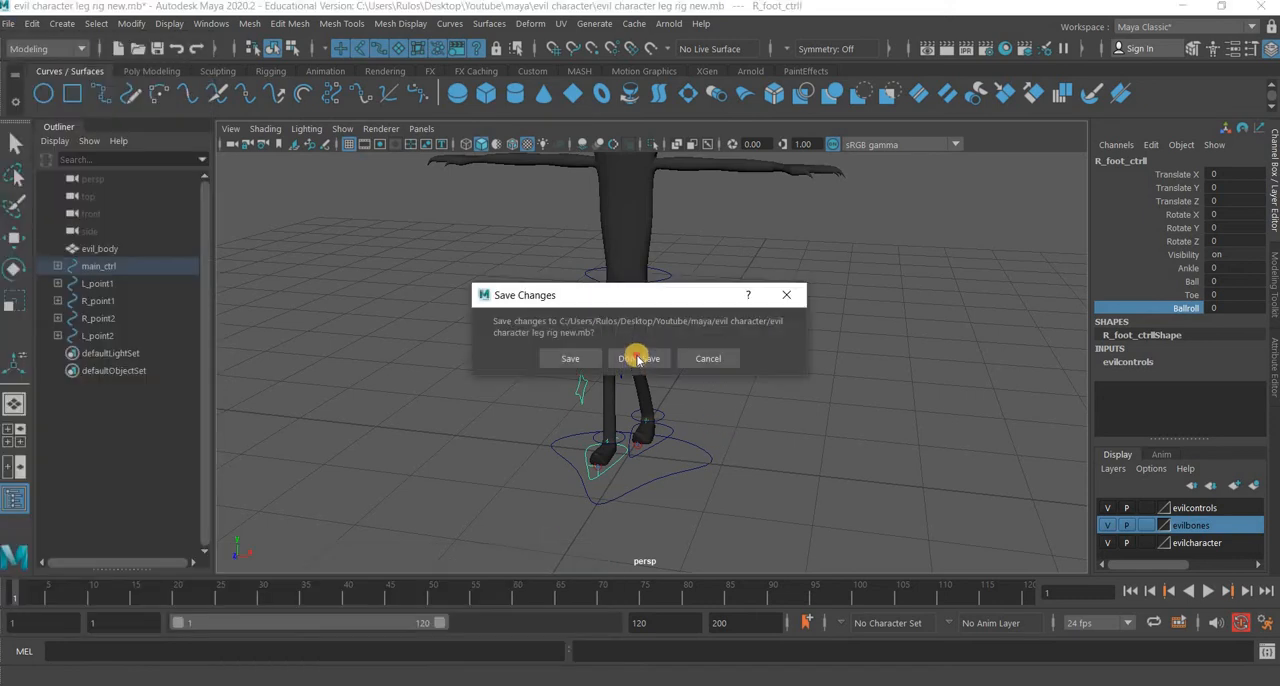
{"action": "left_click", "coordinate": [636, 357]}
{"action": "mouse_move", "coordinate": [710, 454]}
{"action": "left_mouse_down", "text": "alt"}
{"action": "mouse_move", "coordinate": [731, 457]}
{"action": "mouse_move", "coordinate": [717, 449]}
{"action": "left_mouse_up", "text": "alt"}
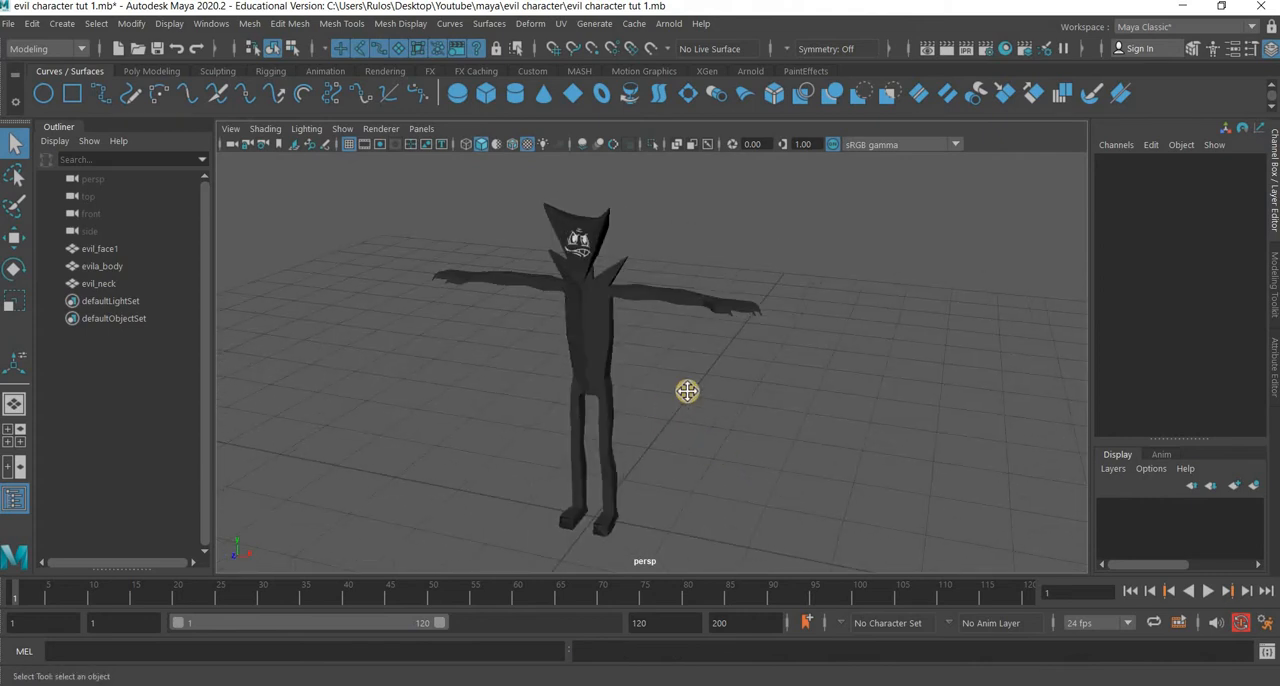
{"action": "middle_click_drag", "start_coordinate": [573, 327], "coordinate": [605, 293], "text": "alt"}
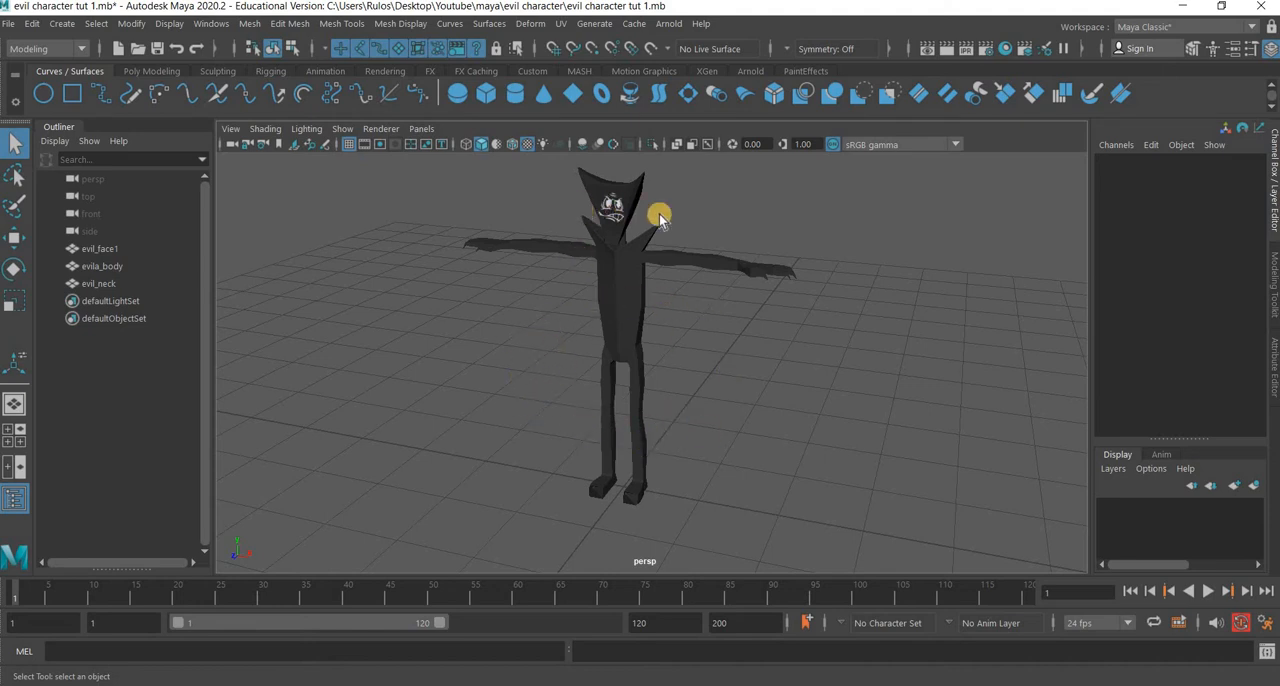
{"action": "left_click_drag", "start_coordinate": [635, 360], "coordinate": [626, 334], "text": "alt"}
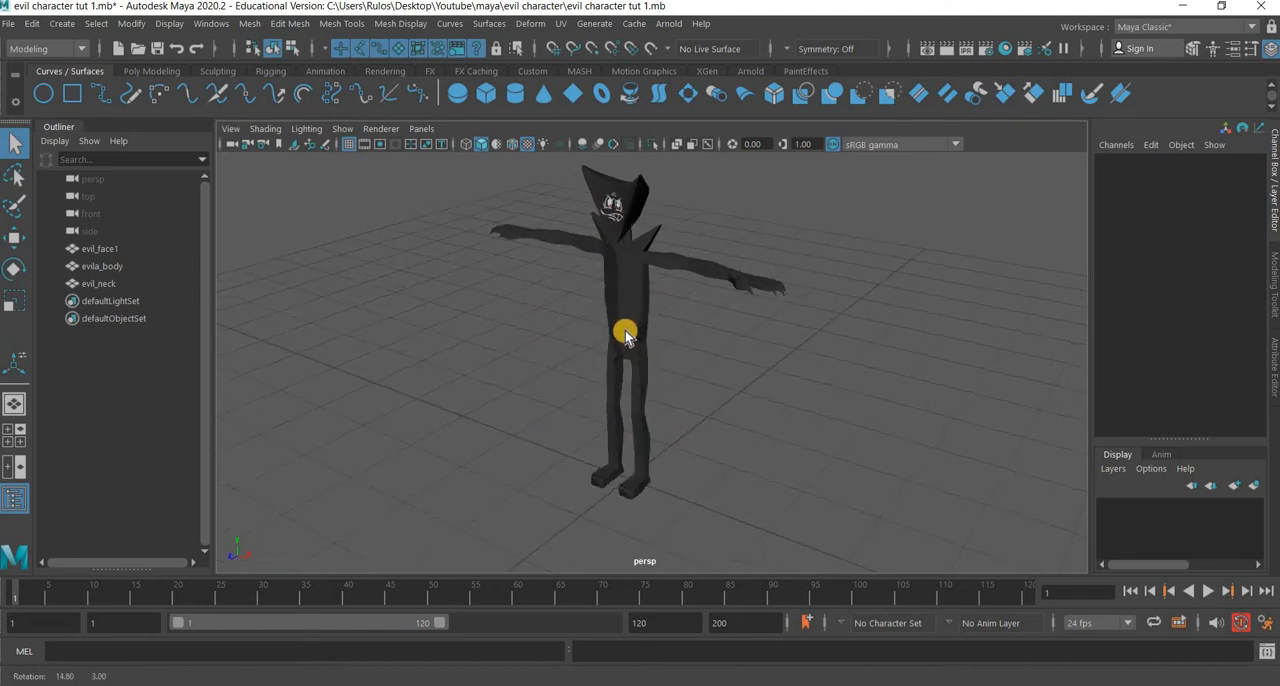
Create a display layer containing the evil_face1, evila_body and evil_neck meshes.
{"action": "left_click", "coordinate": [644, 445]}
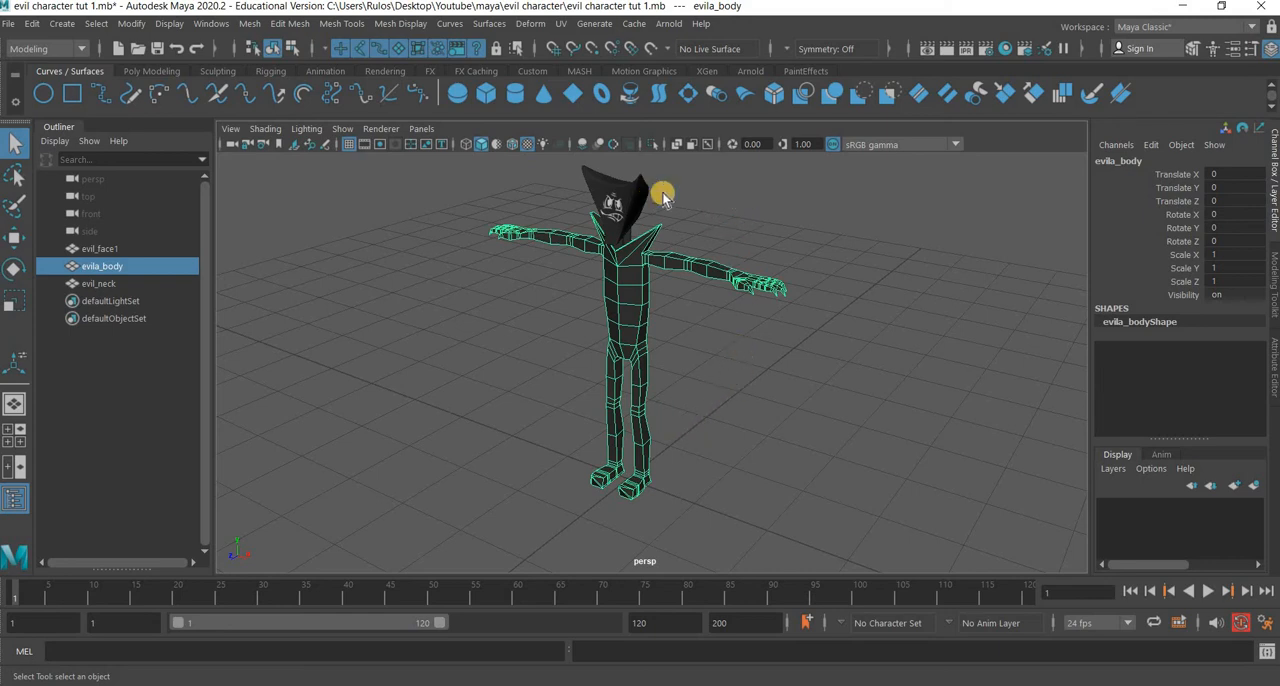
{"action": "left_click_drag", "start_coordinate": [678, 178], "coordinate": [637, 210]}
{"action": "left_click", "coordinate": [650, 227]}
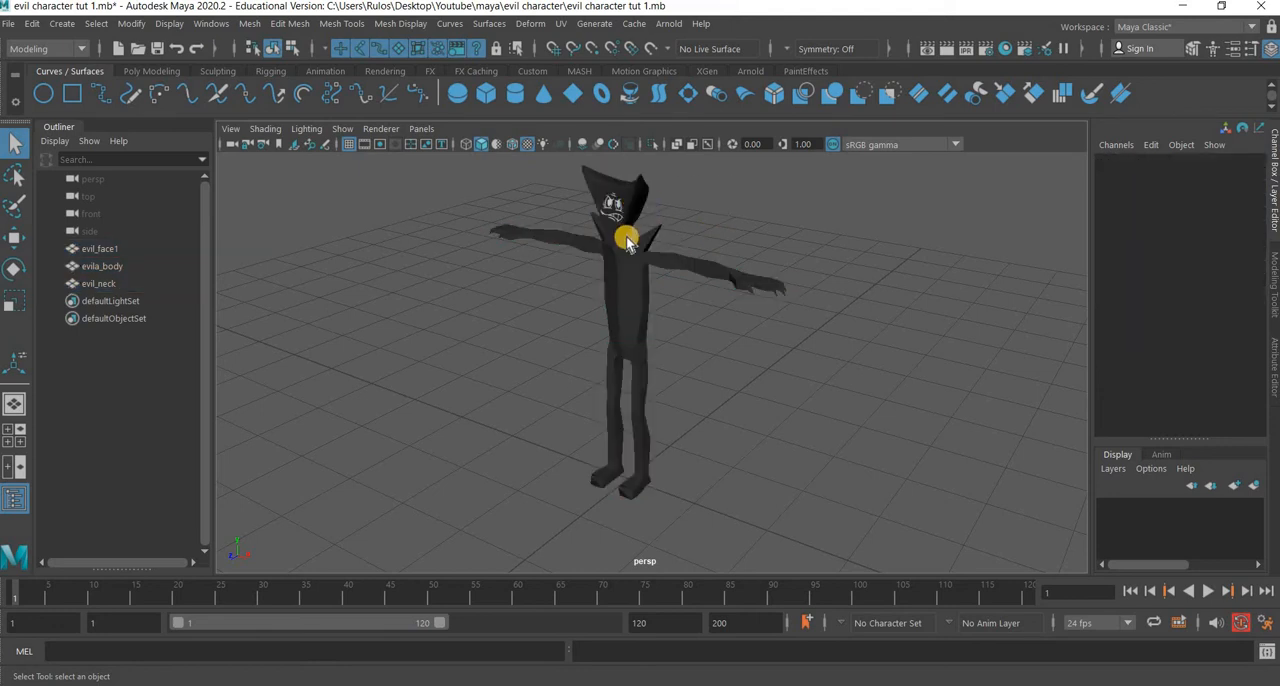
{"action": "left_click", "coordinate": [627, 238]}
{"action": "left_click", "coordinate": [629, 294]}
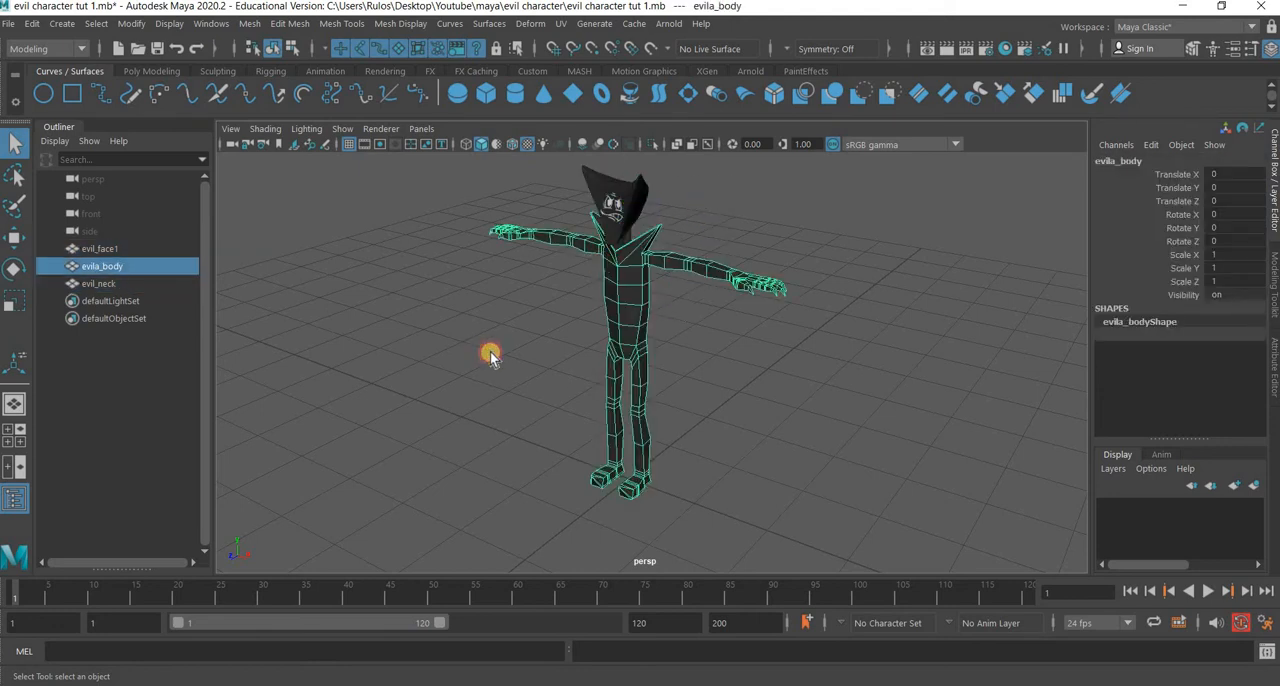
{"action": "left_click_drag", "start_coordinate": [537, 208], "coordinate": [780, 306]}
{"action": "left_click", "coordinate": [1255, 485]}
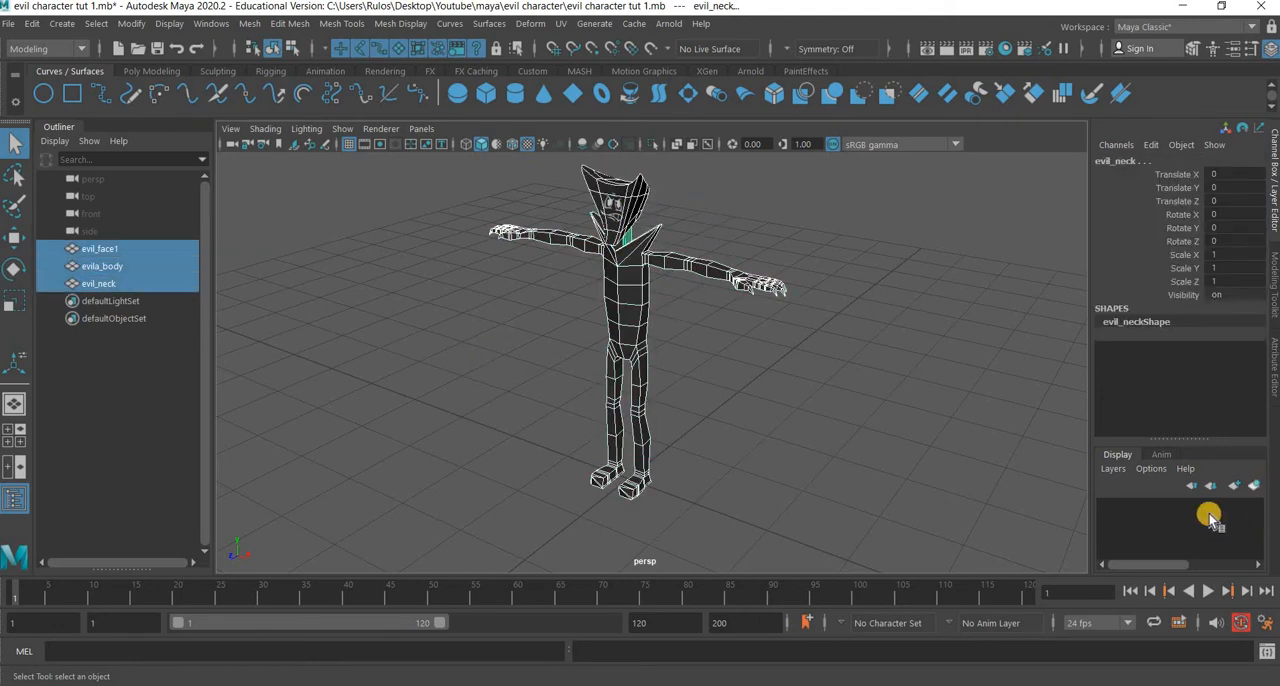
Rename the new display layer to evilcahractermesh and set it to template display.
{"action": "double_click", "coordinate": [1183, 507]}
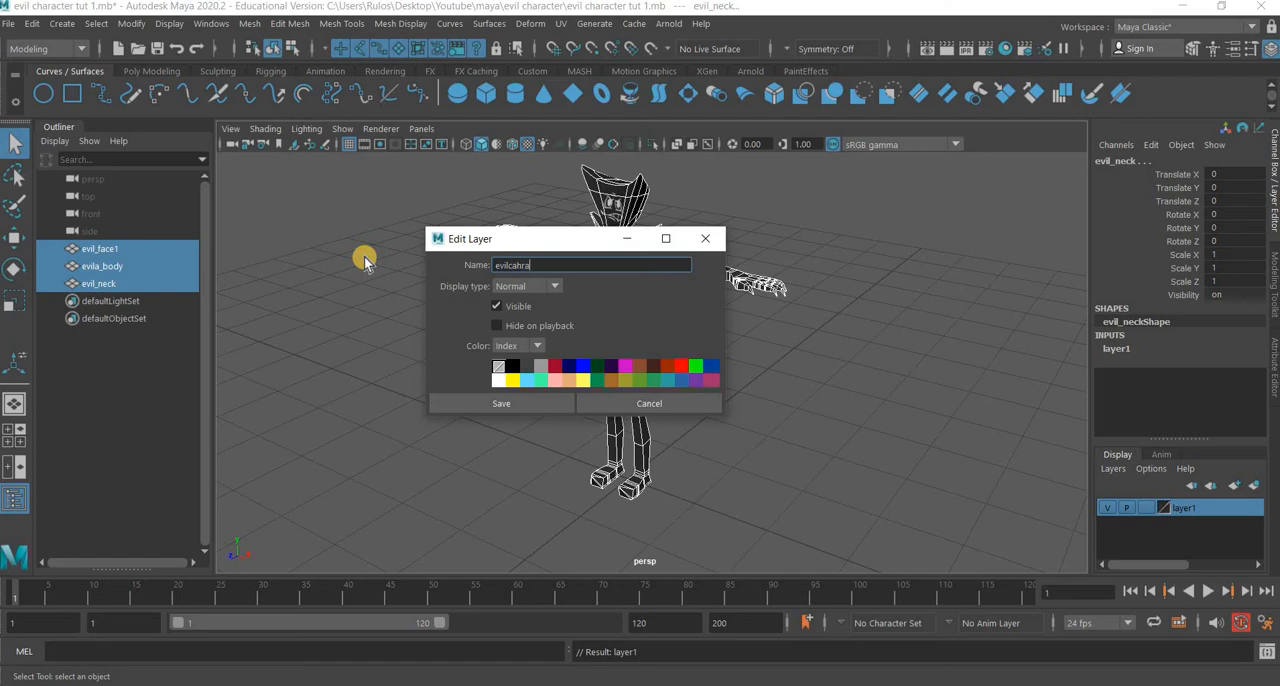
{"action": "type", "text": "evilcahractermesh"}
{"action": "key", "text": "Return"}
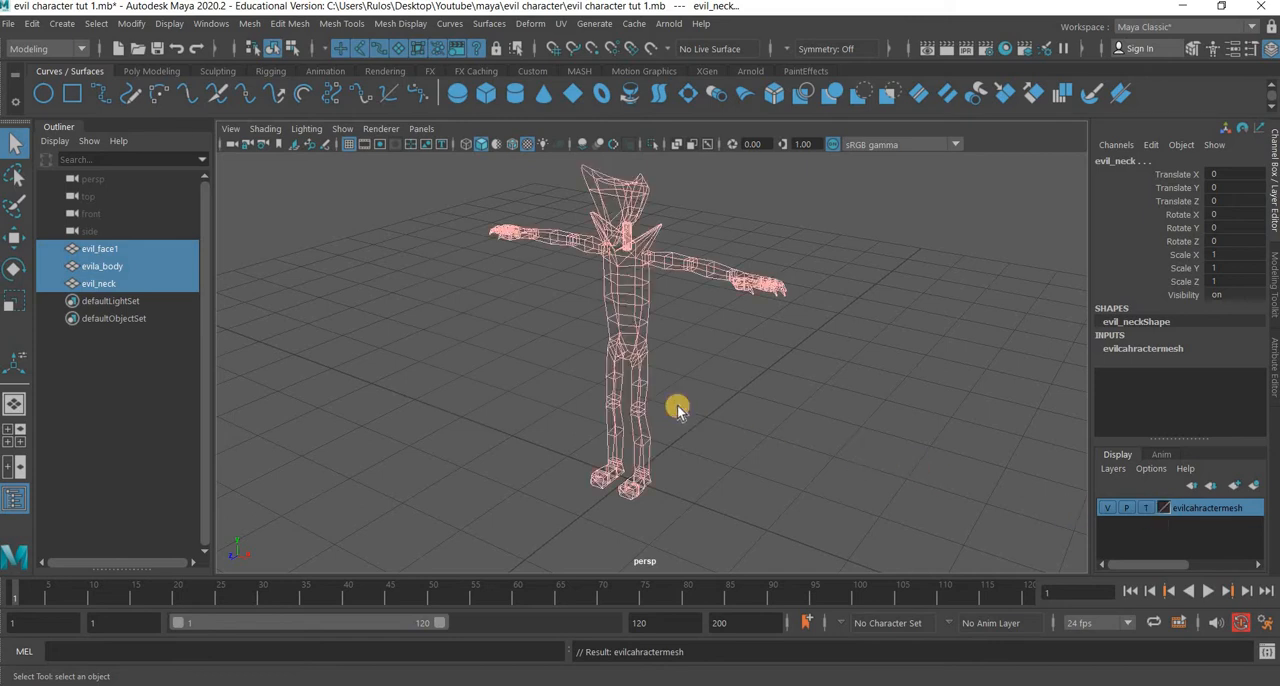
{"action": "left_click", "coordinate": [632, 362]}
Switch the viewport to the side view and frame the character's legs.
{"action": "key", "text": "space"}
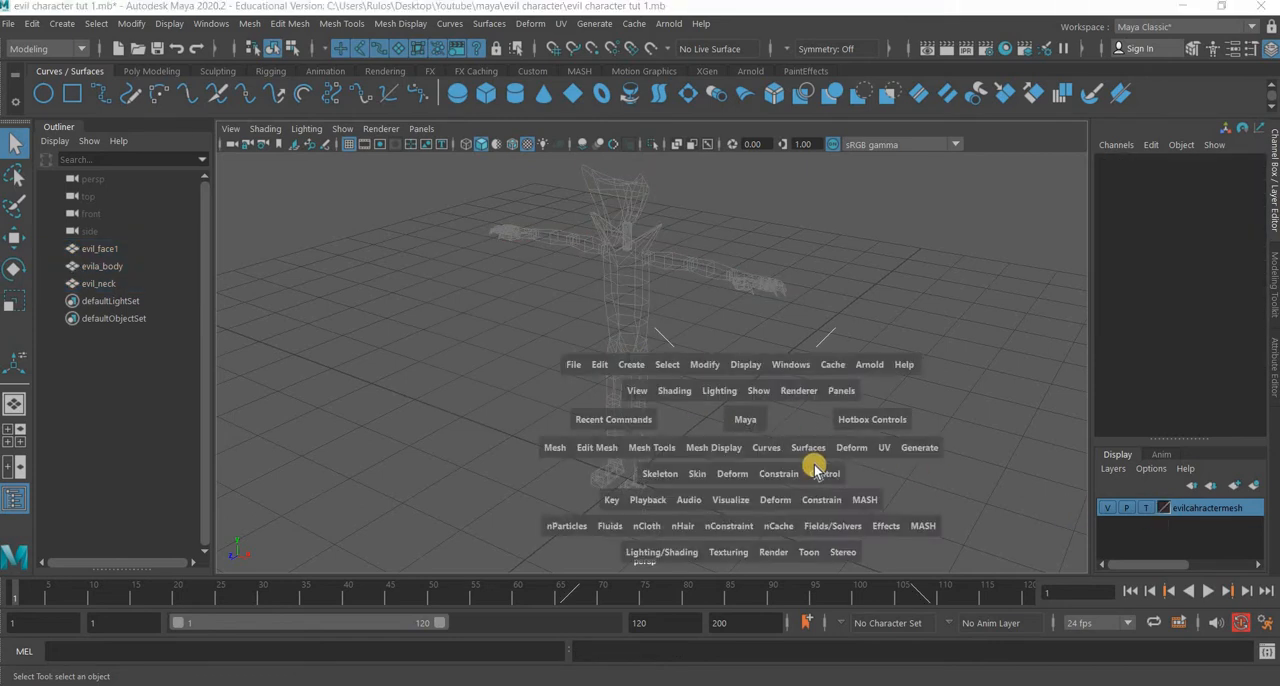
{"action": "key", "text": "space"}
{"action": "scroll", "coordinate": [650, 478], "scroll_direction": "down", "scroll_amount": 5}
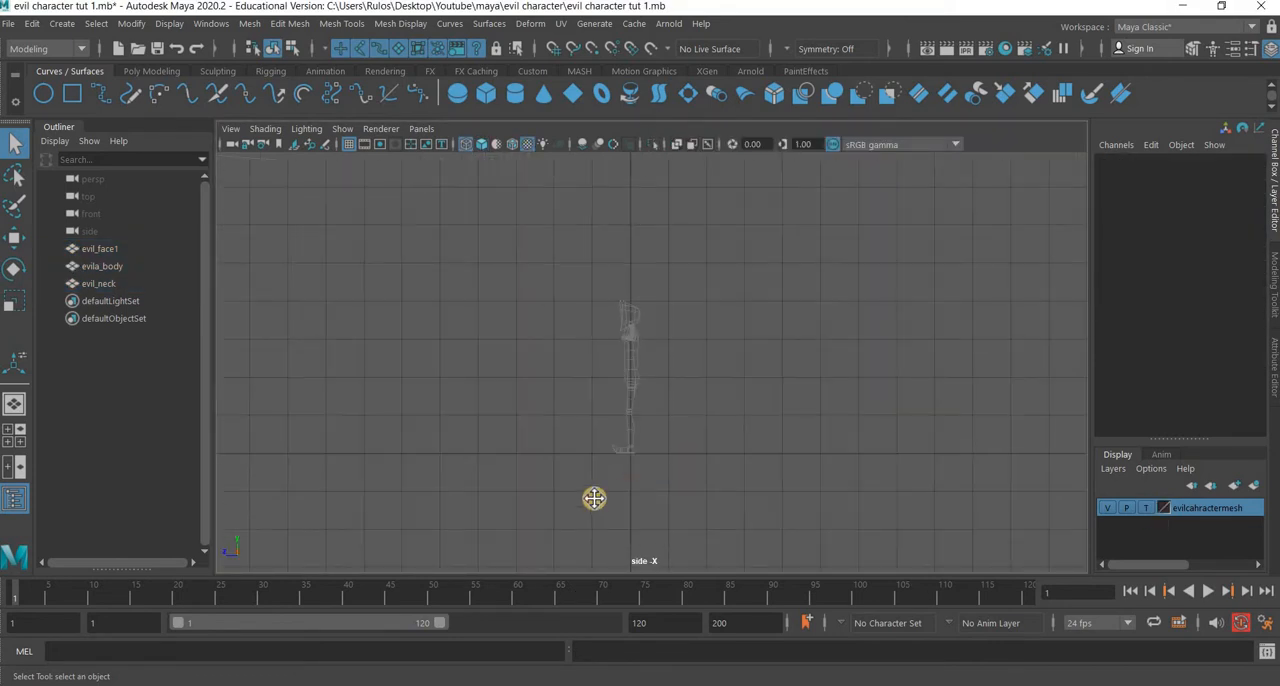
{"action": "scroll", "coordinate": [594, 498], "scroll_direction": "up", "scroll_amount": 5}
{"action": "middle_click_drag", "start_coordinate": [594, 498], "coordinate": [642, 374], "text": "alt"}
{"action": "scroll", "coordinate": [575, 420], "scroll_direction": "up", "scroll_amount": 6}
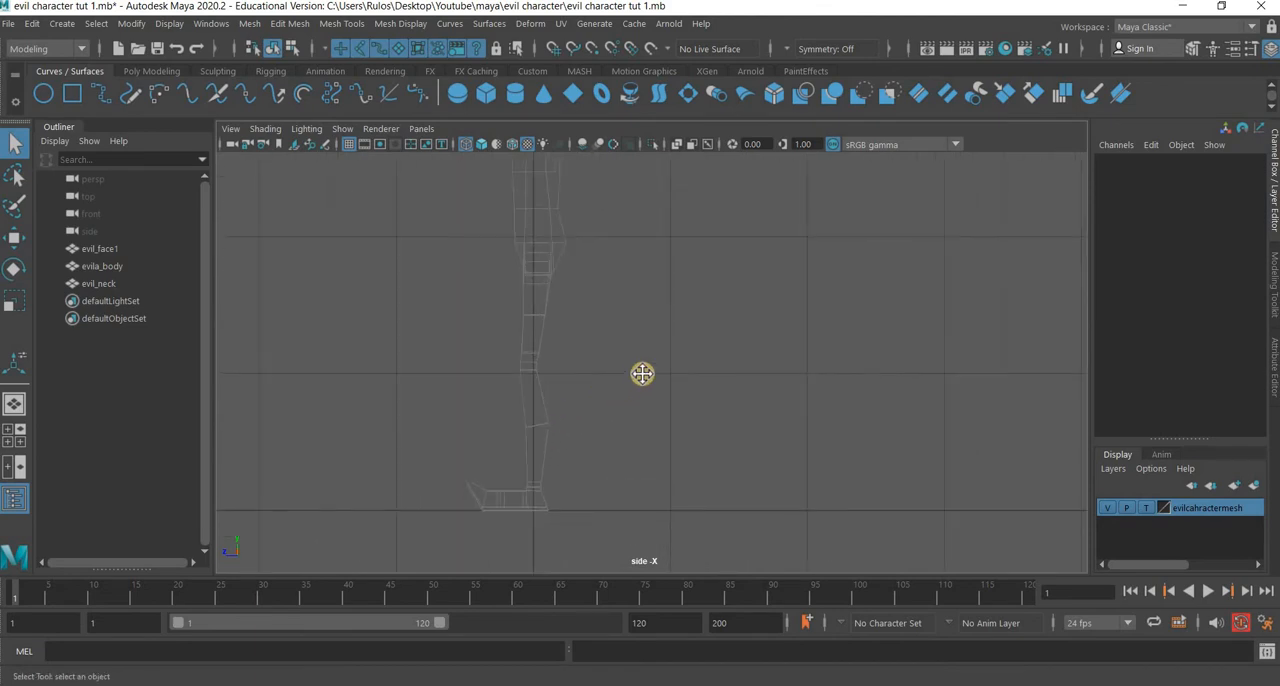
{"action": "middle_click_drag", "start_coordinate": [567, 258], "coordinate": [635, 213], "text": "alt"}
Switch to the Rigging menu set and reset the Create Joints tool to its default settings.
{"action": "left_click", "coordinate": [55, 50]}
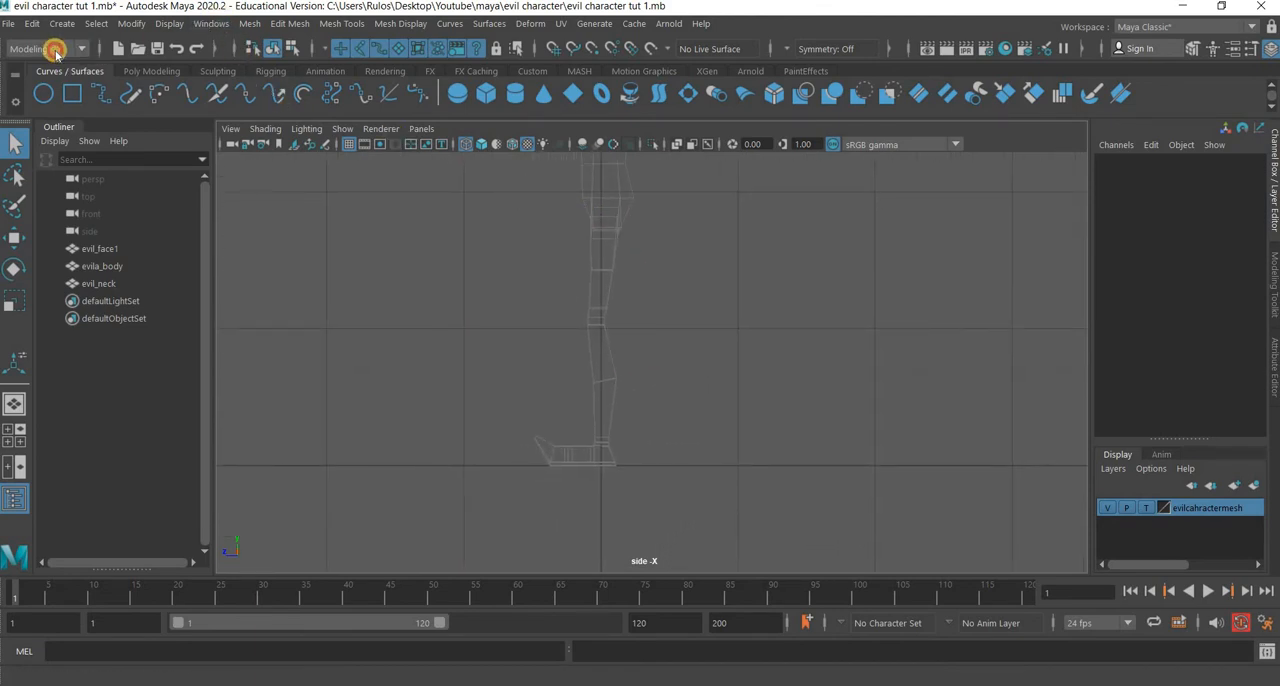
{"action": "left_click", "coordinate": [42, 82]}
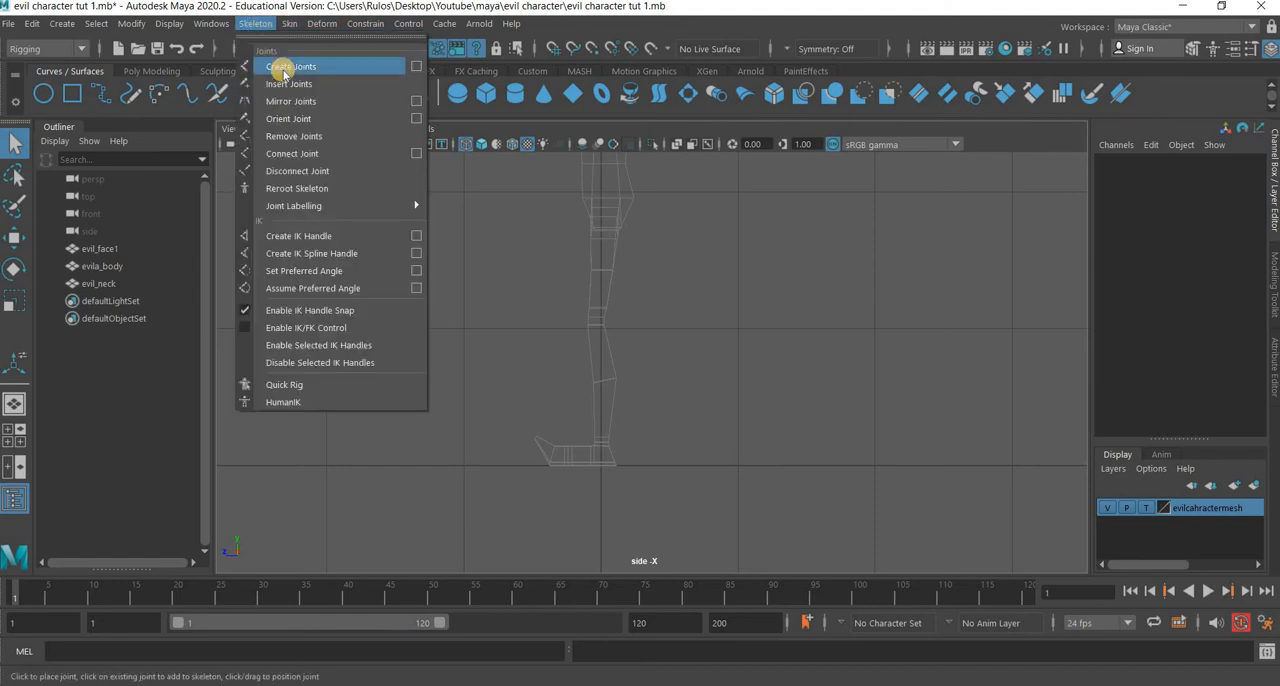
{"action": "left_click", "coordinate": [285, 68]}
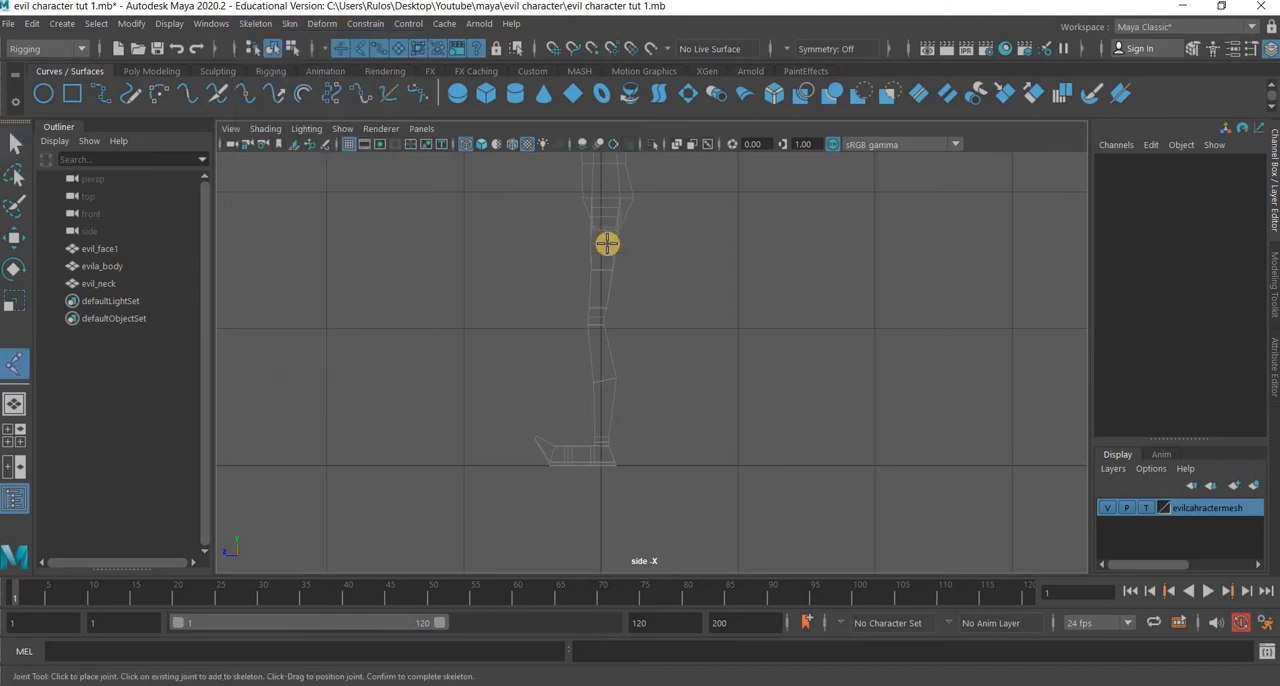
{"action": "left_click", "coordinate": [257, 26]}
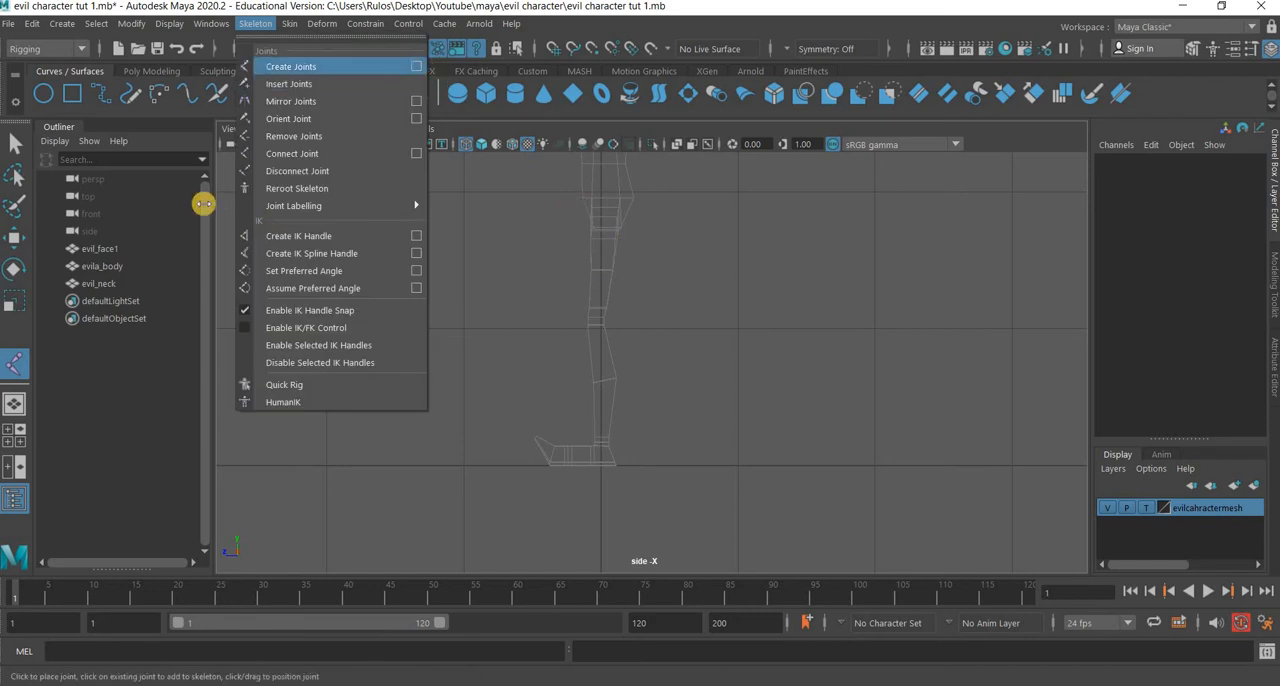
{"action": "left_click", "coordinate": [416, 66]}
{"action": "left_click", "coordinate": [468, 175]}
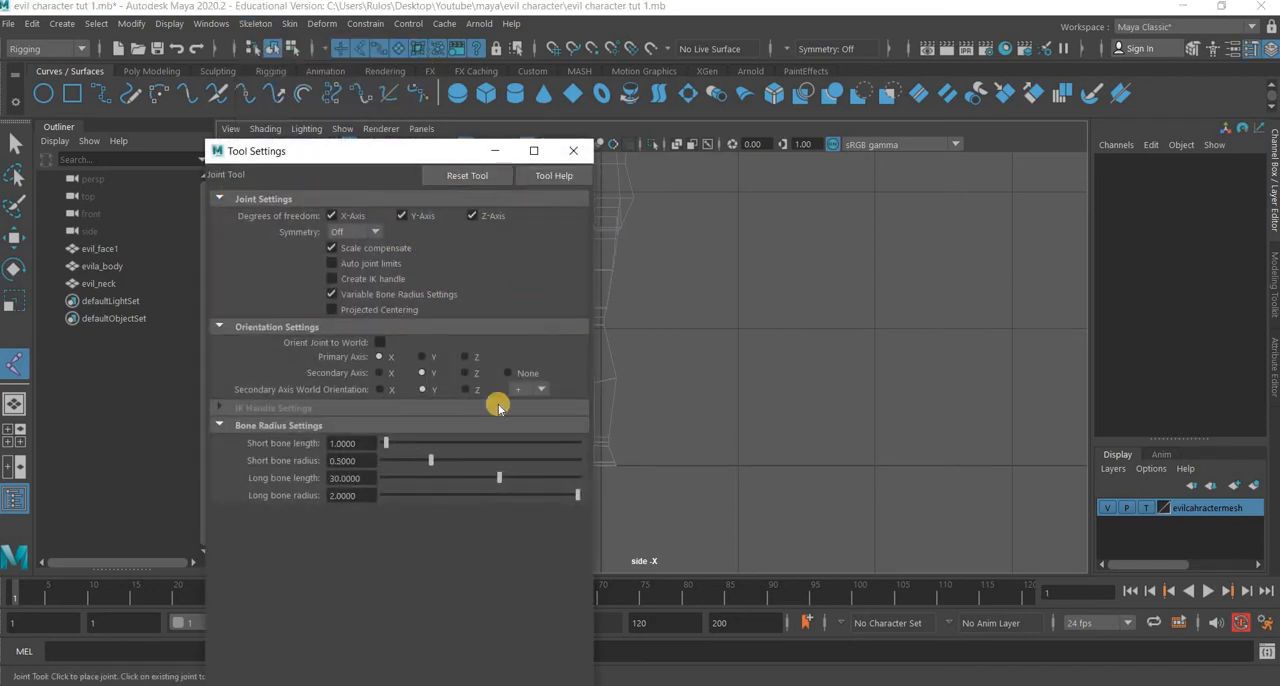
{"action": "left_click", "coordinate": [573, 150]}
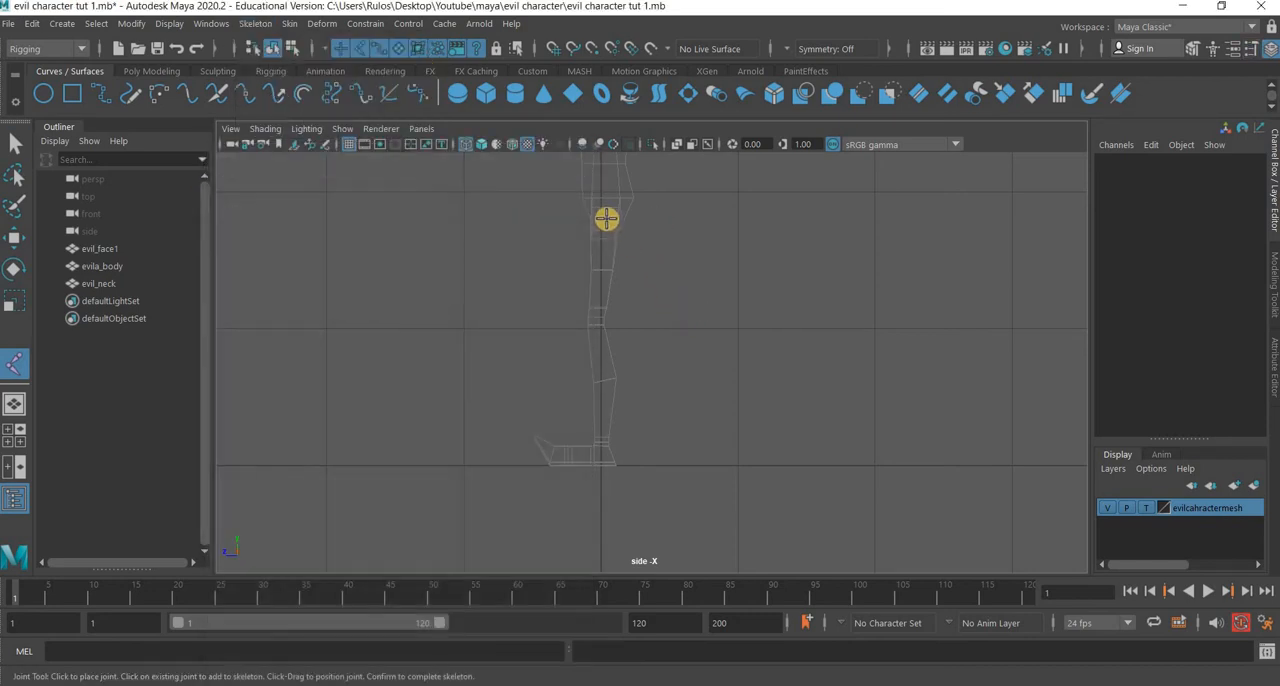
Create a five-joint leg chain in the side view with joints at the hip, knee, ankle, ball and toe.
{"action": "left_click", "coordinate": [606, 217]}
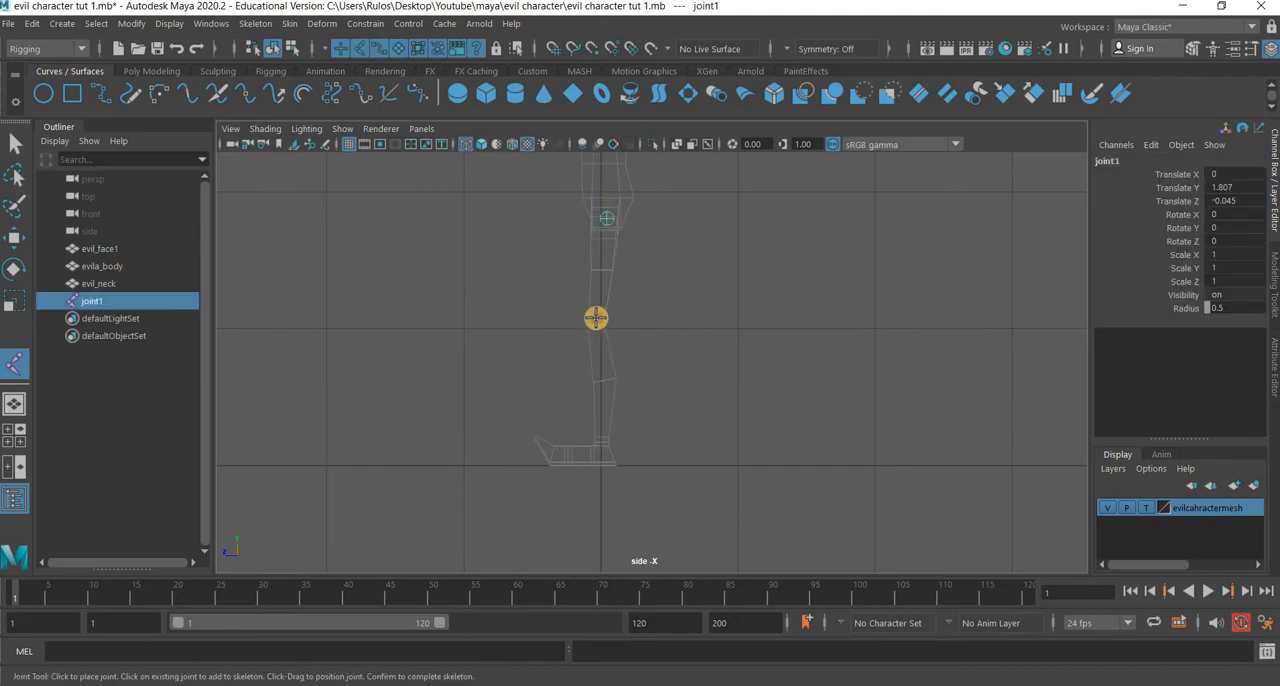
{"action": "left_click", "coordinate": [596, 318]}
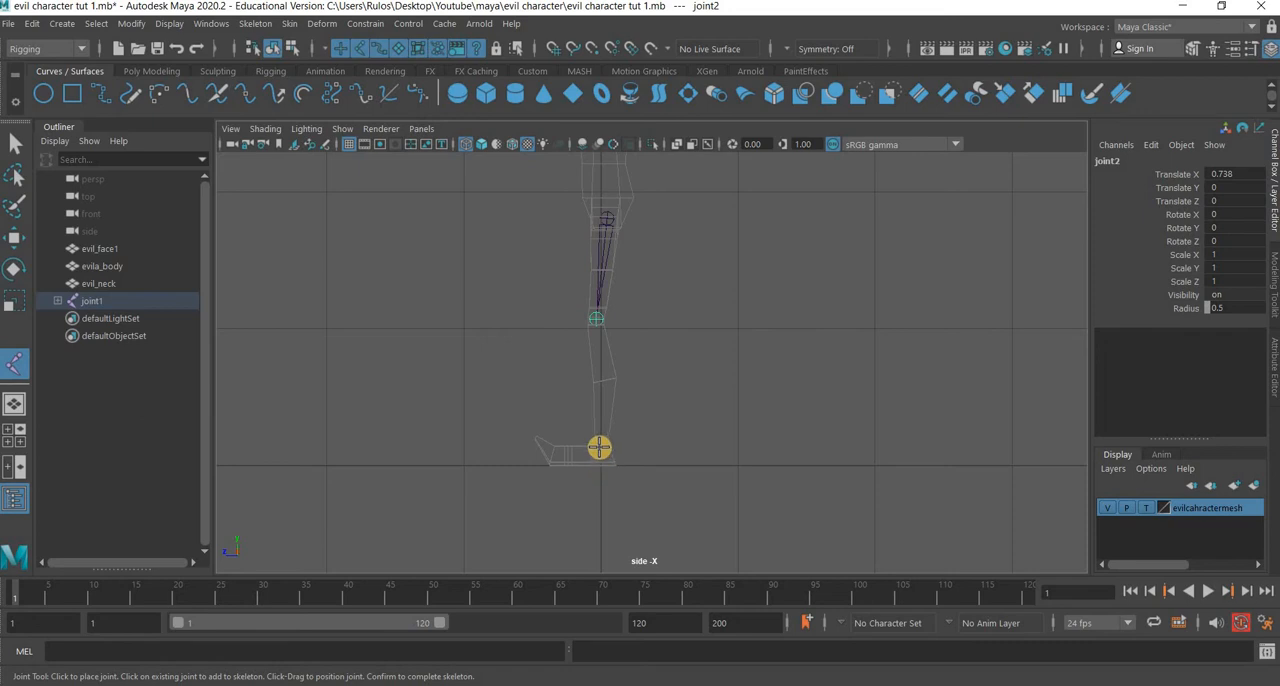
{"action": "scroll", "coordinate": [572, 510], "scroll_direction": "up", "scroll_amount": 4}
{"action": "middle_click_drag", "start_coordinate": [596, 416], "coordinate": [643, 248], "text": "alt"}
{"action": "scroll", "coordinate": [562, 345], "scroll_direction": "up", "scroll_amount": 3}
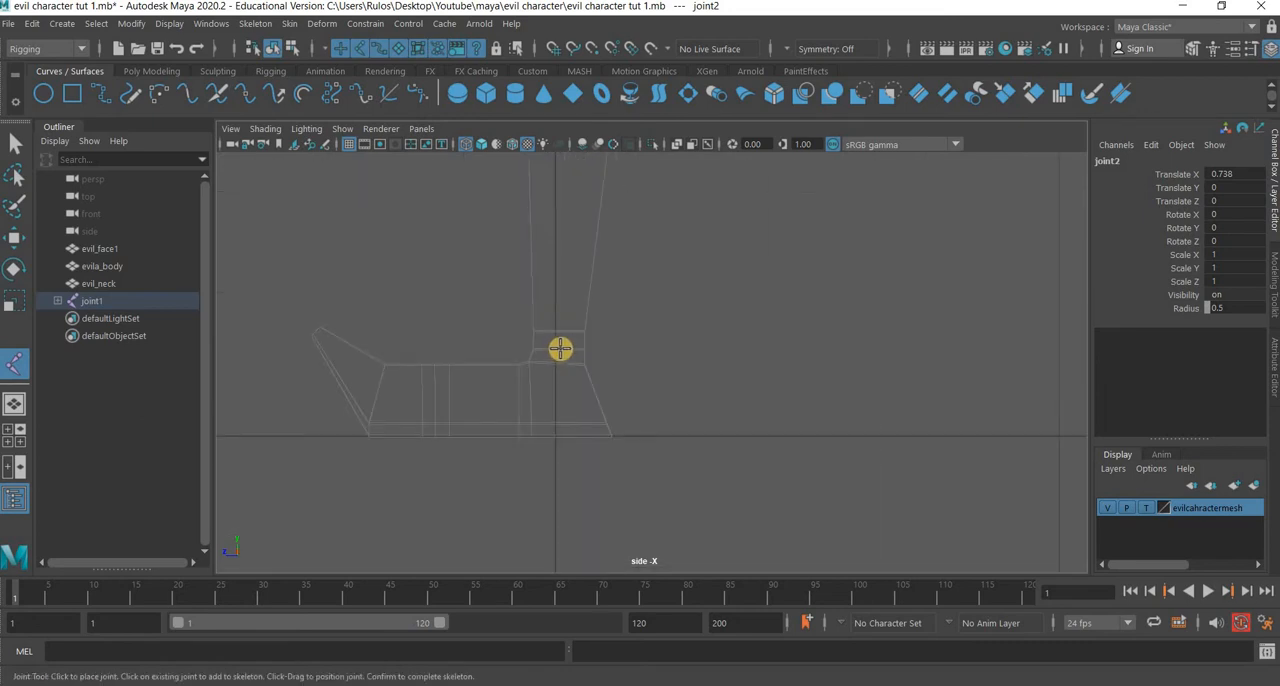
{"action": "left_click", "coordinate": [560, 350]}
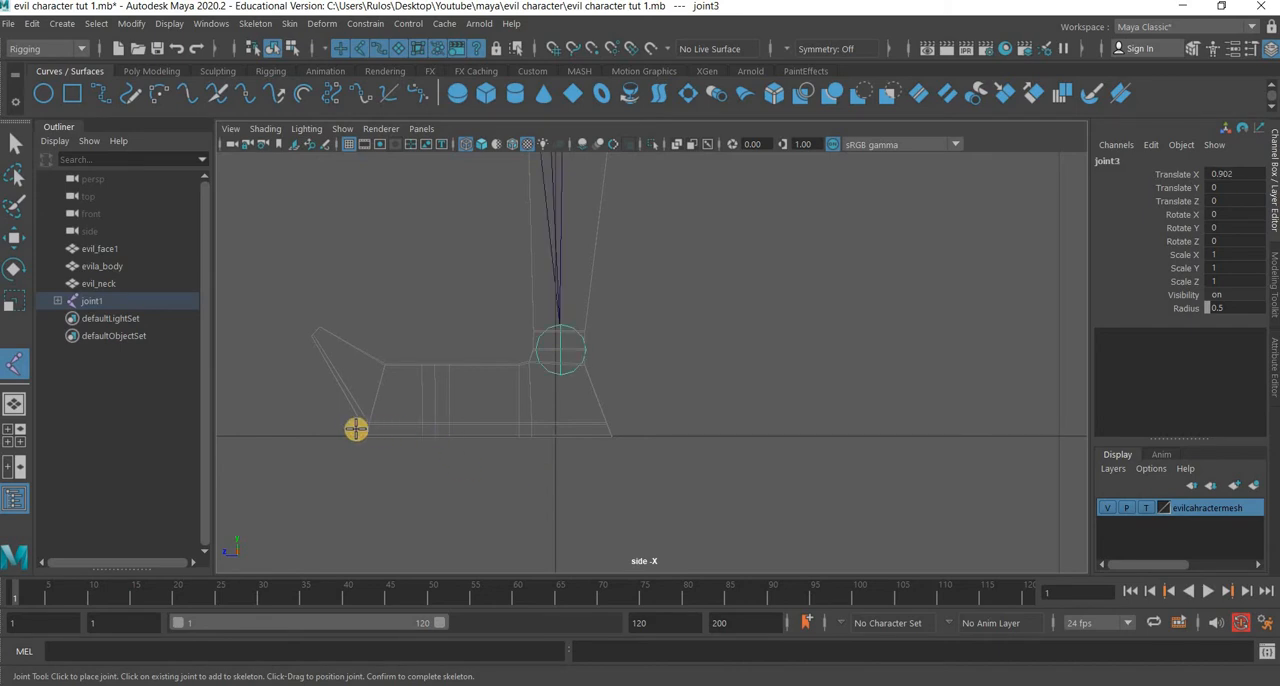
{"action": "left_click", "coordinate": [435, 428]}
{"action": "left_click", "coordinate": [348, 430]}
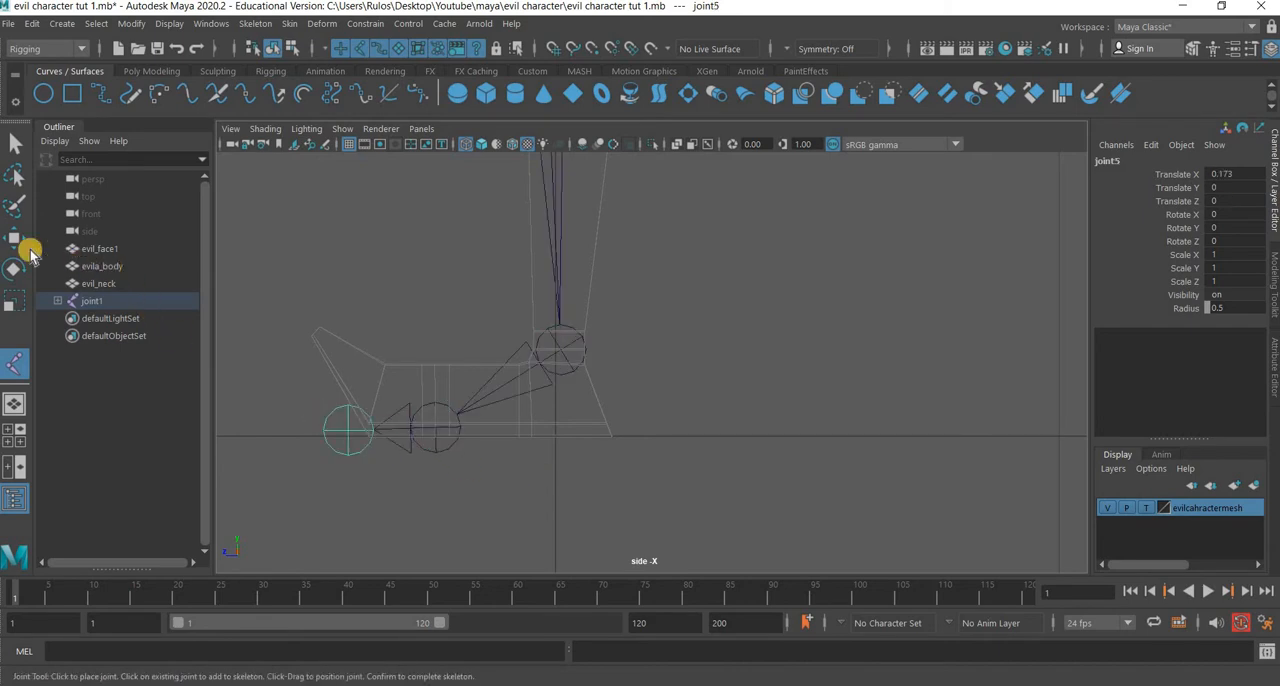
{"action": "key", "text": "Return"}
{"action": "key", "text": "w"}
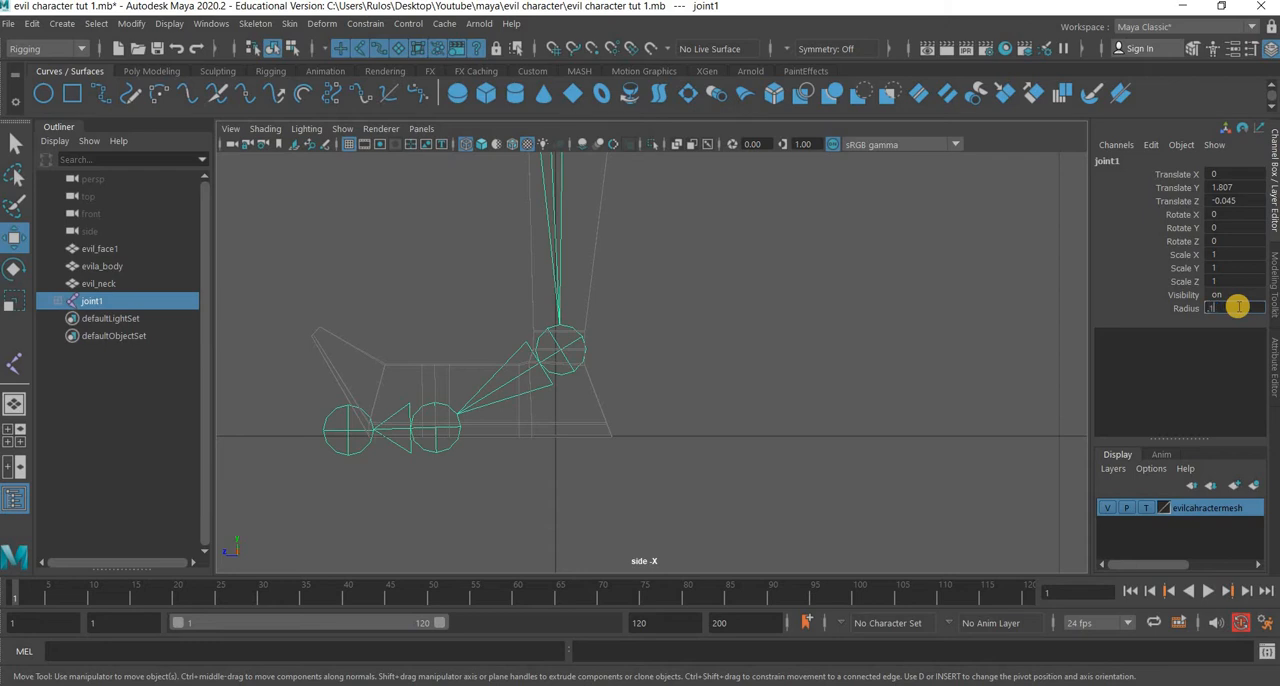
{"action": "key", "text": "Return"}
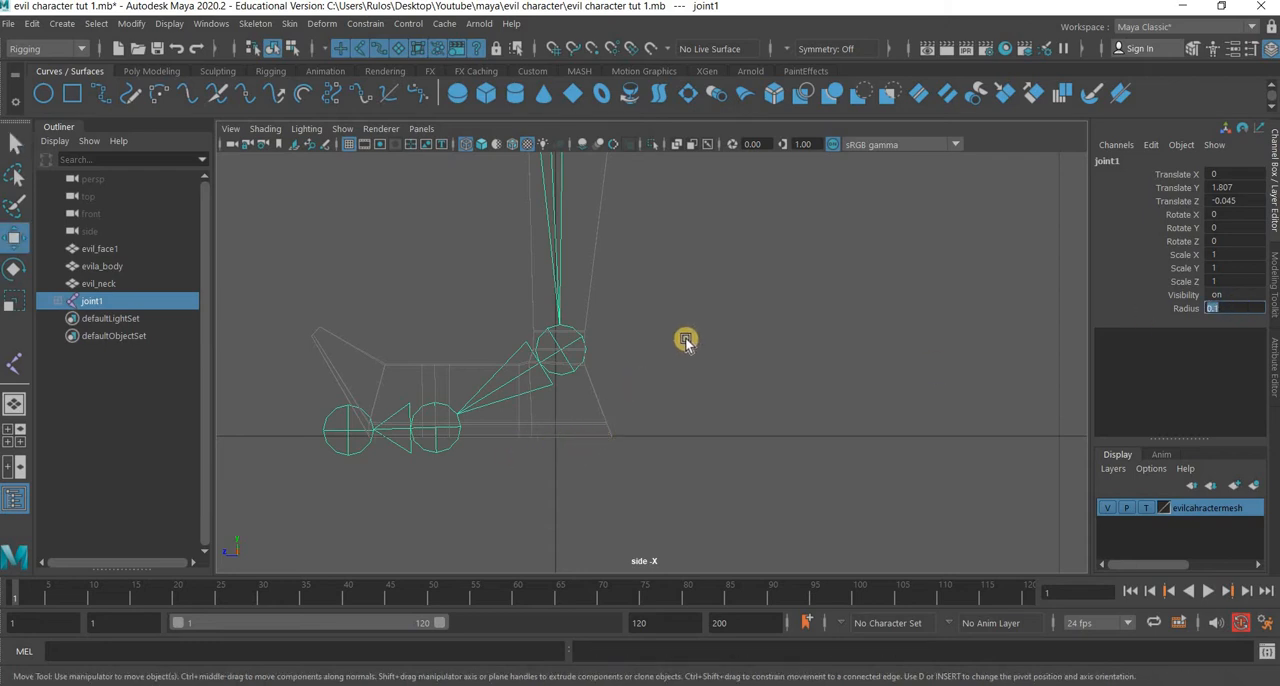
{"action": "middle_click_drag", "start_coordinate": [661, 252], "coordinate": [651, 541], "text": "alt"}
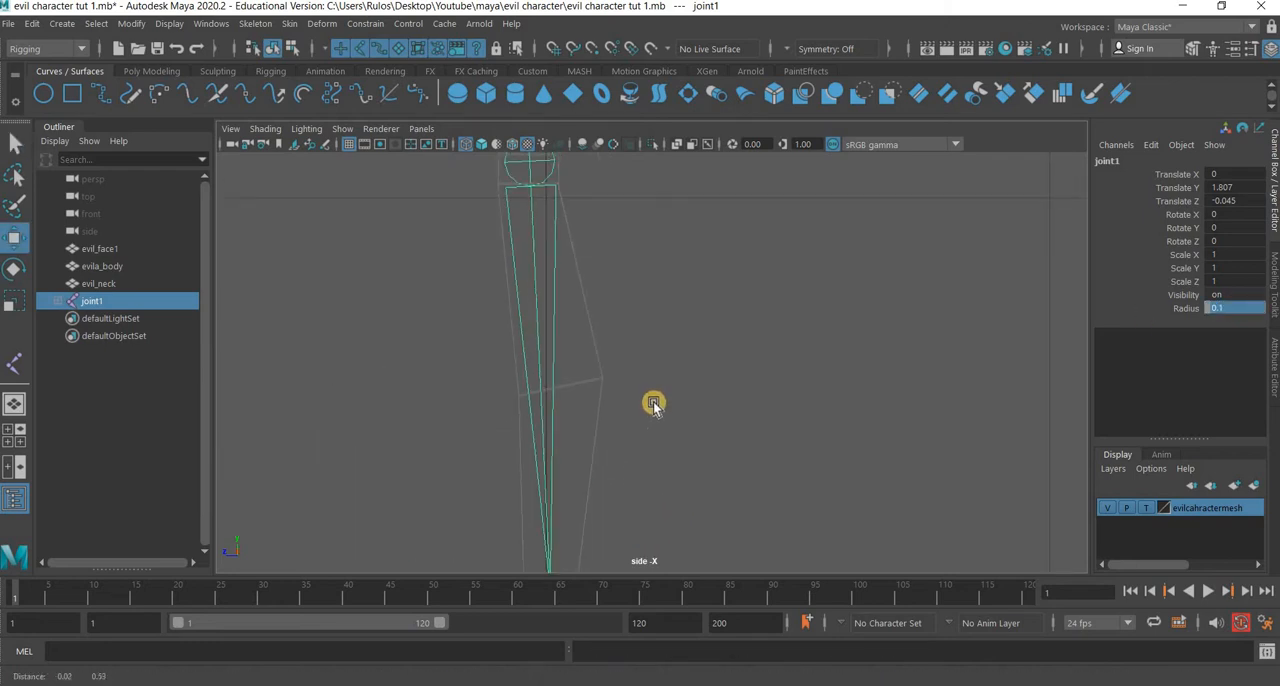
{"action": "scroll", "coordinate": [651, 403], "scroll_direction": "down", "scroll_amount": 10}
{"action": "scroll", "coordinate": [640, 323], "scroll_direction": "up", "scroll_amount": 4}
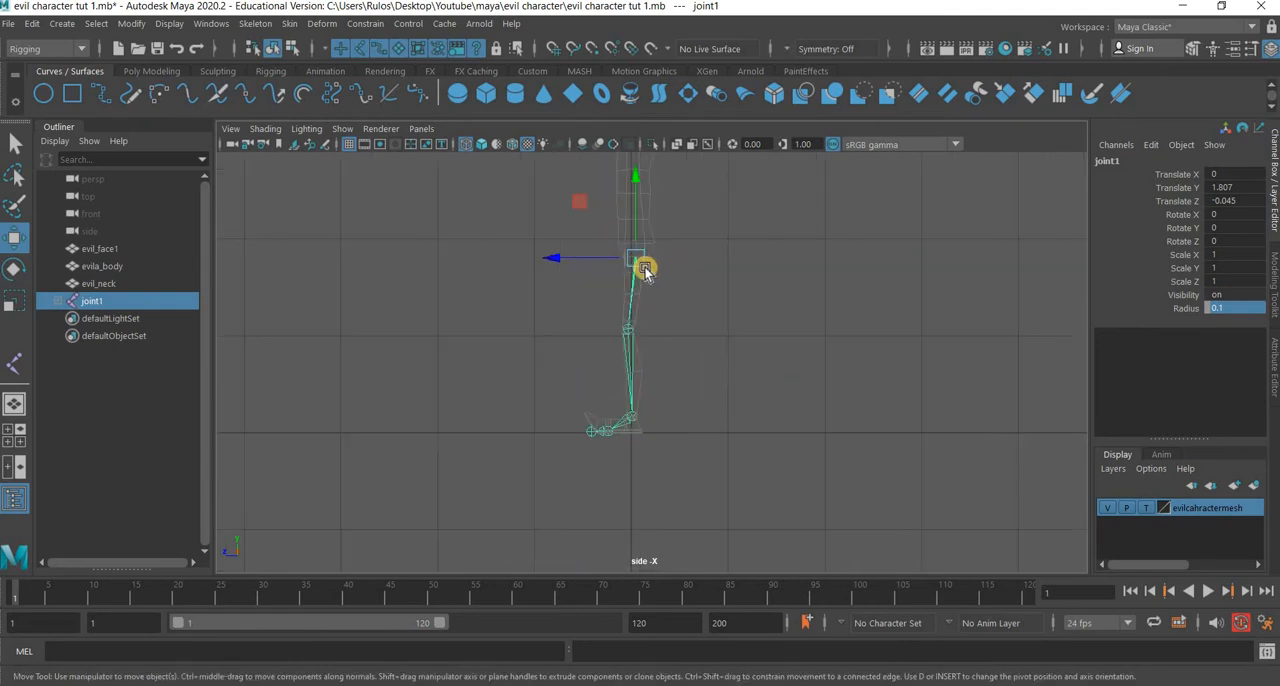
{"action": "key", "text": "ctrl+z"}
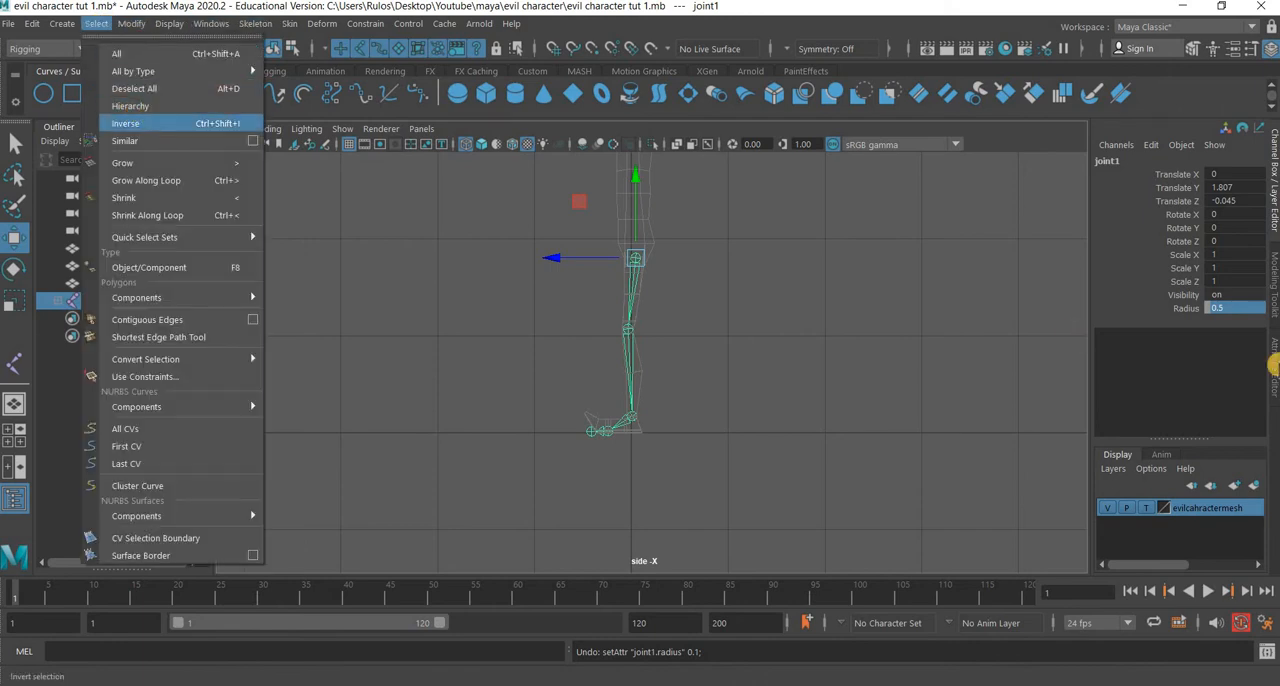
Select the whole leg joint hierarchy and set the radius of all its joints to 0.2.
{"action": "left_click", "coordinate": [134, 106]}
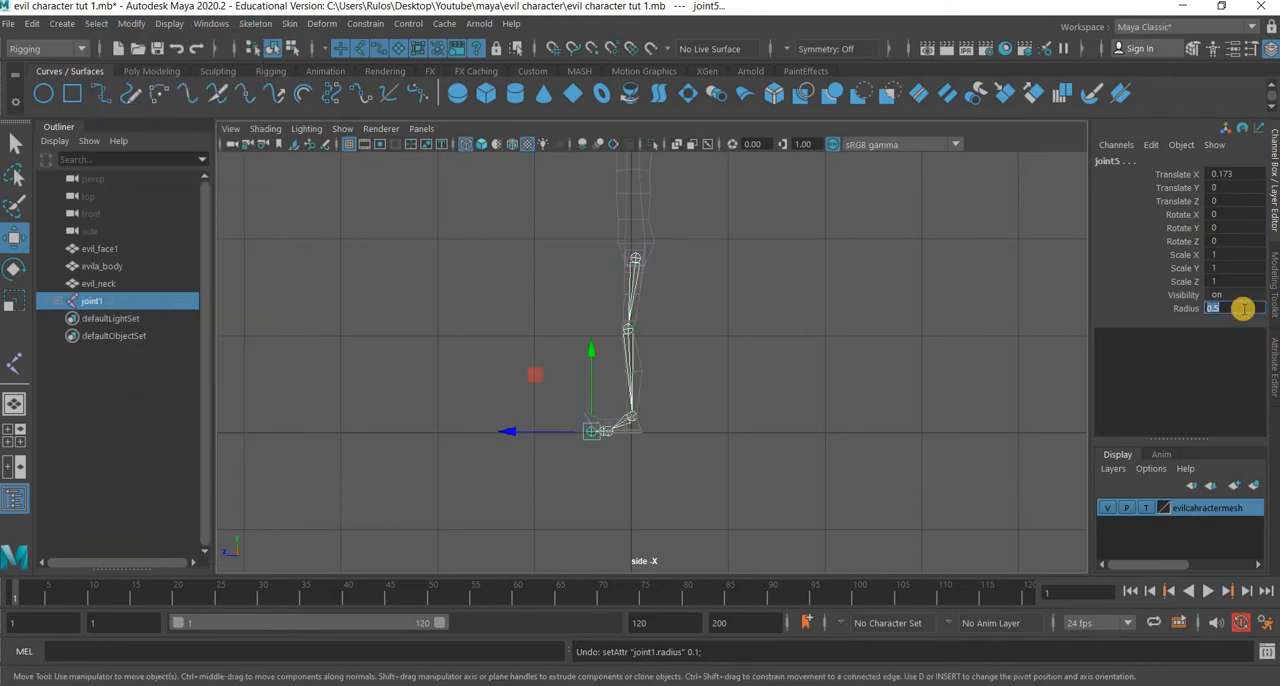
{"action": "type", "text": "0.2"}
{"action": "key", "text": "Return"}
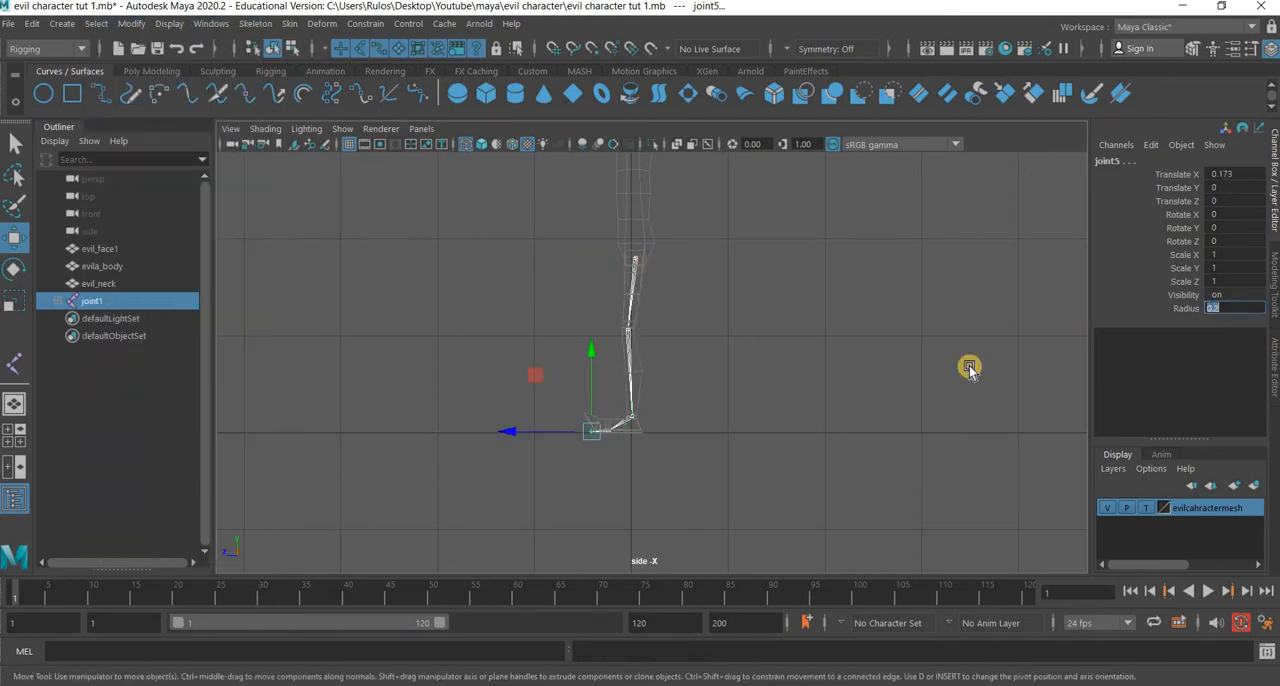
{"action": "left_click", "coordinate": [696, 465]}
Move the leg chain by its hip joint in the front view to Translate X about 0.166, inside one leg.
{"action": "scroll", "coordinate": [629, 194], "scroll_direction": "up", "scroll_amount": 3}
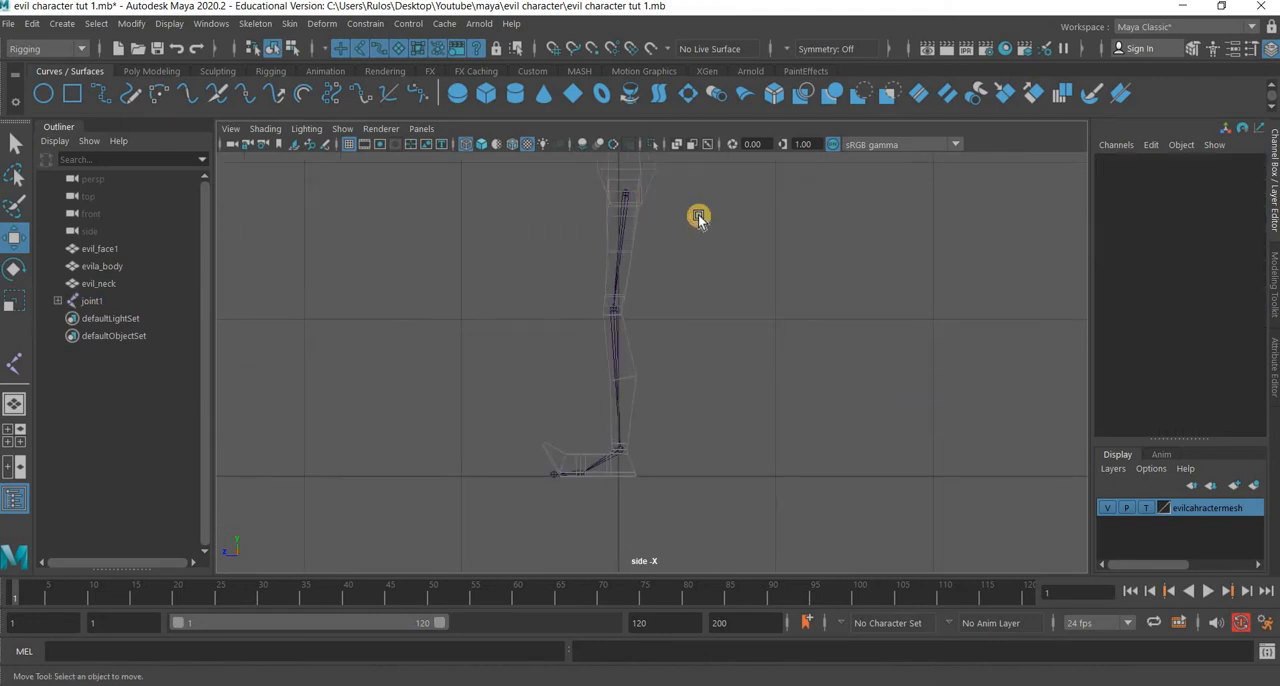
{"action": "left_click", "coordinate": [624, 193]}
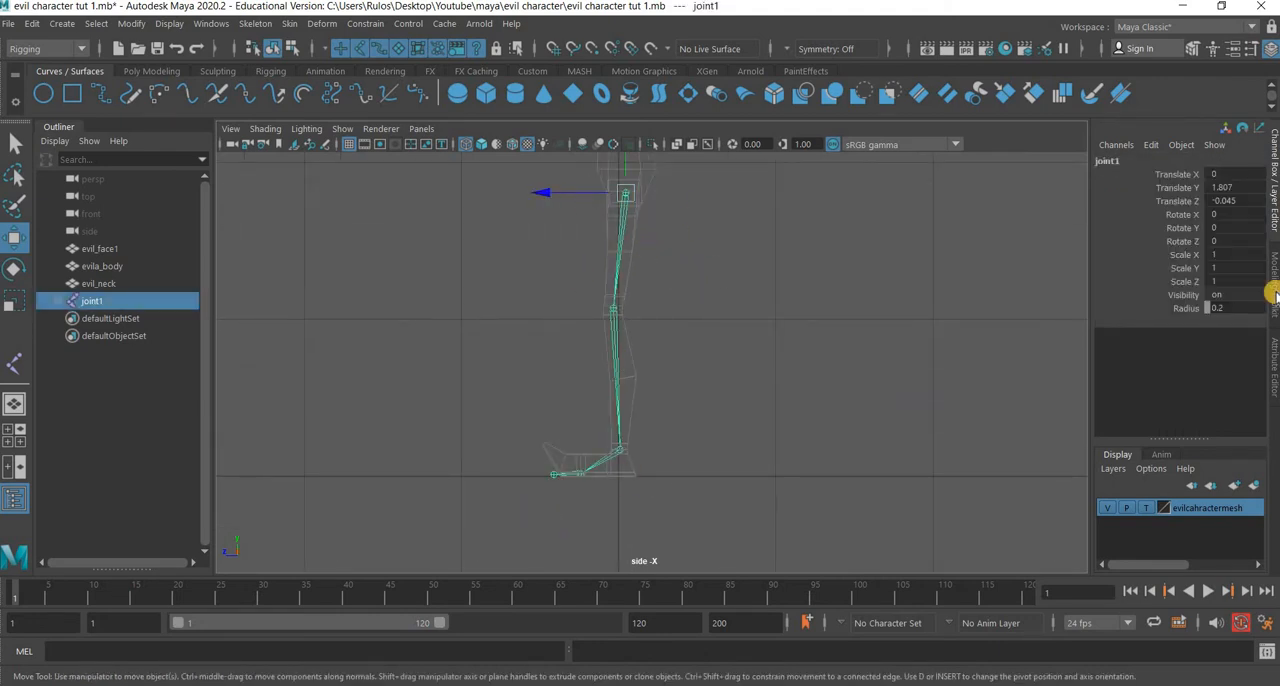
{"action": "key", "text": "space"}
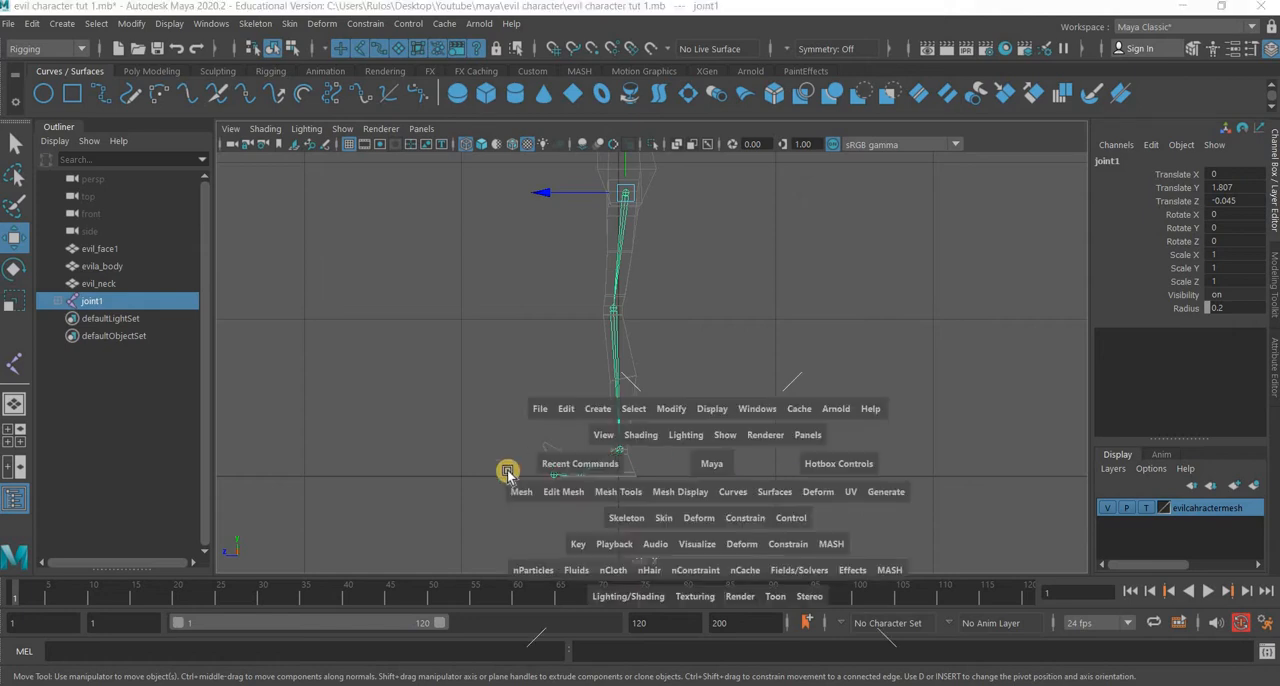
{"action": "key", "text": "space"}
{"action": "scroll", "coordinate": [670, 406], "scroll_direction": "up", "scroll_amount": 8}
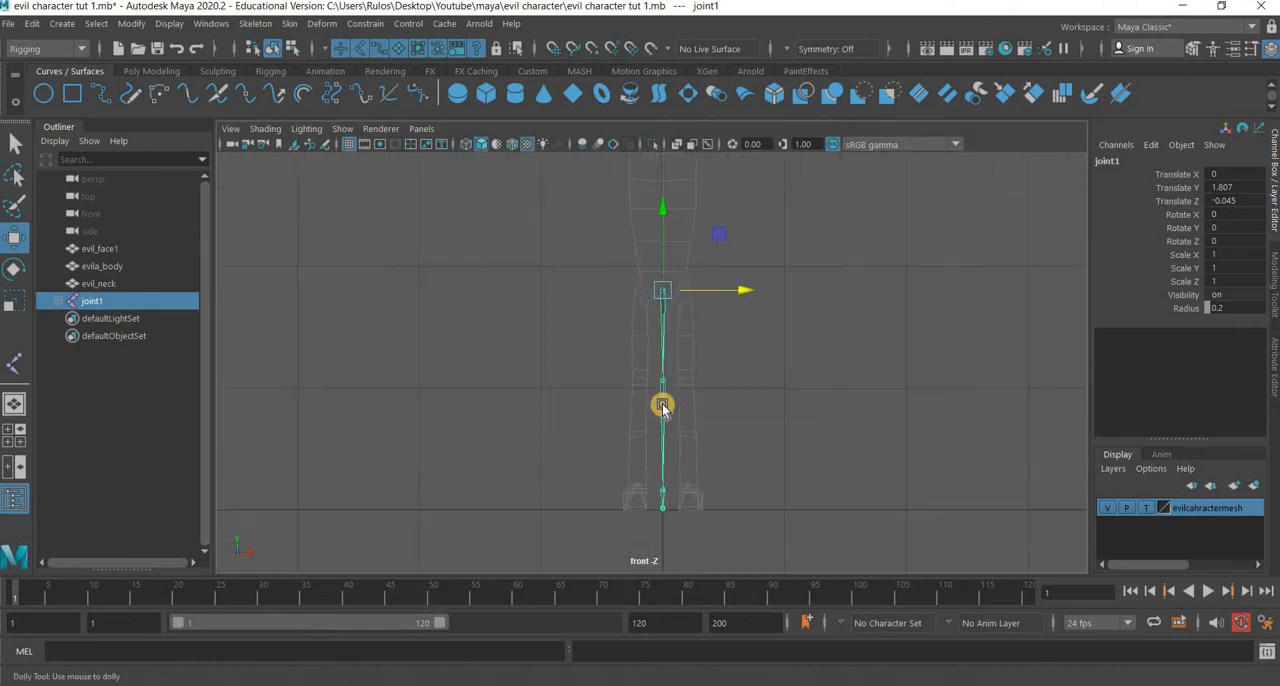
{"action": "middle_click_drag", "start_coordinate": [734, 448], "coordinate": [580, 378], "text": "alt"}
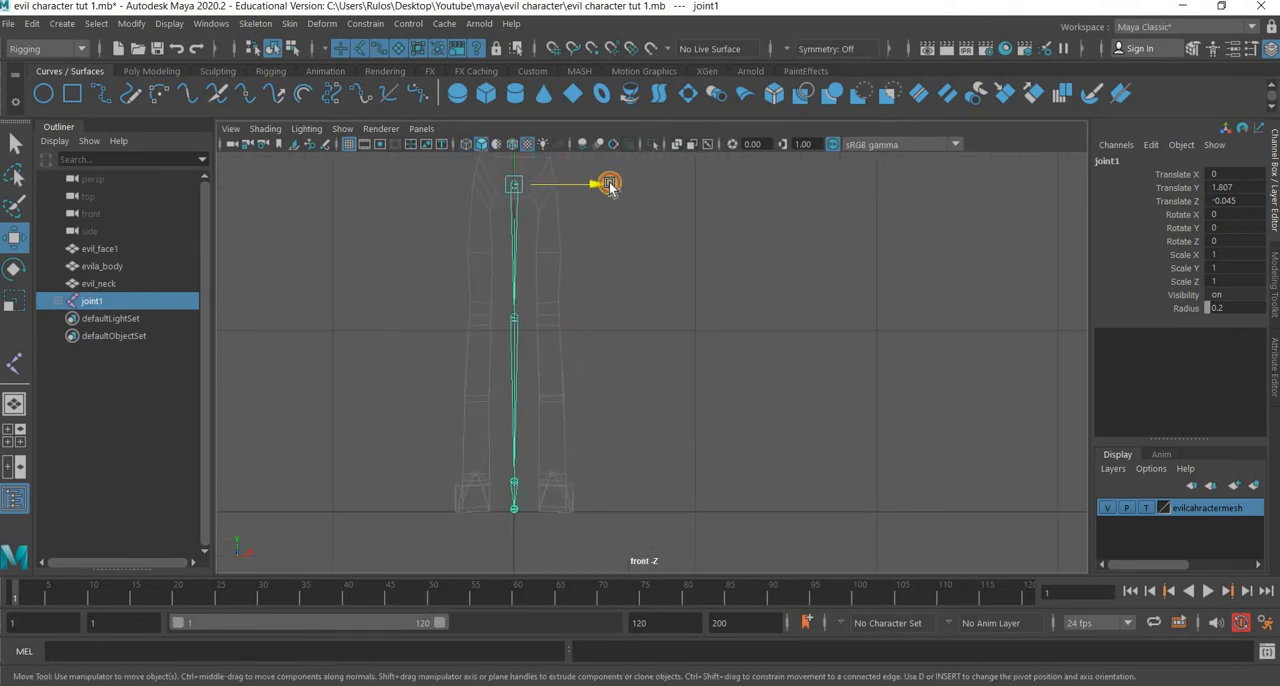
{"action": "left_click_drag", "start_coordinate": [609, 185], "coordinate": [632, 185]}
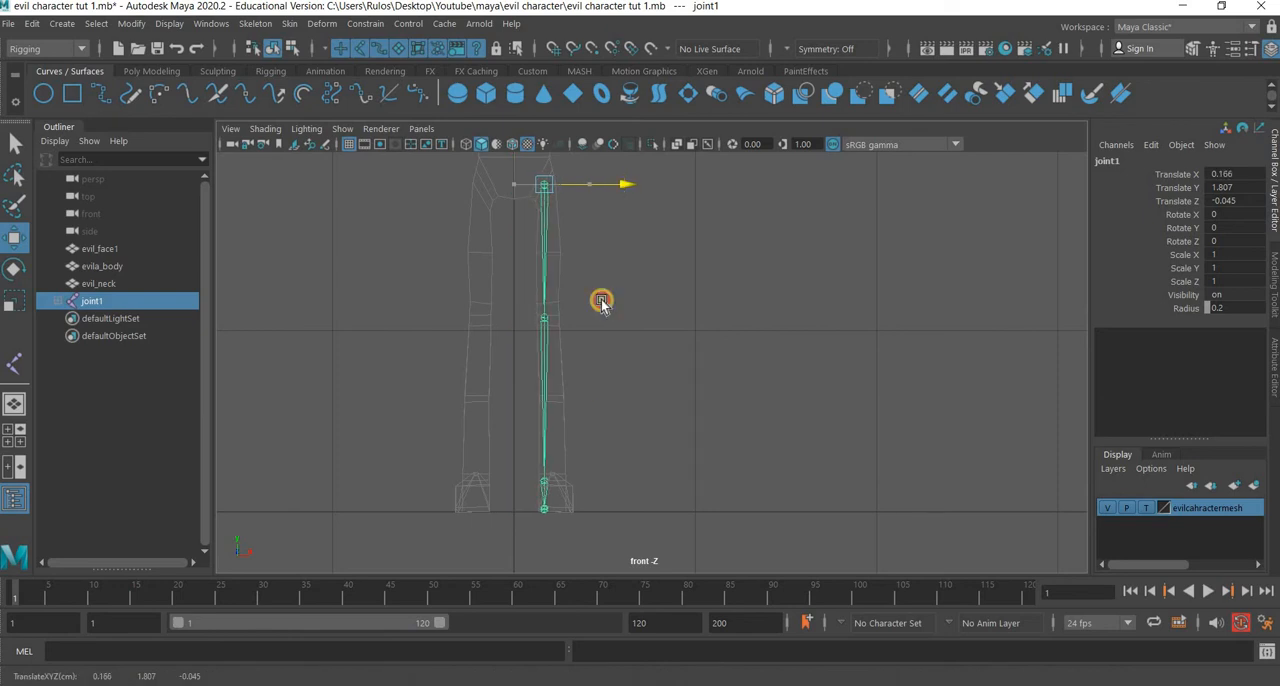
Centre the knee joint within the leg mesh in the front view, at about Translate X 0.728, Y 0.001, Z -0.029.
{"action": "scroll", "coordinate": [450, 325], "scroll_direction": "up", "scroll_amount": 3}
{"action": "scroll", "coordinate": [560, 420], "scroll_direction": "up", "scroll_amount": 4}
{"action": "middle_click_drag", "start_coordinate": [677, 422], "coordinate": [930, 590], "text": "alt"}
{"action": "scroll", "coordinate": [582, 457], "scroll_direction": "up", "scroll_amount": 3}
{"action": "scroll", "coordinate": [581, 457], "scroll_direction": "up", "scroll_amount": 1}
{"action": "left_click", "coordinate": [576, 425]}
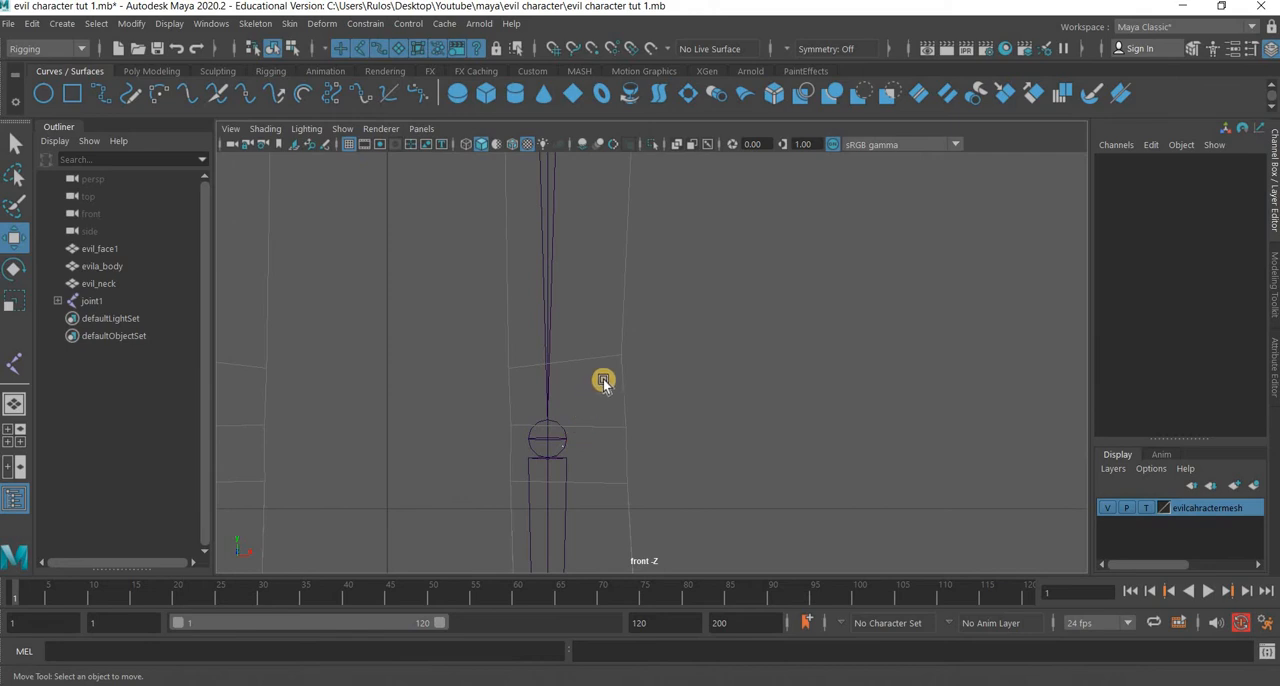
{"action": "left_click_drag", "start_coordinate": [603, 380], "coordinate": [631, 370]}
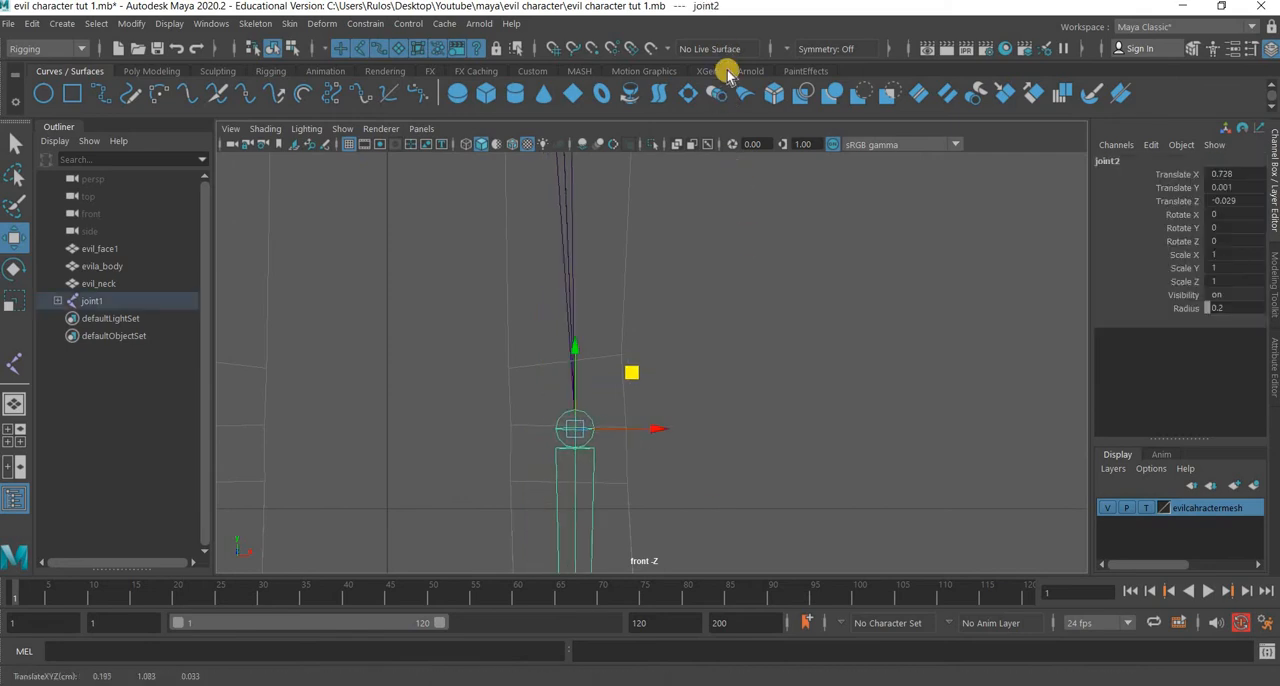
Shift the ankle joint sideways in the front view to Translate Z about 0.021, centring it in the ankle mesh.
{"action": "middle_click_drag", "start_coordinate": [705, 510], "coordinate": [711, 120], "text": "alt"}
{"action": "middle_click_drag", "start_coordinate": [735, 460], "coordinate": [736, 130], "text": "alt"}
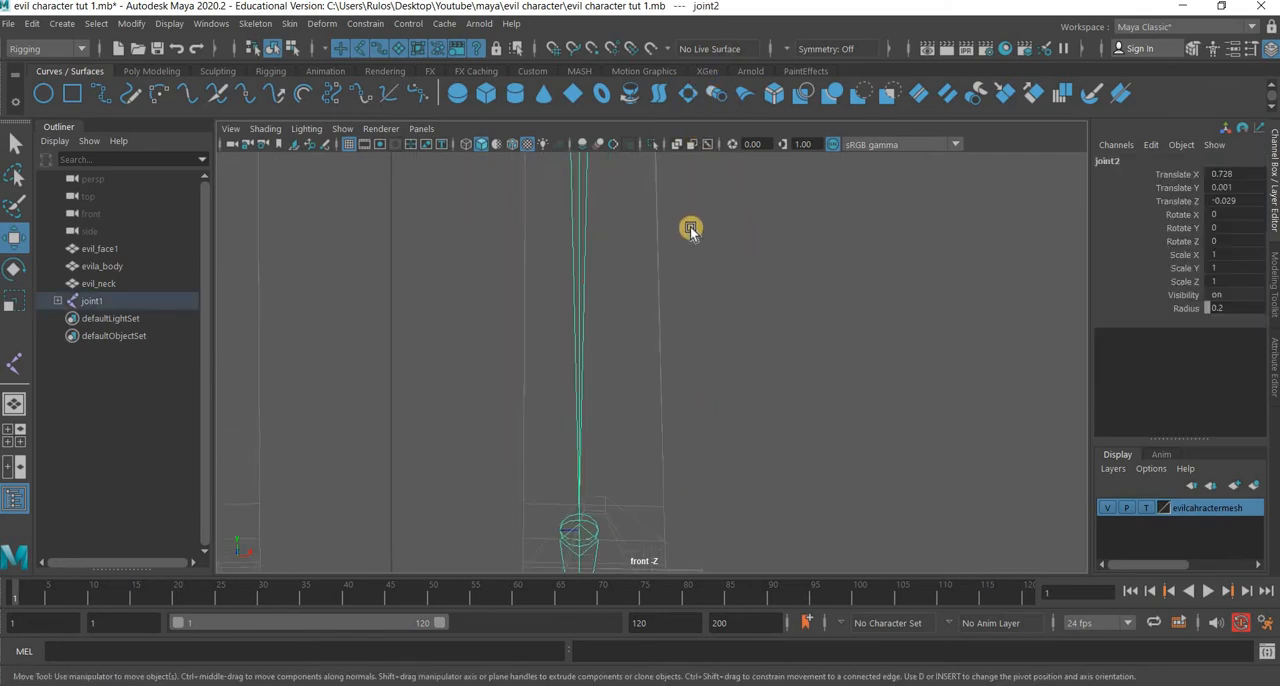
{"action": "middle_click_drag", "start_coordinate": [609, 510], "coordinate": [599, 297], "text": "alt"}
{"action": "left_click", "coordinate": [586, 311]}
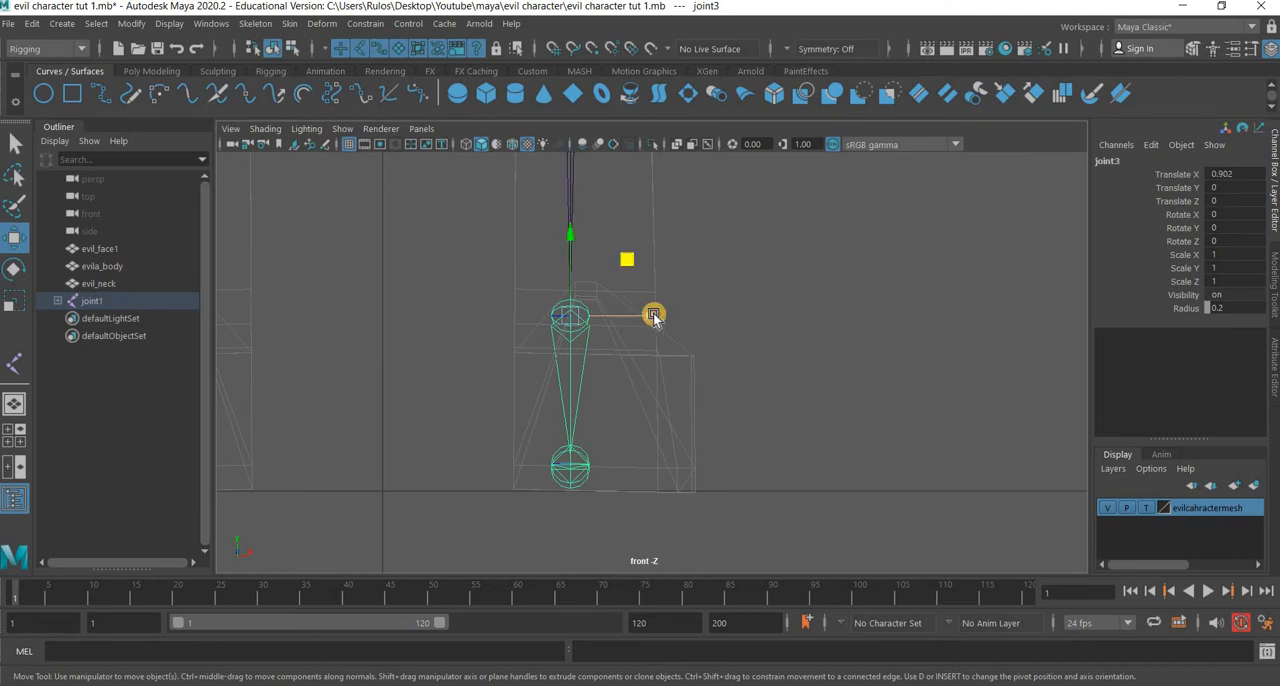
{"action": "left_click_drag", "start_coordinate": [653, 317], "coordinate": [654, 317]}
Lower the ankle joint slightly in the side view to about Translate X 0.914 and Y -0.003.
{"action": "key", "text": "space"}
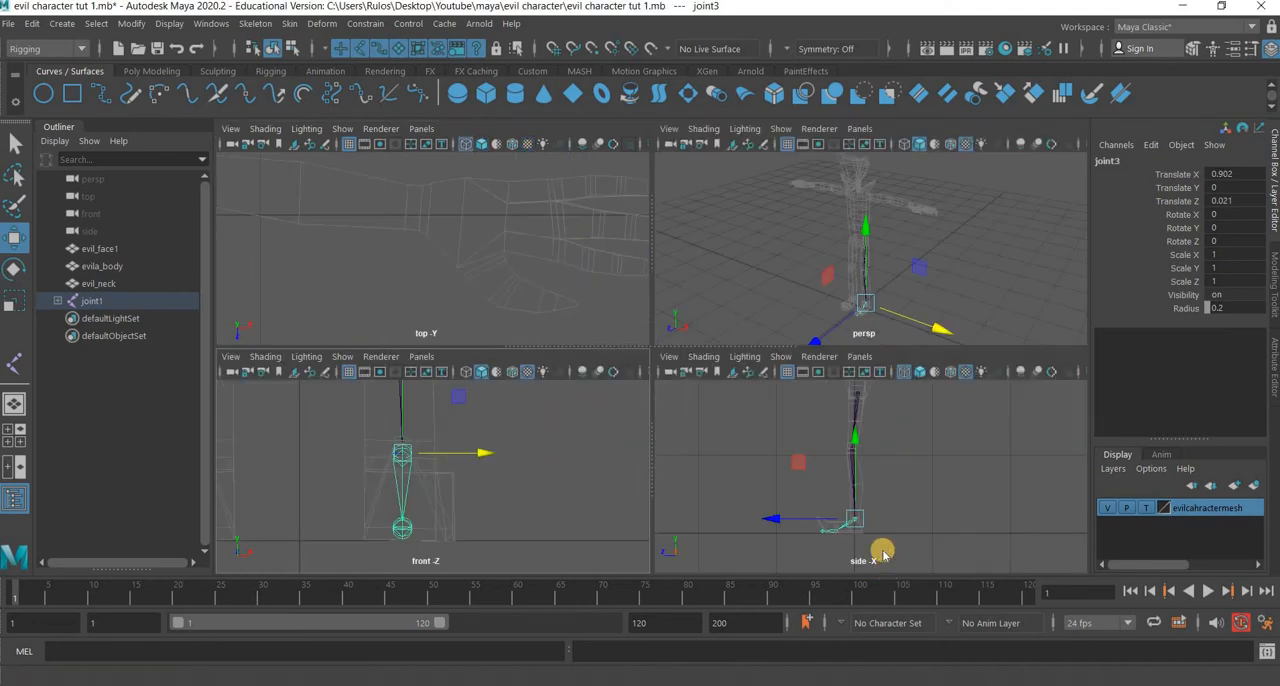
{"action": "key", "text": "space"}
{"action": "middle_click_drag", "start_coordinate": [670, 320], "coordinate": [715, 100], "text": "alt"}
{"action": "scroll", "coordinate": [614, 351], "scroll_direction": "up", "scroll_amount": 8}
{"action": "middle_click_drag", "start_coordinate": [575, 250], "coordinate": [600, 365], "text": "alt"}
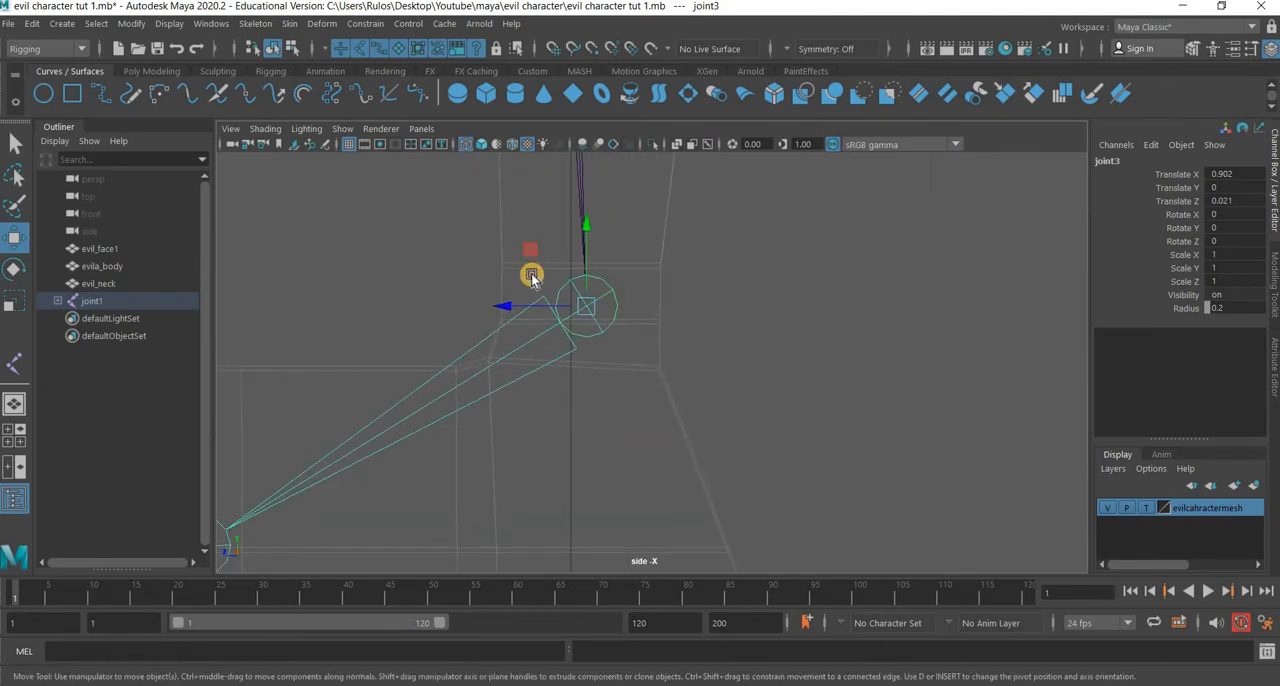
{"action": "left_click_drag", "start_coordinate": [531, 274], "coordinate": [524, 272]}
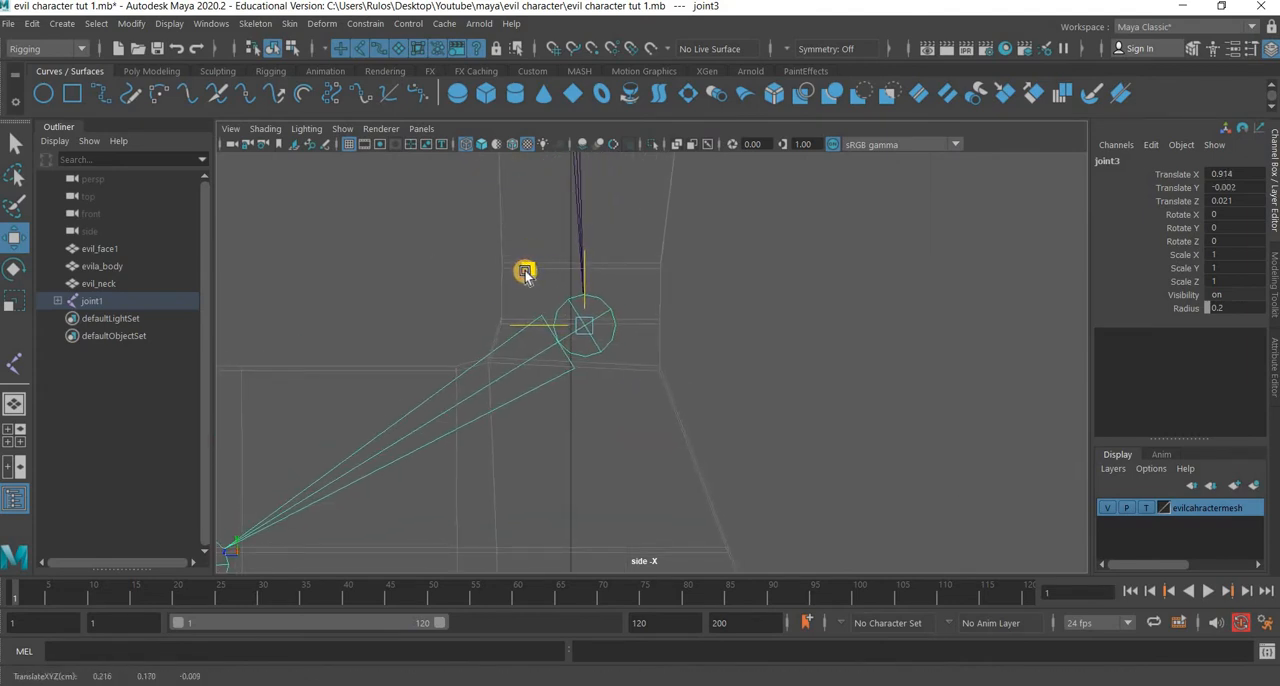
Raise the ball joint of the foot slightly in the side view, to about Translate X 0.288 and Y 0.008.
{"action": "scroll", "coordinate": [686, 309], "scroll_direction": "down", "scroll_amount": 6}
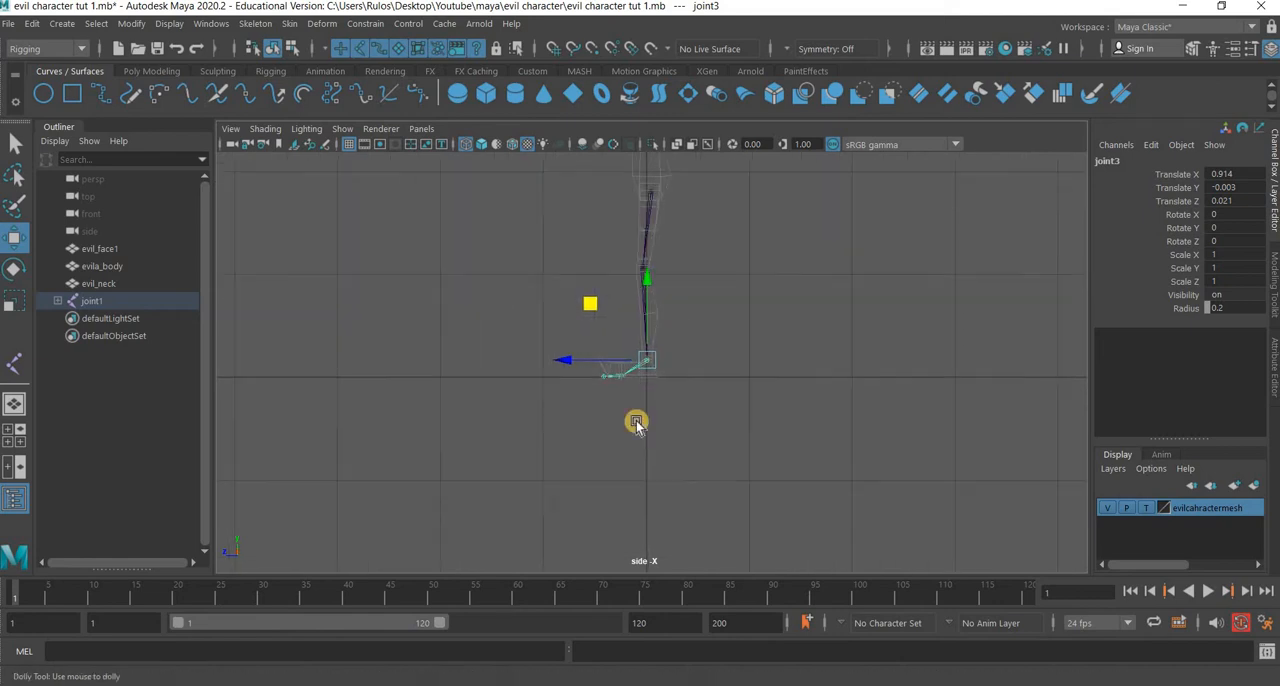
{"action": "scroll", "coordinate": [636, 423], "scroll_direction": "up", "scroll_amount": 4}
{"action": "middle_click_drag", "start_coordinate": [645, 188], "coordinate": [562, 303], "text": "alt"}
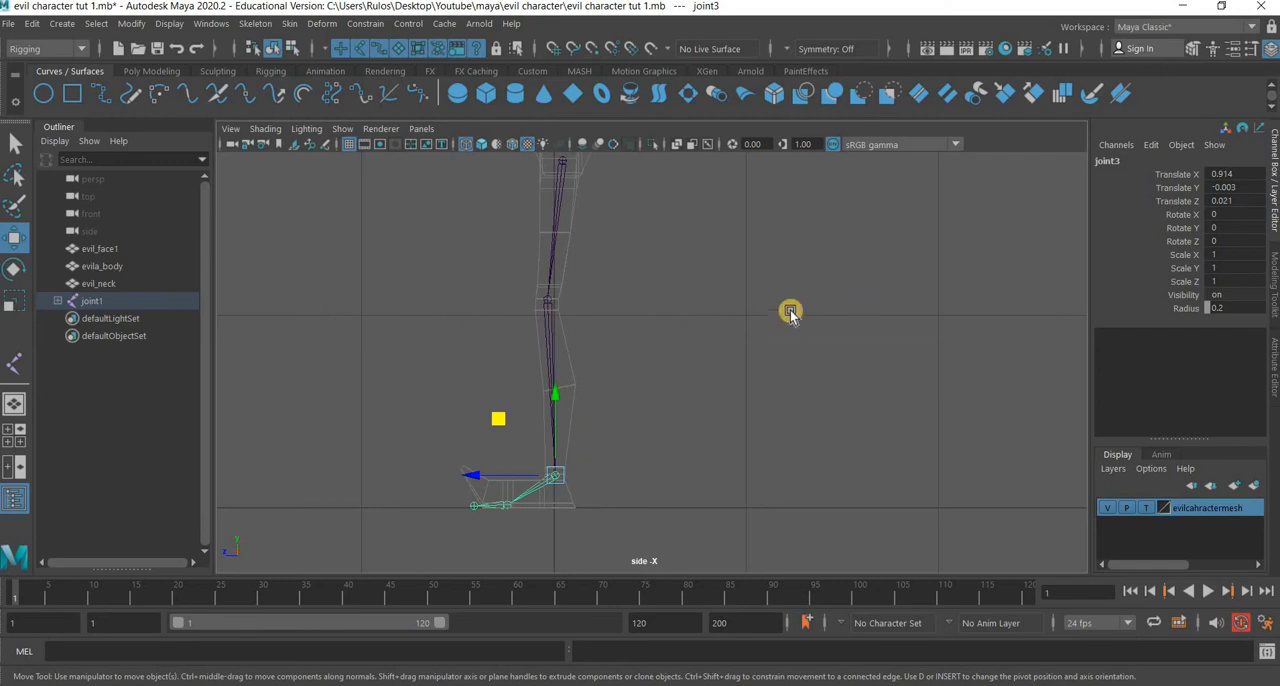
{"action": "middle_click_drag", "start_coordinate": [480, 493], "coordinate": [529, 405], "text": "alt"}
{"action": "scroll", "coordinate": [465, 515], "scroll_direction": "up", "scroll_amount": 6}
{"action": "scroll", "coordinate": [697, 443], "scroll_direction": "up", "scroll_amount": 4}
{"action": "middle_click_drag", "start_coordinate": [396, 518], "coordinate": [734, 373], "text": "alt"}
{"action": "scroll", "coordinate": [718, 437], "scroll_direction": "up", "scroll_amount": 5}
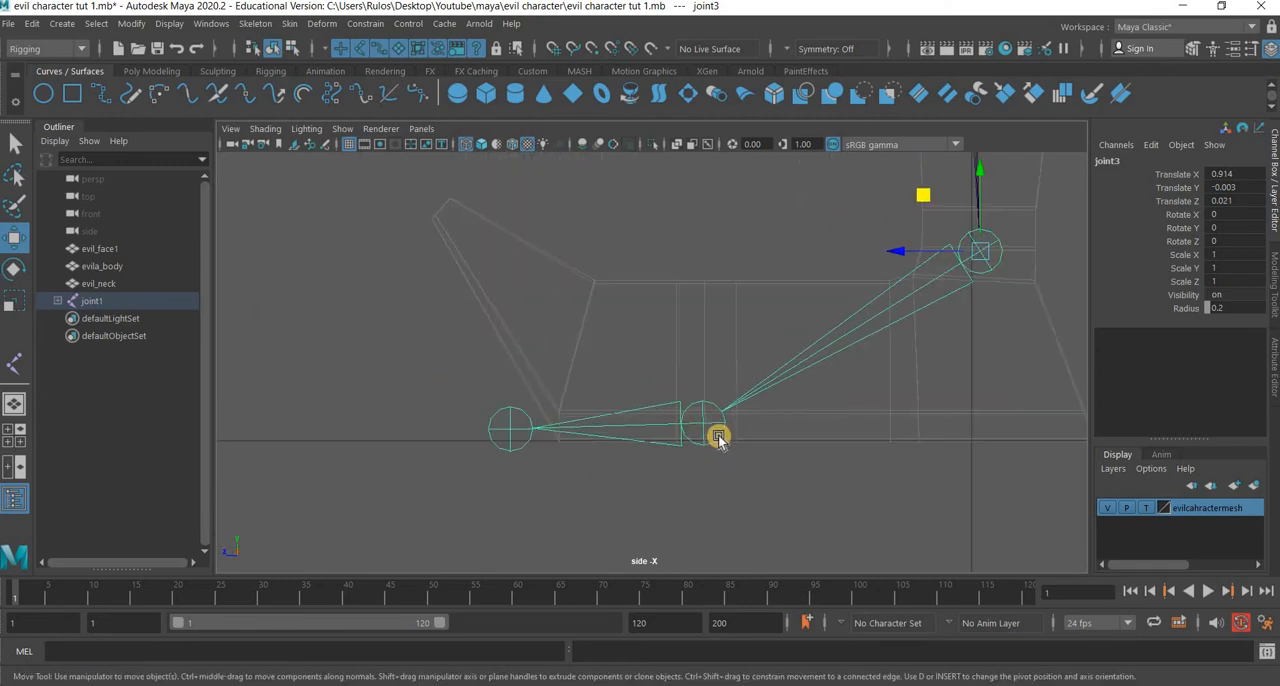
{"action": "left_click", "coordinate": [710, 420]}
{"action": "left_click_drag", "start_coordinate": [703, 365], "coordinate": [705, 374]}
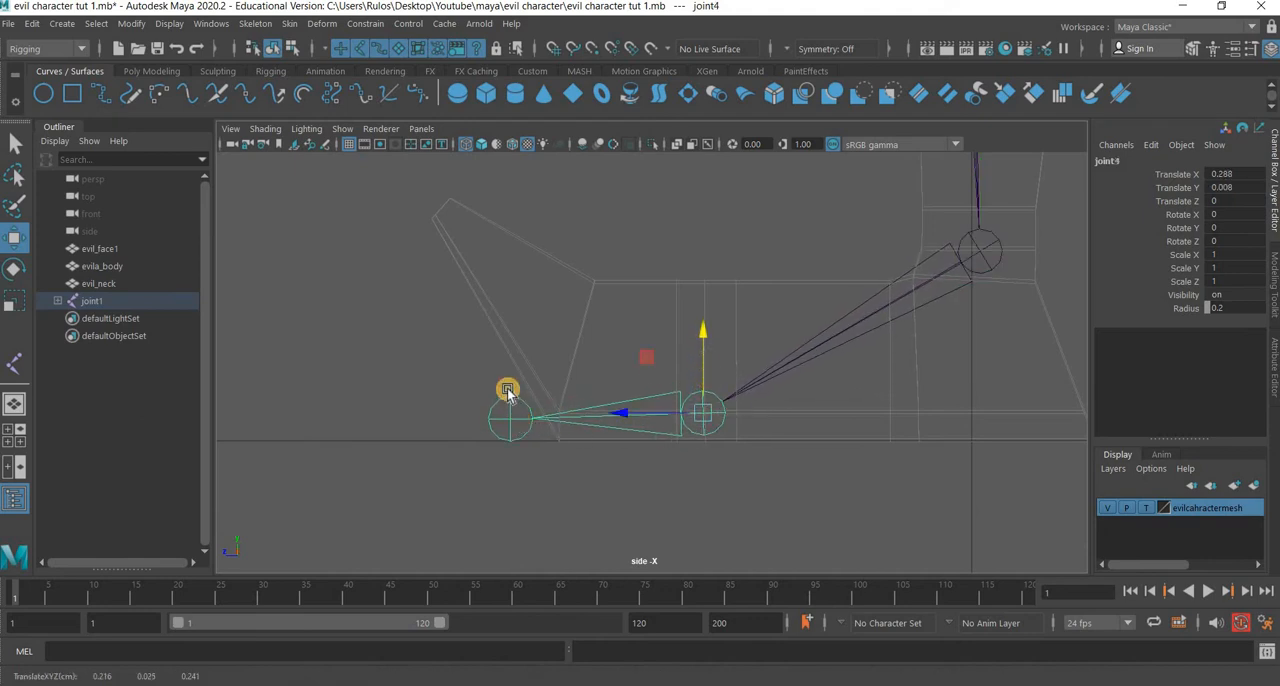
Raise the toe joint slightly in the side view to about Translate X 0.173 and Y 0.004.
{"action": "left_click", "coordinate": [508, 390]}
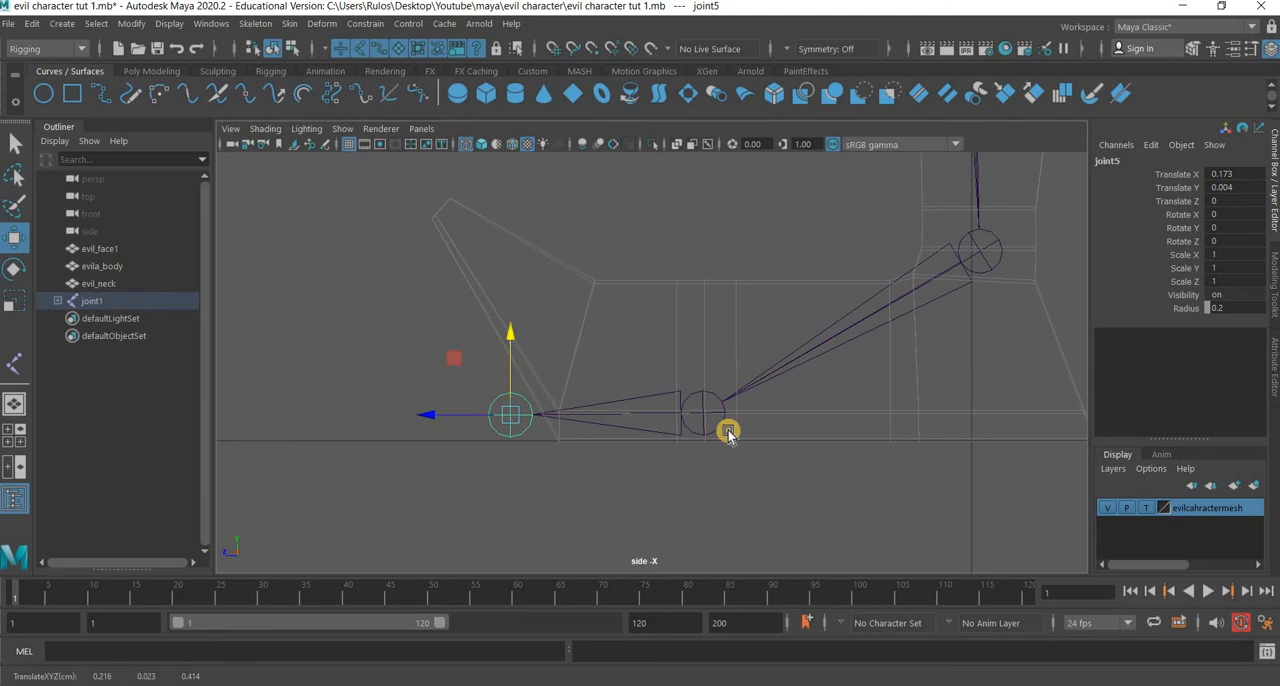
{"action": "scroll", "coordinate": [733, 360], "scroll_direction": "down", "scroll_amount": 3}
{"action": "left_click", "coordinate": [700, 398]}
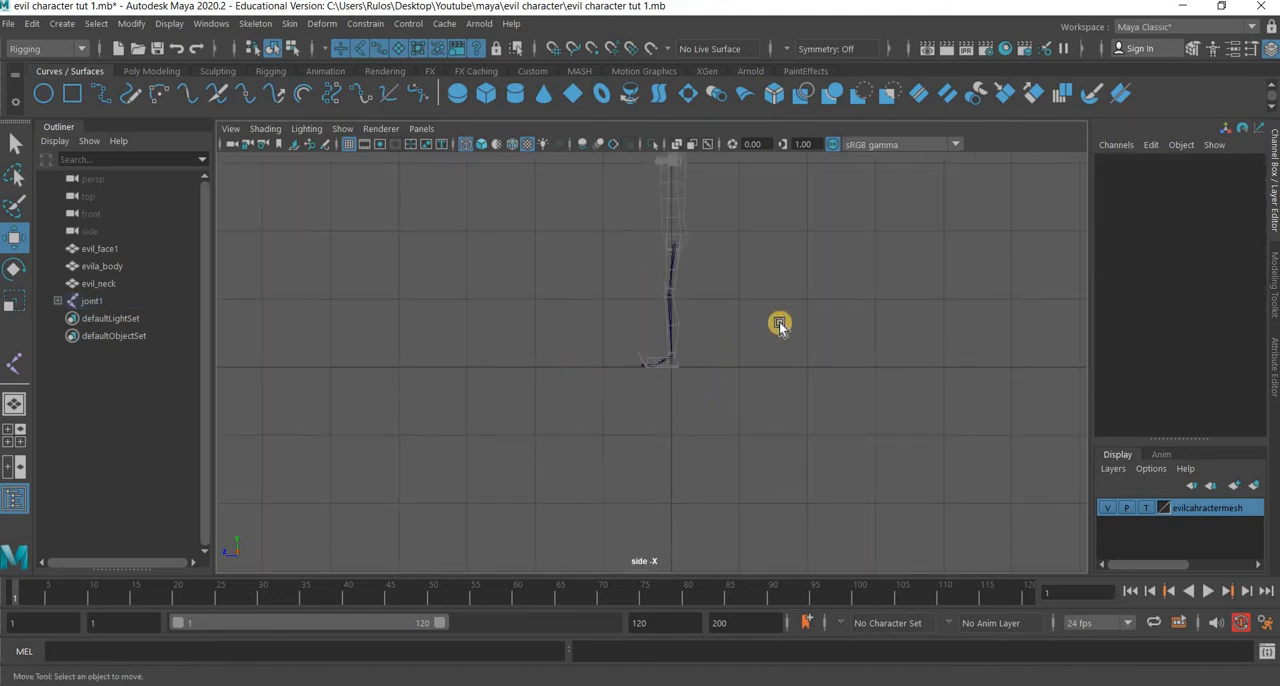
Examine how the leg joint chain sits inside the leg mesh in the perspective view.
{"action": "key", "text": "space"}
{"action": "key", "text": "space"}
{"action": "left_click_drag", "start_coordinate": [651, 480], "coordinate": [612, 420], "text": "alt"}
{"action": "scroll", "coordinate": [609, 306], "scroll_direction": "up", "scroll_amount": 5}
{"action": "middle_click_drag", "start_coordinate": [644, 328], "coordinate": [646, 330], "text": "alt"}
{"action": "left_click_drag", "start_coordinate": [646, 333], "coordinate": [660, 400], "text": "alt"}
{"action": "right_click_drag", "start_coordinate": [660, 400], "coordinate": [672, 384], "text": "alt"}
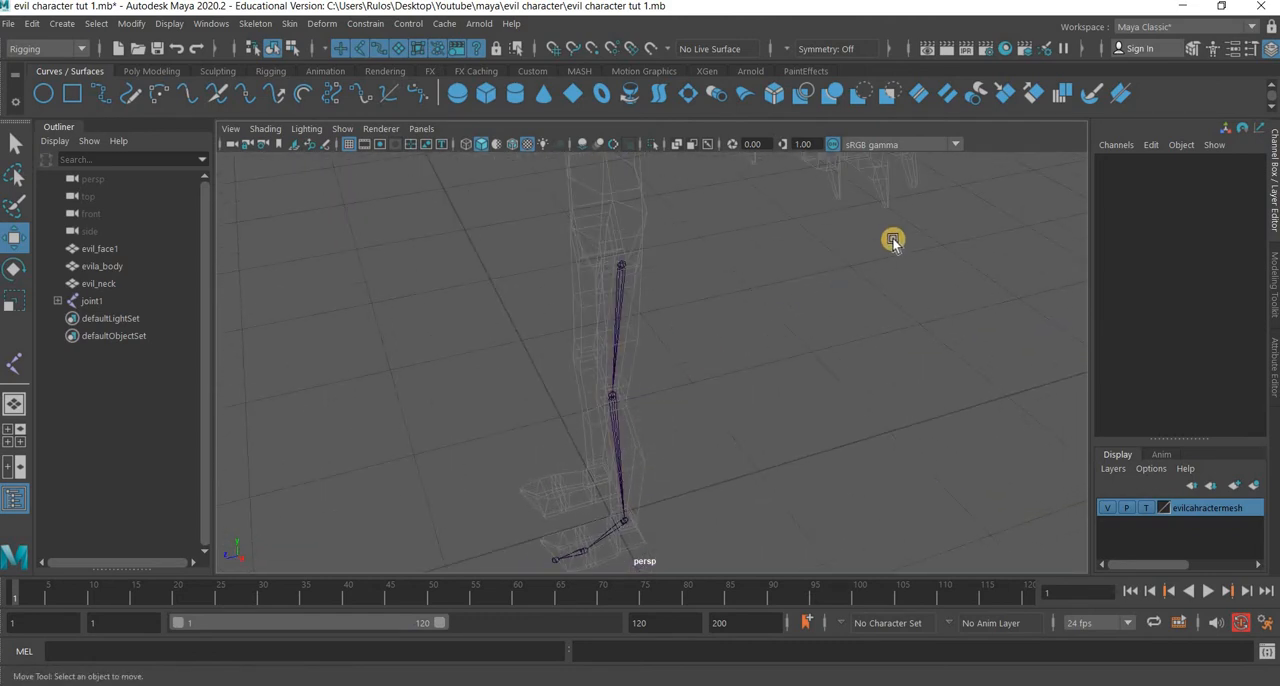
Shift the hip joint forward in the side view to Translate Z about -0.013, centring it in the upper leg mesh.
{"action": "key", "text": "space"}
{"action": "key", "text": "space"}
{"action": "key", "text": "space"}
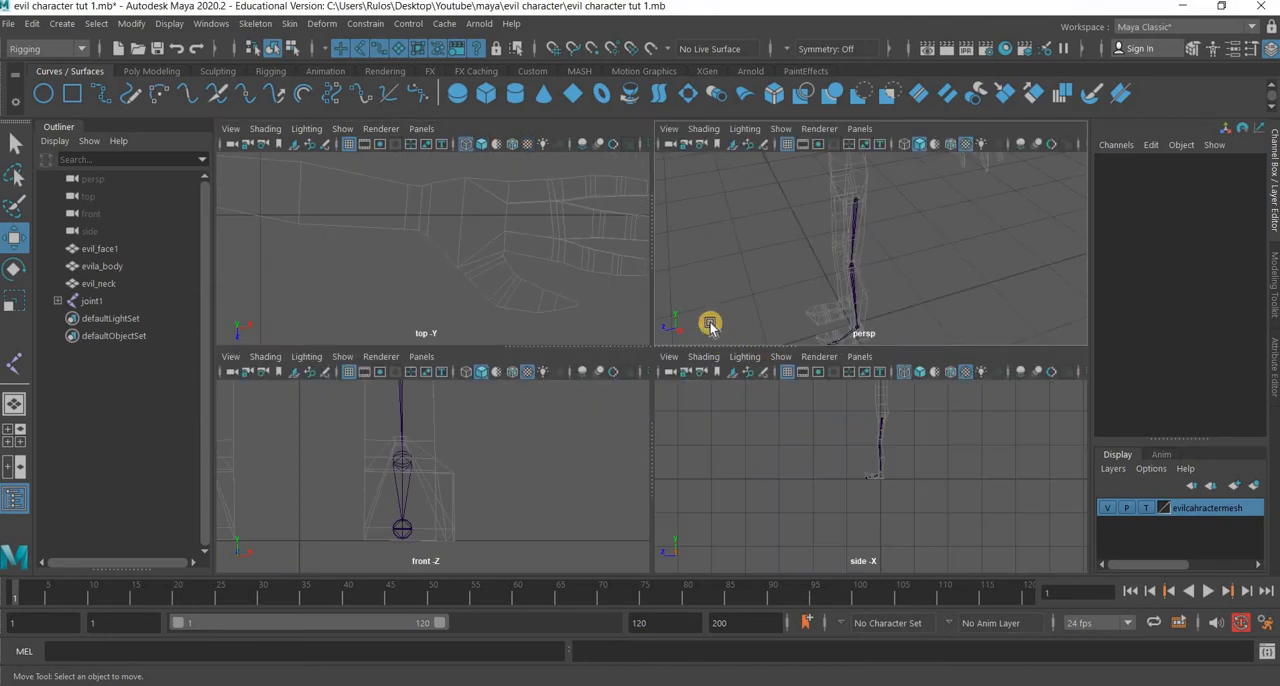
{"action": "key", "text": "space"}
{"action": "scroll", "coordinate": [686, 498], "scroll_direction": "up", "scroll_amount": 4}
{"action": "middle_click_drag", "start_coordinate": [716, 168], "coordinate": [697, 443], "text": "alt"}
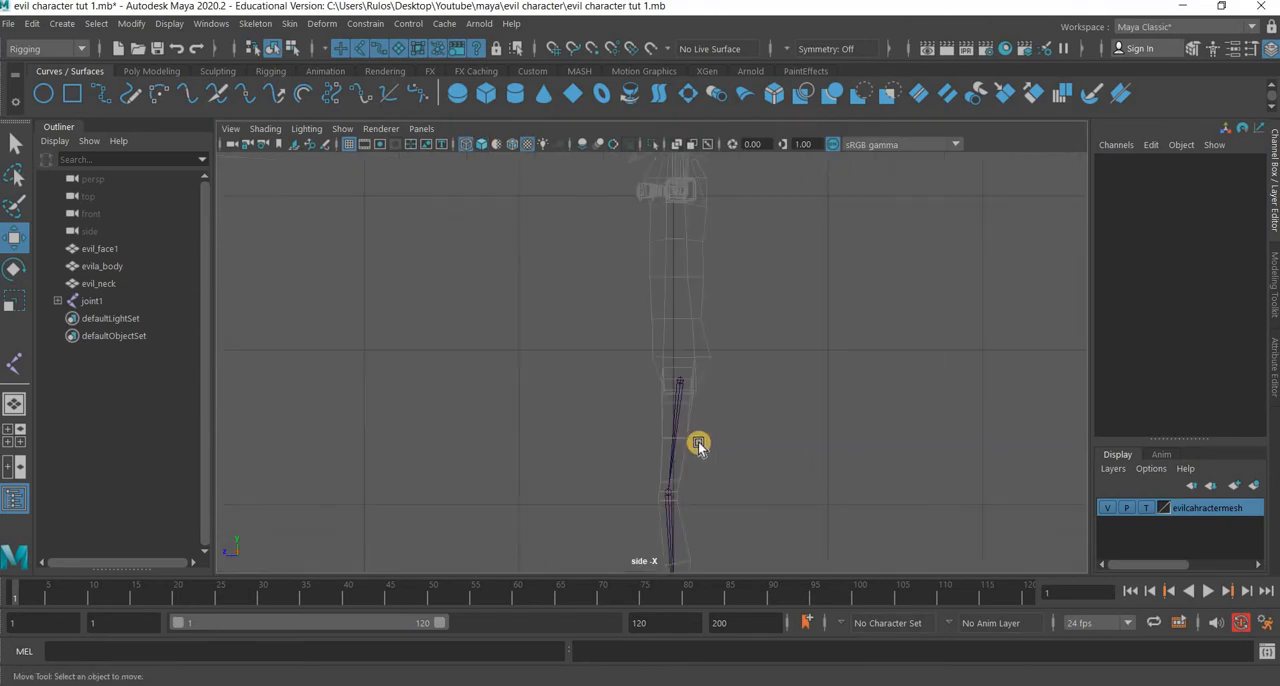
{"action": "scroll", "coordinate": [697, 443], "scroll_direction": "up", "scroll_amount": 8}
{"action": "middle_click_drag", "start_coordinate": [814, 435], "coordinate": [748, 403], "text": "alt"}
{"action": "left_click_drag", "start_coordinate": [735, 401], "coordinate": [619, 401]}
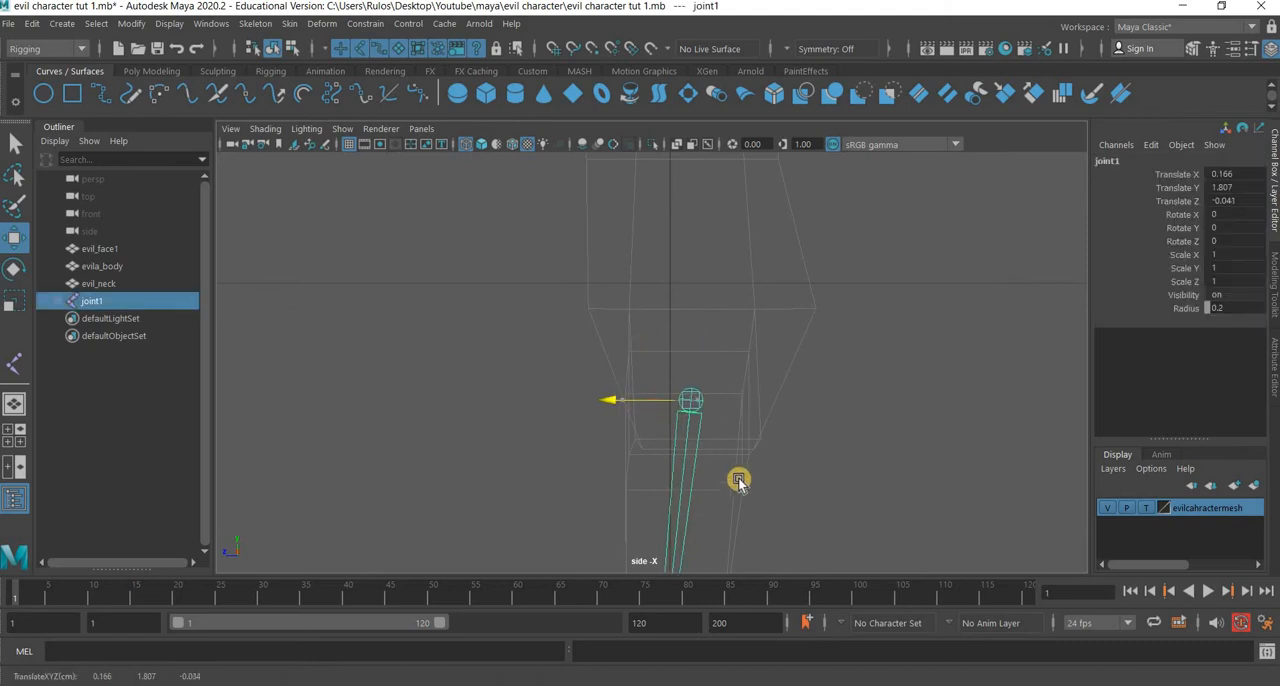
Shift the knee joint back in the side view to about Translate X 0.725 and Y -0.025, centring it in the knee mesh.
{"action": "middle_click_drag", "start_coordinate": [738, 479], "coordinate": [677, 72], "text": "alt"}
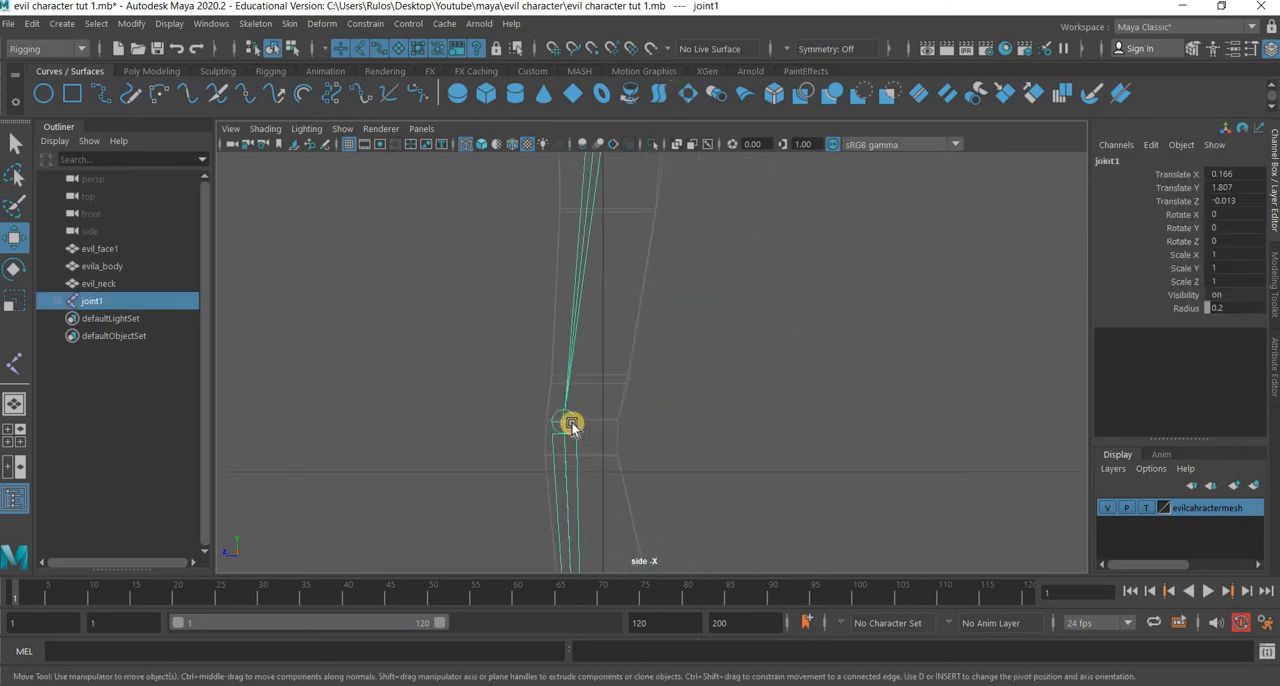
{"action": "left_click_drag", "start_coordinate": [577, 425], "coordinate": [528, 425]}
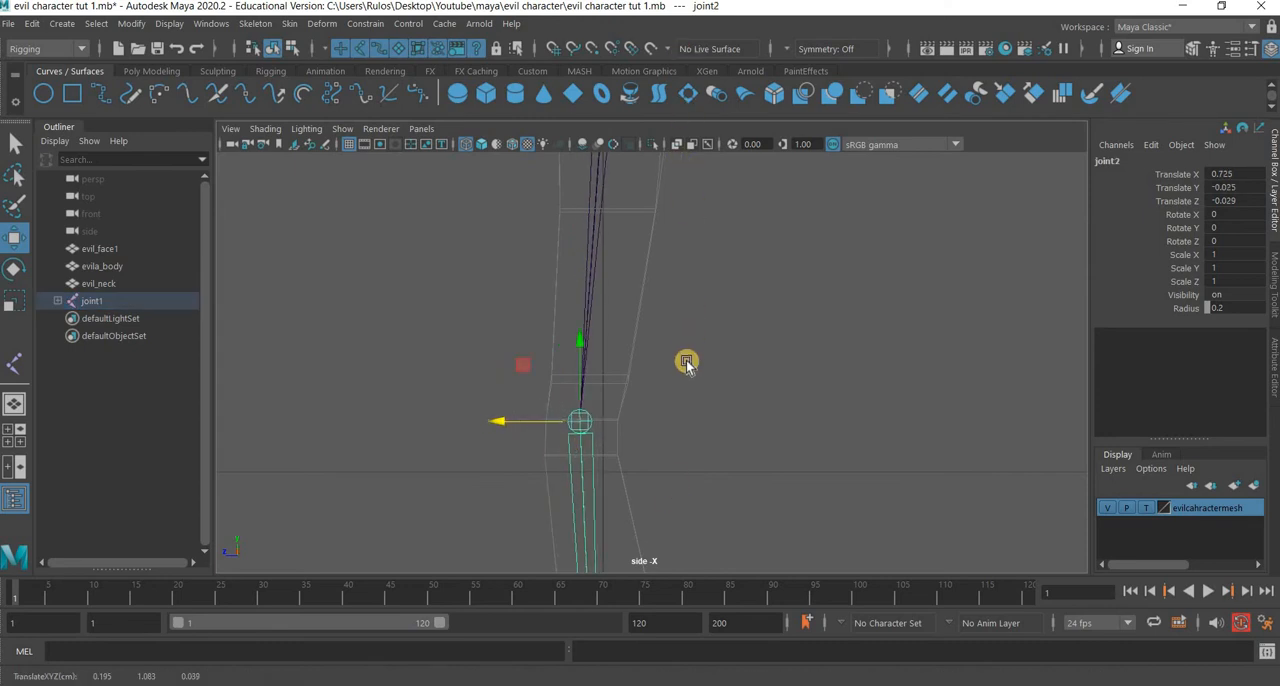
{"action": "middle_click_drag", "start_coordinate": [686, 363], "coordinate": [689, 334], "text": "alt"}
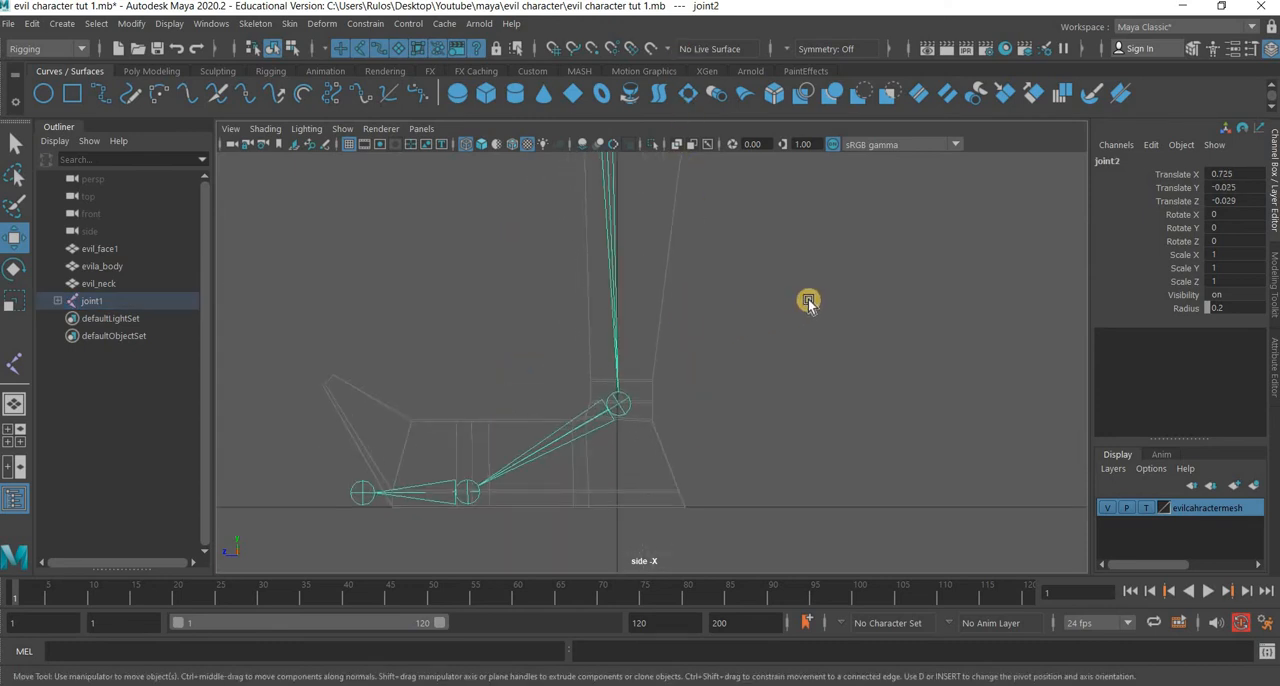
{"action": "key", "text": "space"}
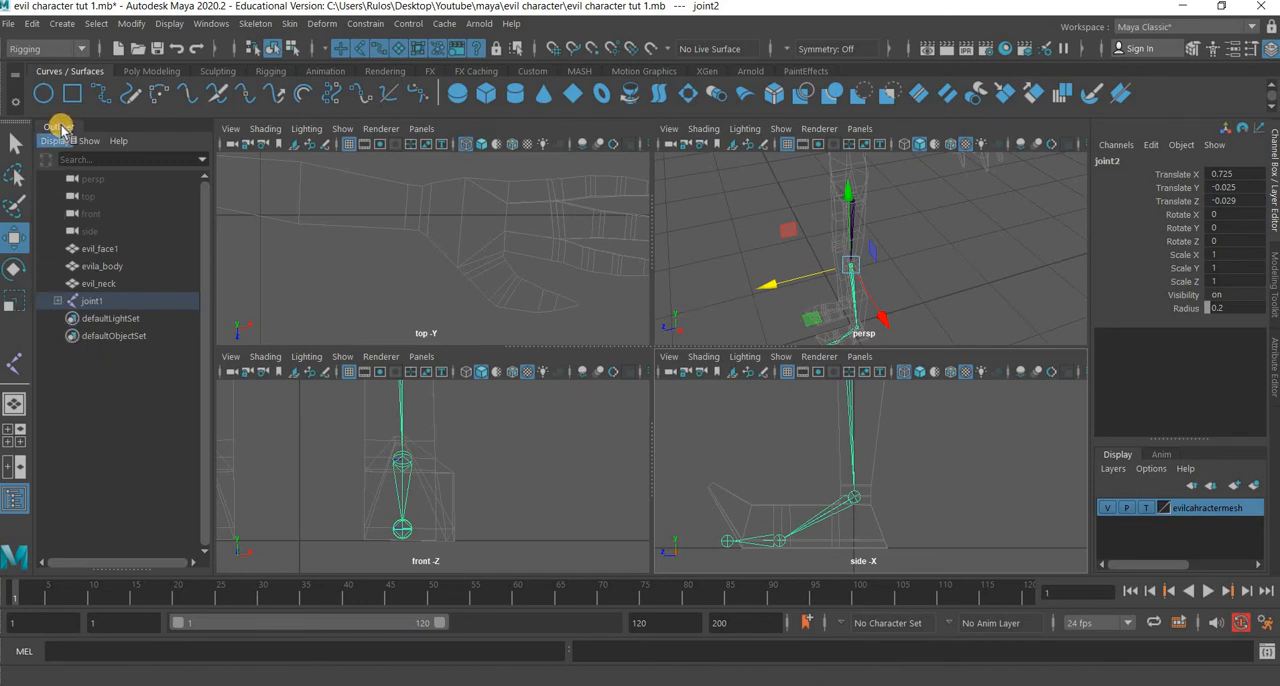
Expand the joint1 hierarchy in the Outliner down to joint5.
{"action": "left_click", "coordinate": [57, 300]}
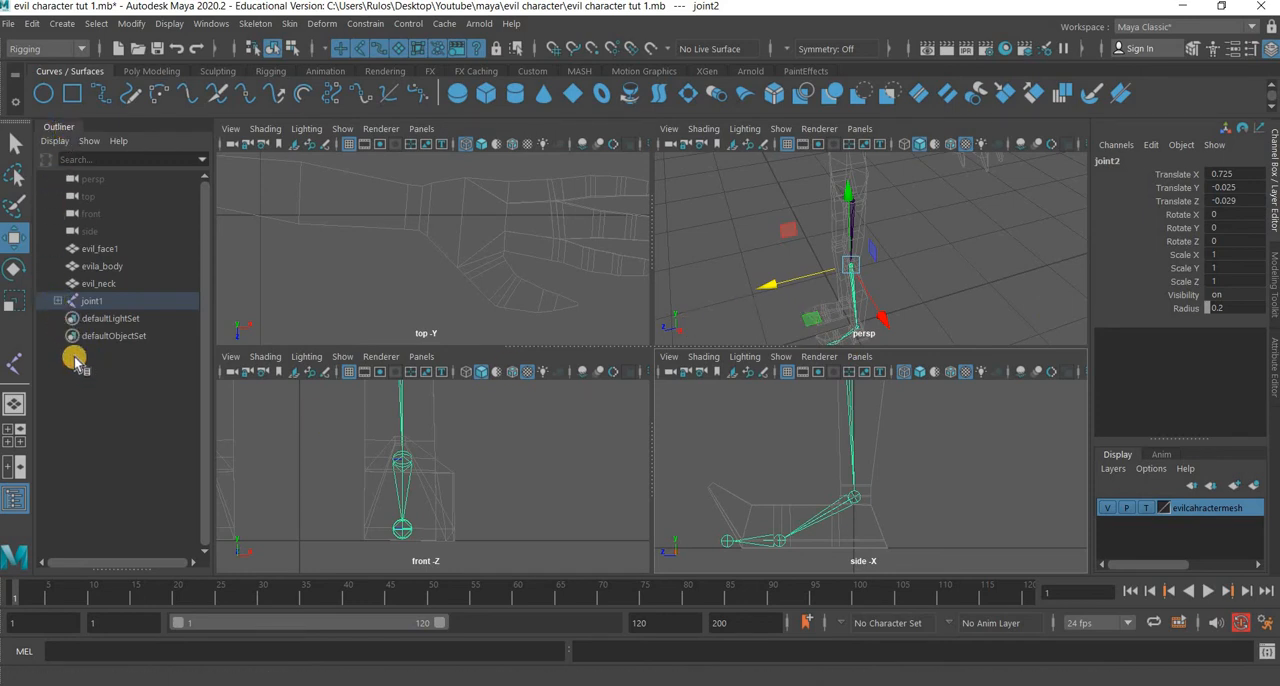
{"action": "left_click", "coordinate": [211, 23]}
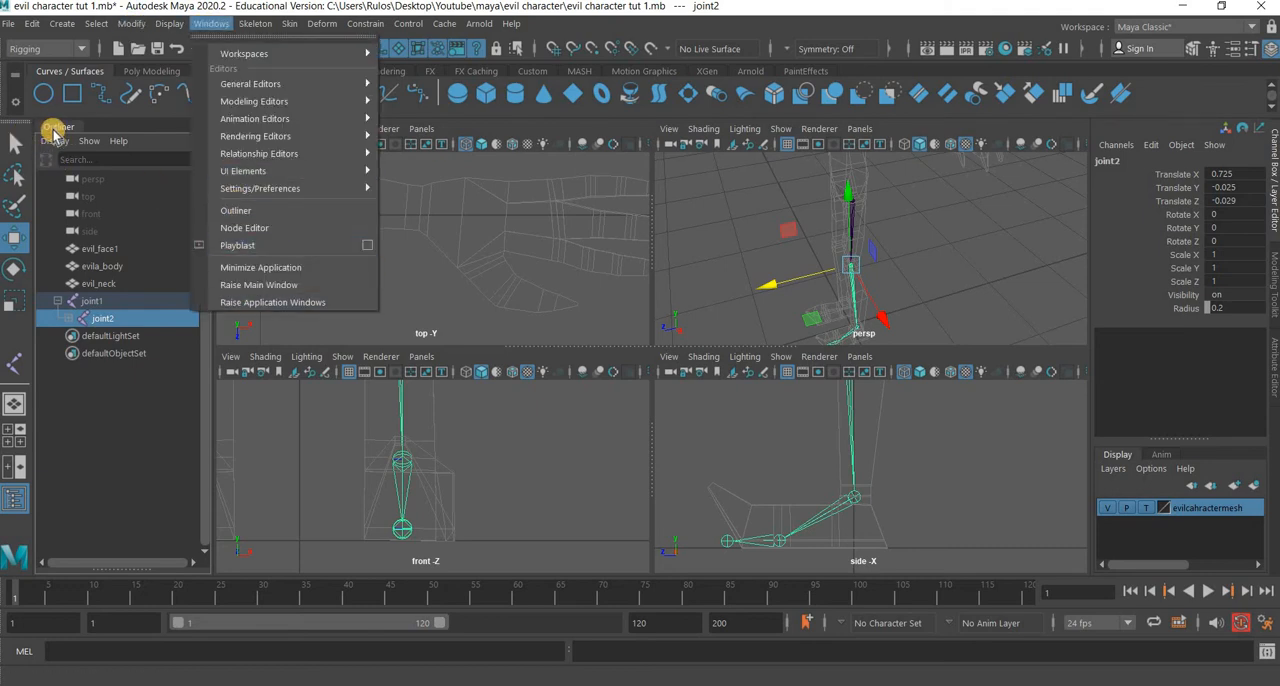
{"action": "left_click", "coordinate": [55, 130]}
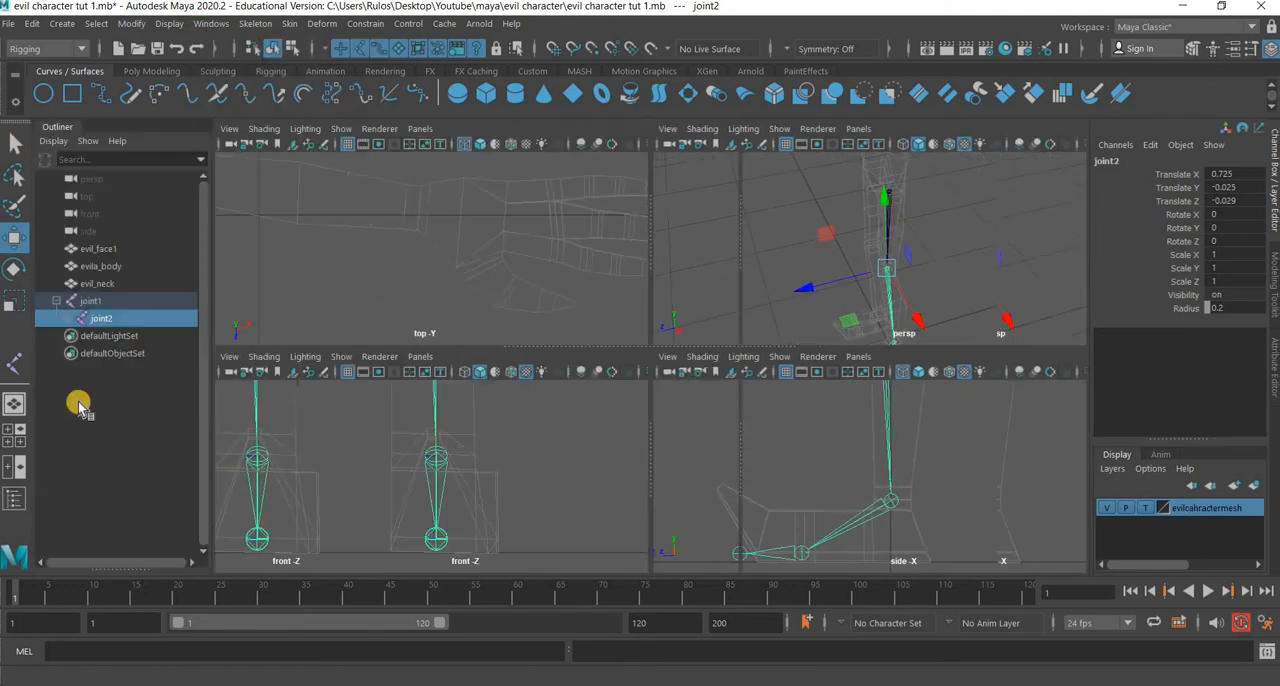
{"action": "left_click", "coordinate": [67, 318]}
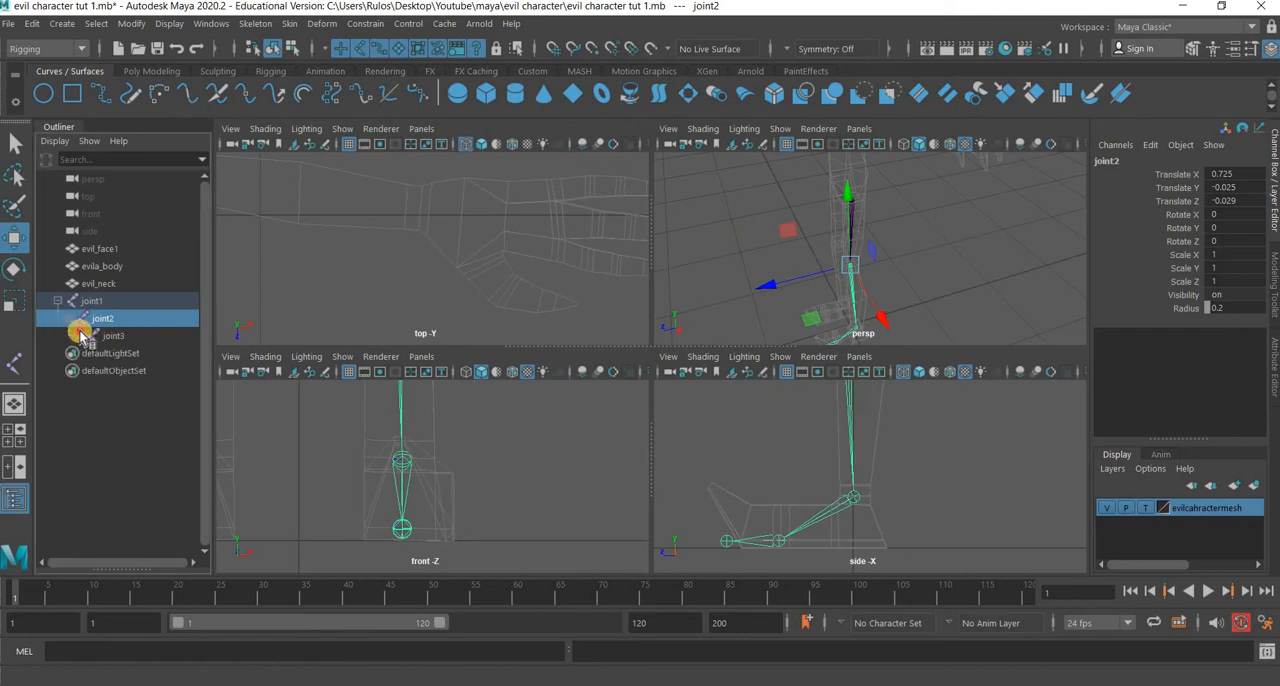
{"action": "left_click", "coordinate": [78, 336]}
{"action": "left_click", "coordinate": [89, 353]}
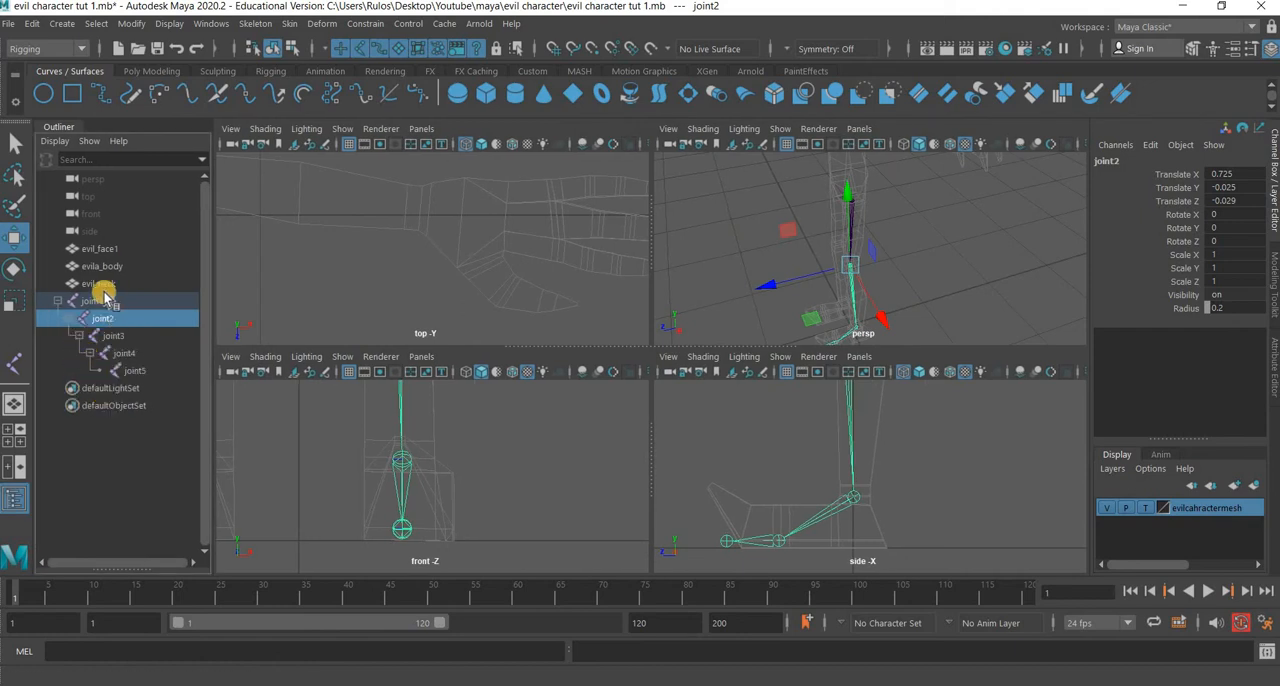
Rename the root joint of the leg chain, joint1, to L_hip_joint.
{"action": "key", "text": "Up"}
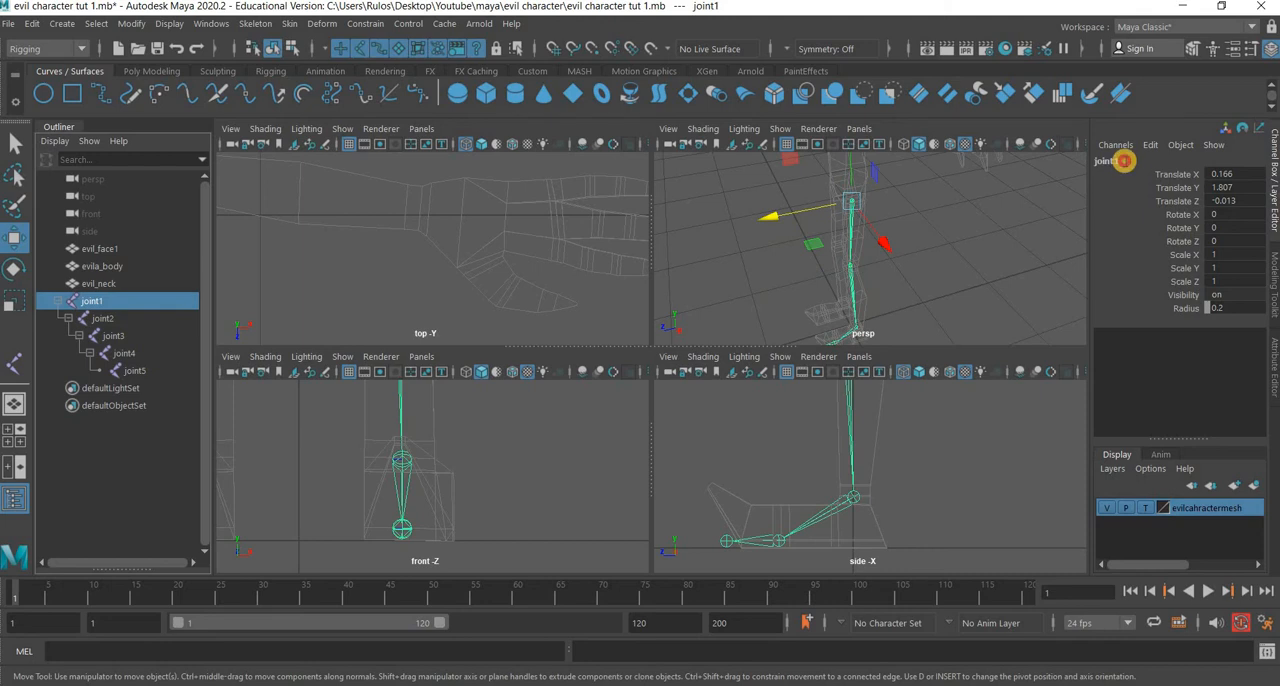
{"action": "left_click", "coordinate": [1124, 161]}
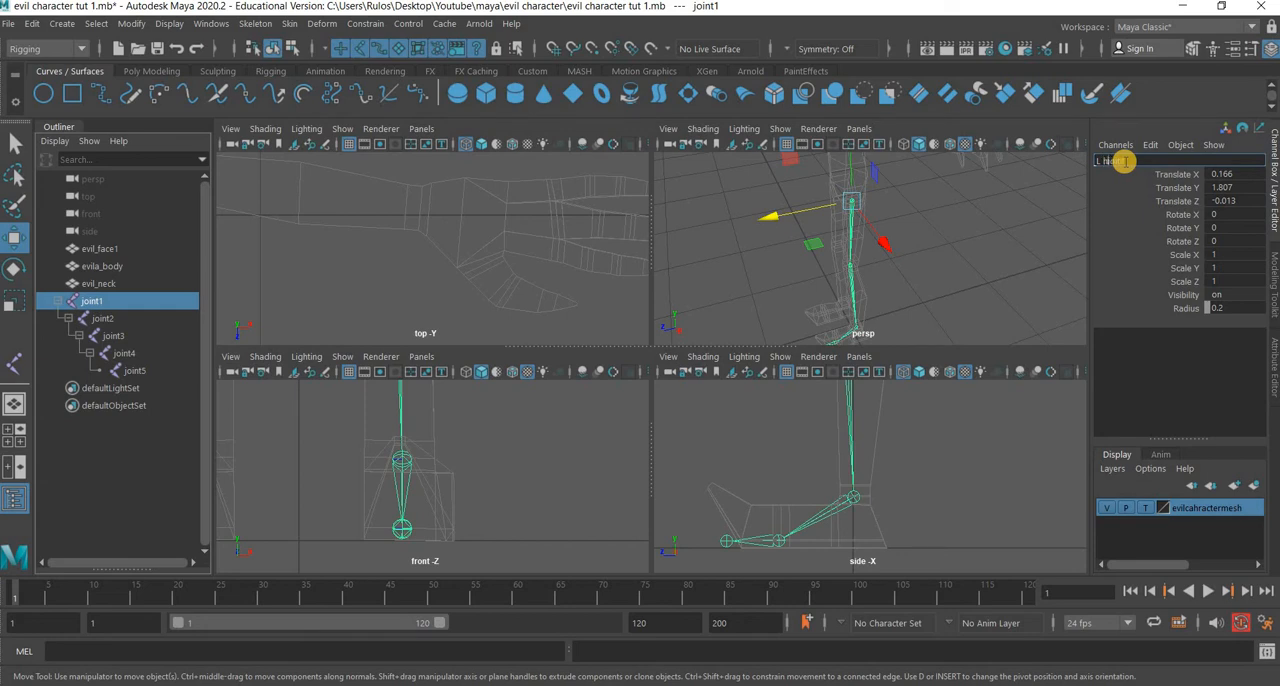
{"action": "type", "text": "_joint"}
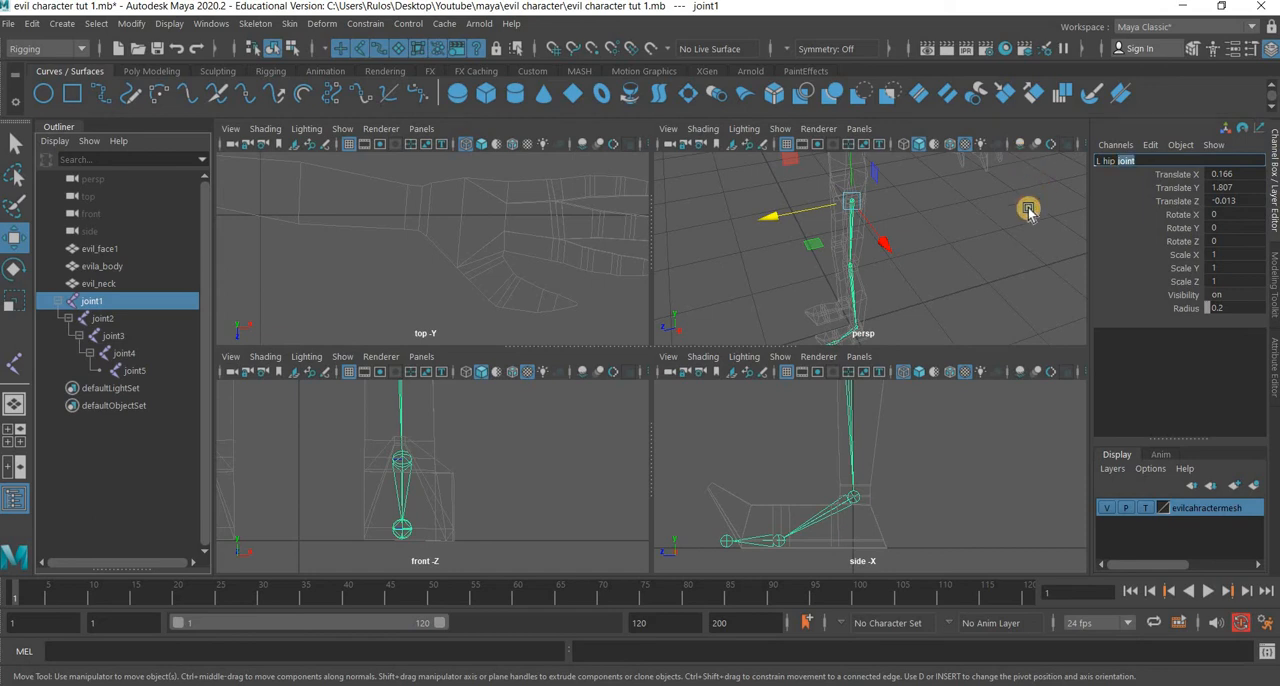
{"action": "key", "text": "ctrl+a"}
Rename joint2 to L_knee_joint.
{"action": "left_click", "coordinate": [101, 319]}
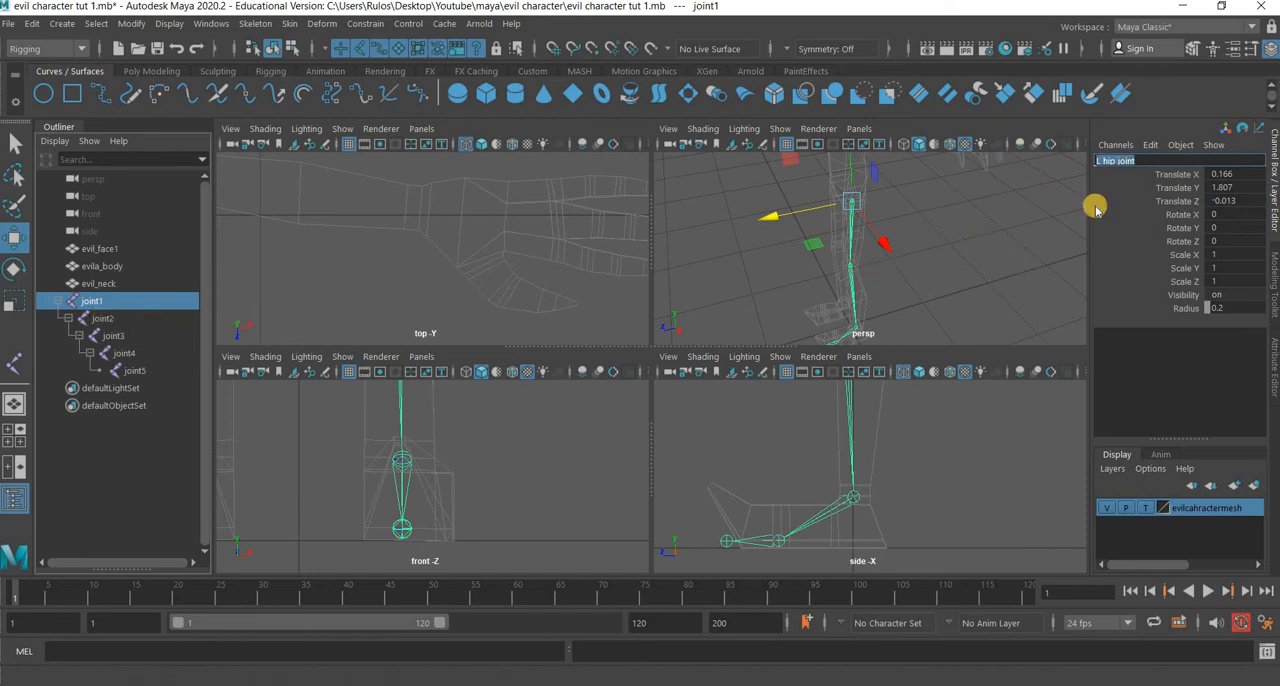
{"action": "left_click", "coordinate": [1128, 162]}
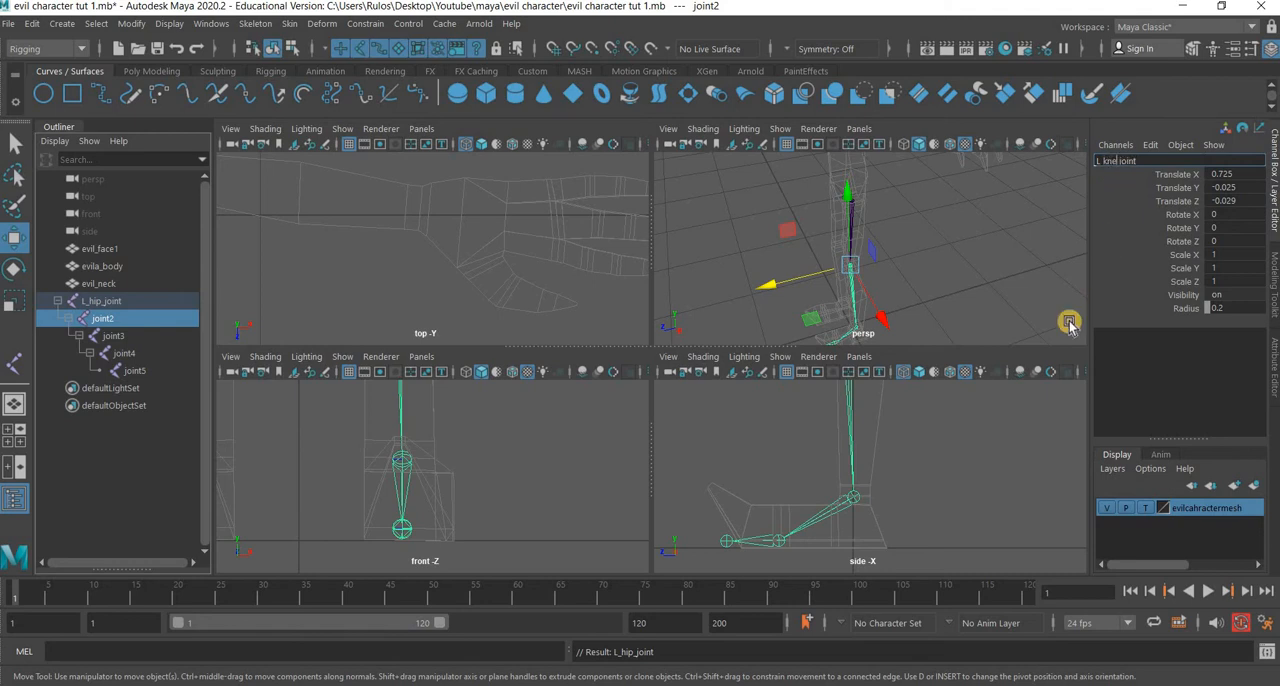
{"action": "type", "text": "L_knee_joint"}
{"action": "key", "text": "Return"}
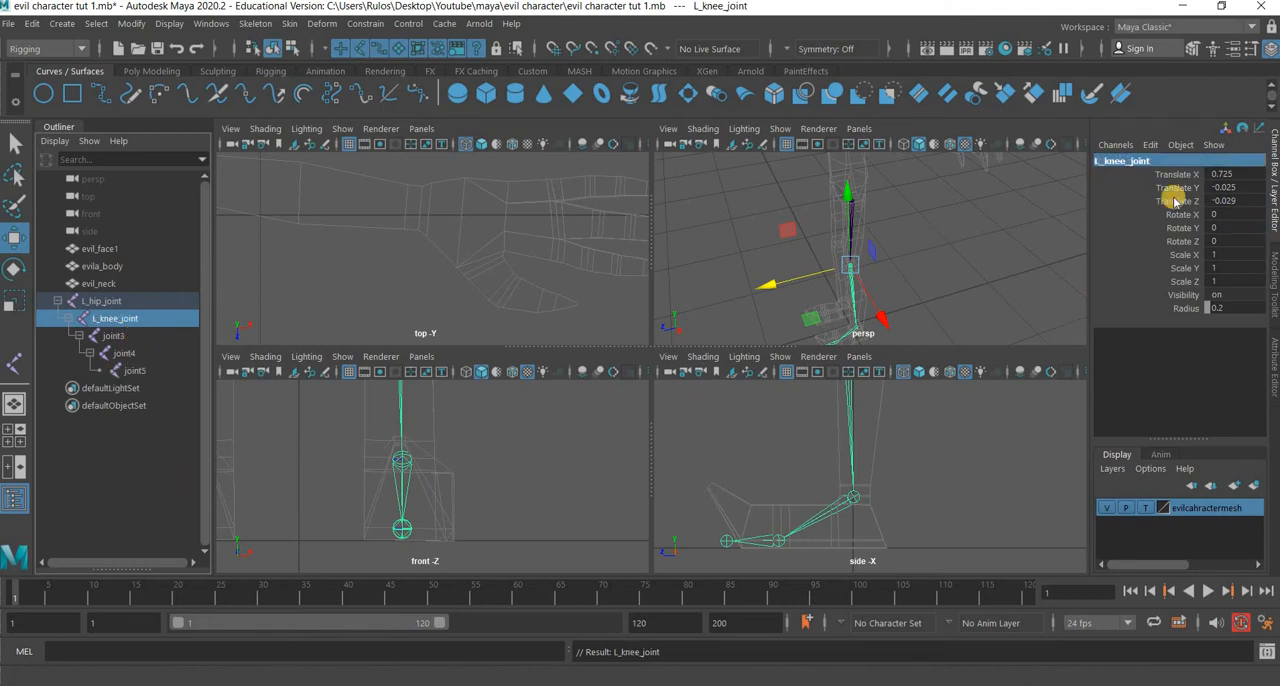
Rename joint3 to L_ankle_joint.
{"action": "key", "text": "Down"}
{"action": "left_click", "coordinate": [1130, 161]}
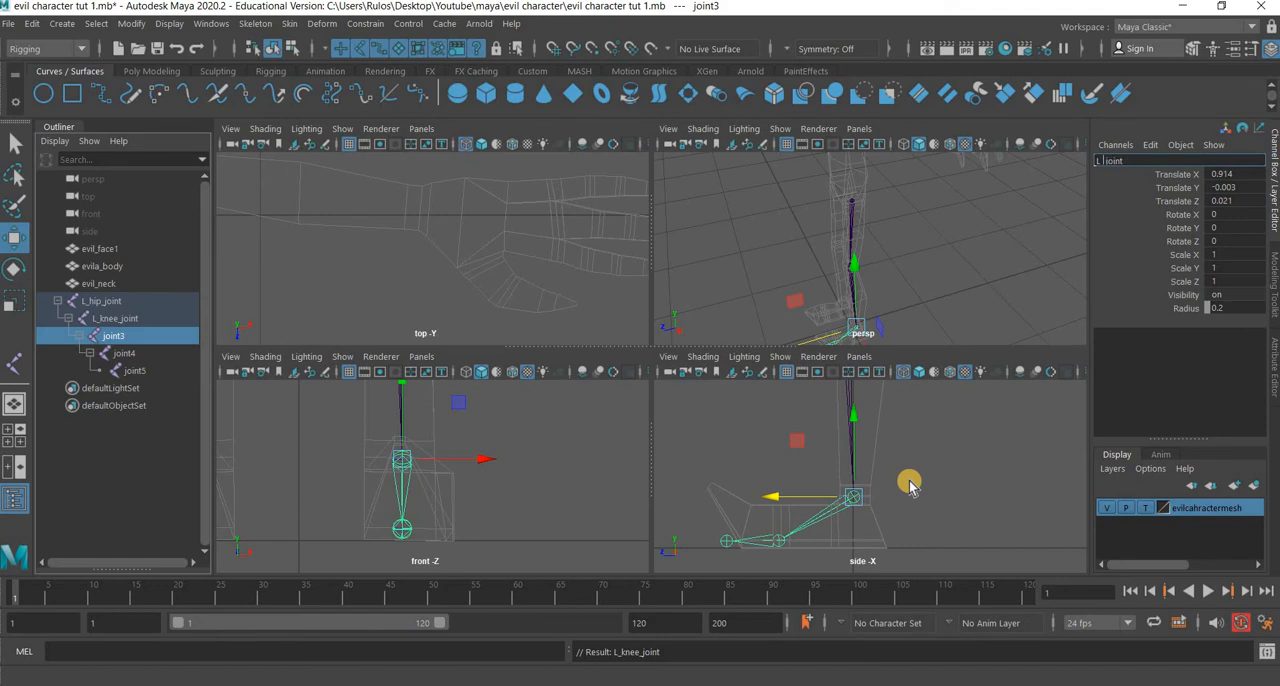
{"action": "key", "text": "Return"}
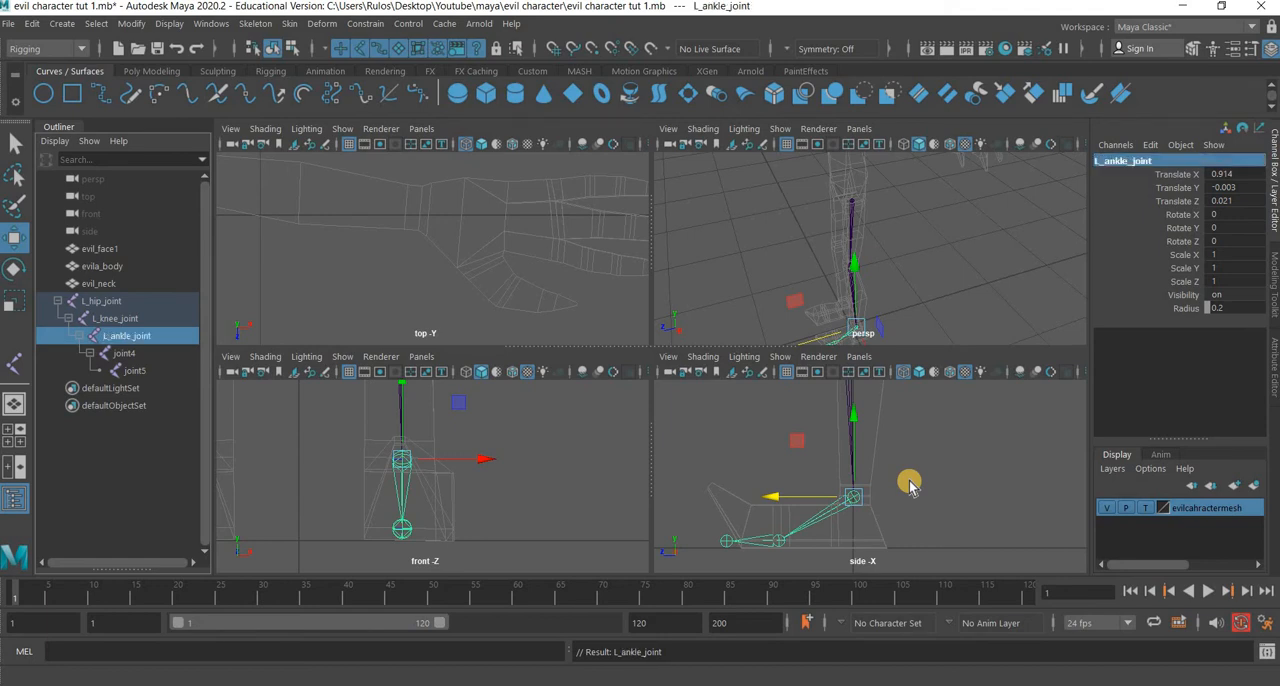
Rename joint4 to L_ball_joint.
{"action": "key", "text": "Down"}
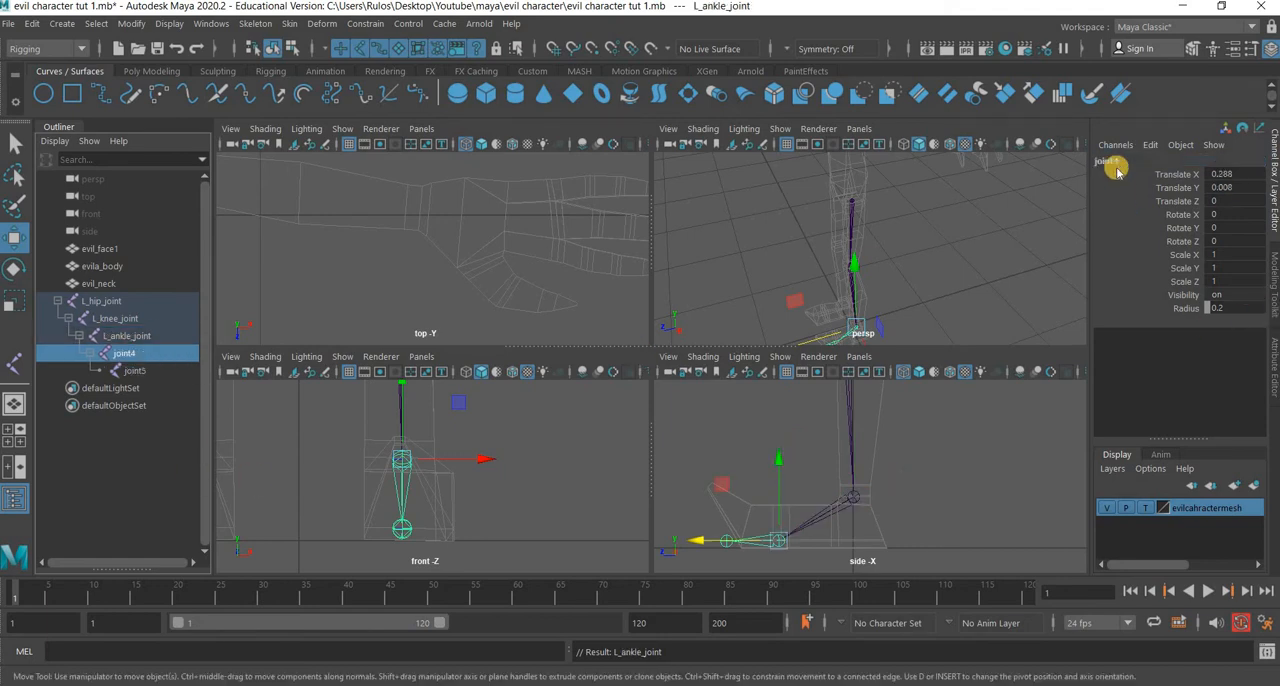
{"action": "double_click", "coordinate": [1119, 166]}
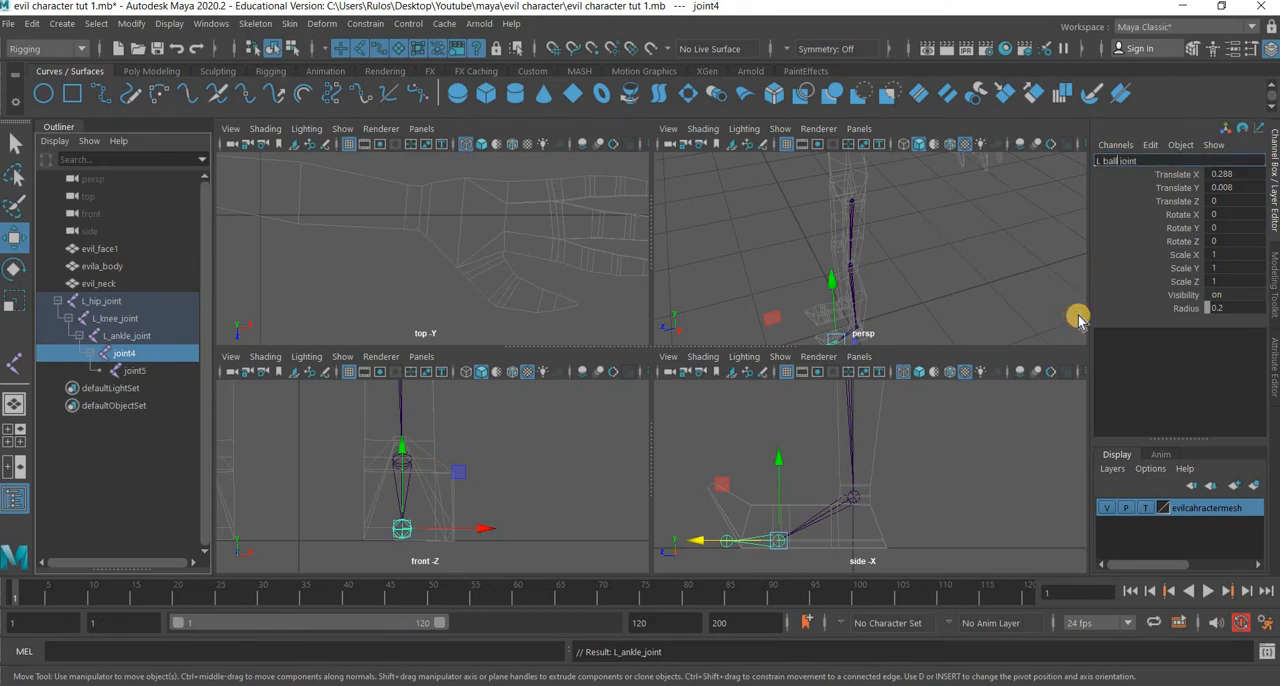
{"action": "key", "text": "Return"}
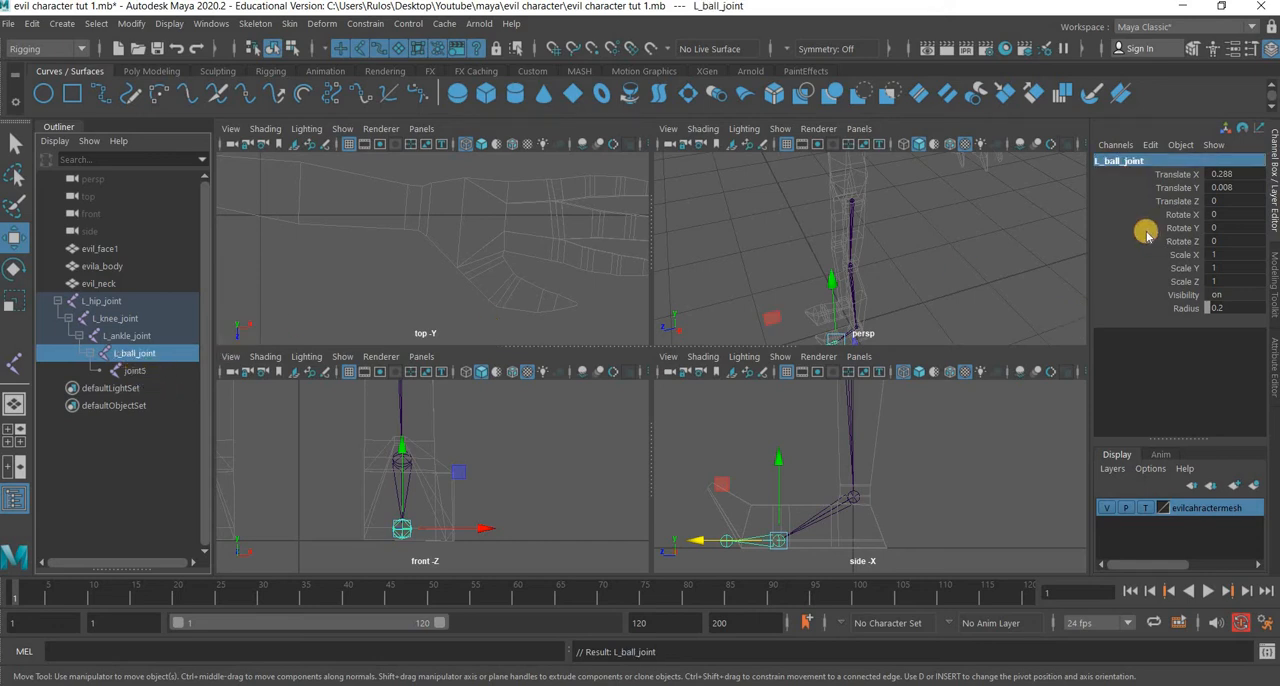
Rename joint5 to L_toe_joint and clear the selection.
{"action": "key", "text": "Down"}
{"action": "double_click", "coordinate": [1134, 160]}
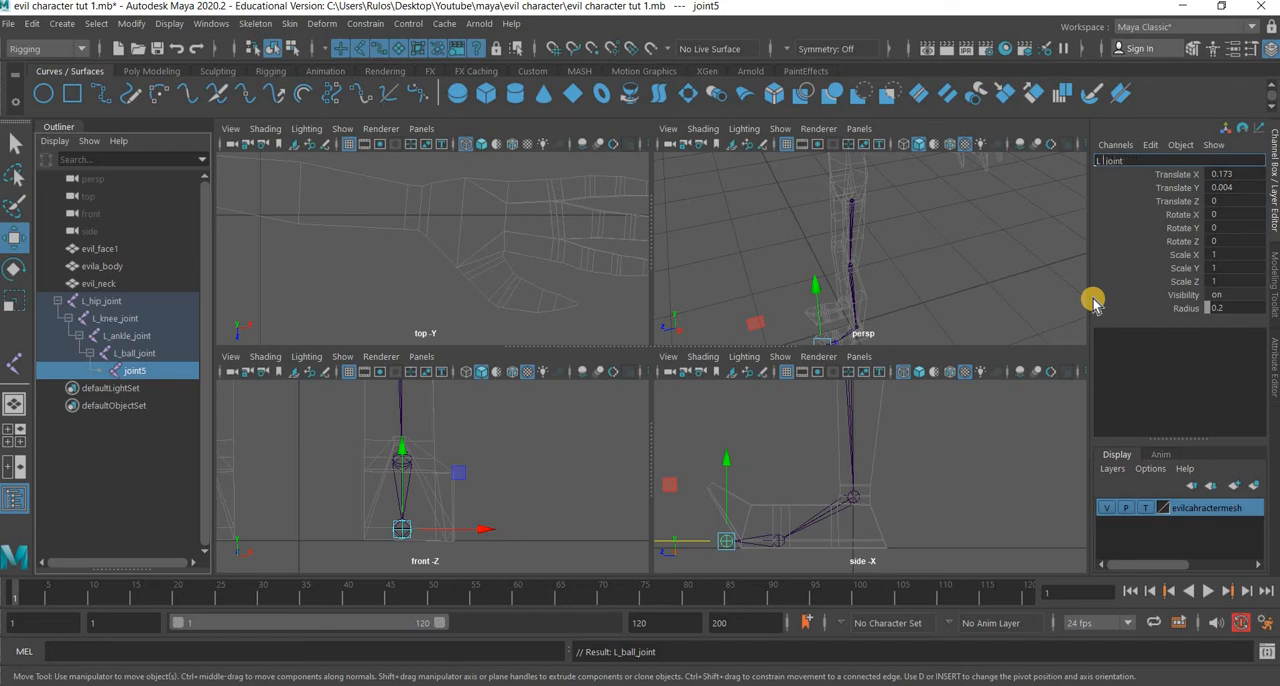
{"action": "key", "text": "Return"}
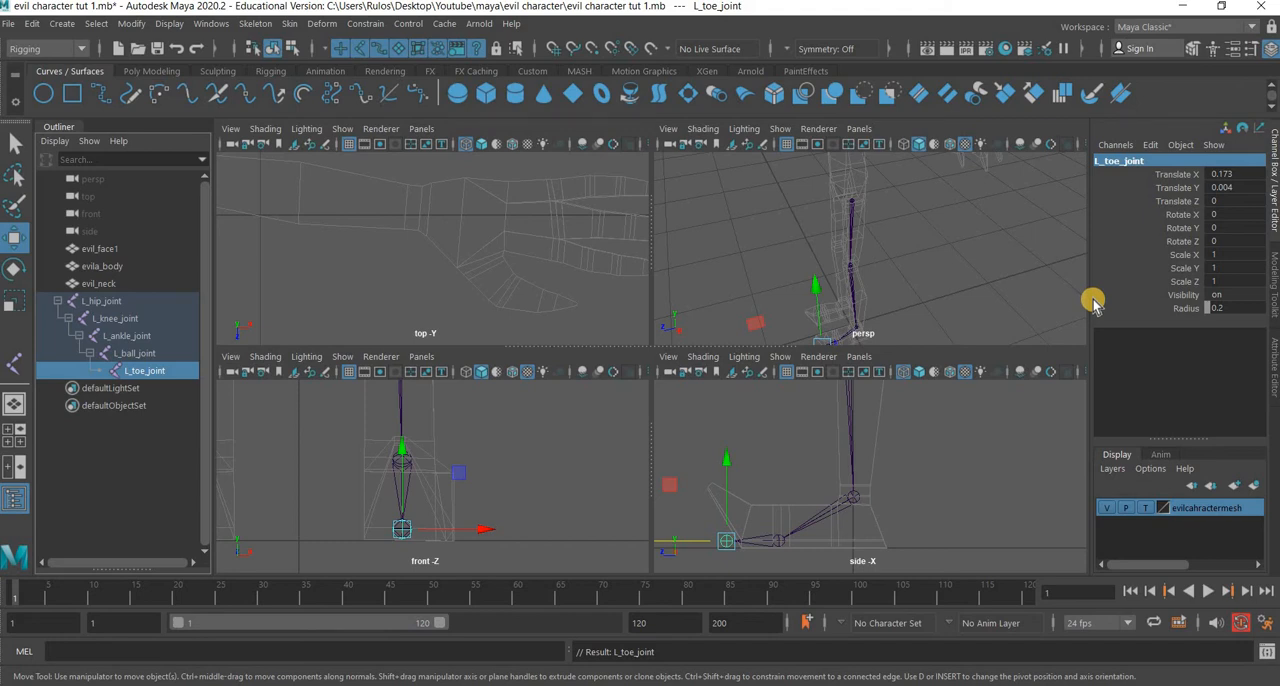
{"action": "left_click", "coordinate": [866, 302]}
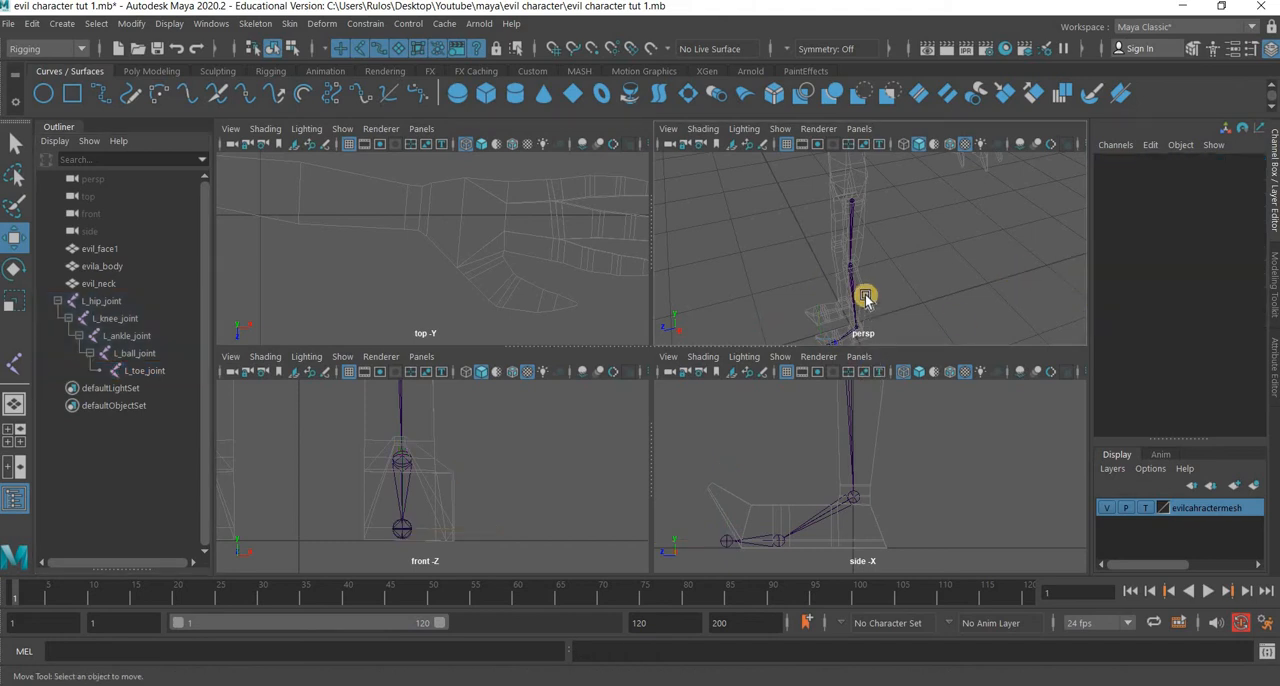
Select the entire joint hierarchy under L_hip_joint and create a display layer from the selection.
{"action": "left_click_drag", "start_coordinate": [900, 274], "coordinate": [886, 278], "text": "alt"}
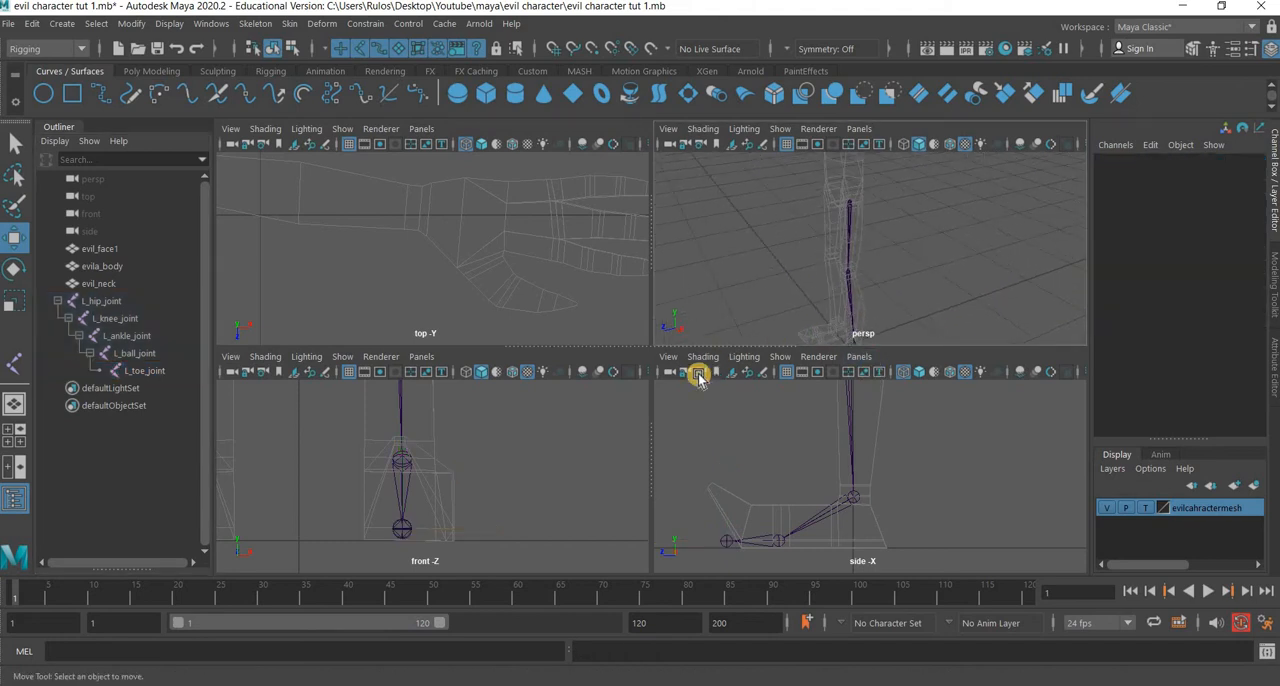
{"action": "key", "text": "space"}
{"action": "middle_click_drag", "start_coordinate": [696, 332], "coordinate": [695, 223], "text": "alt"}
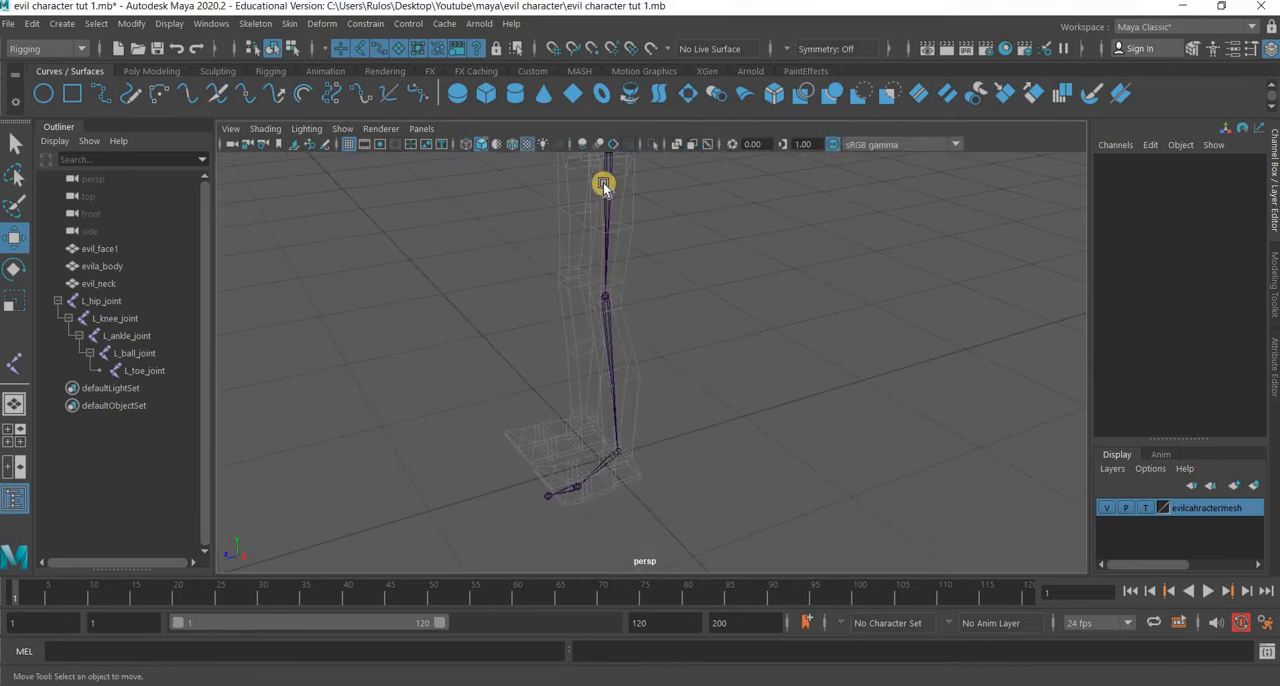
{"action": "scroll", "coordinate": [604, 184], "scroll_direction": "down", "scroll_amount": 1}
{"action": "left_click", "coordinate": [638, 196]}
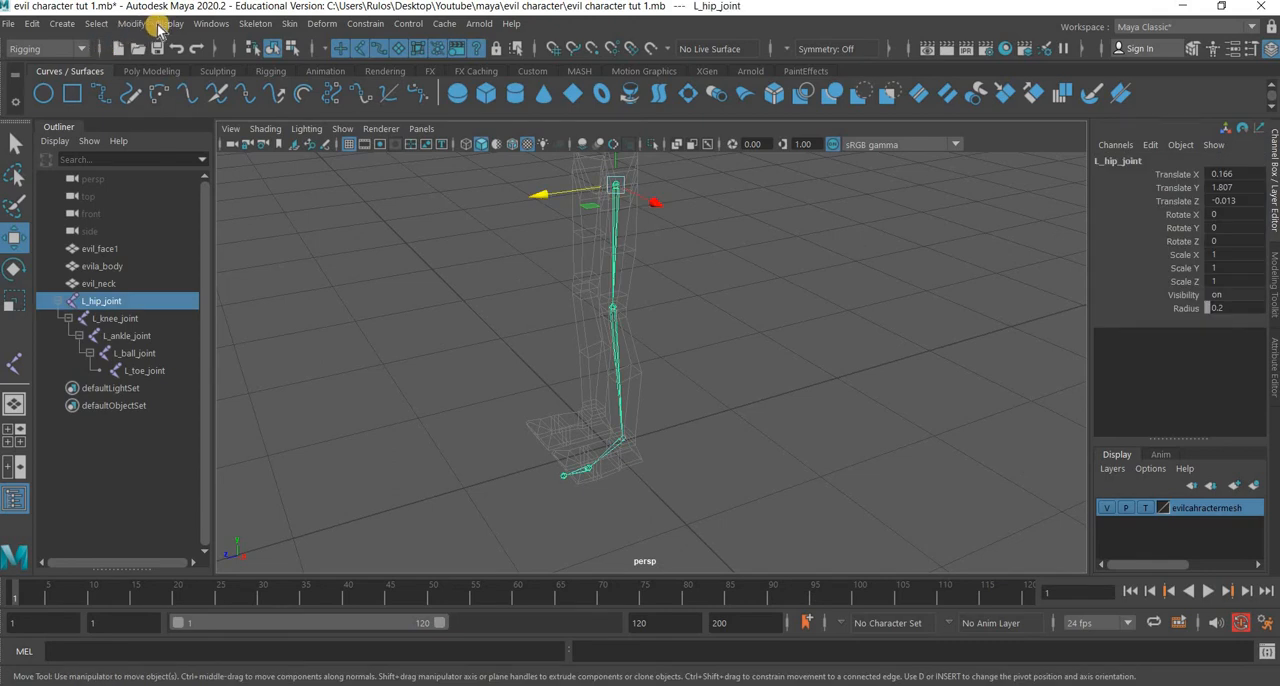
{"action": "left_click", "coordinate": [96, 24]}
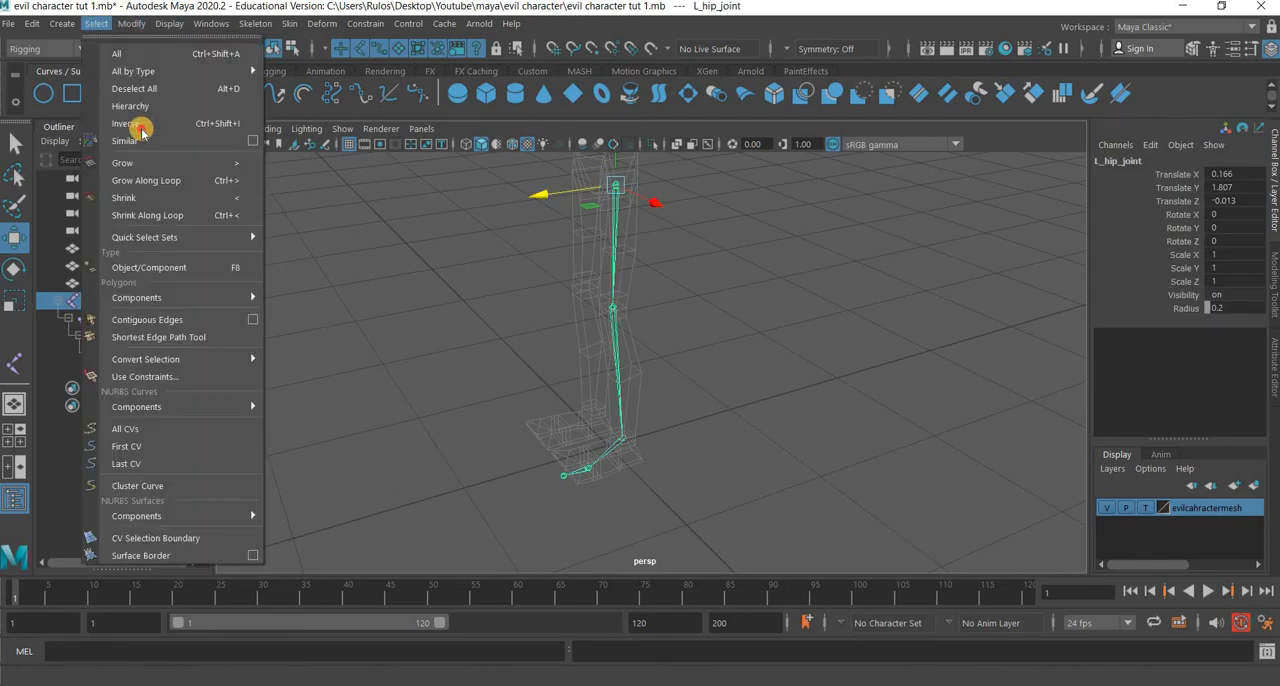
{"action": "left_click", "coordinate": [143, 107]}
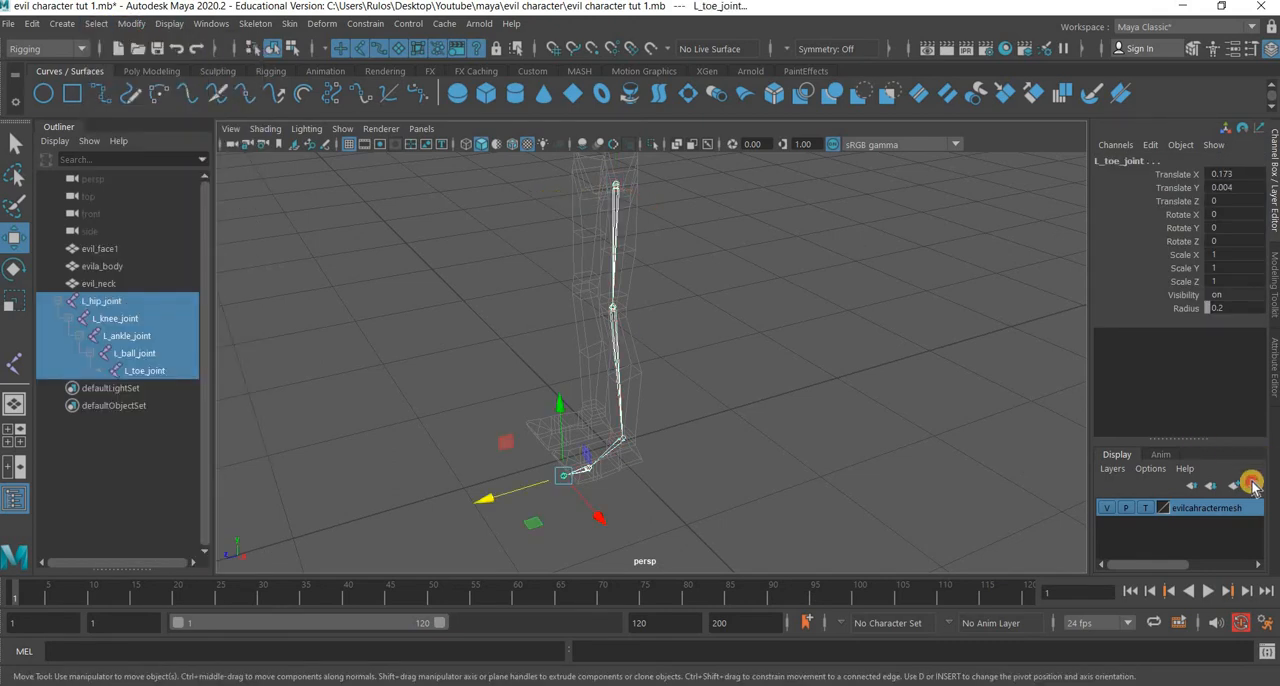
{"action": "left_click", "coordinate": [1252, 484]}
Name the new joint layer evilbones, check its visibility toggle and clear the selection.
{"action": "double_click", "coordinate": [1195, 509]}
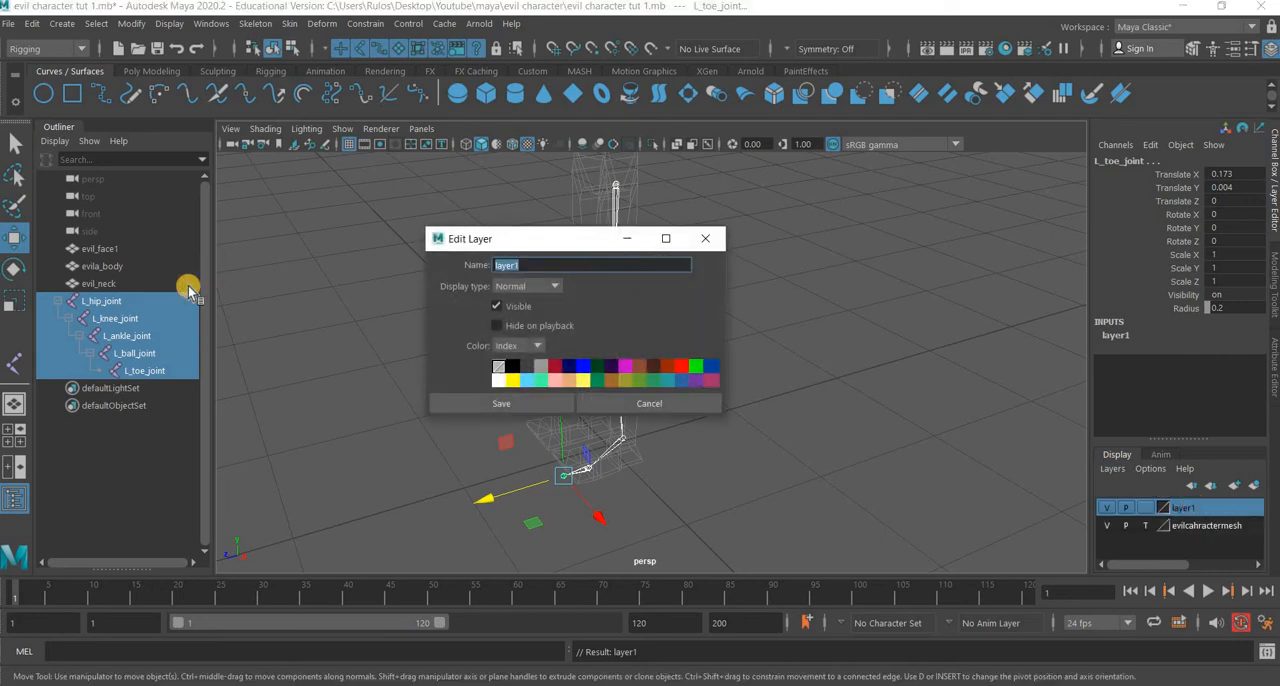
{"action": "type", "text": "bones"}
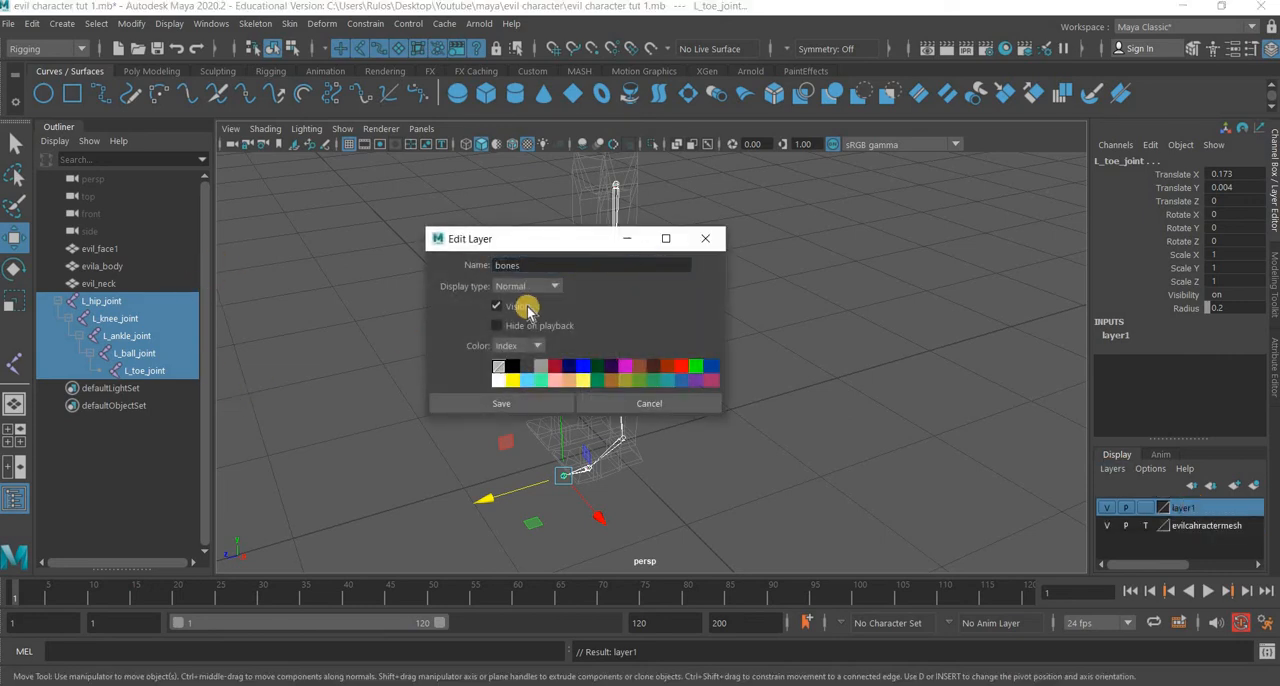
{"action": "left_click", "coordinate": [494, 265]}
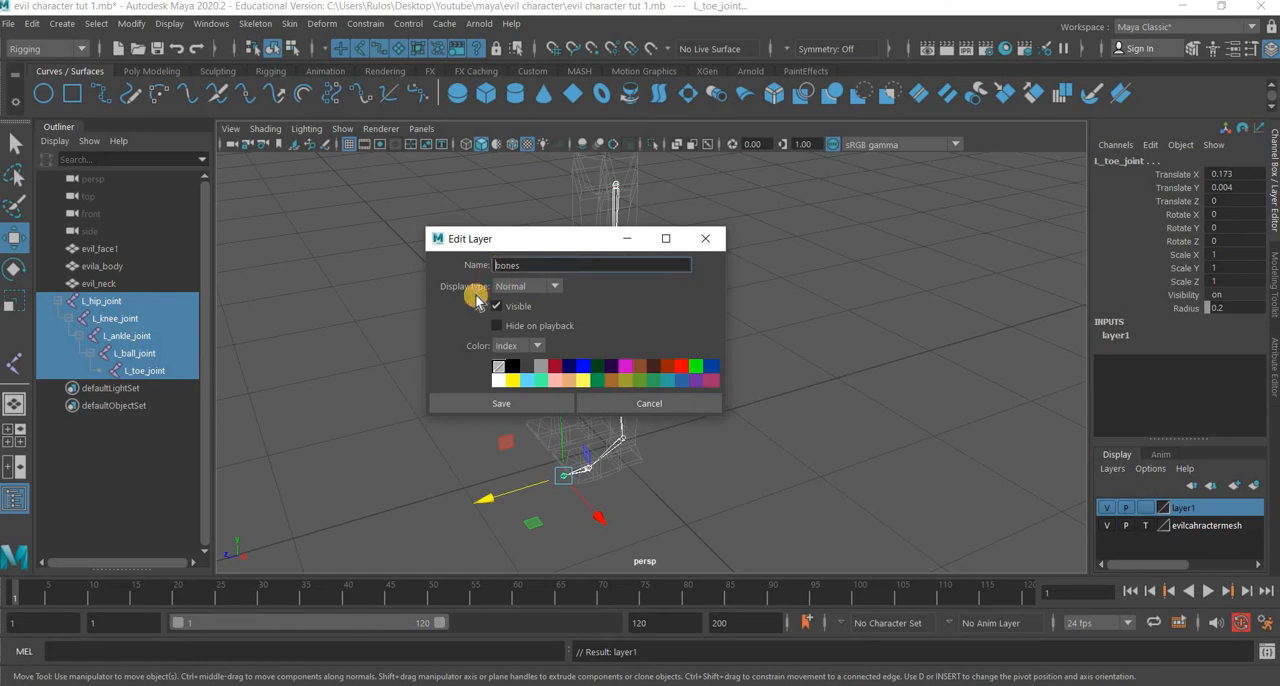
{"action": "type", "text": "evil"}
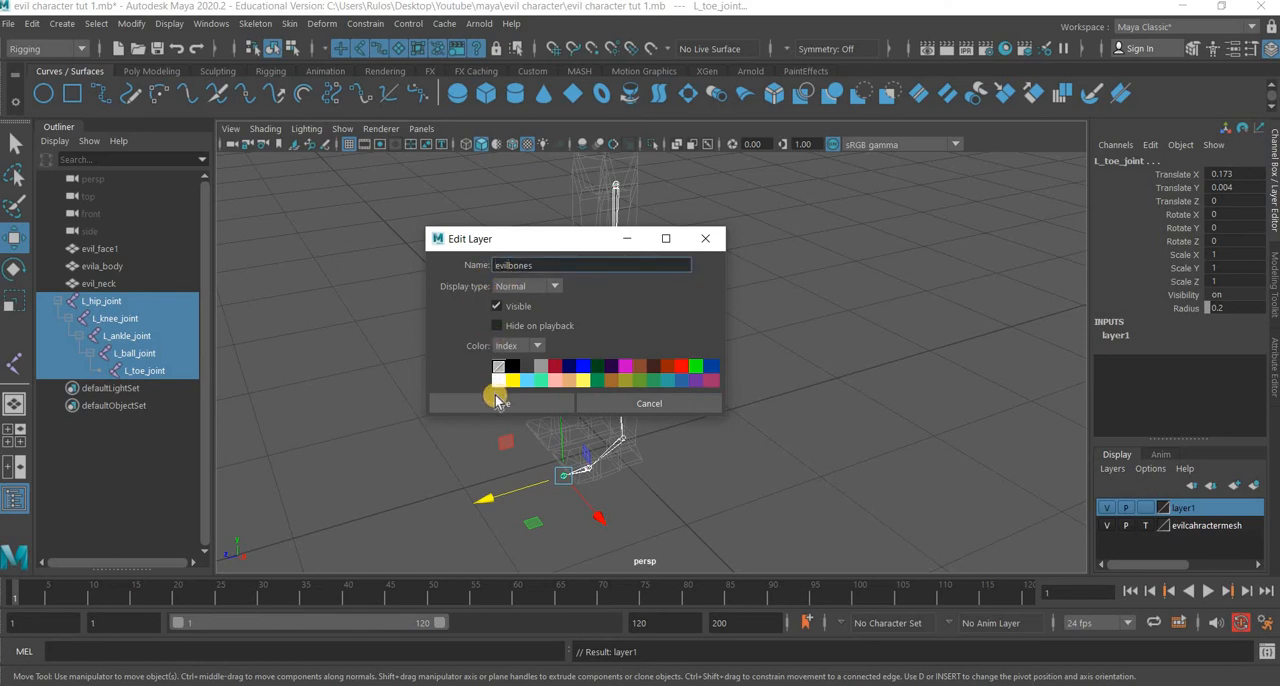
{"action": "key", "text": "Return"}
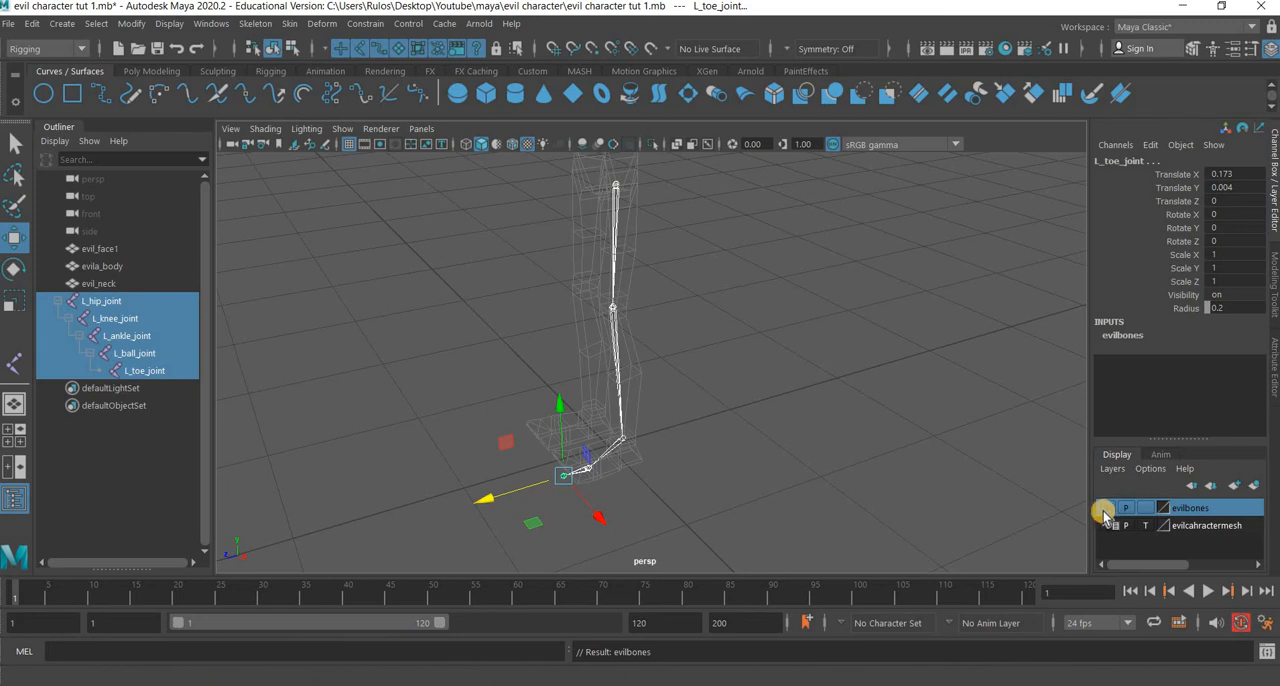
{"action": "left_click", "coordinate": [1106, 507]}
{"action": "left_click", "coordinate": [735, 392]}
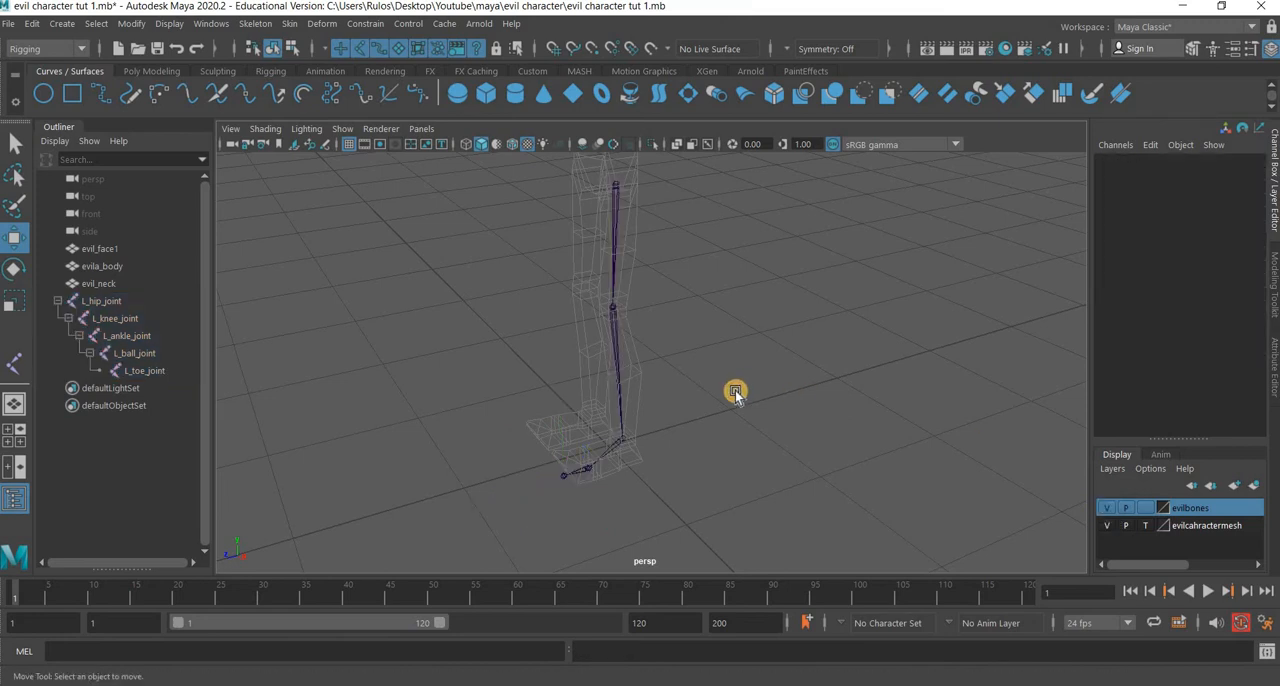
Create an IK handle from L_hip_joint to L_ankle_joint using the Rotate-Plane Solver.
{"action": "left_click_drag", "start_coordinate": [590, 207], "coordinate": [627, 255], "text": "alt"}
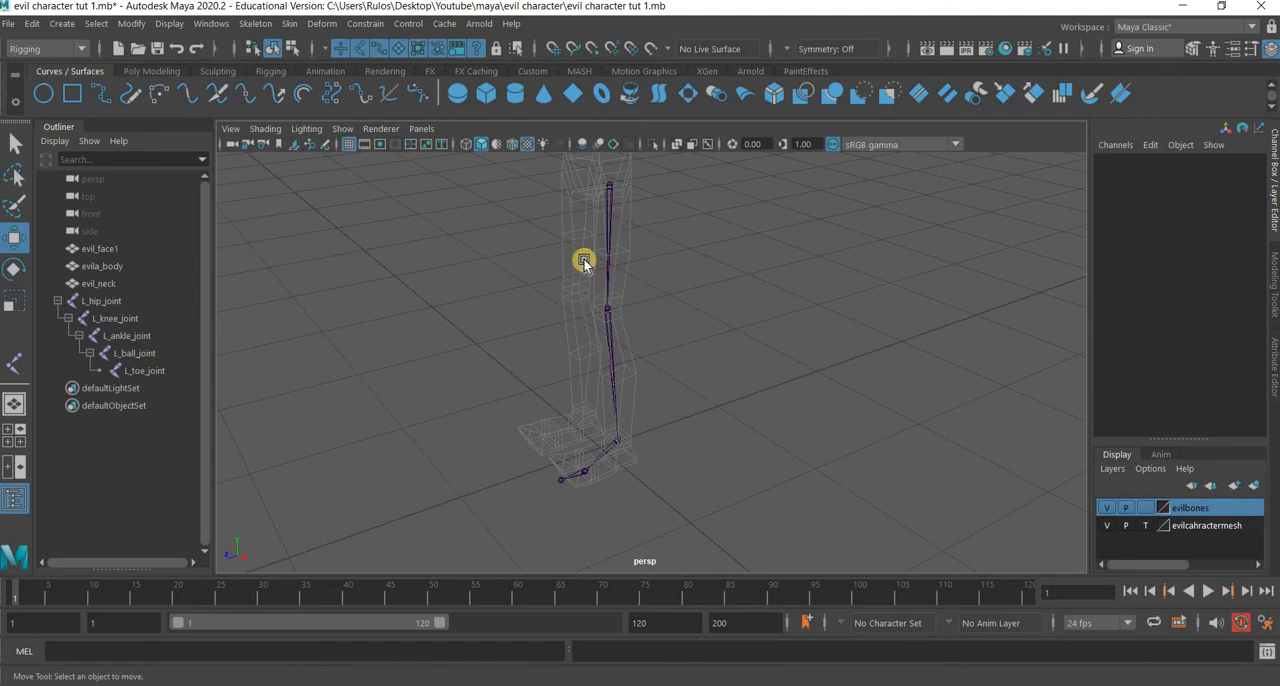
{"action": "left_click", "coordinate": [255, 24]}
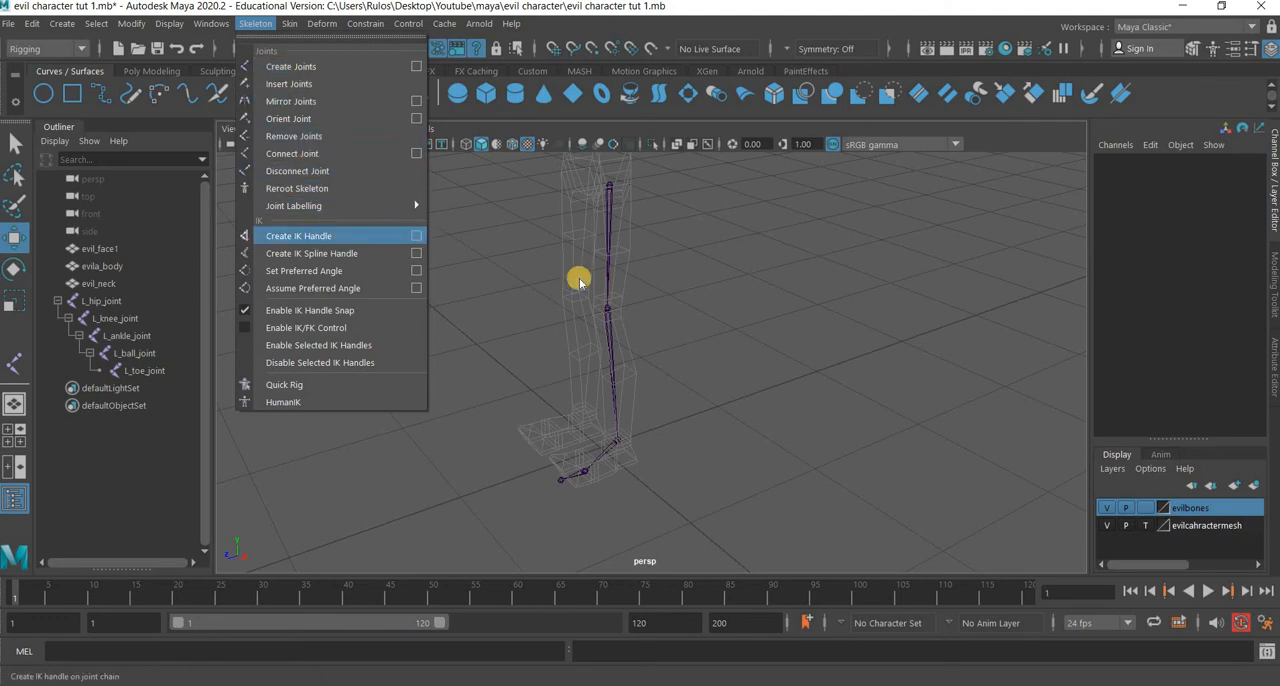
{"action": "left_click", "coordinate": [416, 236]}
{"action": "left_click", "coordinate": [388, 218]}
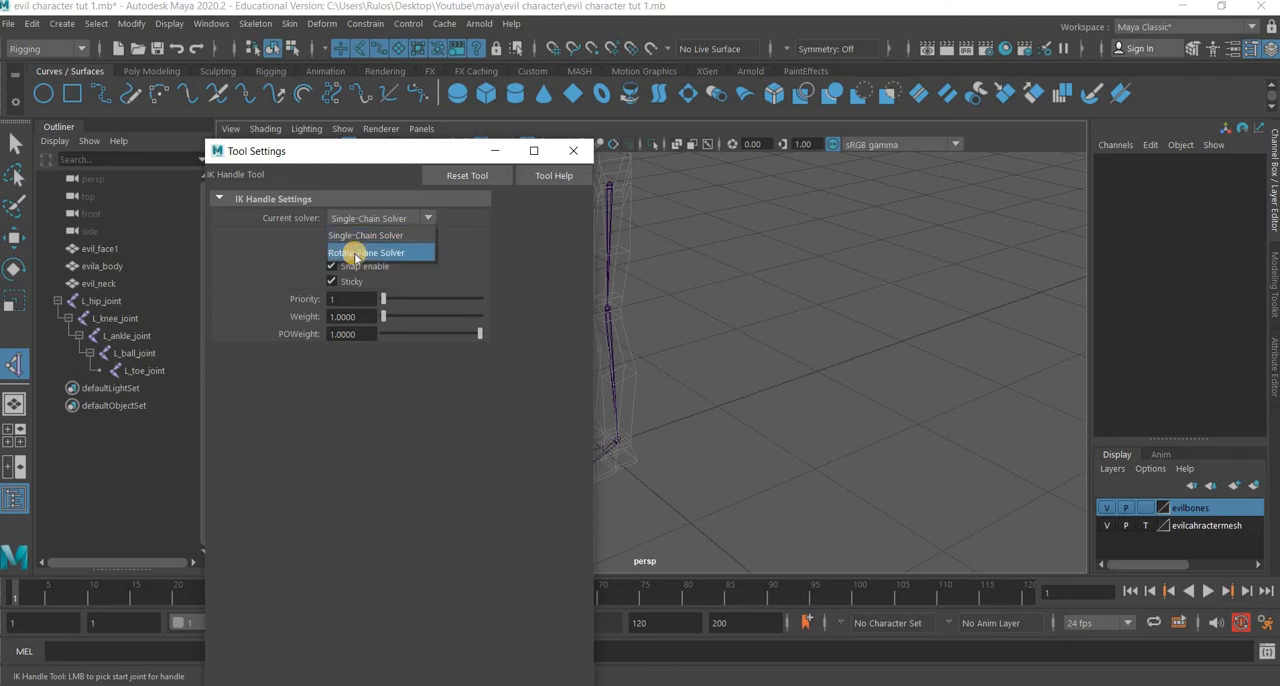
{"action": "left_click", "coordinate": [350, 253]}
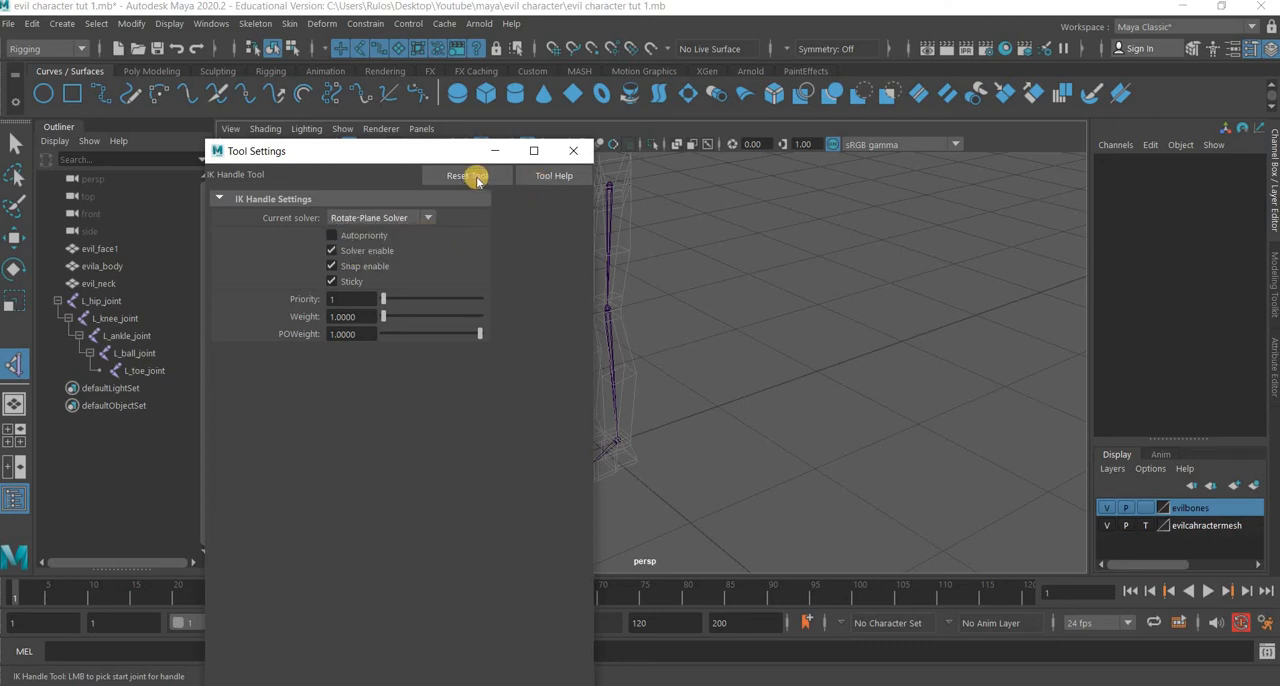
{"action": "left_click_drag", "start_coordinate": [500, 160], "coordinate": [1161, 167]}
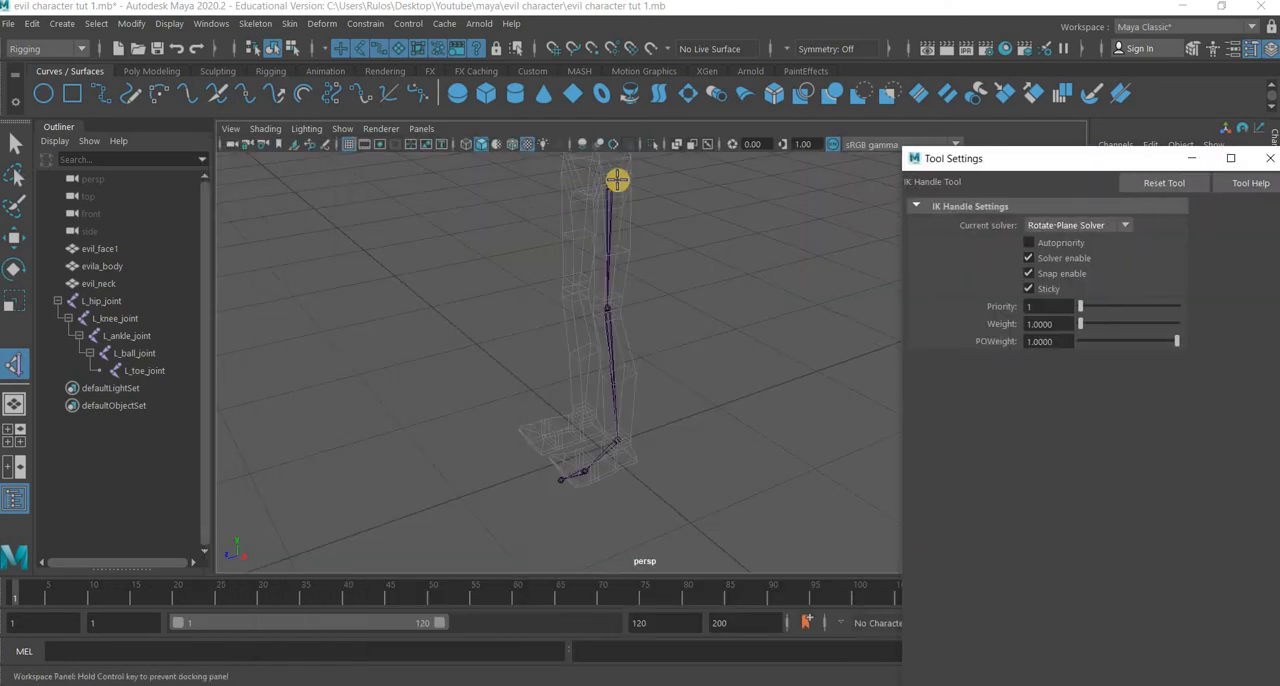
{"action": "left_click", "coordinate": [633, 336]}
{"action": "left_click", "coordinate": [620, 444]}
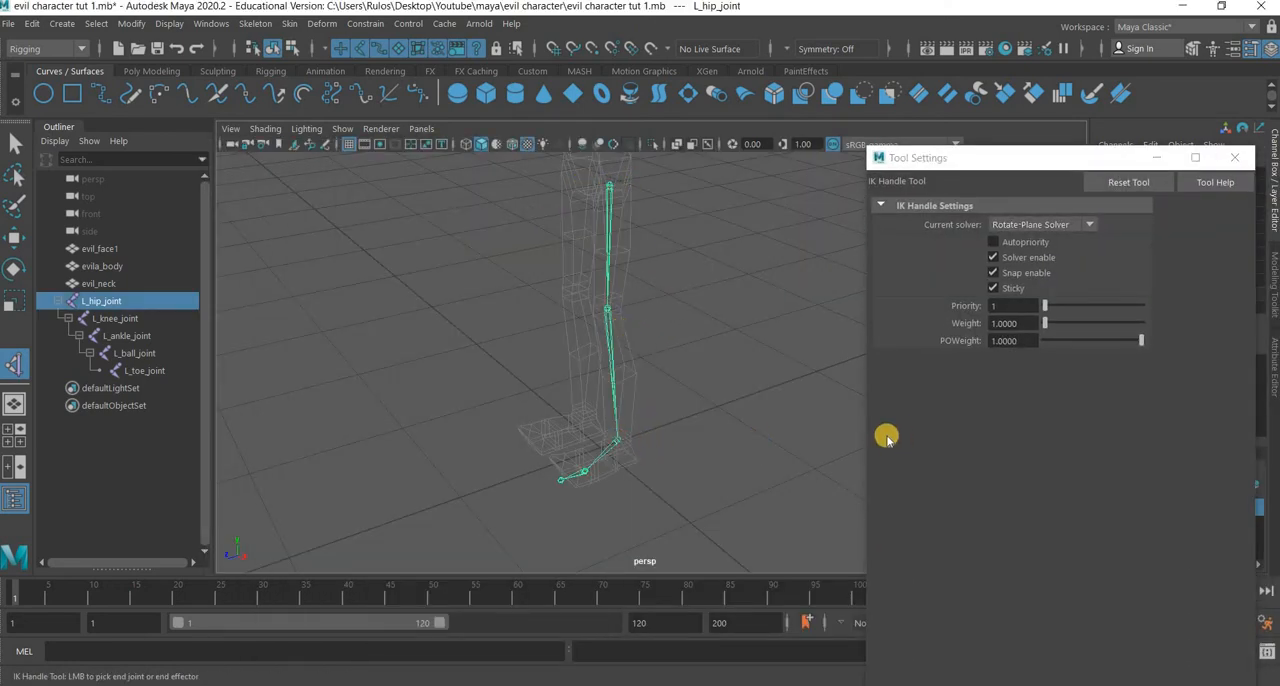
{"action": "key", "text": "w"}
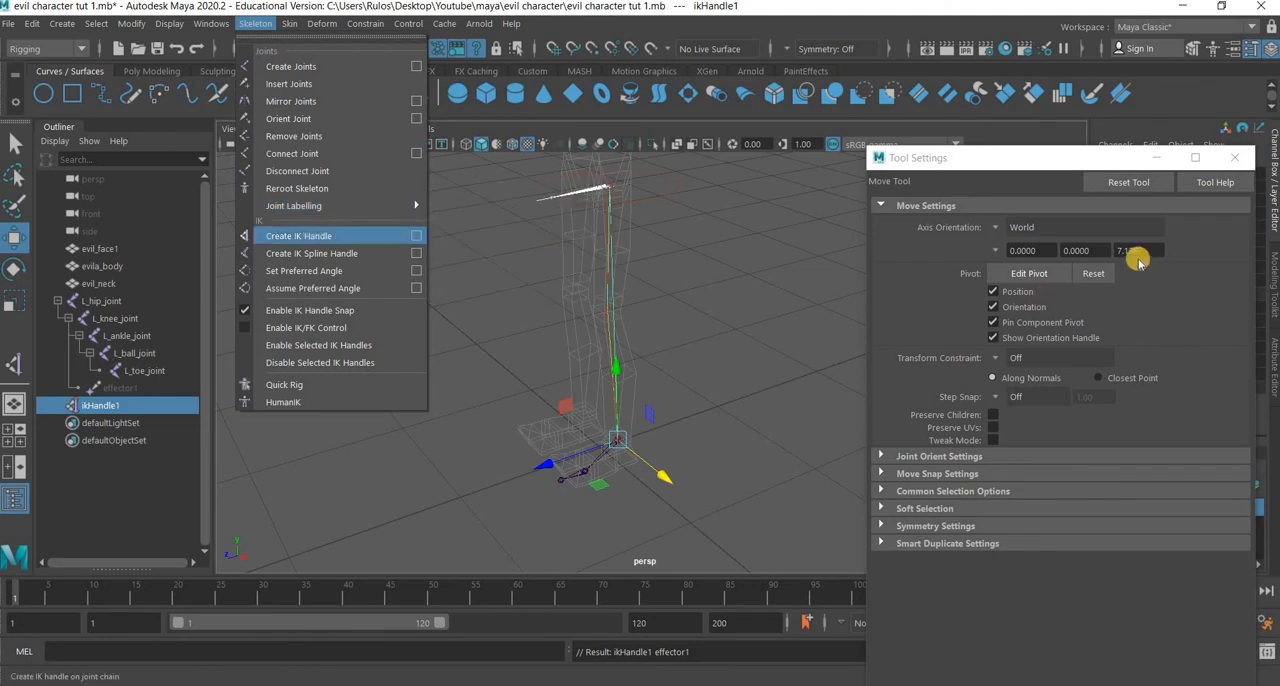
Review the IK Handle tool's solver choices, keep Rotate-Plane Solver and close the tool settings.
{"action": "left_click", "coordinate": [1045, 225]}
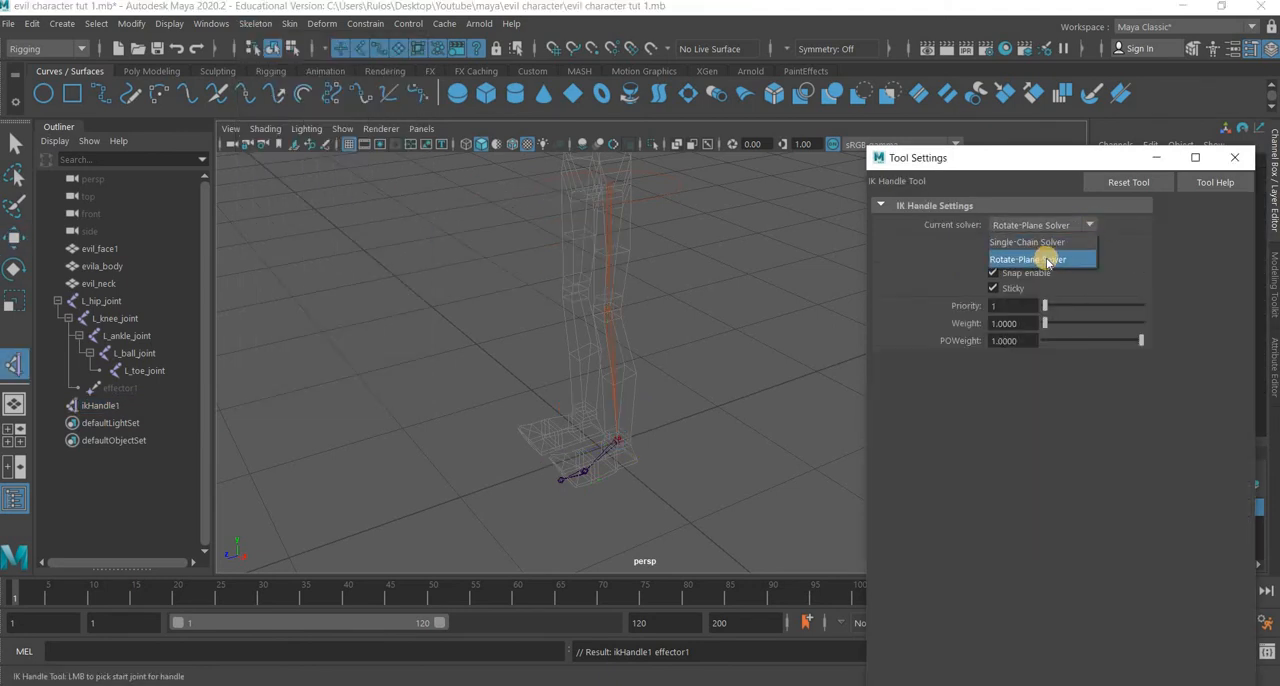
{"action": "left_click", "coordinate": [1028, 259]}
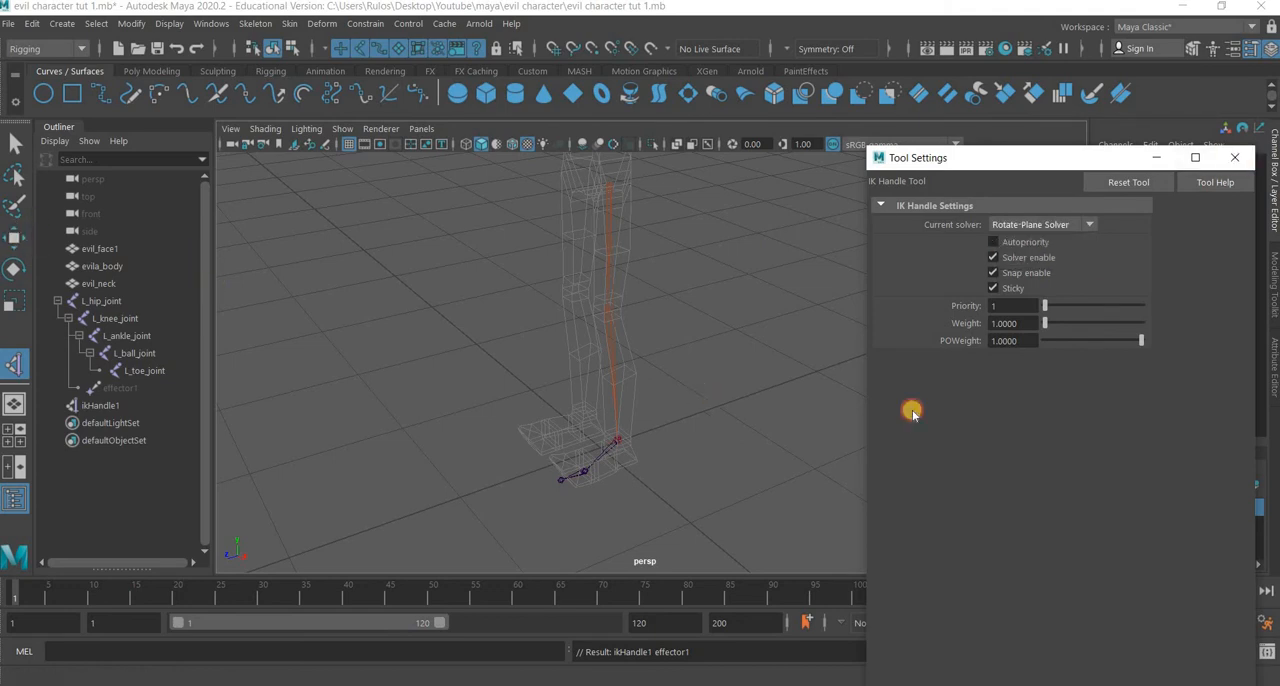
{"action": "key", "text": "w"}
{"action": "left_click", "coordinate": [1235, 157]}
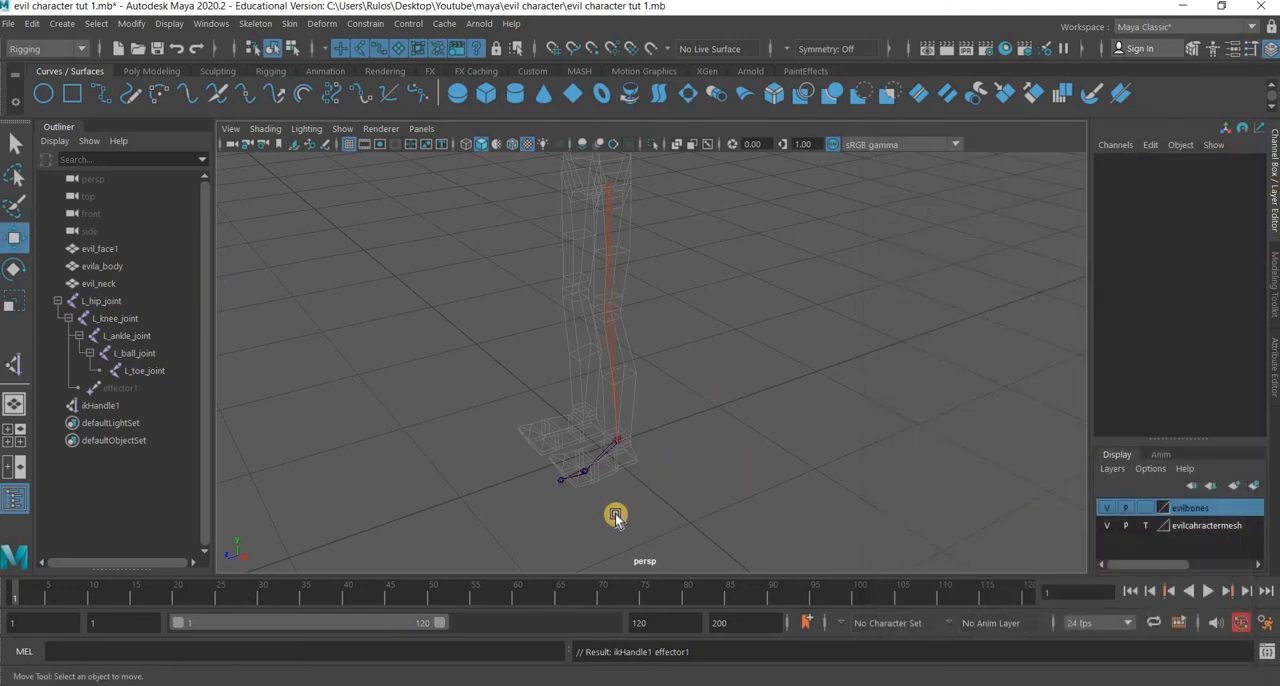
Try raising the ankle's IK handle to test how the leg bends, undoing each move.
{"action": "scroll", "coordinate": [612, 517], "scroll_direction": "up", "scroll_amount": 5}
{"action": "left_click", "coordinate": [575, 479]}
{"action": "left_click_drag", "start_coordinate": [591, 437], "coordinate": [589, 354]}
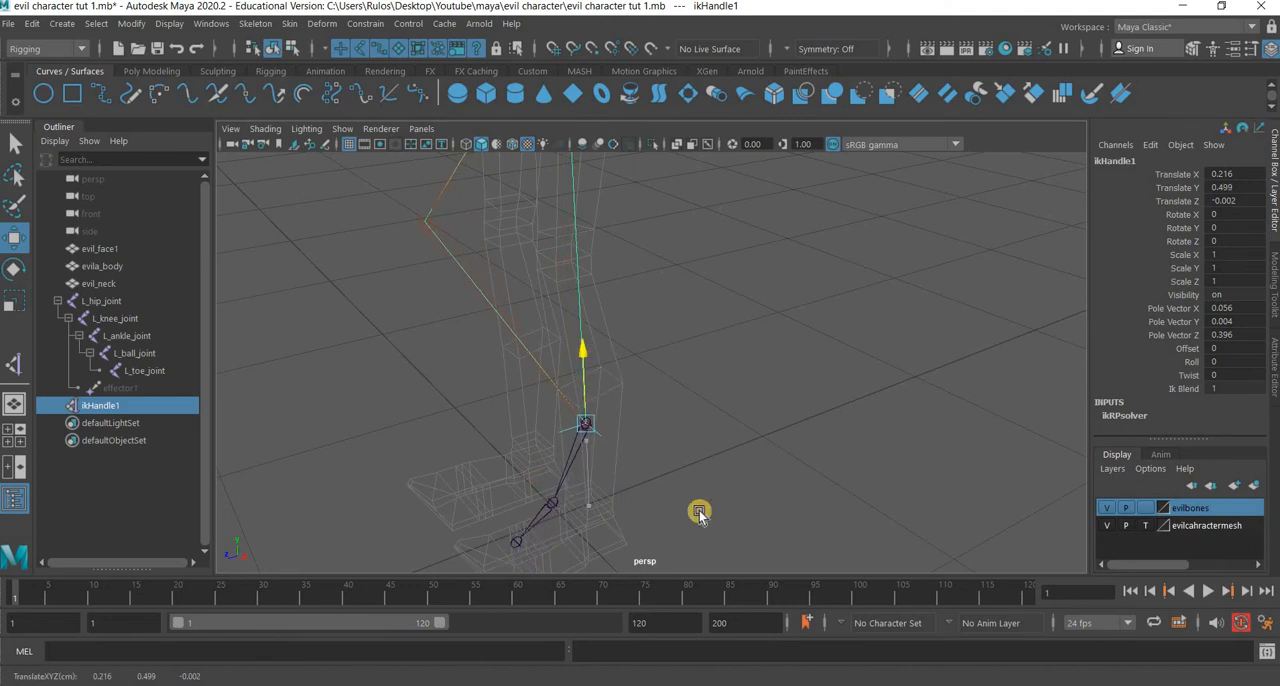
{"action": "middle_click_drag", "start_coordinate": [585, 391], "coordinate": [582, 328], "text": "alt"}
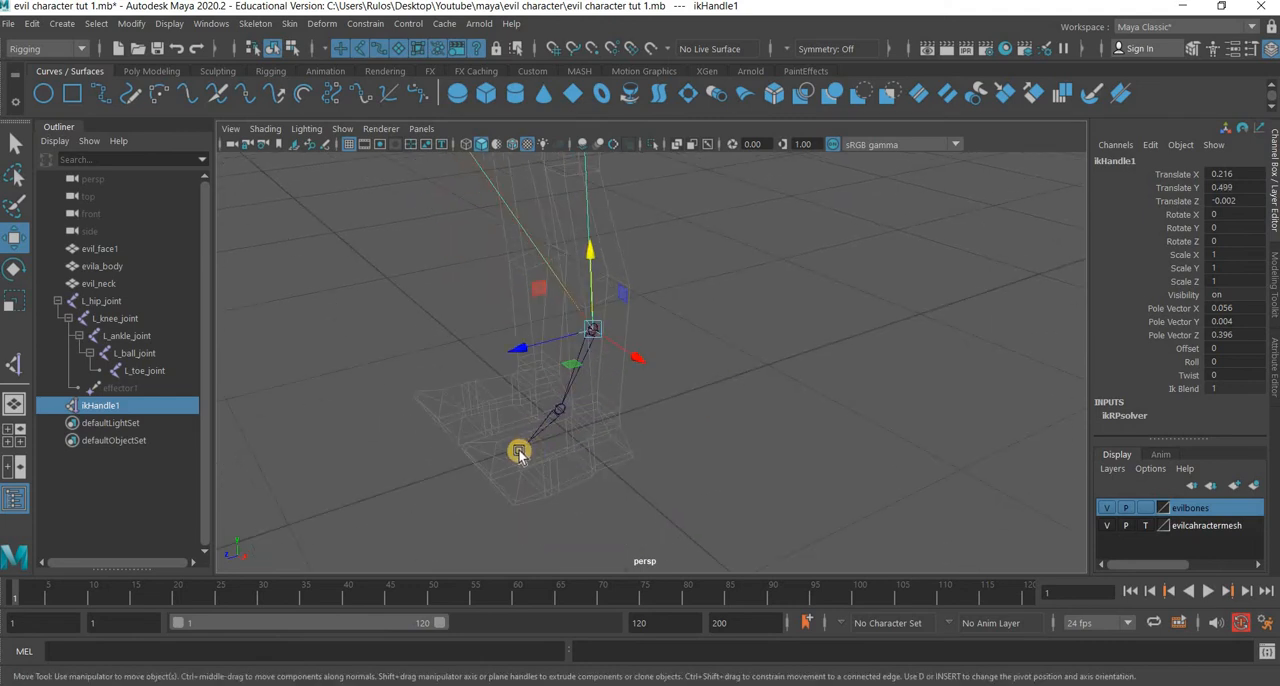
{"action": "key", "text": "ctrl+z"}
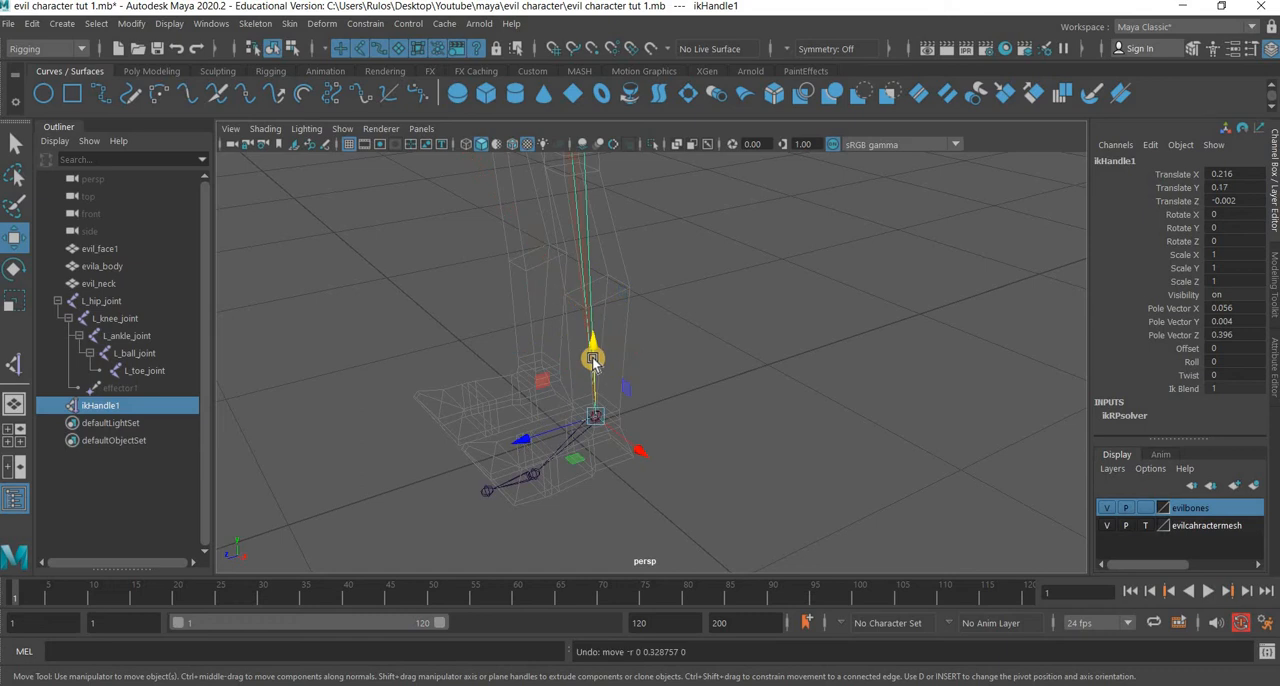
{"action": "left_click_drag", "start_coordinate": [590, 330], "coordinate": [594, 254]}
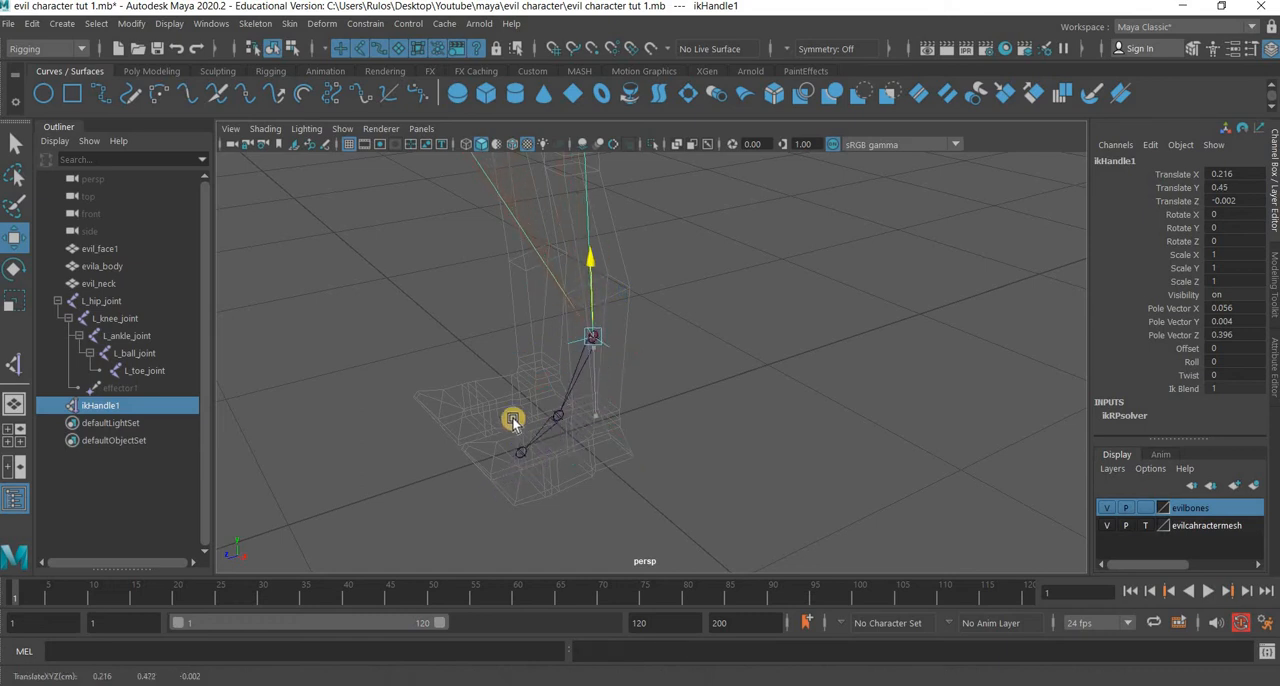
{"action": "key", "text": "ctrl+z"}
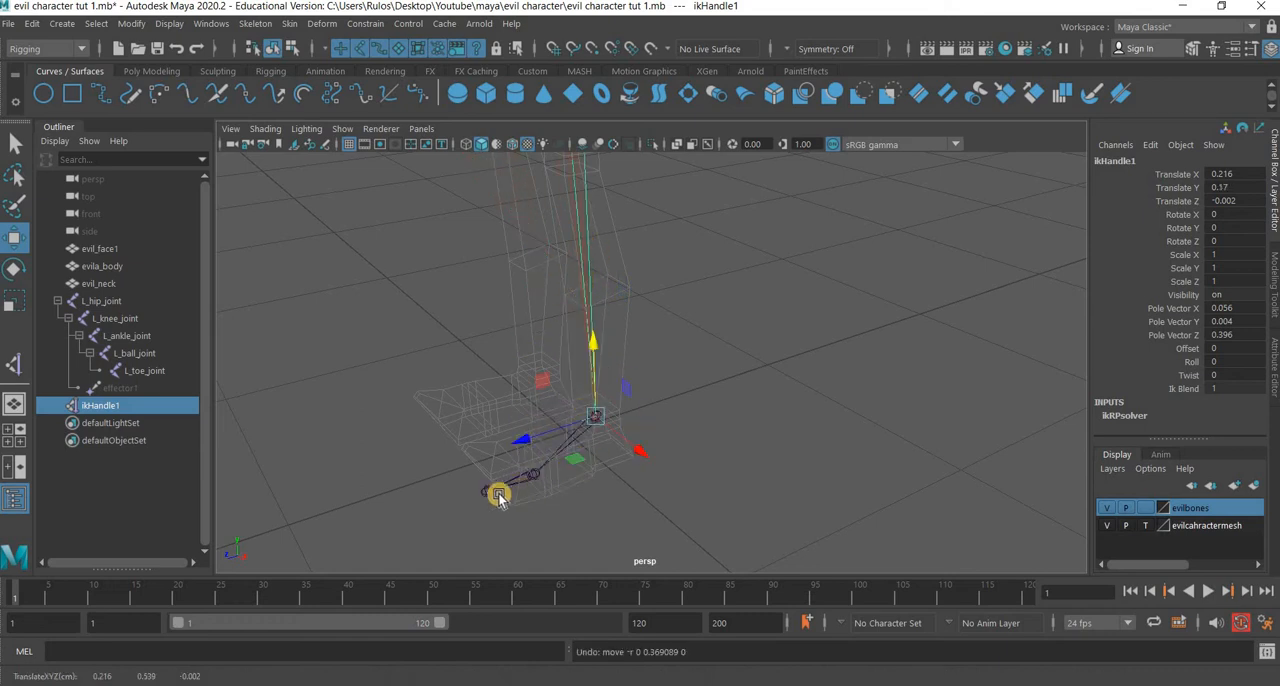
Create a Single-Chain Solver IK handle from L_ankle_joint to L_ball_joint and clear the selection.
{"action": "left_click_drag", "start_coordinate": [606, 514], "coordinate": [636, 476], "text": "alt"}
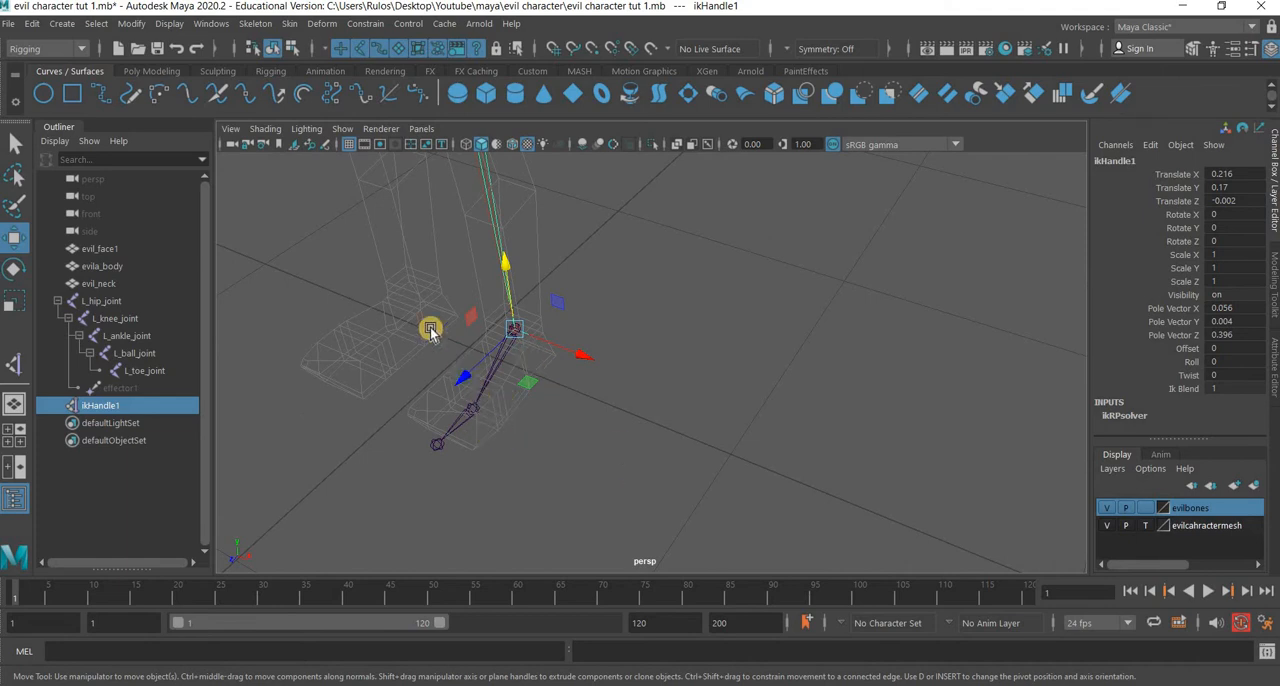
{"action": "left_click", "coordinate": [255, 23]}
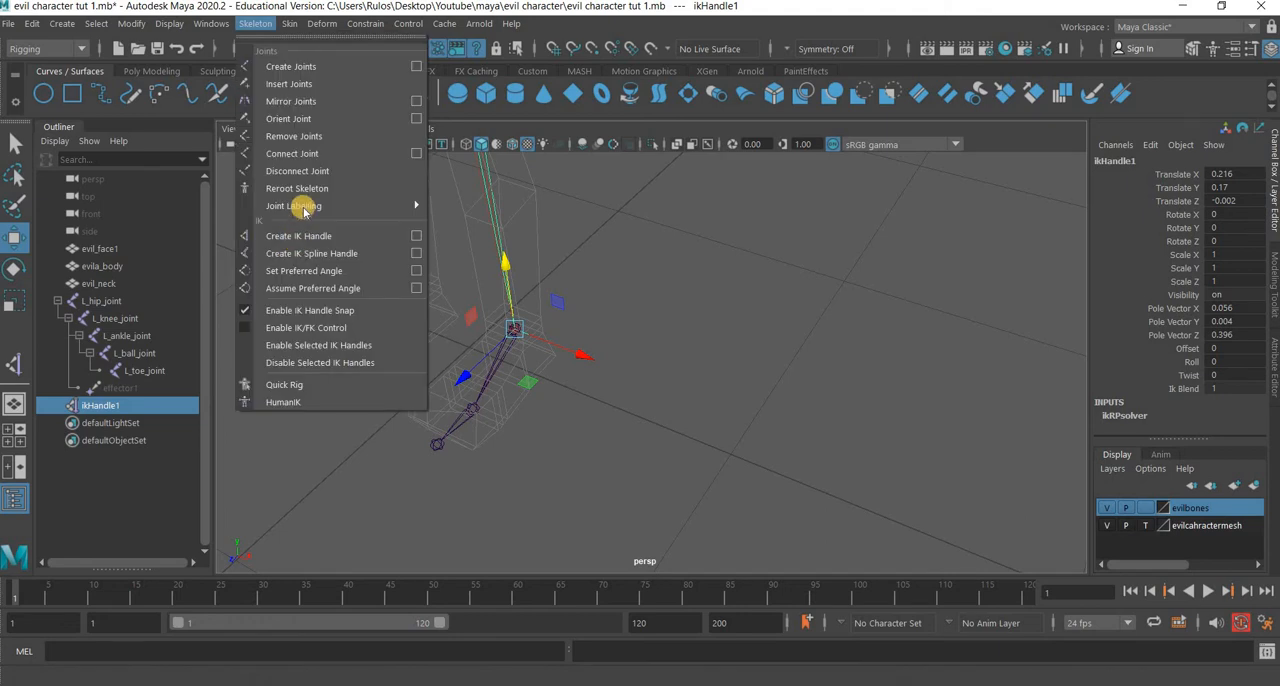
{"action": "left_click", "coordinate": [416, 236]}
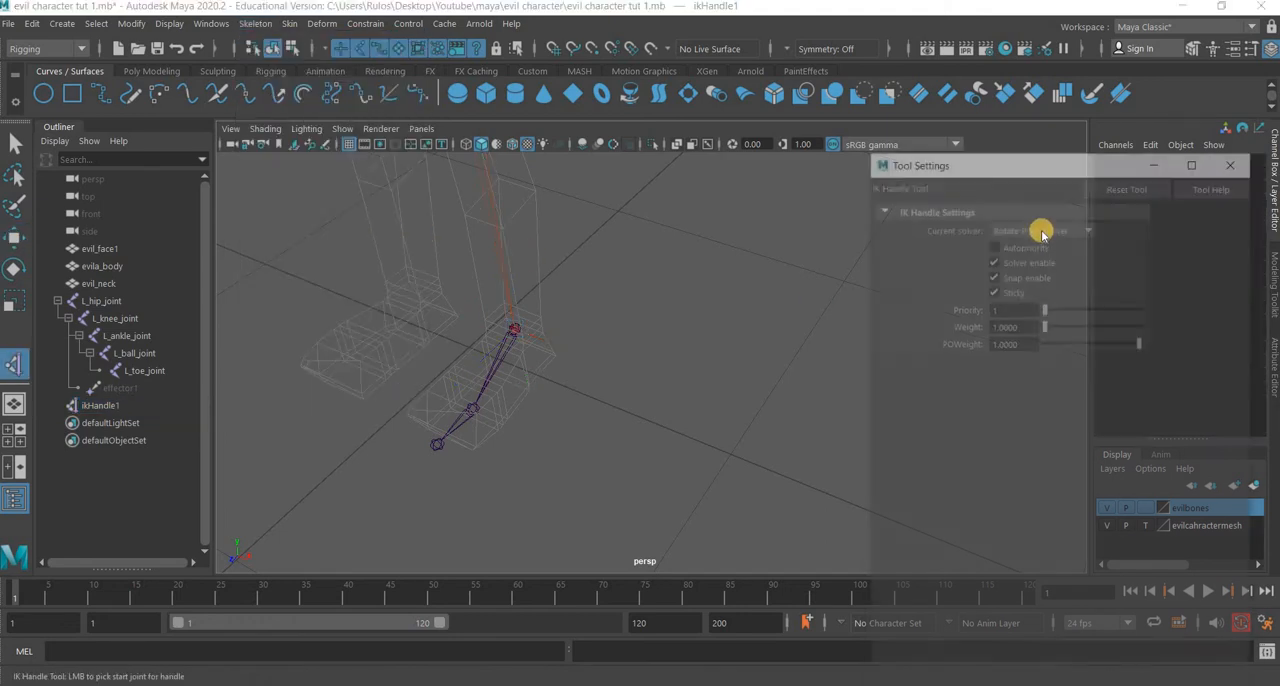
{"action": "left_click", "coordinate": [1040, 227]}
{"action": "key", "text": "Return"}
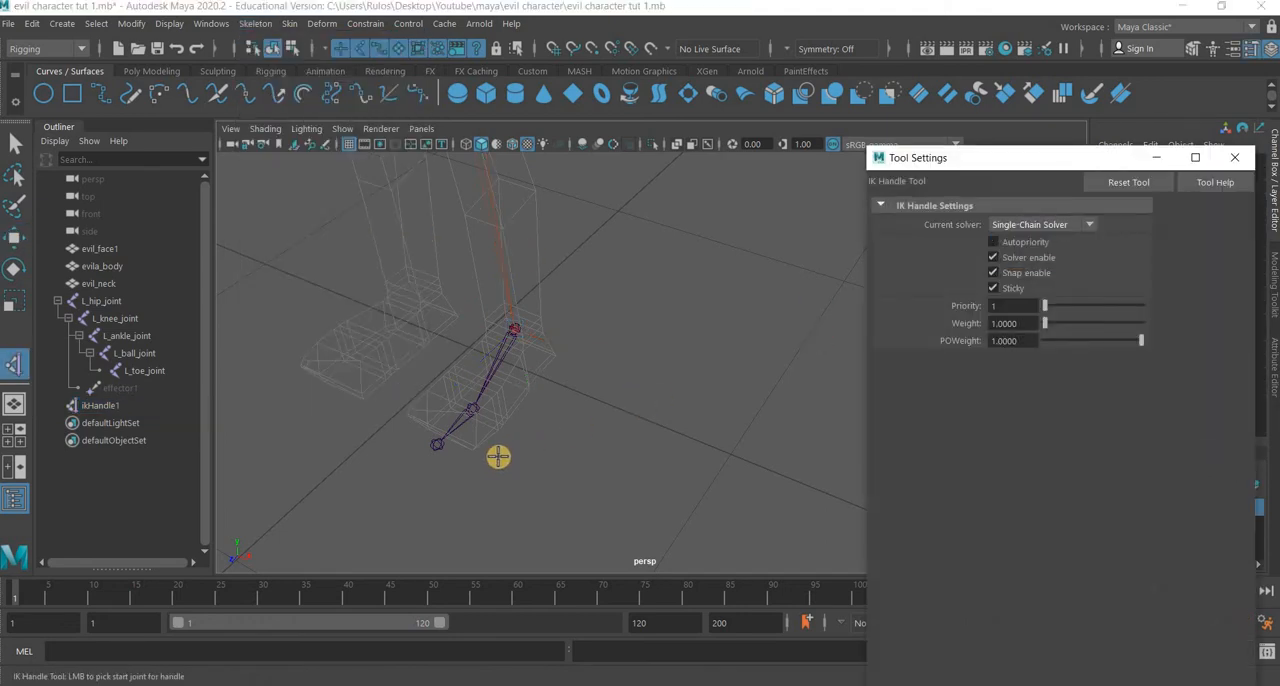
{"action": "scroll", "coordinate": [505, 452], "scroll_direction": "up", "scroll_amount": 4}
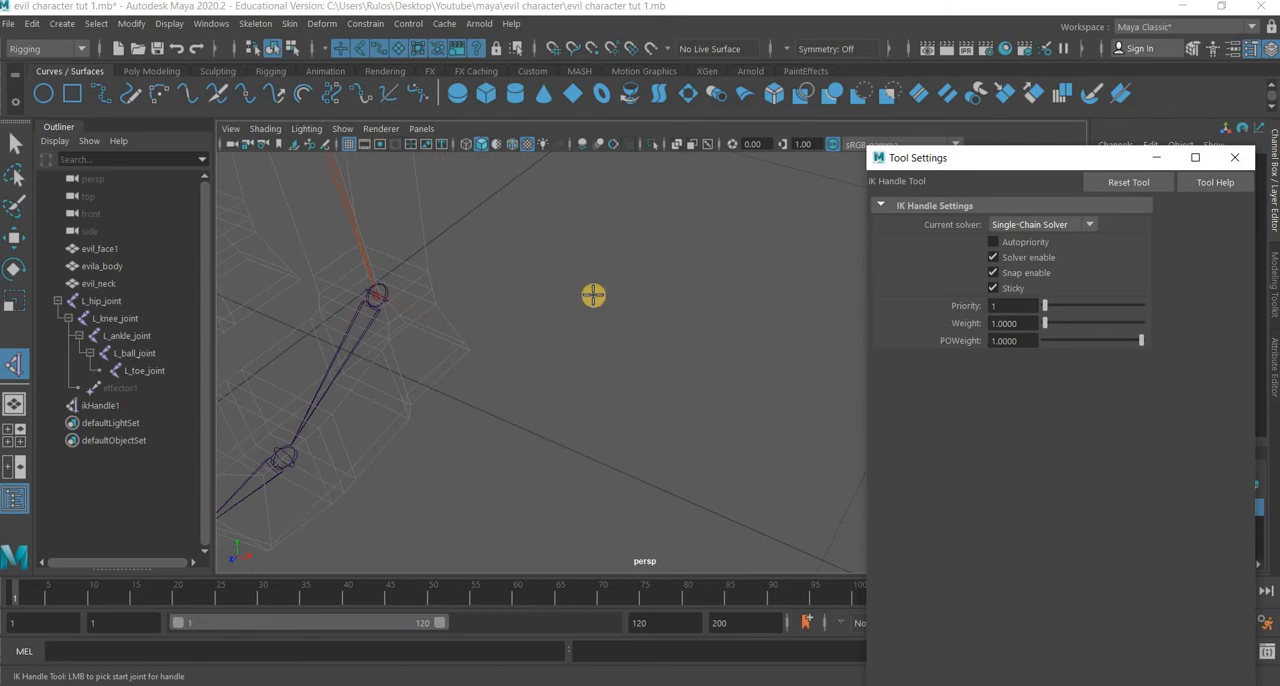
{"action": "left_click_drag", "start_coordinate": [593, 295], "coordinate": [582, 258], "text": "alt"}
{"action": "left_click", "coordinate": [502, 438]}
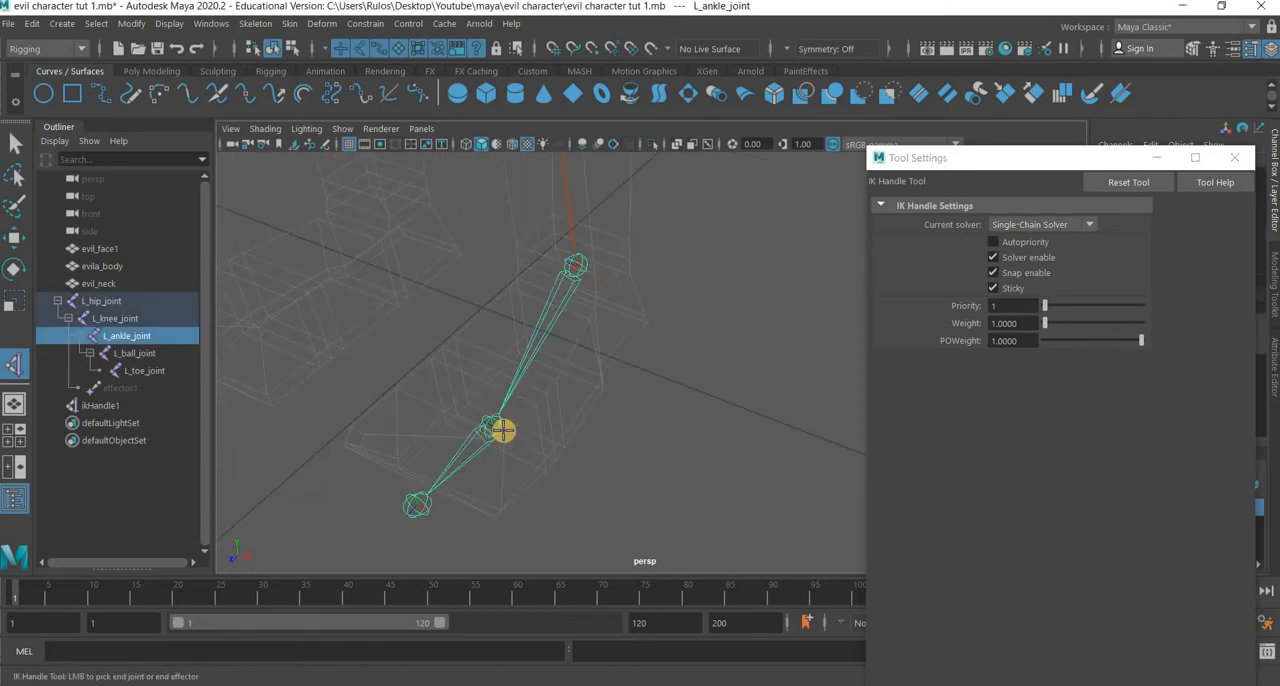
{"action": "left_click", "coordinate": [514, 480]}
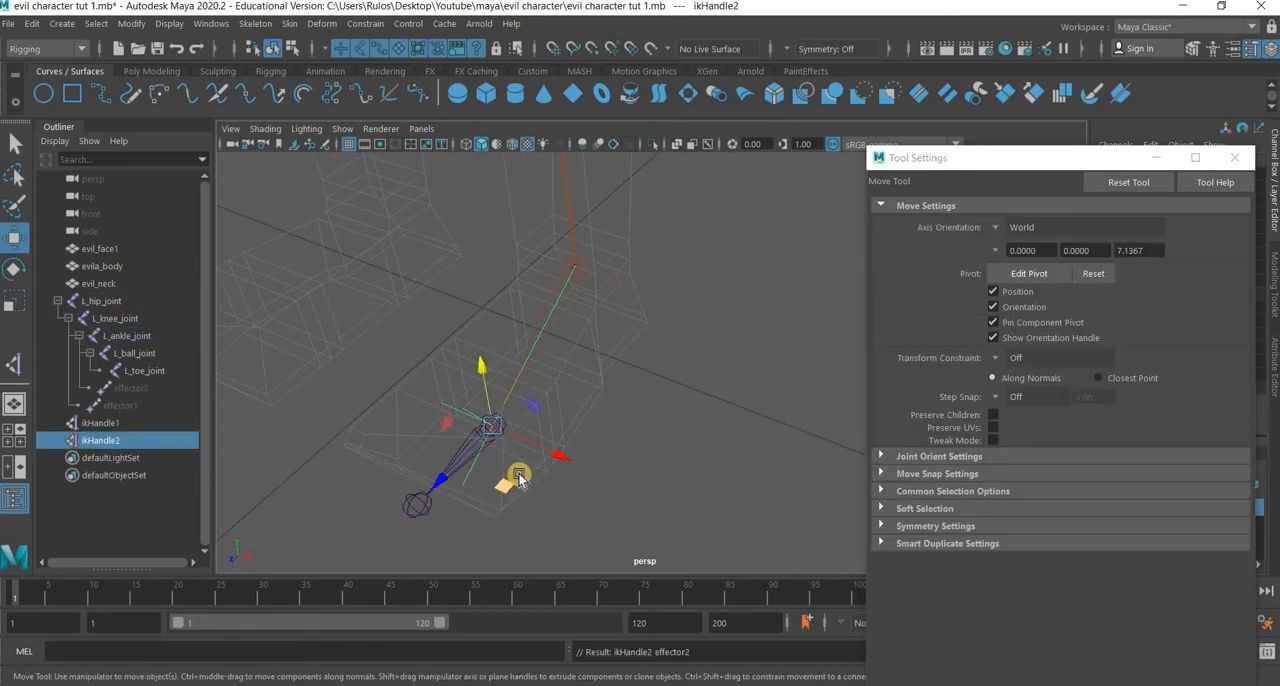
{"action": "left_click", "coordinate": [761, 470]}
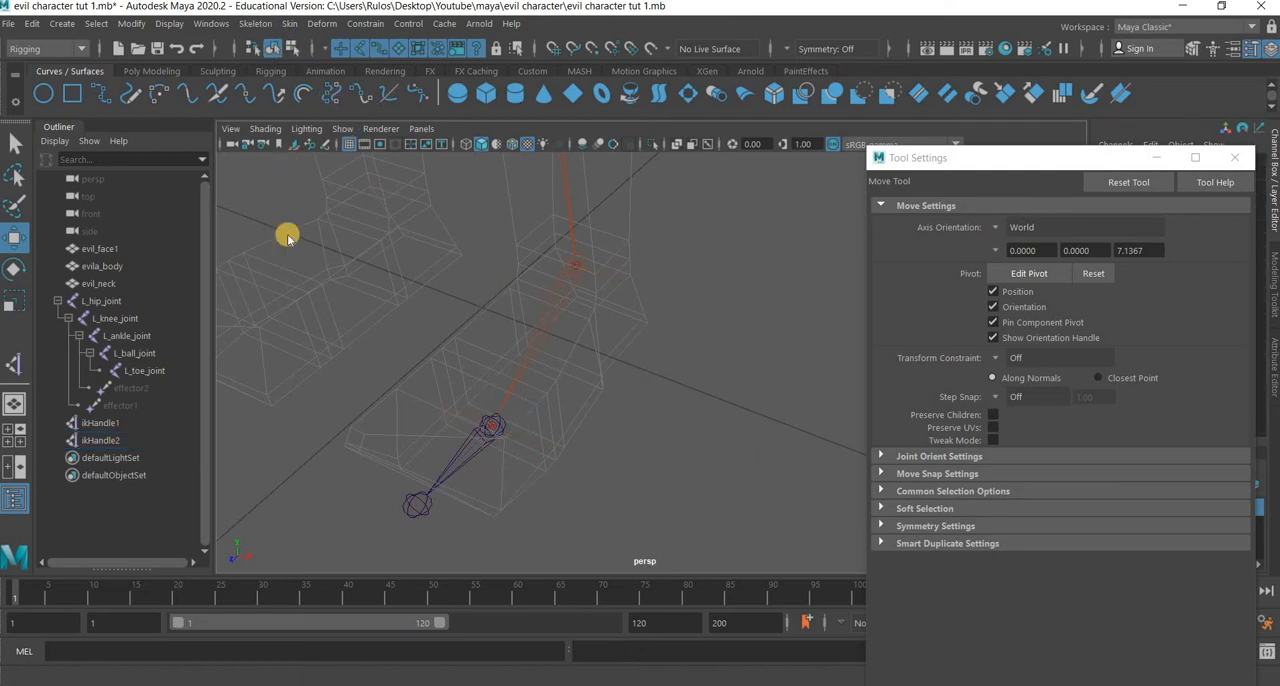
Create a Single-Chain Solver IK handle from L_ball_joint to L_toe_joint and close the tool settings.
{"action": "left_click", "coordinate": [255, 23]}
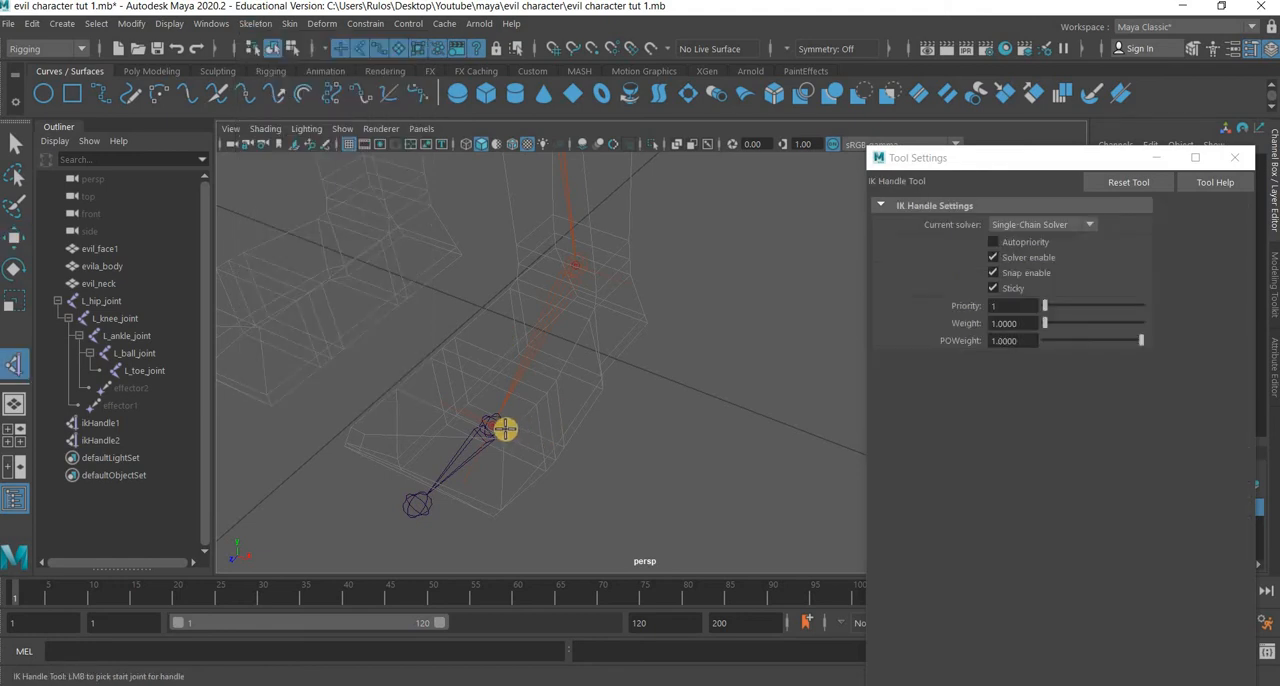
{"action": "left_click", "coordinate": [421, 508]}
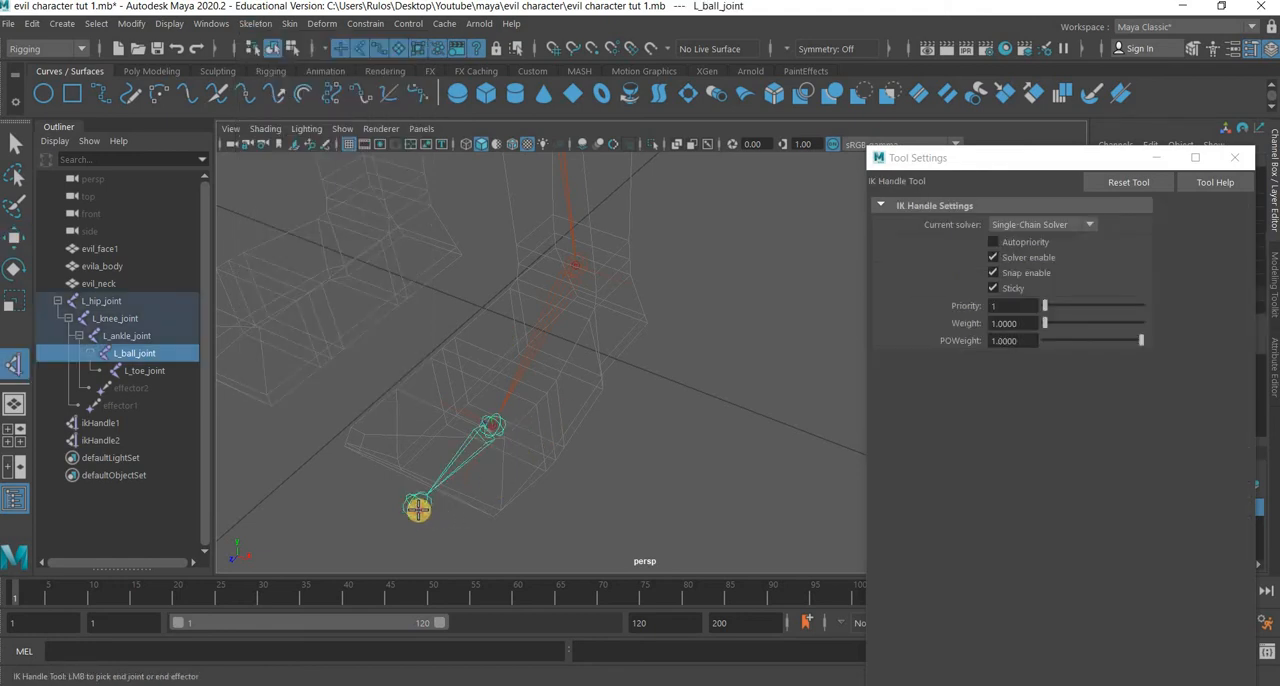
{"action": "left_click", "coordinate": [1232, 158]}
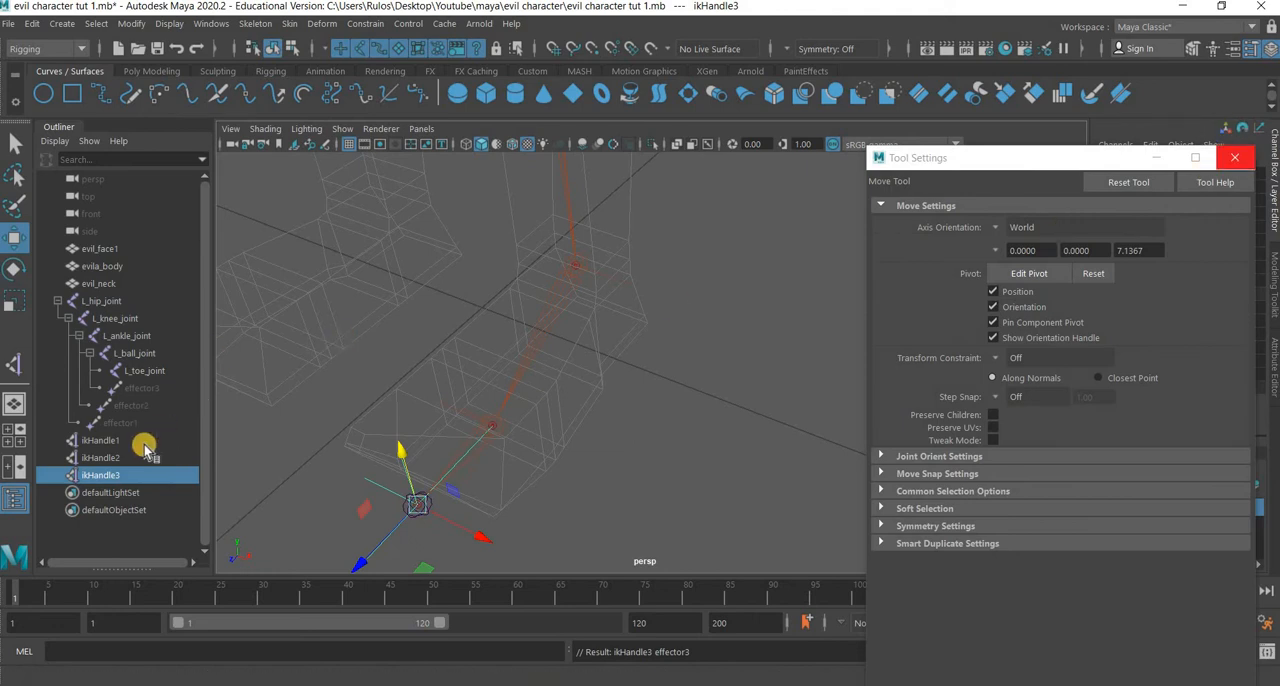
Rename the IK handle at the left ankle as L_ankle_ikHandle.
{"action": "left_click", "coordinate": [103, 442]}
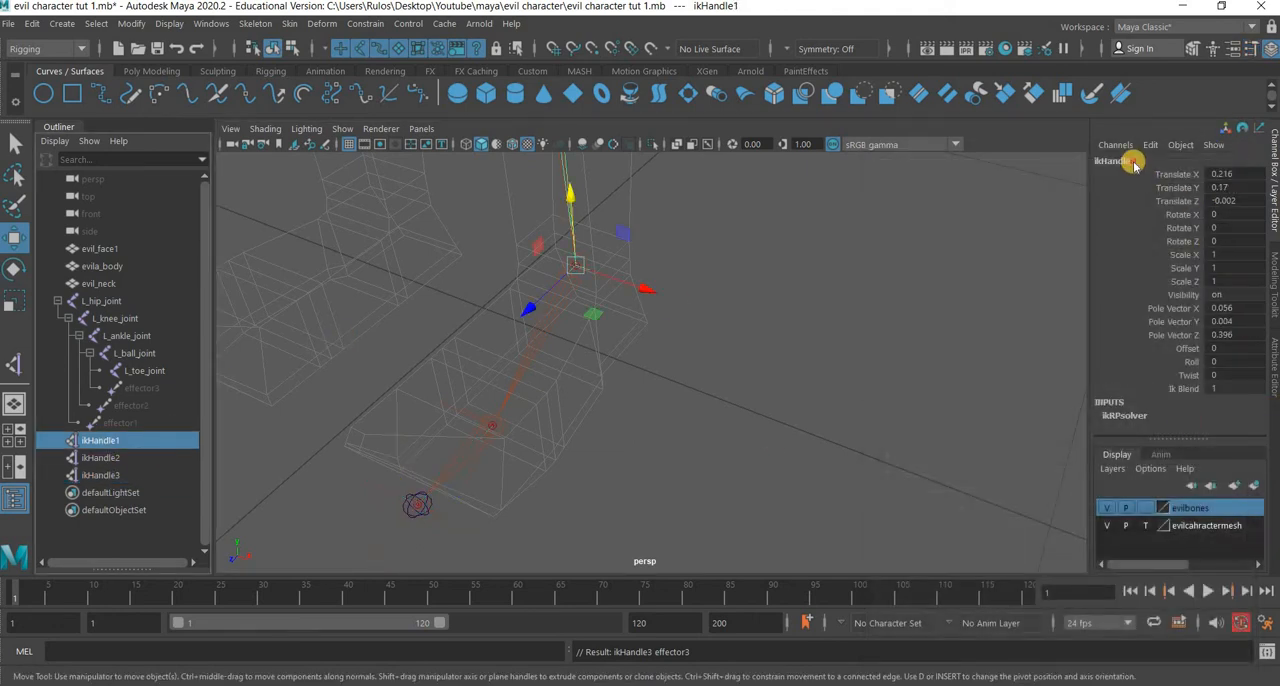
{"action": "left_click", "coordinate": [1099, 249]}
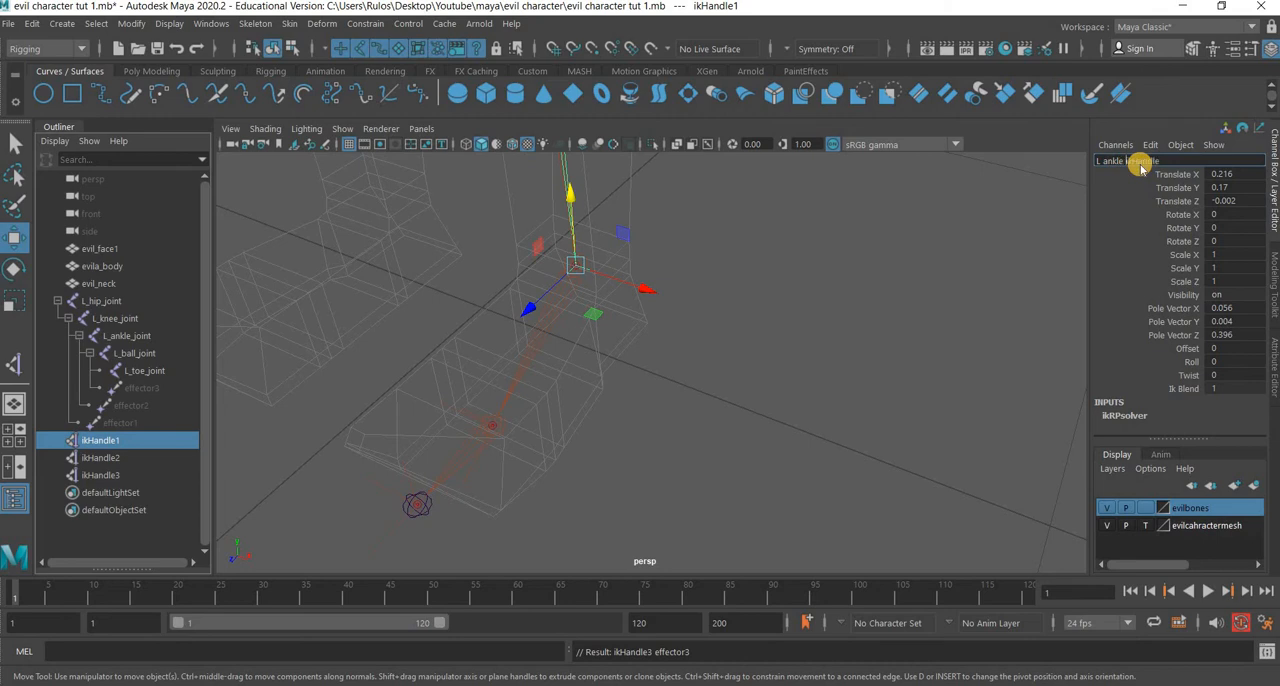
{"action": "type", "text": "L_ankle_ikHandle"}
{"action": "key", "text": "Return"}
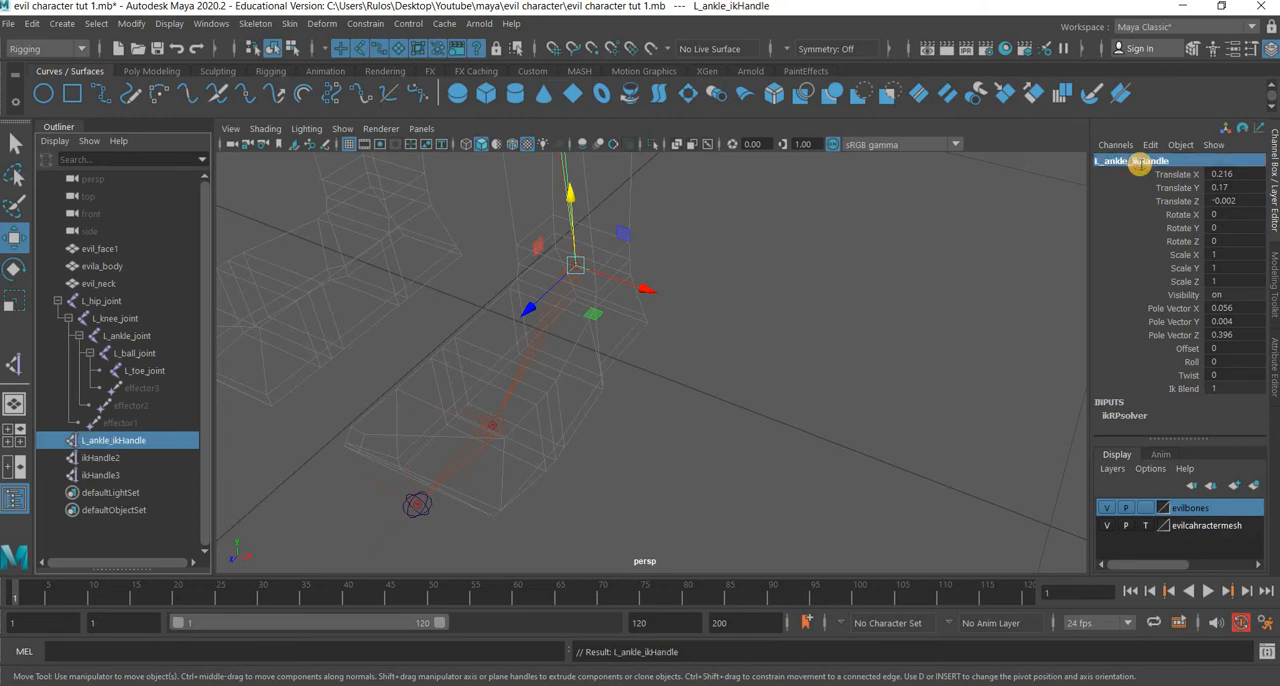
Reuse the ankle handle's name to rename the IK handle at the left ball joint as L_ball_ikHandle.
{"action": "left_click", "coordinate": [1139, 161]}
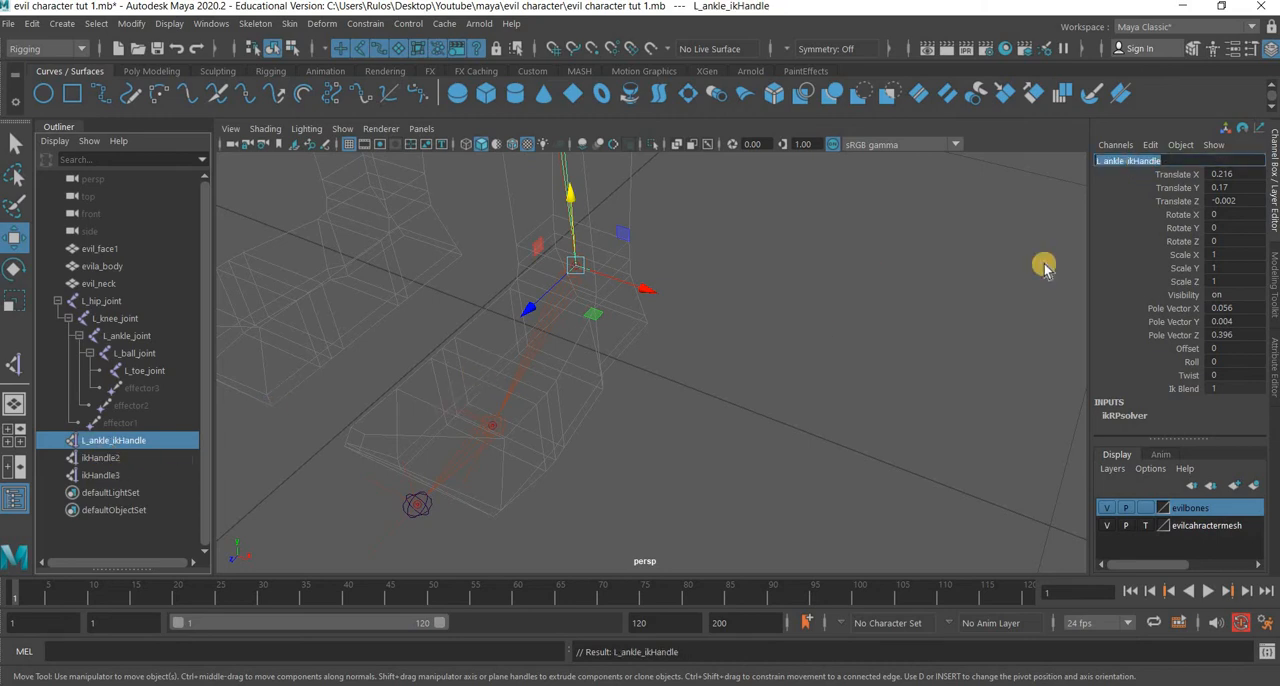
{"action": "left_click", "coordinate": [1142, 162]}
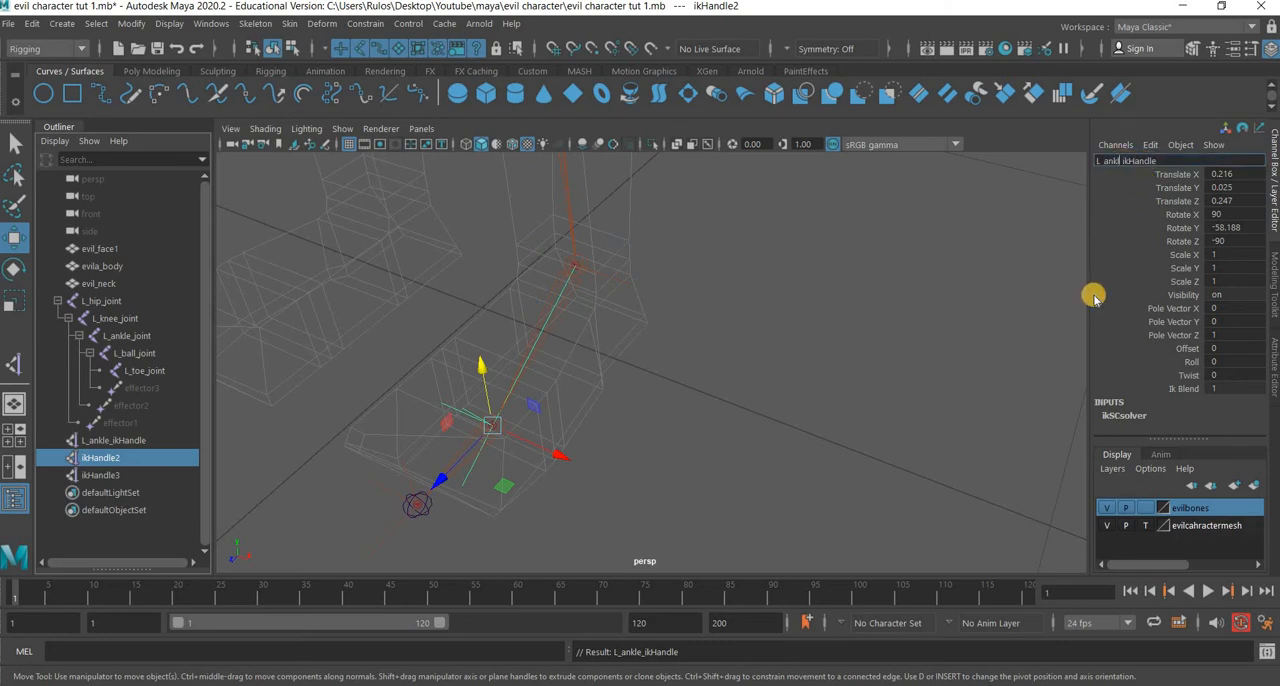
{"action": "type", "text": "l"}
{"action": "key", "text": "Return"}
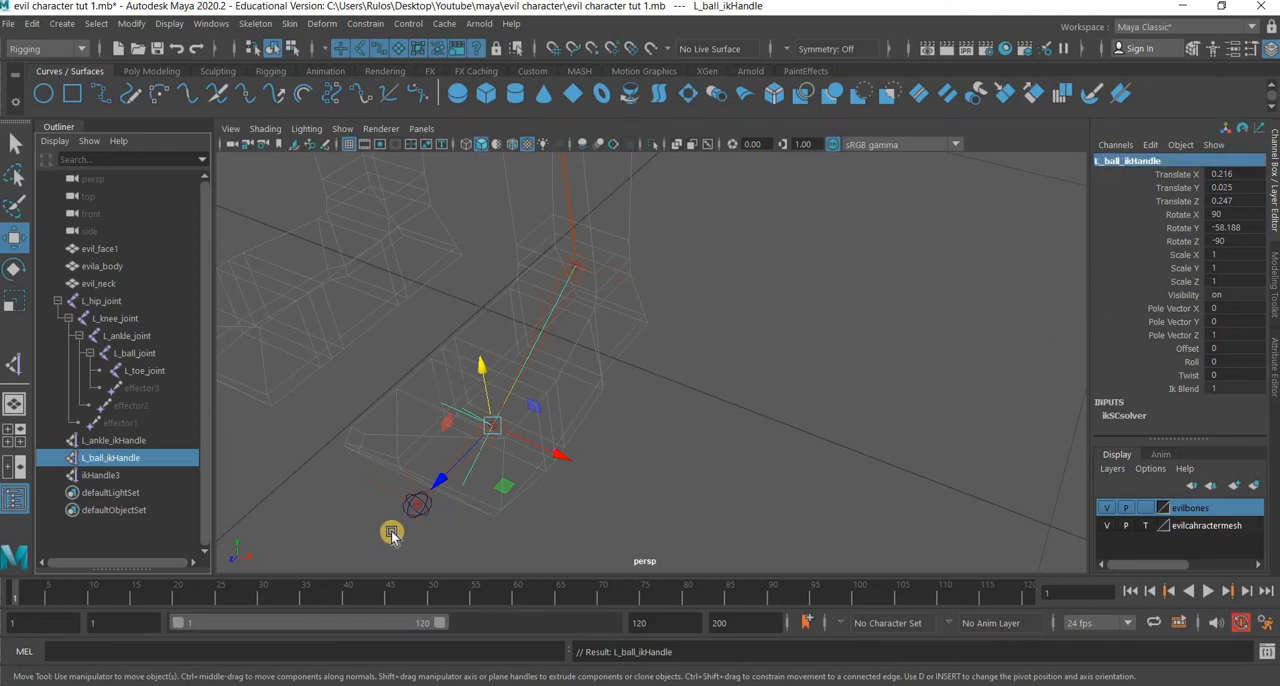
Rename the IK handle at the left toe as L_toe_ikHandle and clear the selection.
{"action": "left_click", "coordinate": [417, 505]}
{"action": "double_click", "coordinate": [1133, 161]}
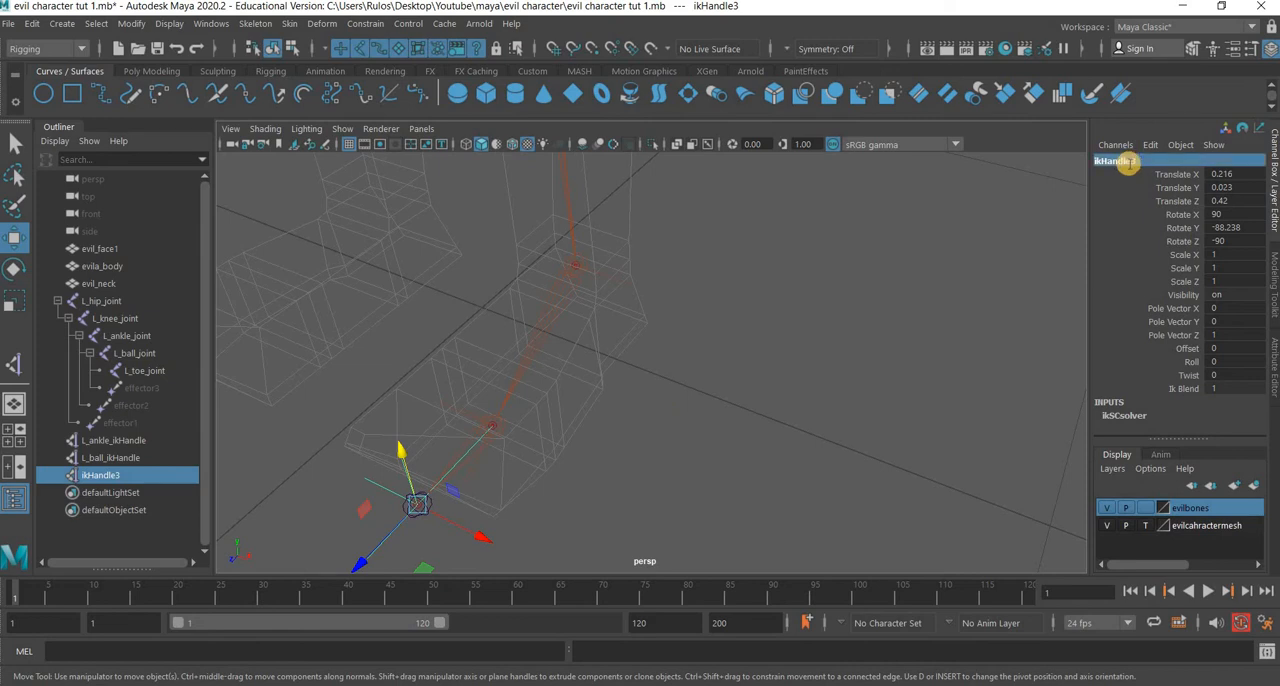
{"action": "type", "text": "L_toe_ikHandle"}
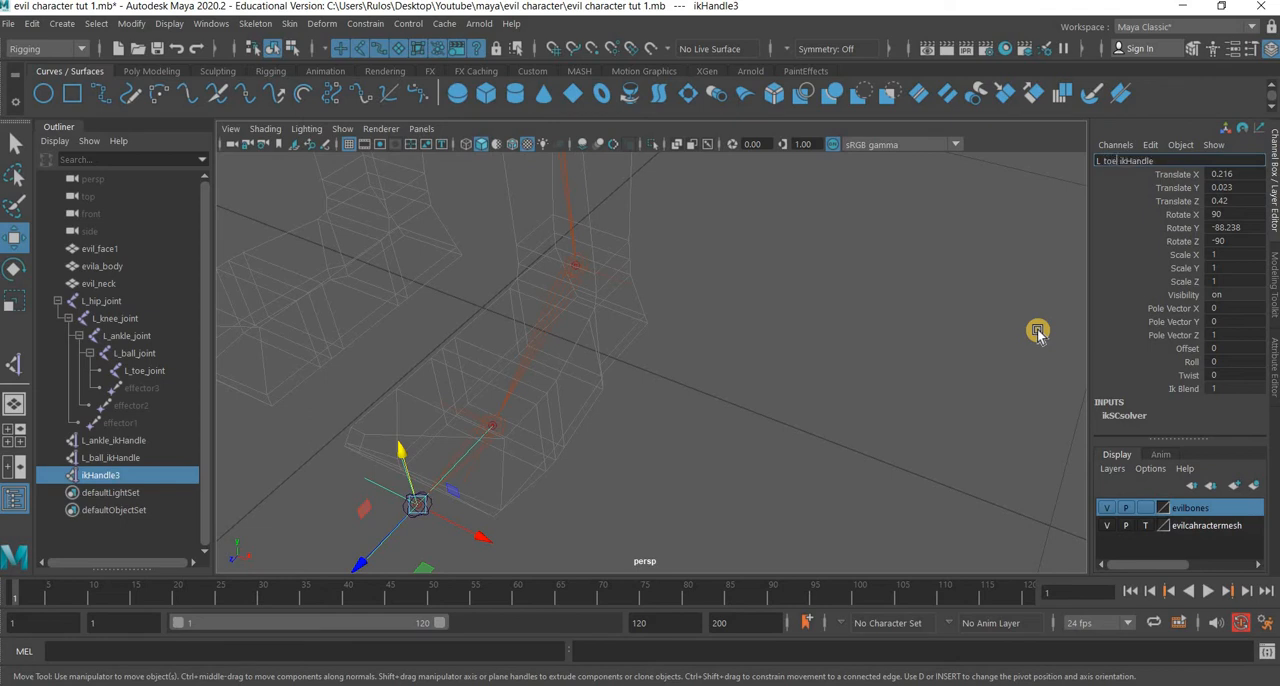
{"action": "key", "text": "Return"}
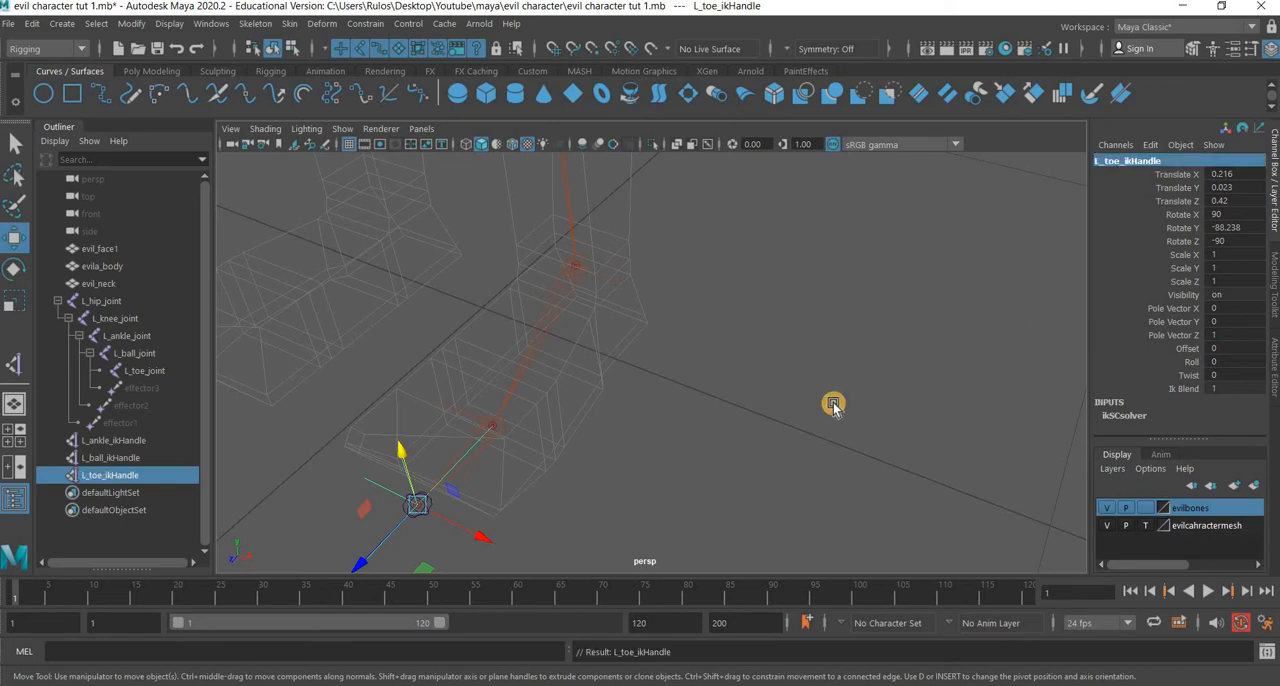
{"action": "left_click", "coordinate": [754, 395]}
Mirror the leg chain from L_hip_joint across YZ with the Behavior function, replacing L with R in the names, and check the mirrored joints.
{"action": "left_click_drag", "start_coordinate": [754, 395], "coordinate": [479, 387], "text": "alt"}
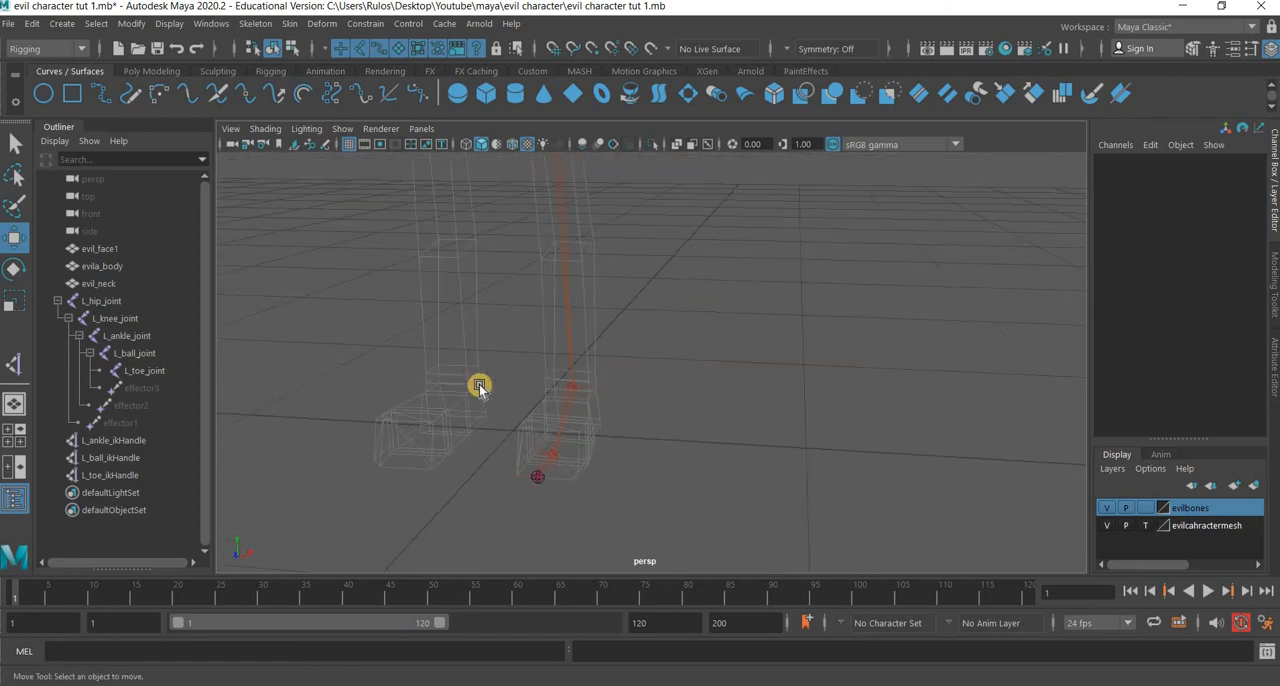
{"action": "right_click_drag", "start_coordinate": [646, 295], "coordinate": [659, 356], "text": "alt"}
{"action": "left_click", "coordinate": [570, 338]}
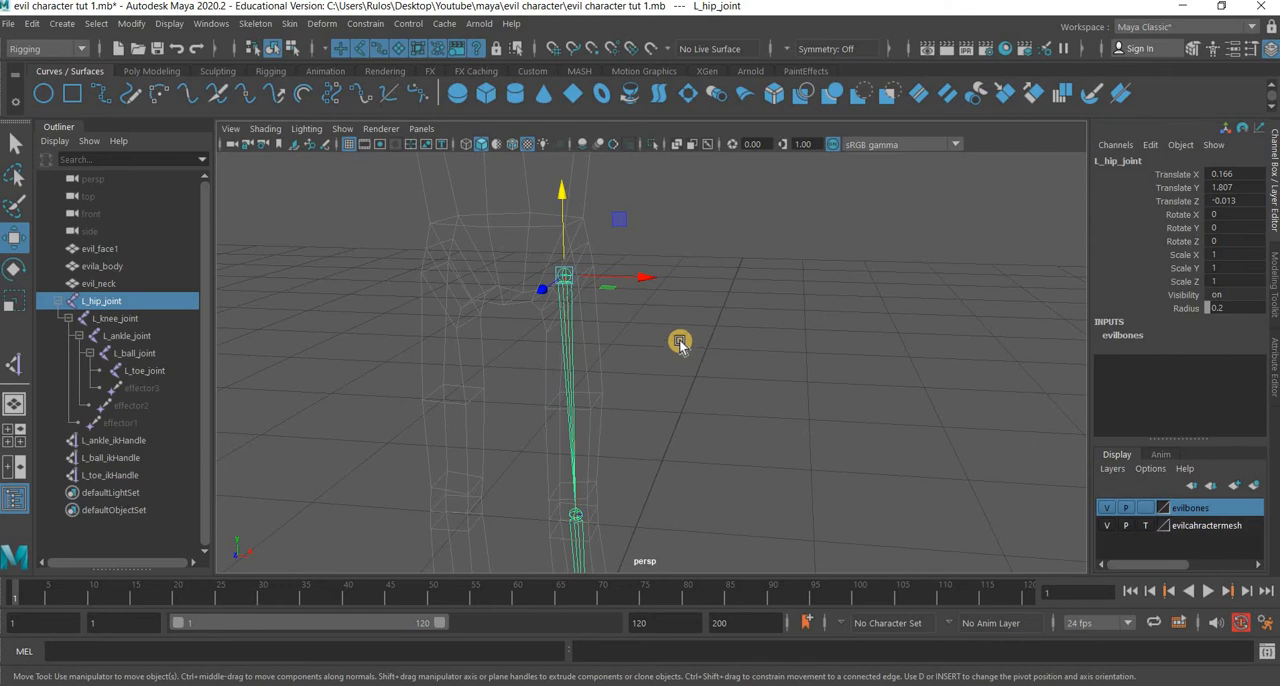
{"action": "left_click", "coordinate": [255, 23]}
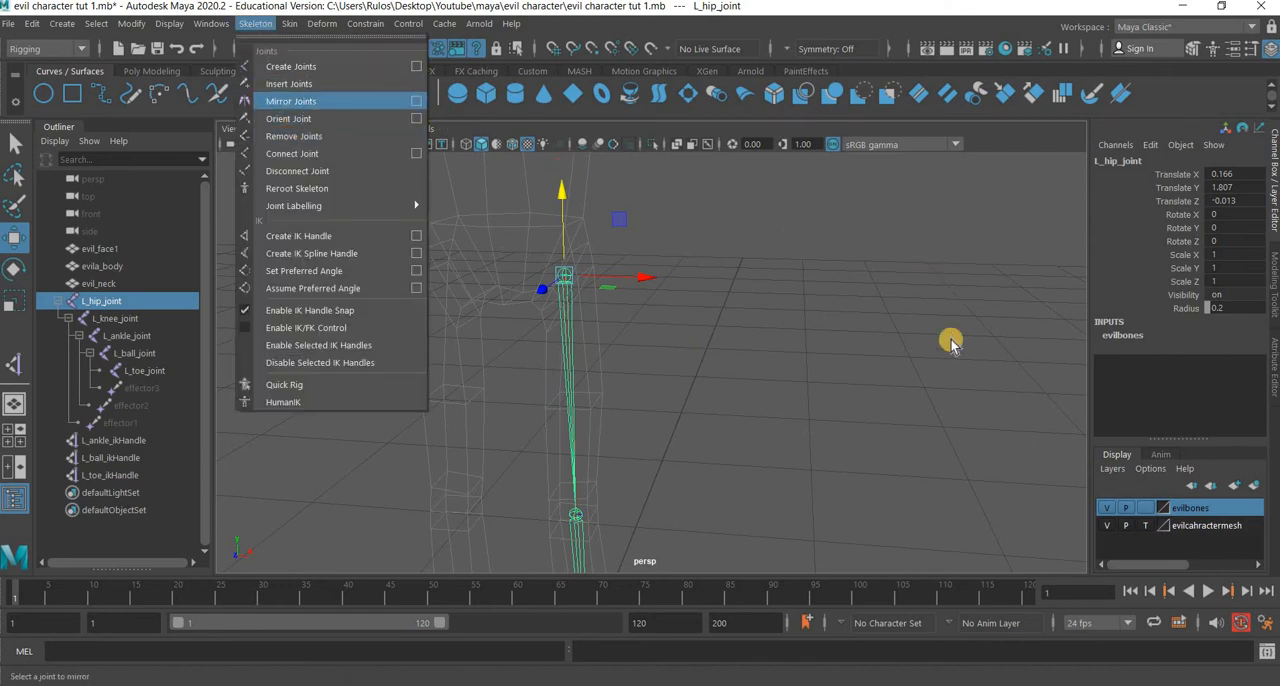
{"action": "left_click_drag", "start_coordinate": [958, 326], "coordinate": [959, 220]}
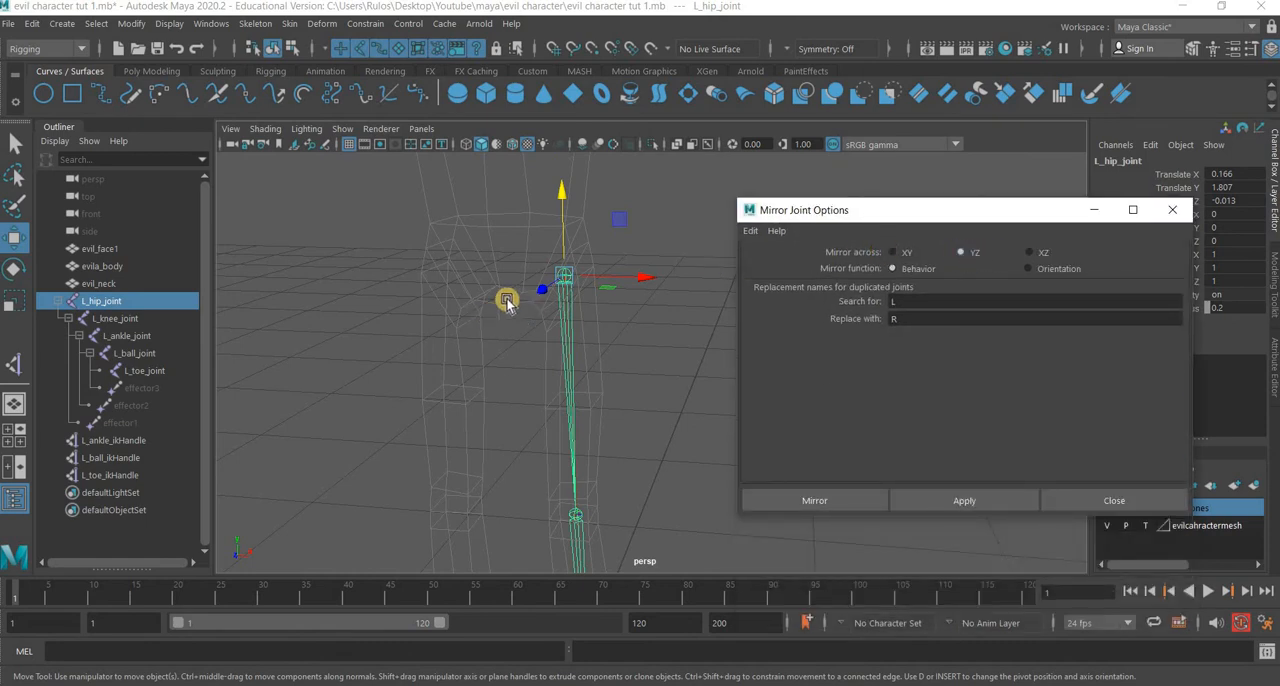
{"action": "left_click", "coordinate": [893, 318]}
{"action": "type", "text": "R"}
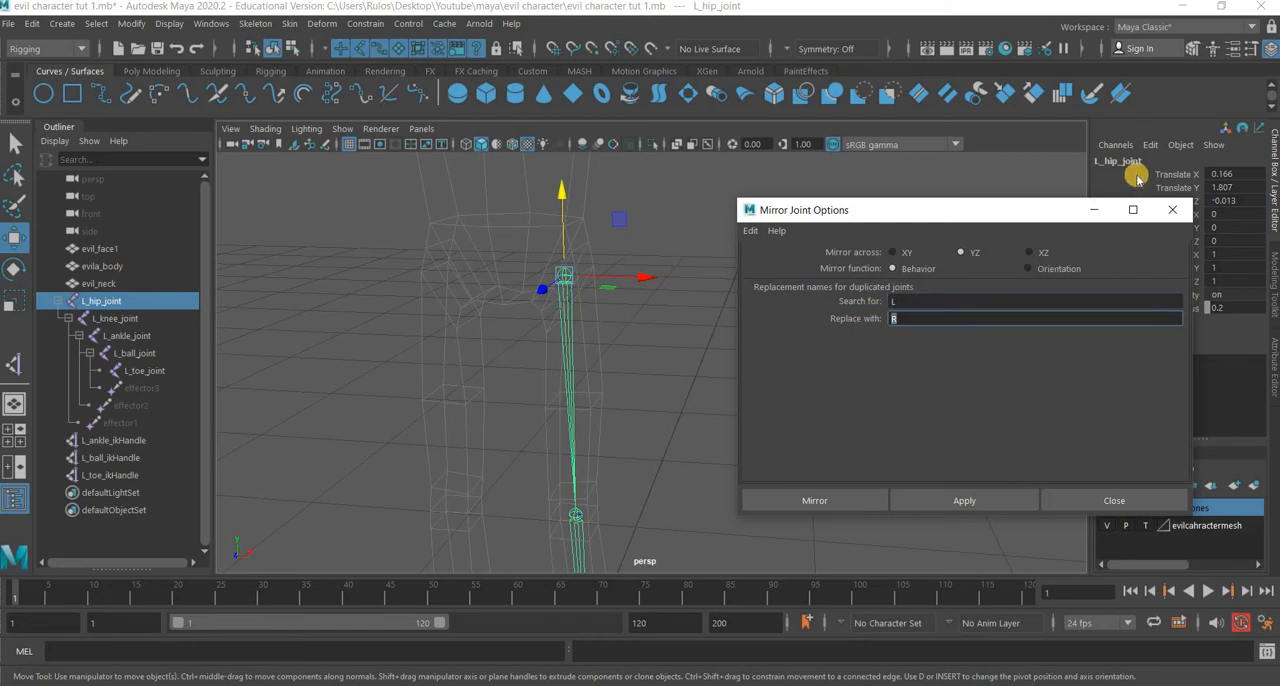
{"action": "left_click", "coordinate": [950, 504]}
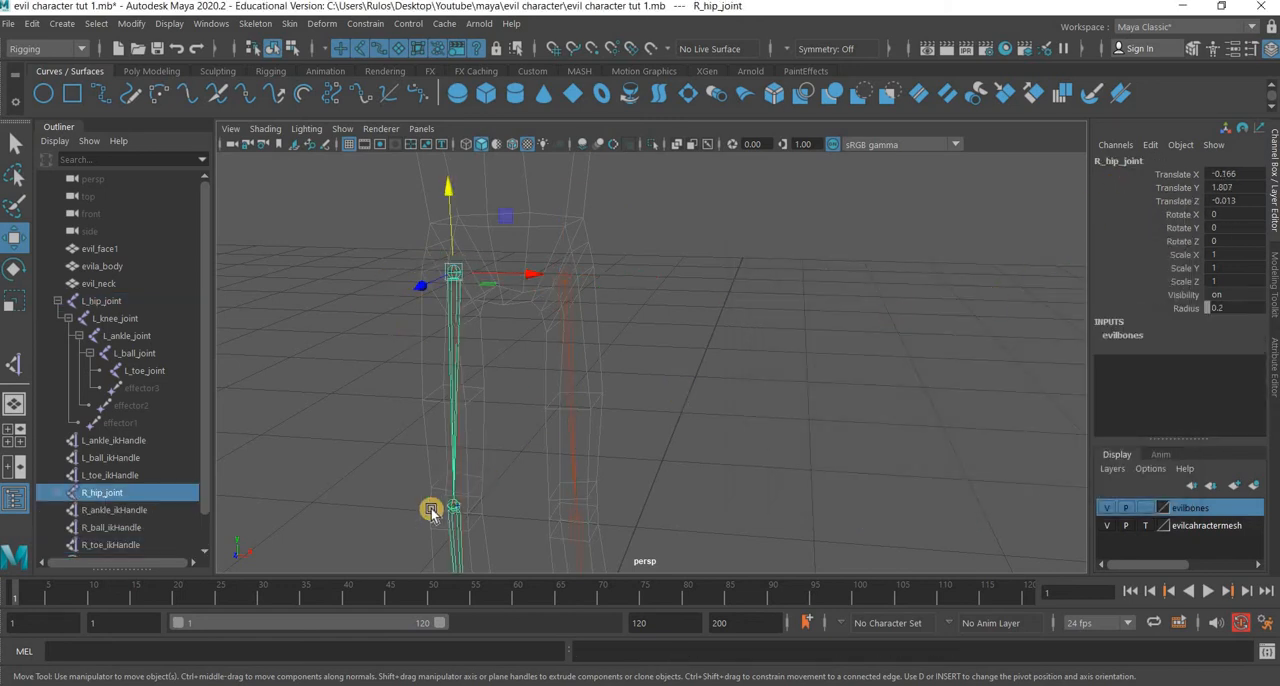
{"action": "key", "text": "Down"}
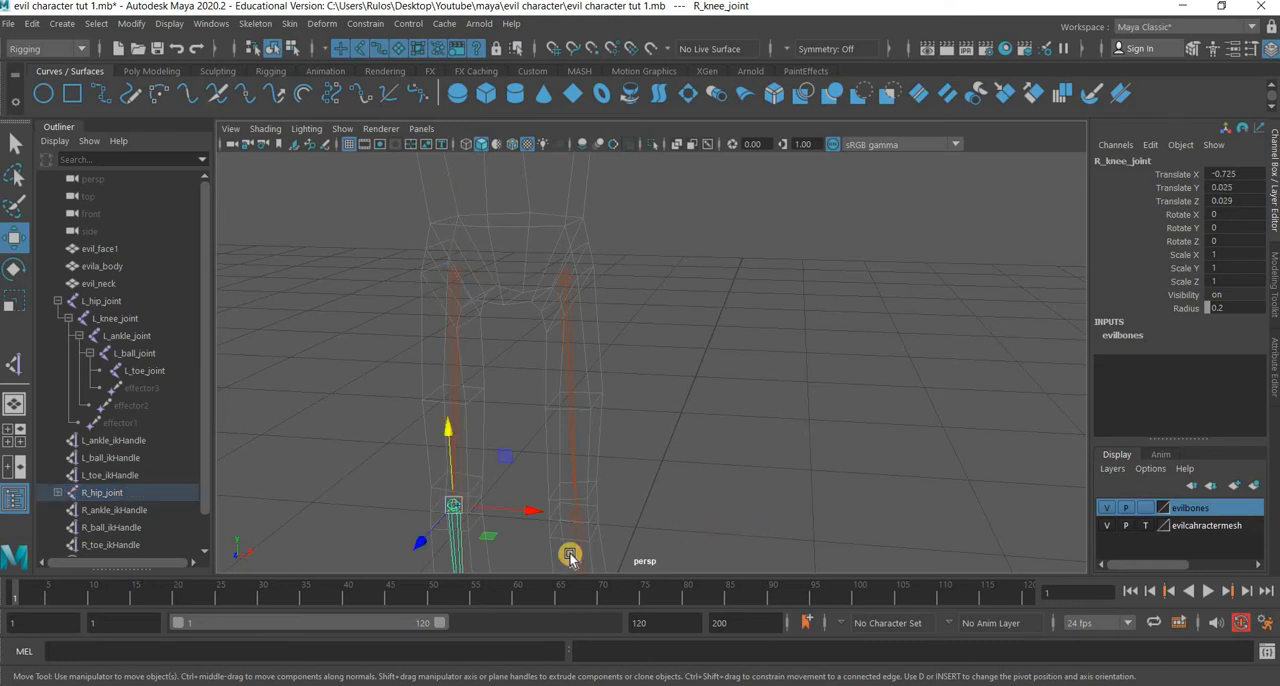
{"action": "key", "text": "f"}
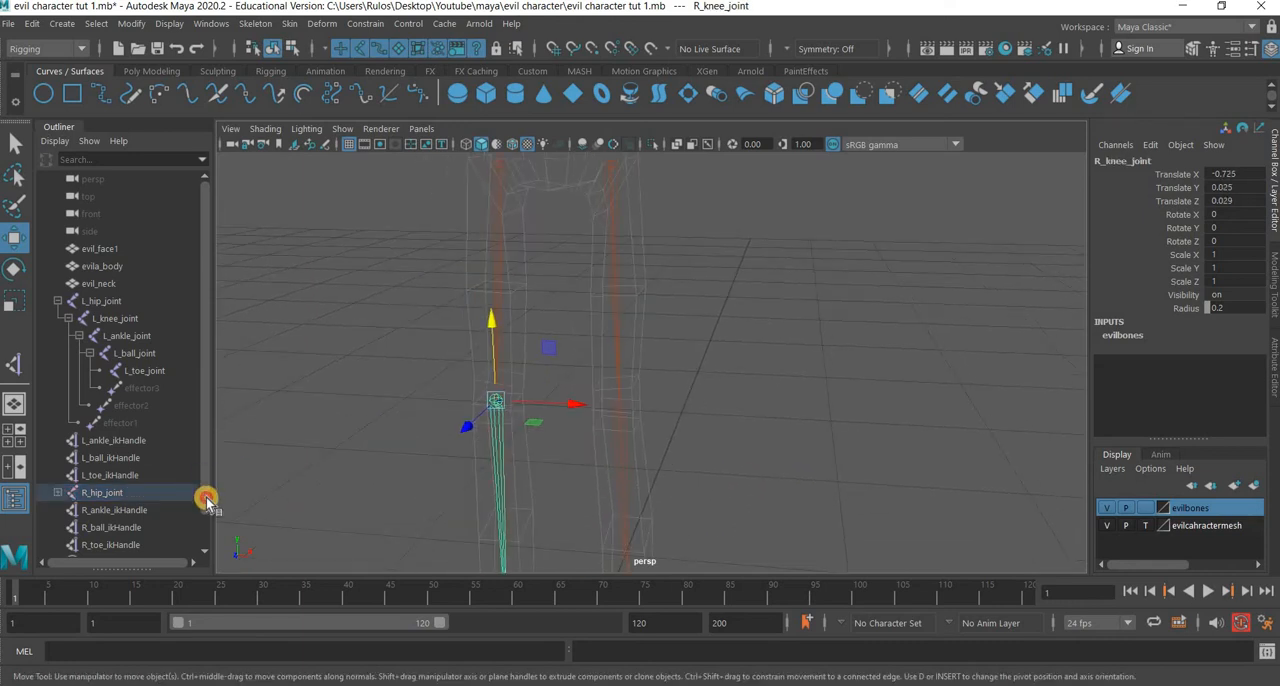
{"action": "scroll", "coordinate": [186, 526], "scroll_direction": "down", "scroll_amount": 2}
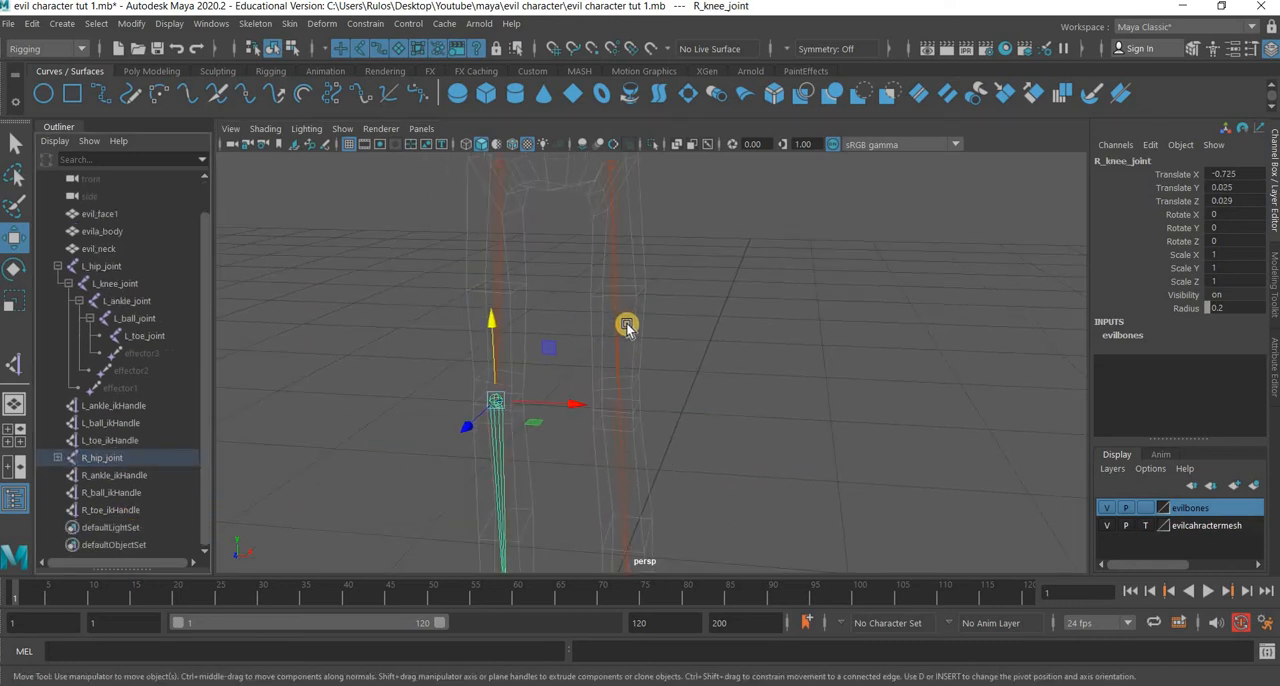
In the front view, create a single joint at the centre of the pelvis, at about Y 1.96.
{"action": "key", "text": "space"}
{"action": "key", "text": "space"}
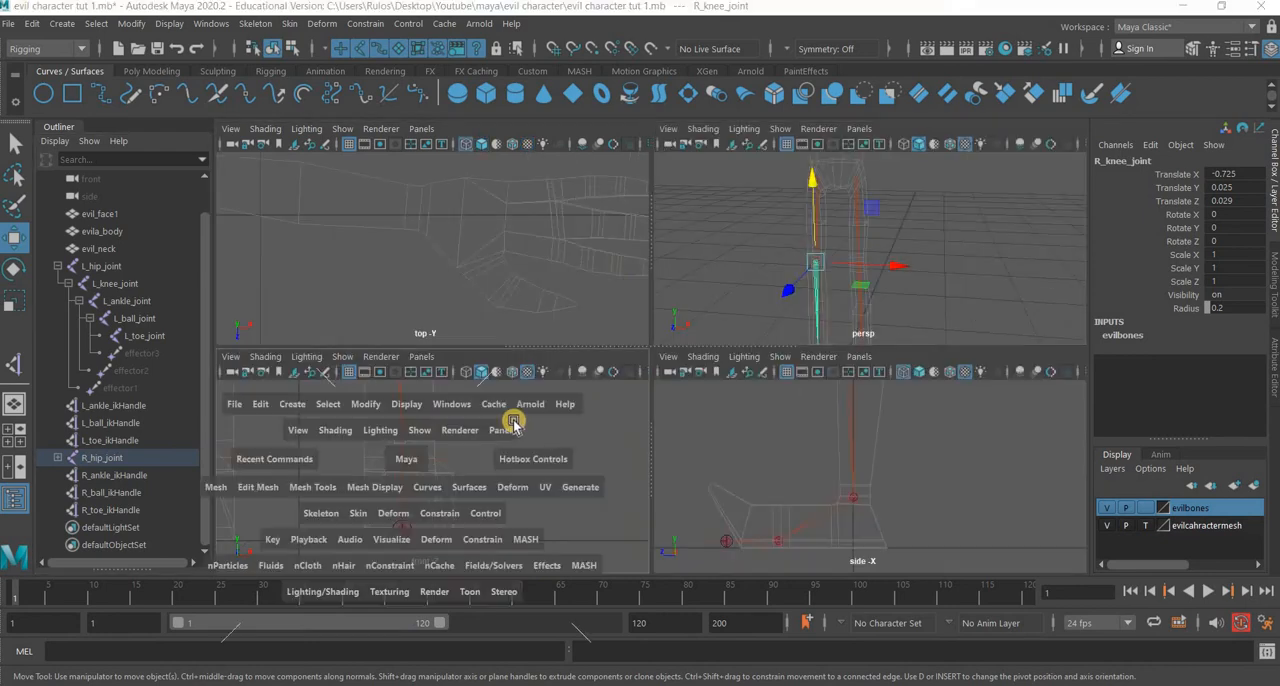
{"action": "middle_click_drag", "start_coordinate": [589, 294], "coordinate": [543, 457], "text": "alt"}
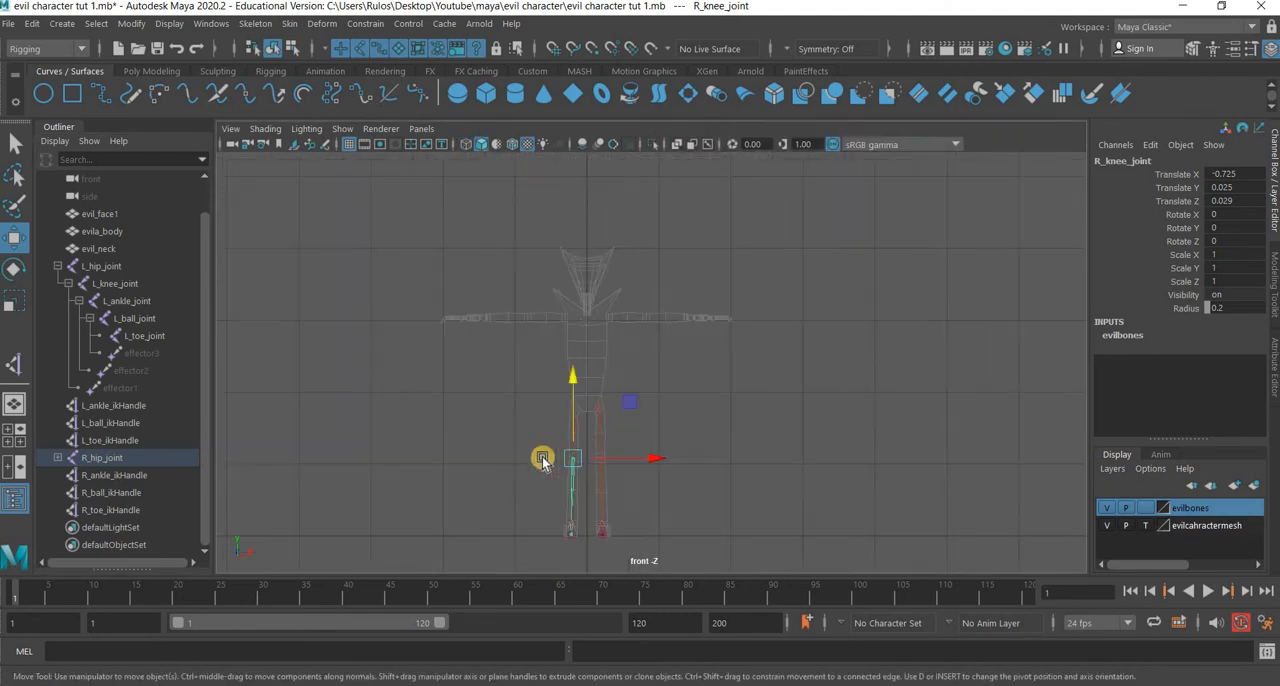
{"action": "right_click_drag", "start_coordinate": [543, 457], "coordinate": [643, 361], "text": "alt"}
{"action": "middle_click_drag", "start_coordinate": [353, 566], "coordinate": [566, 423], "text": "alt"}
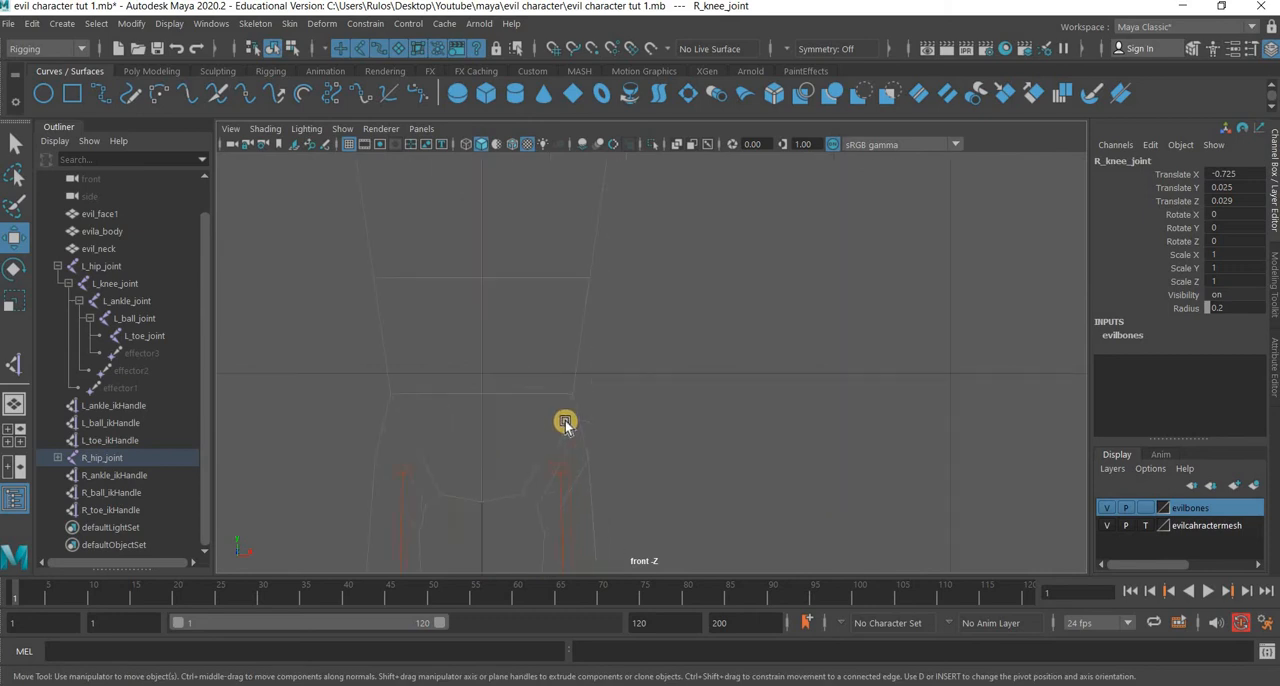
{"action": "left_click", "coordinate": [255, 23]}
{"action": "left_click", "coordinate": [291, 66]}
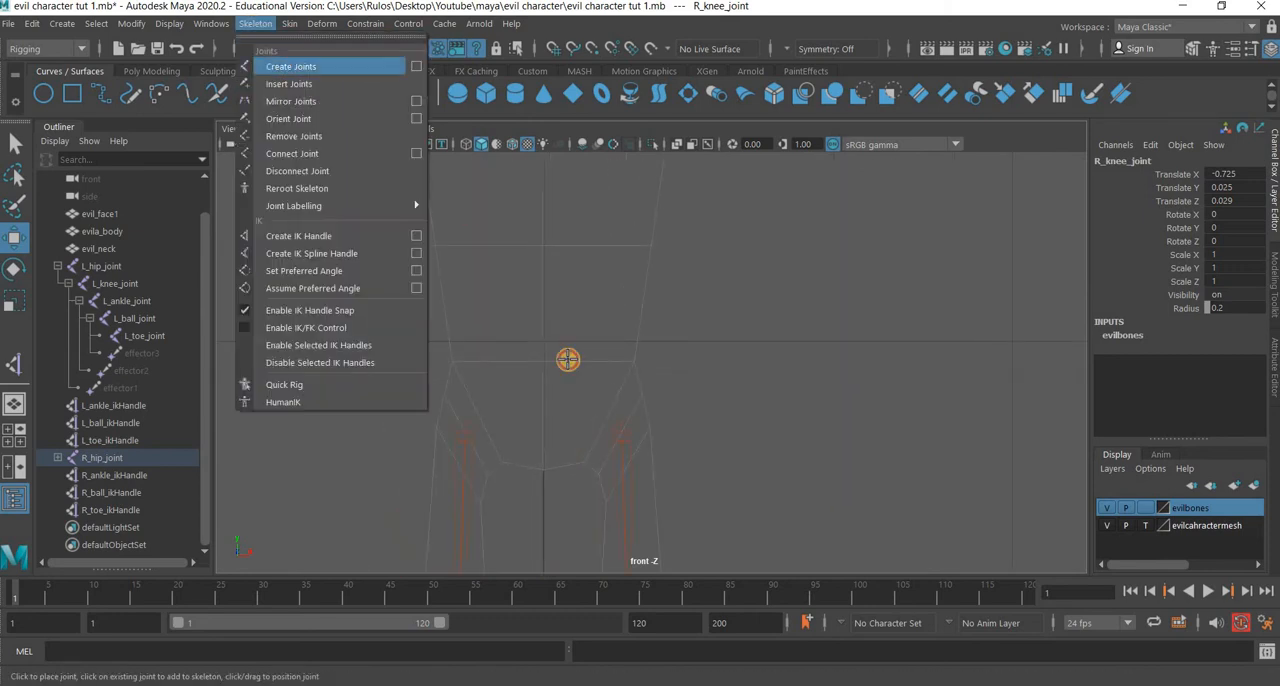
{"action": "left_click", "coordinate": [543, 361]}
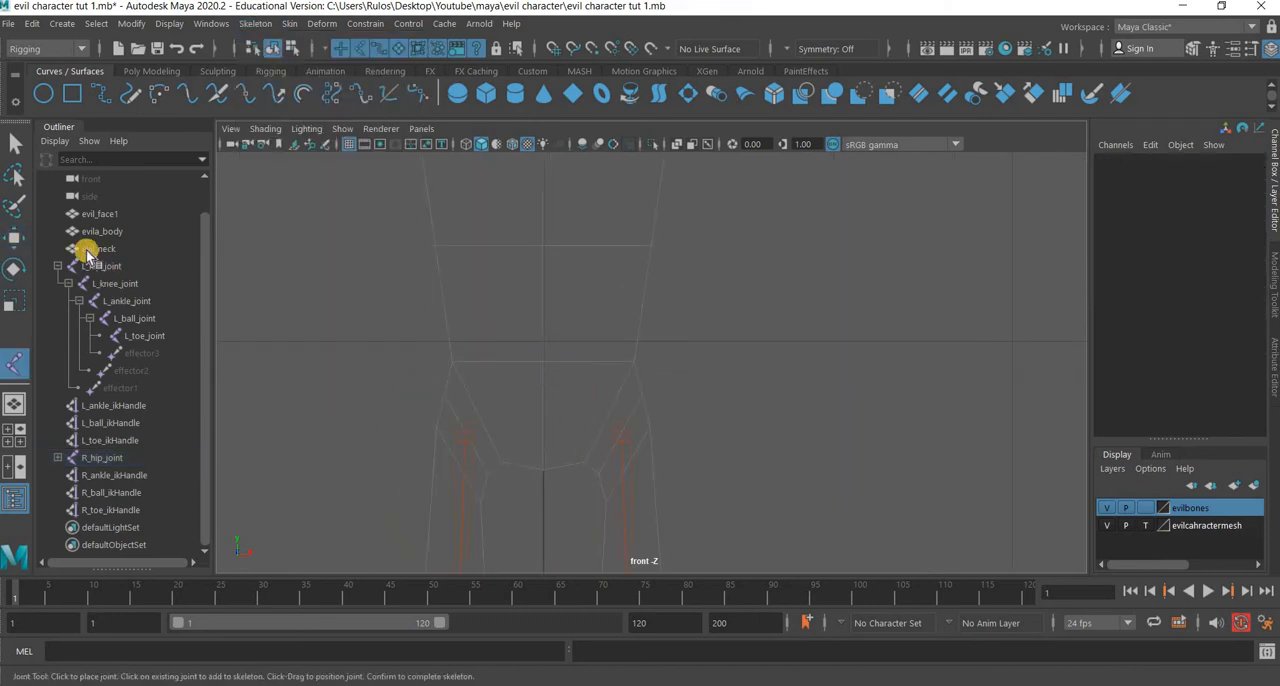
{"action": "left_click", "coordinate": [14, 236]}
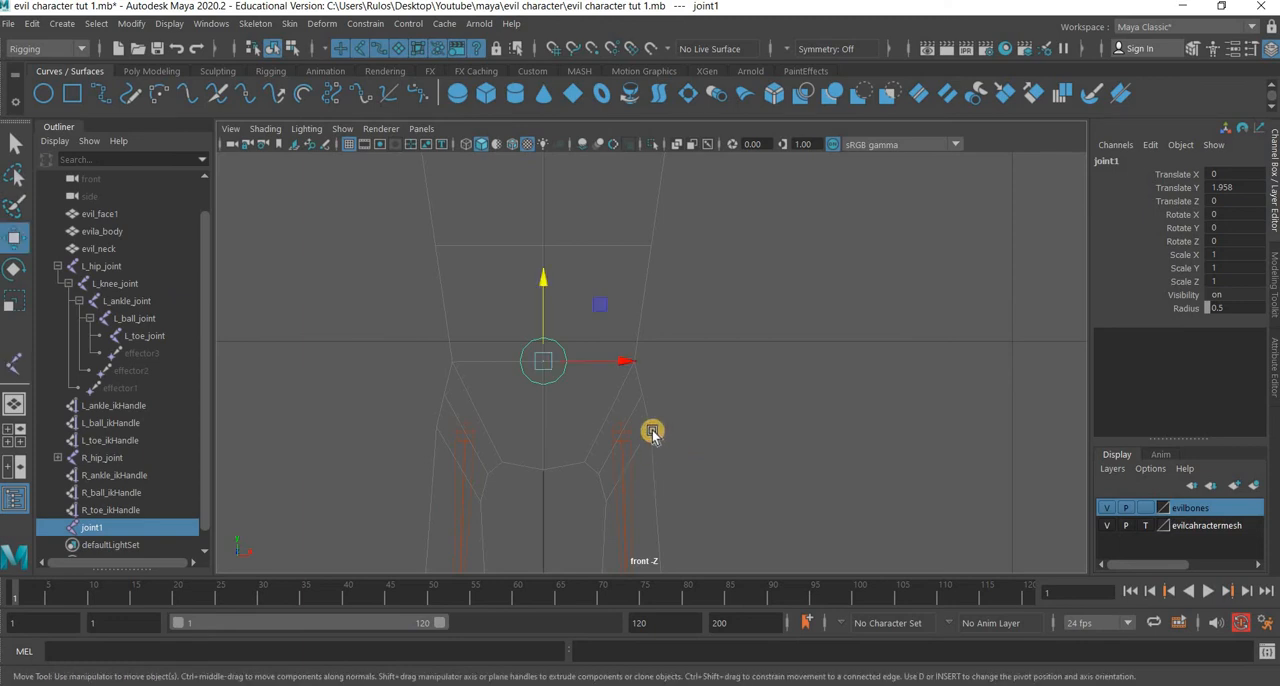
Set the new pelvis joint's radius to 0.2.
{"action": "left_click_drag", "start_coordinate": [651, 434], "coordinate": [820, 300], "text": "alt"}
{"action": "key", "text": "space"}
{"action": "key", "text": "space"}
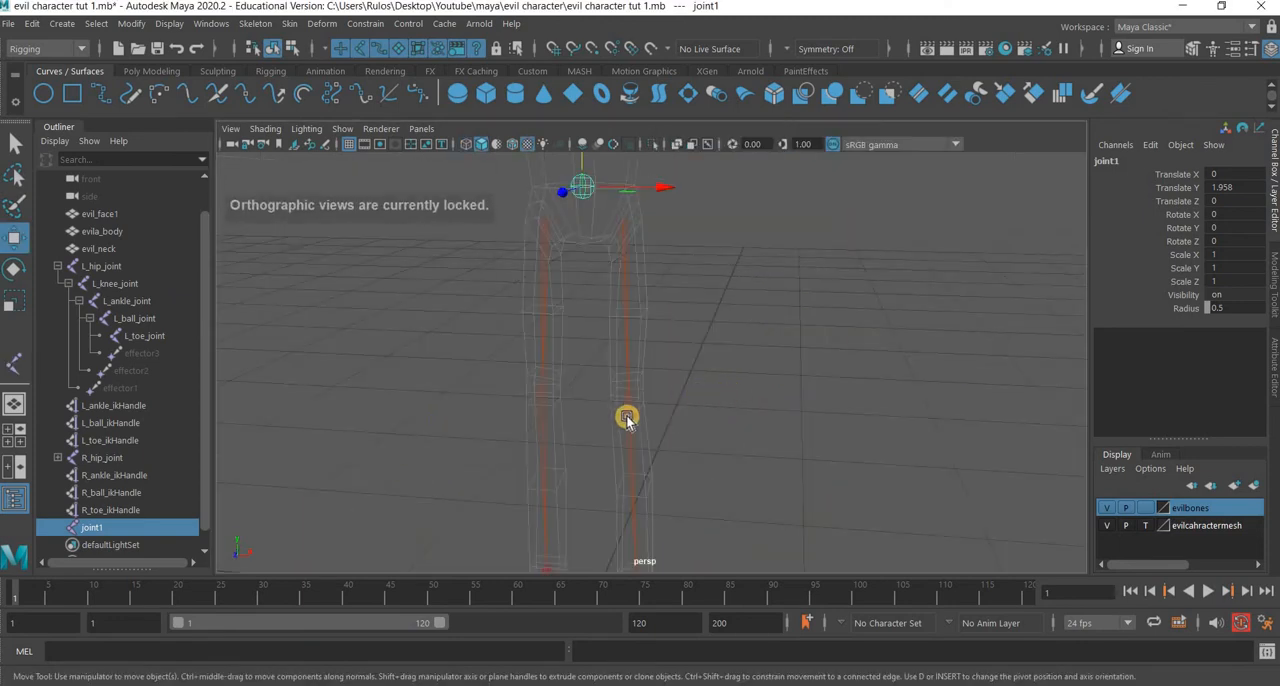
{"action": "middle_click_drag", "start_coordinate": [572, 280], "coordinate": [626, 408], "text": "alt"}
{"action": "left_click_drag", "start_coordinate": [728, 378], "coordinate": [640, 406], "text": "alt"}
{"action": "scroll", "coordinate": [712, 387], "scroll_direction": "up", "scroll_amount": 3}
{"action": "left_click_drag", "start_coordinate": [712, 387], "coordinate": [1134, 500], "text": "alt"}
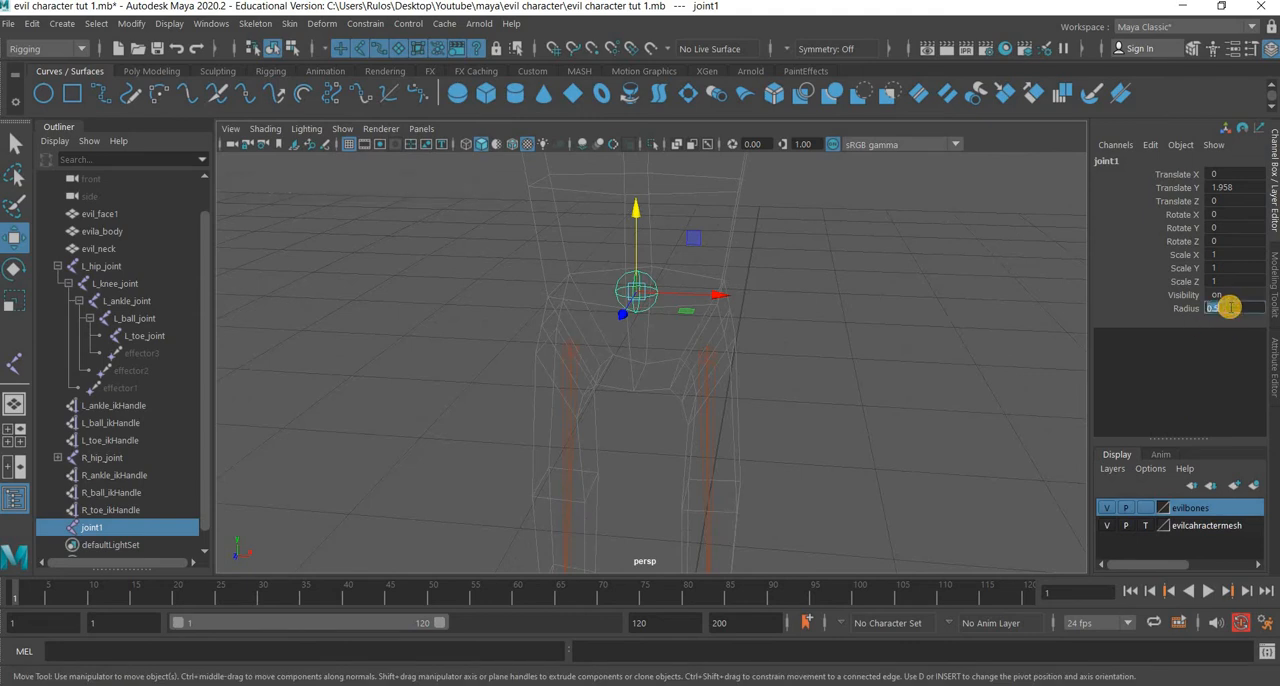
{"action": "key", "text": "Return"}
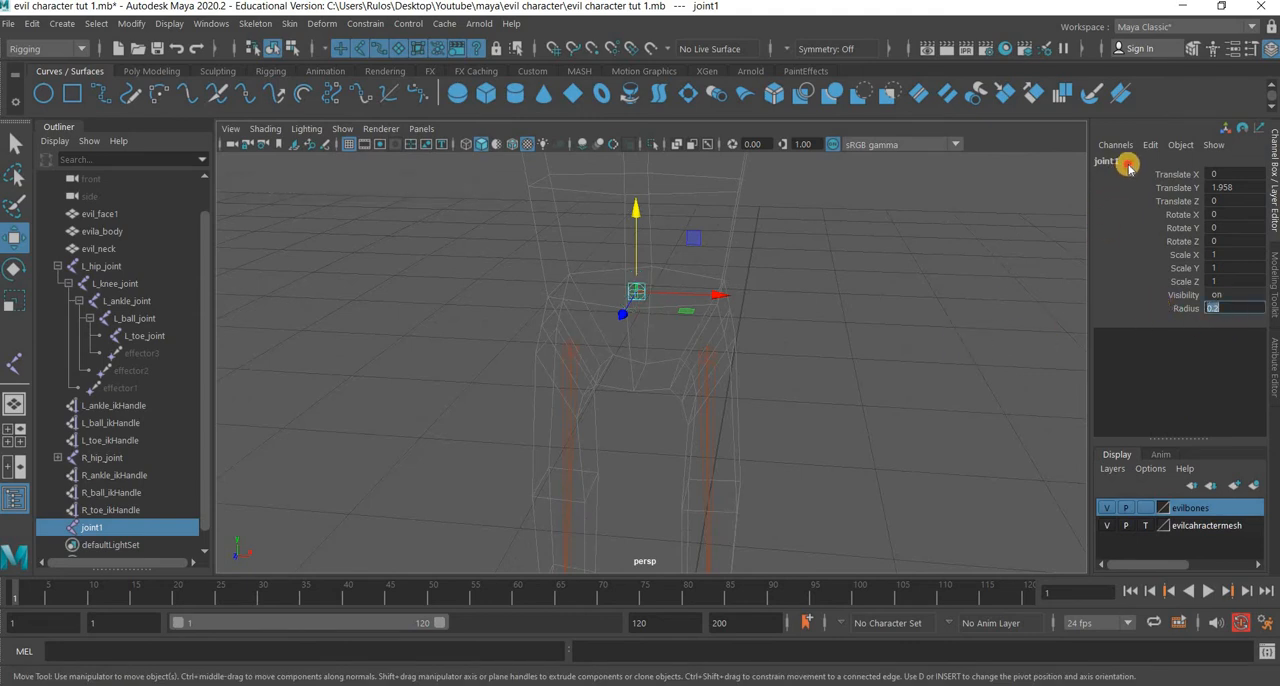
Rename the pelvis joint as hip and clear the selection.
{"action": "double_click", "coordinate": [1130, 162]}
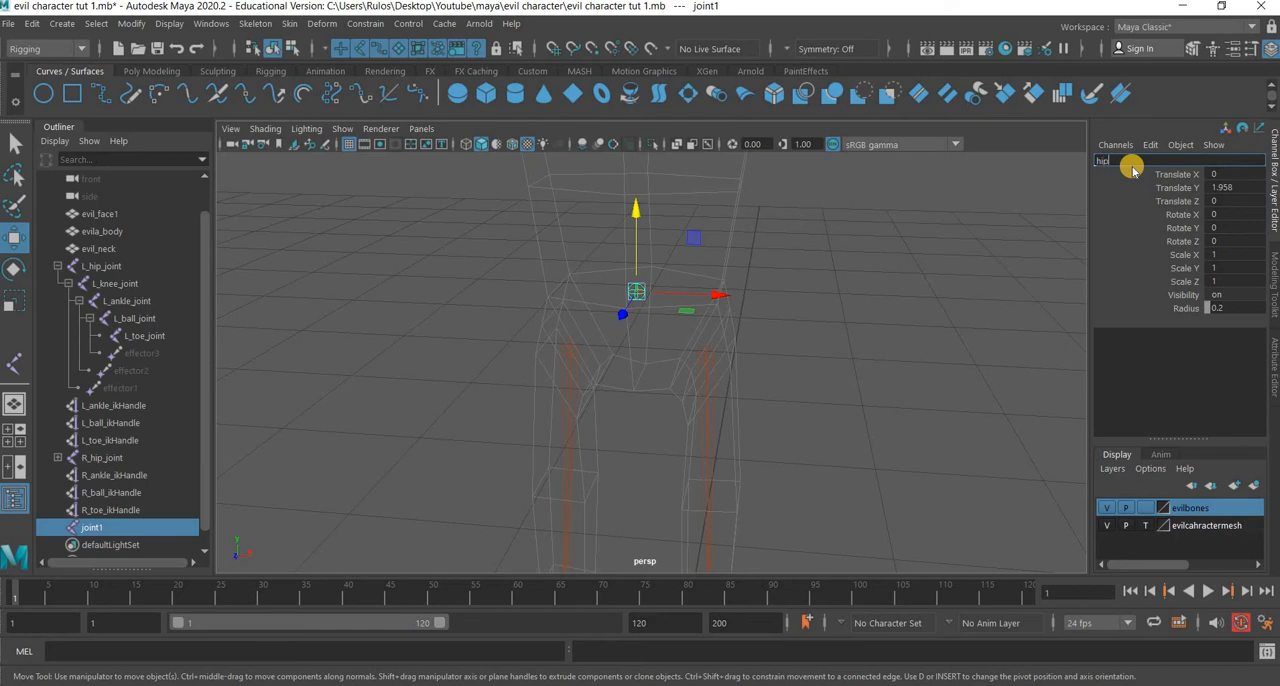
{"action": "type", "text": "hip"}
{"action": "key", "text": "Return"}
{"action": "left_click", "coordinate": [720, 385]}
Parent L_hip_joint and R_hip_joint to the central hip joint and clear the selection.
{"action": "scroll", "coordinate": [636, 378], "scroll_direction": "up", "scroll_amount": 3}
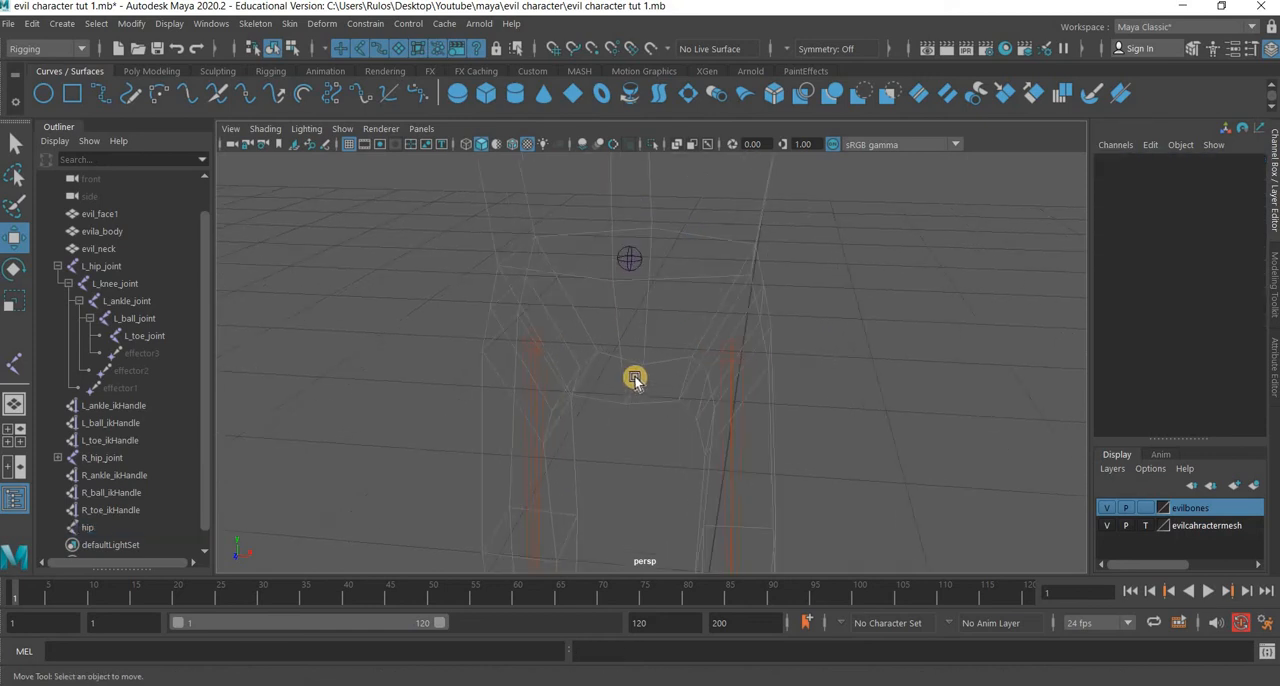
{"action": "middle_click_drag", "start_coordinate": [634, 377], "coordinate": [606, 412], "text": "alt"}
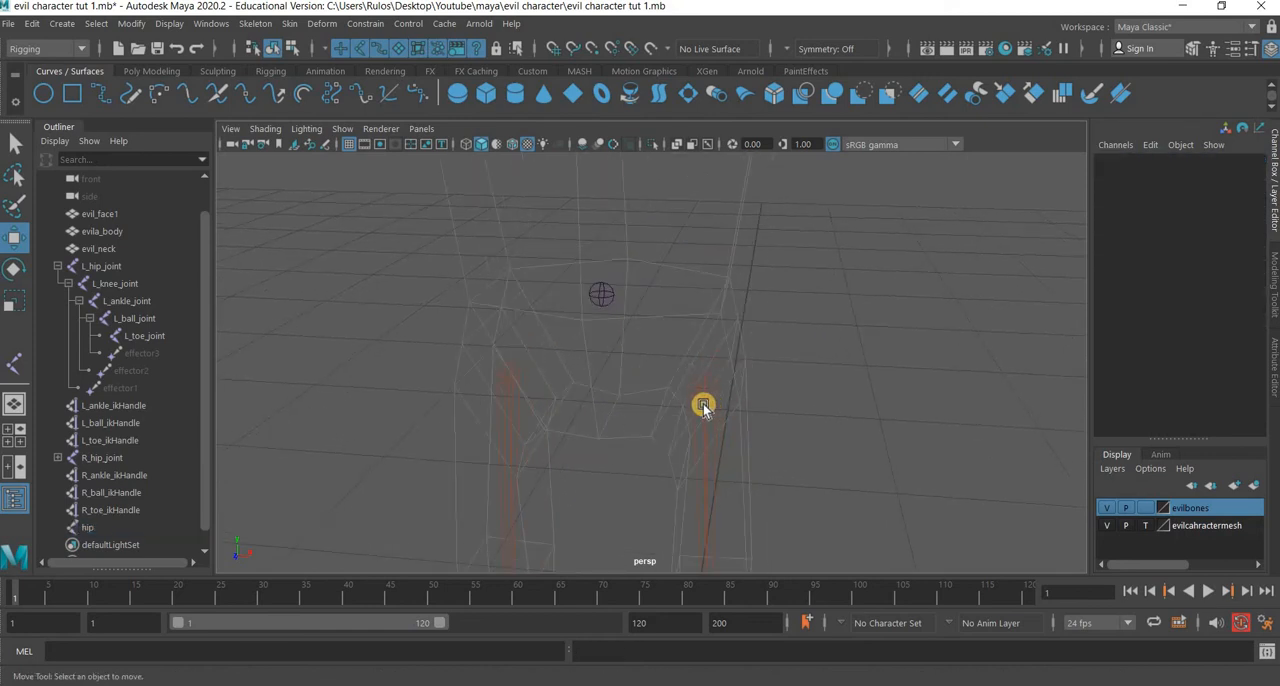
{"action": "left_click", "coordinate": [703, 405]}
{"action": "left_click", "coordinate": [612, 299], "text": "shift"}
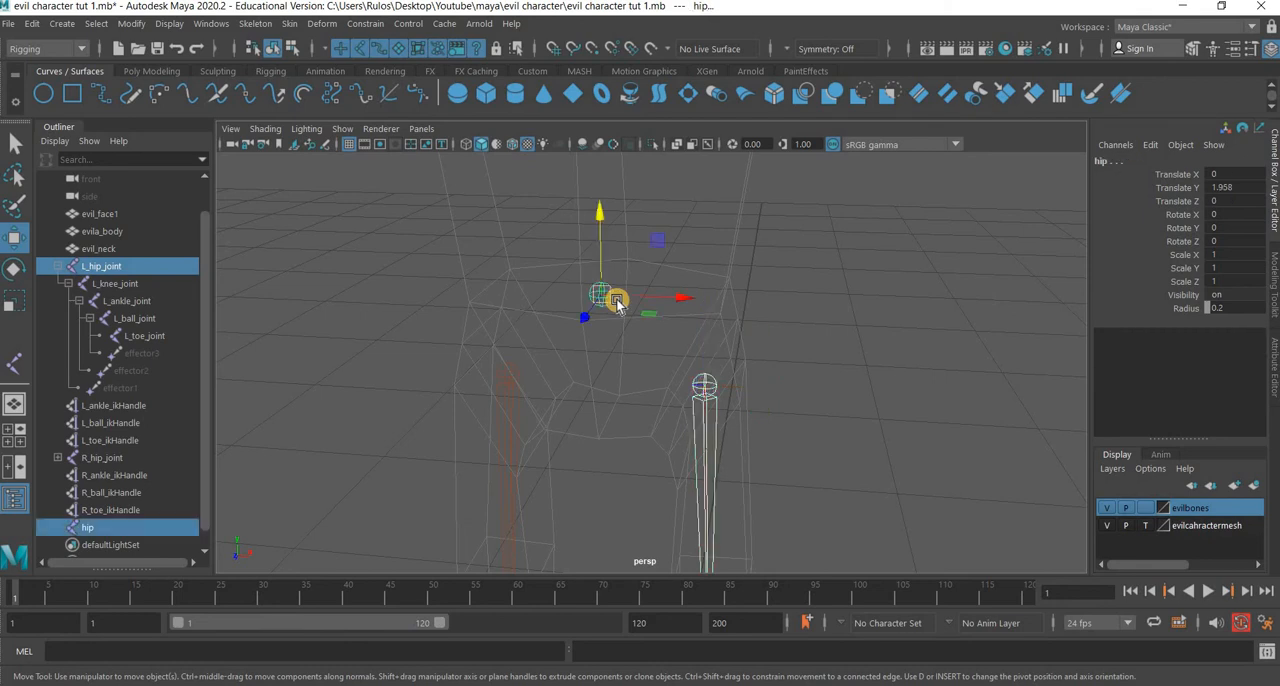
{"action": "key", "text": "p"}
{"action": "left_click", "coordinate": [508, 376]}
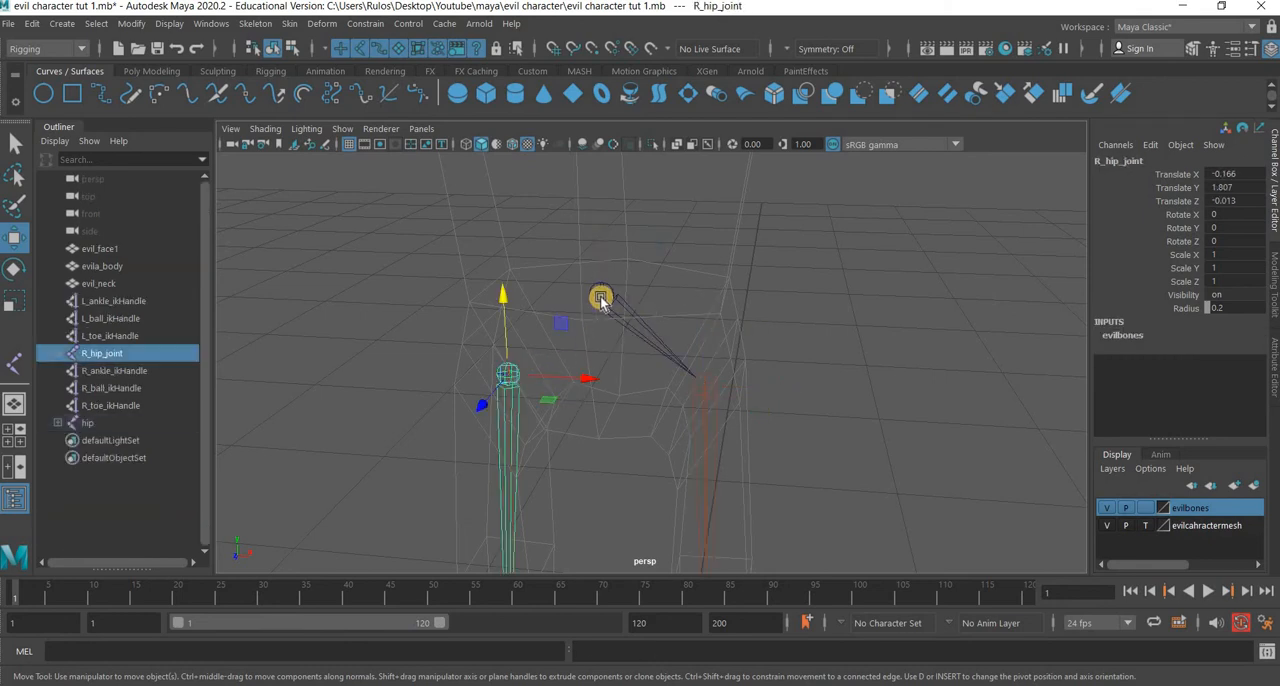
{"action": "left_click", "coordinate": [600, 295], "text": "shift"}
{"action": "key", "text": "p"}
{"action": "key", "text": "p"}
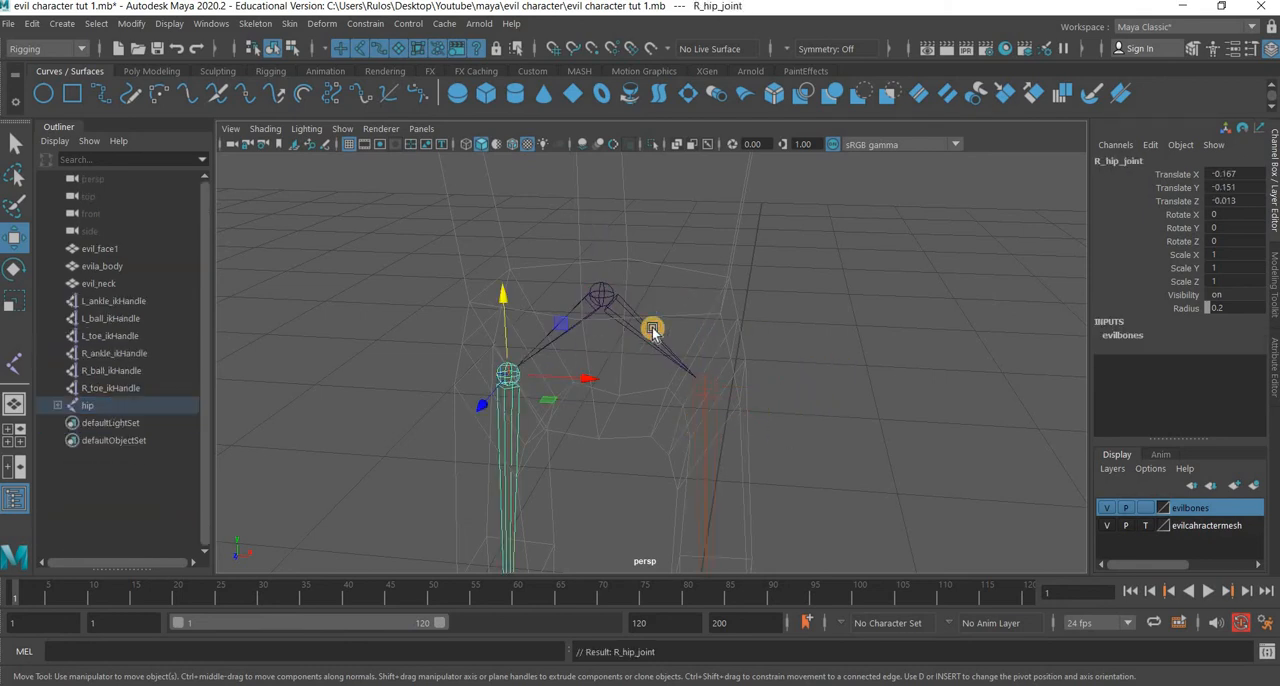
{"action": "left_click", "coordinate": [675, 443]}
Add the six ankle, ball and toe IK handles of both legs to the evilbones layer.
{"action": "scroll", "coordinate": [660, 455], "scroll_direction": "down", "scroll_amount": 5}
{"action": "left_click_drag", "start_coordinate": [582, 381], "coordinate": [566, 314], "text": "alt"}
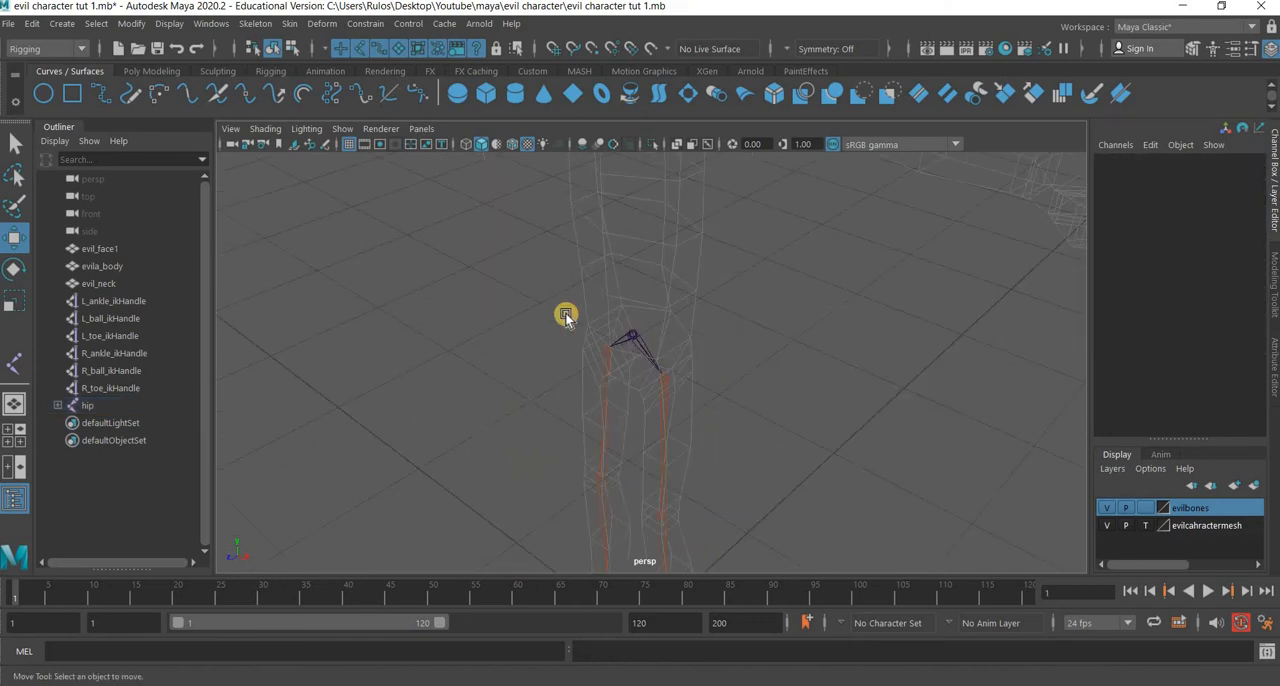
{"action": "middle_click_drag", "start_coordinate": [634, 480], "coordinate": [583, 306], "text": "alt"}
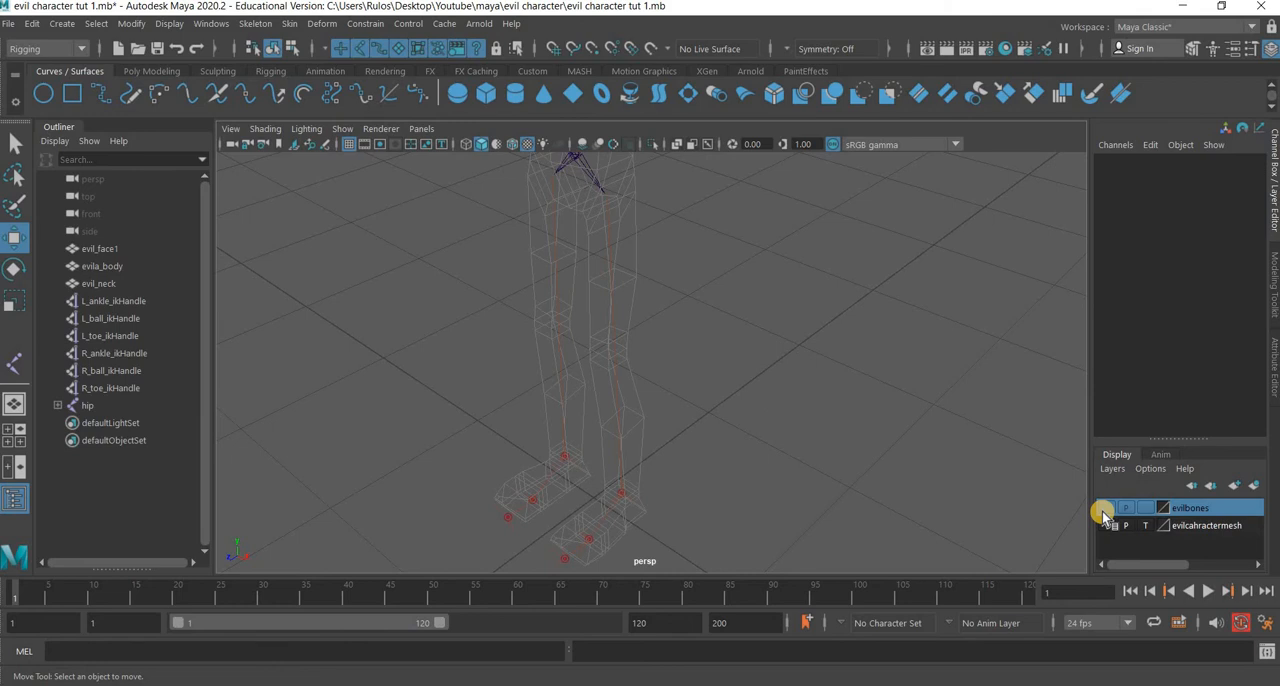
{"action": "scroll", "coordinate": [740, 210], "scroll_direction": "down", "scroll_amount": 2}
{"action": "left_click_drag", "start_coordinate": [722, 180], "coordinate": [457, 600]}
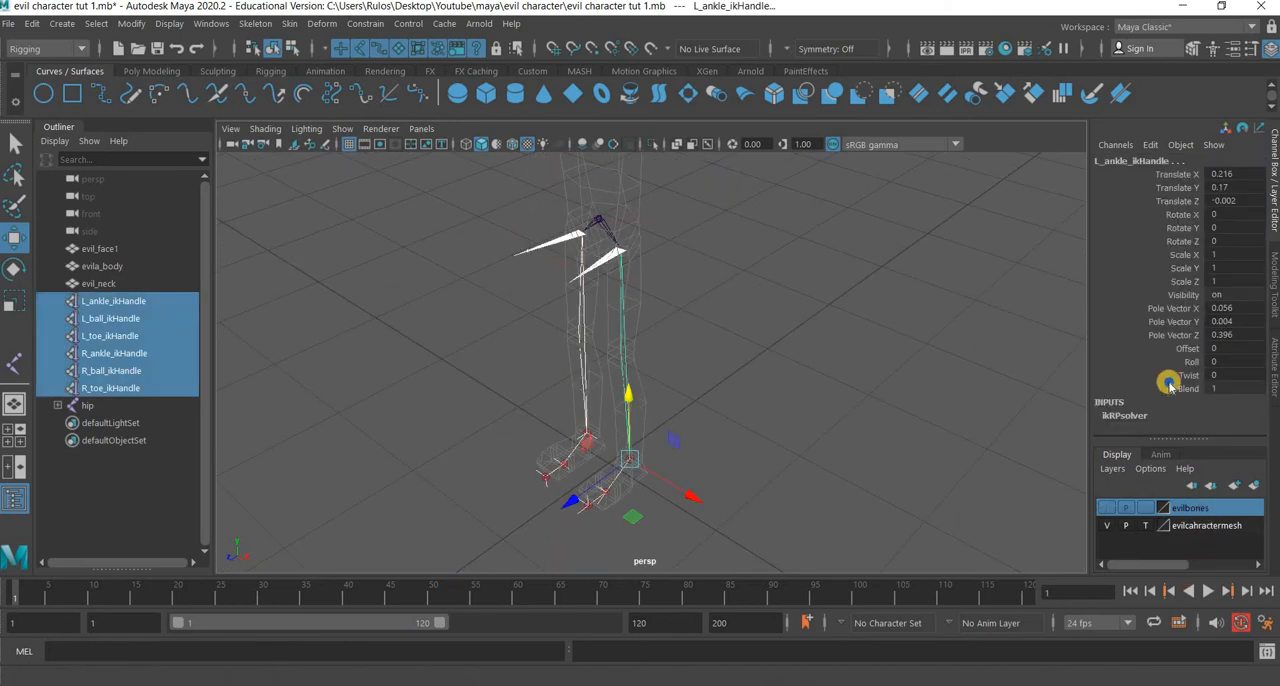
{"action": "right_click", "coordinate": [1180, 508]}
{"action": "left_click", "coordinate": [1167, 334]}
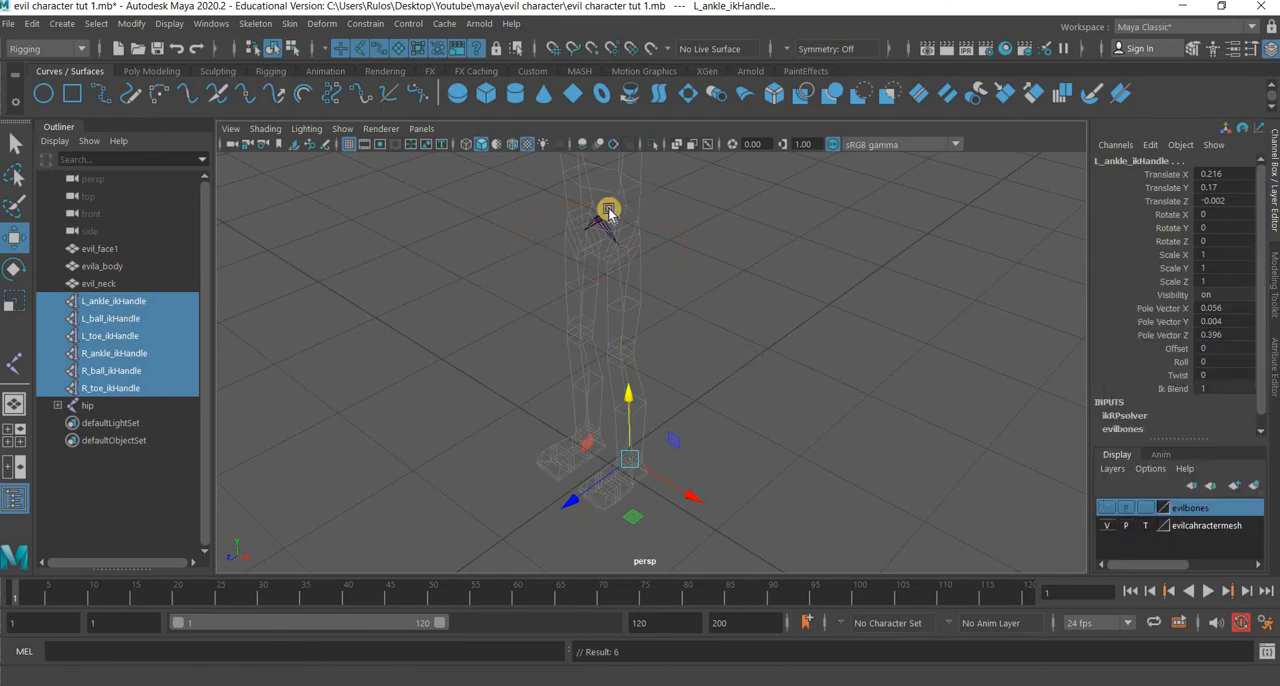
Add the hip joint to the evilbones layer and make that layer visible.
{"action": "left_click_drag", "start_coordinate": [609, 210], "coordinate": [566, 285]}
{"action": "right_click", "coordinate": [1184, 507]}
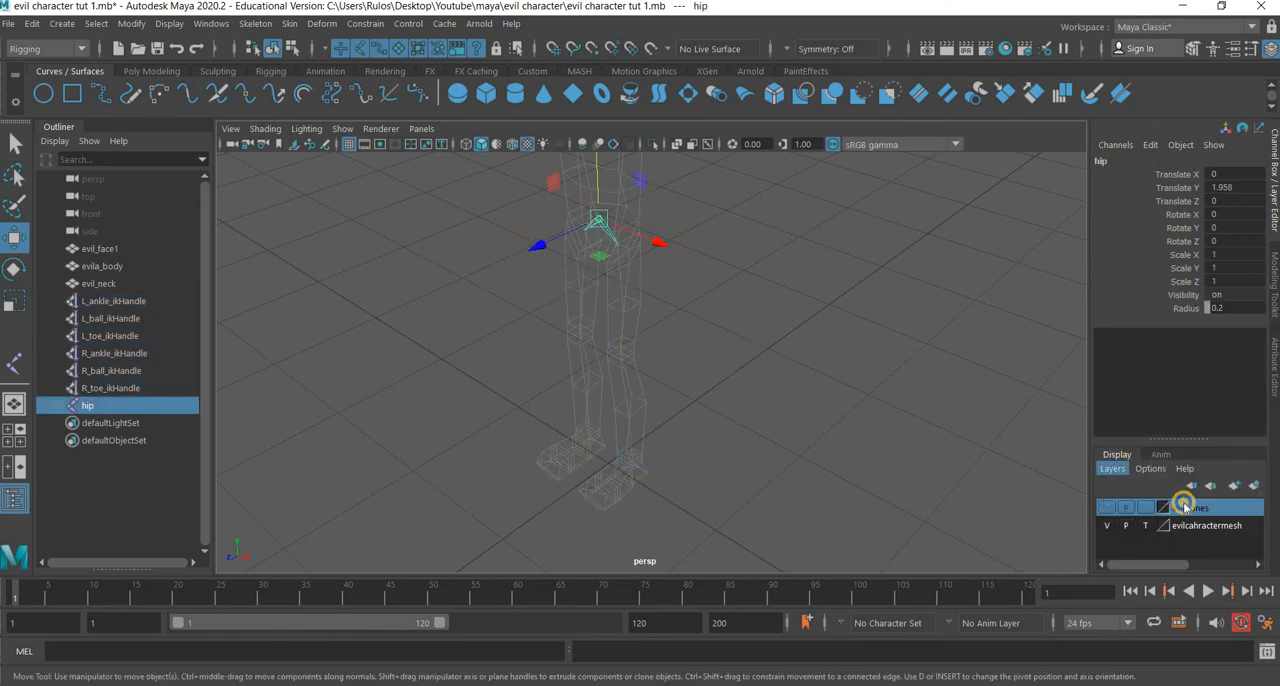
{"action": "left_click", "coordinate": [1143, 331]}
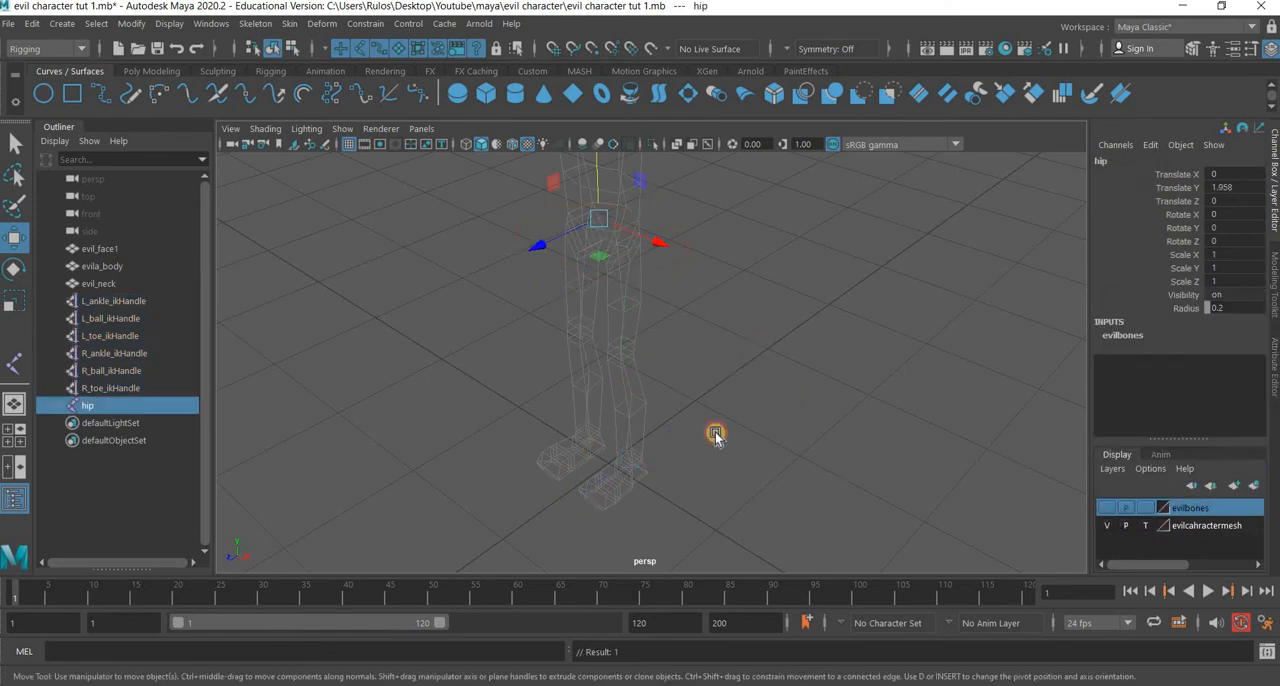
{"action": "left_click", "coordinate": [1106, 507]}
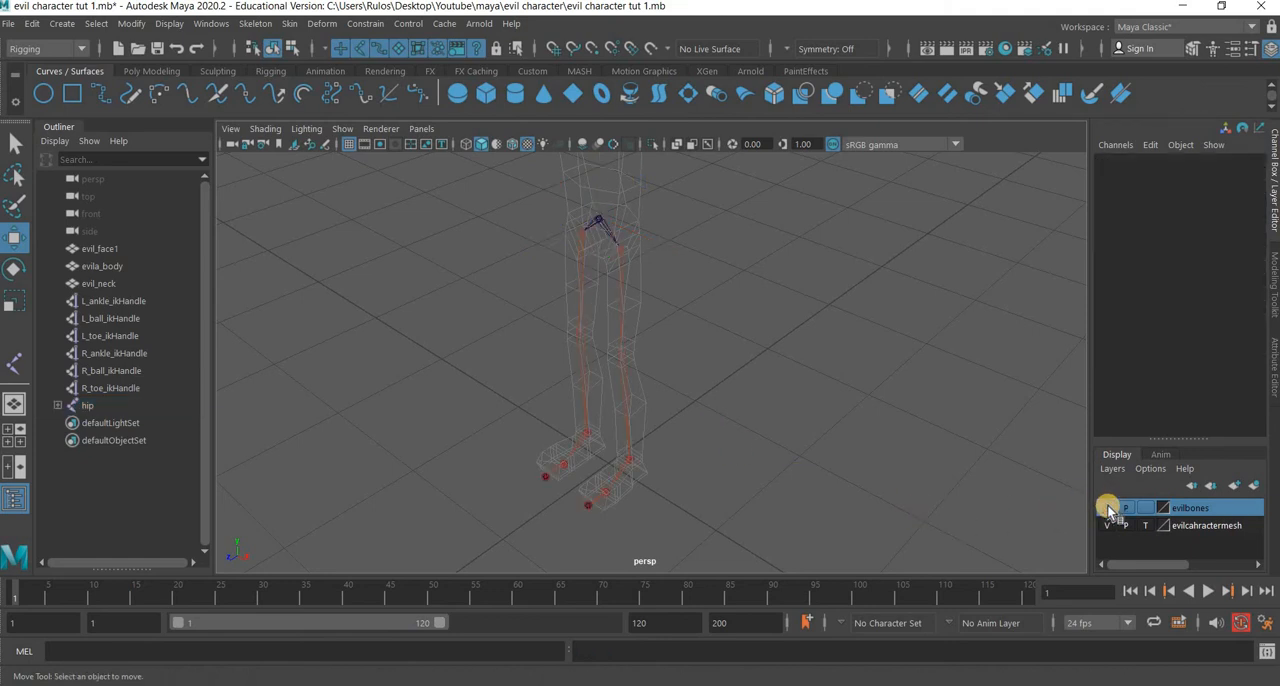
Make the evilcahractermesh layer selectable and bind the evila_body mesh to the hip joint's skeleton with Bind Skin.
{"action": "left_click_drag", "start_coordinate": [754, 457], "coordinate": [678, 392], "text": "alt"}
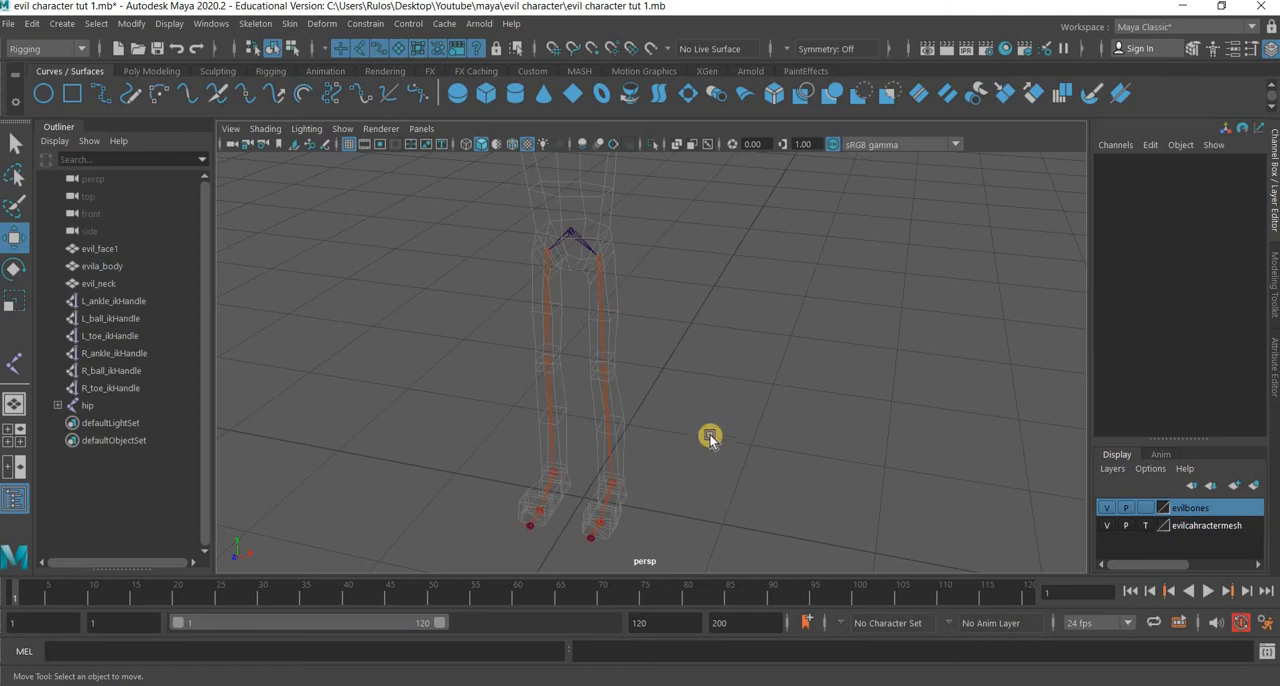
{"action": "left_click", "coordinate": [1145, 525]}
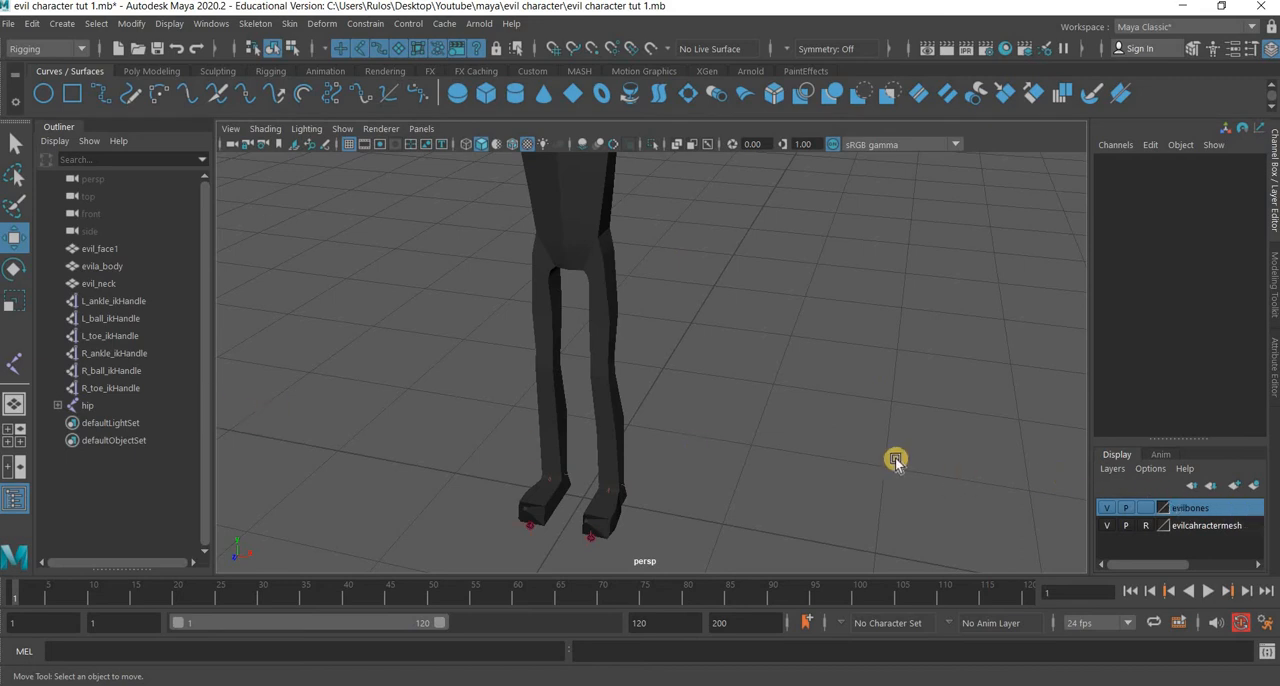
{"action": "left_click", "coordinate": [1137, 525]}
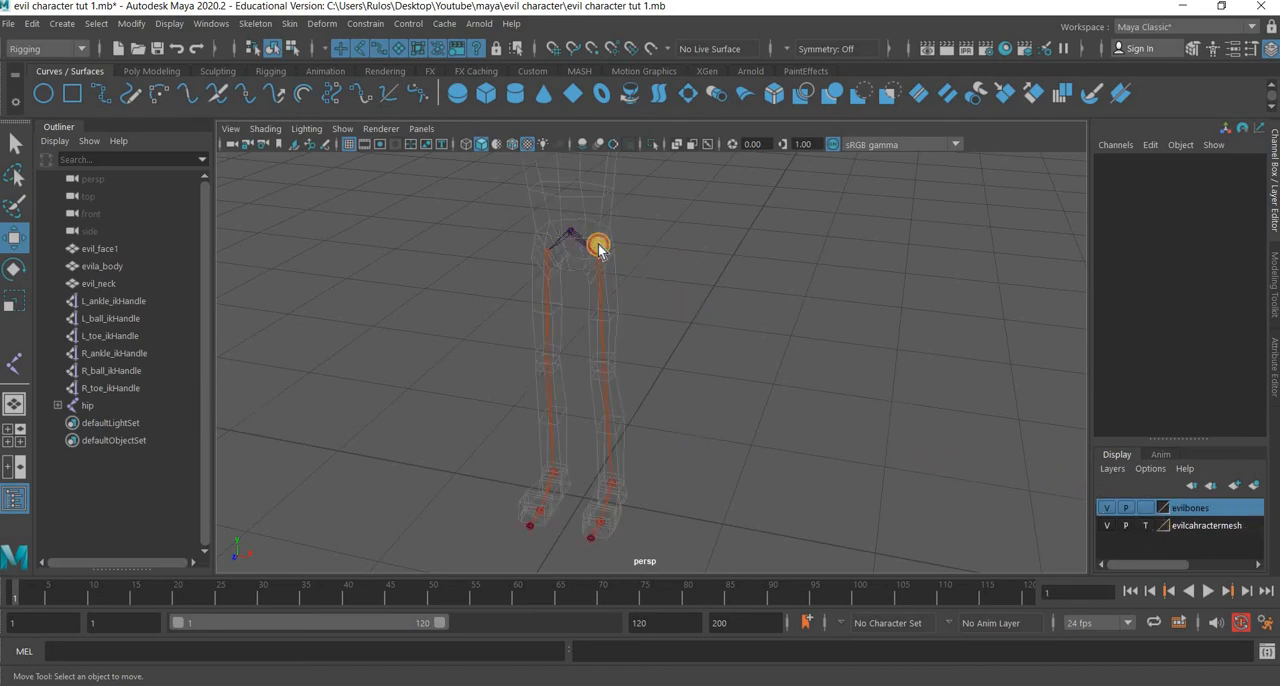
{"action": "left_click", "coordinate": [570, 232]}
{"action": "left_click", "coordinate": [1146, 529]}
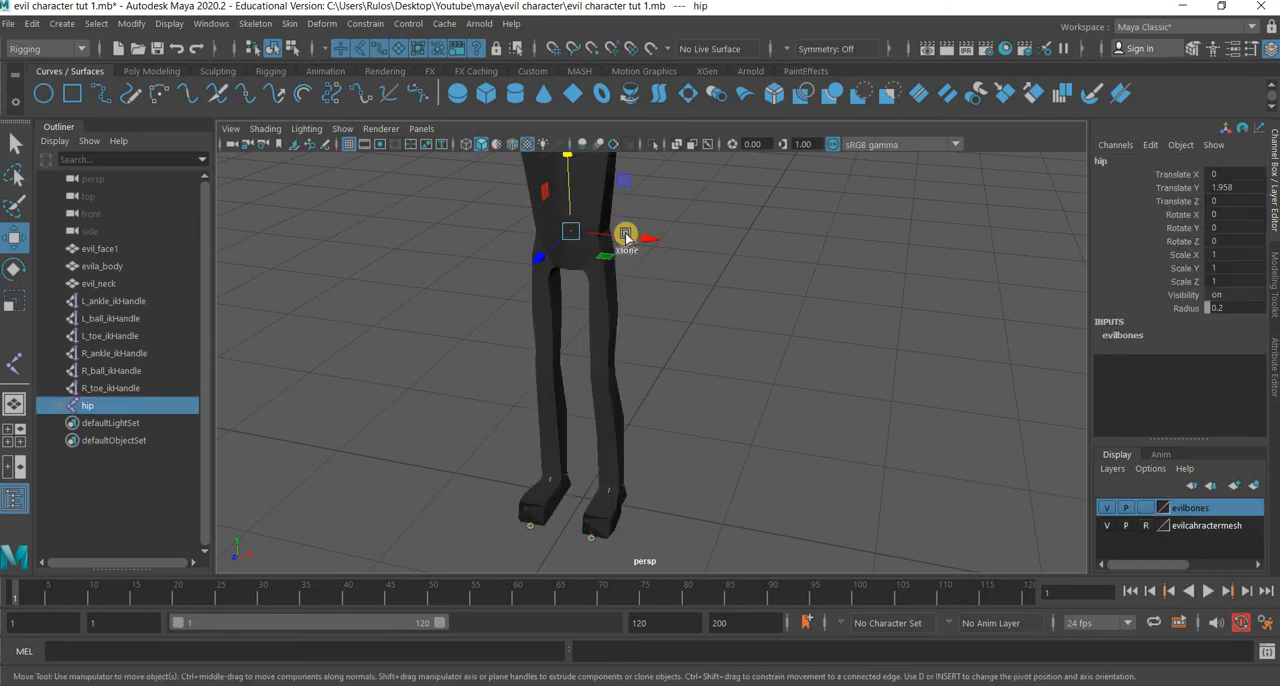
{"action": "left_click", "coordinate": [1147, 527]}
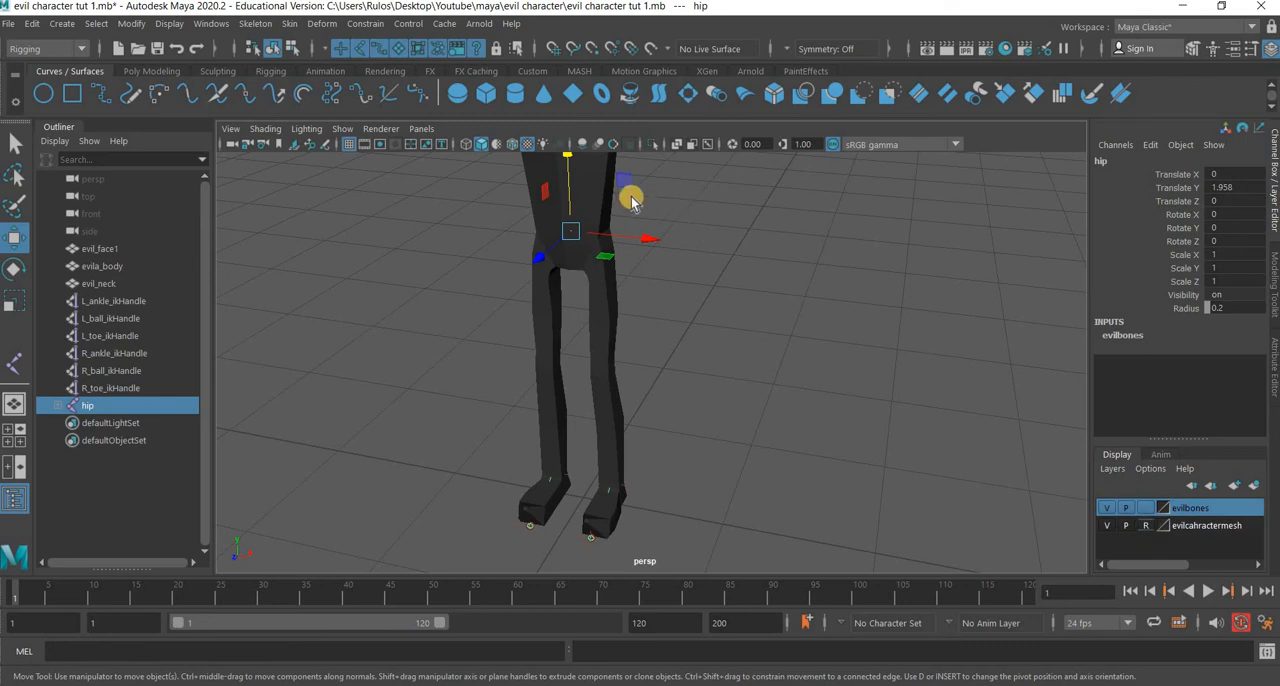
{"action": "left_click", "coordinate": [528, 174], "text": "shift"}
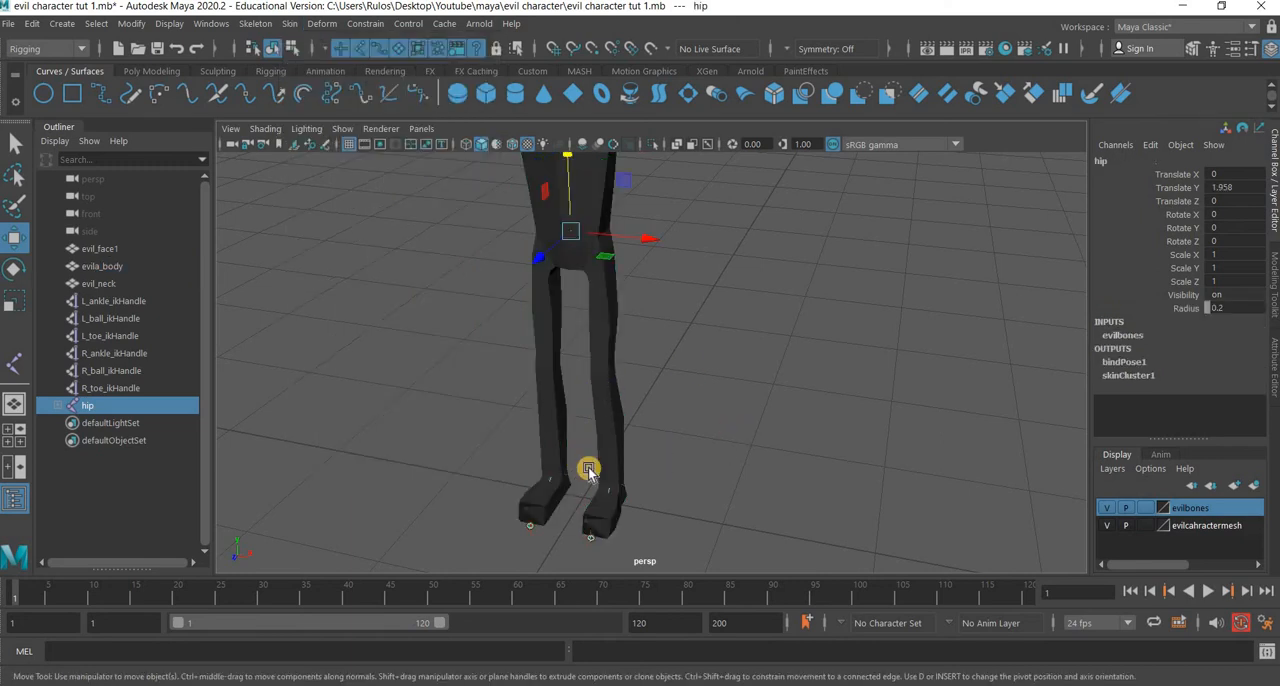
With the mesh layer templated, test the binding by moving the hip joint down to about Y 1.19, and undo the move.
{"action": "middle_click_drag", "start_coordinate": [582, 484], "coordinate": [558, 585], "text": "alt"}
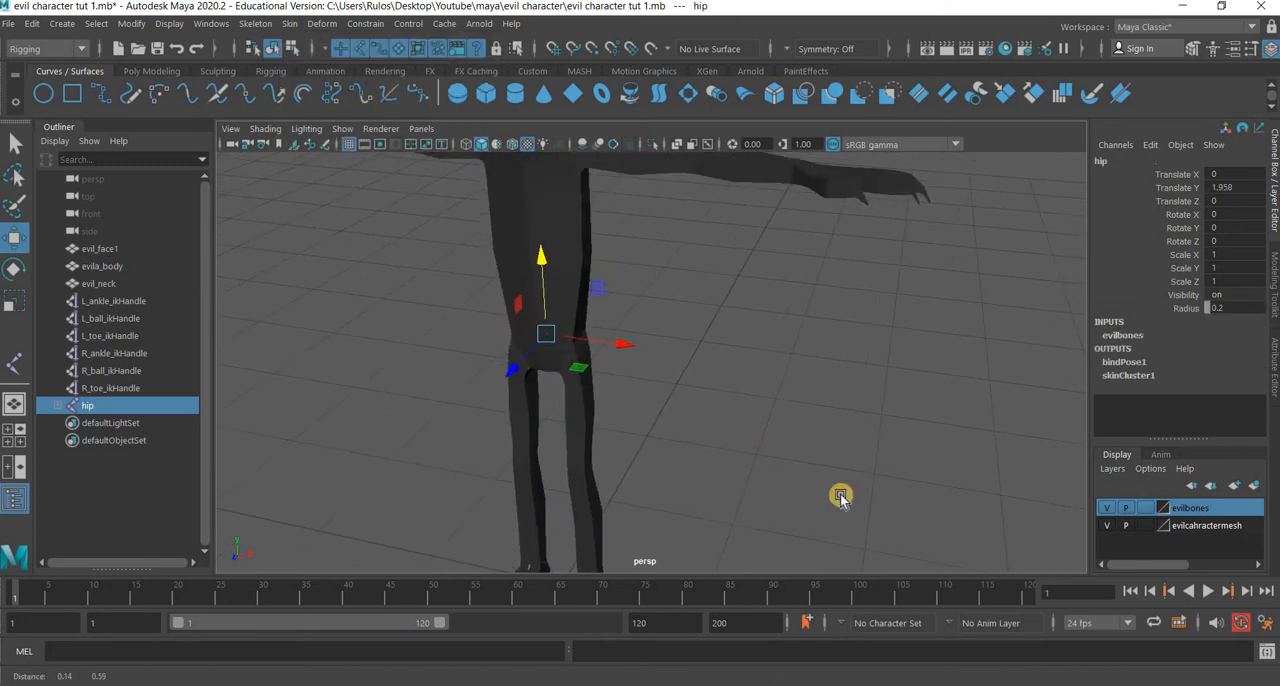
{"action": "left_click", "coordinate": [1145, 525]}
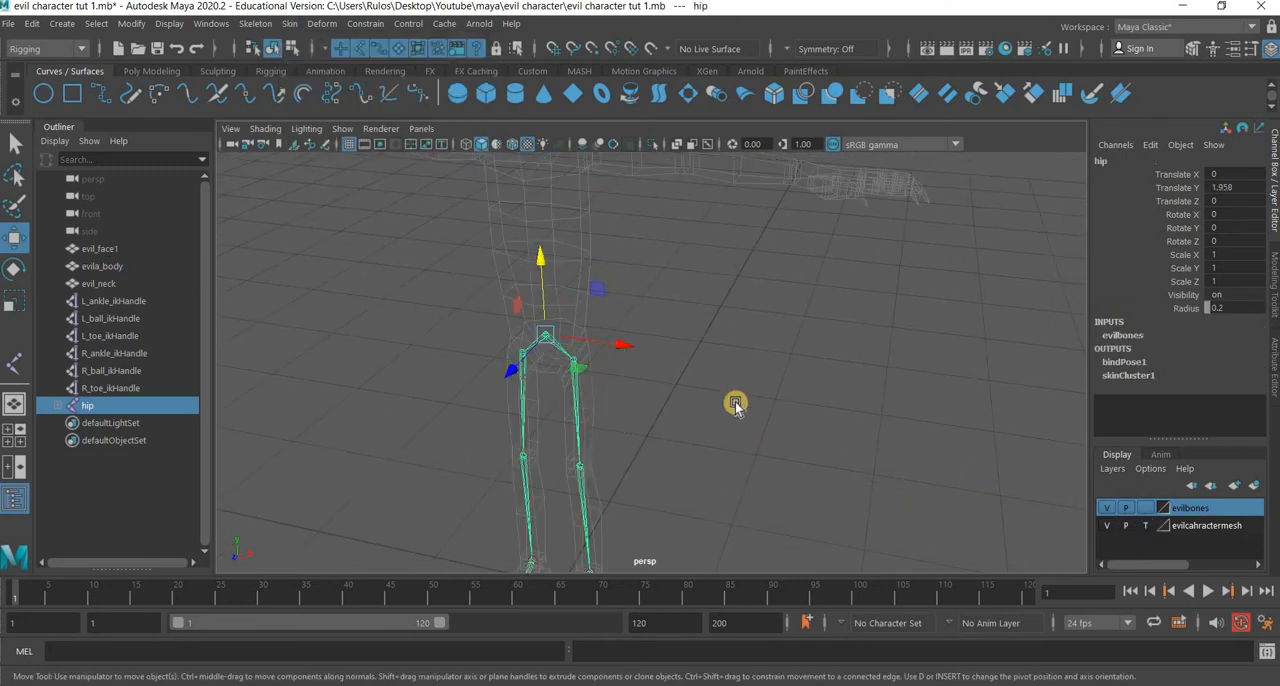
{"action": "left_click", "coordinate": [564, 342]}
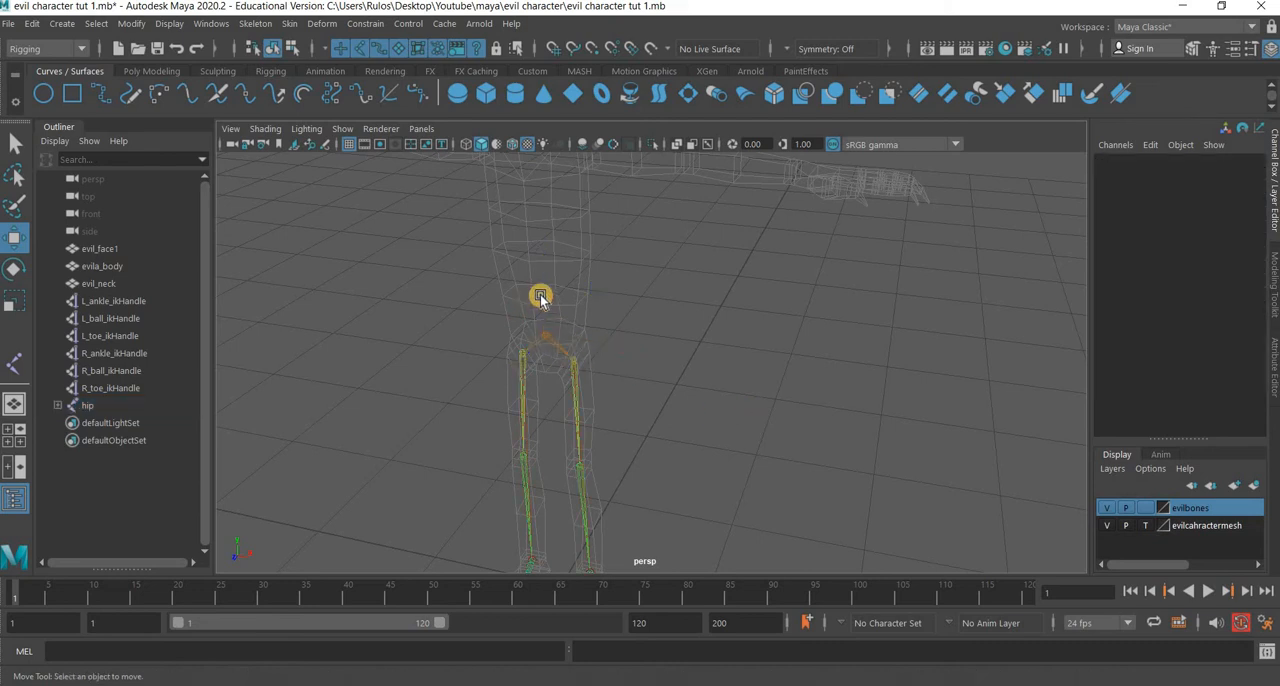
{"action": "middle_click_drag", "start_coordinate": [573, 375], "coordinate": [598, 404]}
{"action": "key", "text": "ctrl+z"}
With the mesh layer shown shaded as Reference, test the body's deformation by moving the hip joint down to about Y 1.1, undoing each move.
{"action": "left_click", "coordinate": [1145, 525]}
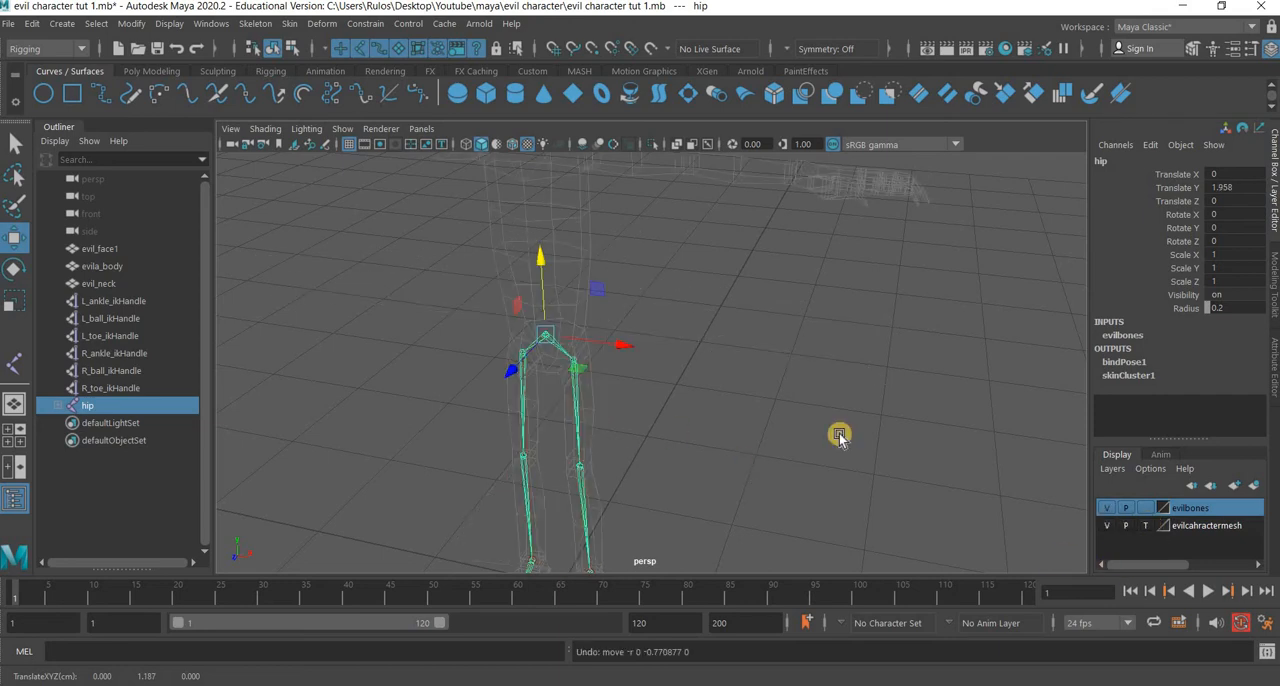
{"action": "scroll", "coordinate": [560, 293], "scroll_direction": "down", "scroll_amount": 5}
{"action": "middle_click_drag", "start_coordinate": [586, 300], "coordinate": [716, 409]}
{"action": "key", "text": "ctrl+z"}
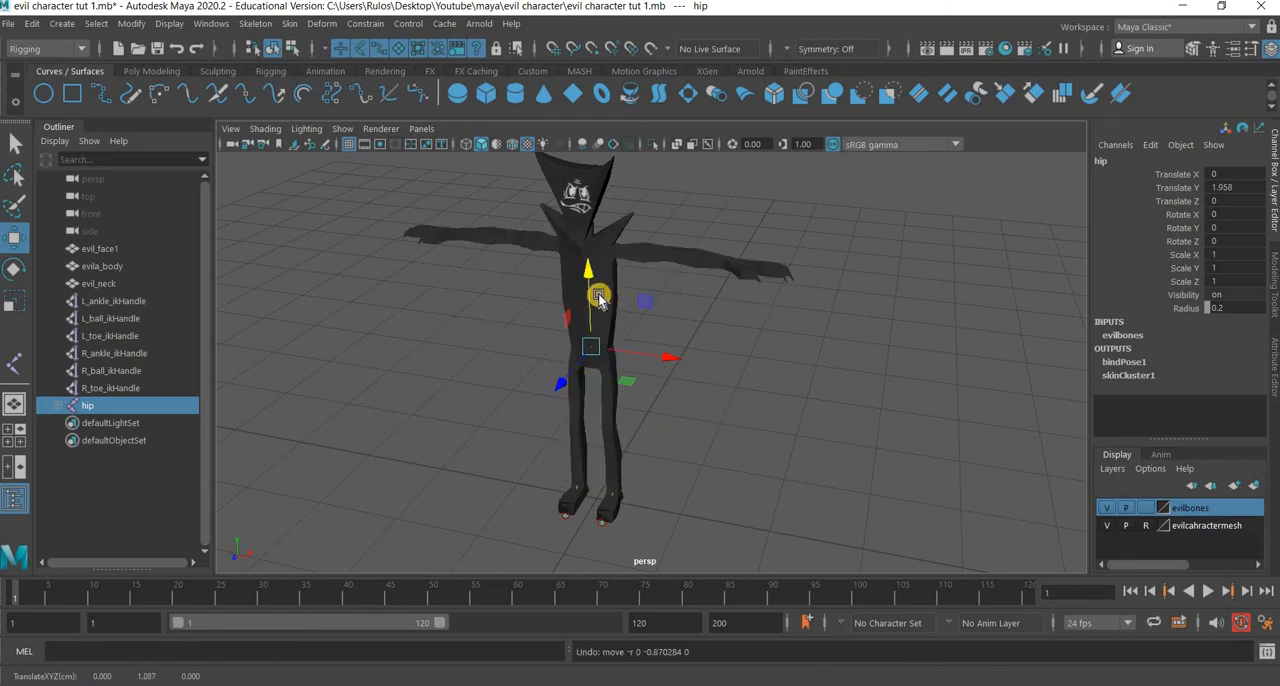
{"action": "middle_click_drag", "start_coordinate": [609, 363], "coordinate": [706, 436]}
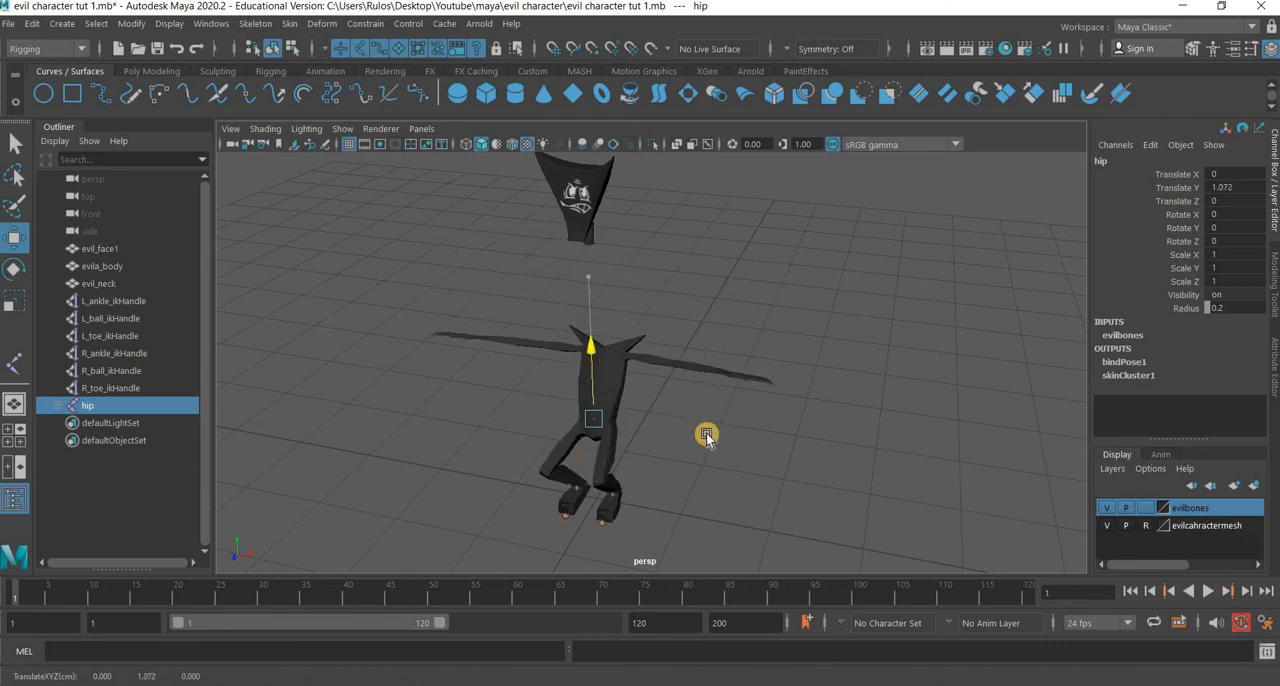
{"action": "key", "text": "ctrl+z"}
Make the mesh layer selectable in wireframe display and parent evil_face1 and evil_neck to the hip joint.
{"action": "left_click_drag", "start_coordinate": [671, 462], "coordinate": [691, 465], "text": "alt"}
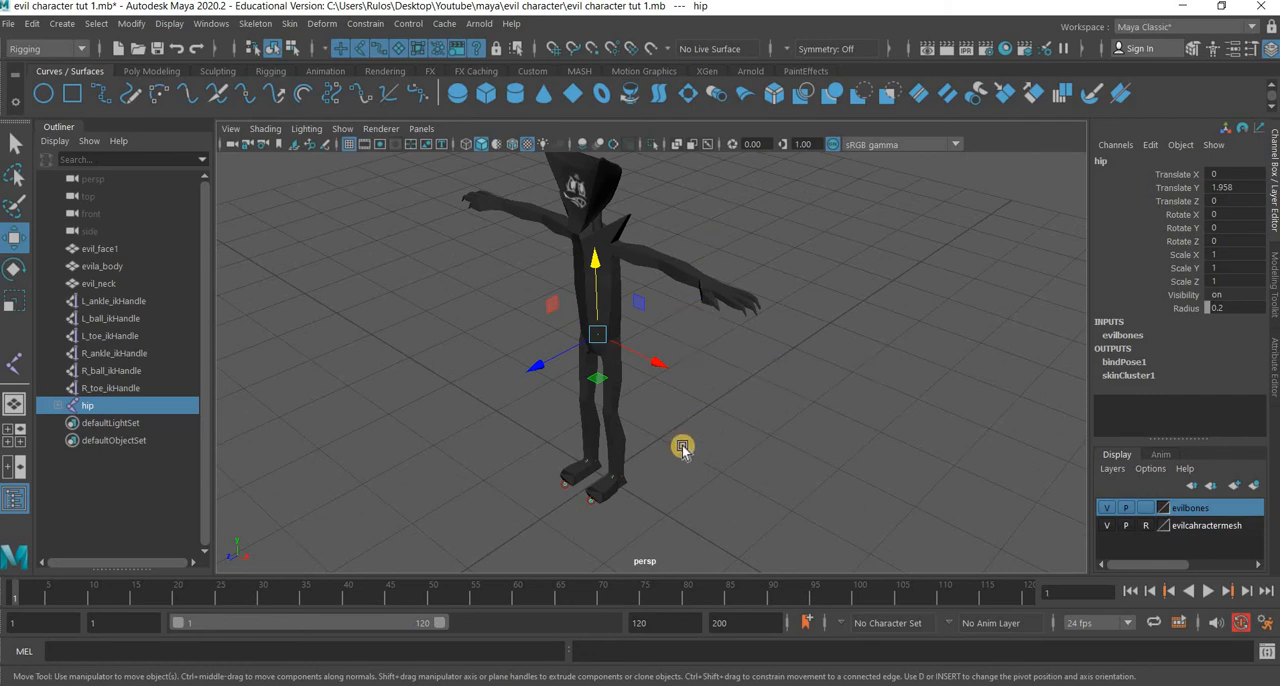
{"action": "middle_click_drag", "start_coordinate": [683, 446], "coordinate": [682, 516], "text": "alt"}
{"action": "scroll", "coordinate": [734, 454], "scroll_direction": "up", "scroll_amount": 3}
{"action": "left_click", "coordinate": [1142, 526]}
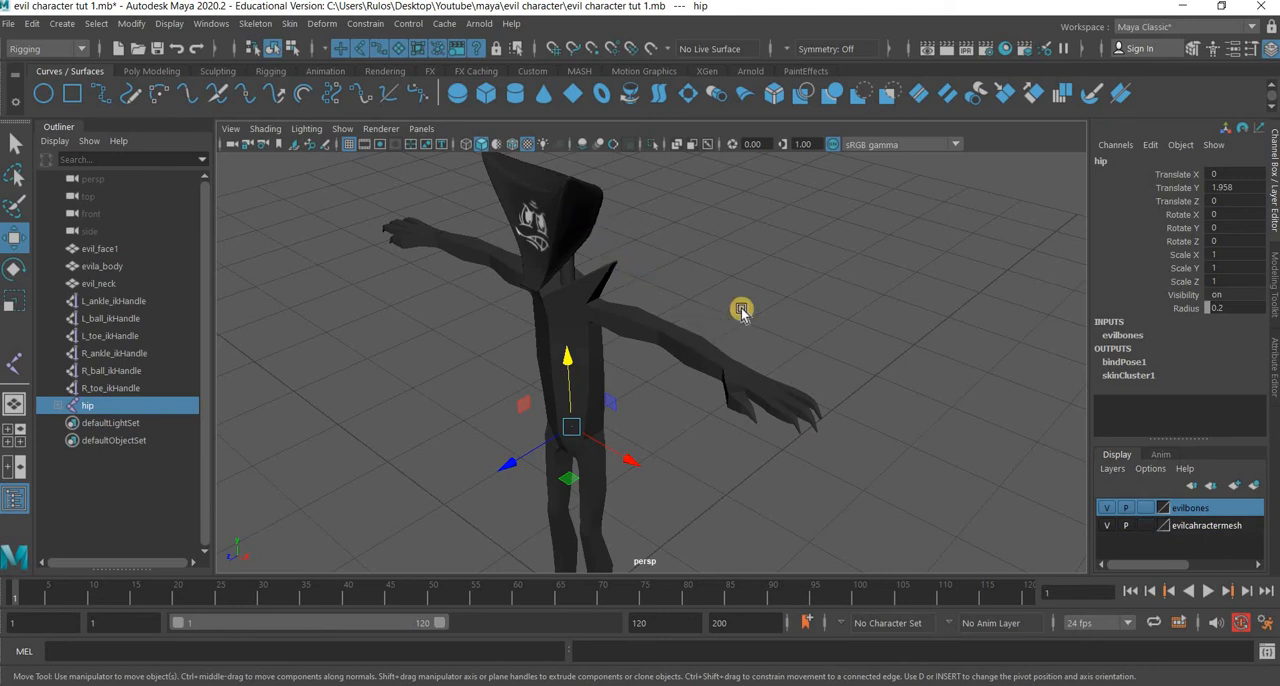
{"action": "key", "text": "4"}
{"action": "key", "text": "ctrl+z"}
{"action": "key", "text": "ctrl+z"}
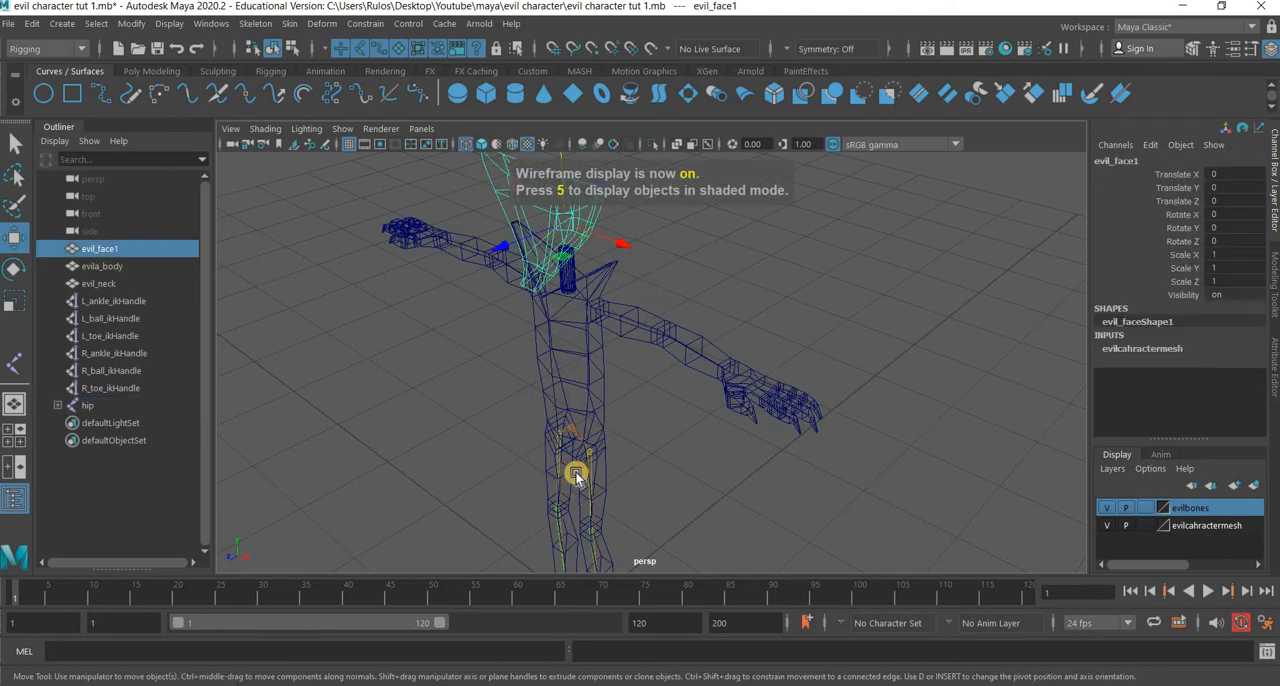
{"action": "scroll", "coordinate": [572, 496], "scroll_direction": "up", "scroll_amount": 5}
{"action": "left_click", "coordinate": [518, 473], "text": "shift"}
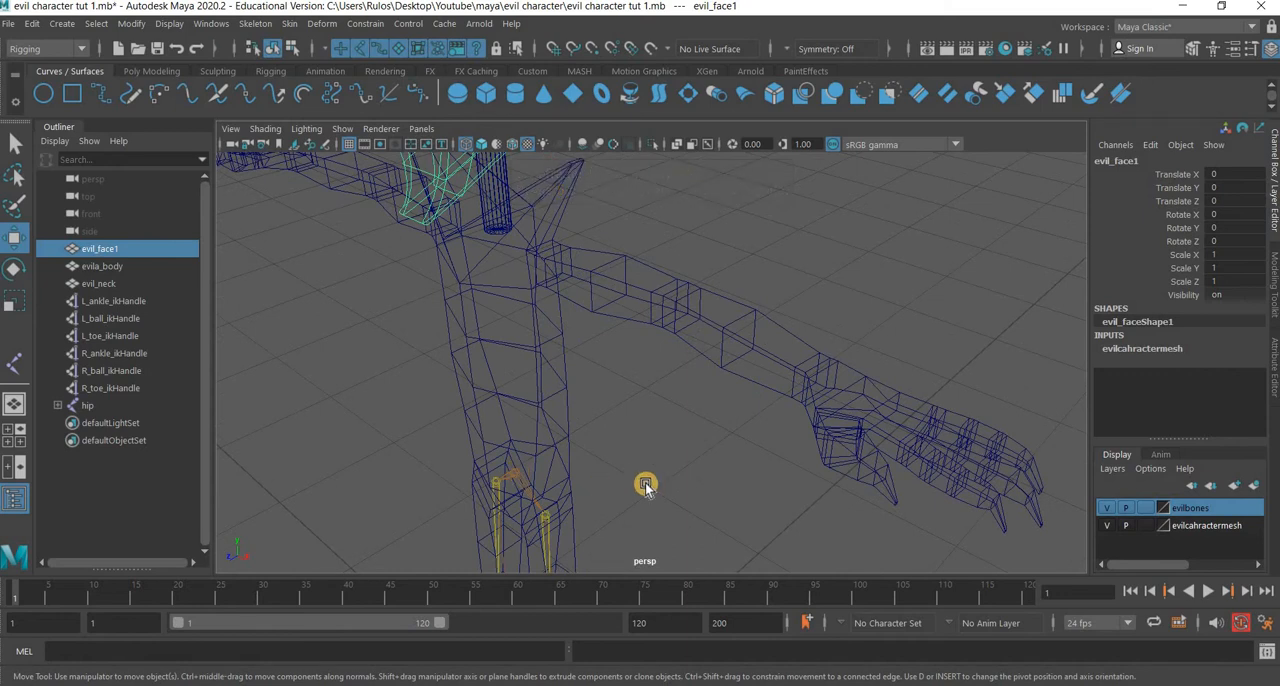
{"action": "key", "text": "p"}
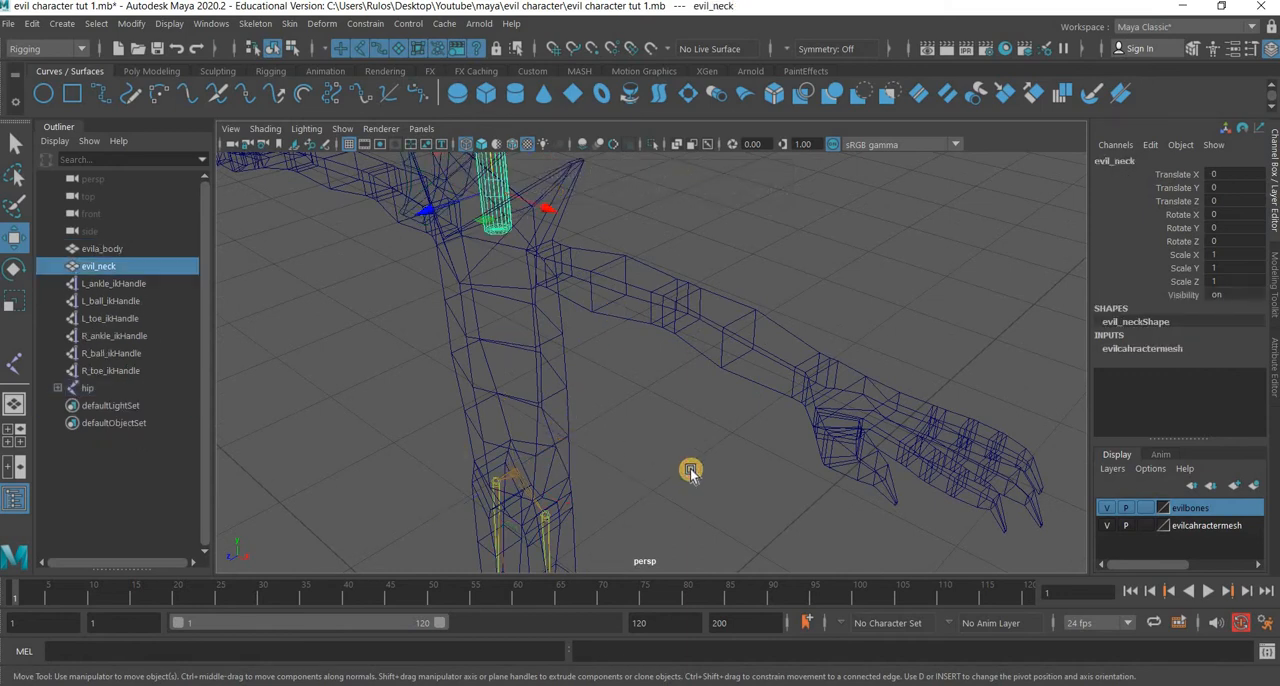
{"action": "key", "text": "p"}
Test the head and neck parenting by moving the hip joint down to about Y 1.49, and undo the move.
{"action": "left_click", "coordinate": [544, 460]}
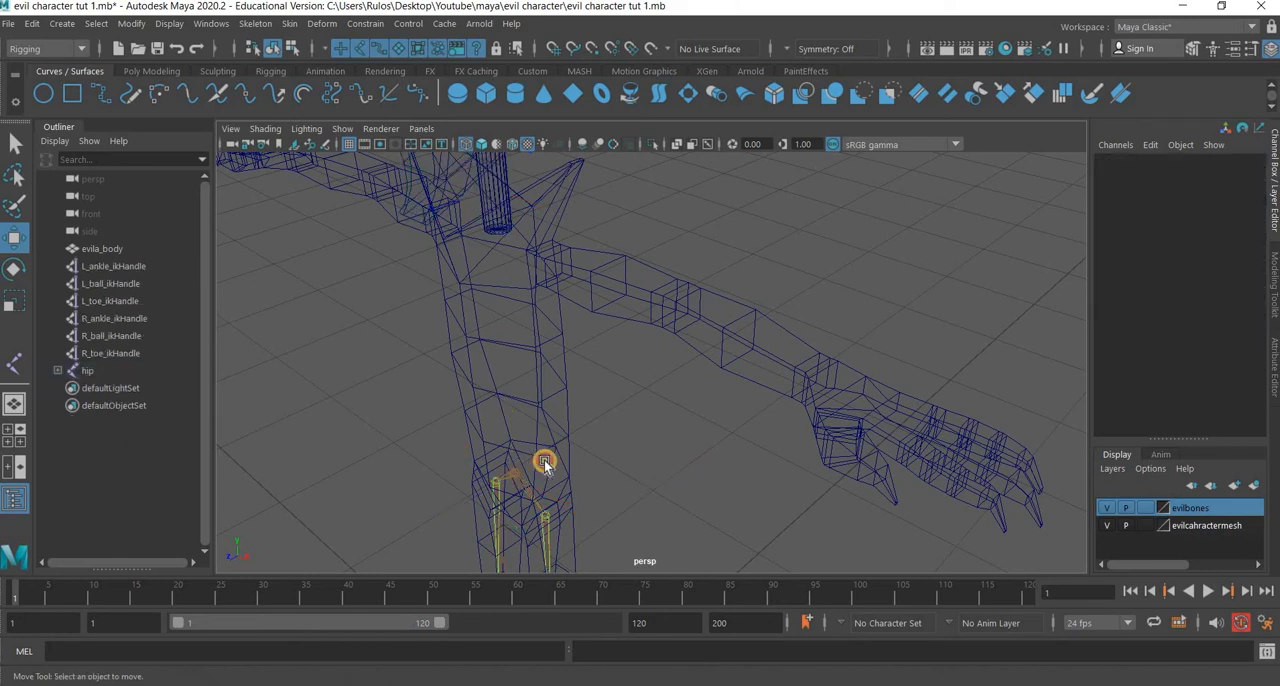
{"action": "left_click", "coordinate": [526, 482]}
{"action": "left_click_drag", "start_coordinate": [526, 482], "coordinate": [618, 367]}
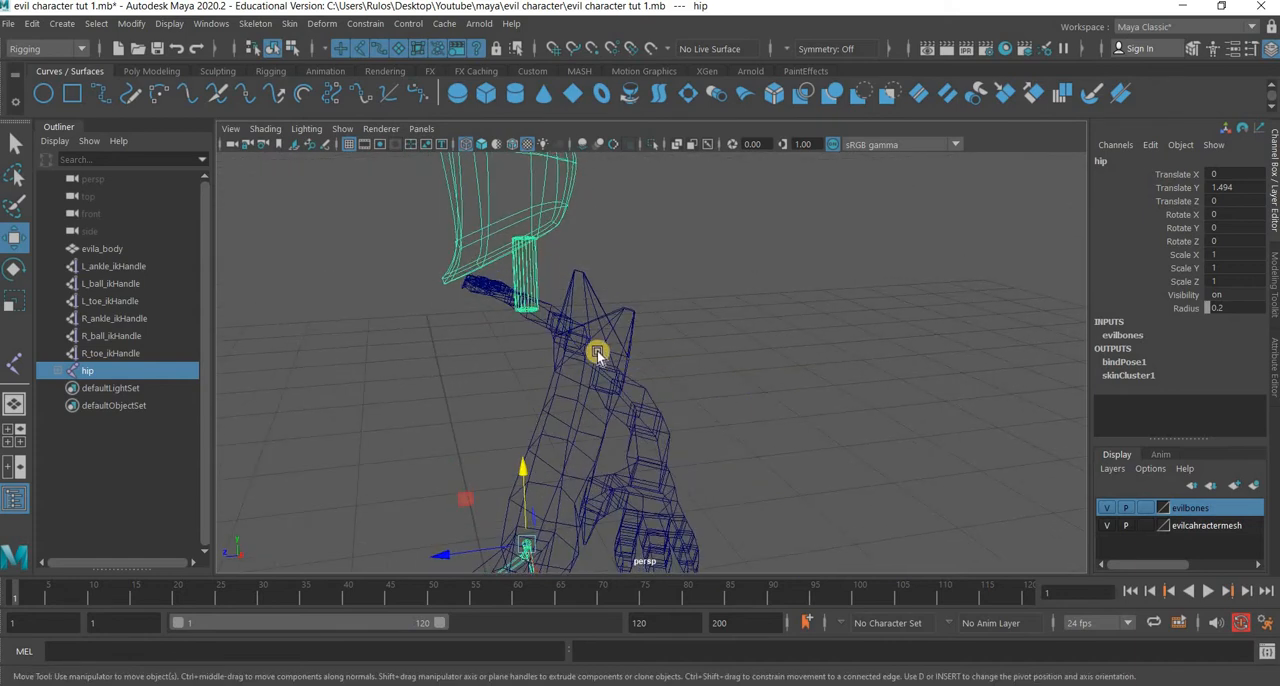
{"action": "key", "text": "ctrl+z"}
In the front view, select the body mesh's vertices above the waist line, including the torso, collar, arms and hands.
{"action": "left_click", "coordinate": [518, 466]}
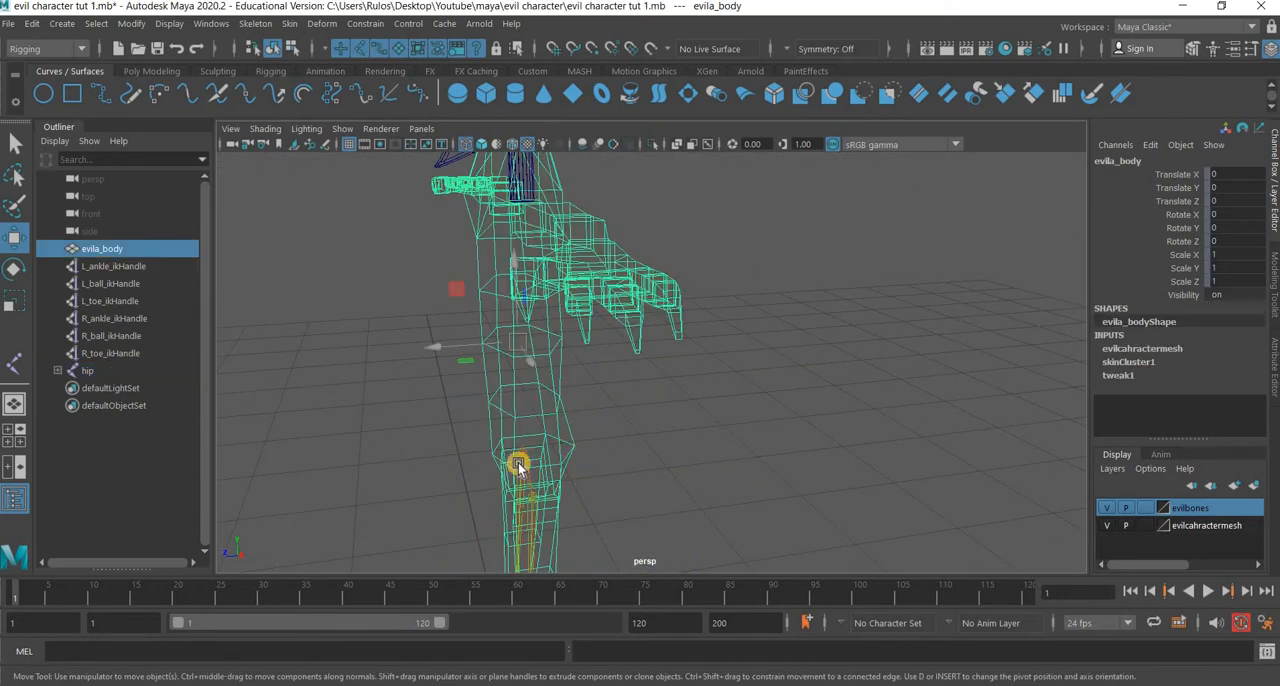
{"action": "key", "text": "space"}
{"action": "key", "text": "space"}
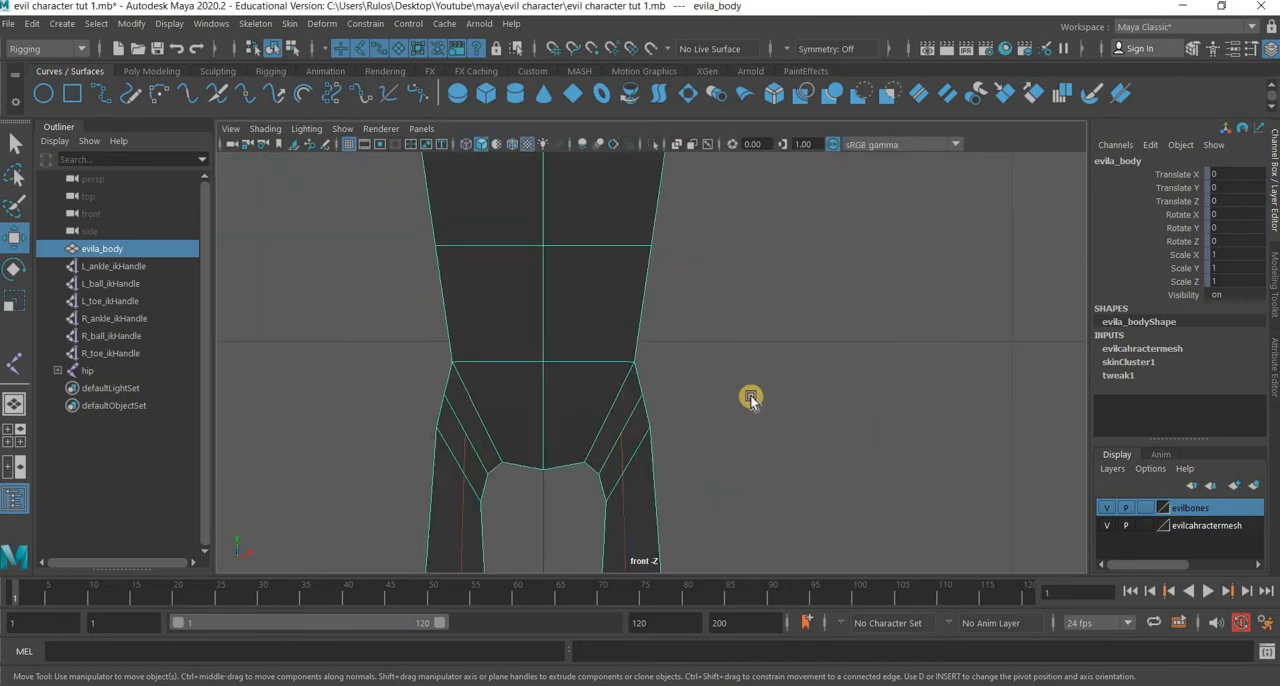
{"action": "scroll", "coordinate": [750, 397], "scroll_direction": "down", "scroll_amount": 3}
{"action": "scroll", "coordinate": [748, 397], "scroll_direction": "up", "scroll_amount": 5}
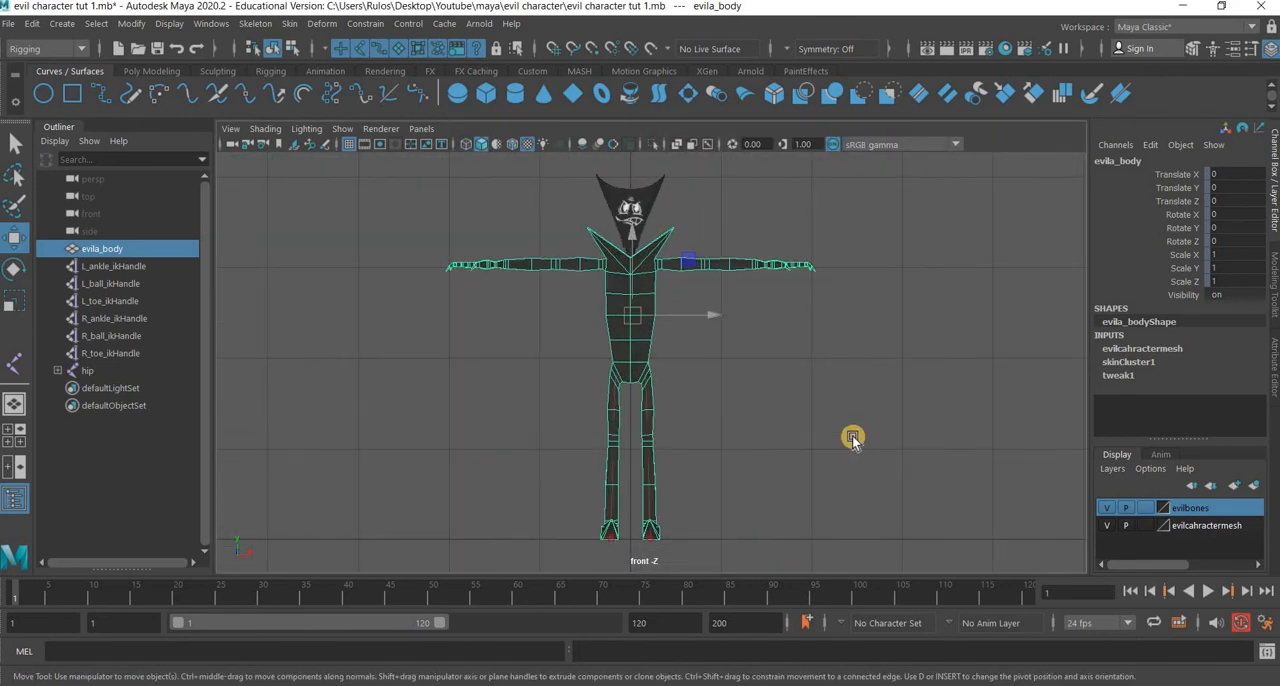
{"action": "scroll", "coordinate": [800, 362], "scroll_direction": "up", "scroll_amount": 2}
{"action": "right_click_drag", "start_coordinate": [805, 226], "coordinate": [1066, 186]}
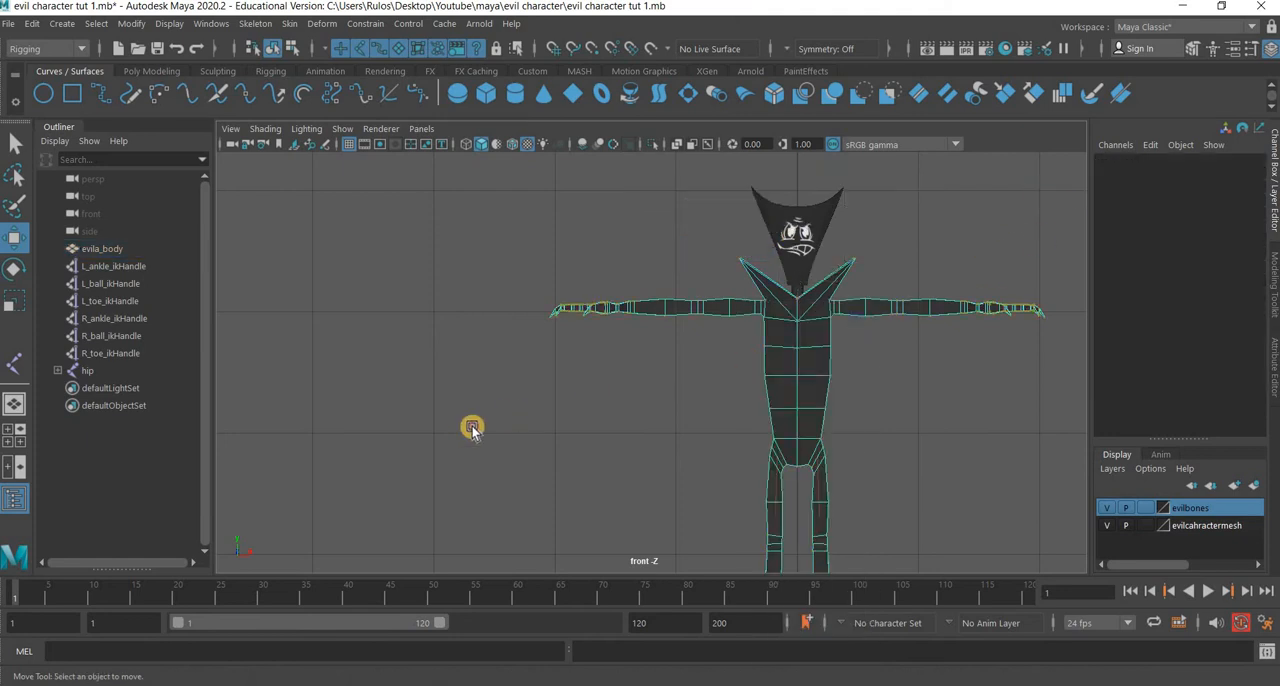
{"action": "left_click_drag", "start_coordinate": [472, 428], "coordinate": [463, 431]}
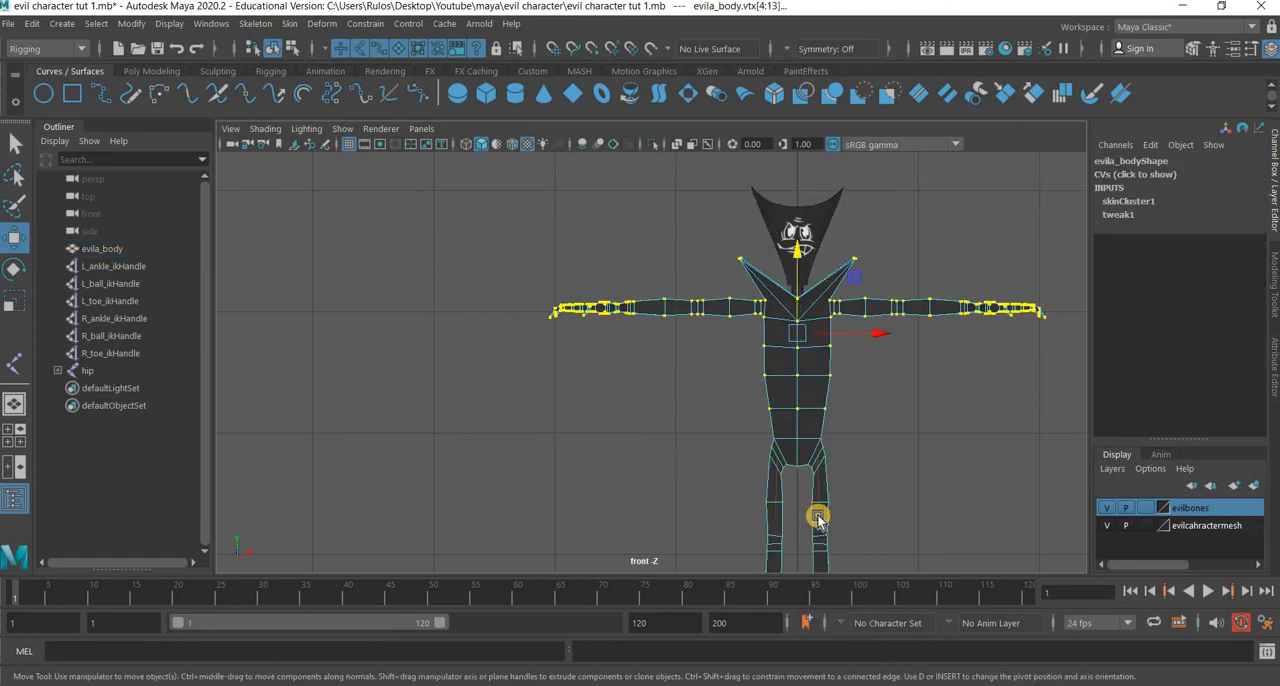
{"action": "scroll", "coordinate": [864, 486], "scroll_direction": "up", "scroll_amount": 3}
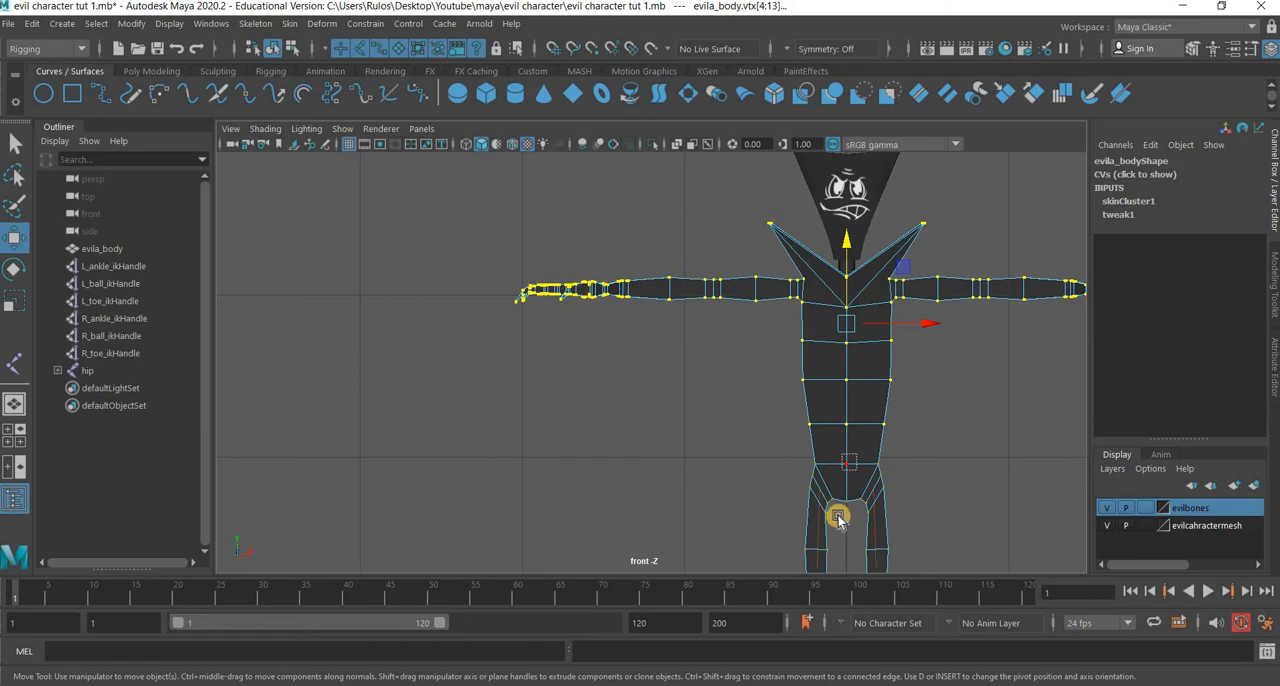
Hide the joints and IK handles in the front view and add the waist line's center vertex to the selection.
{"action": "left_click", "coordinate": [844, 470]}
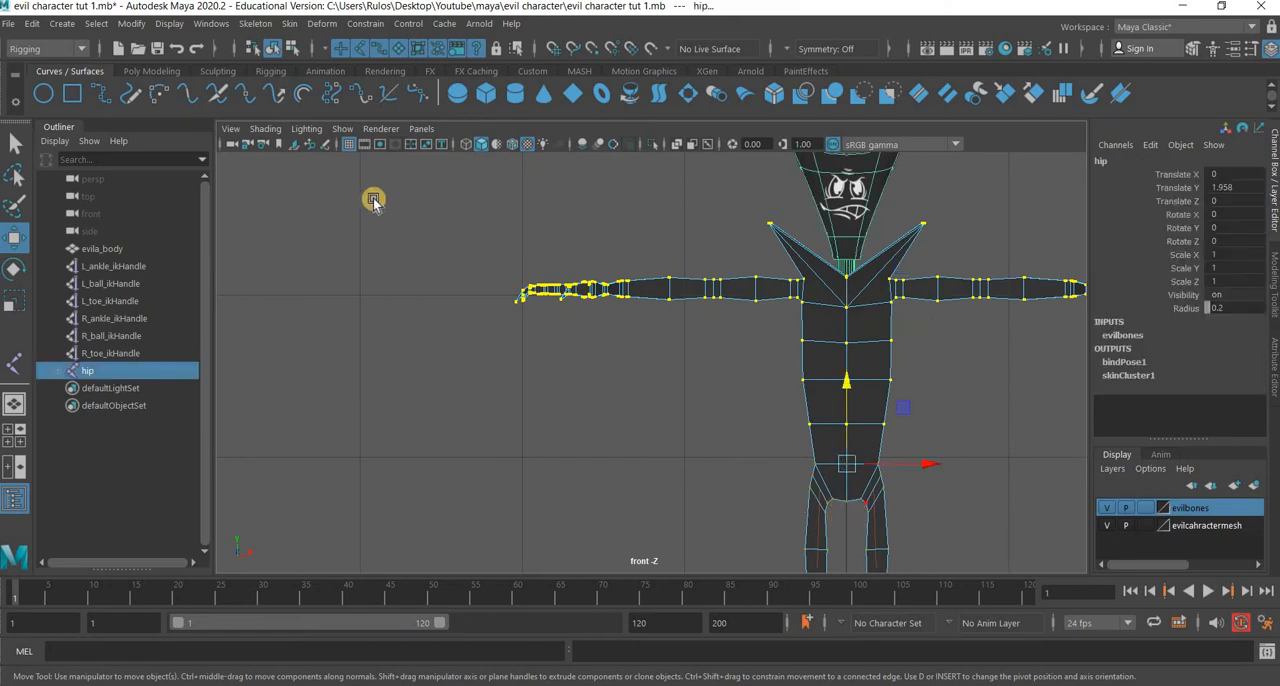
{"action": "left_click", "coordinate": [342, 128]}
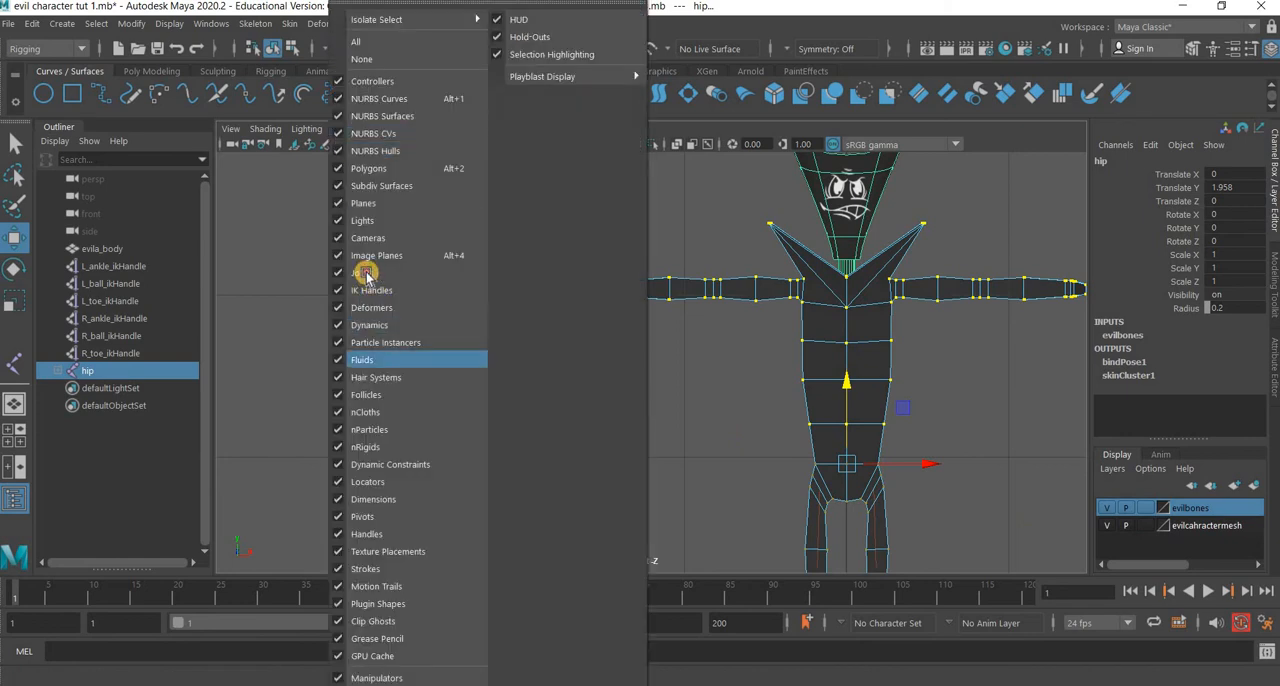
{"action": "left_click", "coordinate": [362, 273]}
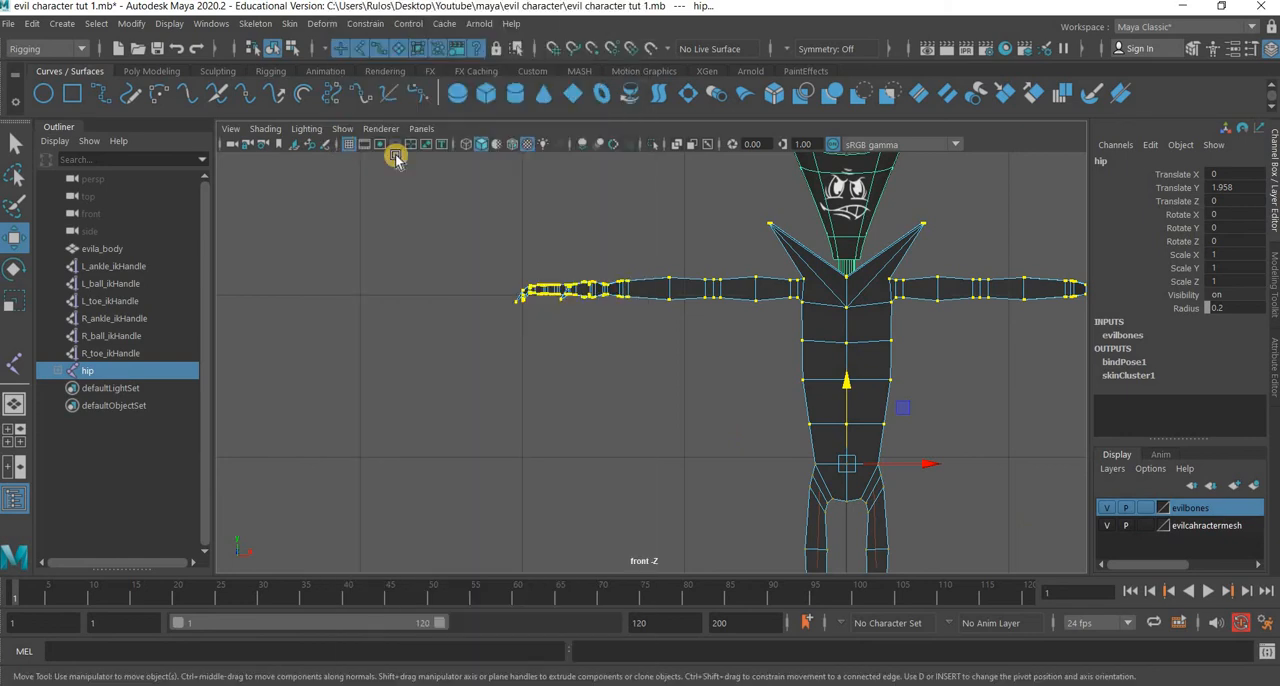
{"action": "left_click", "coordinate": [346, 128]}
{"action": "left_click", "coordinate": [394, 290]}
{"action": "left_click", "coordinate": [886, 466]}
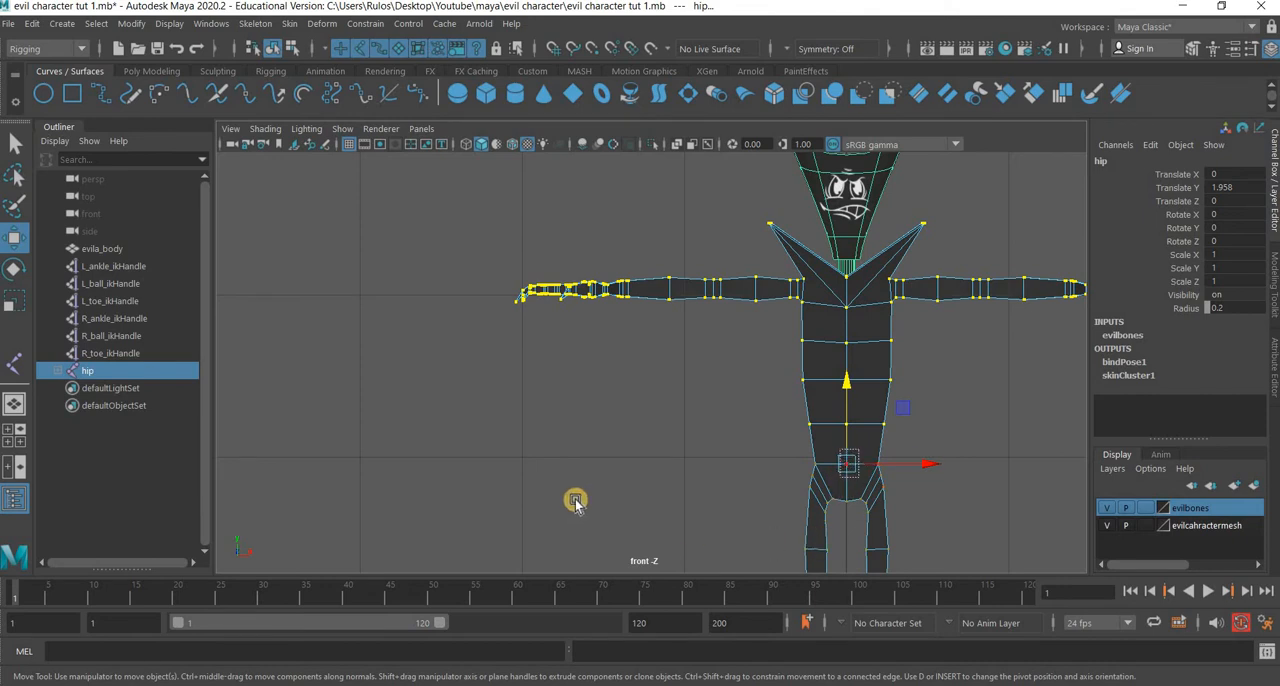
{"action": "key", "text": "ctrl+z"}
Show the joints and IK handles again in the front view.
{"action": "left_click", "coordinate": [342, 133]}
{"action": "left_click", "coordinate": [394, 276]}
{"action": "left_click", "coordinate": [343, 133]}
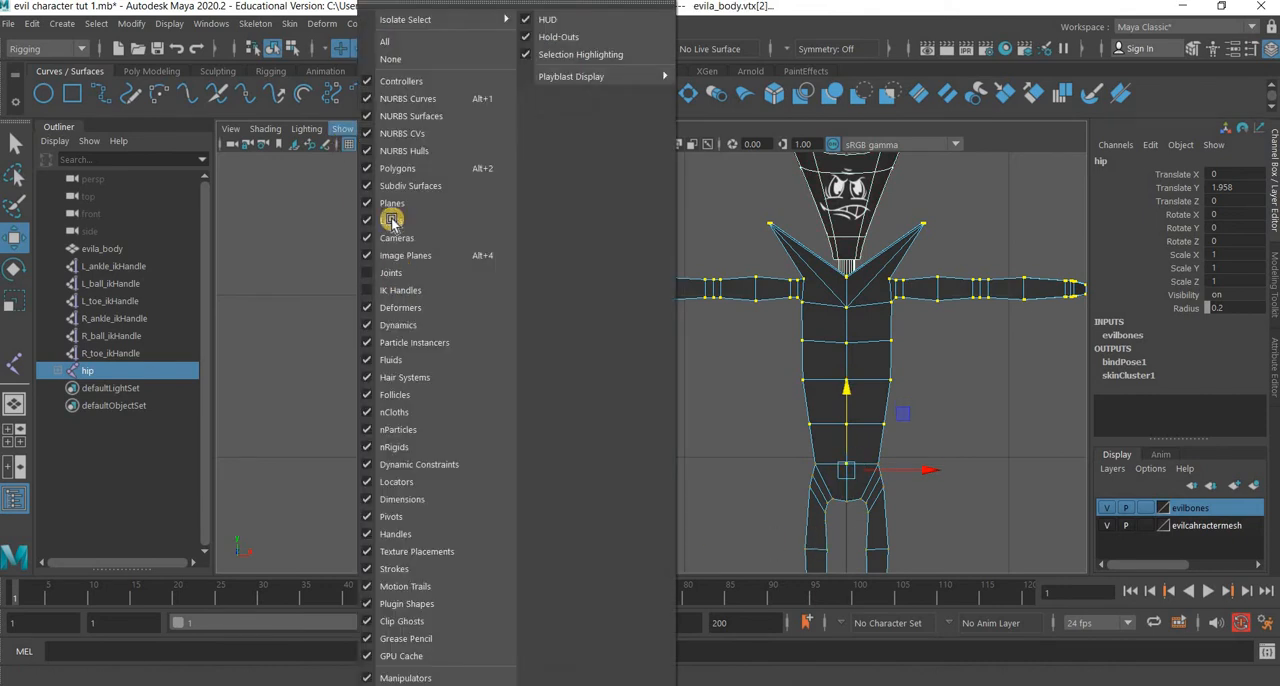
{"action": "left_click", "coordinate": [391, 273]}
{"action": "left_click", "coordinate": [348, 130]}
{"action": "left_click", "coordinate": [388, 281]}
{"action": "left_click", "coordinate": [345, 130]}
{"action": "left_click", "coordinate": [404, 290]}
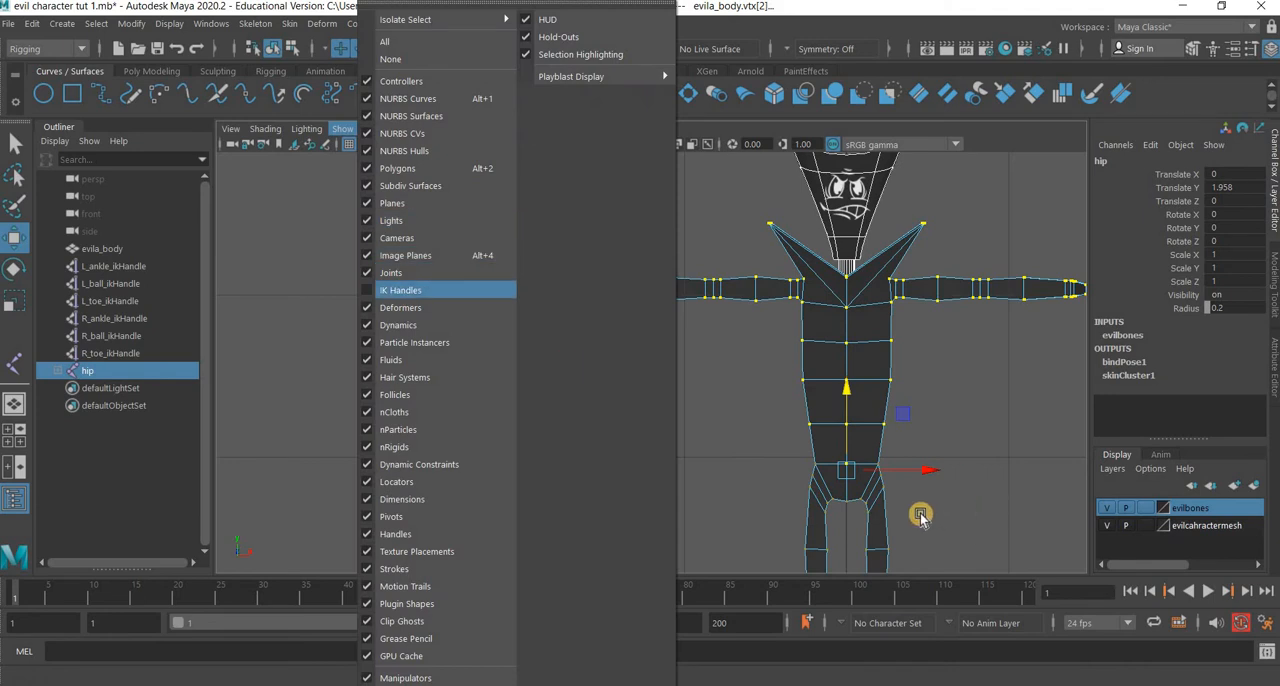
In the Component Editor's Smooth Skins weights, set the hip influence to 1 for all selected upper-body vertices.
{"action": "key", "text": "space"}
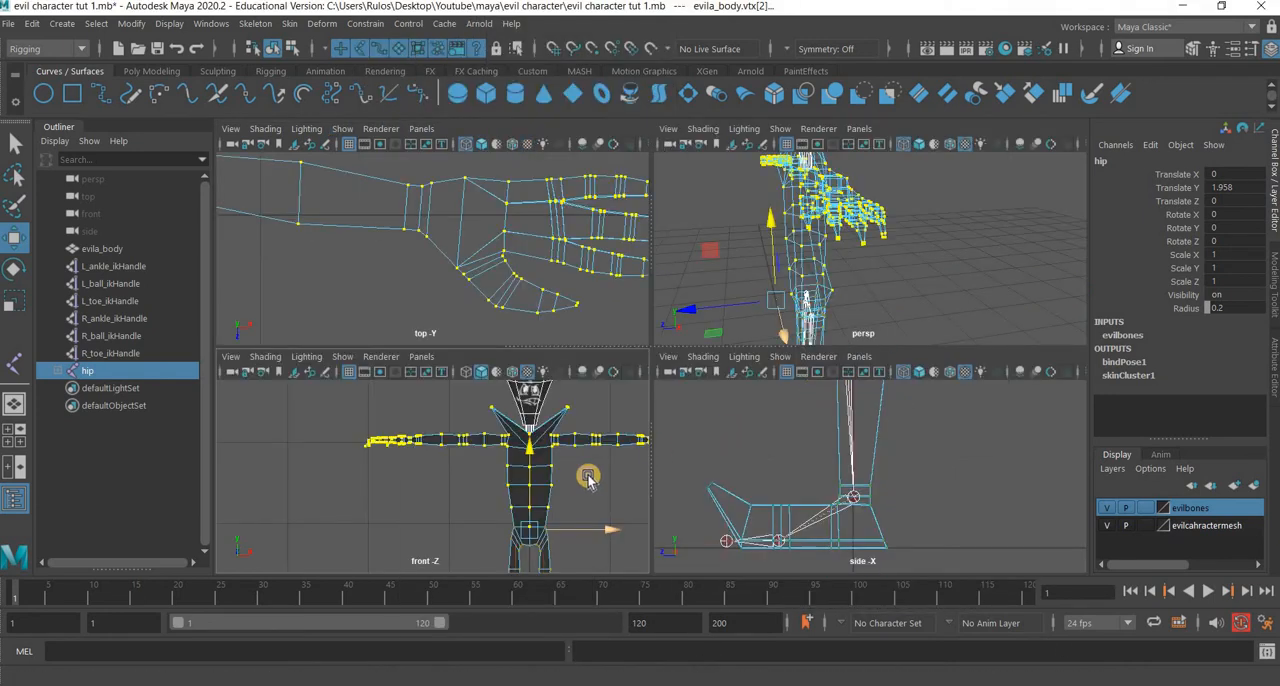
{"action": "key", "text": "space"}
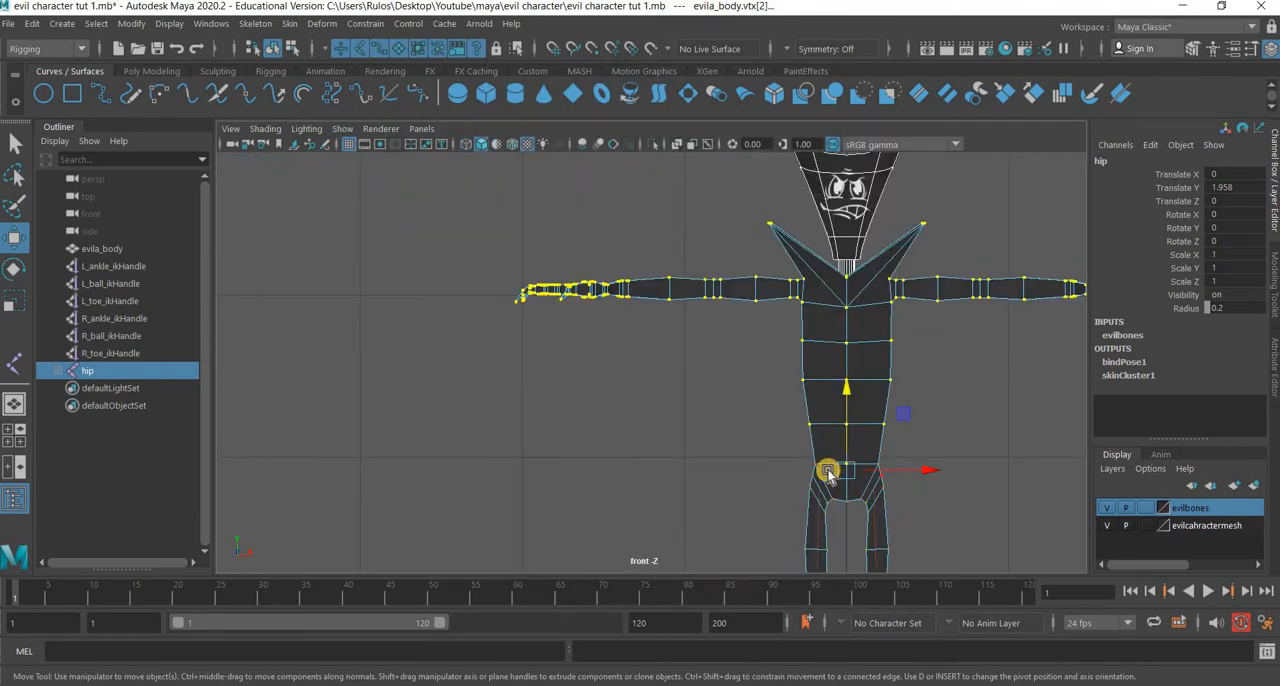
{"action": "left_click", "coordinate": [211, 23]}
{"action": "mouse_move", "coordinate": [279, 86]}
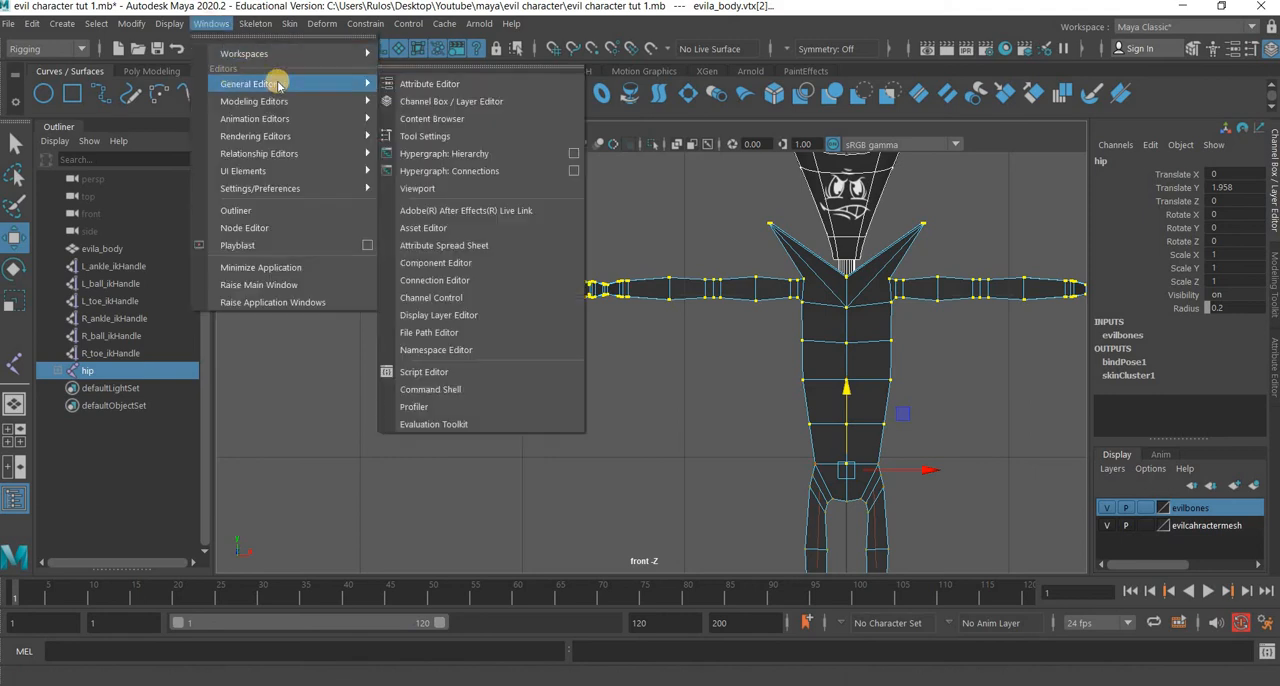
{"action": "left_click", "coordinate": [450, 262]}
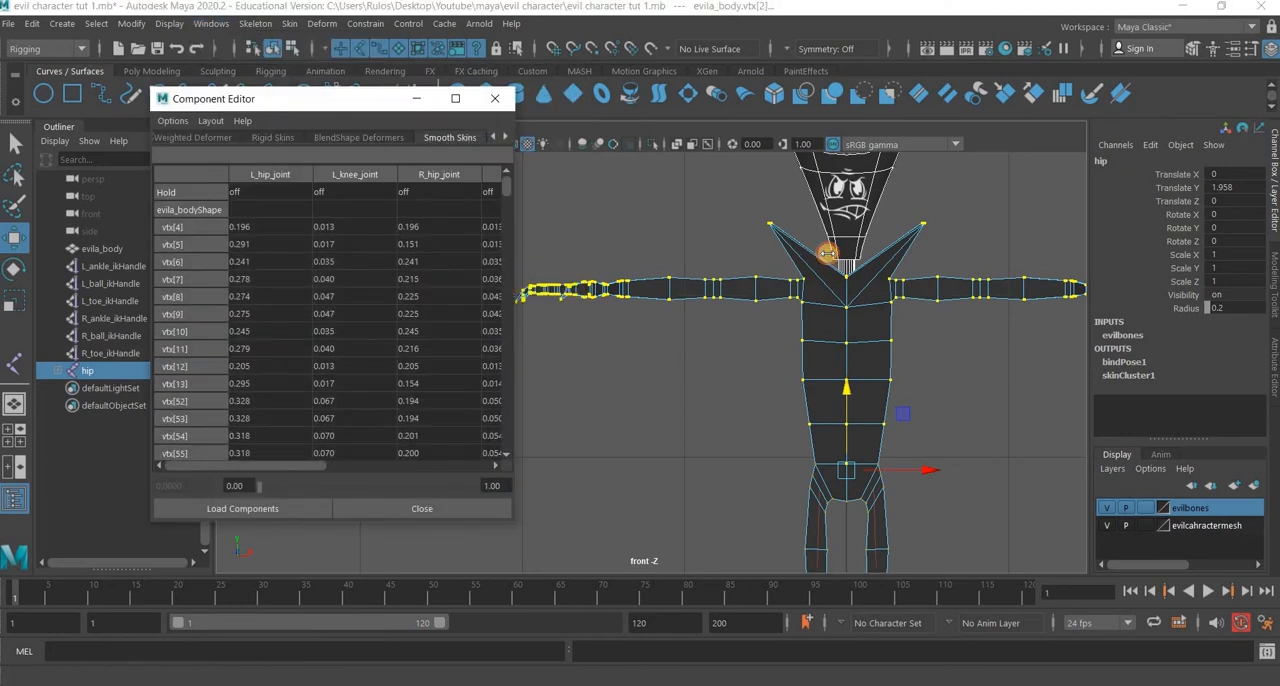
{"action": "left_click_drag", "start_coordinate": [826, 254], "coordinate": [822, 254]}
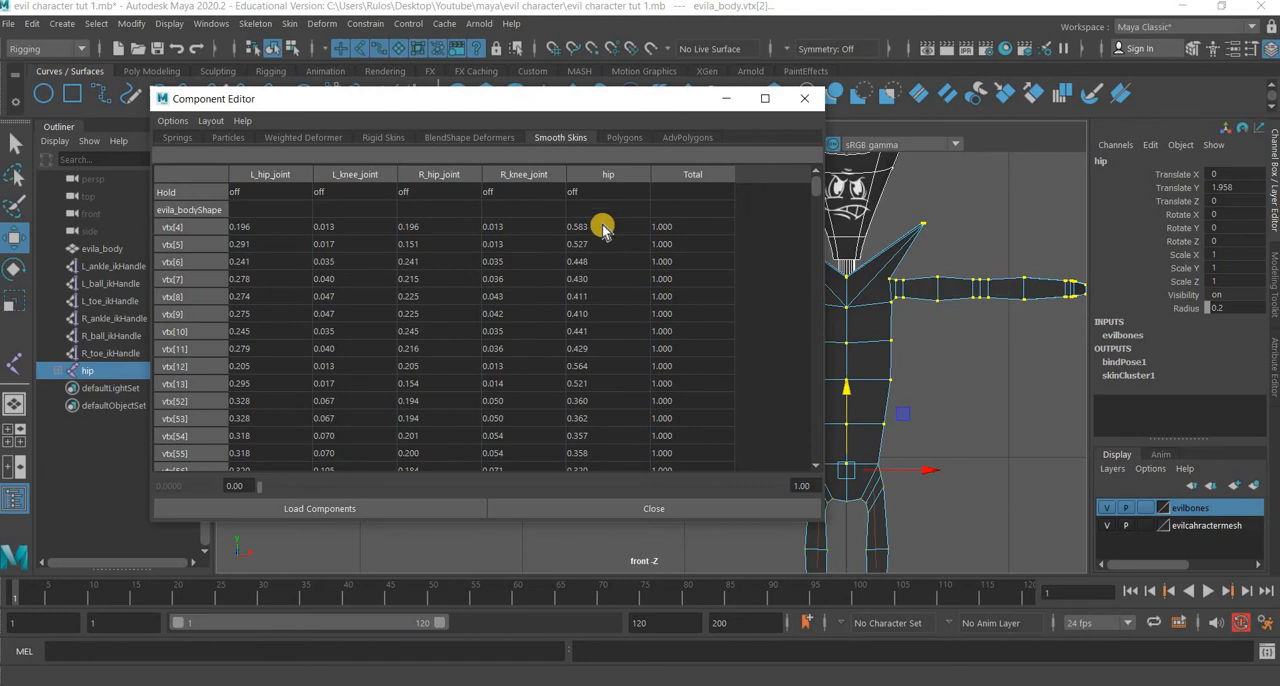
{"action": "left_click_drag", "start_coordinate": [603, 228], "coordinate": [615, 597]}
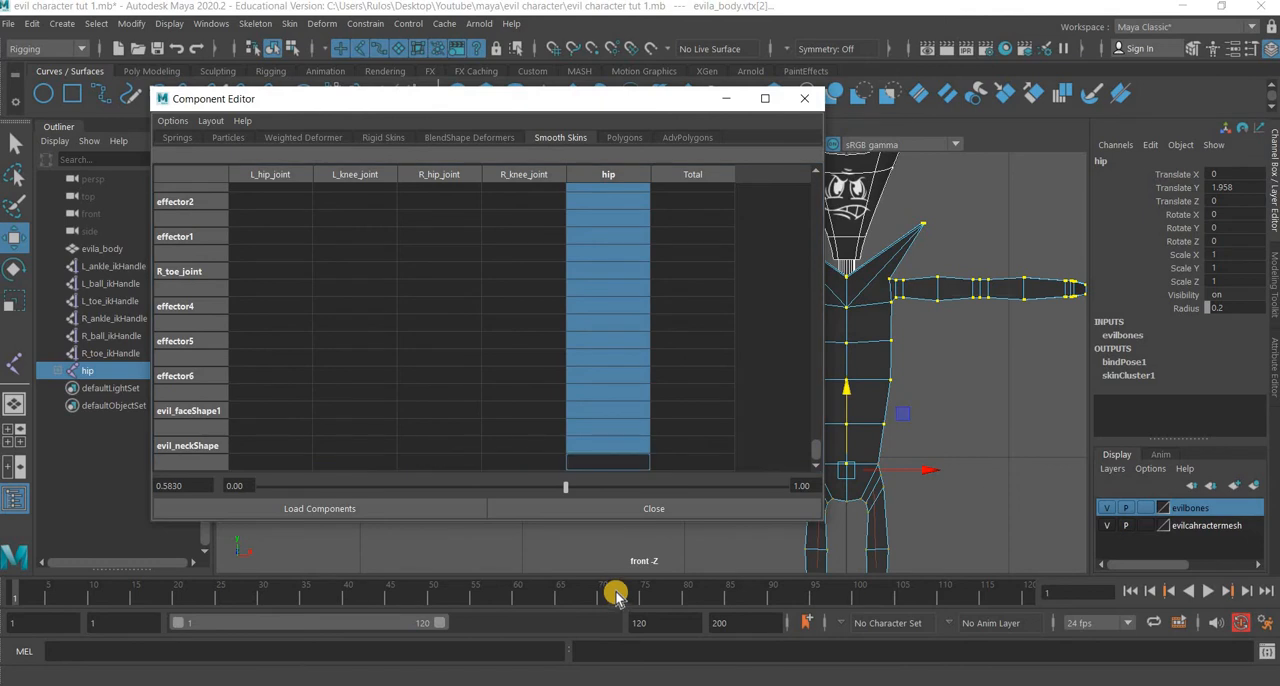
{"action": "type", "text": "1"}
{"action": "key", "text": "Return"}
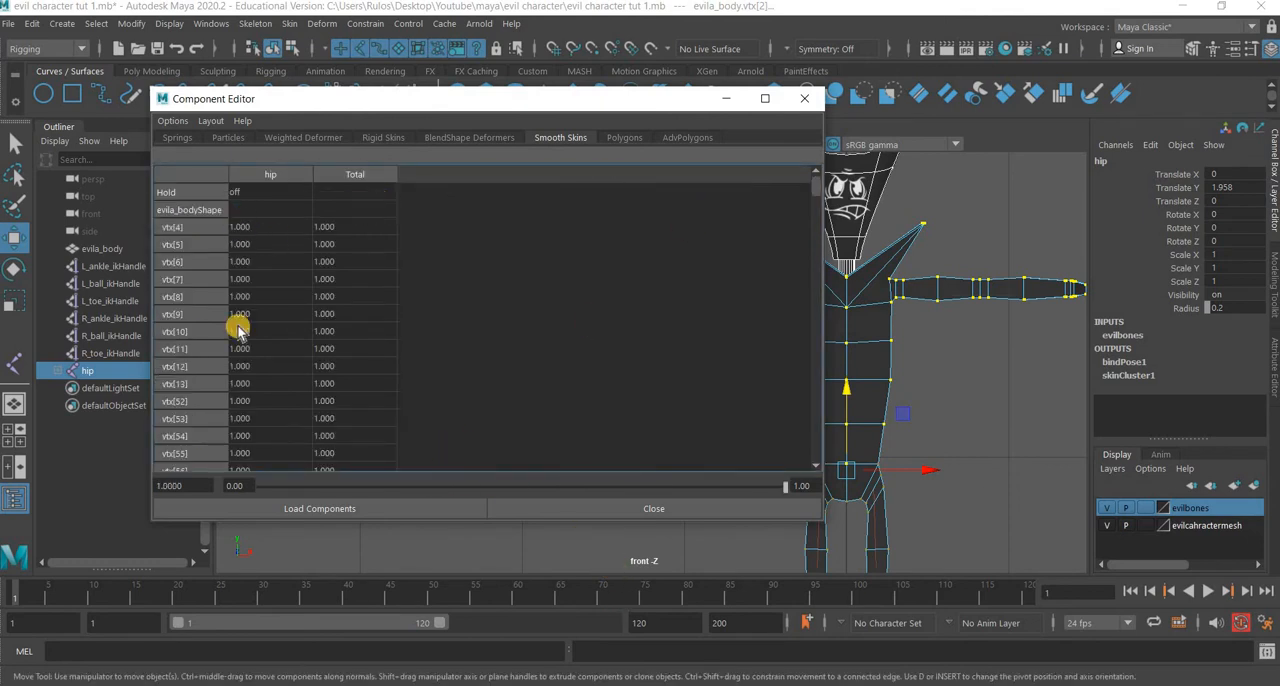
{"action": "left_click", "coordinate": [810, 102]}
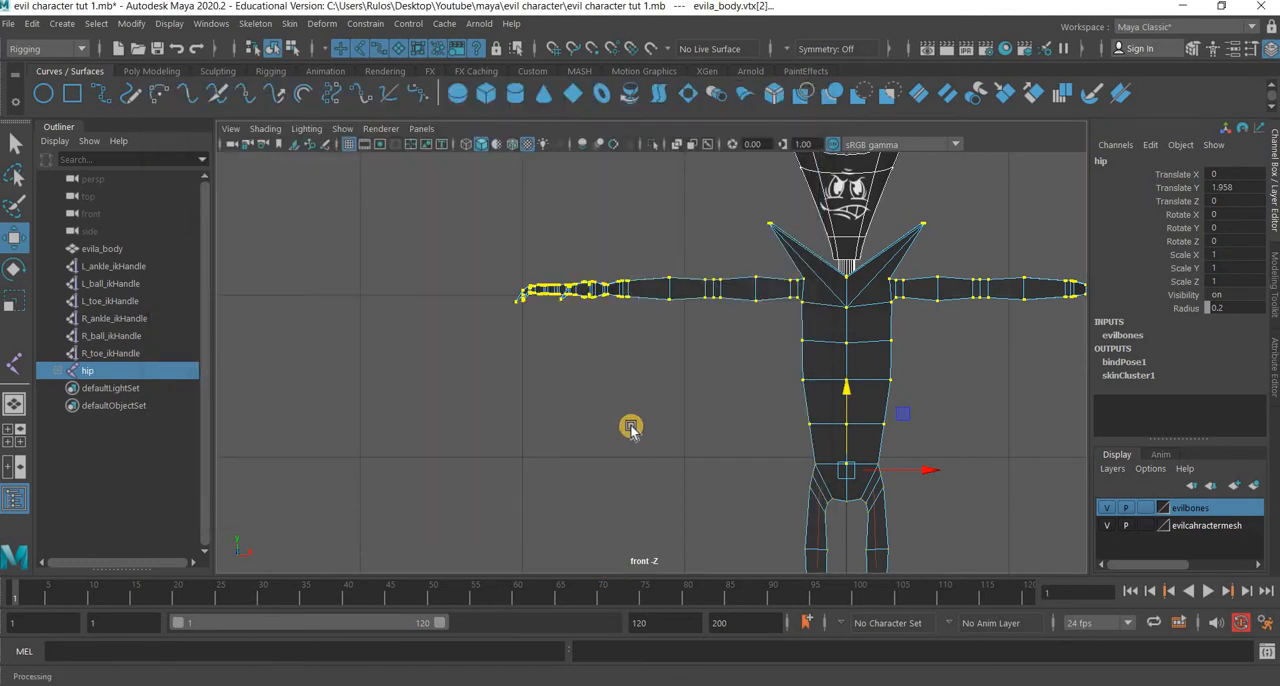
Return the body mesh to object mode and display it textured and with smooth preview in the perspective view.
{"action": "scroll", "coordinate": [607, 430], "scroll_direction": "down", "scroll_amount": 5}
{"action": "left_click", "coordinate": [757, 466]}
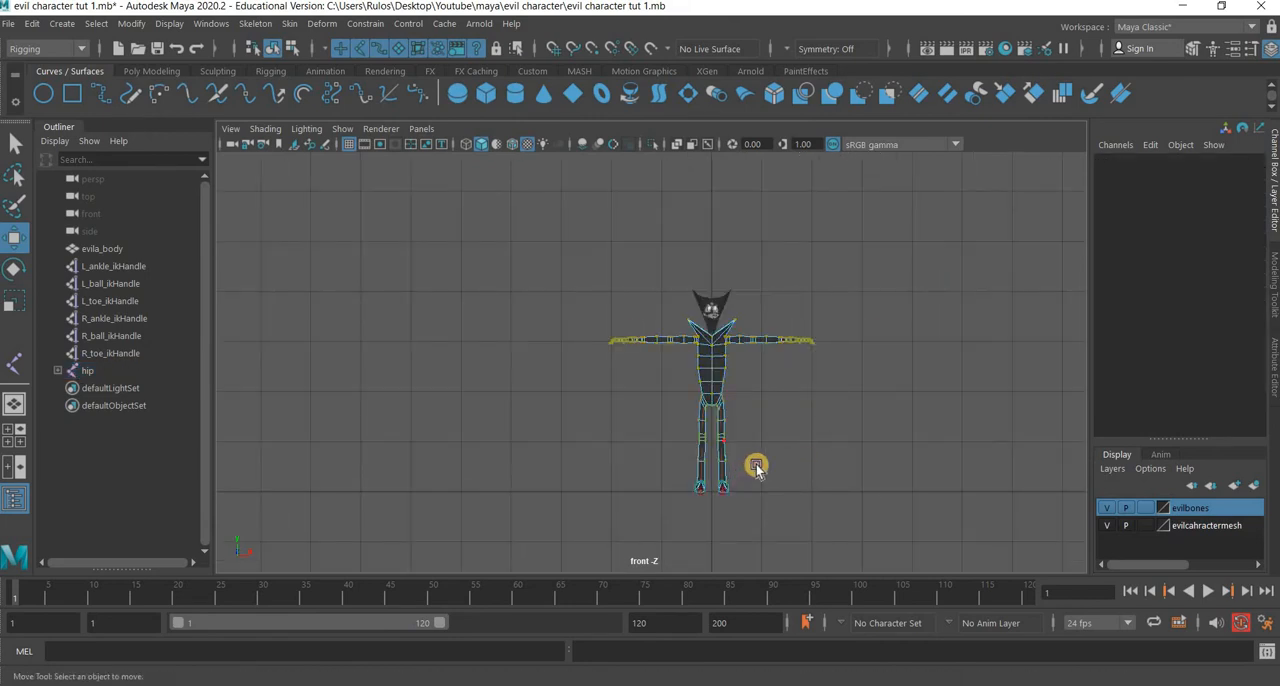
{"action": "left_click_drag", "start_coordinate": [757, 466], "coordinate": [723, 374], "text": "alt"}
{"action": "right_click_drag", "start_coordinate": [723, 398], "coordinate": [838, 325]}
{"action": "key", "text": "space"}
{"action": "key", "text": "space"}
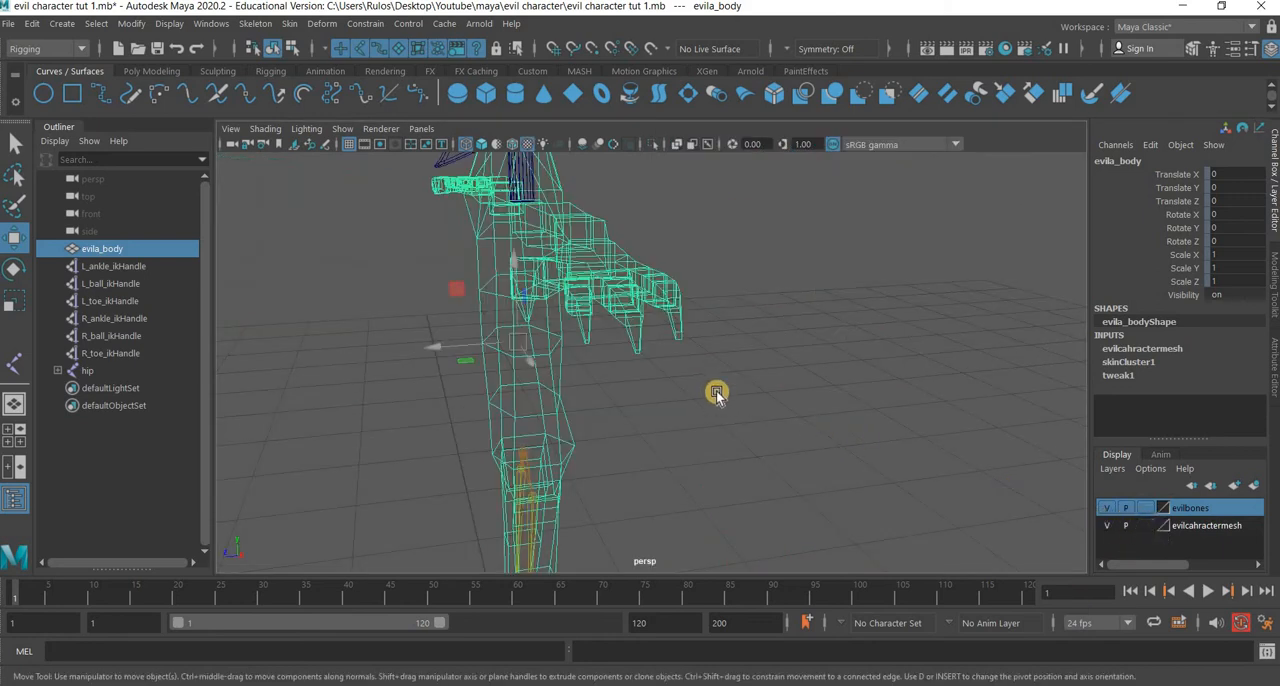
{"action": "key", "text": "6"}
{"action": "left_click", "coordinate": [668, 442]}
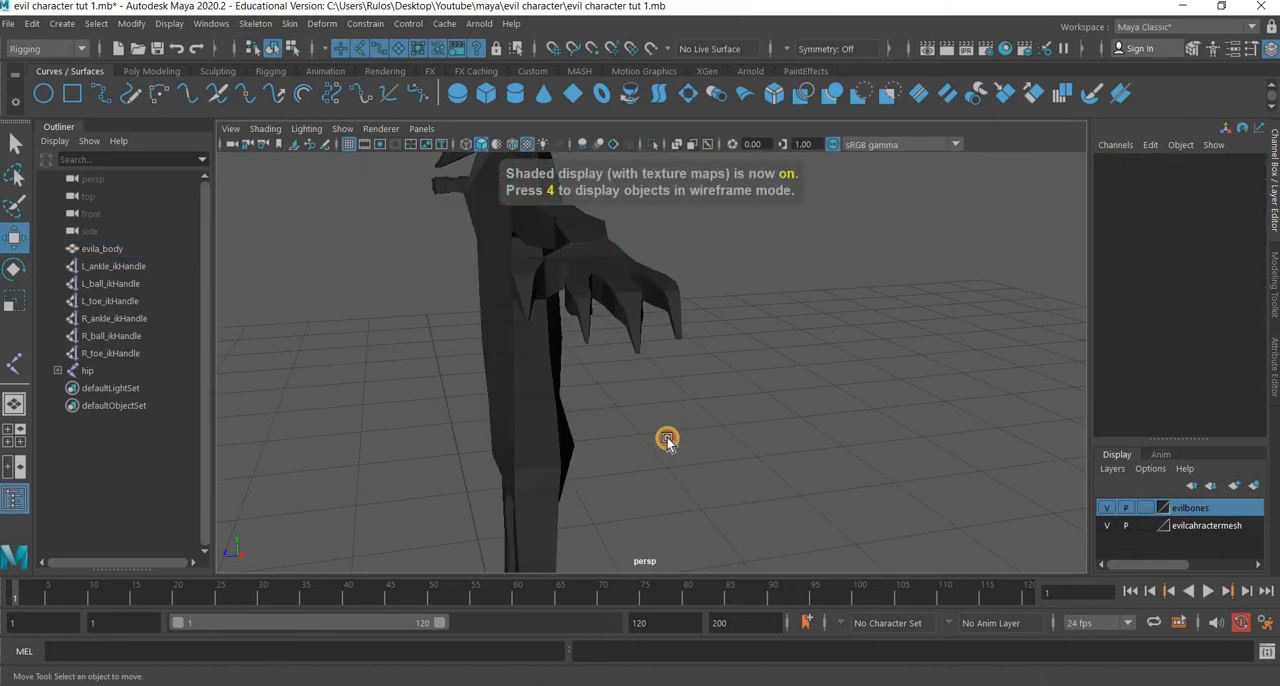
{"action": "left_click_drag", "start_coordinate": [668, 442], "coordinate": [768, 411], "text": "alt"}
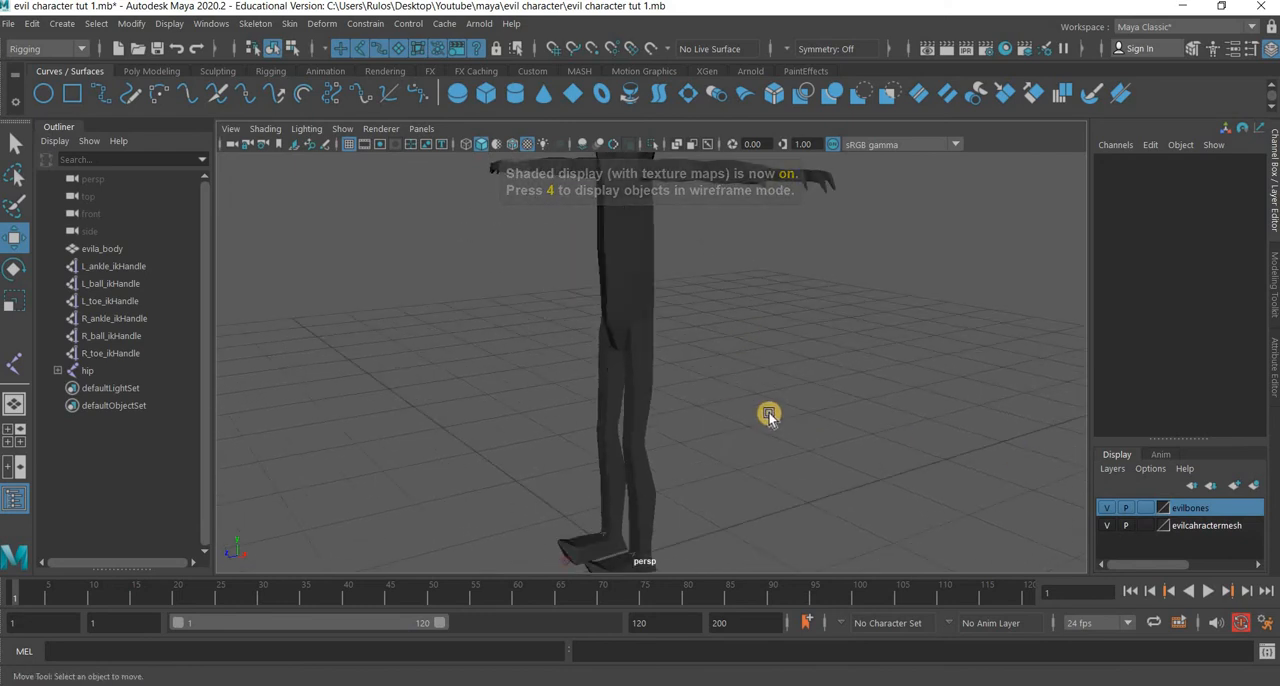
{"action": "left_click", "coordinate": [669, 313]}
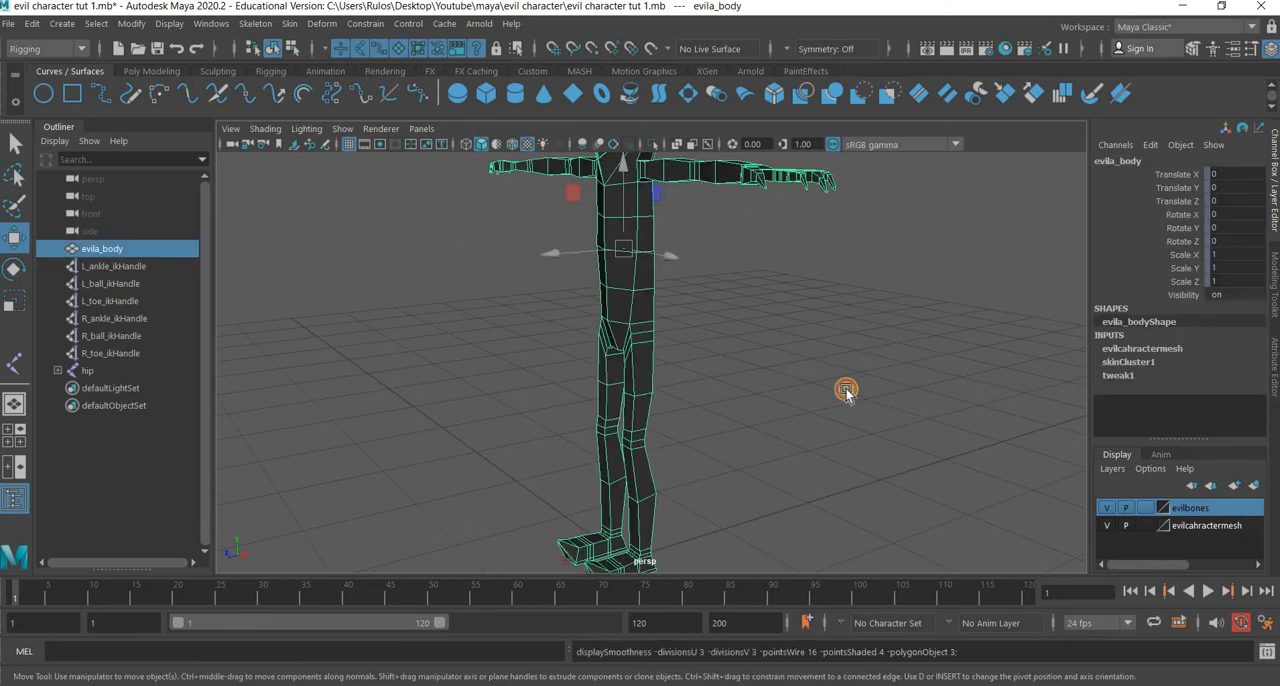
{"action": "left_click", "coordinate": [229, 285]}
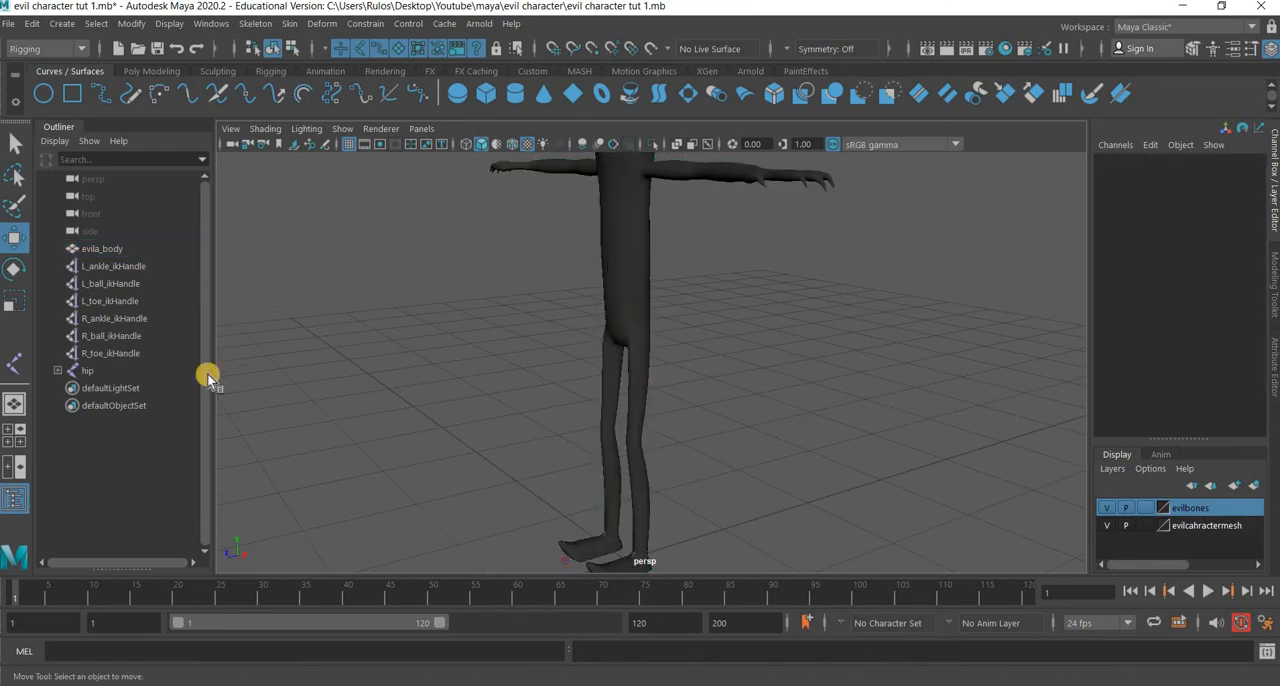
Test the new upper-body weights by moving the hip joint down to about Y 0.86, and undo the move.
{"action": "left_click", "coordinate": [88, 371]}
{"action": "left_click_drag", "start_coordinate": [628, 295], "coordinate": [693, 309]}
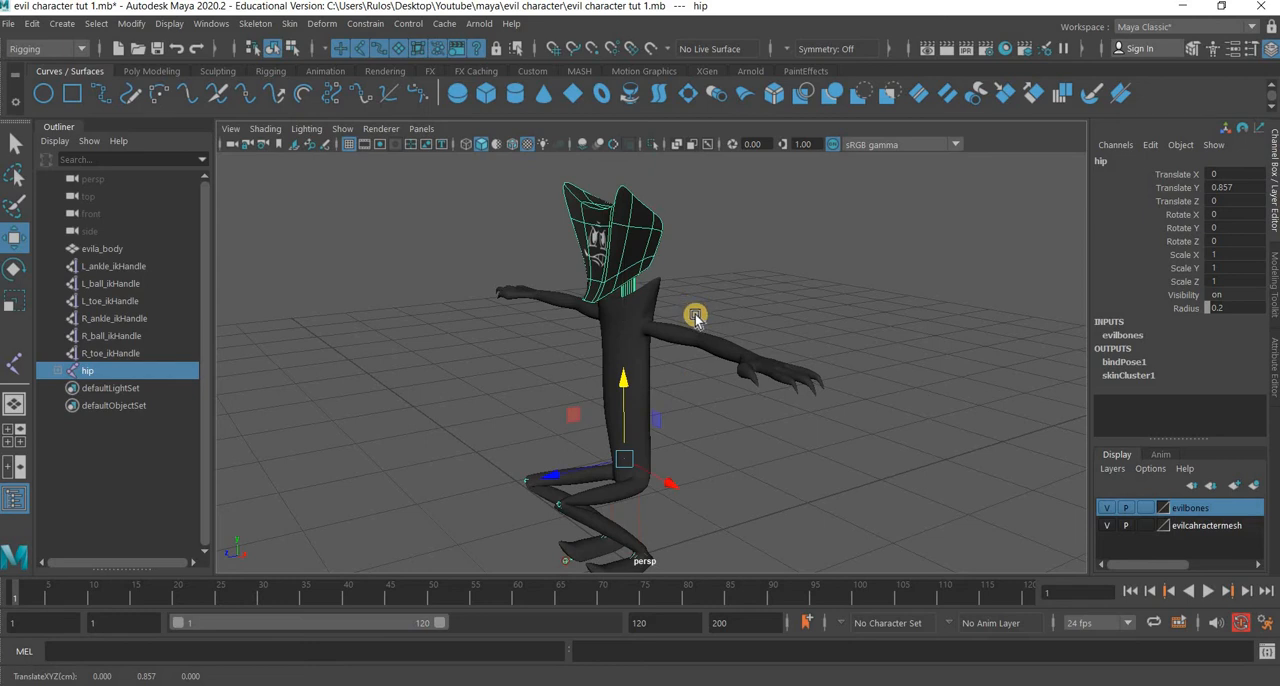
{"action": "key", "text": "ctrl+z"}
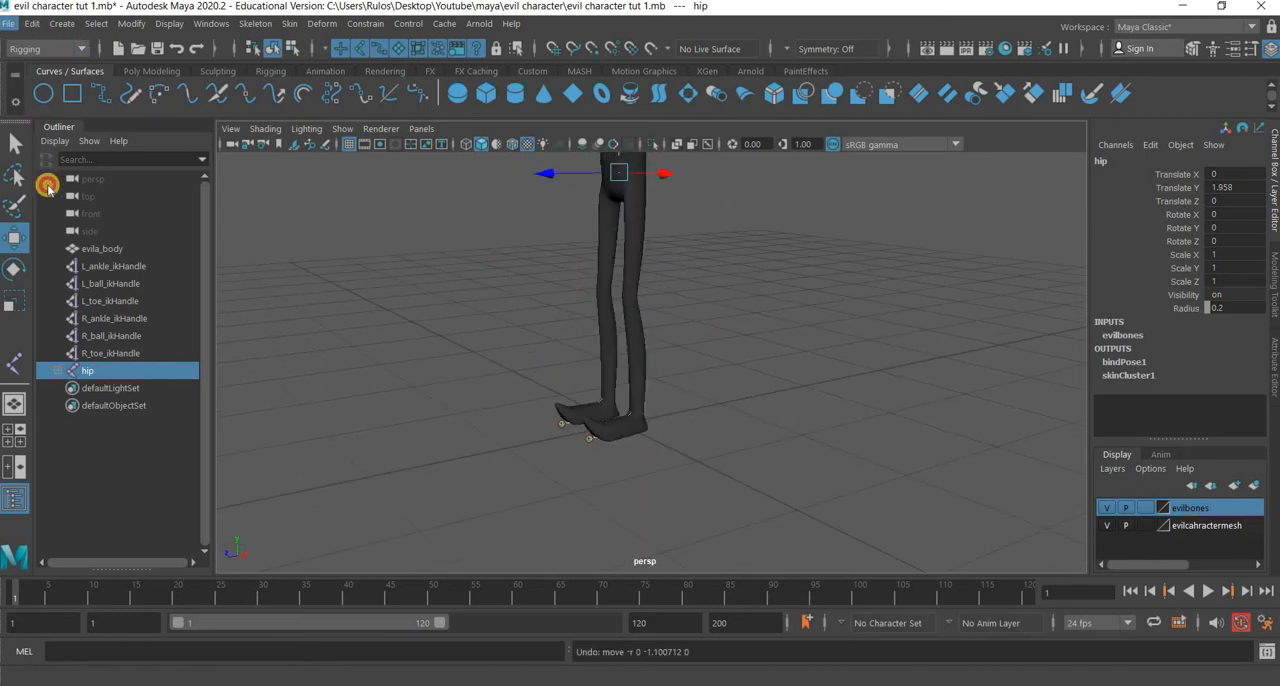
Save the scene and create a display layer named evilcontrols with the hip joint selected.
{"action": "left_click", "coordinate": [40, 92]}
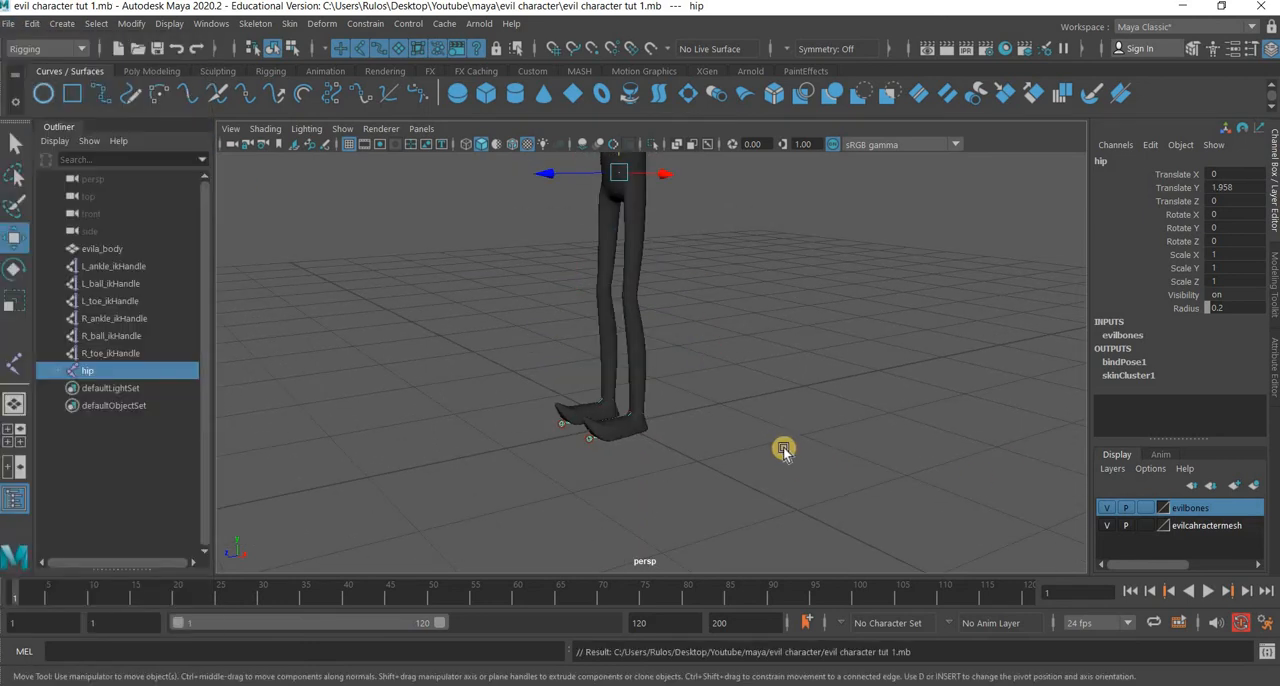
{"action": "left_click", "coordinate": [1254, 488]}
{"action": "double_click", "coordinate": [1195, 508]}
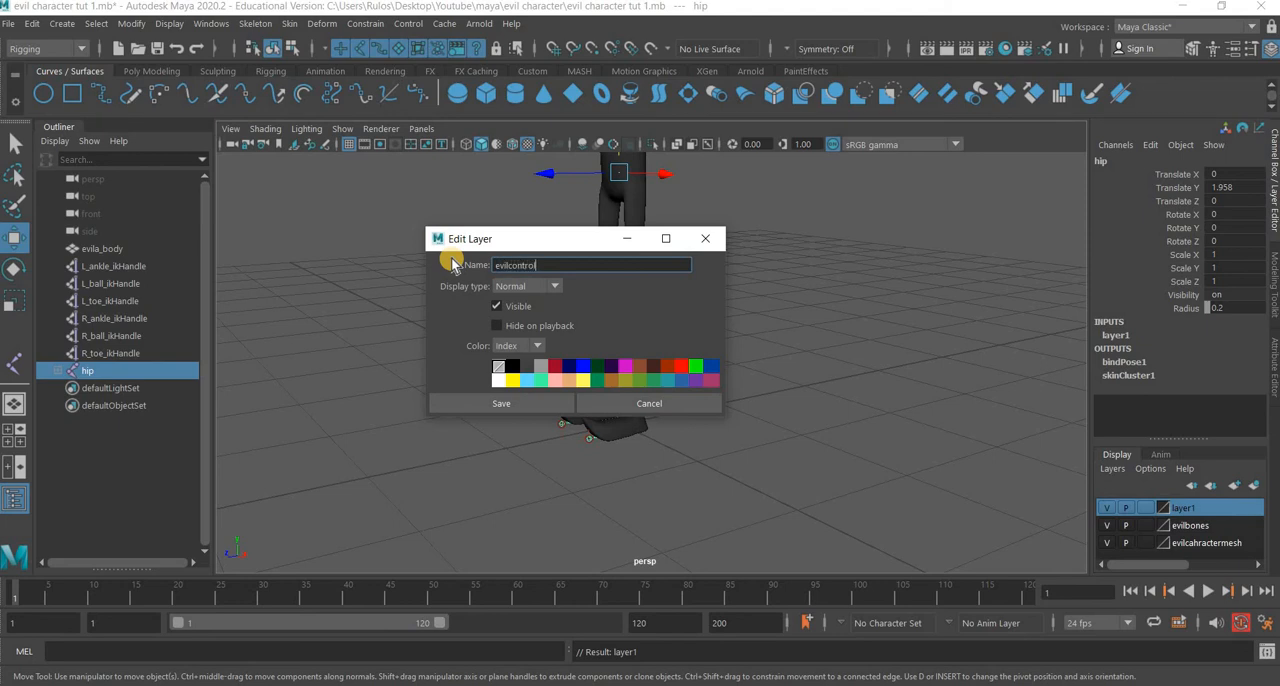
{"action": "left_click", "coordinate": [488, 400]}
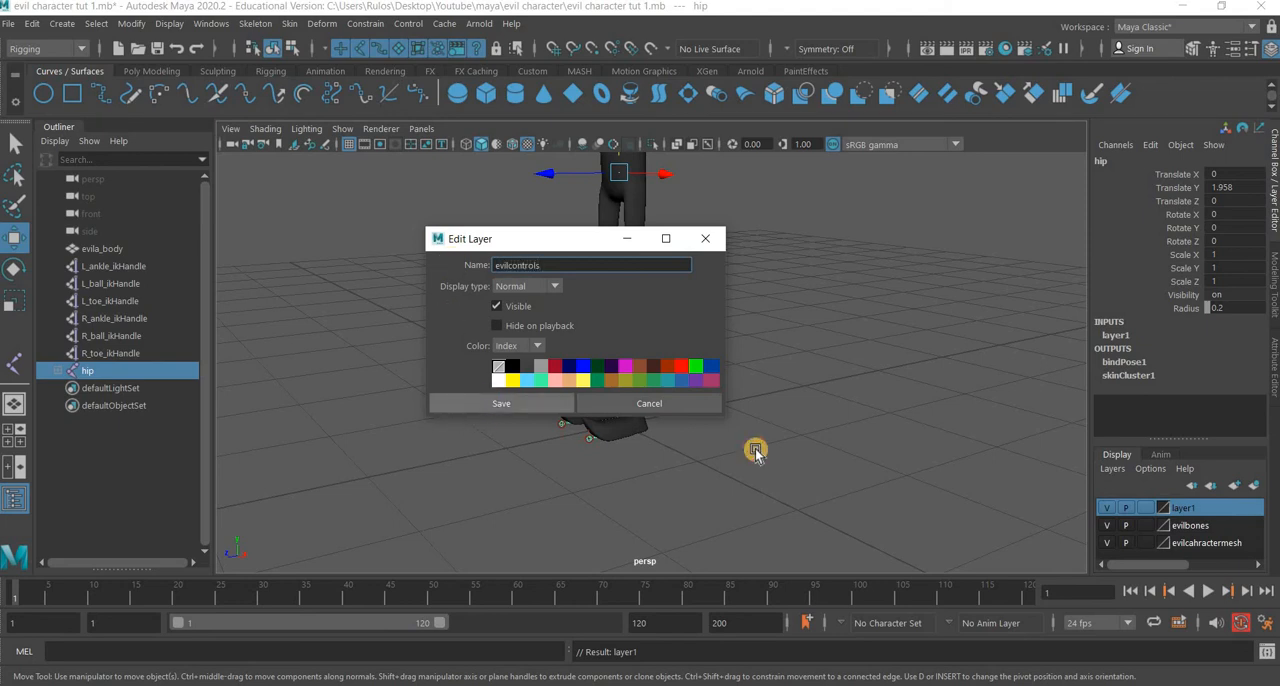
Create a NURBS circle on the ground around the feet and scale it uniformly to about 0.5.
{"action": "left_click_drag", "start_coordinate": [736, 502], "coordinate": [703, 486], "text": "alt"}
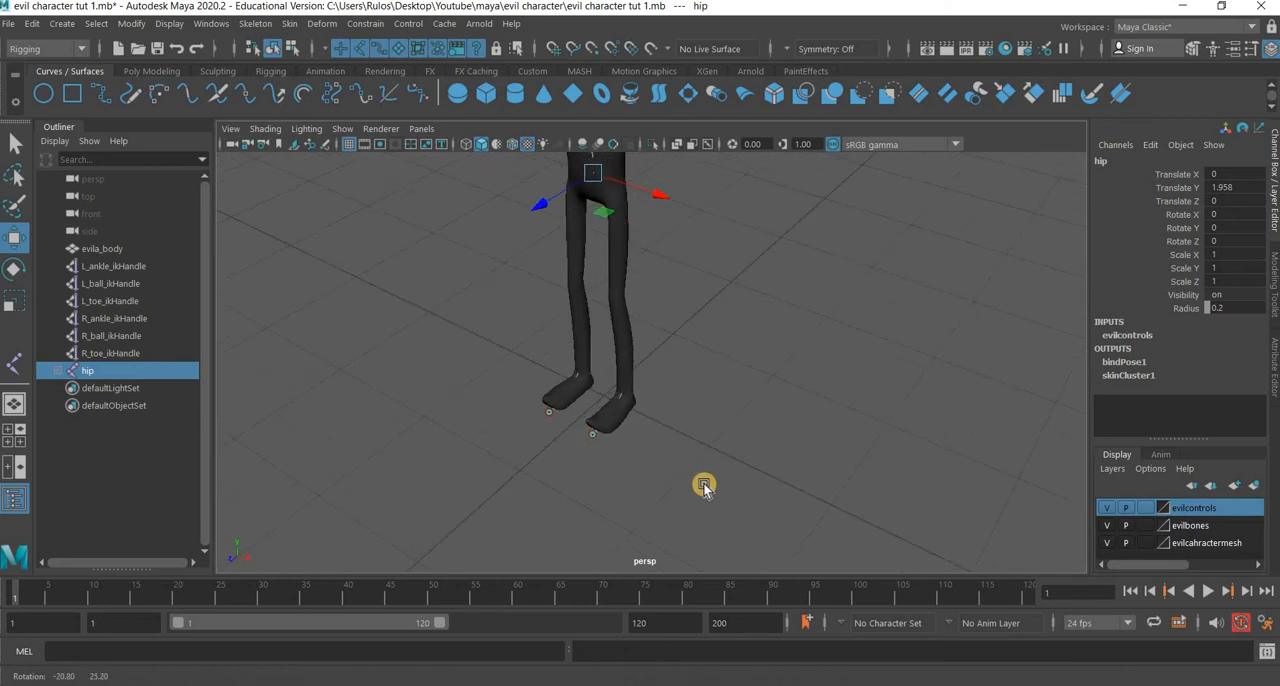
{"action": "left_click", "coordinate": [640, 467]}
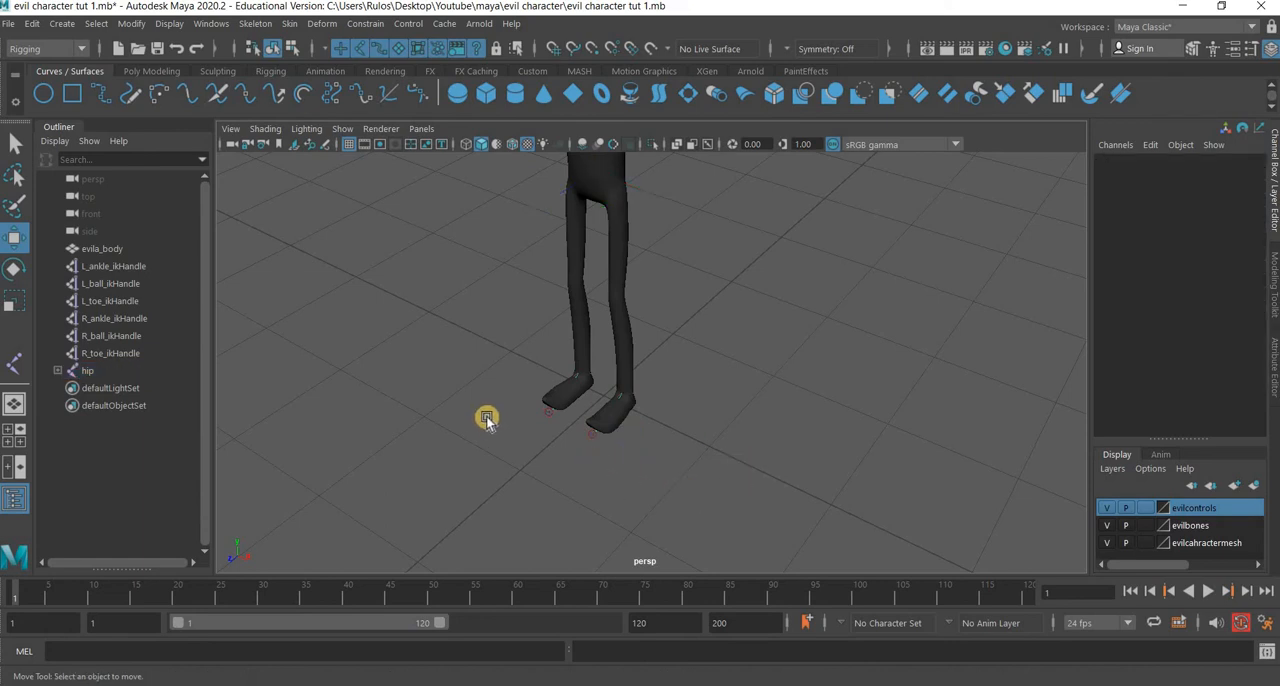
{"action": "left_click", "coordinate": [43, 93]}
{"action": "left_click", "coordinate": [674, 497]}
{"action": "left_click", "coordinate": [12, 300]}
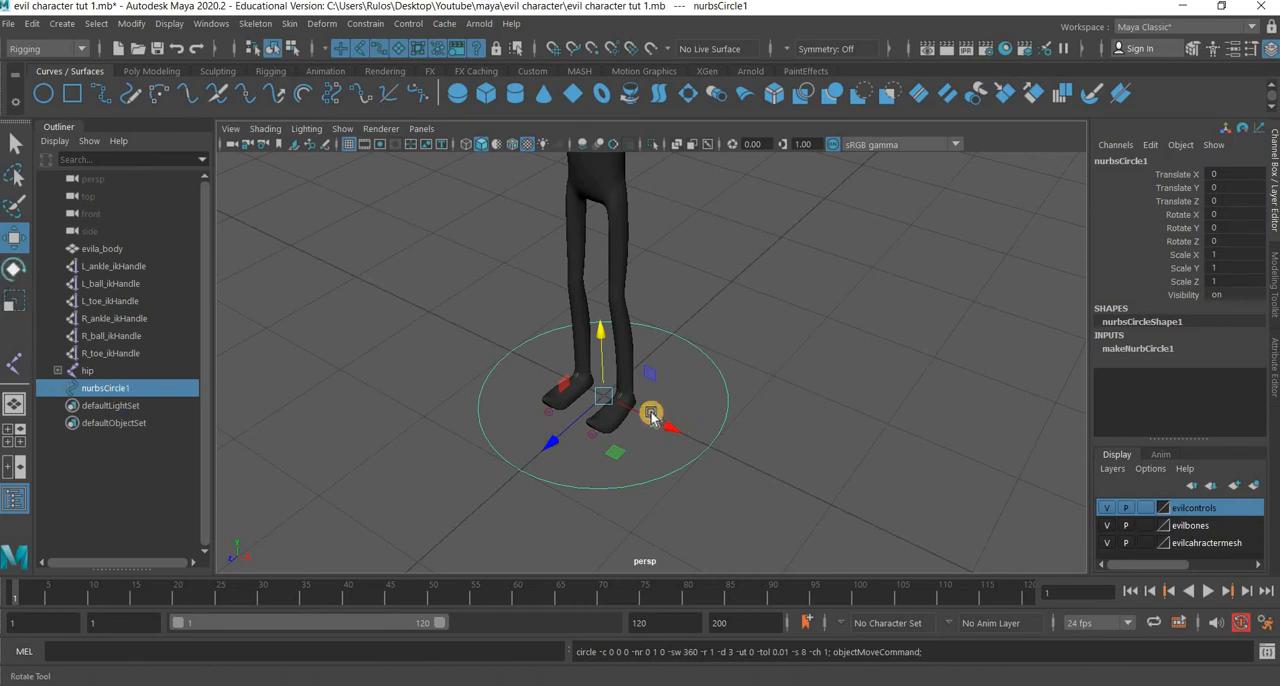
{"action": "left_click_drag", "start_coordinate": [603, 394], "coordinate": [486, 440]}
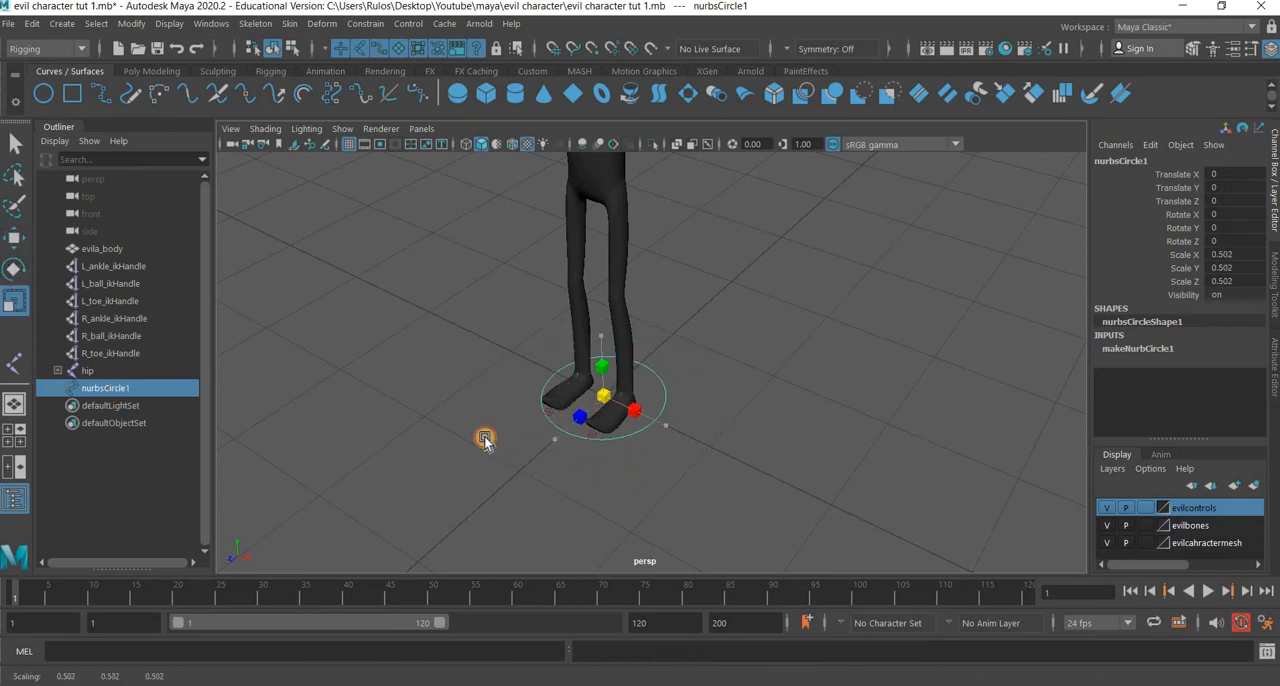
Scale the circle down uniformly to about 0.36 and move it along X to about 0.2, around the left foot.
{"action": "left_click", "coordinate": [8, 240]}
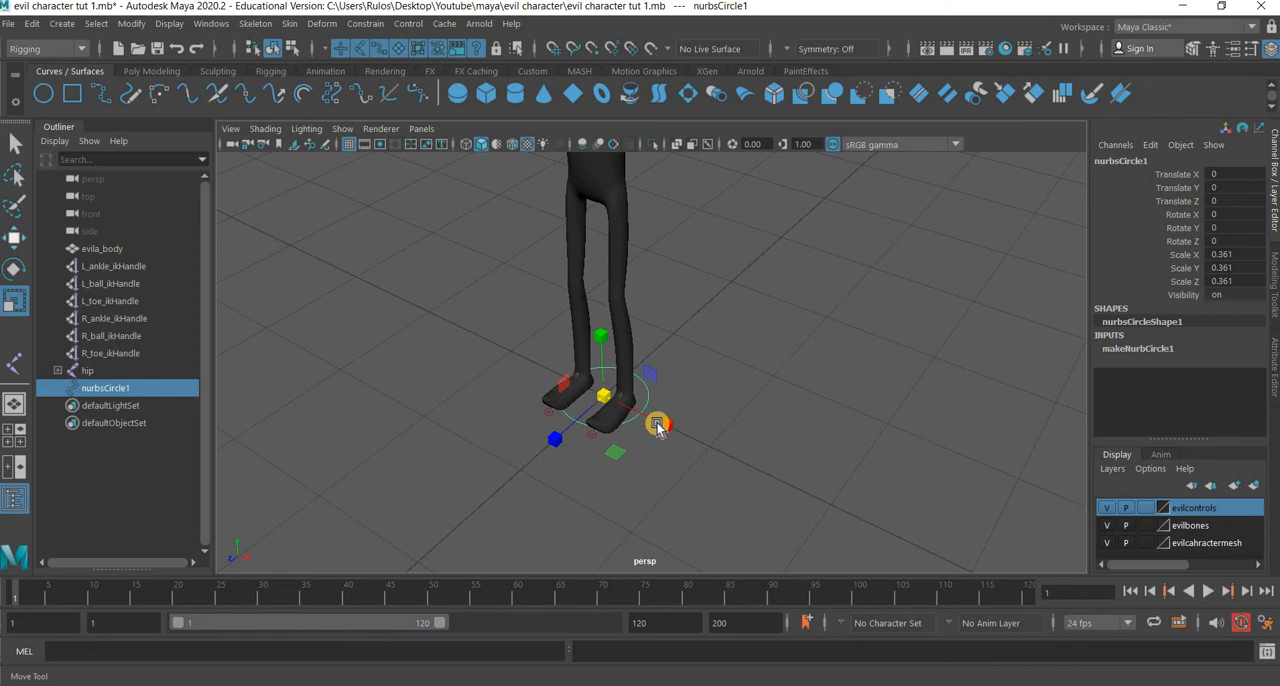
{"action": "left_click_drag", "start_coordinate": [654, 423], "coordinate": [686, 437]}
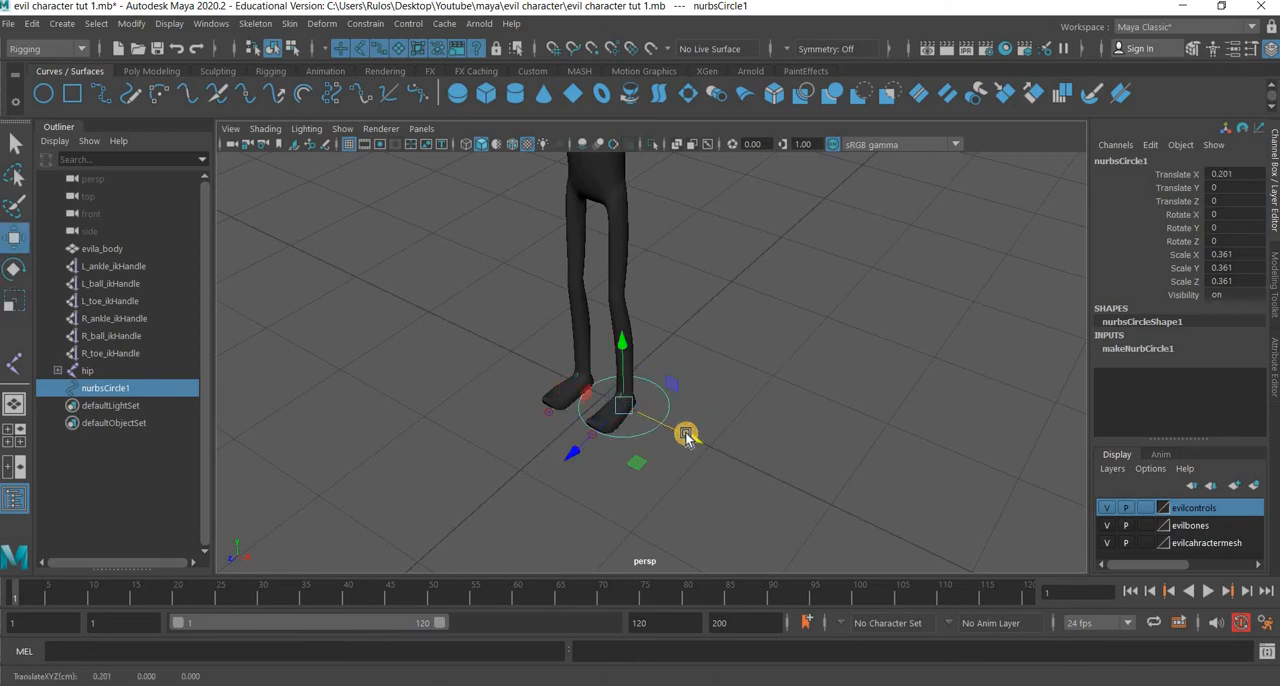
Turn off smooth preview on the body mesh and set the evilcahractermesh display layer to template.
{"action": "key", "text": "1"}
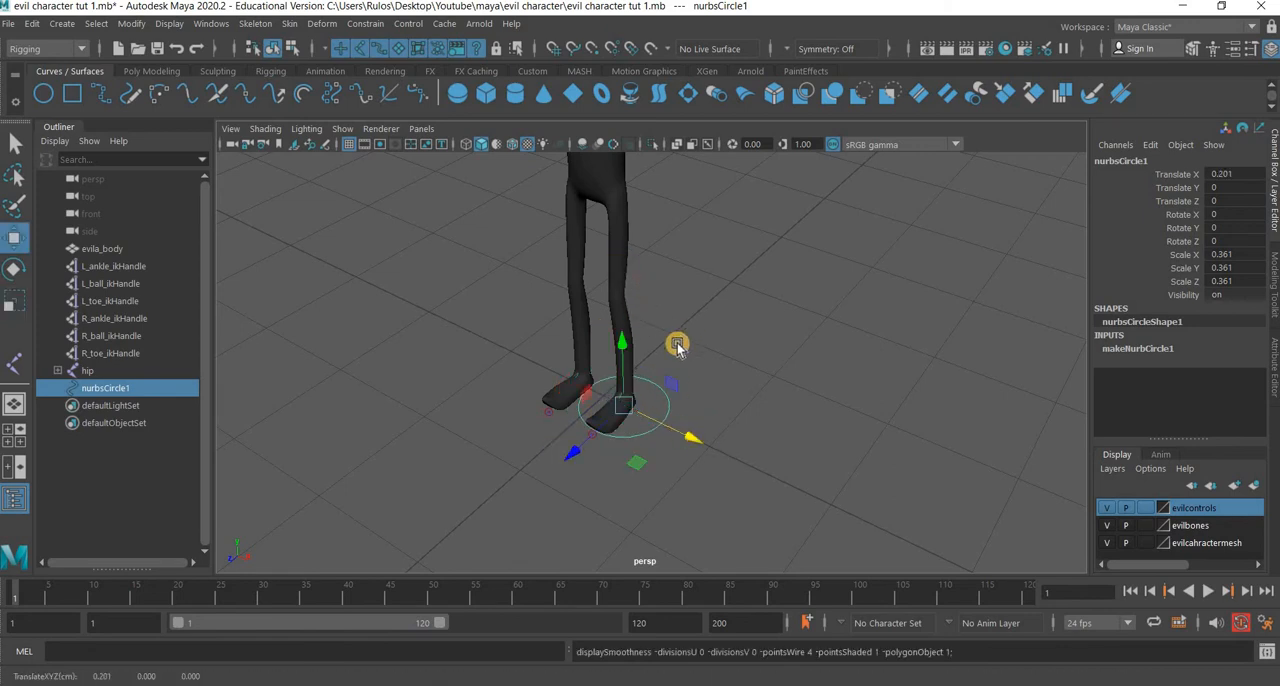
{"action": "left_click", "coordinate": [622, 300]}
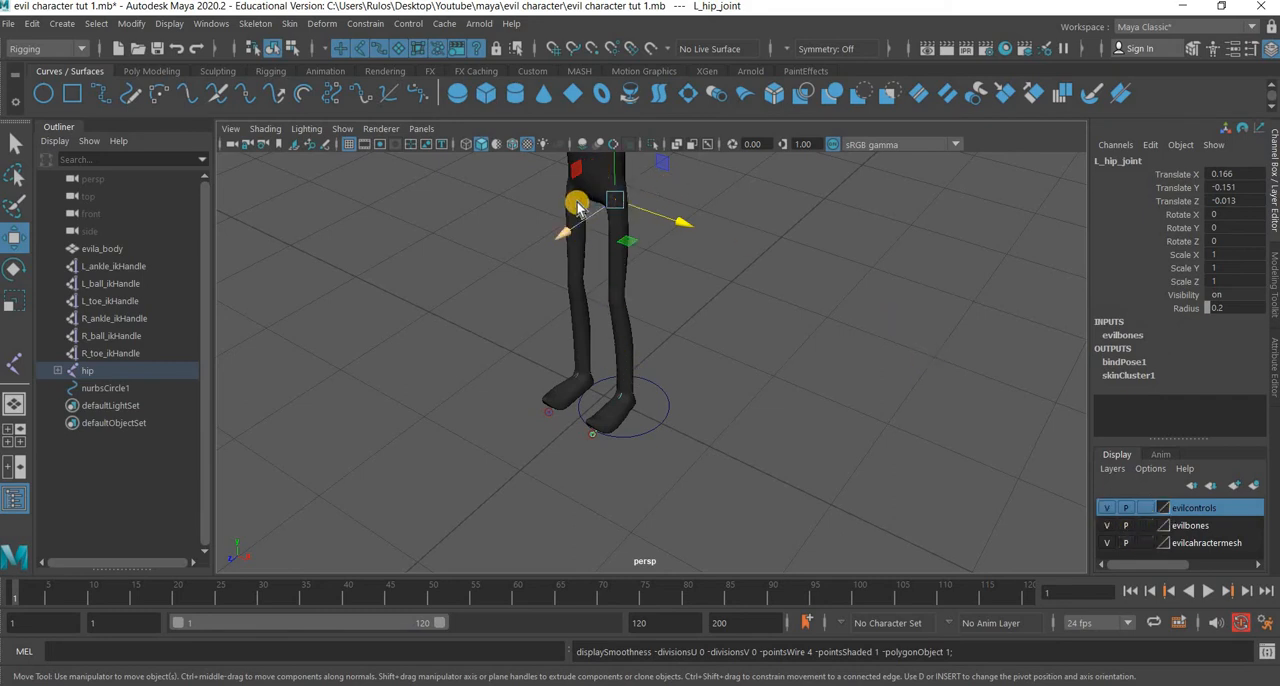
{"action": "left_click", "coordinate": [578, 207]}
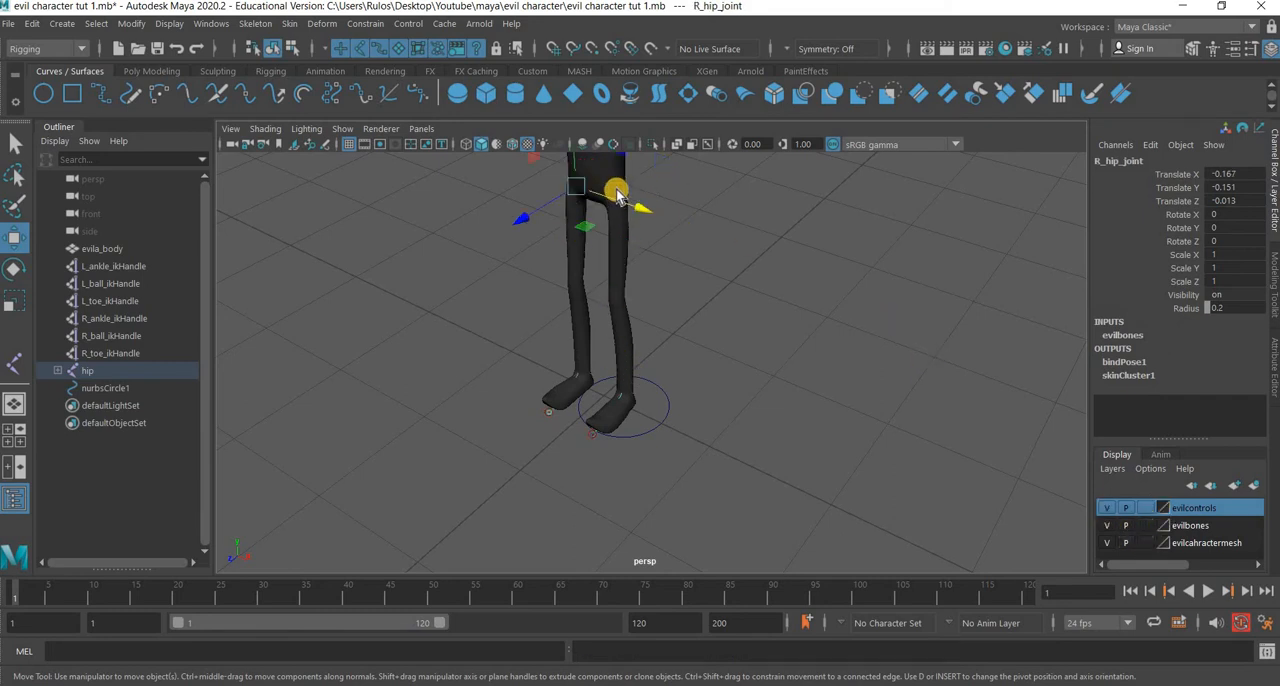
{"action": "middle_click_drag", "start_coordinate": [641, 265], "coordinate": [623, 462], "text": "alt"}
{"action": "left_click", "coordinate": [654, 273]}
{"action": "key", "text": "q"}
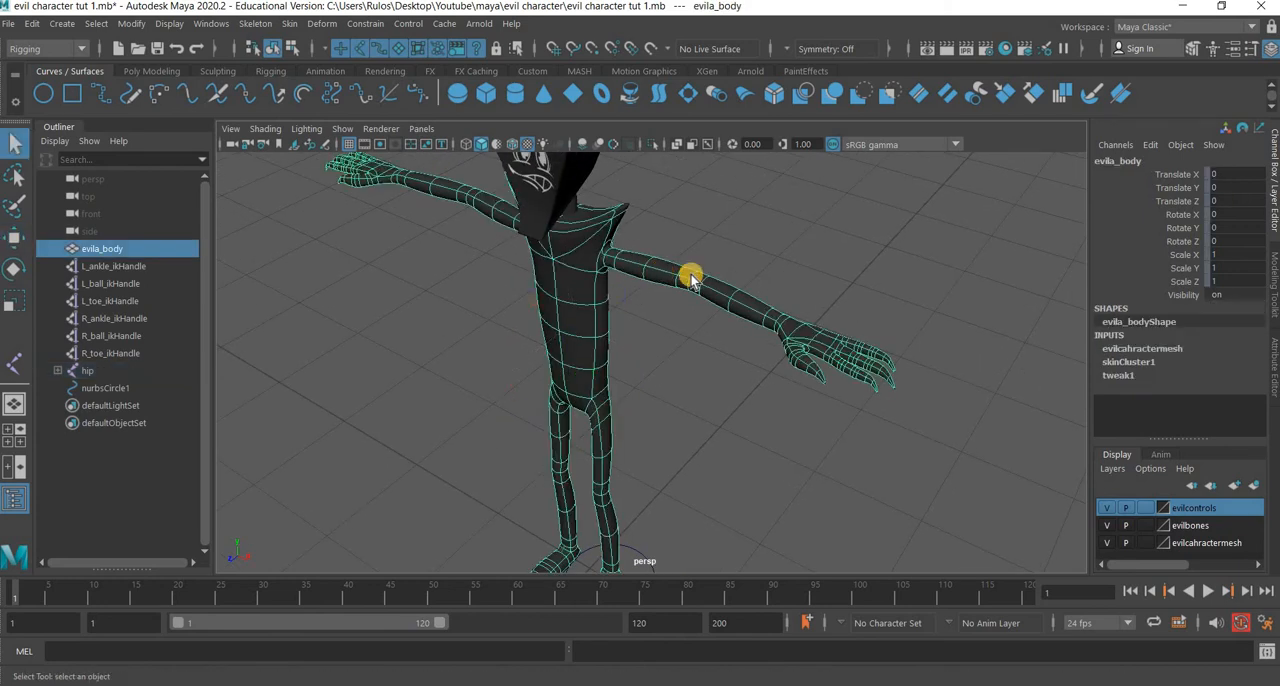
{"action": "key", "text": "1"}
{"action": "left_click", "coordinate": [1145, 543]}
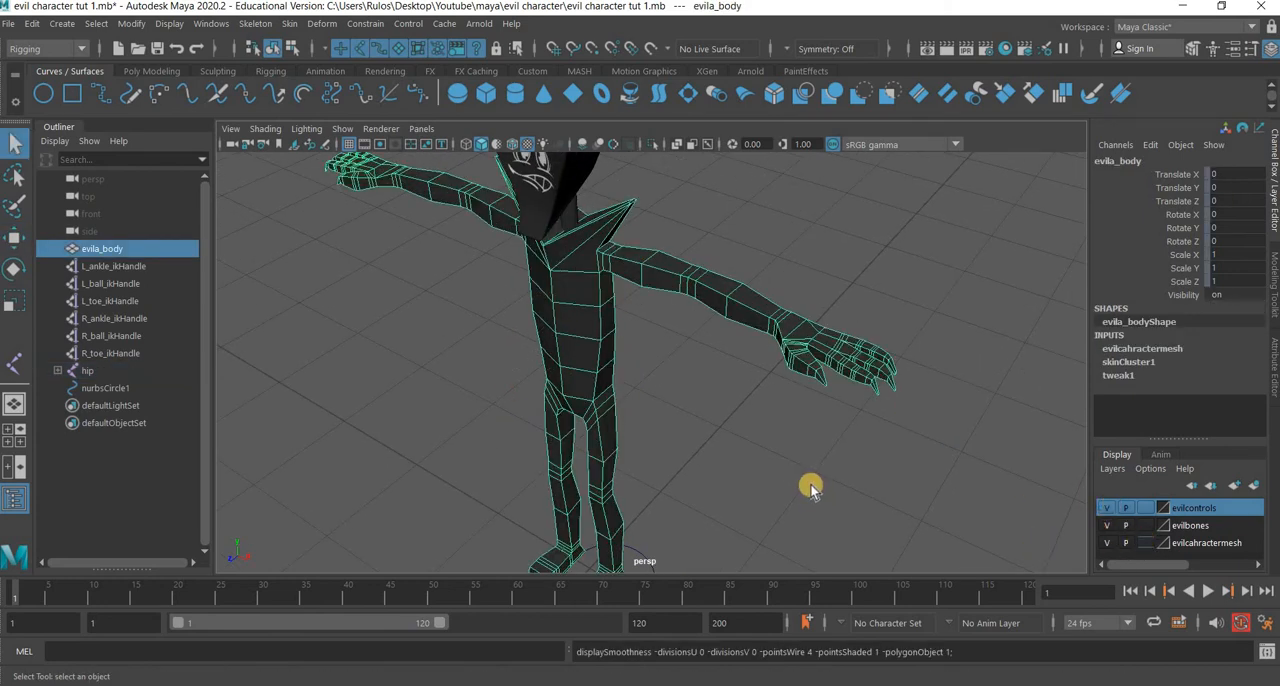
Select the circle and, in the side view, move it back along Z to about -0.11 at the heel's rear edge.
{"action": "middle_click_drag", "start_coordinate": [648, 555], "coordinate": [641, 438], "text": "alt"}
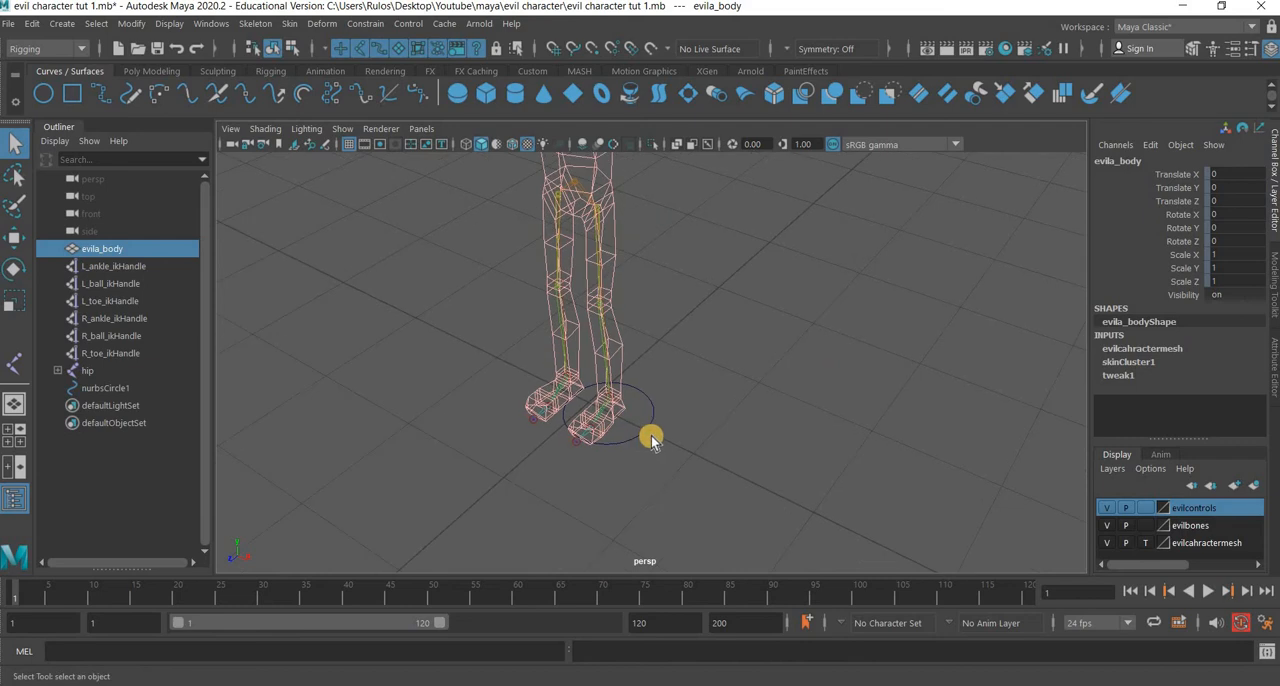
{"action": "left_click", "coordinate": [651, 435]}
{"action": "key", "text": "space"}
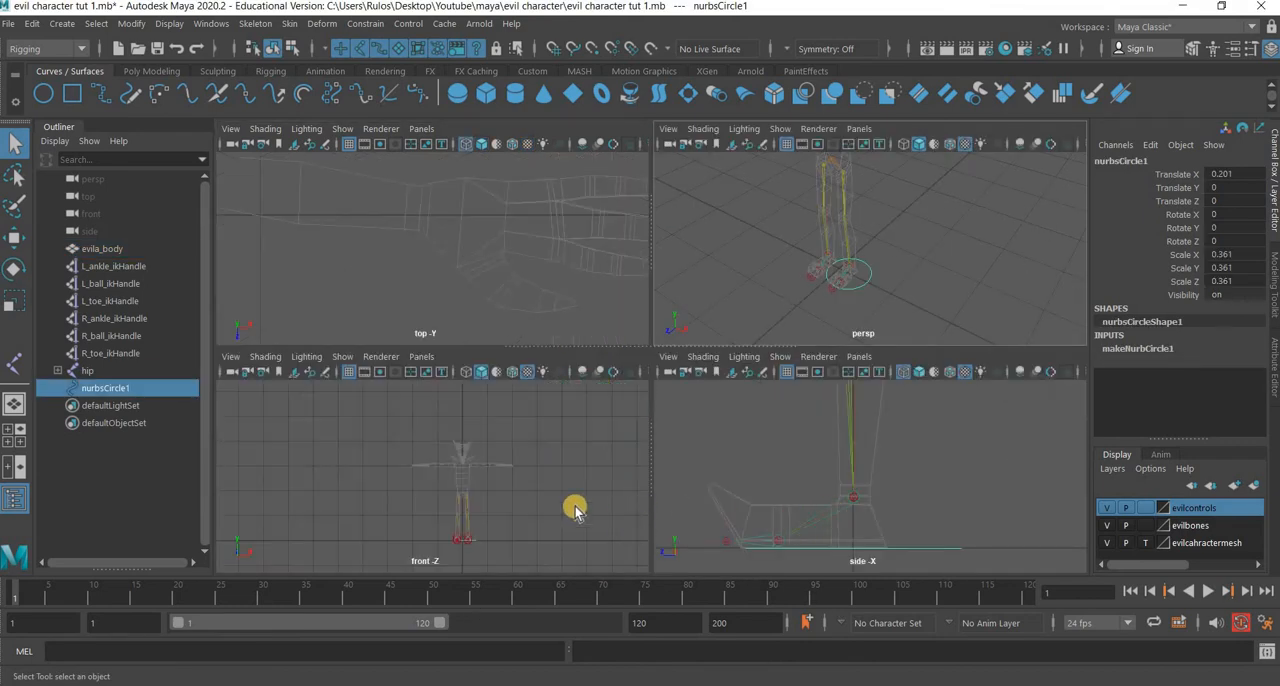
{"action": "key", "text": "space"}
{"action": "left_click", "coordinate": [15, 243]}
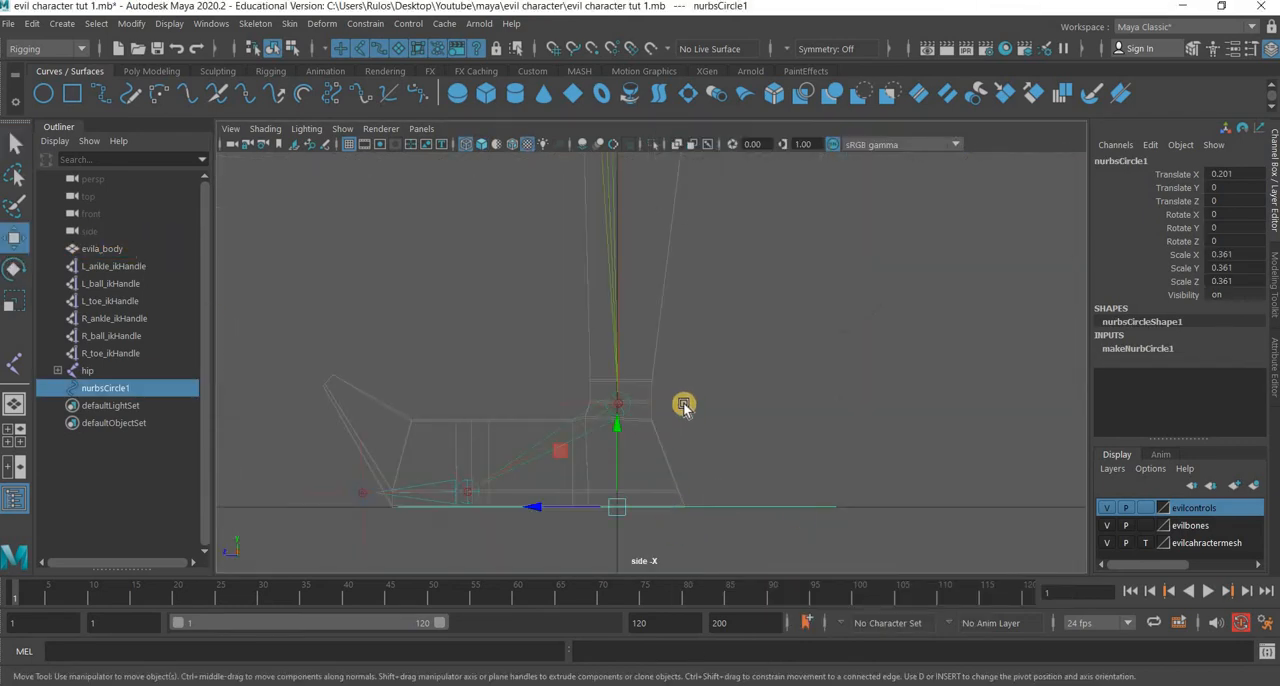
{"action": "middle_click_drag", "start_coordinate": [628, 506], "coordinate": [646, 406], "text": "alt"}
{"action": "right_click_drag", "start_coordinate": [520, 440], "coordinate": [525, 503], "text": "alt"}
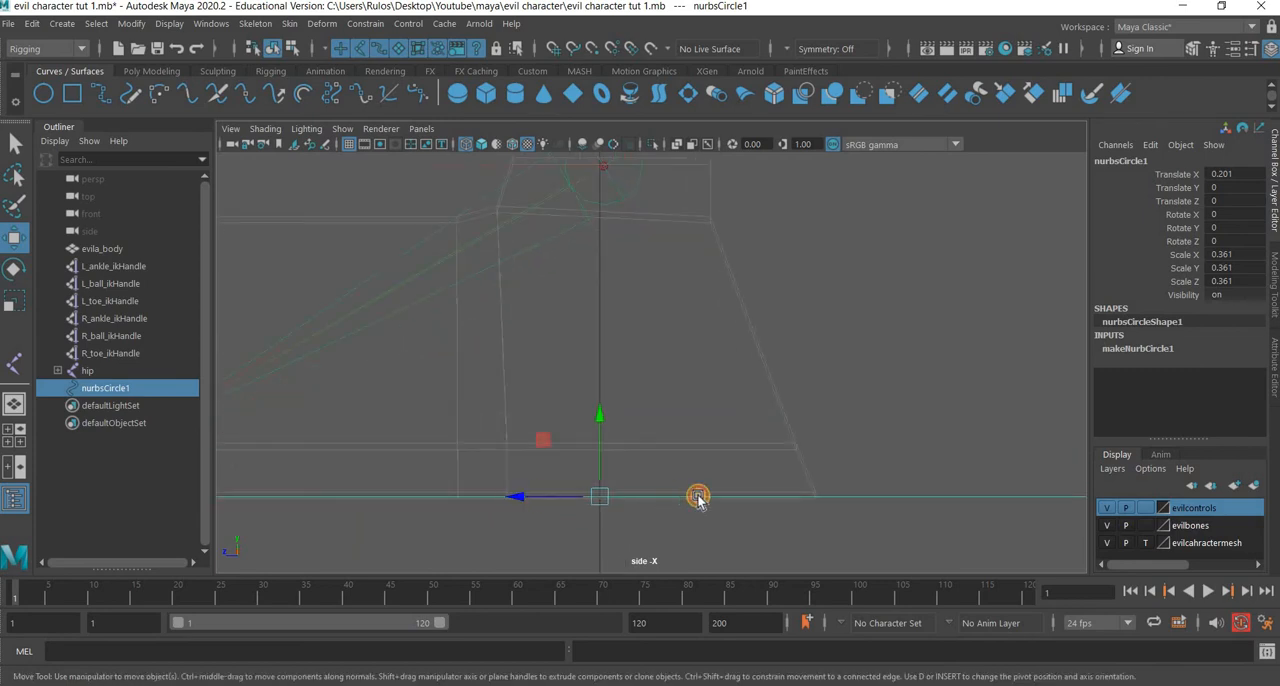
{"action": "left_click_drag", "start_coordinate": [698, 497], "coordinate": [731, 499]}
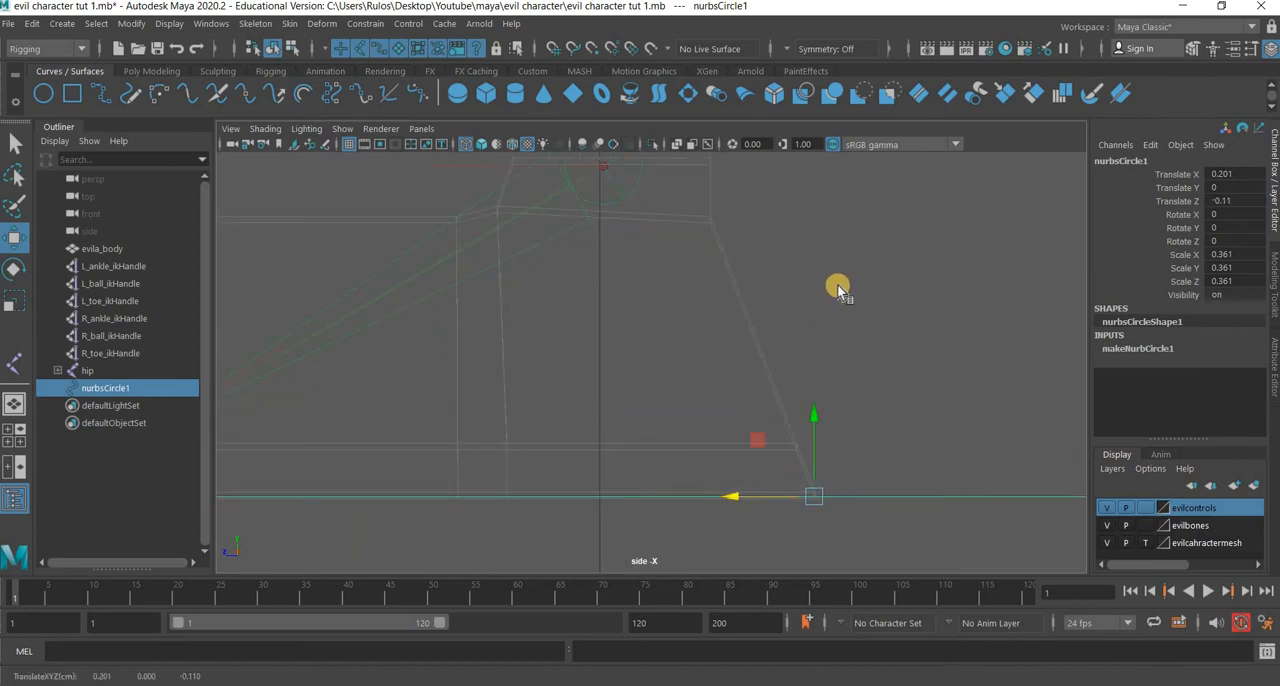
Return to the perspective view and shift the circle along X to about 0.216, in line with the left heel.
{"action": "key", "text": "space"}
{"action": "key", "text": "space"}
{"action": "middle_click_drag", "start_coordinate": [667, 410], "coordinate": [673, 342], "text": "alt"}
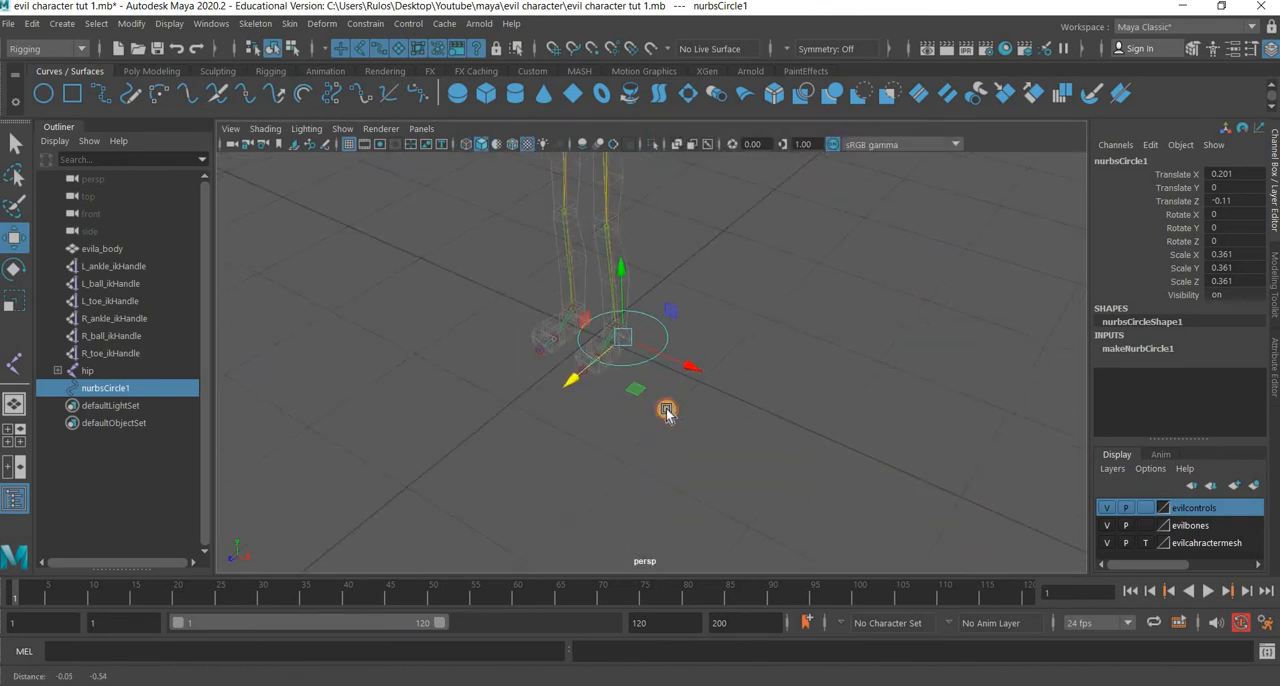
{"action": "left_click_drag", "start_coordinate": [667, 410], "coordinate": [640, 408], "text": "alt"}
{"action": "scroll", "coordinate": [667, 411], "scroll_direction": "up", "scroll_amount": 7}
{"action": "key", "text": "space"}
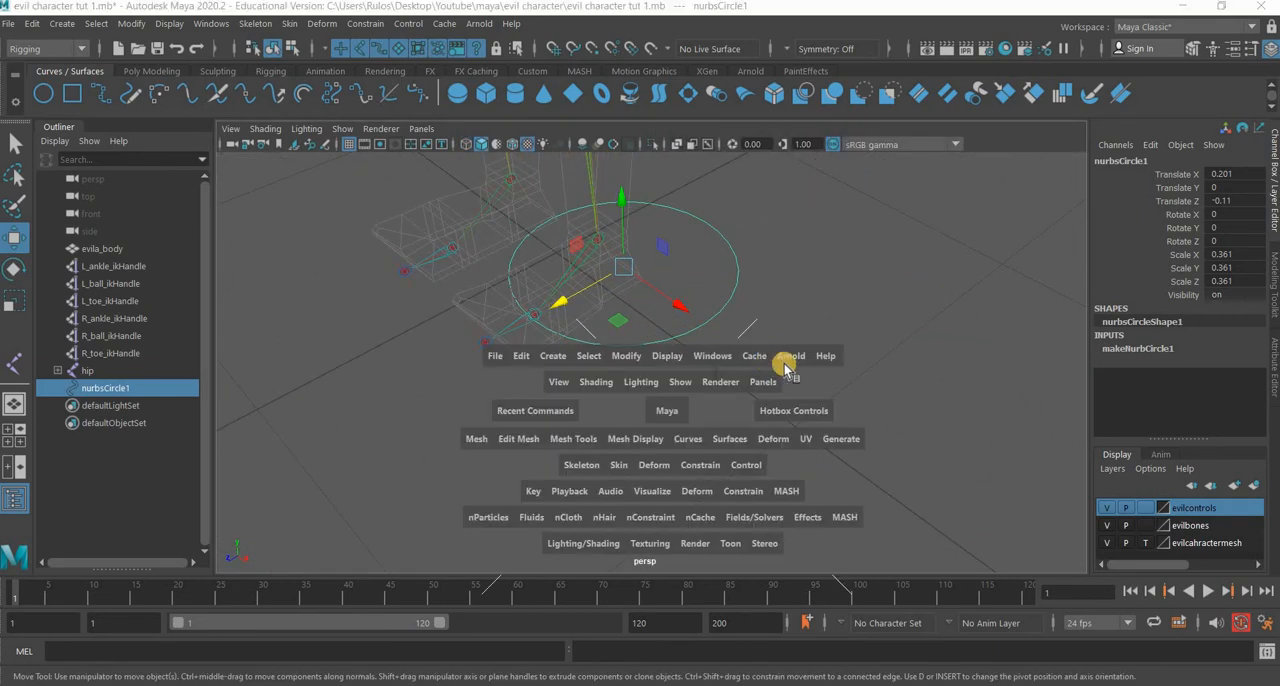
{"action": "key", "text": "space"}
{"action": "left_click_drag", "start_coordinate": [887, 433], "coordinate": [583, 309], "text": "alt"}
{"action": "middle_click_drag", "start_coordinate": [583, 309], "coordinate": [517, 418], "text": "alt"}
{"action": "scroll", "coordinate": [577, 376], "scroll_direction": "up", "scroll_amount": 7}
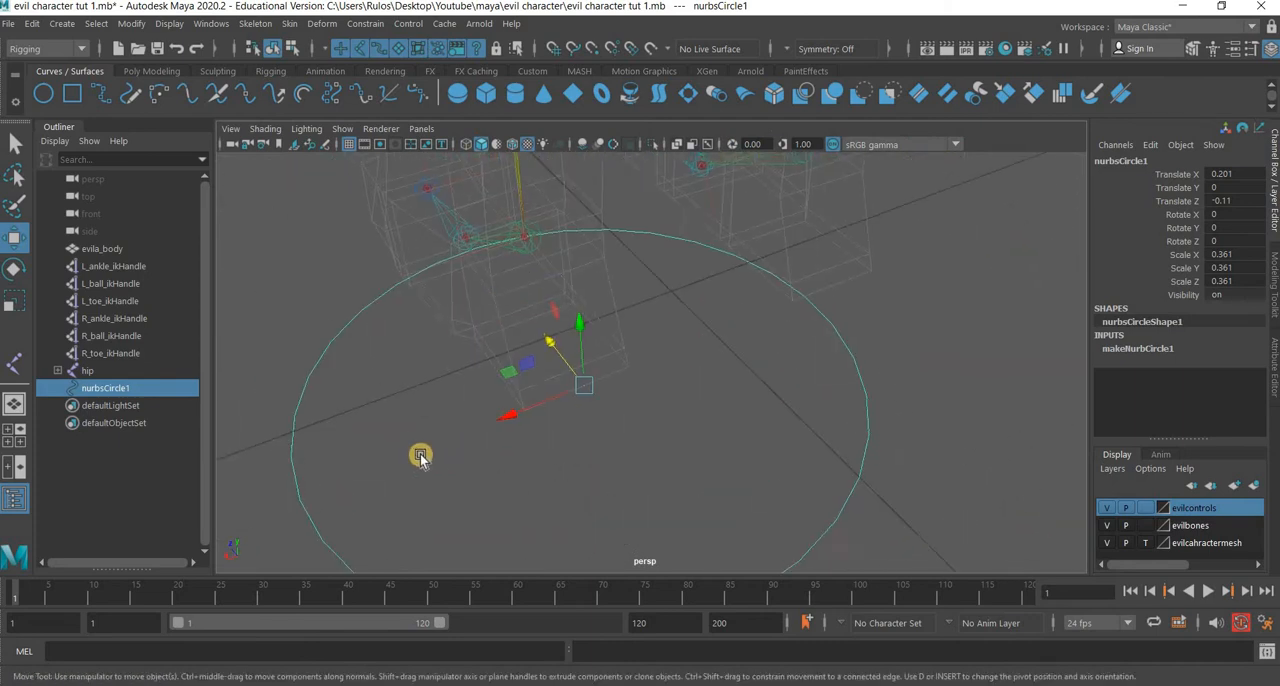
{"action": "scroll", "coordinate": [411, 449], "scroll_direction": "up", "scroll_amount": 8}
{"action": "left_click_drag", "start_coordinate": [395, 458], "coordinate": [403, 449]}
{"action": "scroll", "coordinate": [672, 461], "scroll_direction": "down", "scroll_amount": 9}
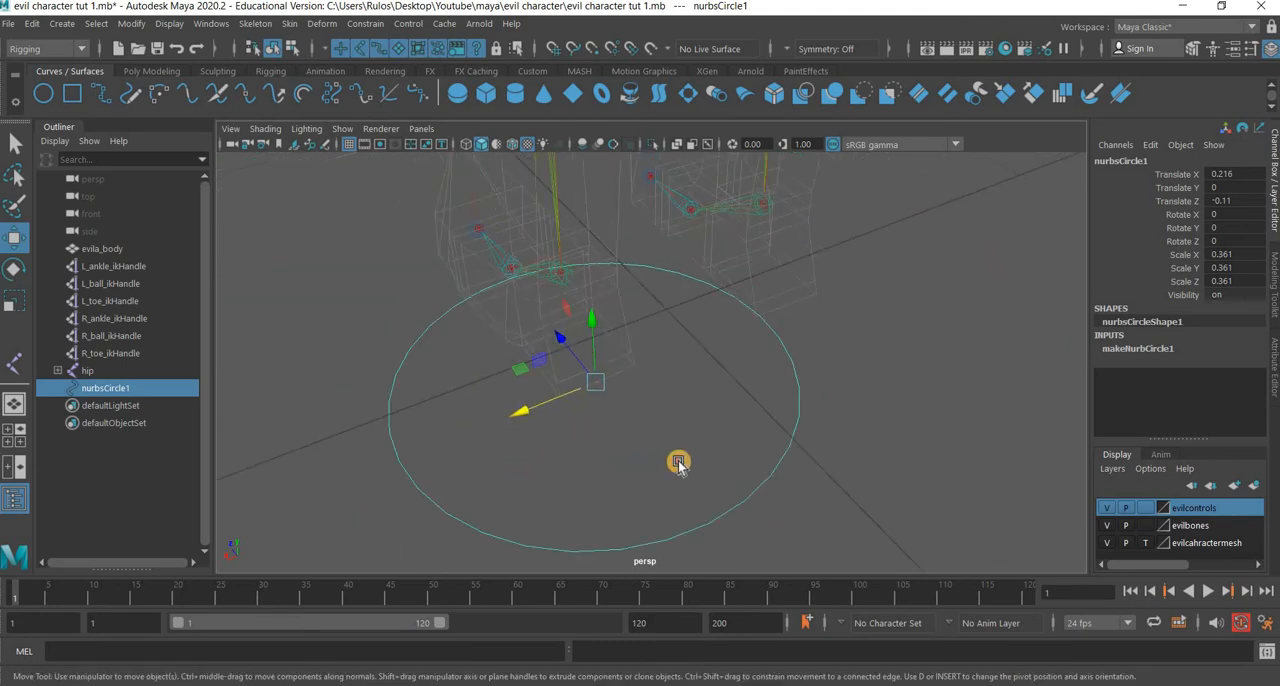
Narrow the circle around the left foot by scaling it along X to about 0.22.
{"action": "left_click_drag", "start_coordinate": [622, 464], "coordinate": [711, 403], "text": "alt"}
{"action": "scroll", "coordinate": [720, 410], "scroll_direction": "down", "scroll_amount": 9}
{"action": "middle_click_drag", "start_coordinate": [738, 423], "coordinate": [797, 346], "text": "alt"}
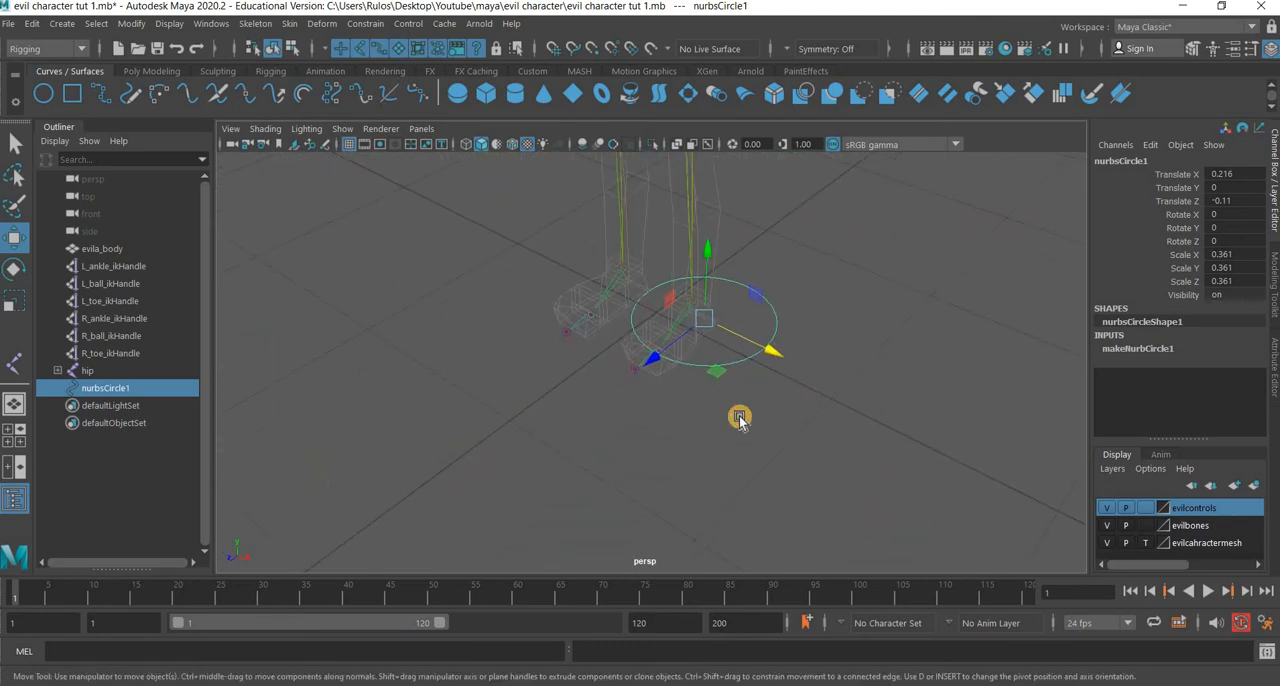
{"action": "left_click_drag", "start_coordinate": [740, 420], "coordinate": [620, 457], "text": "alt"}
{"action": "scroll", "coordinate": [632, 456], "scroll_direction": "up", "scroll_amount": 5}
{"action": "middle_click_drag", "start_coordinate": [672, 456], "coordinate": [615, 509], "text": "alt"}
{"action": "left_click_drag", "start_coordinate": [240, 329], "coordinate": [23, 298], "text": "alt"}
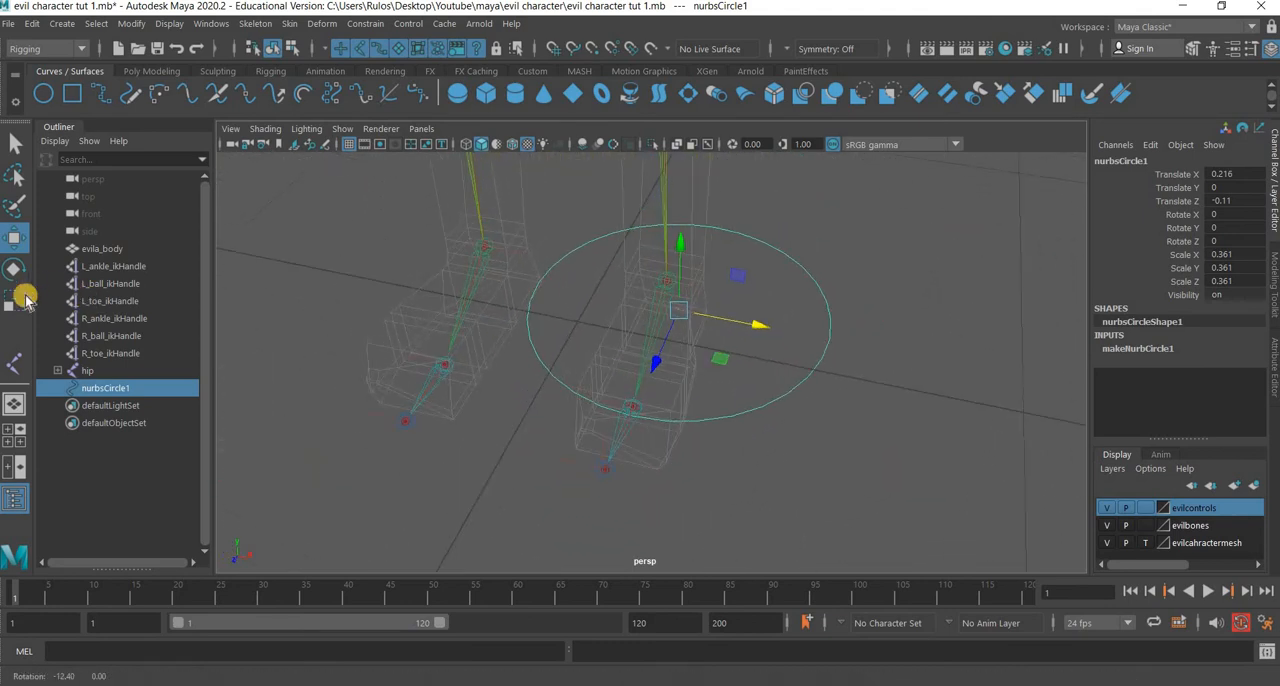
{"action": "key", "text": "r"}
{"action": "left_click_drag", "start_coordinate": [760, 325], "coordinate": [689, 374]}
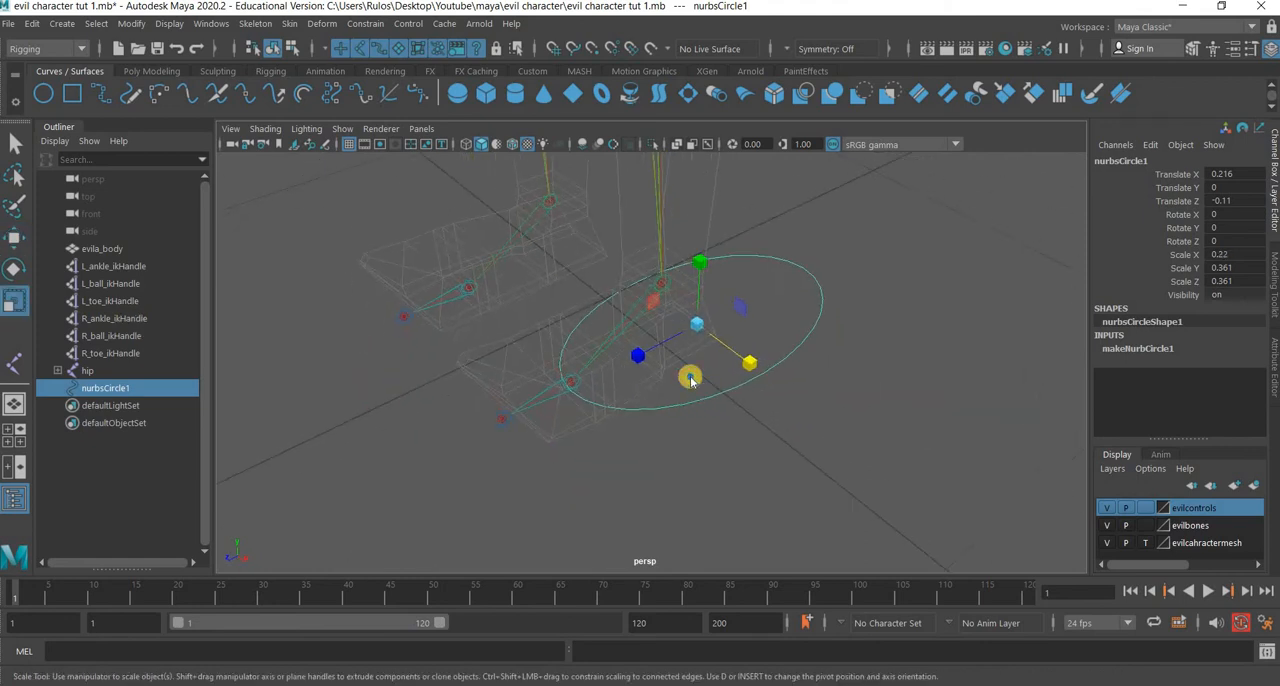
Switch the circle to control vertex editing and select the vertices at its toe end.
{"action": "right_click_drag", "start_coordinate": [705, 278], "coordinate": [660, 404]}
{"action": "left_click_drag", "start_coordinate": [660, 400], "coordinate": [629, 458]}
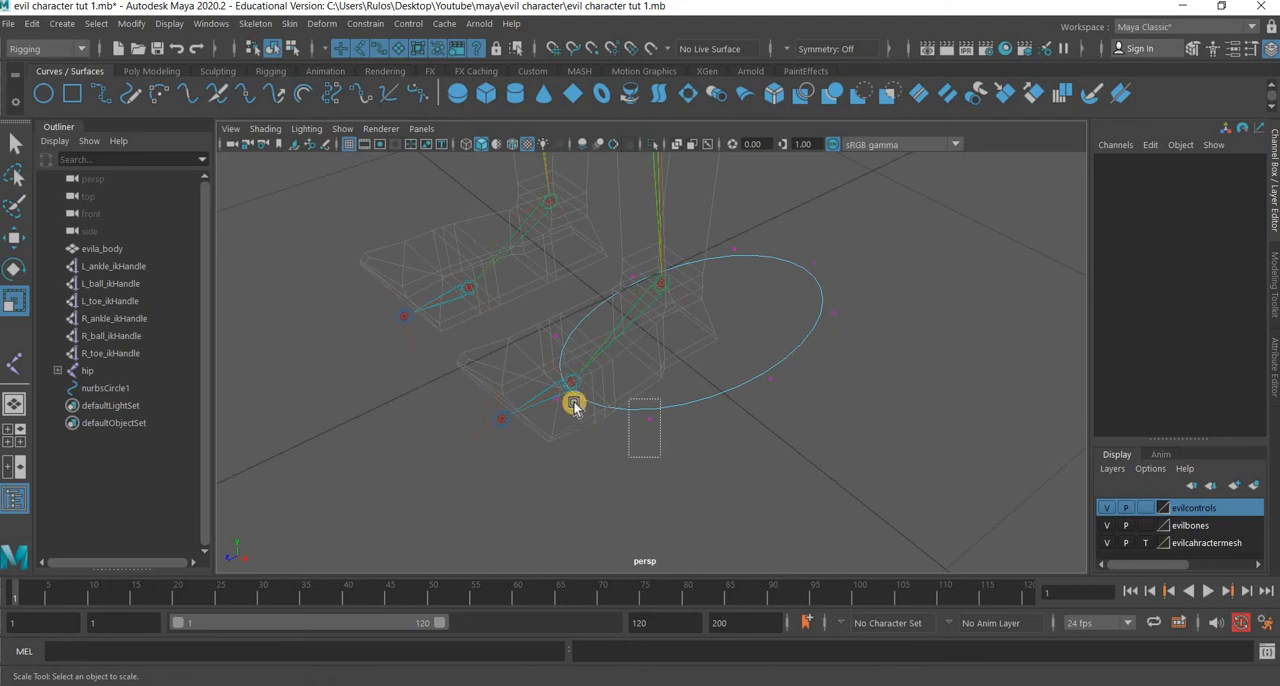
{"action": "left_click_drag", "start_coordinate": [545, 321], "coordinate": [566, 342], "text": "shift"}
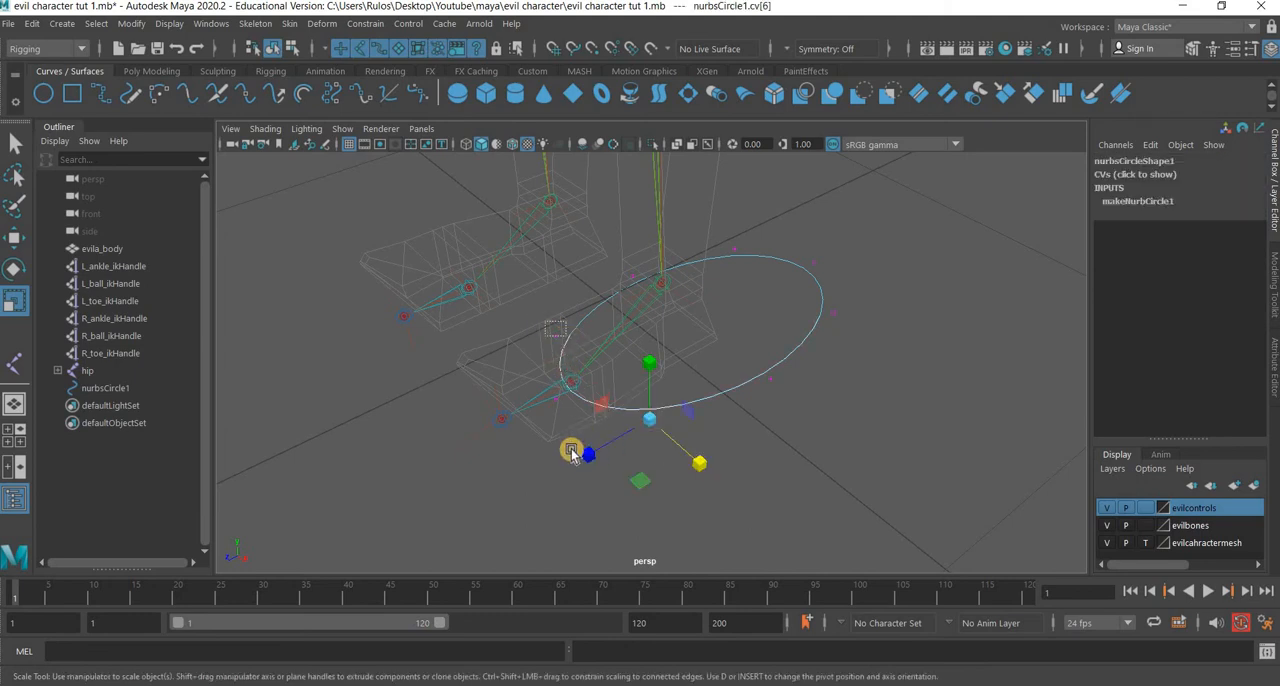
{"action": "scroll", "coordinate": [518, 469], "scroll_direction": "up", "scroll_amount": 6}
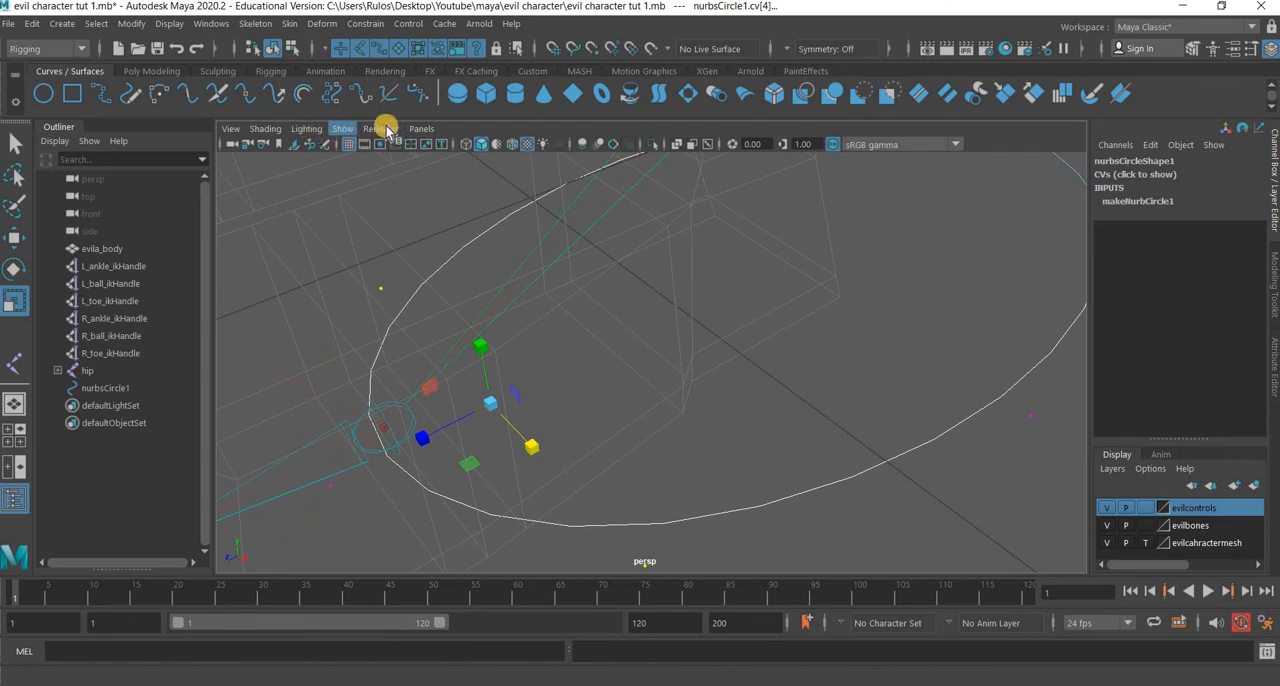
Hide IK handles and joints in the perspective view so only the curve's vertices can be picked.
{"action": "left_click", "coordinate": [342, 144]}
{"action": "left_click", "coordinate": [342, 128]}
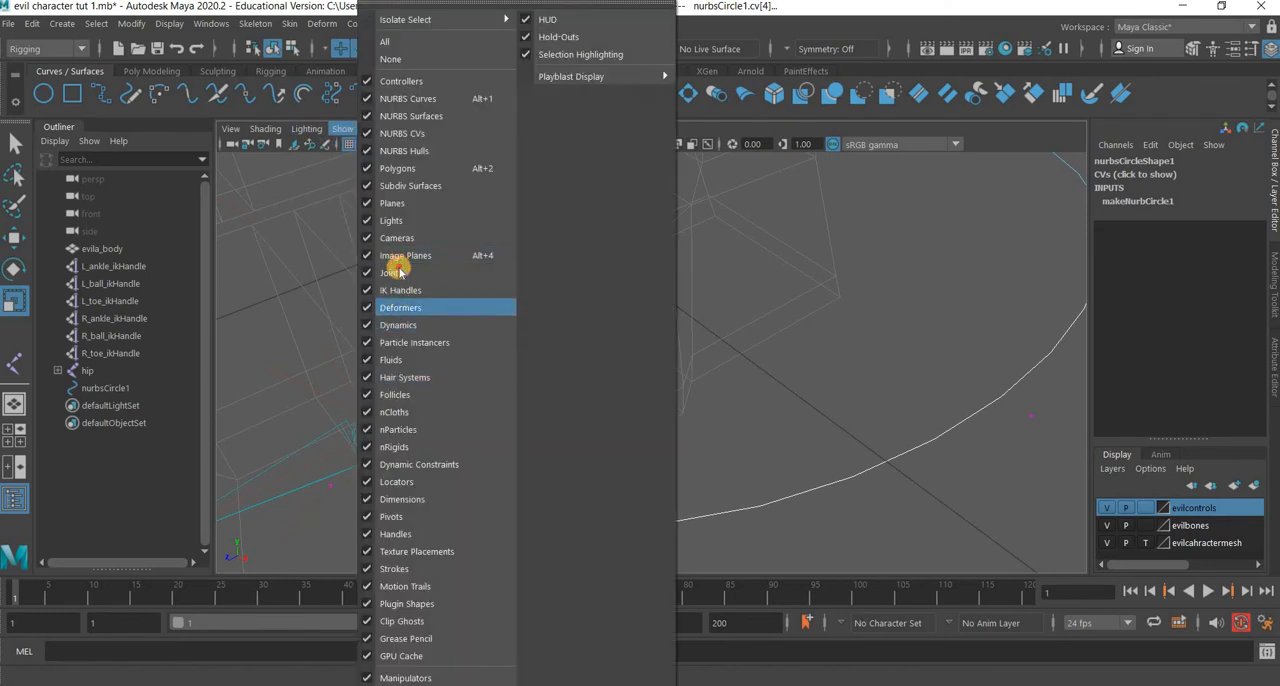
{"action": "left_click", "coordinate": [338, 481]}
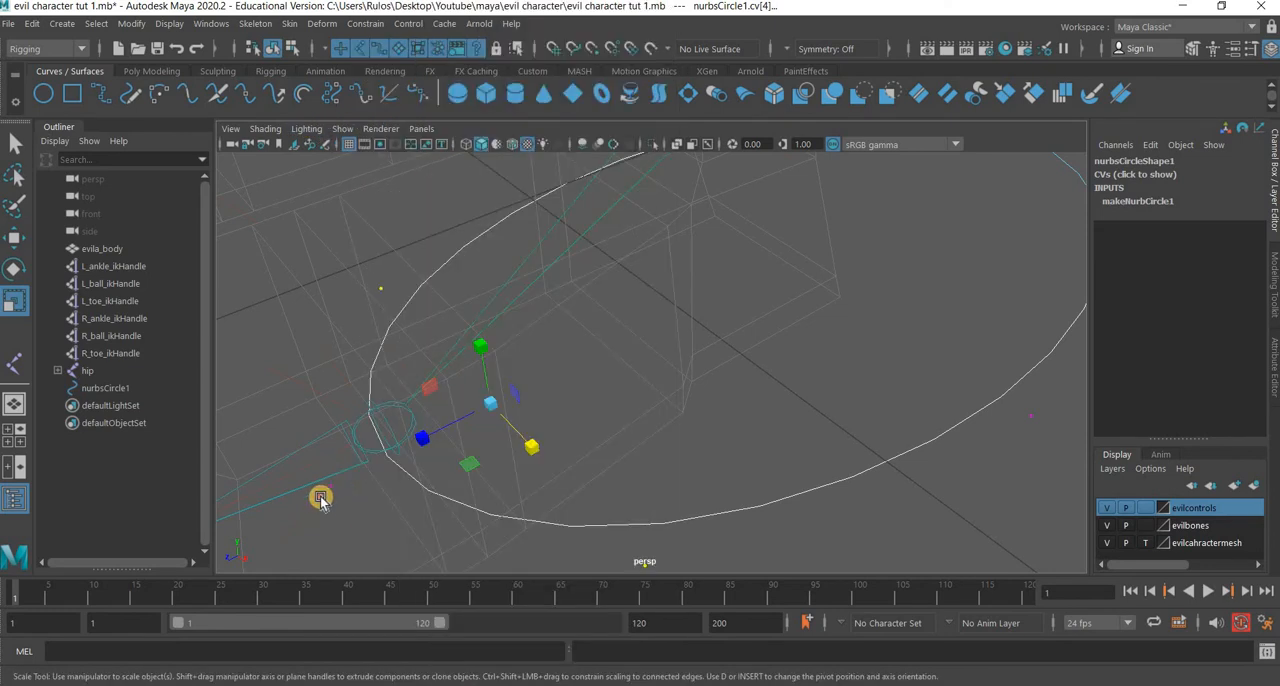
{"action": "left_click", "coordinate": [344, 516]}
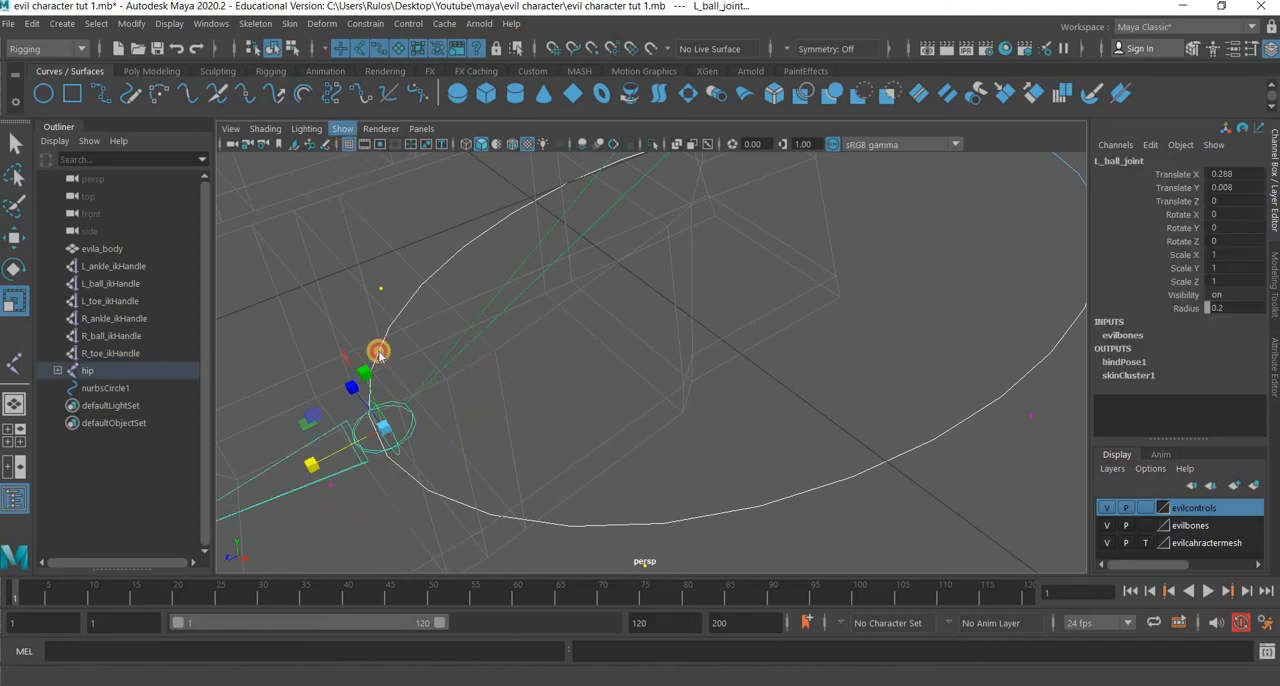
{"action": "left_click", "coordinate": [342, 128]}
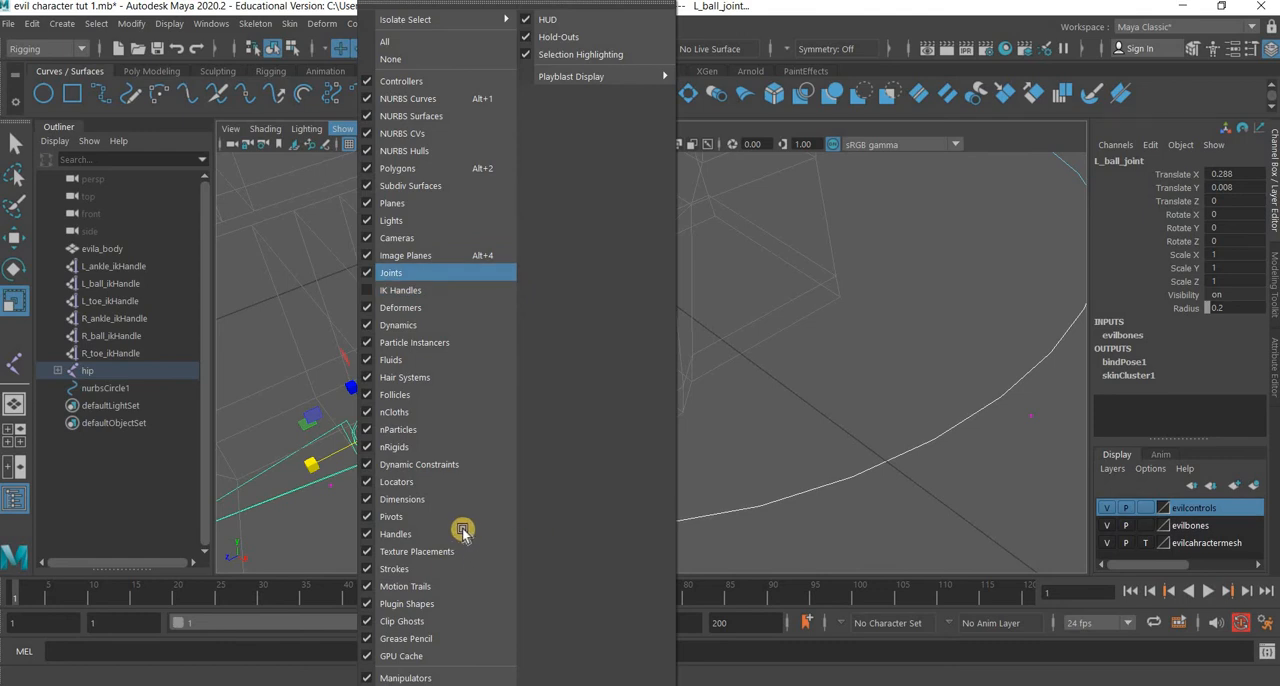
{"action": "left_click", "coordinate": [356, 486]}
{"action": "left_click", "coordinate": [519, 483]}
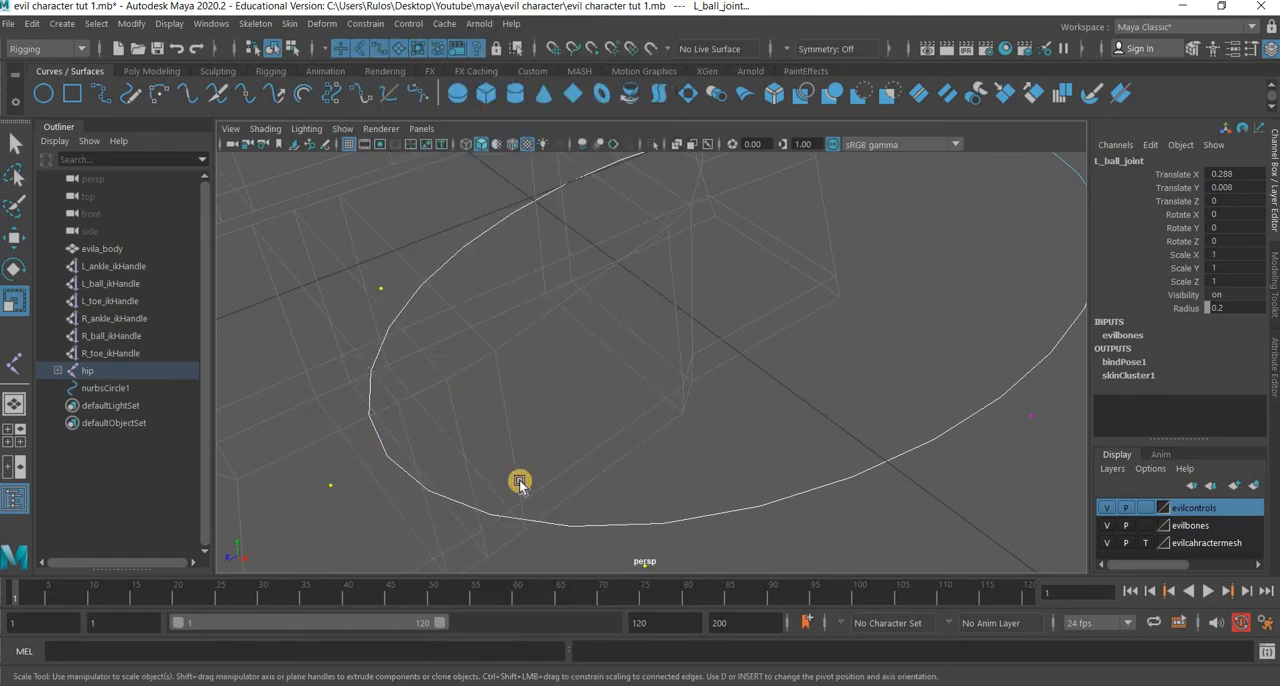
{"action": "right_click_drag", "start_coordinate": [368, 452], "coordinate": [268, 420], "text": "alt"}
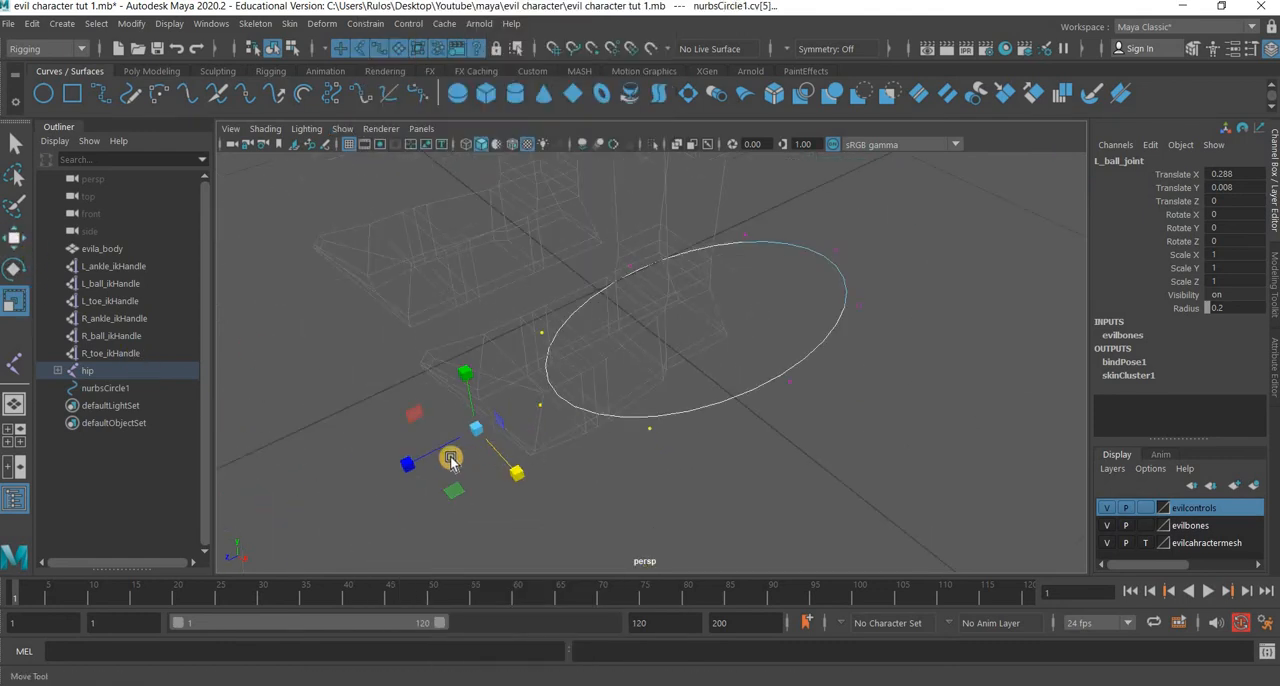
{"action": "key", "text": "w"}
{"action": "left_click_drag", "start_coordinate": [421, 456], "coordinate": [310, 499]}
{"action": "key", "text": "ctrl+z"}
{"action": "key", "text": "ctrl+z"}
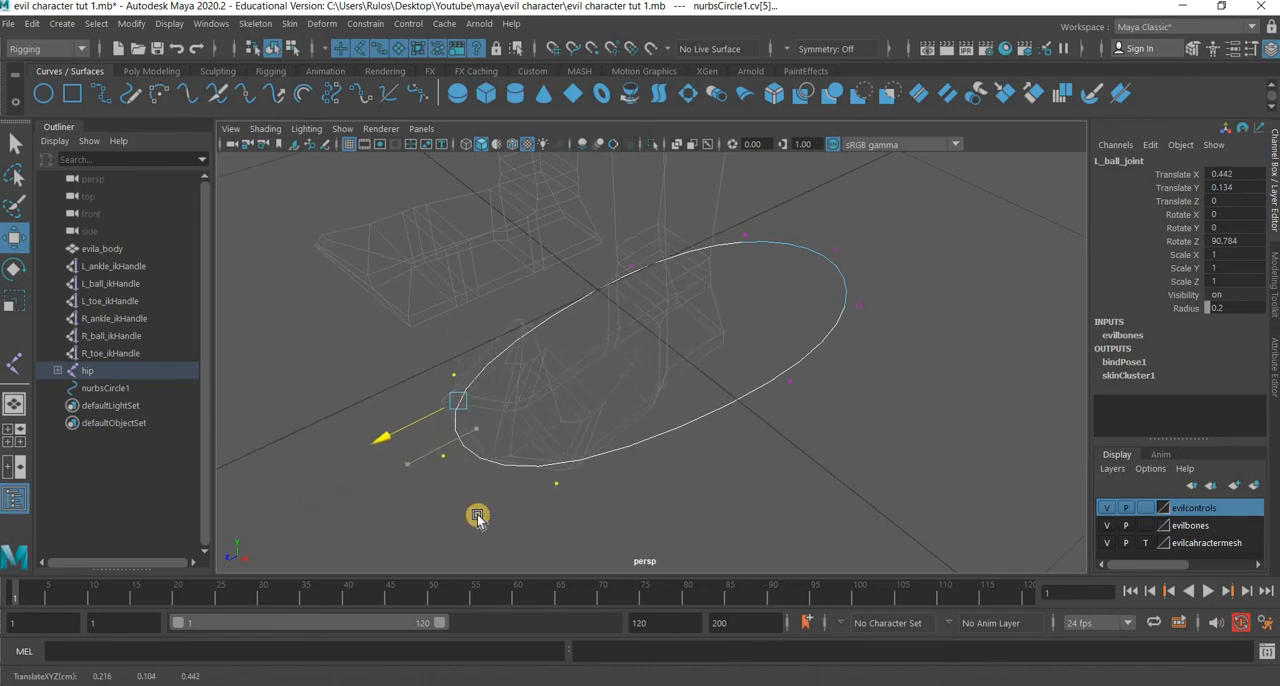
Clear the selection, reselect the three toe-end control vertices and move them forward along Z past the toes.
{"action": "left_click", "coordinate": [521, 320]}
{"action": "left_click_drag", "start_coordinate": [673, 496], "coordinate": [514, 304]}
{"action": "middle_click_drag", "start_coordinate": [394, 455], "coordinate": [348, 465]}
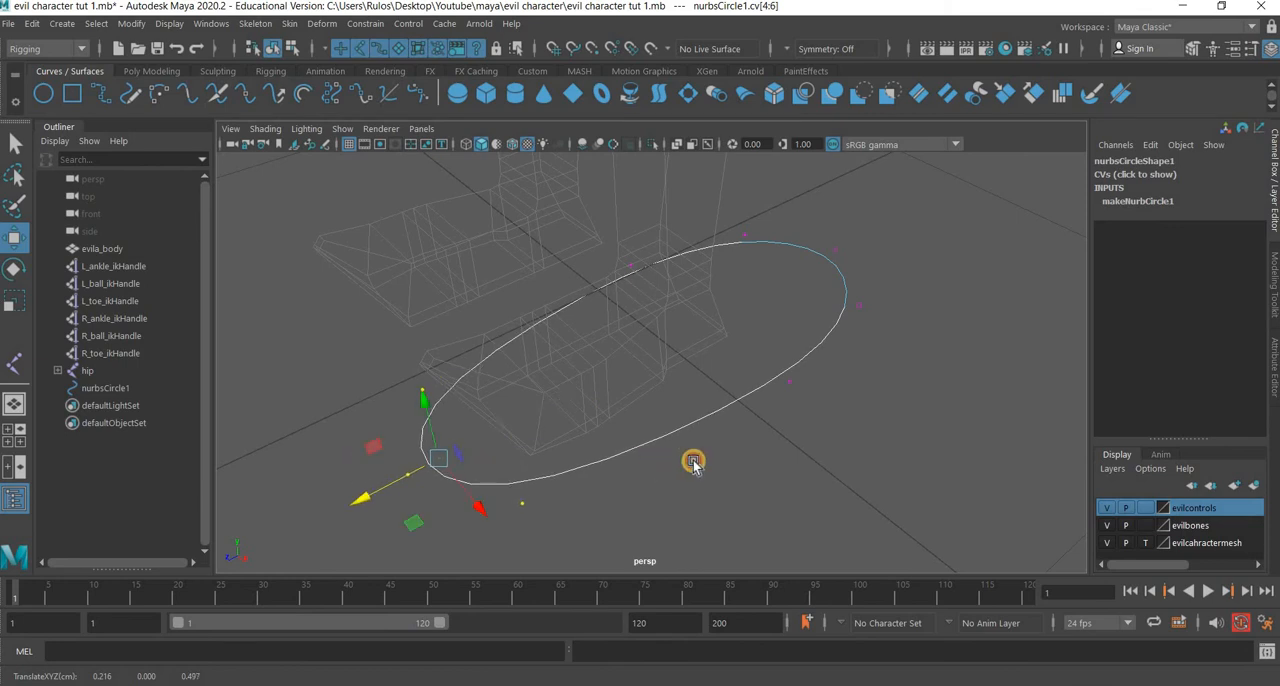
Pull the three heel-end control vertices forward toward the heel, then adjust the rearmost vertex along Z.
{"action": "left_click_drag", "start_coordinate": [691, 463], "coordinate": [648, 352], "text": "alt"}
{"action": "left_click_drag", "start_coordinate": [677, 237], "coordinate": [754, 413]}
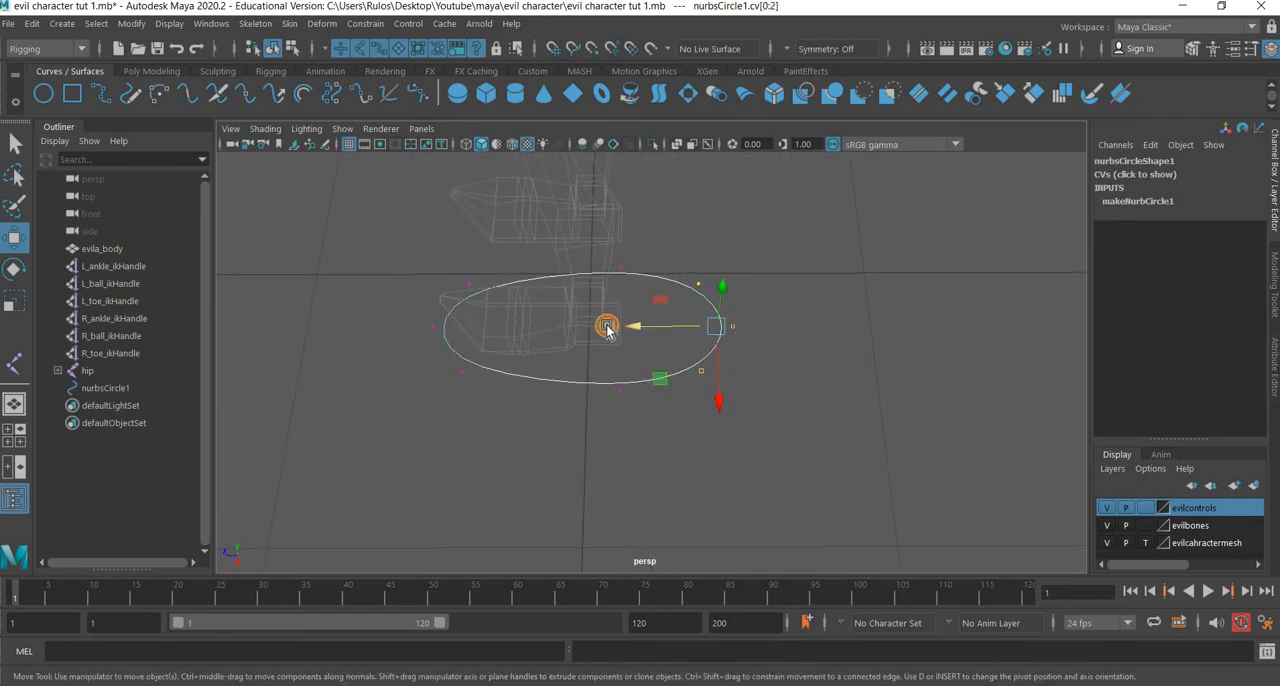
{"action": "left_click_drag", "start_coordinate": [607, 326], "coordinate": [602, 326]}
{"action": "left_click_drag", "start_coordinate": [737, 298], "coordinate": [685, 345]}
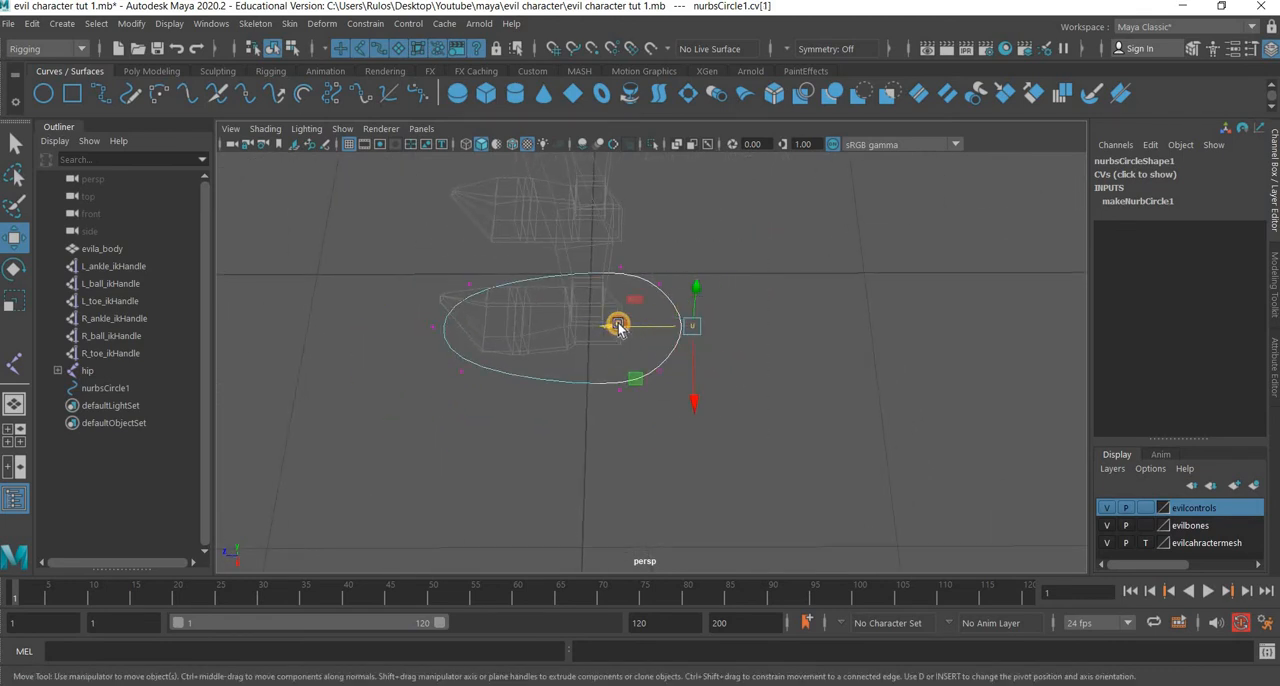
Scale the two side control vertices at the toe end closer together so the curve tapers toward the toes.
{"action": "left_click_drag", "start_coordinate": [494, 346], "coordinate": [476, 290], "text": "alt"}
{"action": "left_click", "coordinate": [14, 298]}
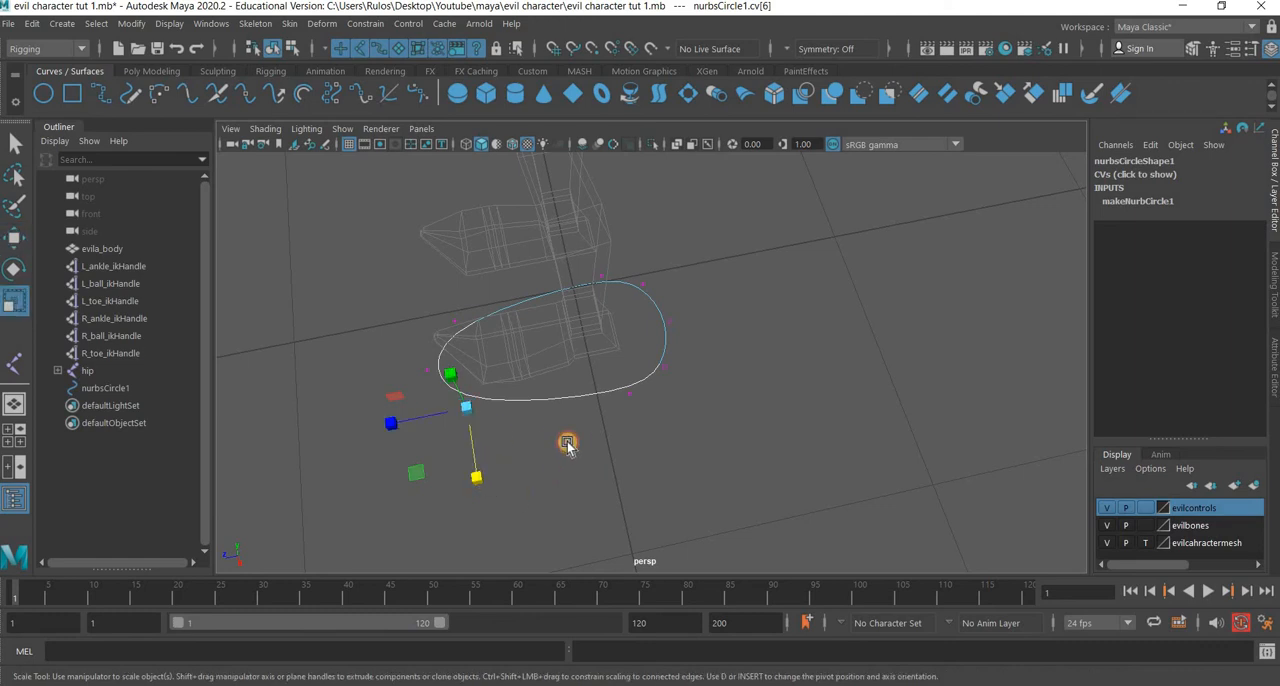
{"action": "left_click_drag", "start_coordinate": [567, 443], "coordinate": [486, 311], "text": "alt"}
{"action": "left_click_drag", "start_coordinate": [442, 410], "coordinate": [489, 278]}
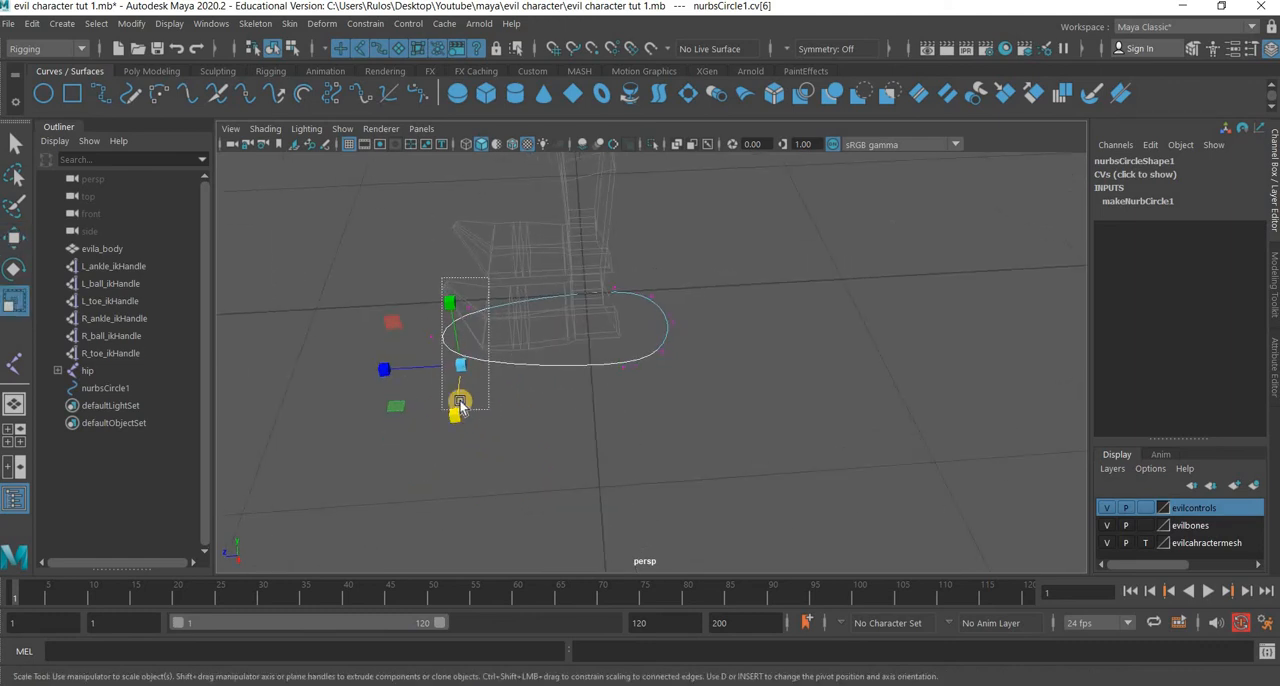
{"action": "left_click_drag", "start_coordinate": [465, 340], "coordinate": [28, 250]}
Select the foremost control vertex at the curve's toe end and adjust its position along Z.
{"action": "left_click", "coordinate": [445, 359]}
{"action": "key", "text": "w"}
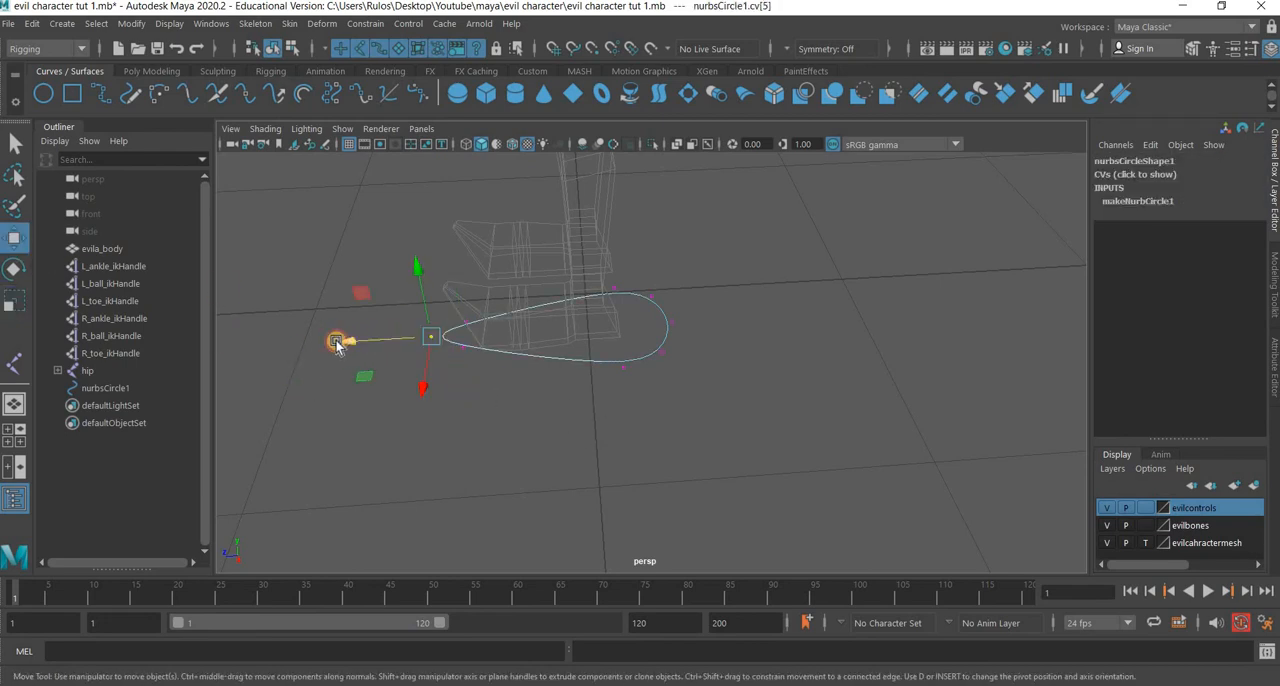
{"action": "left_click_drag", "start_coordinate": [337, 343], "coordinate": [691, 417]}
{"action": "left_click_drag", "start_coordinate": [615, 442], "coordinate": [591, 368], "text": "alt"}
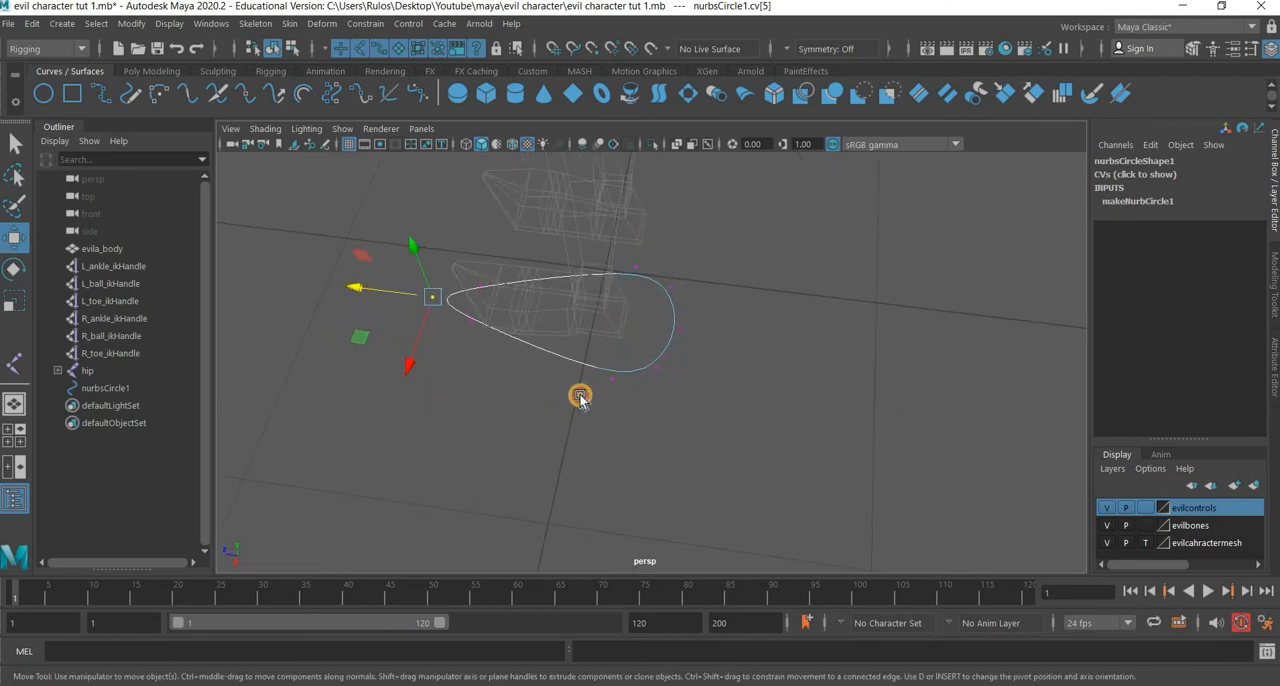
Select the two side control vertices near the heel and shift them to reshape the curve's wide end around the foot.
{"action": "left_click_drag", "start_coordinate": [557, 414], "coordinate": [651, 246]}
{"action": "left_click_drag", "start_coordinate": [563, 313], "coordinate": [564, 358]}
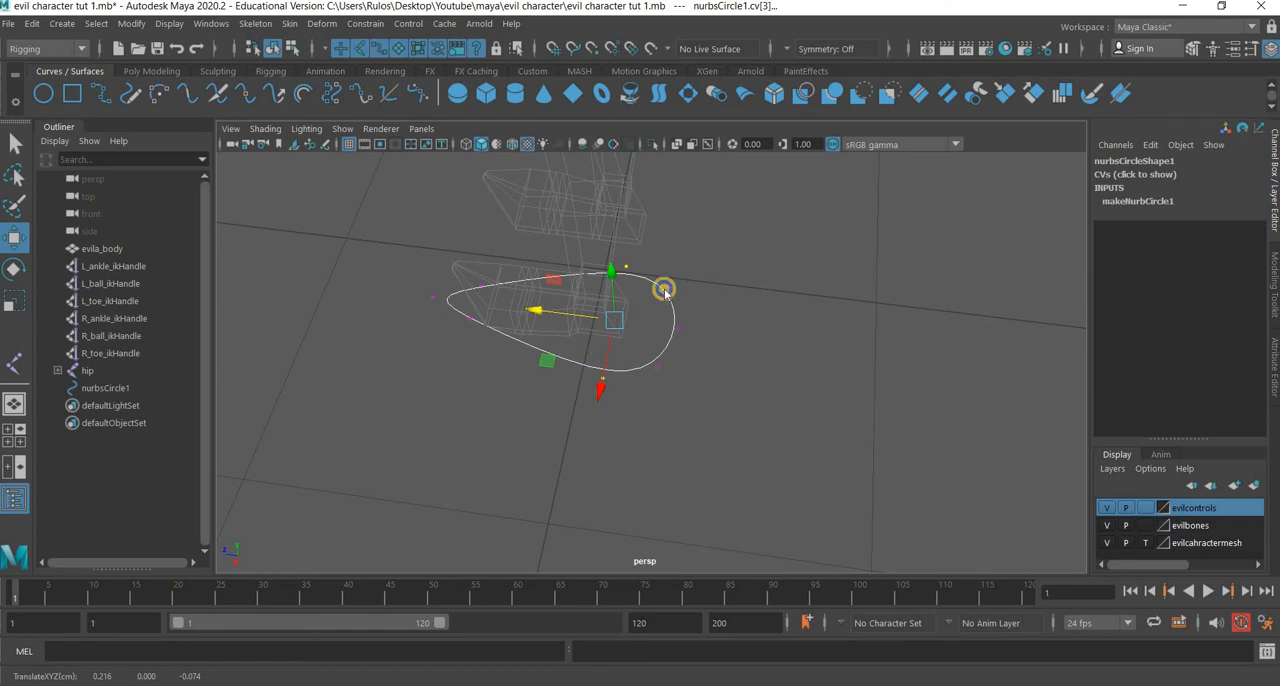
{"action": "right_click_drag", "start_coordinate": [580, 277], "coordinate": [662, 253]}
{"action": "left_click_drag", "start_coordinate": [608, 408], "coordinate": [601, 426], "text": "alt"}
{"action": "scroll", "coordinate": [600, 424], "scroll_direction": "up", "scroll_amount": 4}
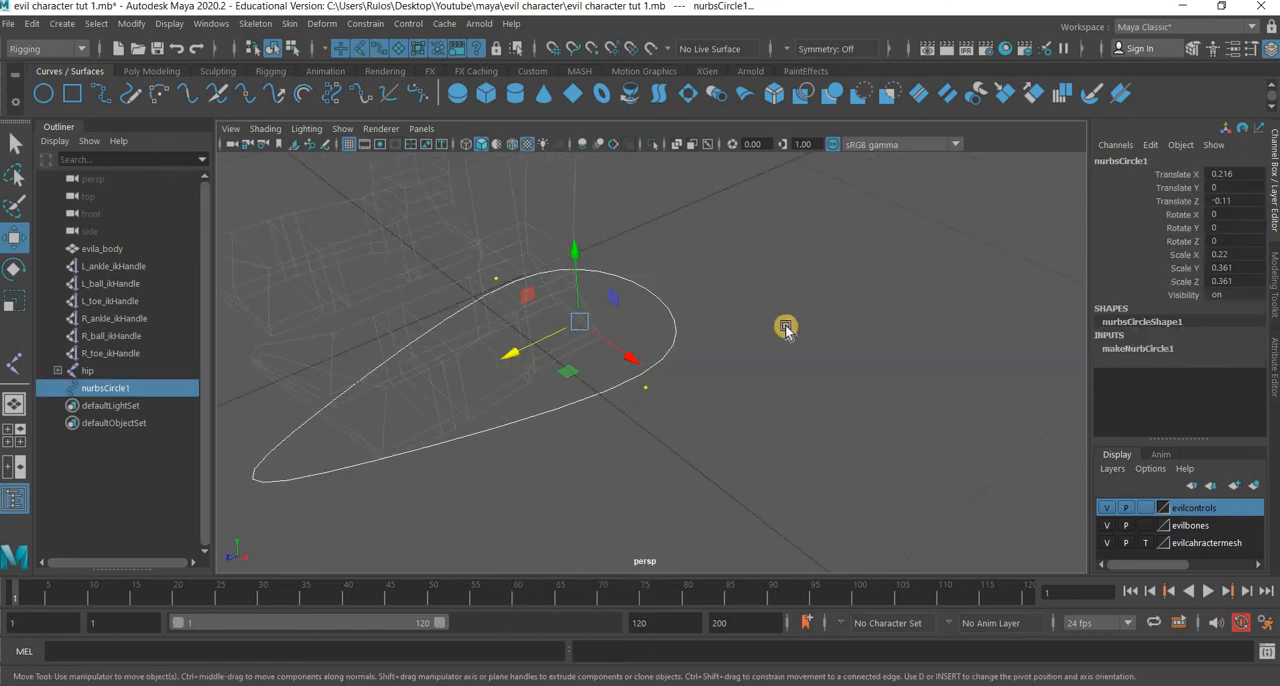
Select the whole foot curve as an object and delete its construction history.
{"action": "left_click", "coordinate": [675, 343]}
{"action": "key", "text": "ctrl+z"}
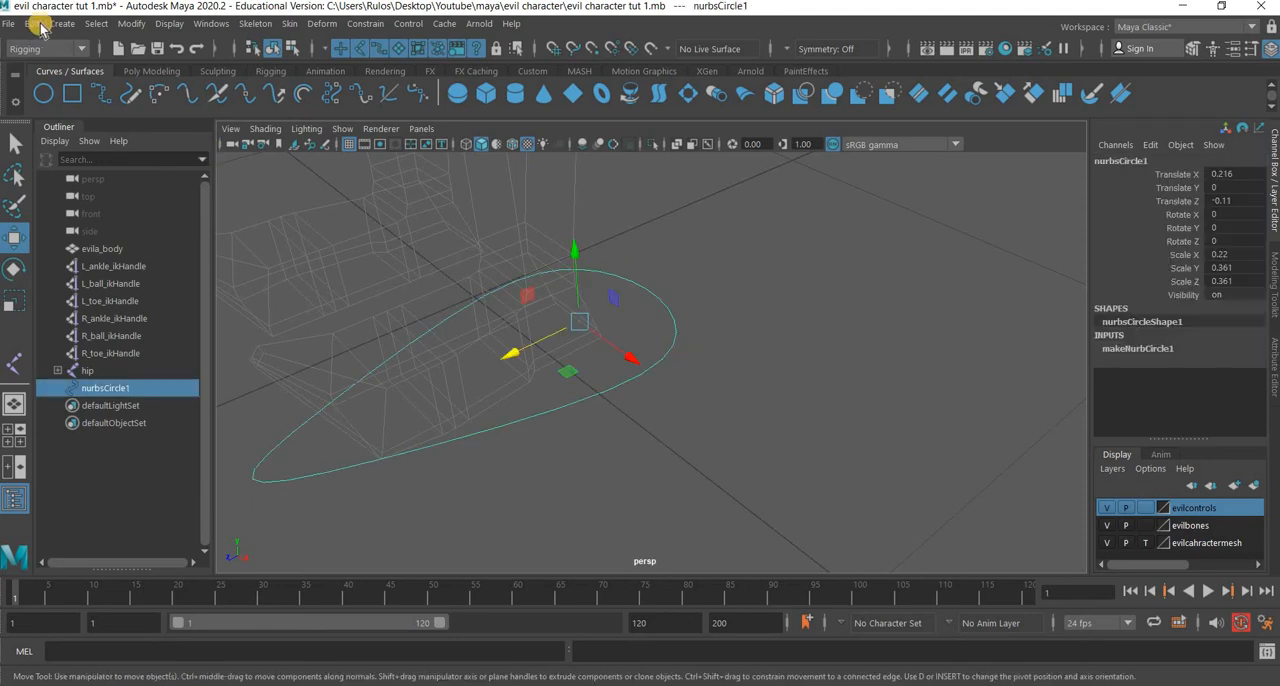
{"action": "left_click", "coordinate": [35, 25]}
{"action": "left_click", "coordinate": [301, 226]}
{"action": "mouse_move", "coordinate": [120, 228]}
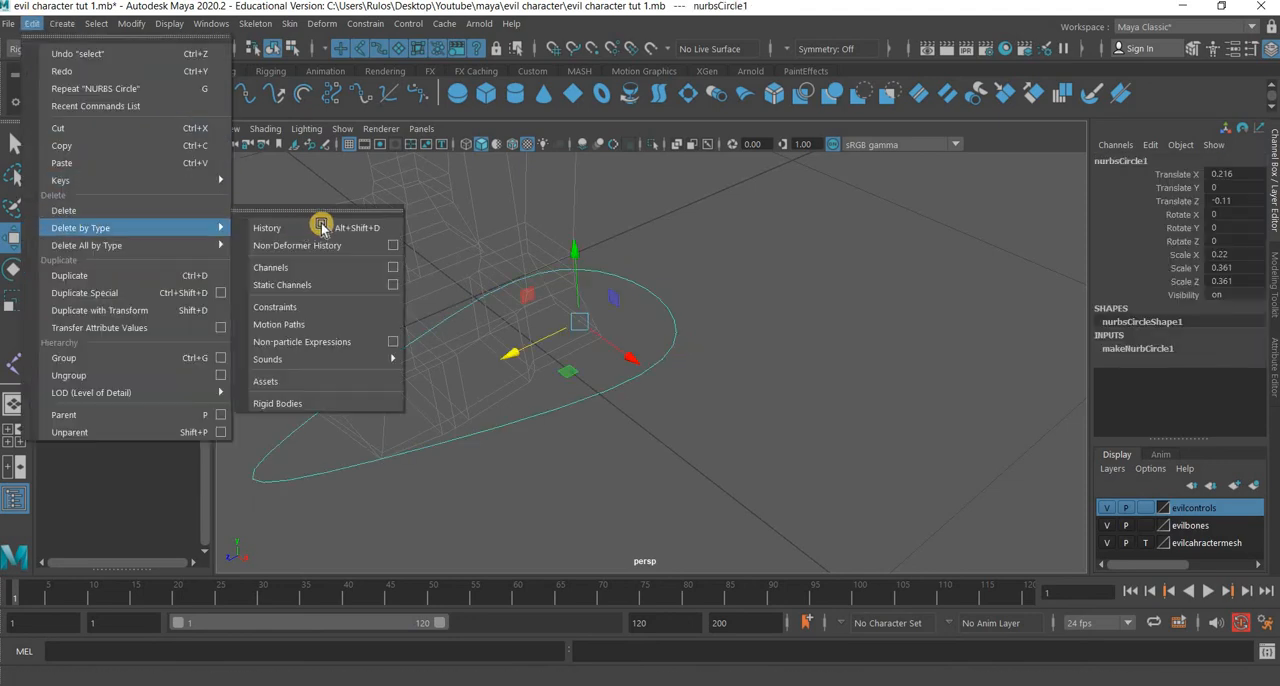
{"action": "left_click", "coordinate": [322, 221]}
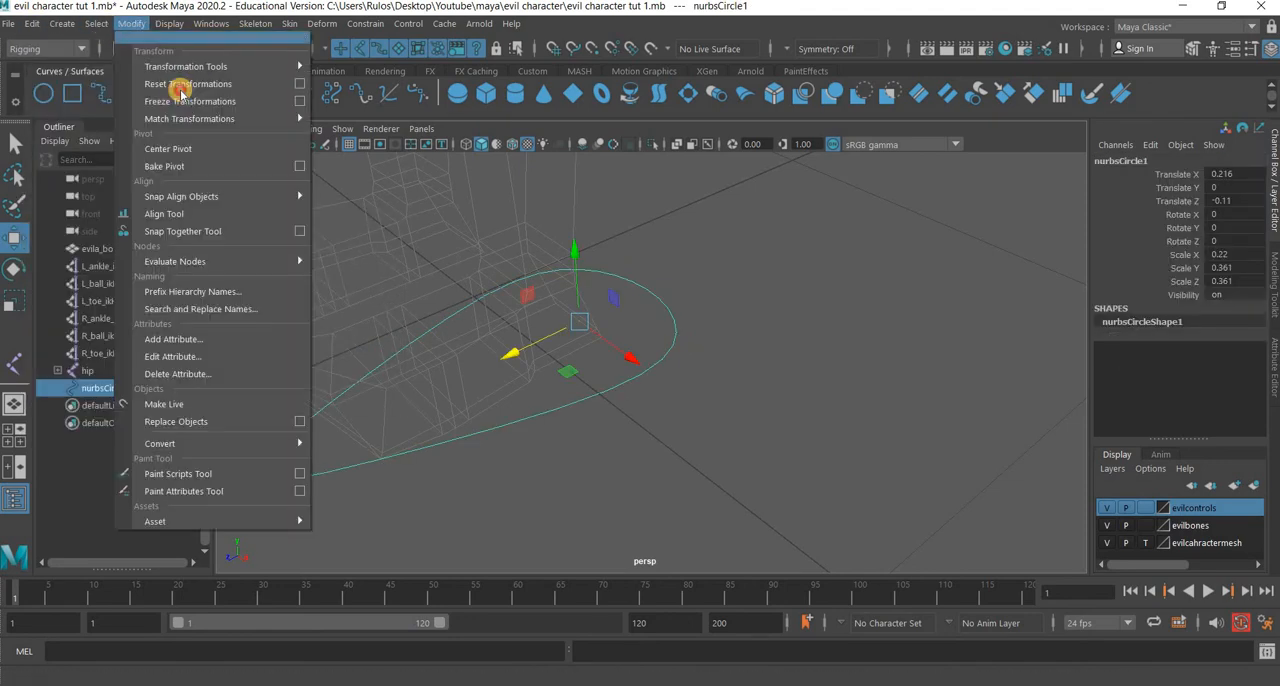
Undo the trial transformation reset on the foot curve and freeze its transformations instead.
{"action": "left_click", "coordinate": [137, 80]}
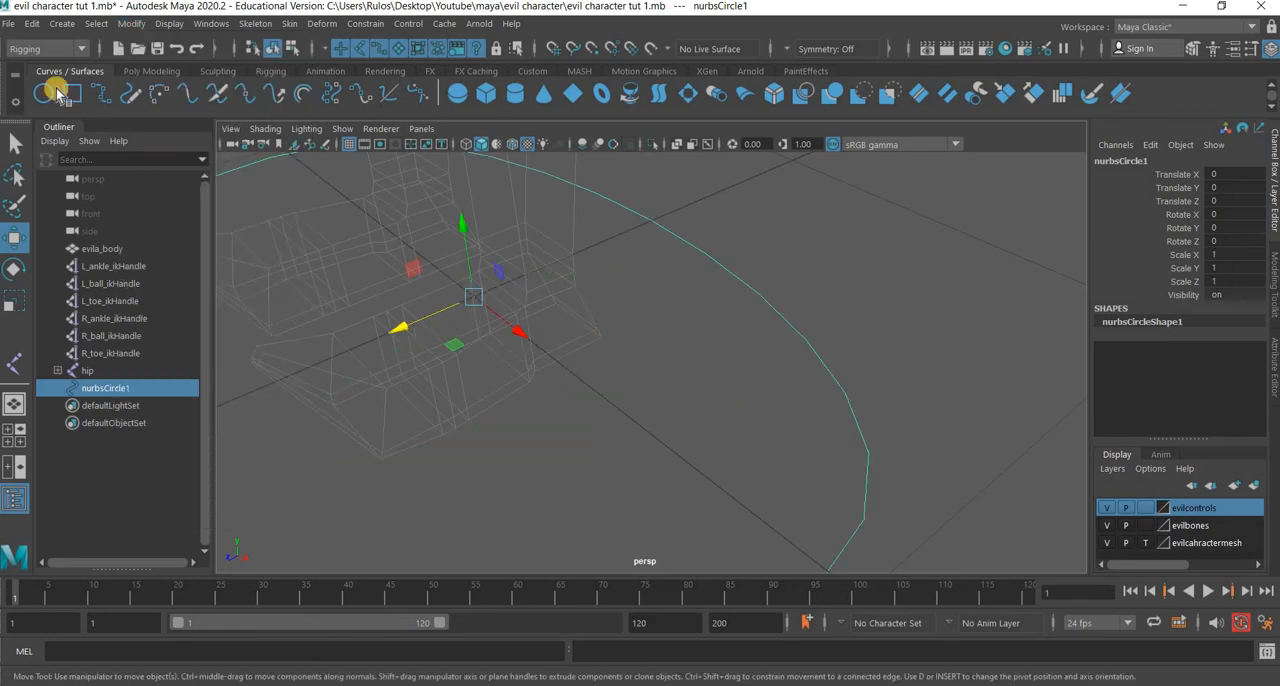
{"action": "key", "text": "ctrl+z"}
{"action": "left_click", "coordinate": [131, 23]}
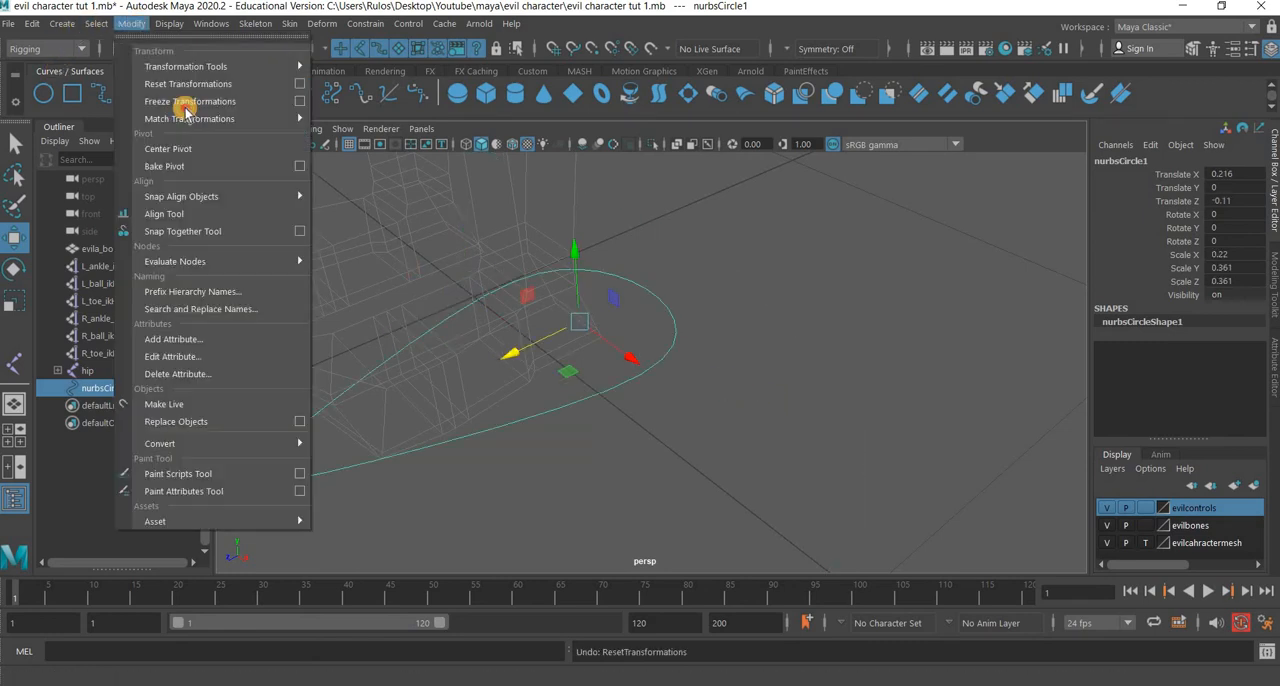
{"action": "left_click", "coordinate": [185, 102]}
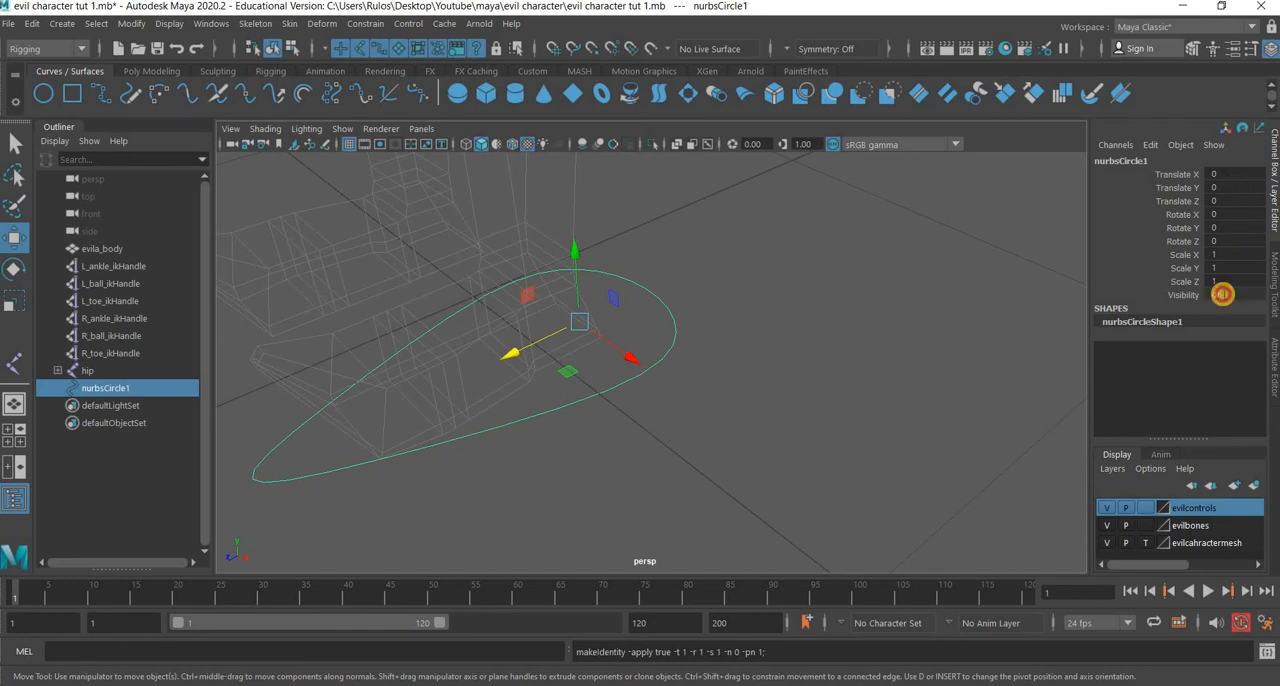
Reselect the foot curve and examine its placement against the foot in the perspective and side views.
{"action": "left_click", "coordinate": [586, 400]}
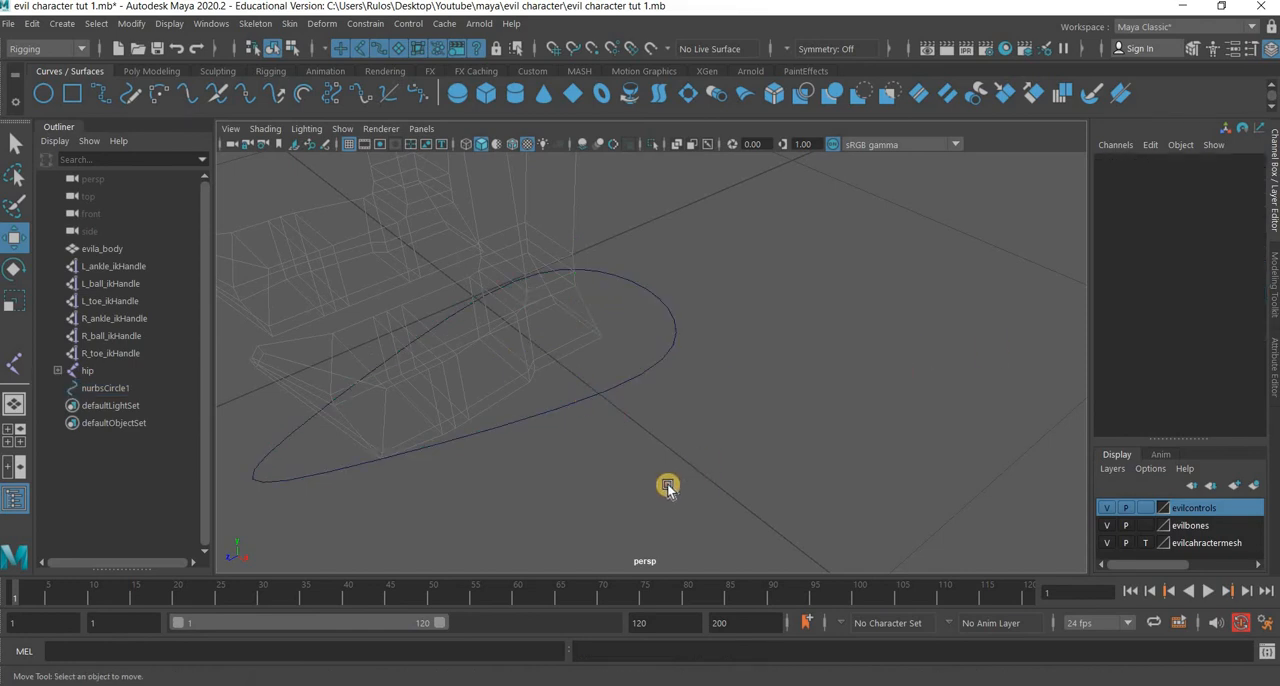
{"action": "left_click", "coordinate": [606, 391]}
{"action": "left_click_drag", "start_coordinate": [677, 430], "coordinate": [893, 446], "text": "alt"}
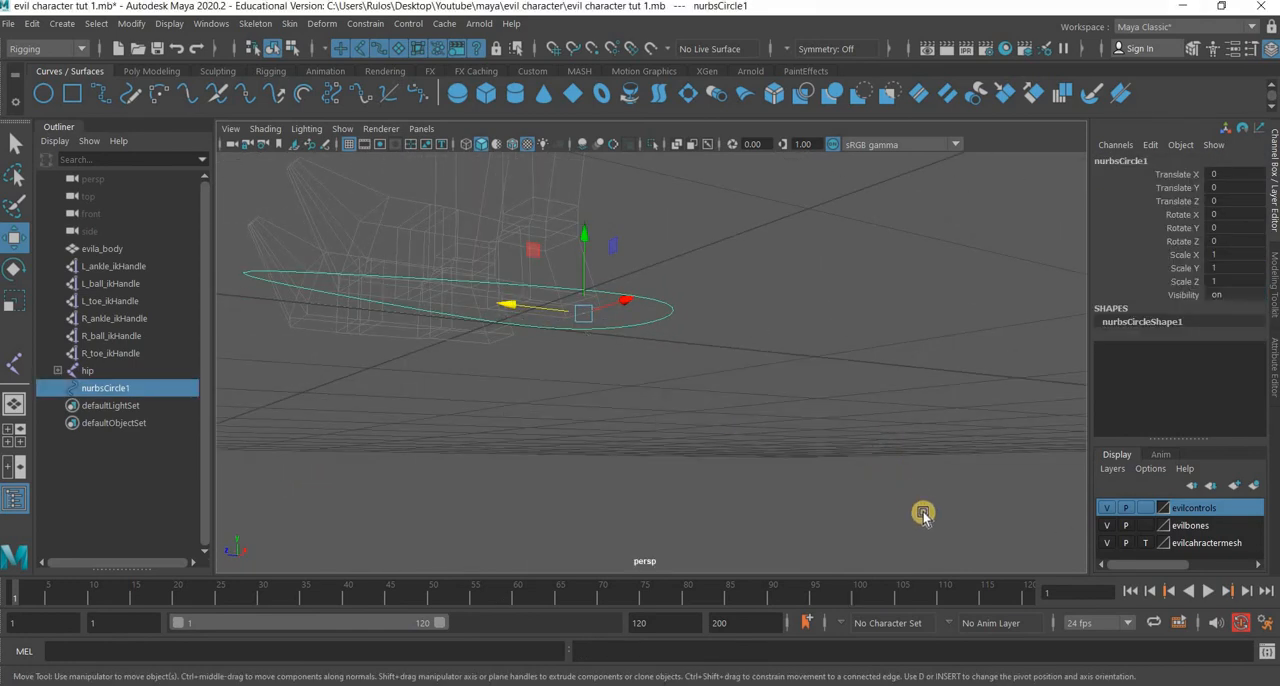
{"action": "key", "text": "space"}
{"action": "key", "text": "space"}
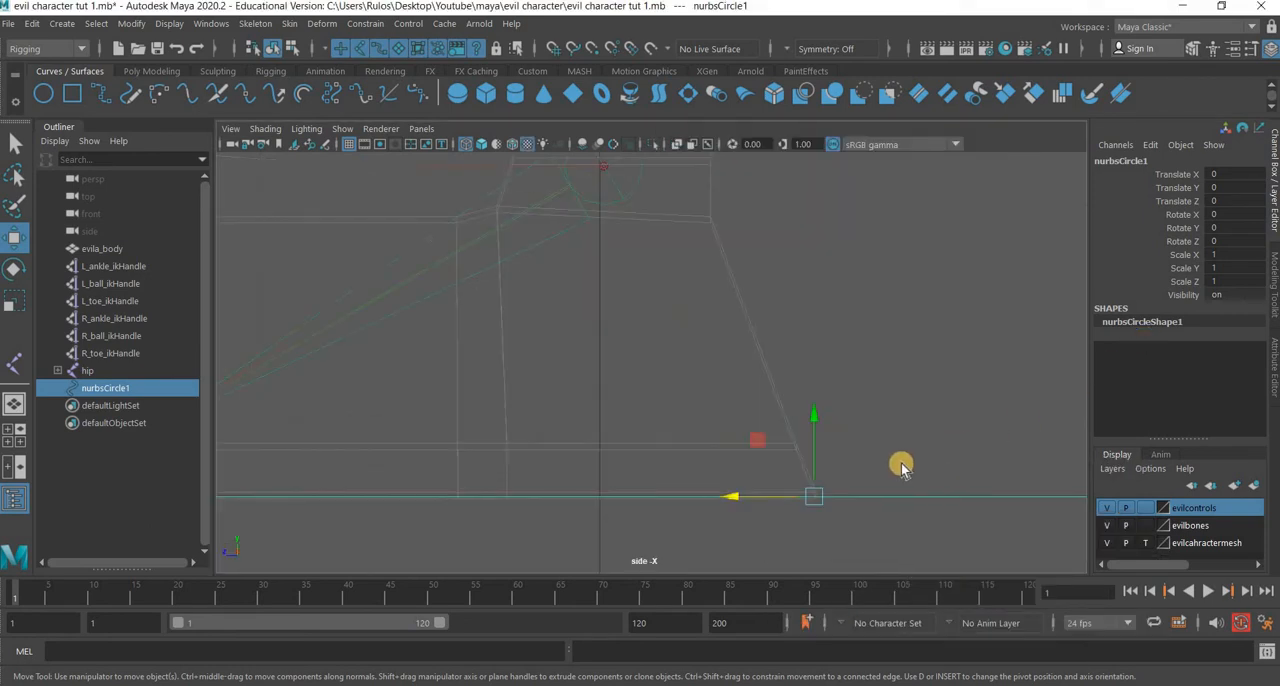
{"action": "key", "text": "space"}
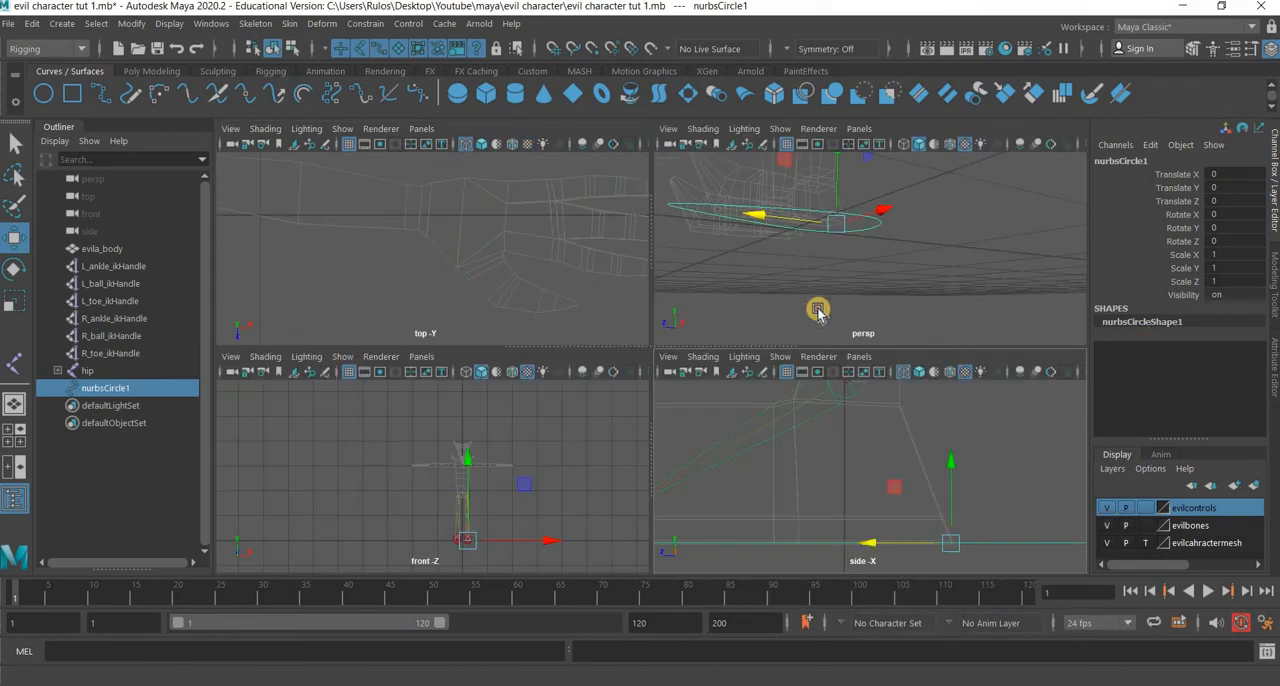
{"action": "left_click_drag", "start_coordinate": [815, 320], "coordinate": [814, 313], "text": "alt"}
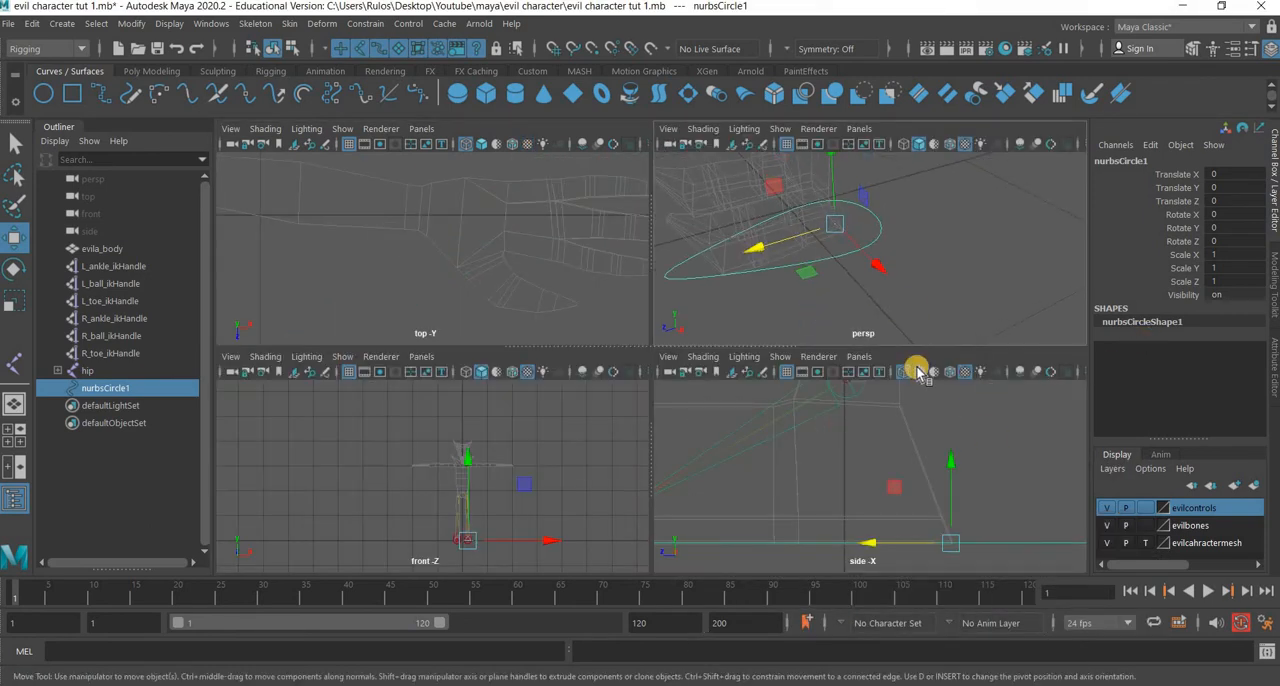
{"action": "key", "text": "space"}
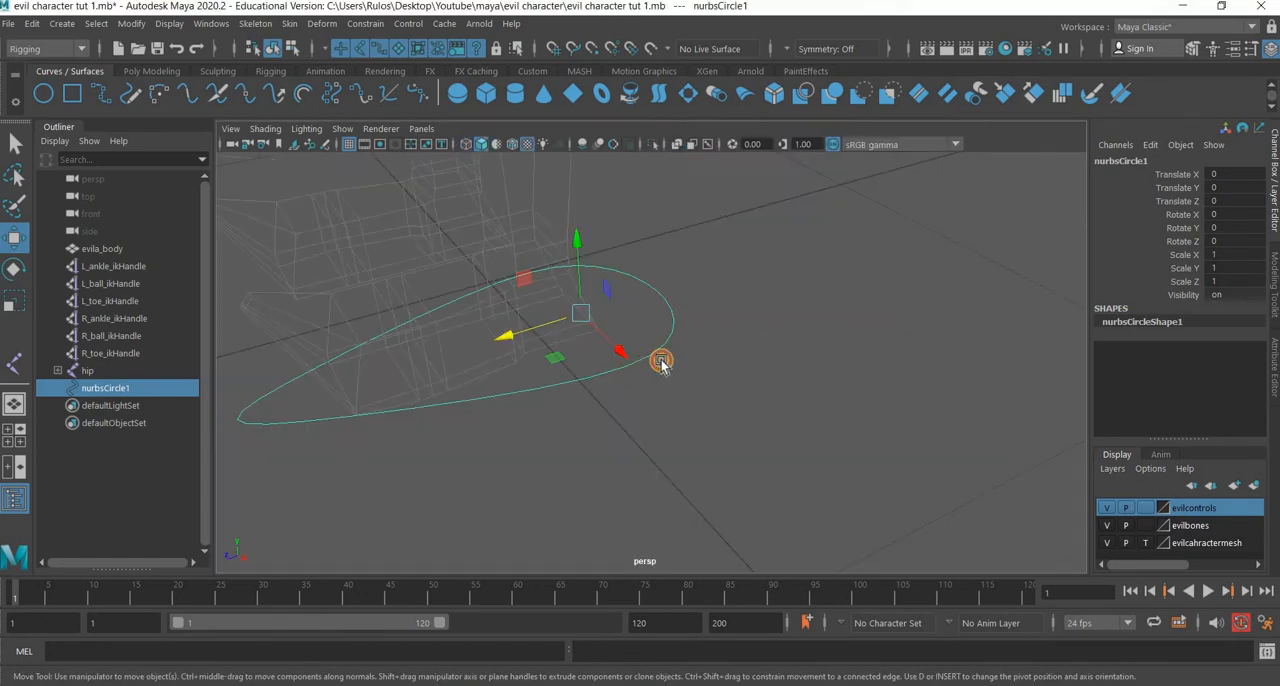
Frame the foot curve from above and open its name for editing.
{"action": "left_click_drag", "start_coordinate": [660, 363], "coordinate": [614, 263], "text": "alt"}
{"action": "key", "text": "f"}
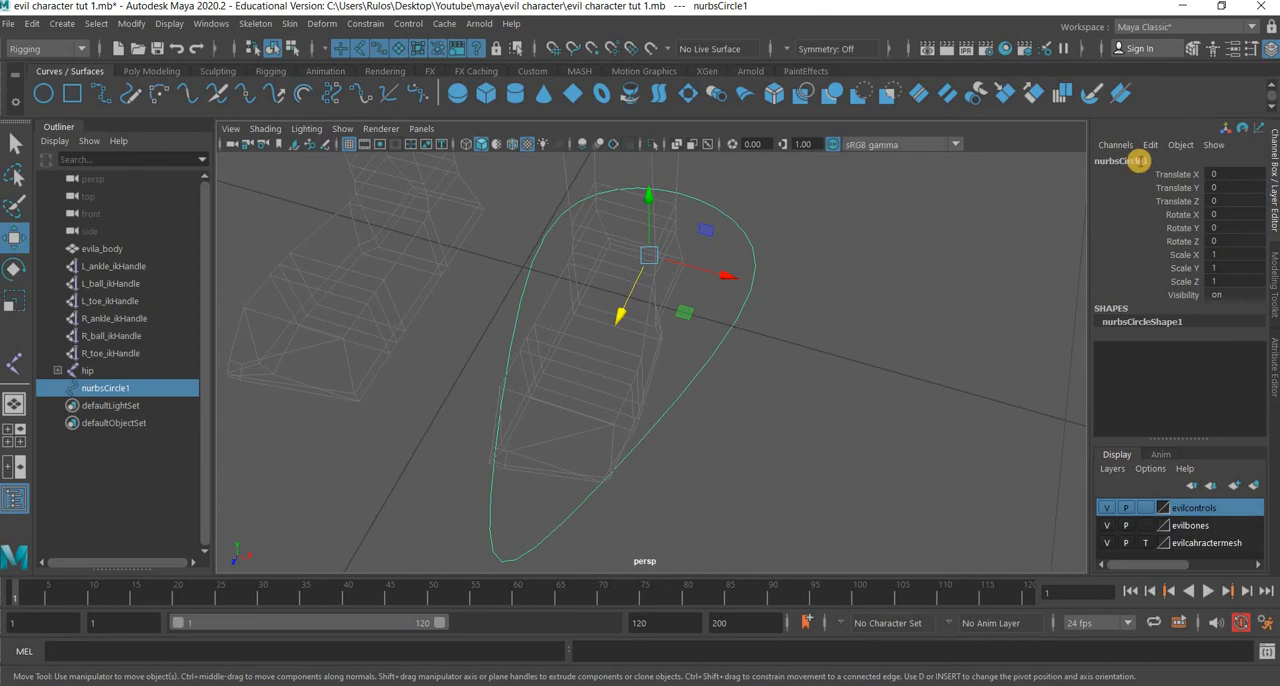
{"action": "double_click", "coordinate": [1138, 161]}
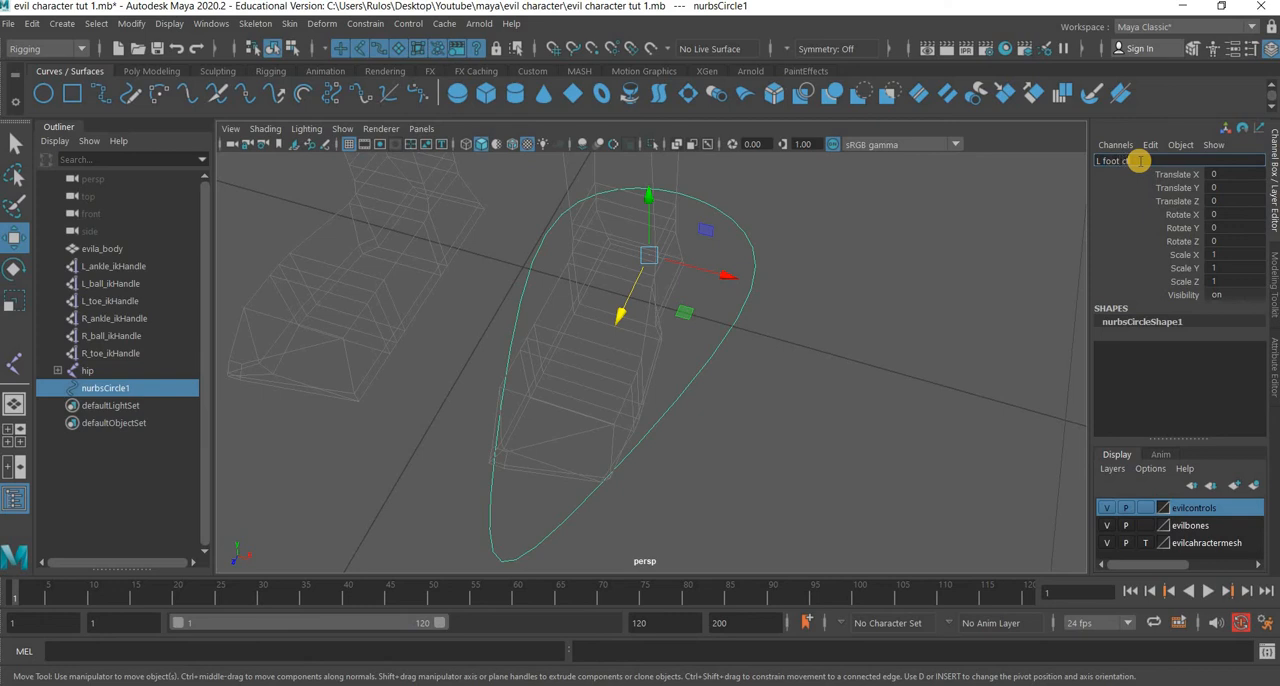
Name the left foot curve L_foot_ctrl.
{"action": "key", "text": "Return"}
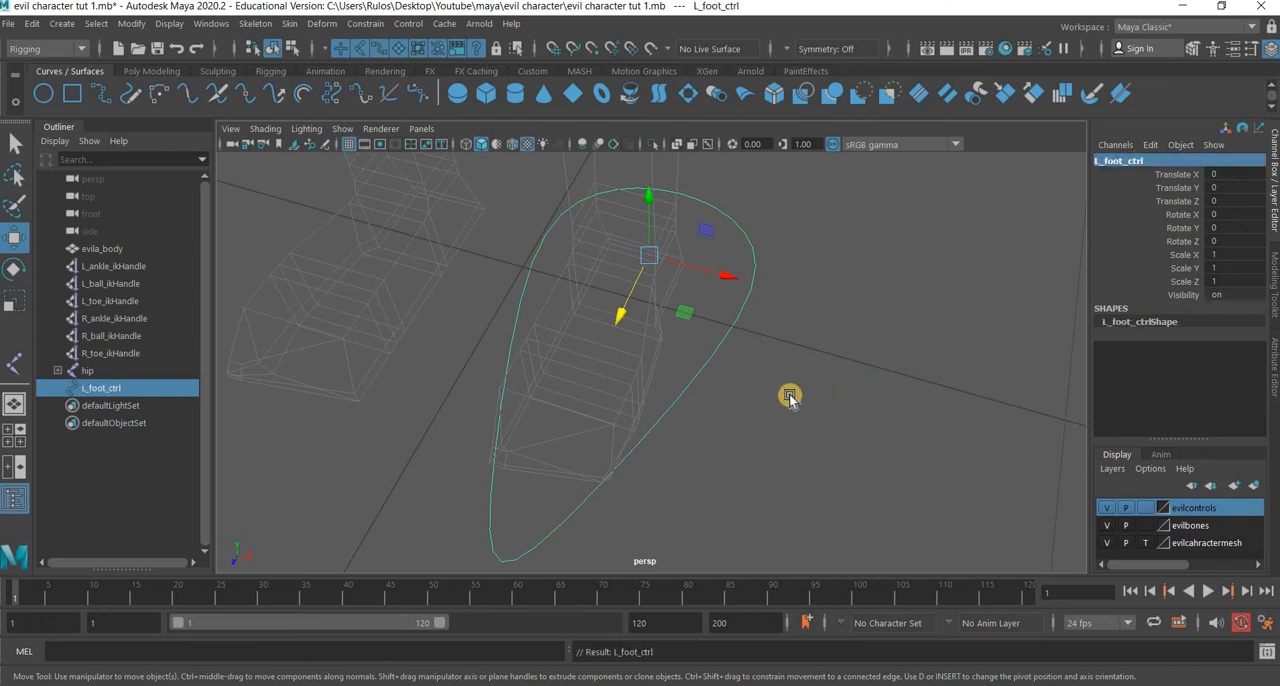
{"action": "scroll", "coordinate": [710, 430], "scroll_direction": "down", "scroll_amount": 5}
{"action": "left_click_drag", "start_coordinate": [714, 430], "coordinate": [719, 429], "text": "alt"}
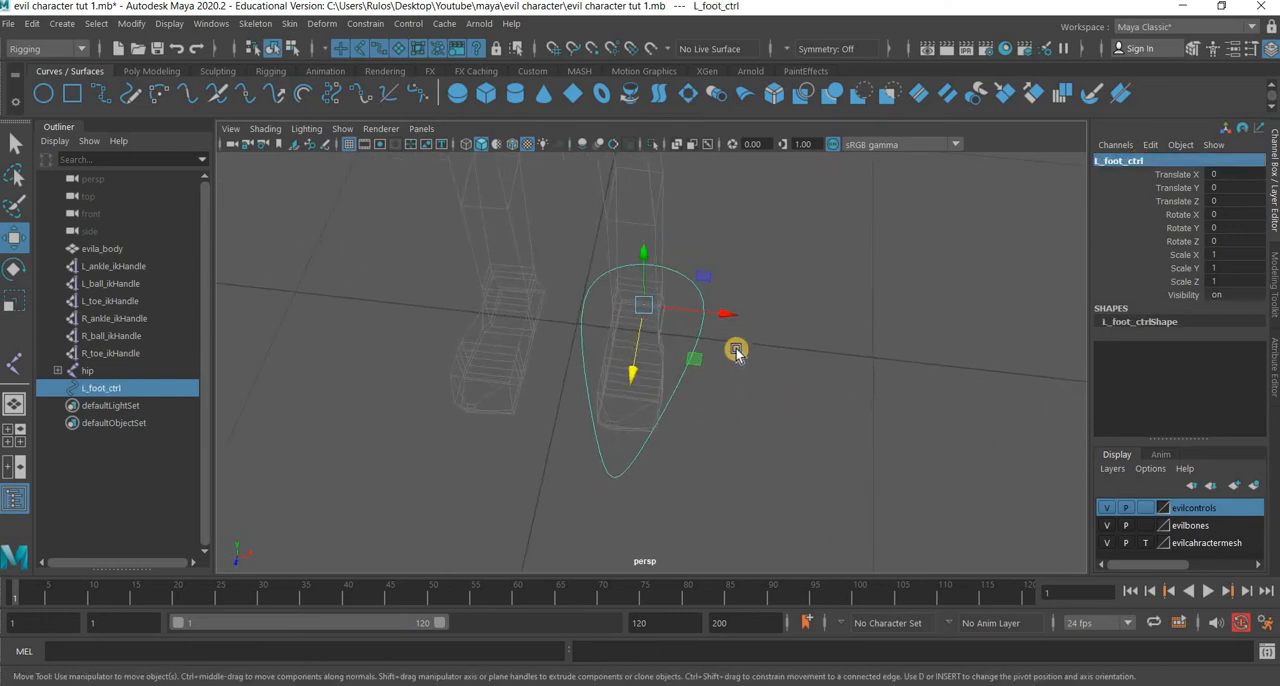
Duplicate the left foot control and move the copy along X over the right foot, to about -0.42.
{"action": "key", "text": "ctrl+d"}
{"action": "left_click_drag", "start_coordinate": [727, 314], "coordinate": [606, 306]}
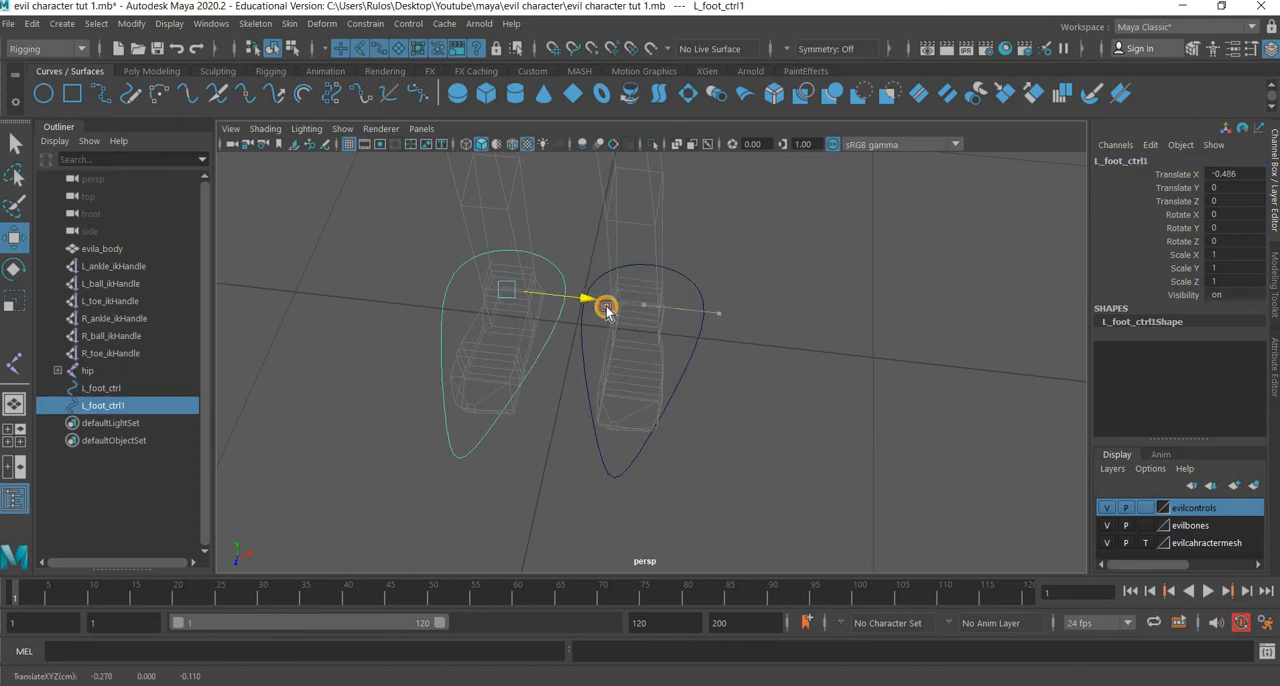
{"action": "left_click_drag", "start_coordinate": [566, 398], "coordinate": [880, 355], "text": "alt"}
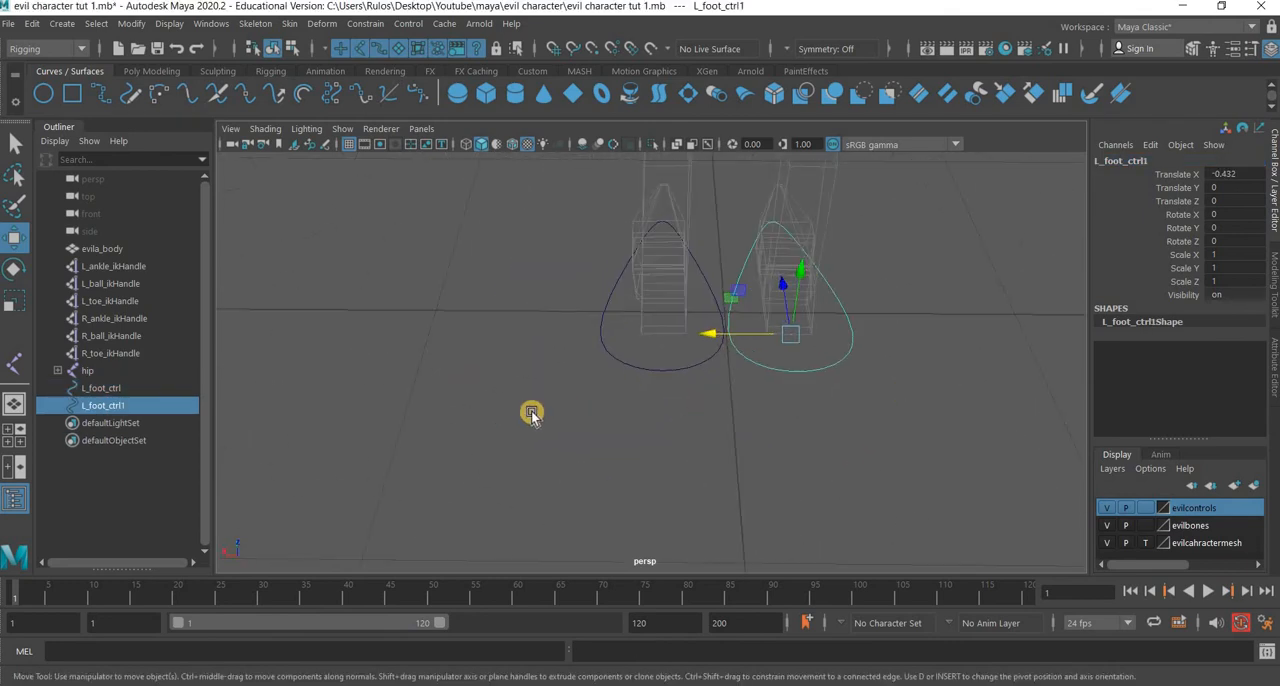
{"action": "scroll", "coordinate": [516, 430], "scroll_direction": "up", "scroll_amount": 6}
{"action": "middle_click_drag", "start_coordinate": [980, 400], "coordinate": [729, 435], "text": "alt"}
{"action": "middle_click_drag", "start_coordinate": [453, 370], "coordinate": [857, 374], "text": "alt"}
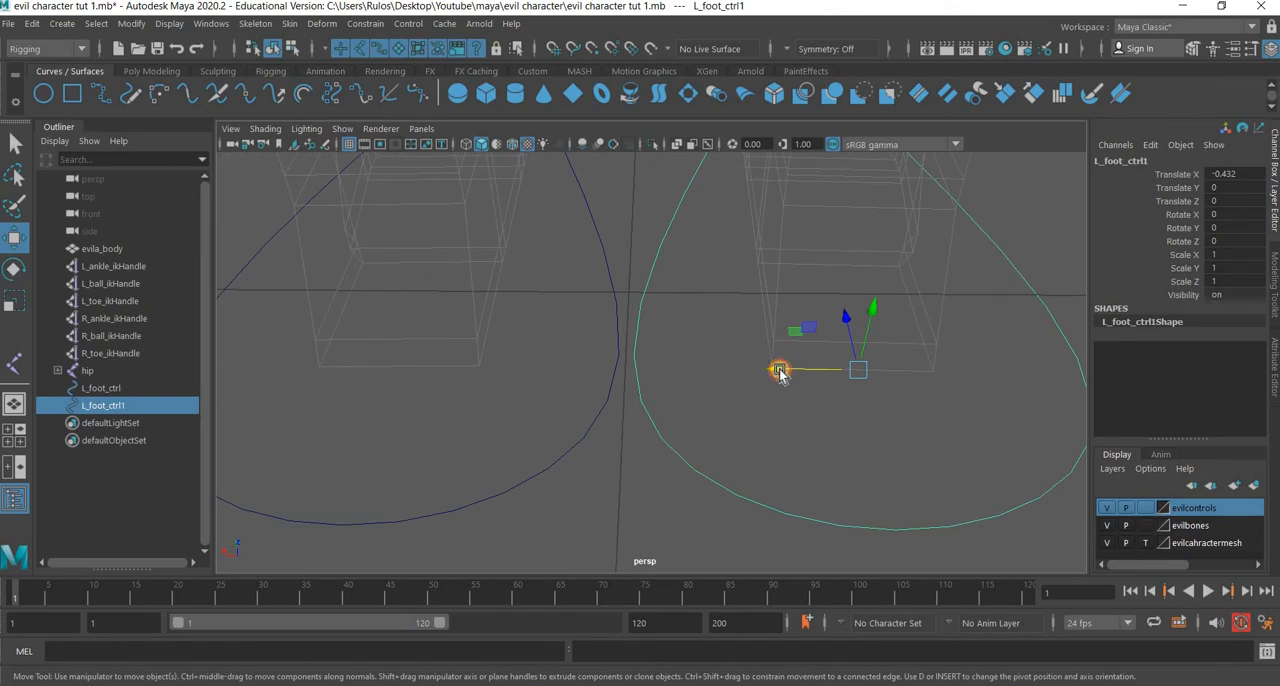
{"action": "left_click_drag", "start_coordinate": [780, 371], "coordinate": [768, 373]}
Shift the duplicated foot curve slightly away from the original, to a Translate X of about -0.431.
{"action": "left_click_drag", "start_coordinate": [700, 396], "coordinate": [985, 398], "text": "alt"}
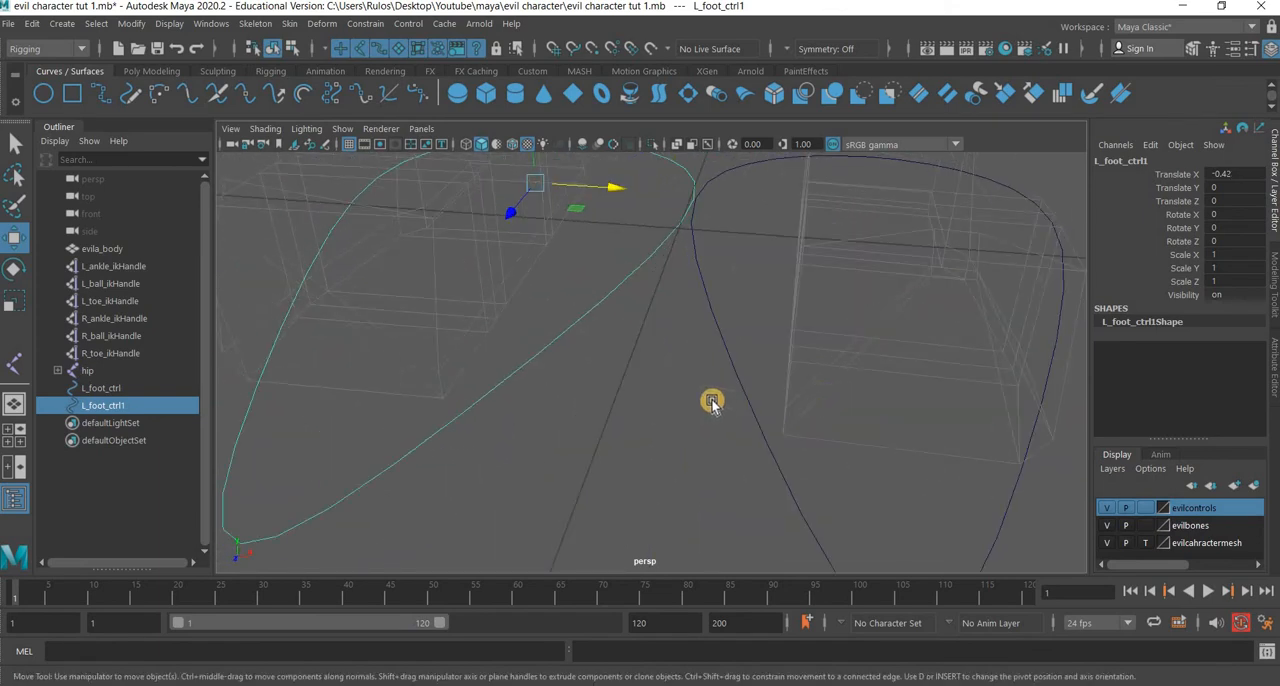
{"action": "scroll", "coordinate": [712, 410], "scroll_direction": "down", "scroll_amount": 6}
{"action": "left_click_drag", "start_coordinate": [690, 322], "coordinate": [687, 354], "text": "alt"}
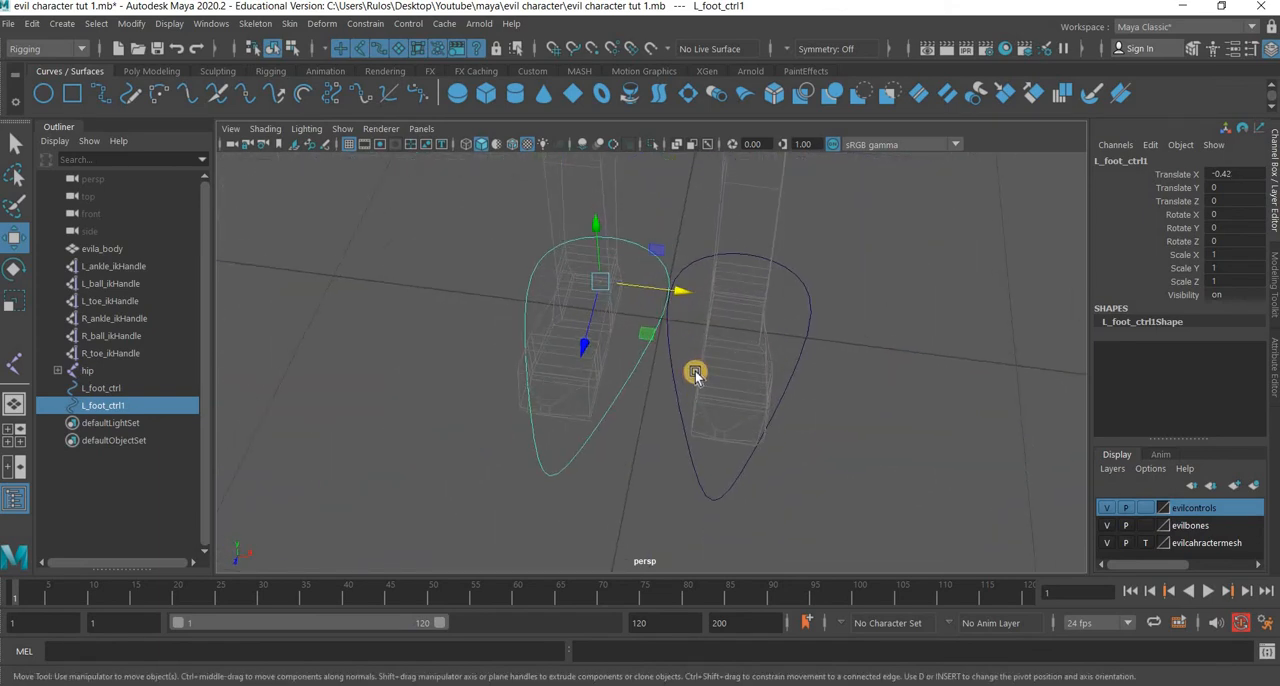
{"action": "scroll", "coordinate": [652, 338], "scroll_direction": "up", "scroll_amount": 3}
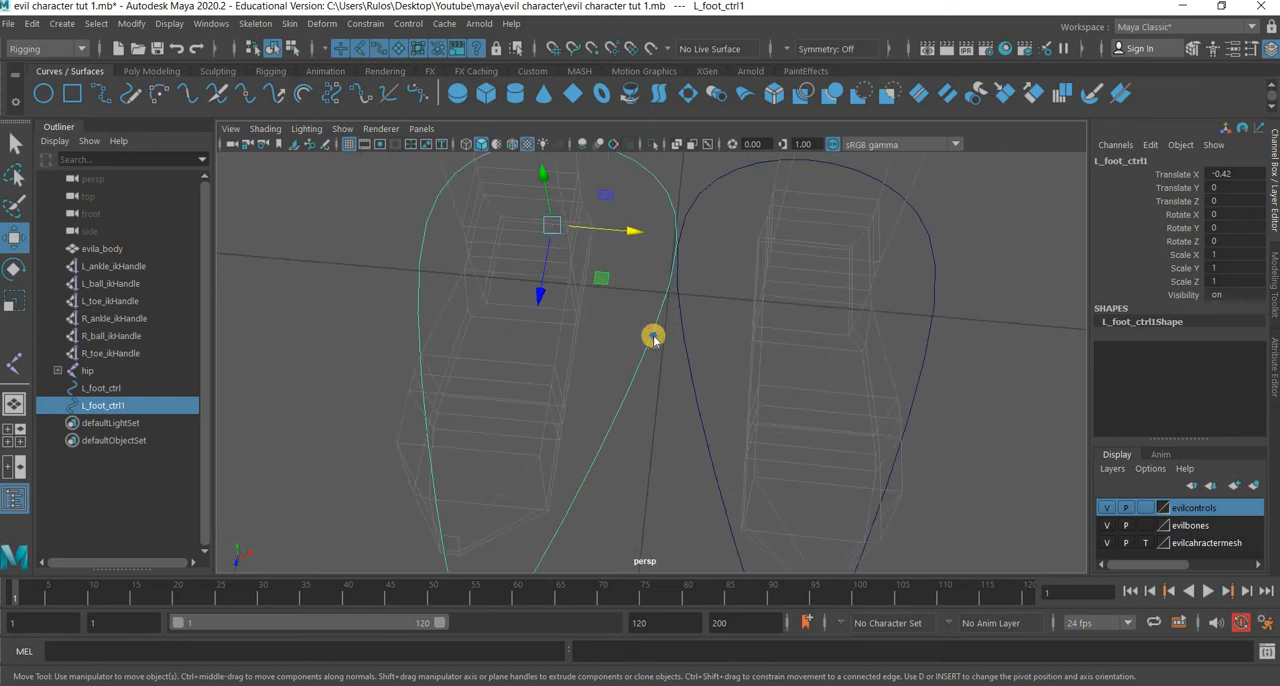
{"action": "right_click_drag", "start_coordinate": [653, 278], "coordinate": [618, 233]}
{"action": "left_click_drag", "start_coordinate": [618, 233], "coordinate": [625, 230]}
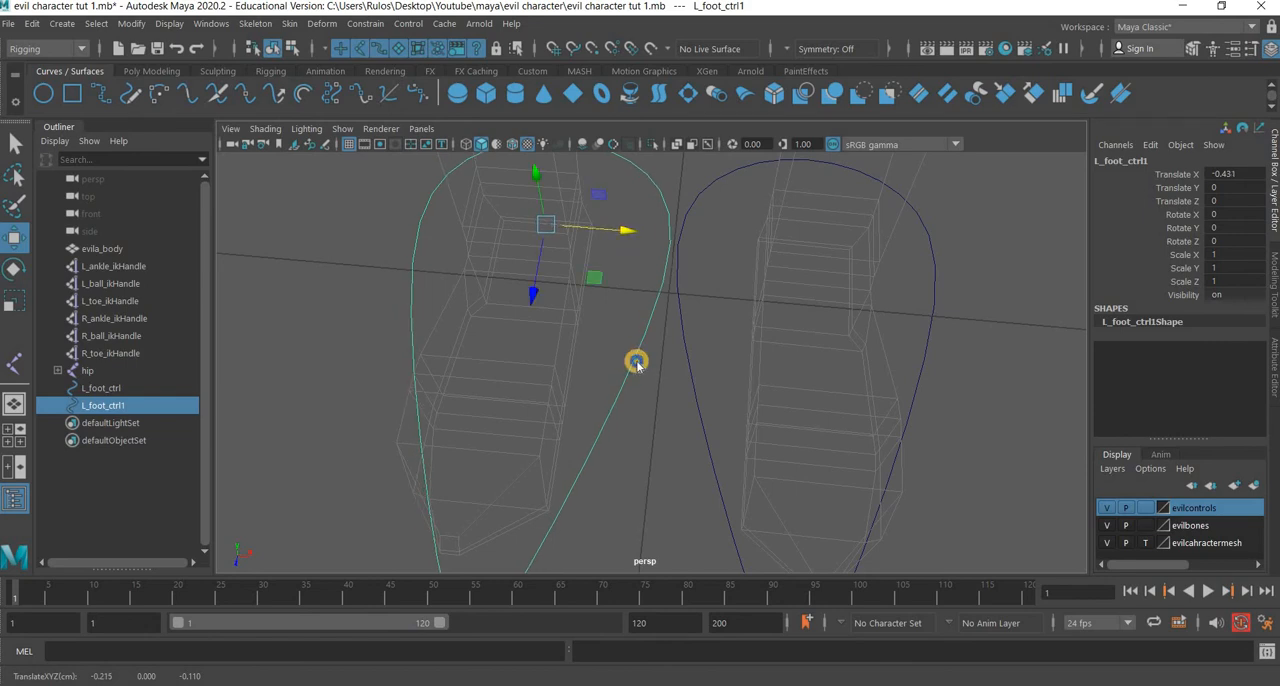
Freeze the transformations of the duplicated foot curve.
{"action": "right_click", "coordinate": [632, 350]}
{"action": "right_click_drag", "start_coordinate": [632, 347], "coordinate": [722, 252]}
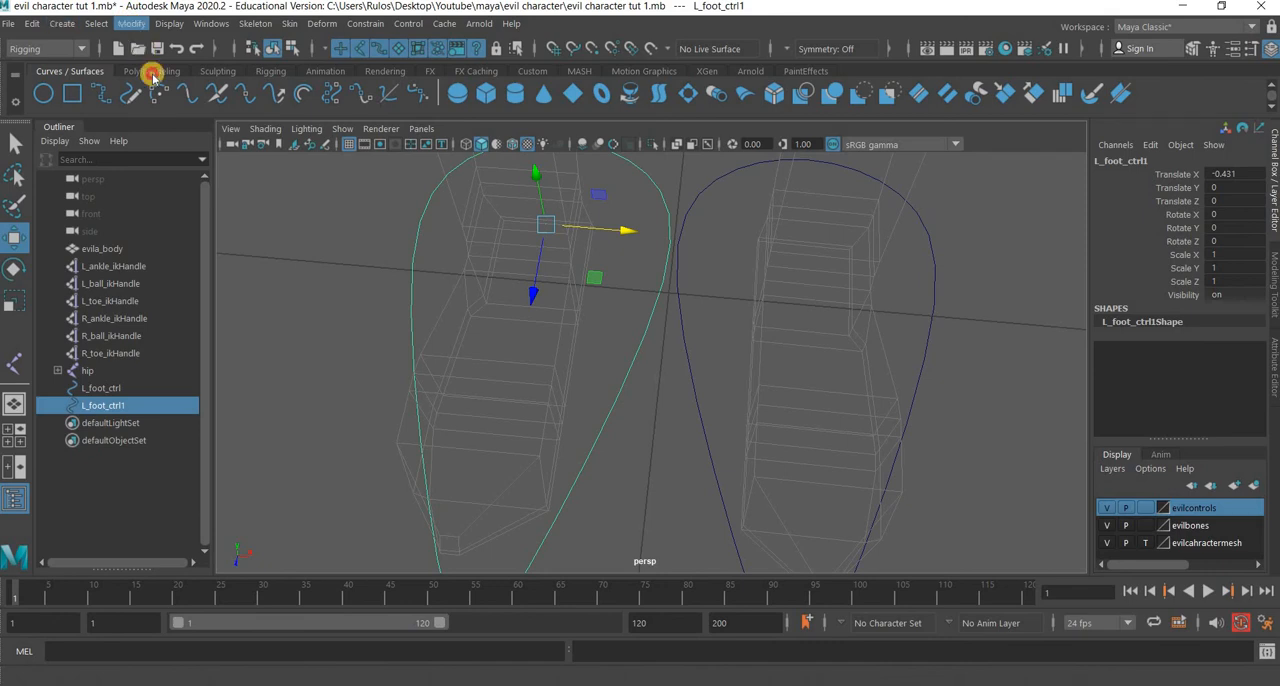
{"action": "left_click", "coordinate": [131, 23]}
{"action": "left_click", "coordinate": [190, 101]}
{"action": "left_click_drag", "start_coordinate": [665, 378], "coordinate": [668, 434], "text": "alt"}
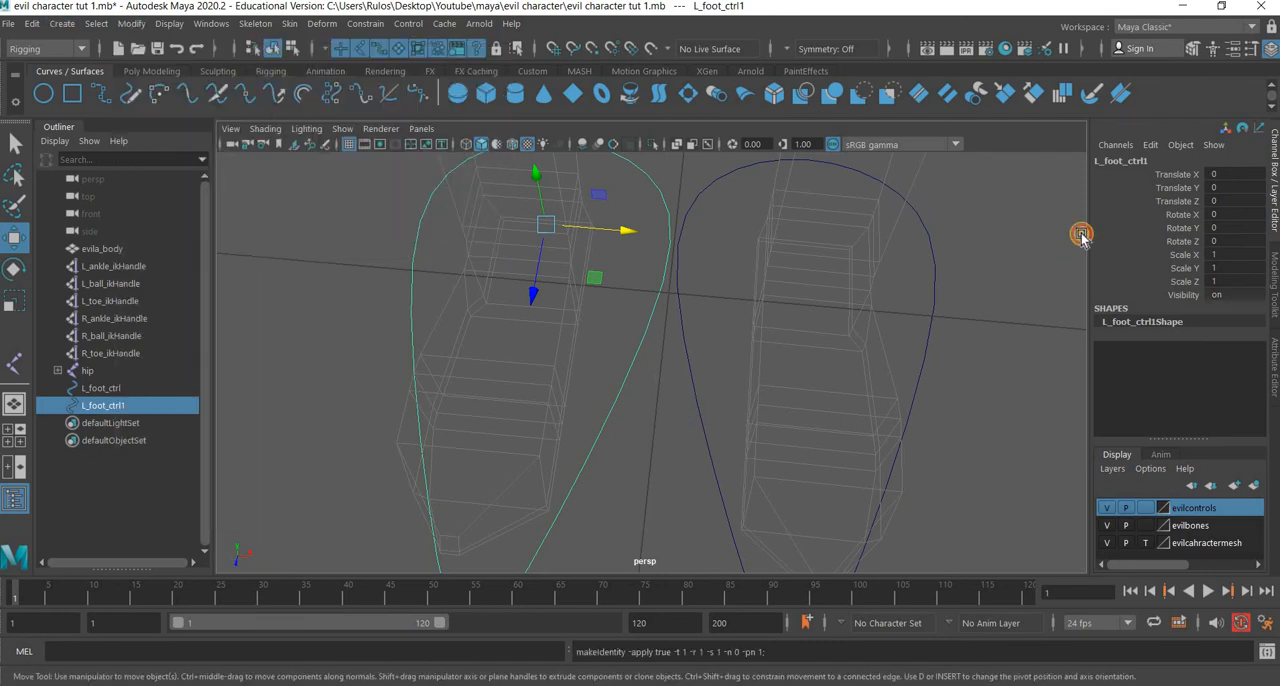
Rename the duplicated foot curve R_foot_ctrl and deselect it.
{"action": "left_click", "coordinate": [1099, 163]}
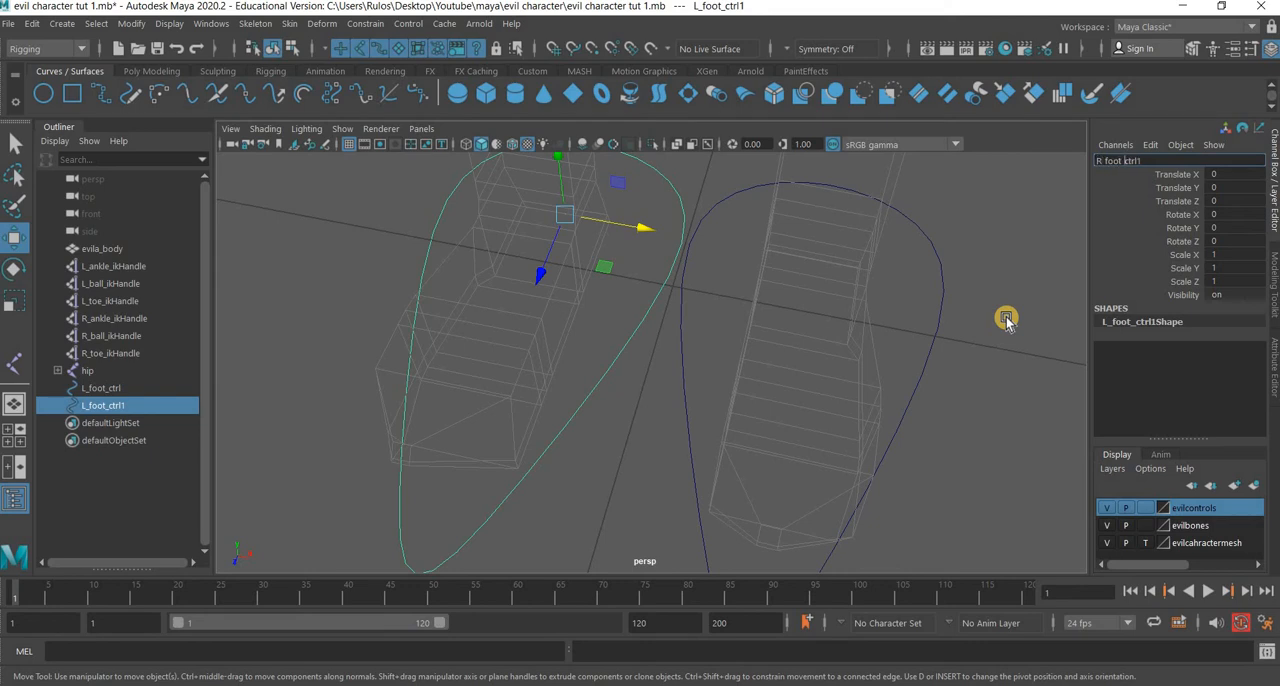
{"action": "type", "text": "R_foot_ctrl"}
{"action": "key", "text": "Return"}
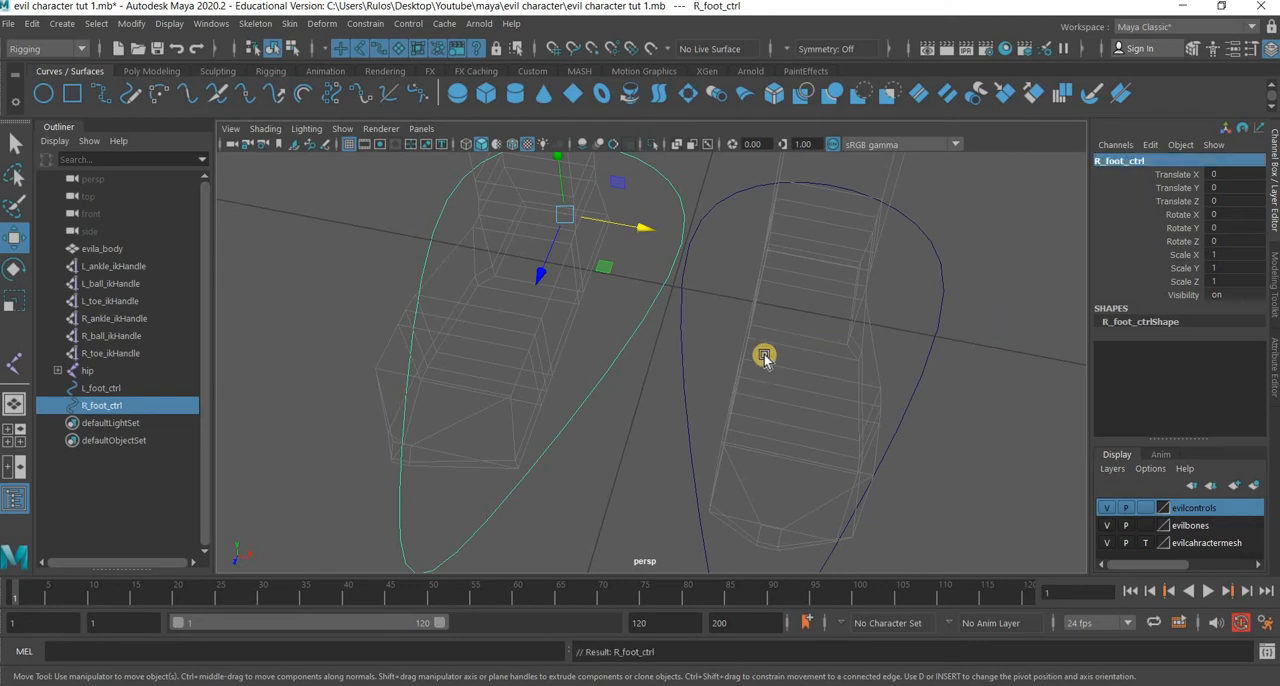
{"action": "left_click", "coordinate": [594, 468]}
Create a NURBS circle at the origin and scale it uniformly to 0.12.
{"action": "scroll", "coordinate": [606, 490], "scroll_direction": "down", "scroll_amount": 5}
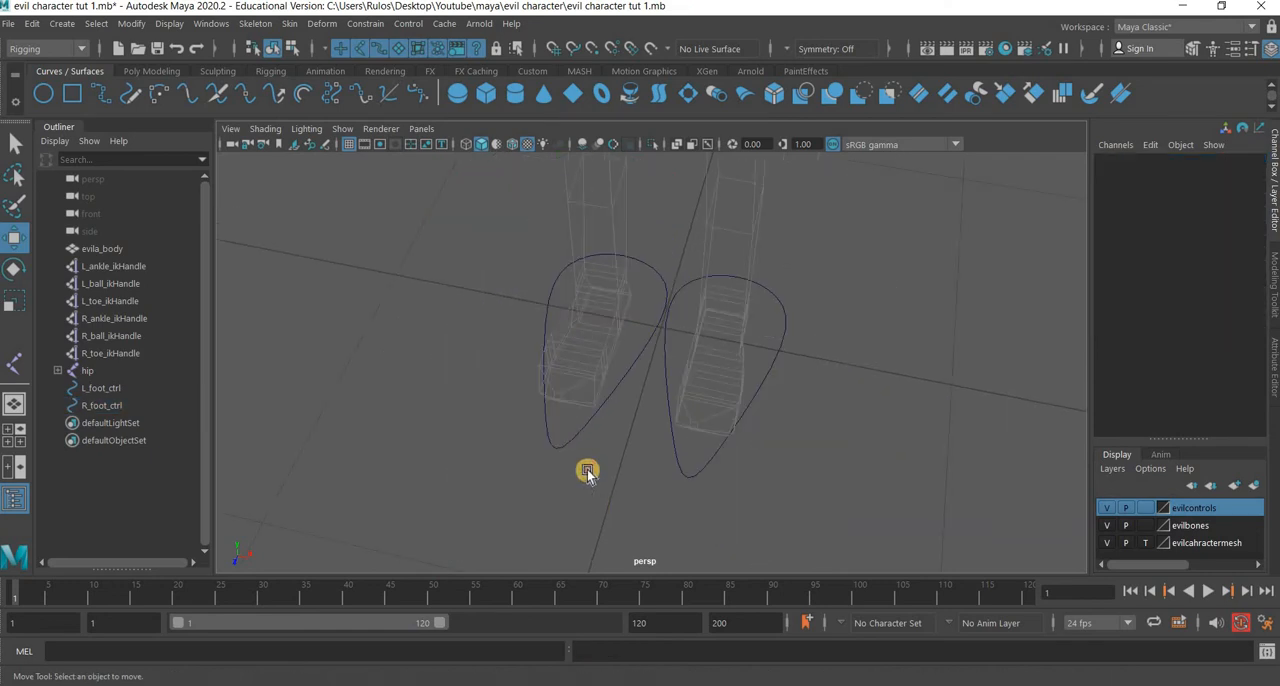
{"action": "left_click_drag", "start_coordinate": [550, 461], "coordinate": [472, 446], "text": "alt"}
{"action": "left_click", "coordinate": [44, 94]}
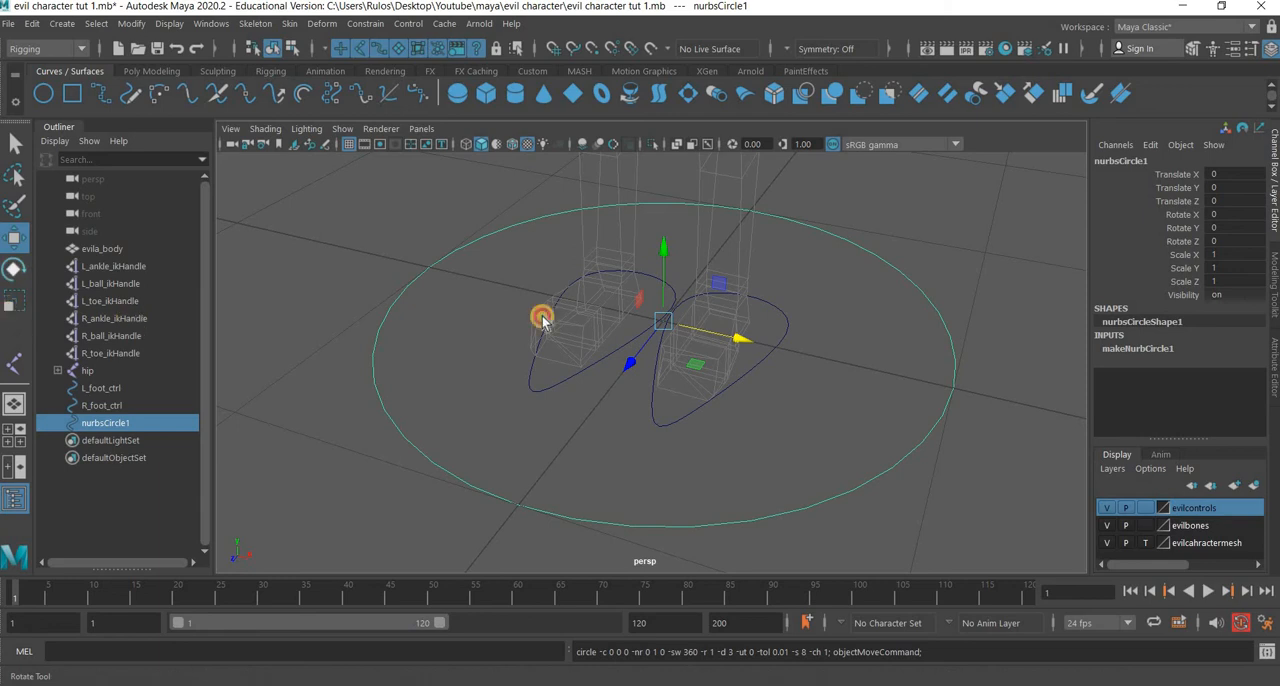
{"action": "key", "text": "r"}
{"action": "middle_click_drag", "start_coordinate": [576, 366], "coordinate": [270, 478]}
{"action": "middle_click_drag", "start_coordinate": [27, 270], "coordinate": [24, 266]}
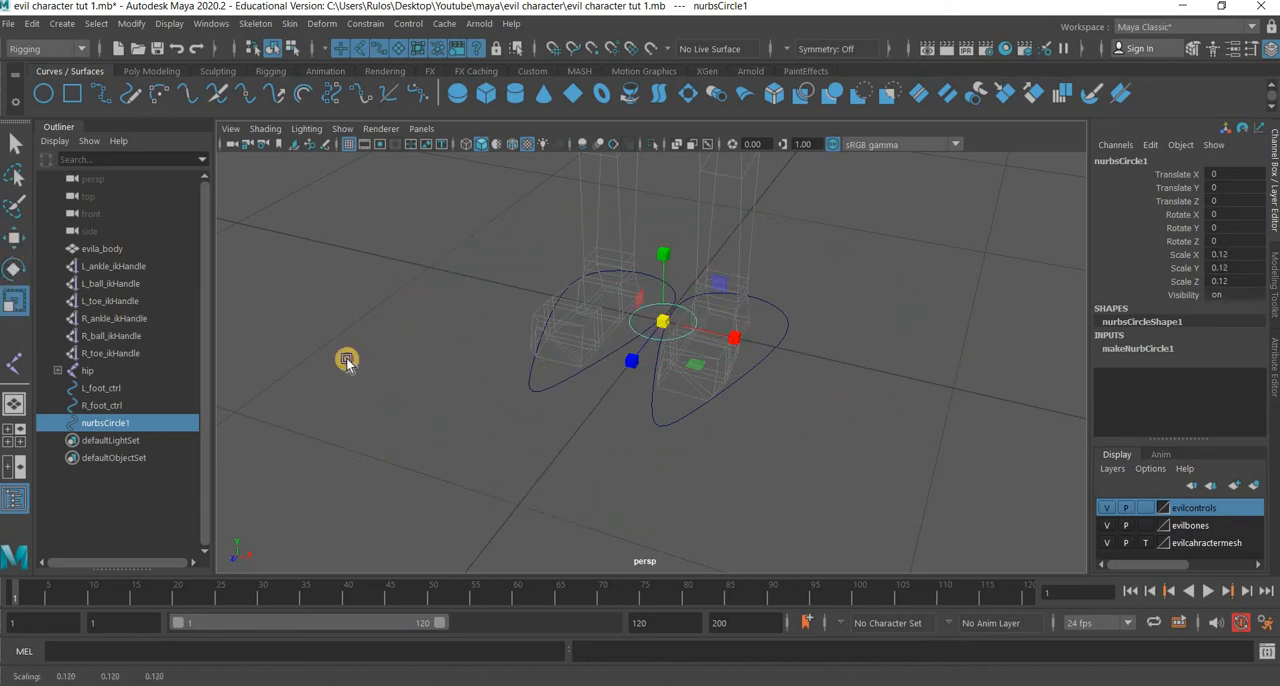
Move the small circle forward along Z in front of the feet, to about 0.73.
{"action": "key", "text": "w"}
{"action": "left_click", "coordinate": [628, 364]}
{"action": "middle_click_drag", "start_coordinate": [512, 489], "coordinate": [45, 300]}
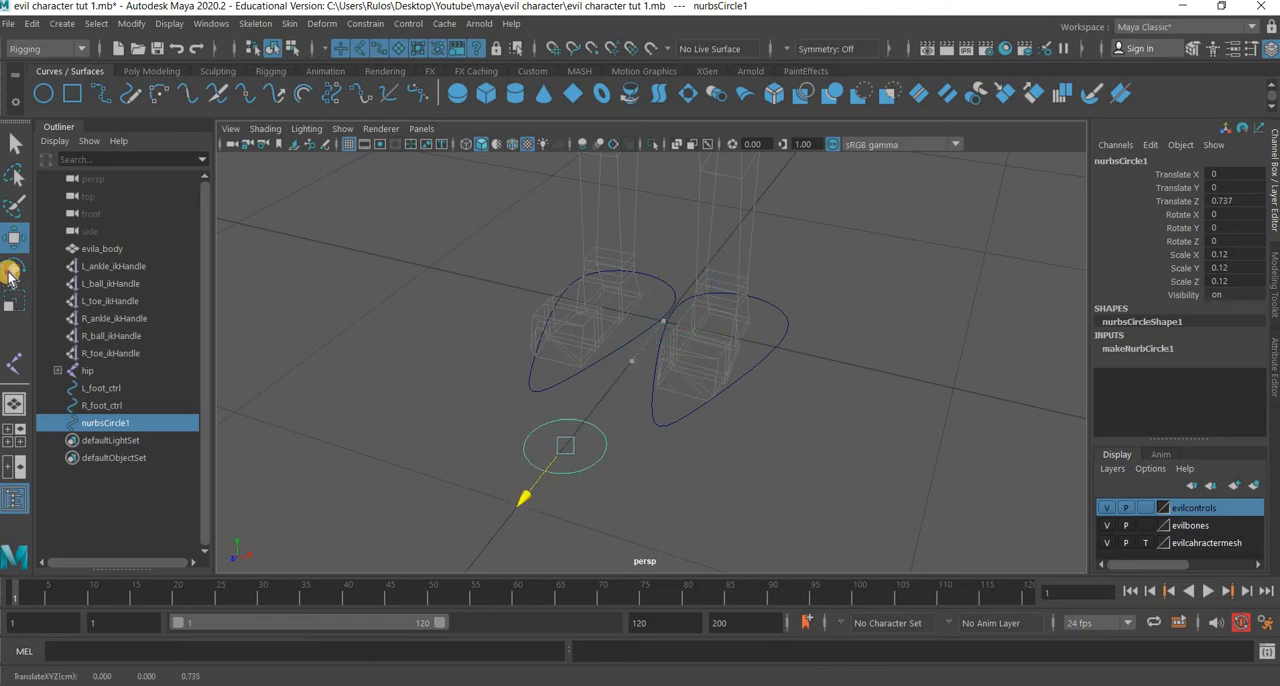
Set the circle's Rotate Z to 90 so it stands upright.
{"action": "key", "text": "e"}
{"action": "middle_click_drag", "start_coordinate": [1060, 362], "coordinate": [1257, 249]}
{"action": "type", "text": "90"}
{"action": "key", "text": "Return"}
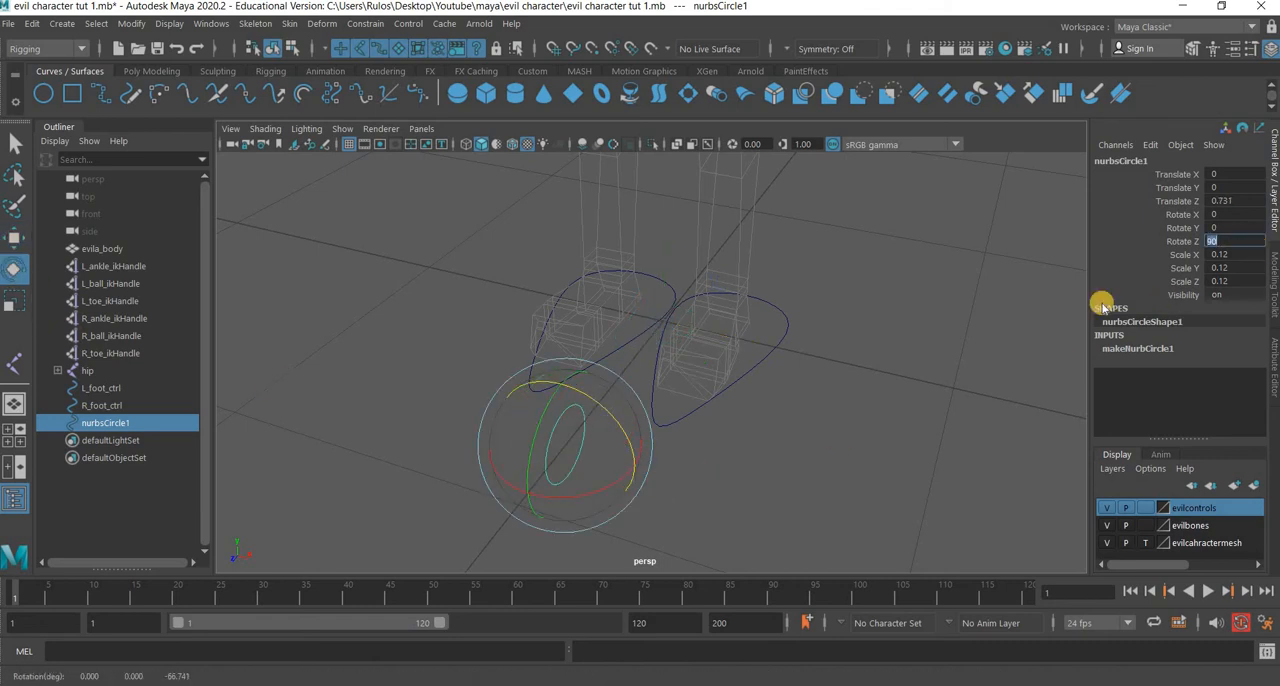
{"action": "key", "text": "BackSpace"}
{"action": "left_click", "coordinate": [612, 462]}
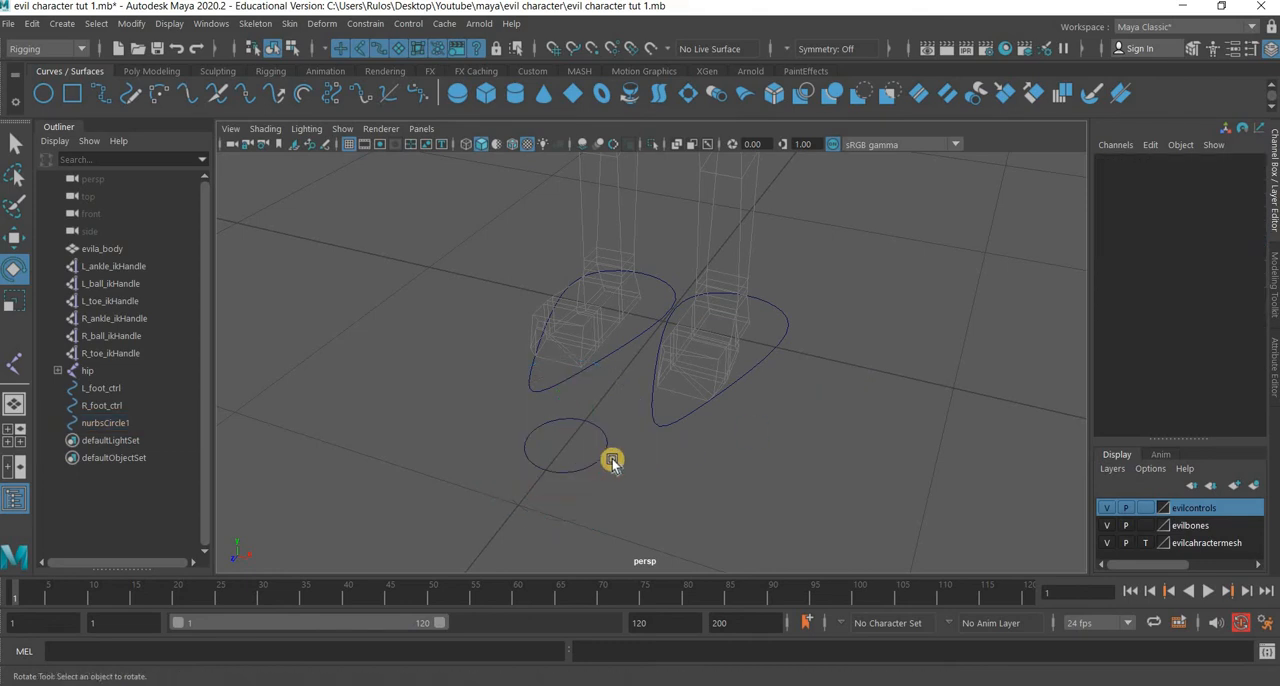
{"action": "key", "text": "ctrl+z"}
{"action": "key", "text": "ctrl+z"}
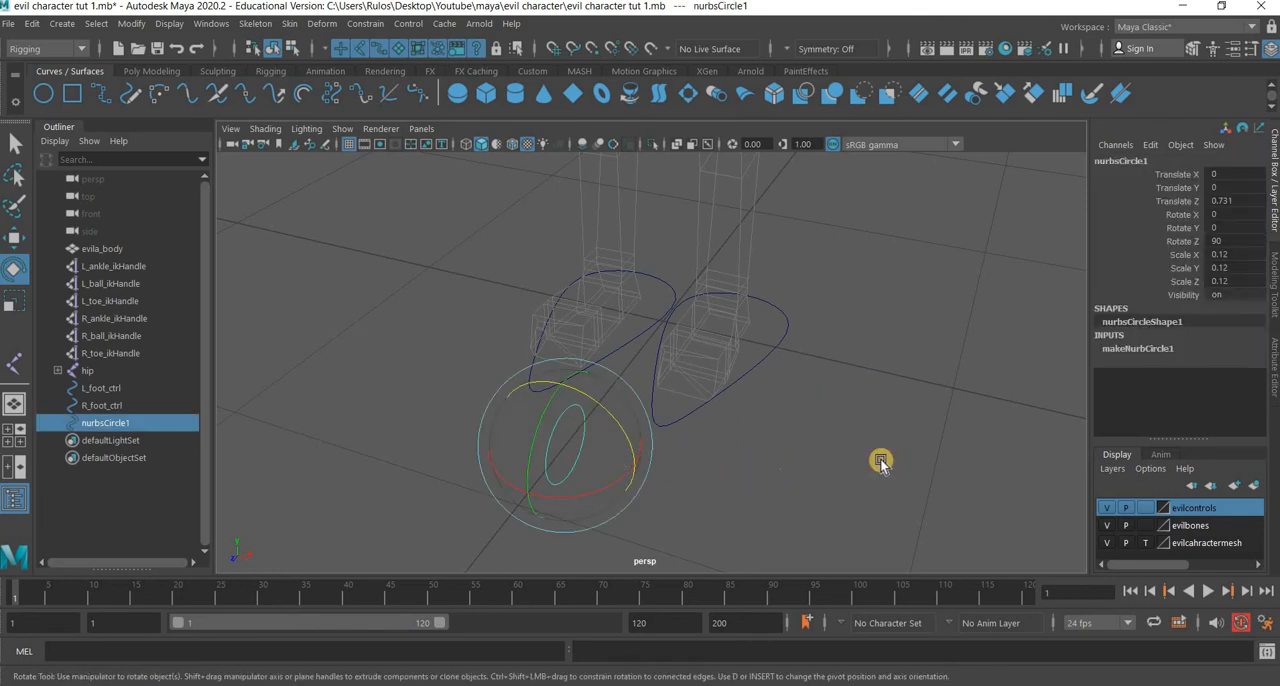
{"action": "left_click", "coordinate": [588, 452]}
{"action": "key", "text": "ctrl+z"}
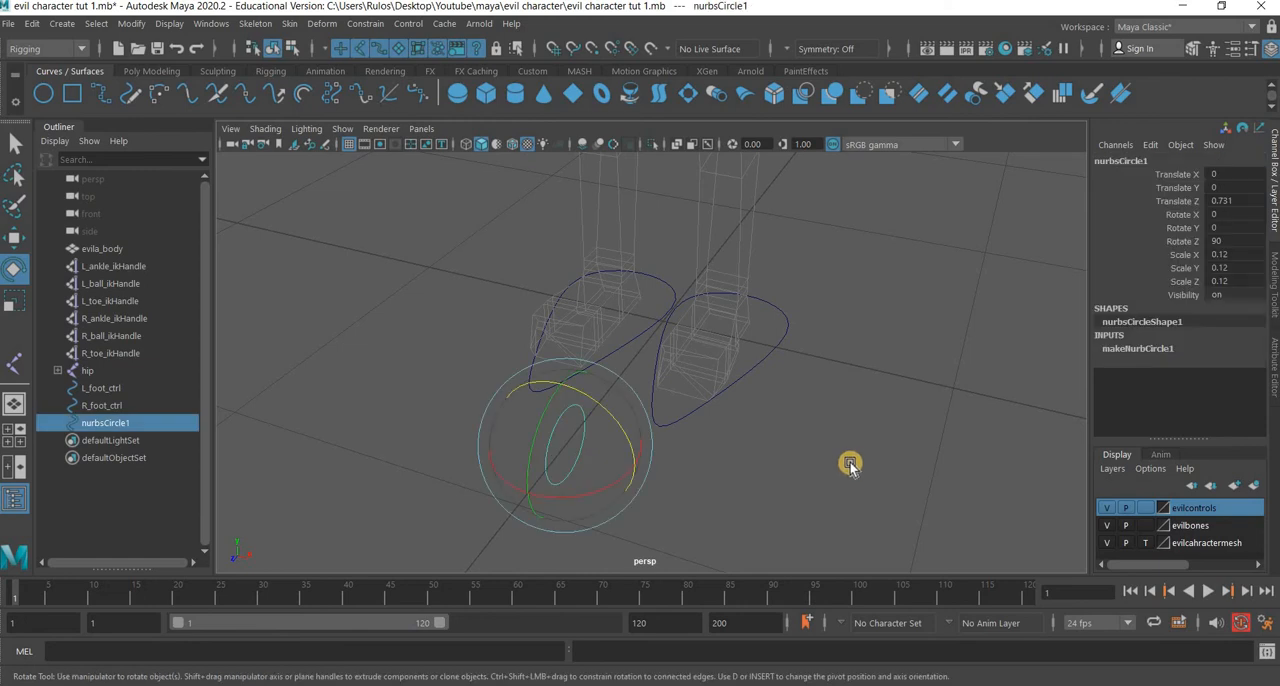
In the side view, move the circle in front of the knee, to about 1.079 in Y and 0.844 in Z.
{"action": "key", "text": "space"}
{"action": "key", "text": "space"}
{"action": "key", "text": "f"}
{"action": "scroll", "coordinate": [631, 370], "scroll_direction": "up", "scroll_amount": 8}
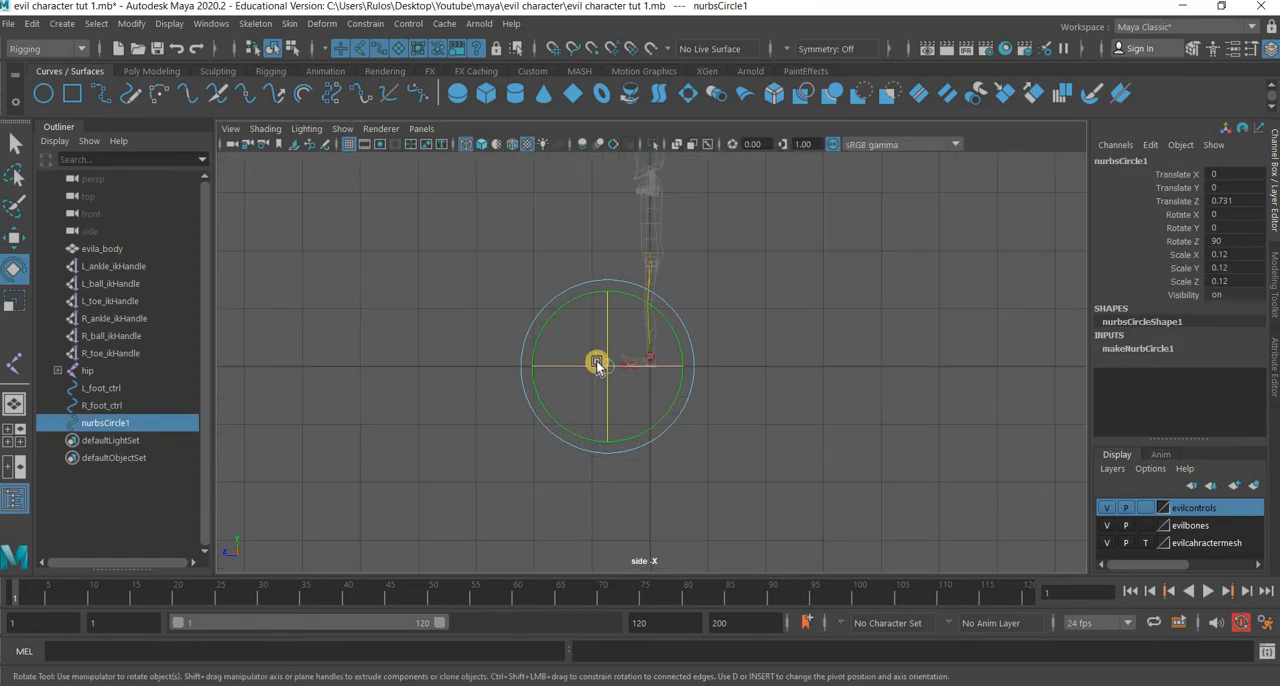
{"action": "key", "text": "w"}
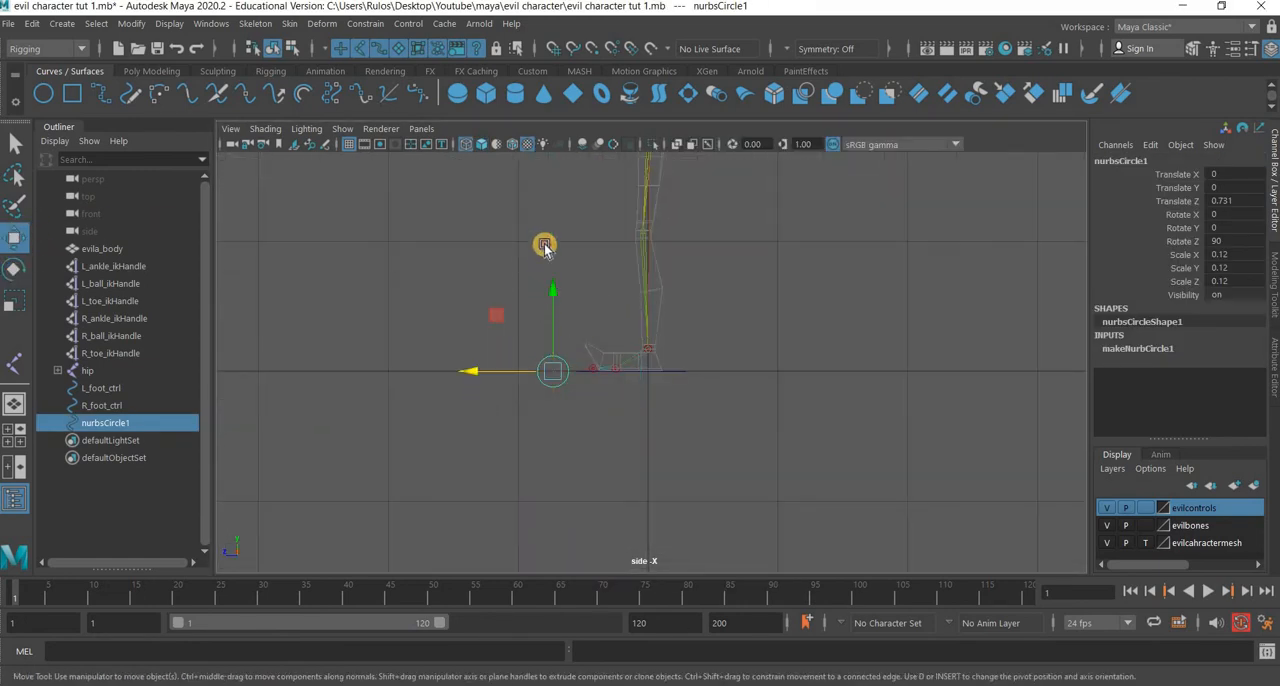
{"action": "middle_click_drag", "start_coordinate": [544, 179], "coordinate": [545, 167]}
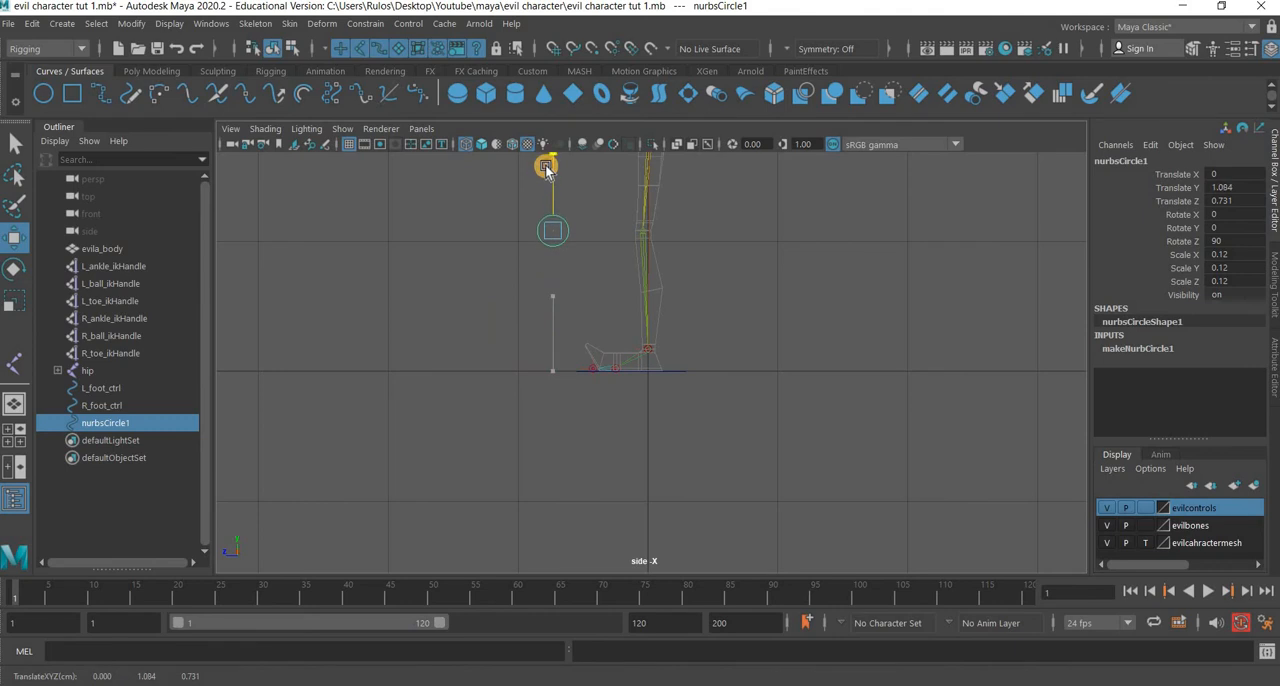
{"action": "middle_click_drag", "start_coordinate": [497, 233], "coordinate": [550, 253]}
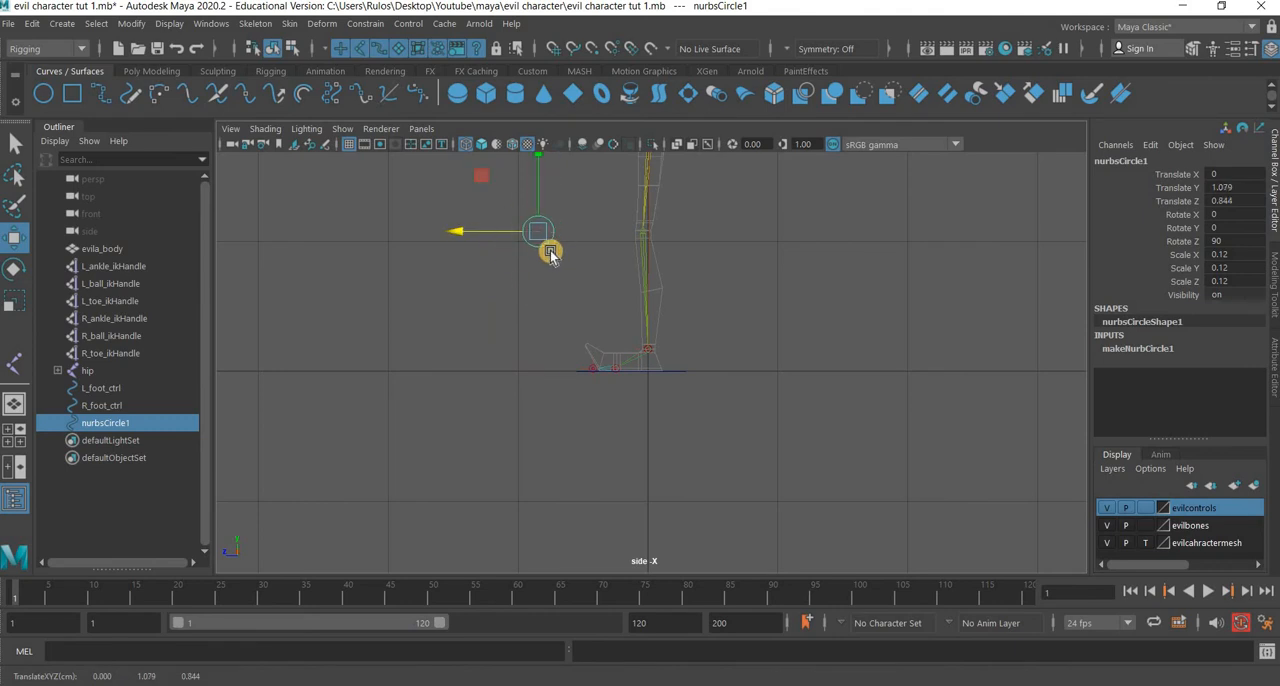
Switch the circle to control vertex editing in a close-up side view.
{"action": "right_click_drag", "start_coordinate": [549, 246], "coordinate": [519, 259]}
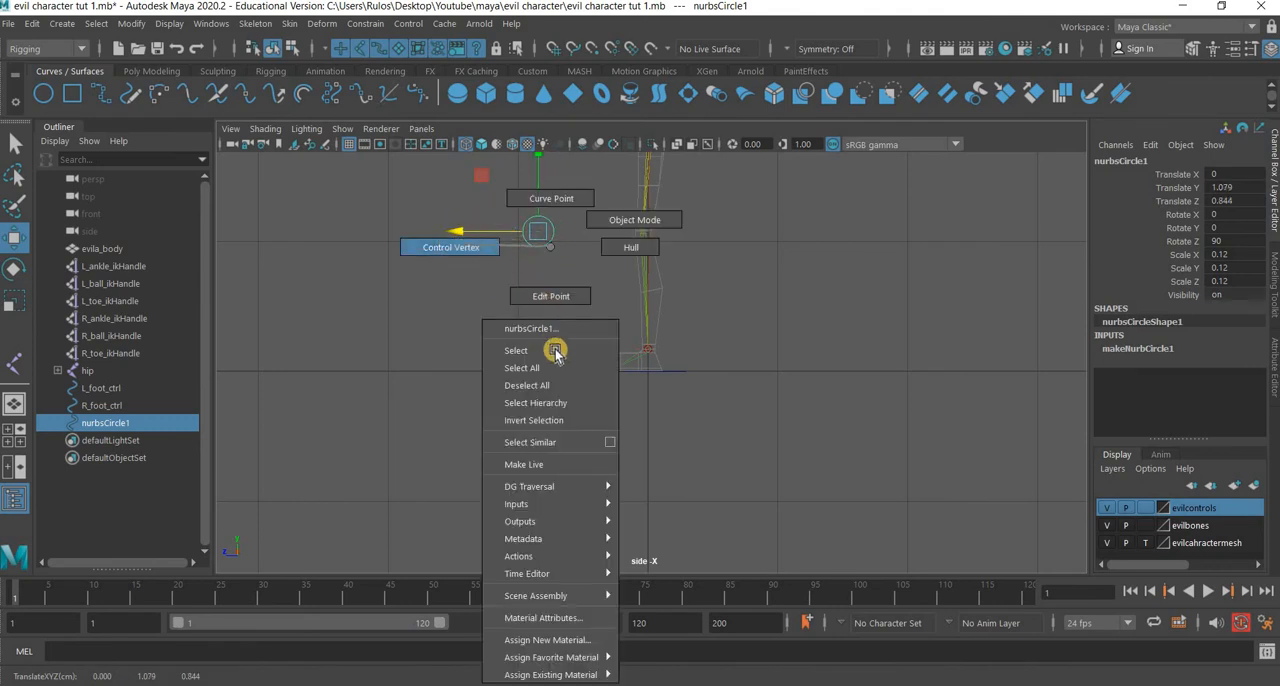
{"action": "middle_click_drag", "start_coordinate": [555, 353], "coordinate": [577, 434], "text": "alt"}
{"action": "right_click_drag", "start_coordinate": [577, 434], "coordinate": [641, 377], "text": "alt"}
{"action": "middle_click_drag", "start_coordinate": [510, 262], "coordinate": [580, 330], "text": "alt"}
{"action": "right_click_drag", "start_coordinate": [580, 330], "coordinate": [603, 294], "text": "alt"}
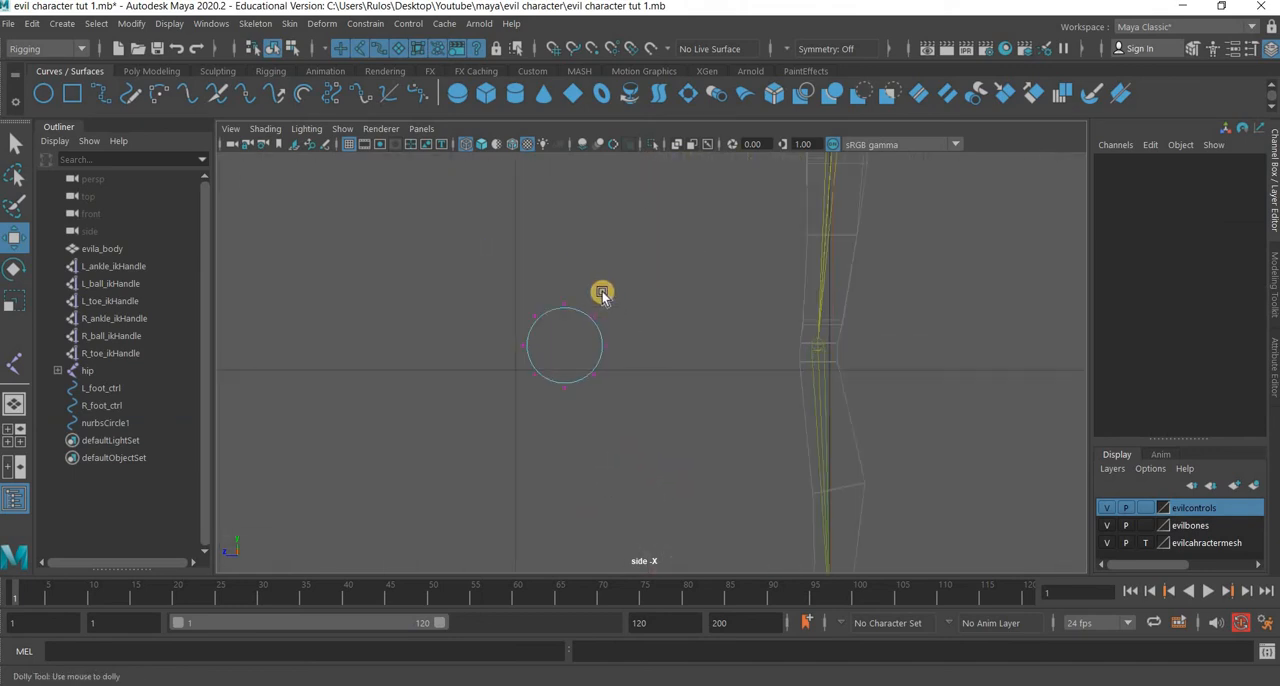
Select the circle's four diagonal control vertices and scale them in to the centre to form a four-pointed star.
{"action": "left_click_drag", "start_coordinate": [603, 293], "coordinate": [461, 319]}
{"action": "left_click_drag", "start_coordinate": [601, 360], "coordinate": [486, 386], "text": "shift"}
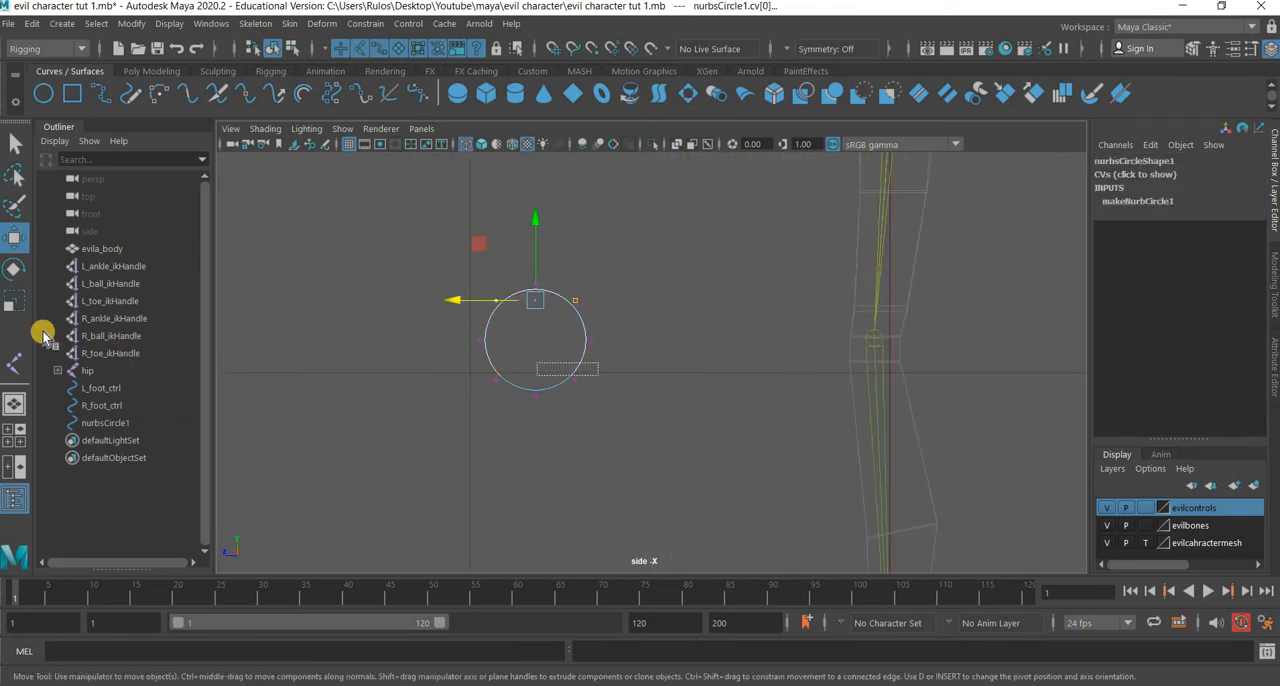
{"action": "left_click", "coordinate": [12, 296]}
{"action": "left_click_drag", "start_coordinate": [535, 342], "coordinate": [482, 364]}
{"action": "left_click", "coordinate": [16, 238]}
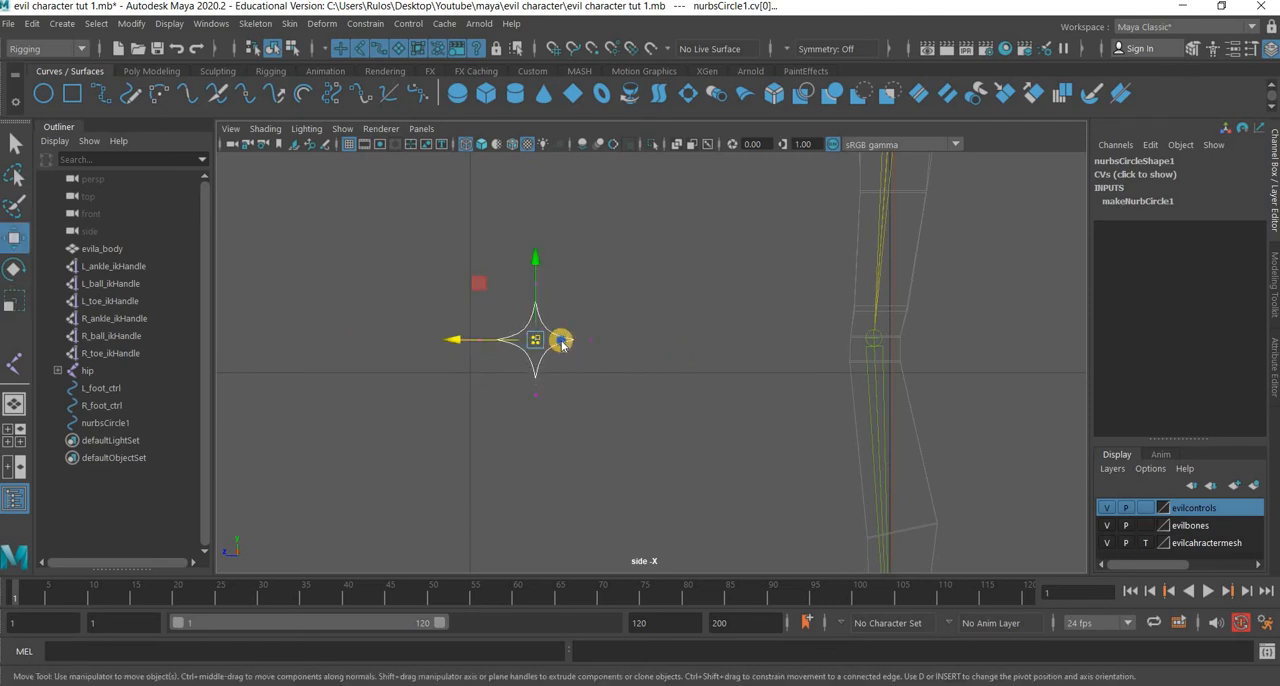
Return the star curve to object mode and delete its construction history.
{"action": "right_click_drag", "start_coordinate": [628, 272], "coordinate": [649, 251]}
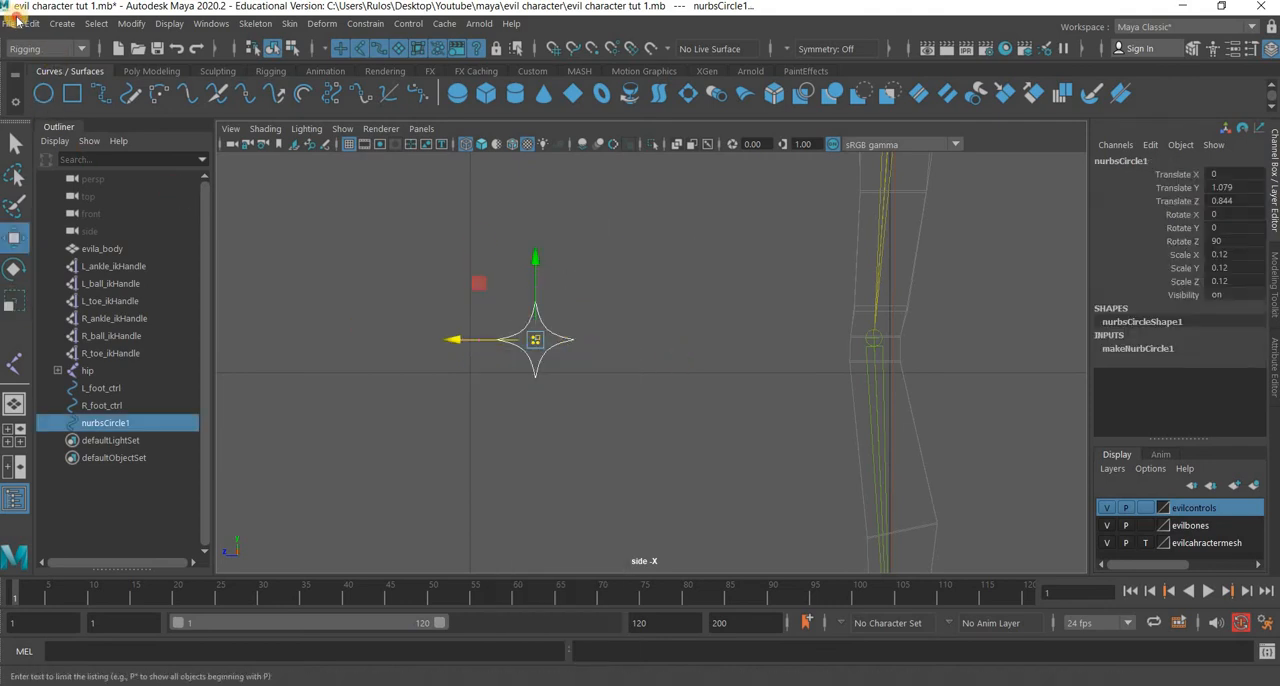
{"action": "left_click", "coordinate": [32, 23]}
{"action": "mouse_move", "coordinate": [106, 228]}
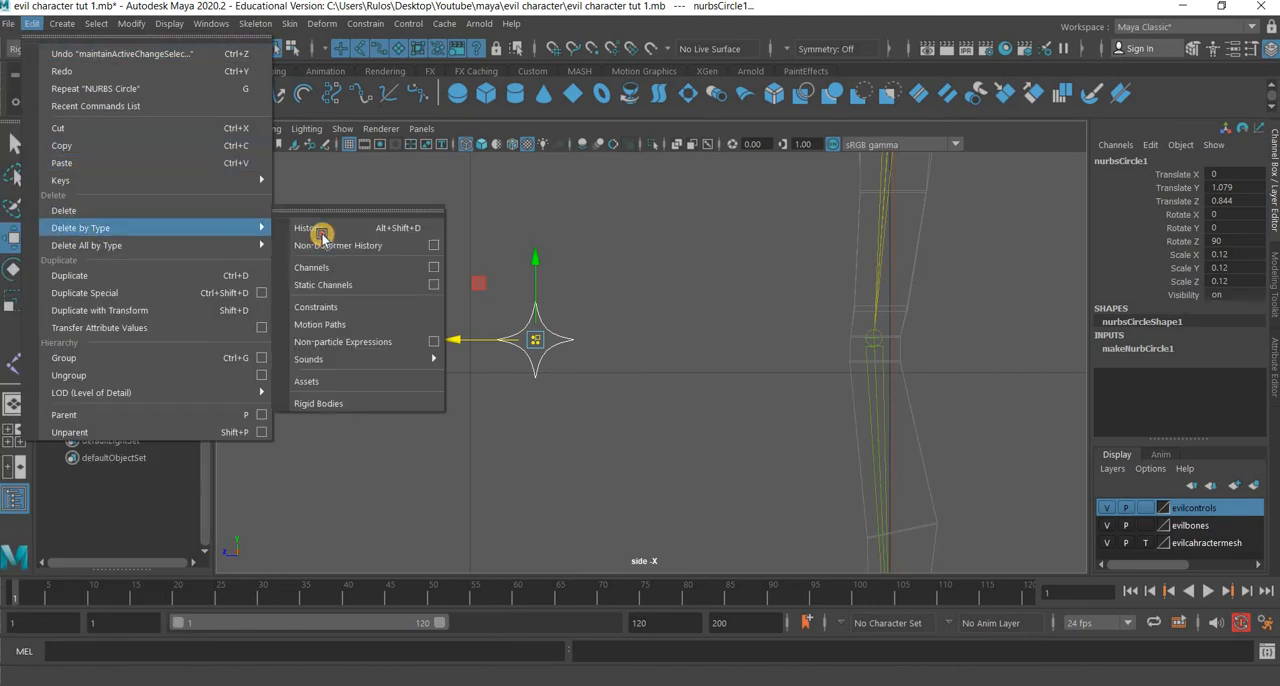
{"action": "key", "text": "alt+shift+d"}
In the front view, move the star curve along X in line with the left knee, to about 0.213.
{"action": "key", "text": "space"}
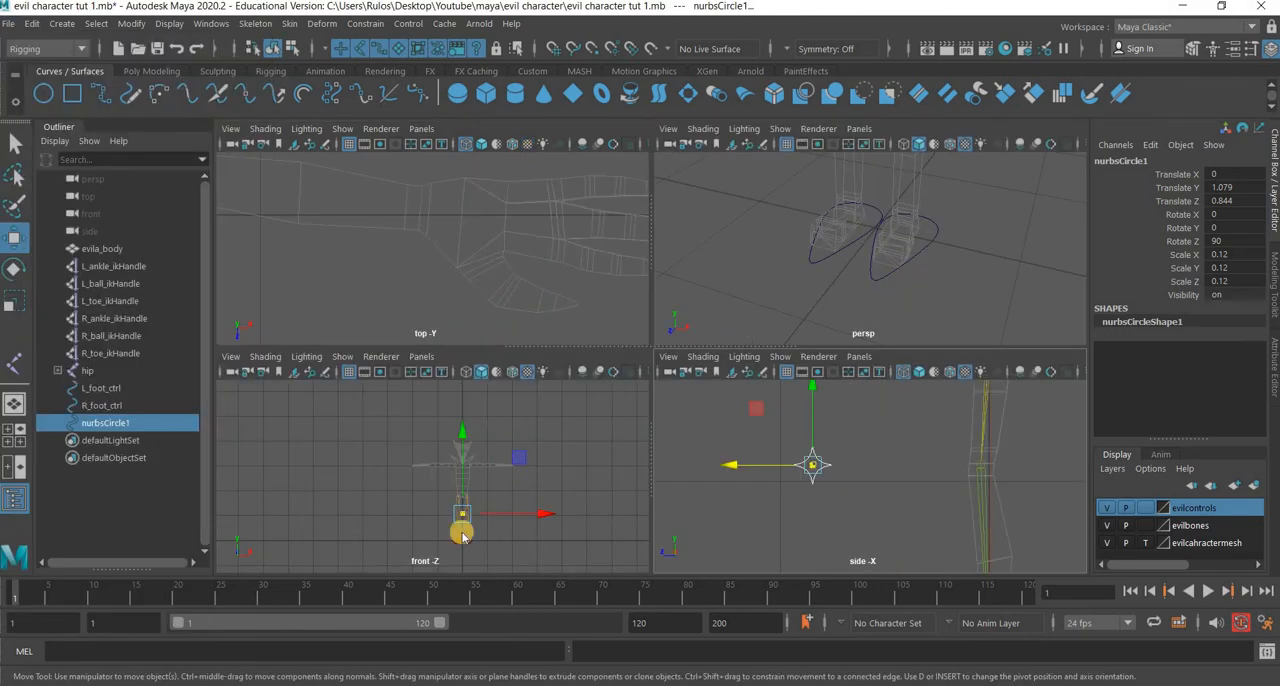
{"action": "key", "text": "space"}
{"action": "scroll", "coordinate": [600, 363], "scroll_direction": "up", "scroll_amount": 6}
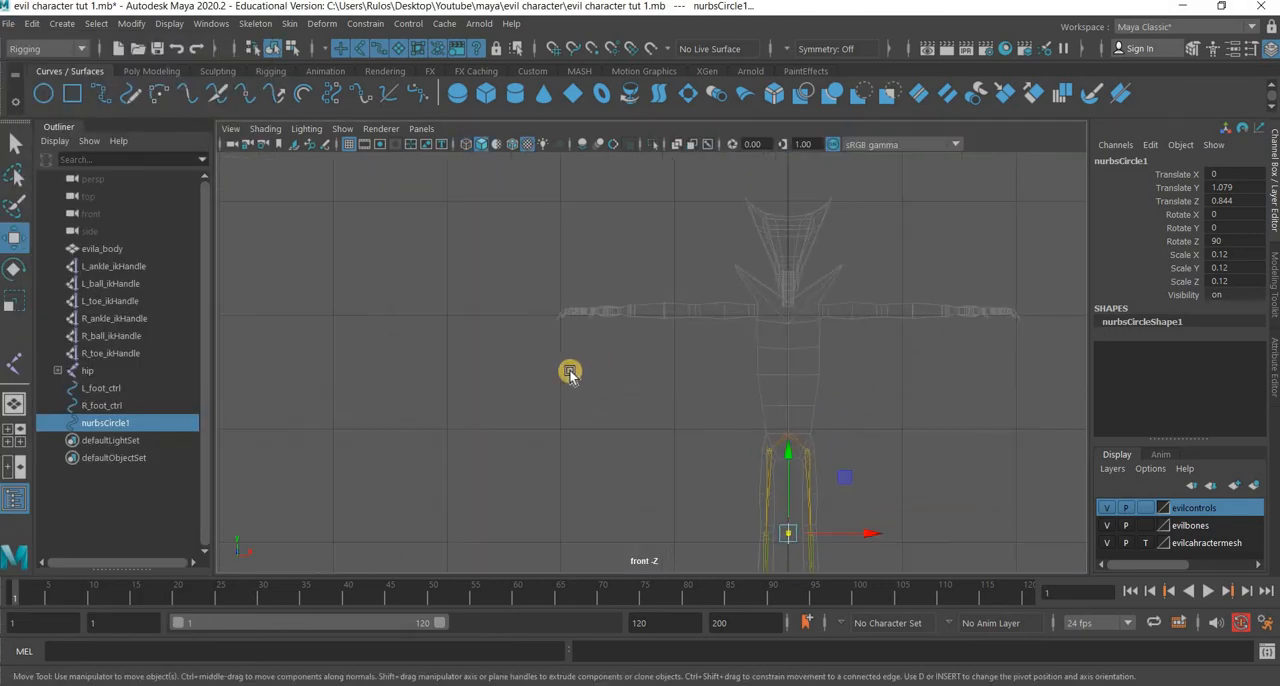
{"action": "middle_click_drag", "start_coordinate": [570, 373], "coordinate": [461, 299], "text": "alt"}
{"action": "scroll", "coordinate": [495, 401], "scroll_direction": "up", "scroll_amount": 3}
{"action": "scroll", "coordinate": [497, 395], "scroll_direction": "up", "scroll_amount": 4}
{"action": "left_click_drag", "start_coordinate": [503, 383], "coordinate": [749, 371]}
{"action": "key", "text": "ctrl+z"}
{"action": "left_click", "coordinate": [422, 404]}
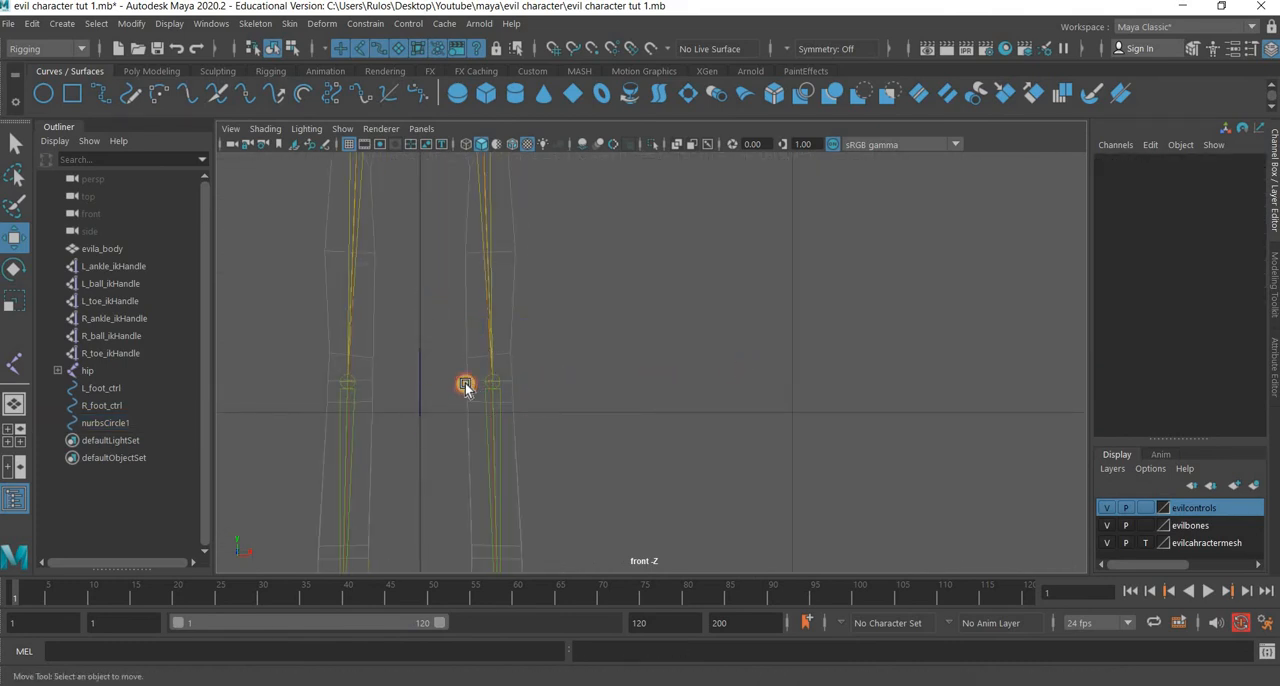
{"action": "left_click", "coordinate": [528, 386]}
{"action": "left_click_drag", "start_coordinate": [546, 384], "coordinate": [542, 384]}
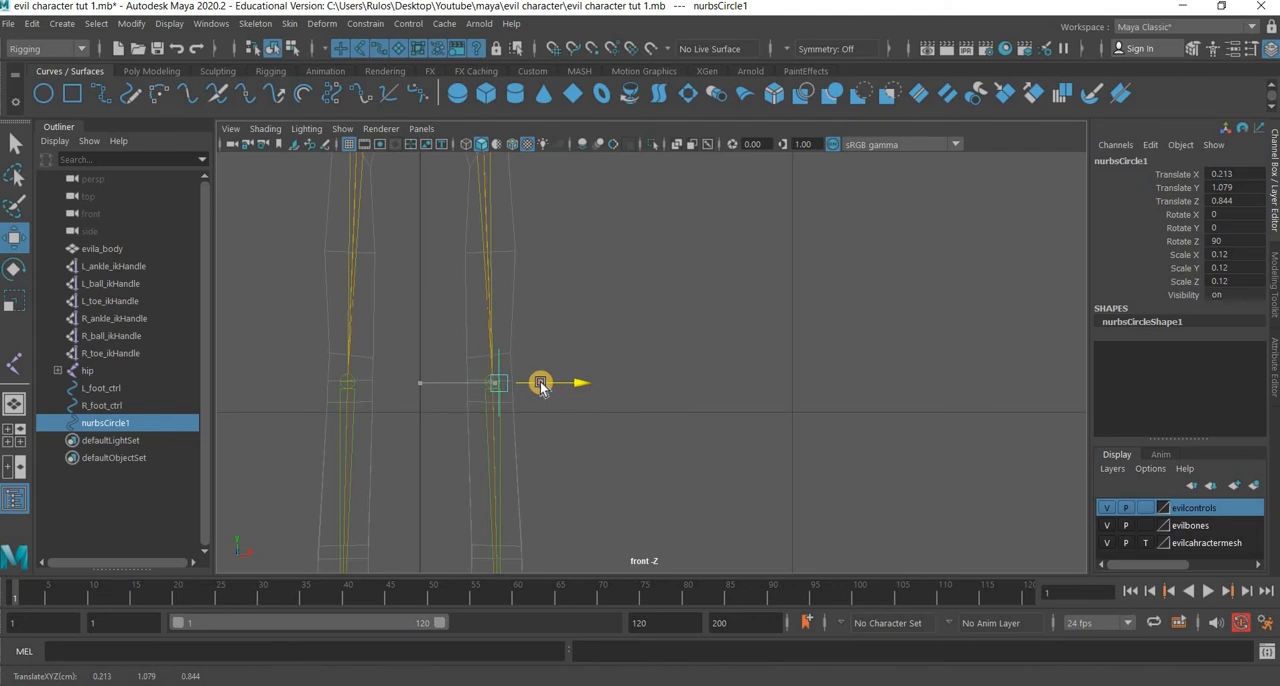
Fine-tune the star curve's X position over the left knee to about 0.193 and rename it L_knee_ctrl.
{"action": "left_click_drag", "start_coordinate": [718, 404], "coordinate": [868, 392]}
{"action": "key", "text": "space"}
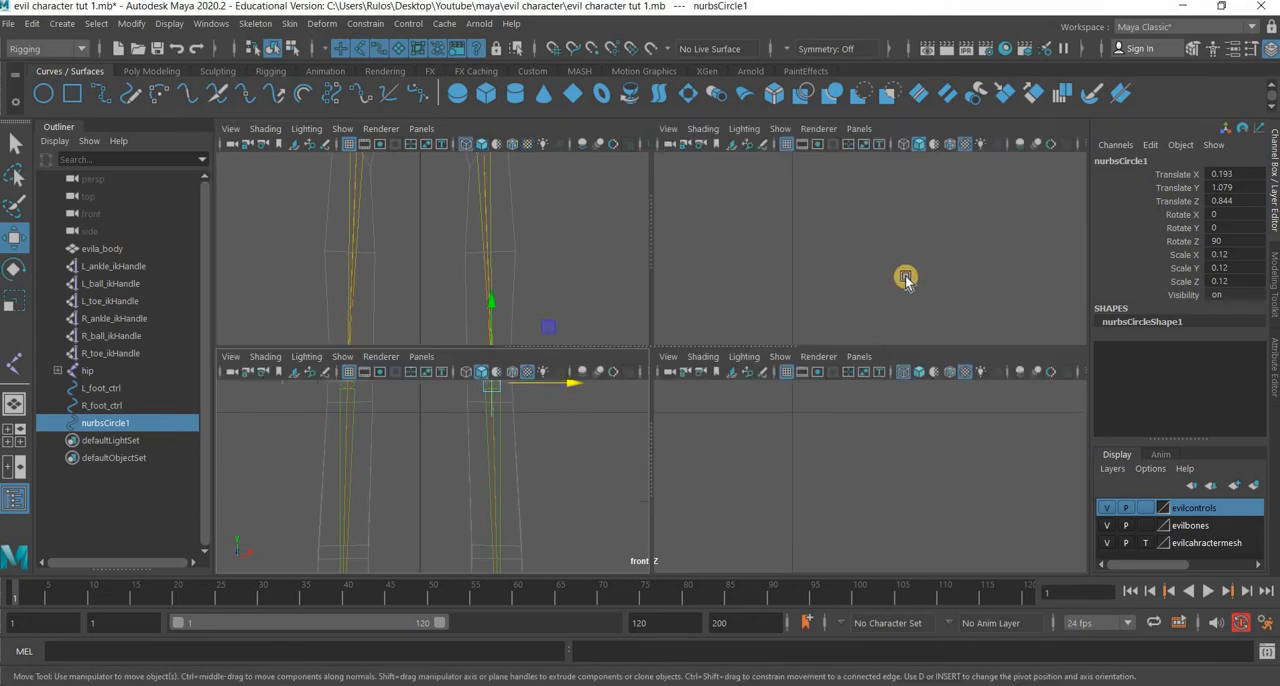
{"action": "key", "text": "space"}
{"action": "left_click_drag", "start_coordinate": [607, 344], "coordinate": [1127, 161], "text": "alt"}
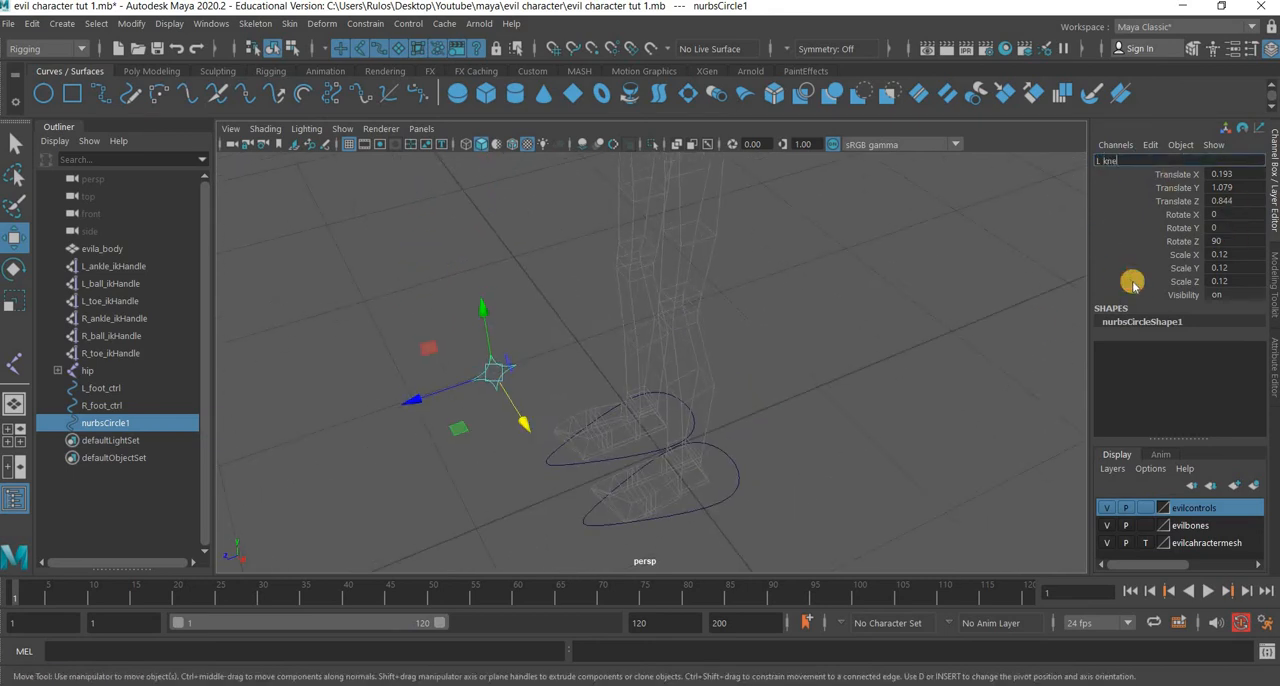
{"action": "type", "text": "rl"}
{"action": "key", "text": "Return"}
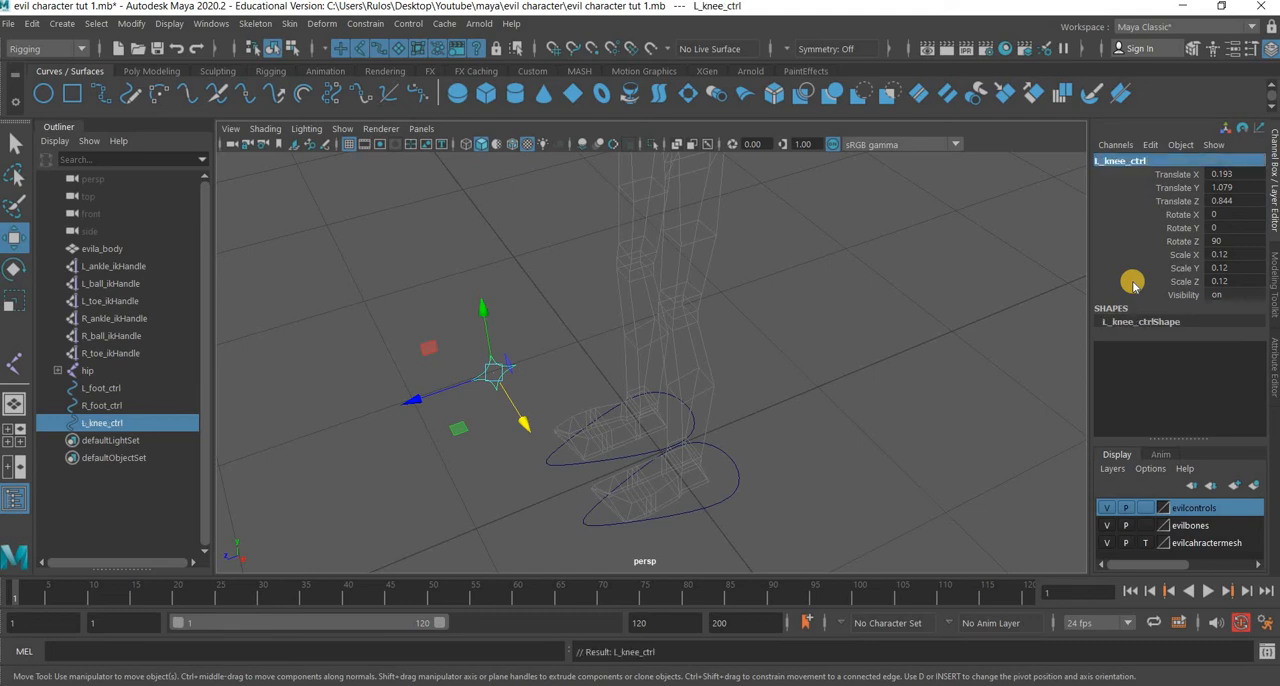
Duplicate L_knee_ctrl across to the right knee at about X -0.163 and name the copy R_knee_ctrl.
{"action": "left_click", "coordinate": [501, 377]}
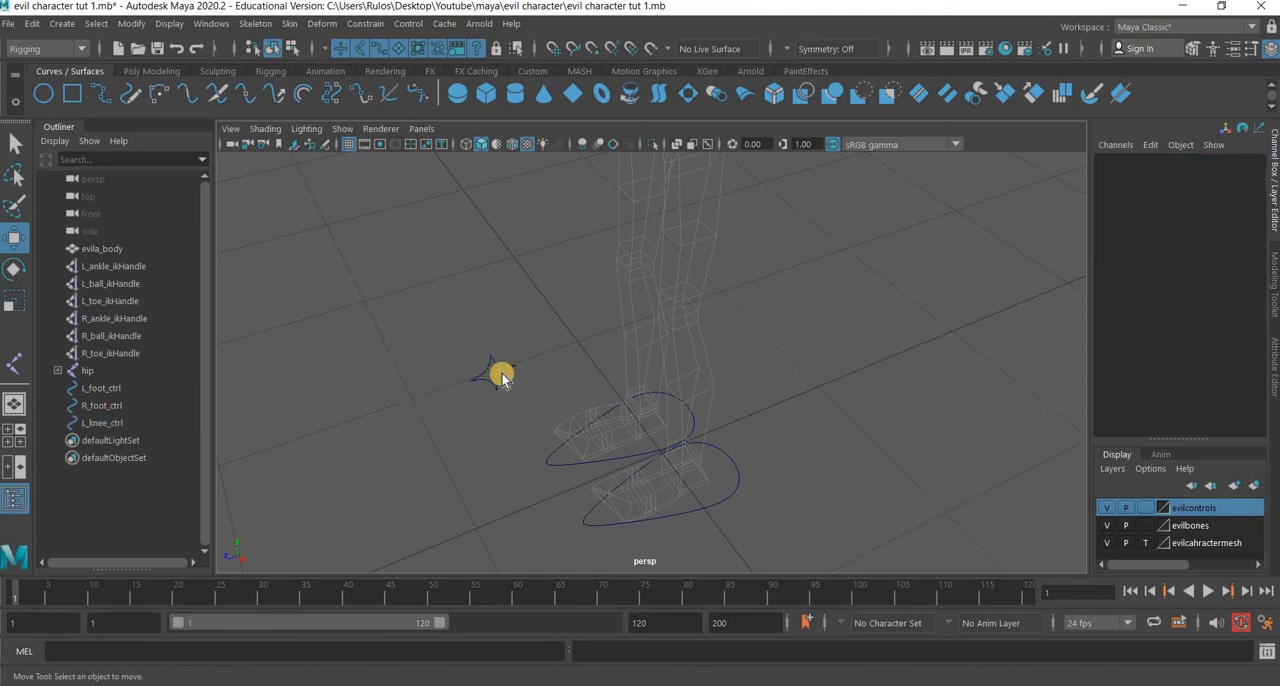
{"action": "left_click", "coordinate": [501, 377]}
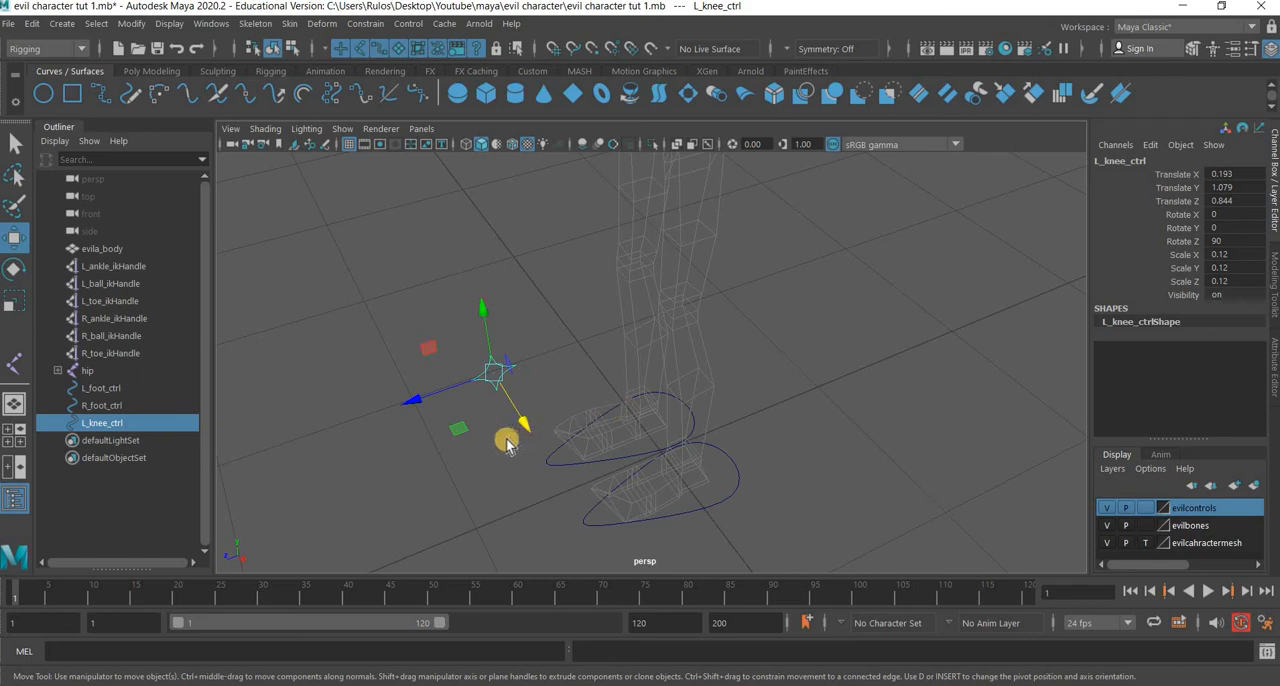
{"action": "key", "text": "ctrl+d"}
{"action": "middle_click_drag", "start_coordinate": [1048, 279], "coordinate": [1104, 163]}
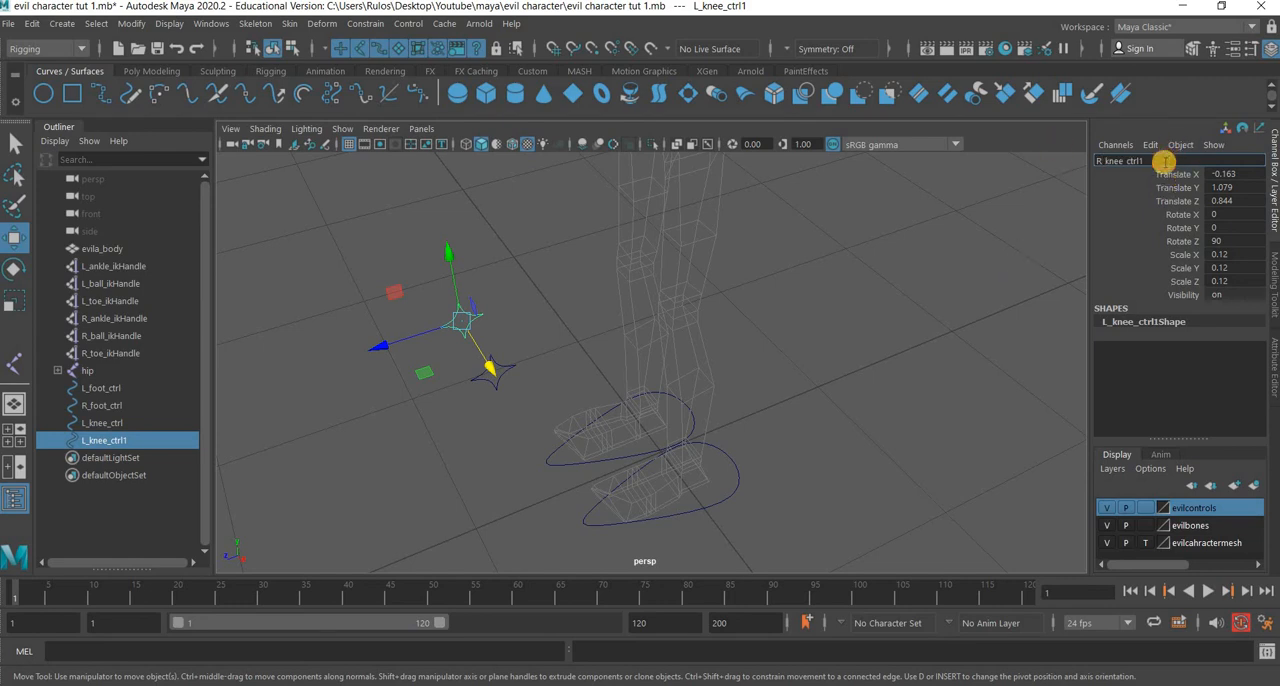
{"action": "key", "text": "Return"}
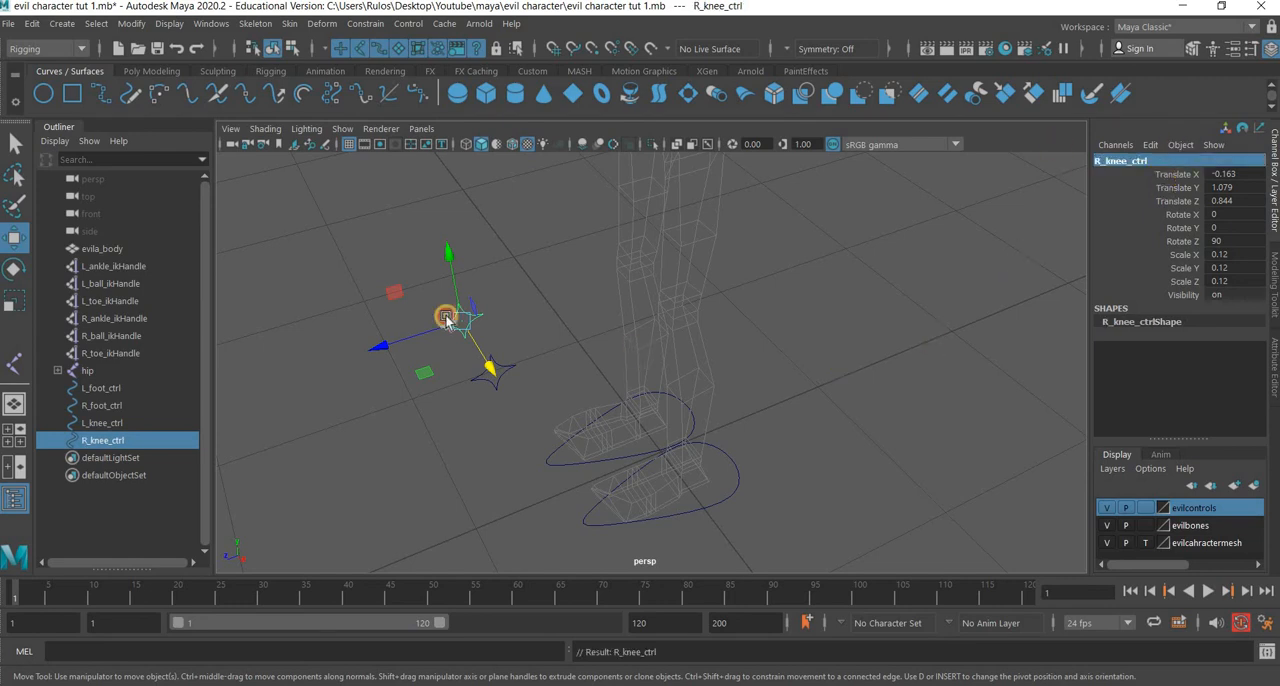
In the front view, move R_knee_ctrl along X in line with the right knee joint, to about -0.19.
{"action": "left_click", "coordinate": [477, 320]}
{"action": "key", "text": "ctrl+z"}
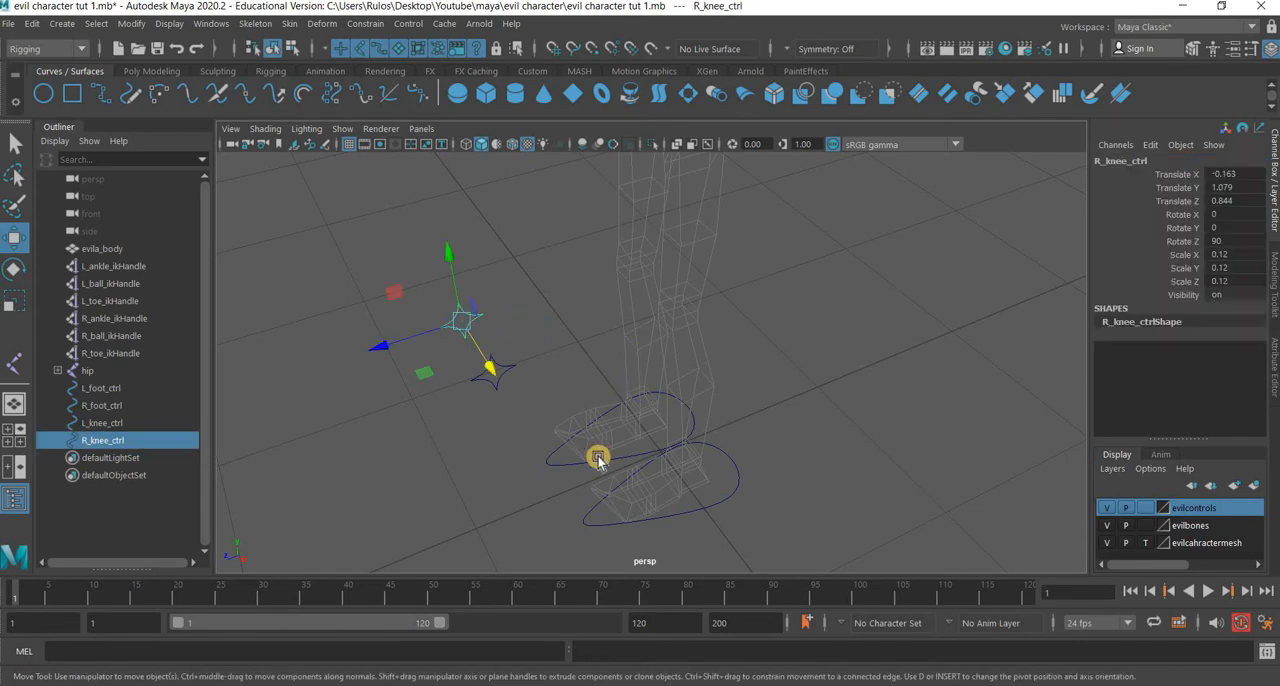
{"action": "key", "text": "space"}
{"action": "key", "text": "space"}
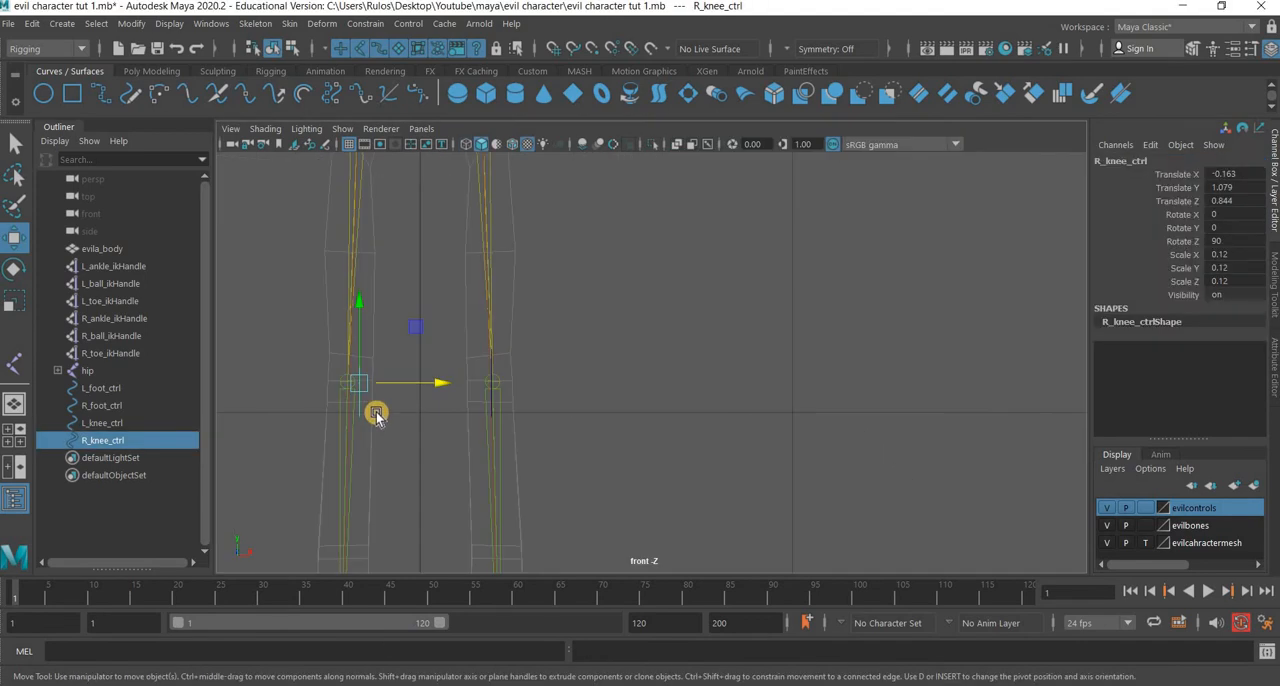
{"action": "right_click_drag", "start_coordinate": [287, 422], "coordinate": [645, 431], "text": "alt"}
{"action": "middle_click_drag", "start_coordinate": [327, 424], "coordinate": [765, 419], "text": "alt"}
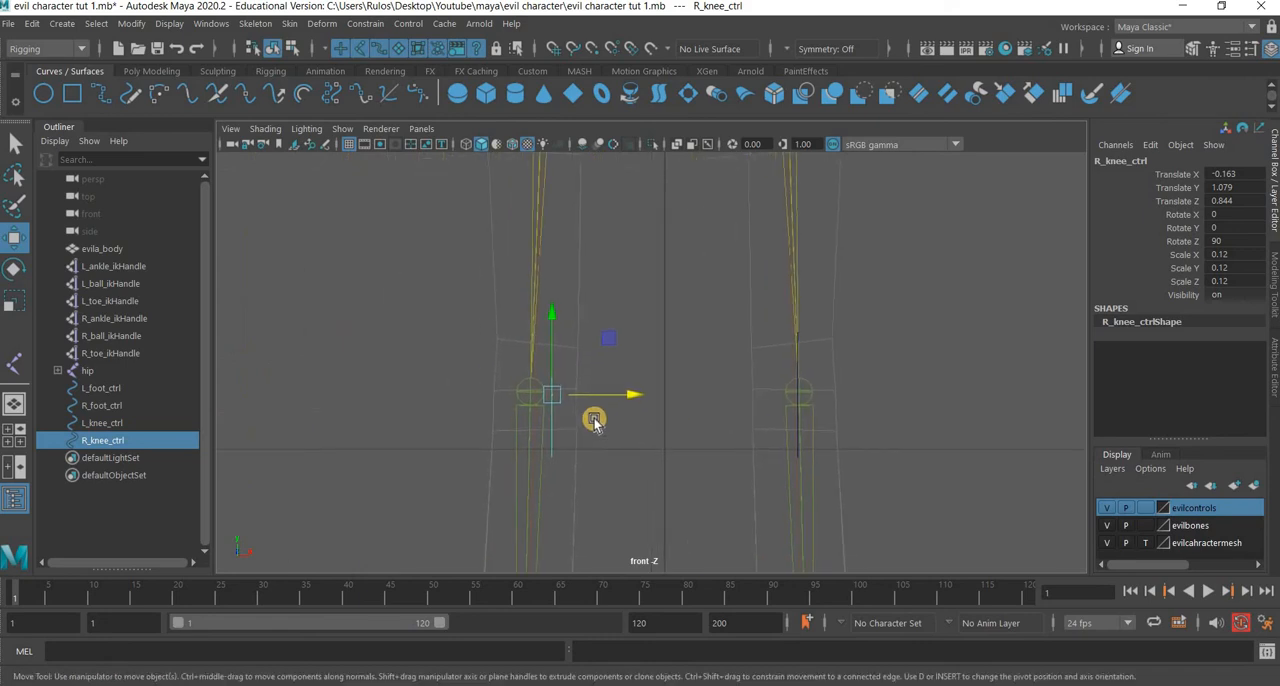
{"action": "scroll", "coordinate": [592, 418], "scroll_direction": "up", "scroll_amount": 3}
{"action": "left_click_drag", "start_coordinate": [560, 411], "coordinate": [573, 412]}
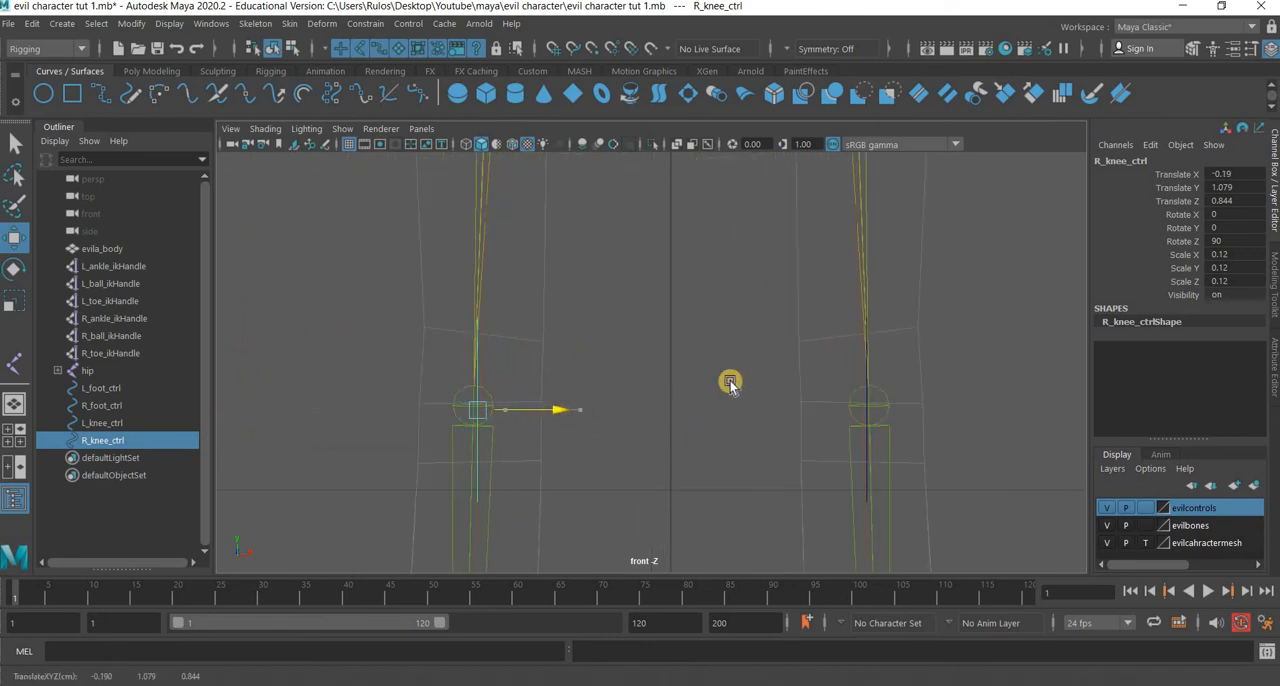
{"action": "key", "text": "space"}
{"action": "key", "text": "space"}
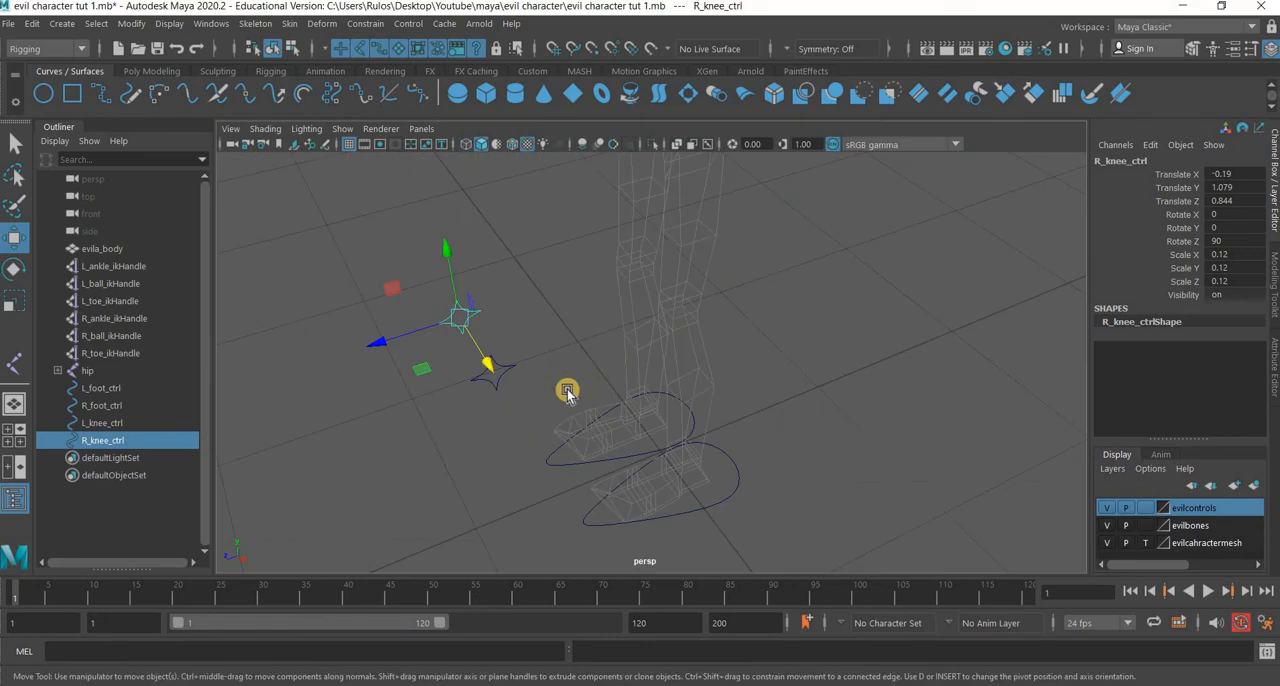
Create a NURBS circle at the origin, at scale 1, surrounding both foot controls.
{"action": "left_click_drag", "start_coordinate": [531, 375], "coordinate": [707, 405], "text": "alt"}
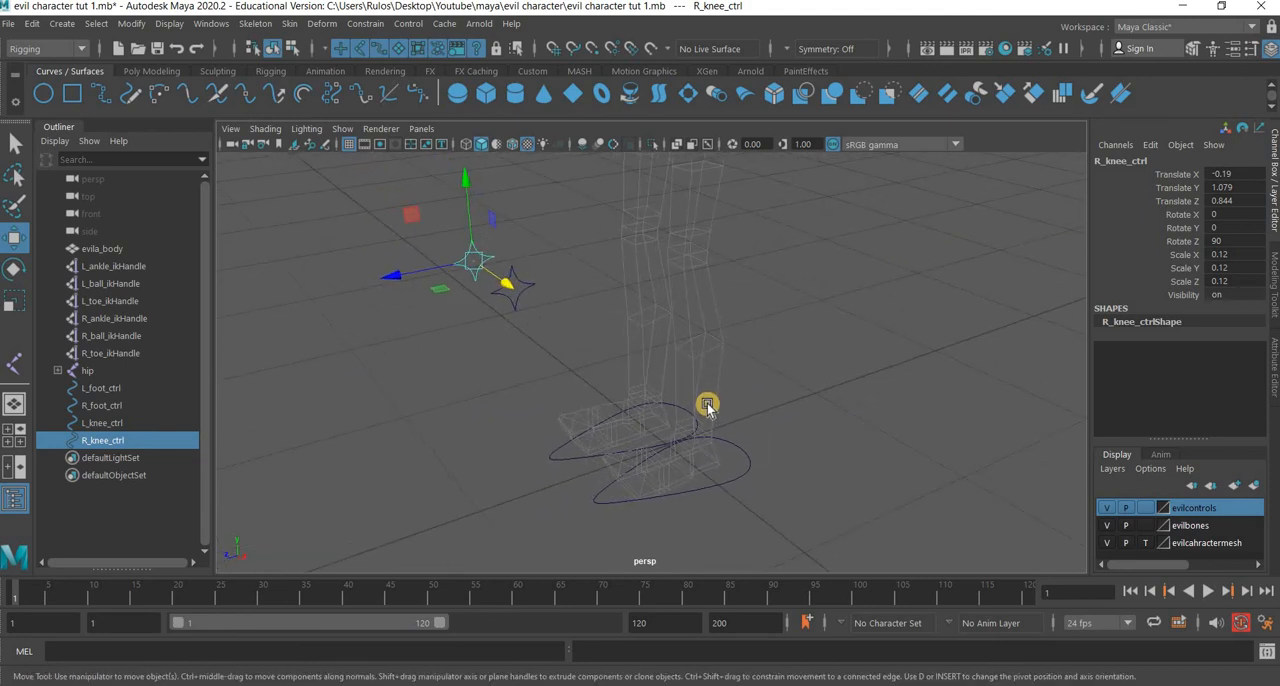
{"action": "left_click", "coordinate": [48, 100]}
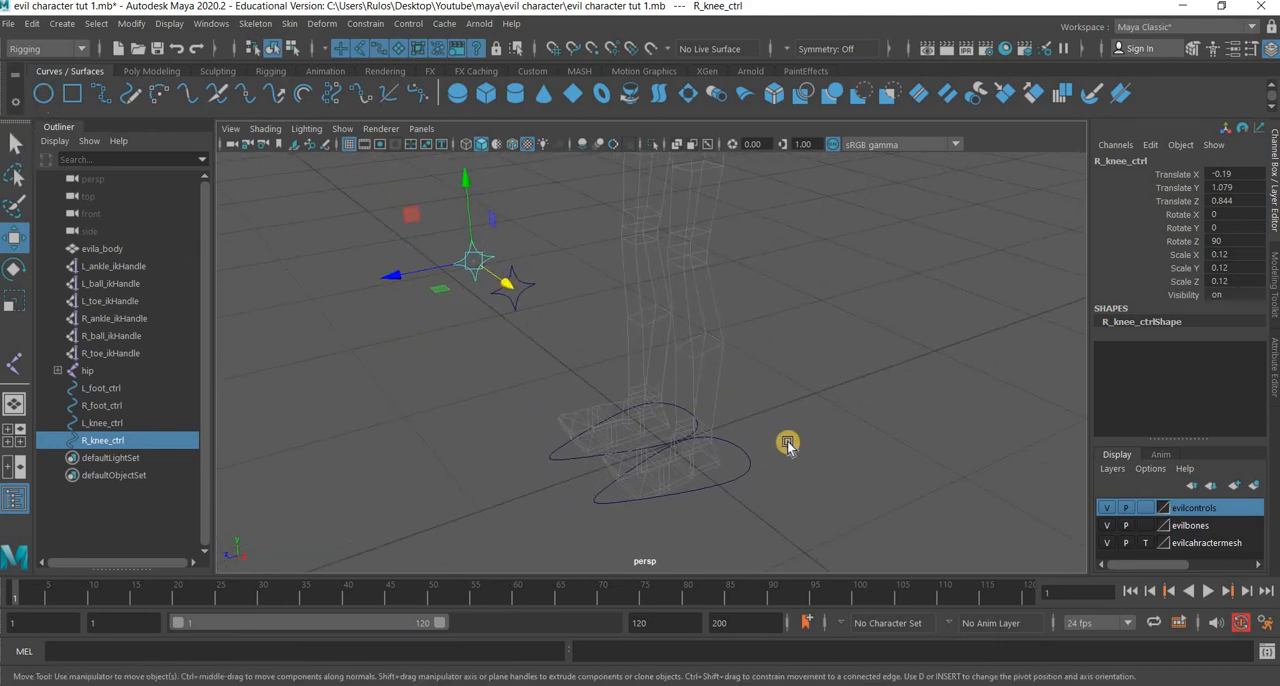
{"action": "left_click", "coordinate": [786, 449]}
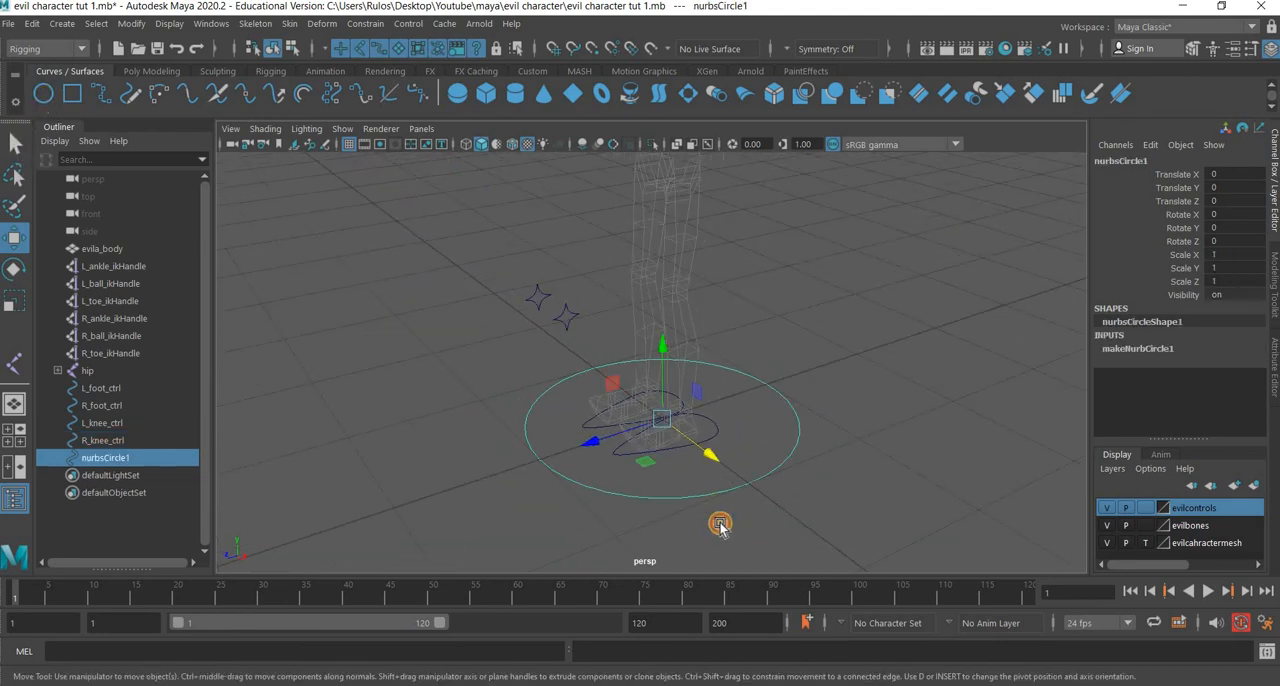
{"action": "left_click_drag", "start_coordinate": [720, 527], "coordinate": [703, 418], "text": "alt"}
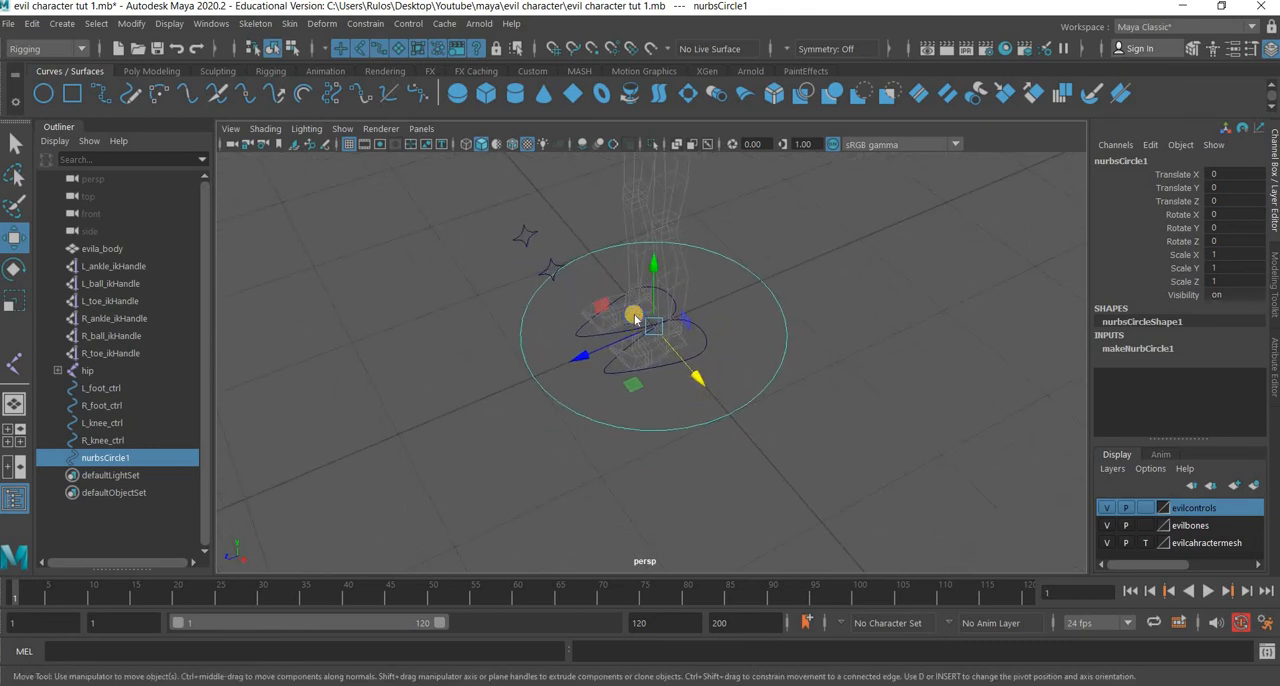
Reshape the circle into a teardrop by pulling its front control vertex forward and scaling the vertices beside it inward.
{"action": "right_click_drag", "start_coordinate": [703, 278], "coordinate": [535, 365]}
{"action": "left_click_drag", "start_coordinate": [537, 359], "coordinate": [381, 443]}
{"action": "left_click_drag", "start_coordinate": [508, 287], "coordinate": [526, 312]}
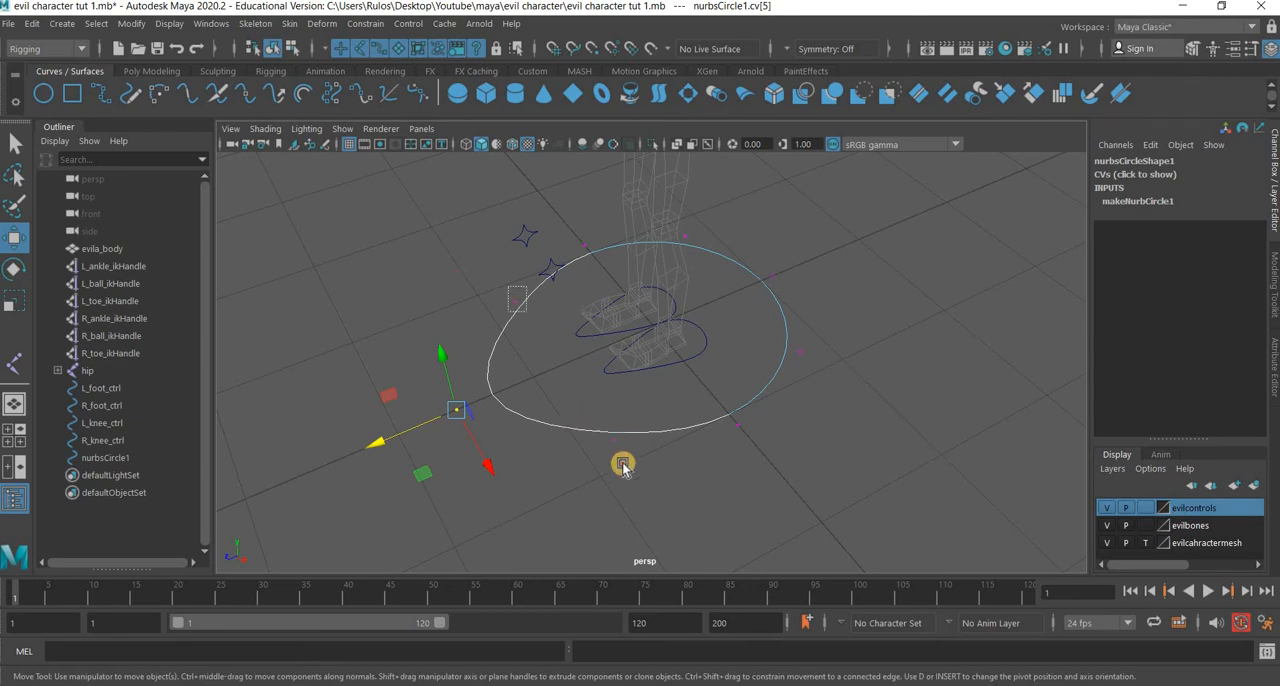
{"action": "left_click_drag", "start_coordinate": [625, 464], "coordinate": [575, 383], "text": "shift"}
{"action": "key", "text": "r"}
{"action": "left_click_drag", "start_coordinate": [814, 248], "coordinate": [633, 410]}
{"action": "left_click", "coordinate": [12, 244]}
{"action": "key", "text": "w"}
{"action": "right_click_drag", "start_coordinate": [754, 272], "coordinate": [931, 414]}
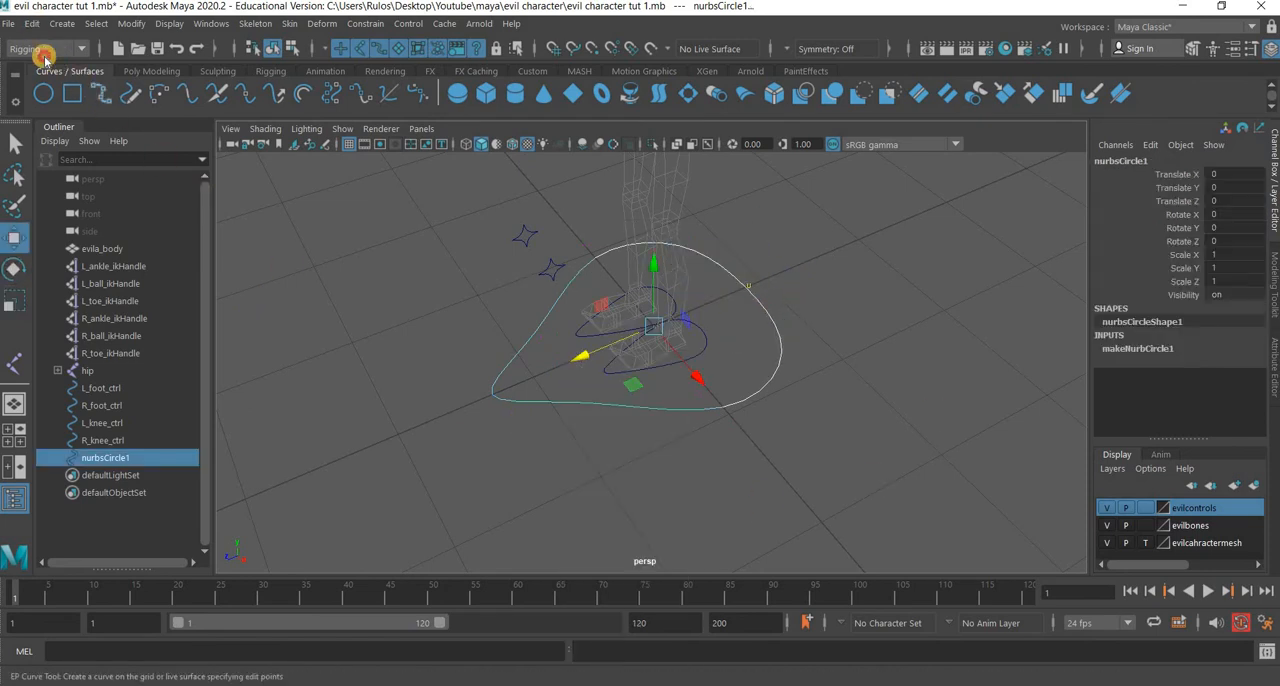
Delete the teardrop curve's construction history and freeze its transformations.
{"action": "left_click", "coordinate": [32, 23]}
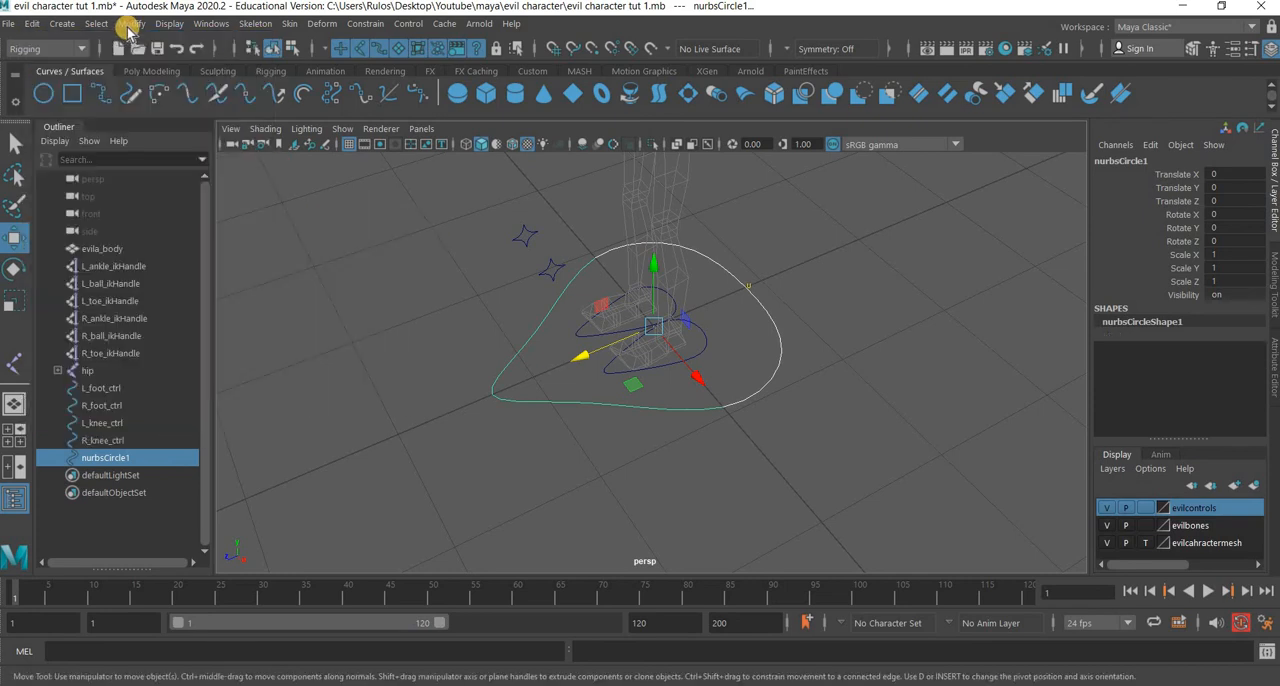
{"action": "left_click", "coordinate": [131, 23]}
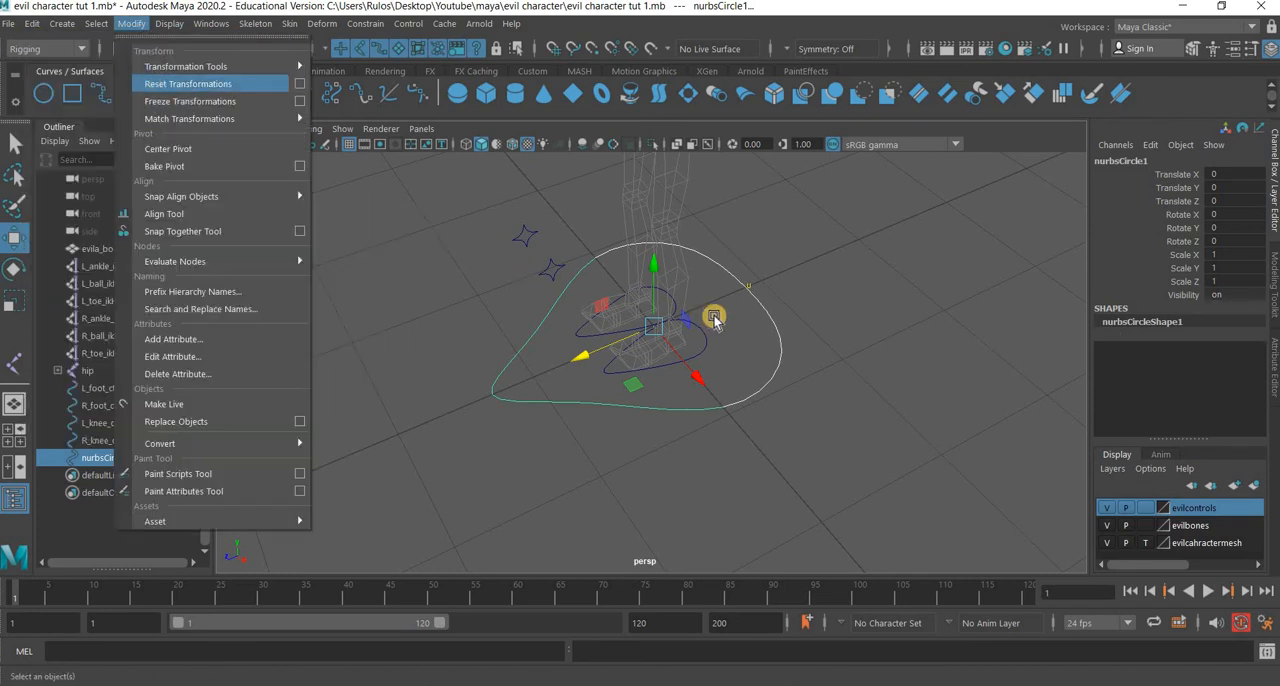
{"action": "left_click", "coordinate": [190, 101]}
Select both knee controls and freeze their transformations.
{"action": "left_click", "coordinate": [541, 227]}
{"action": "mouse_move", "coordinate": [563, 214]}
{"action": "left_mouse_down"}
{"action": "mouse_move", "coordinate": [506, 270]}
{"action": "mouse_move", "coordinate": [520, 272]}
{"action": "left_mouse_up"}
{"action": "left_click", "coordinate": [131, 23]}
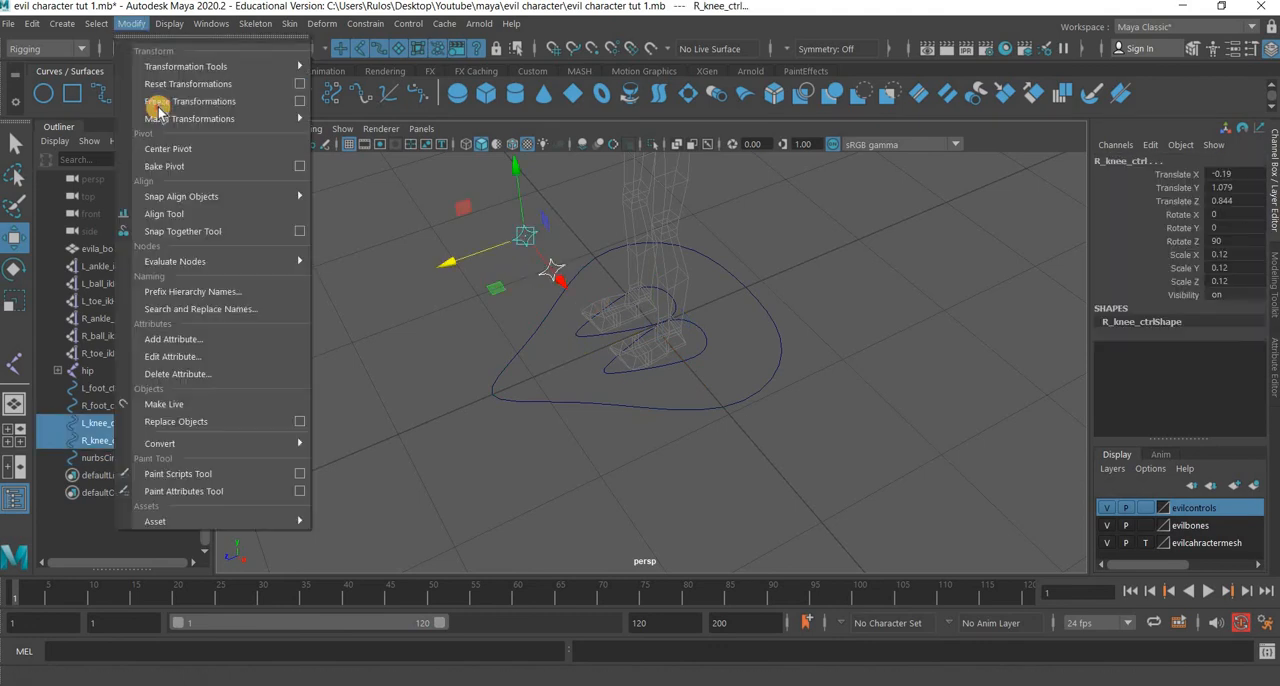
{"action": "left_click", "coordinate": [190, 98]}
Select the teardrop curve around the feet and rename it evil_main_ctrl.
{"action": "left_click", "coordinate": [736, 411]}
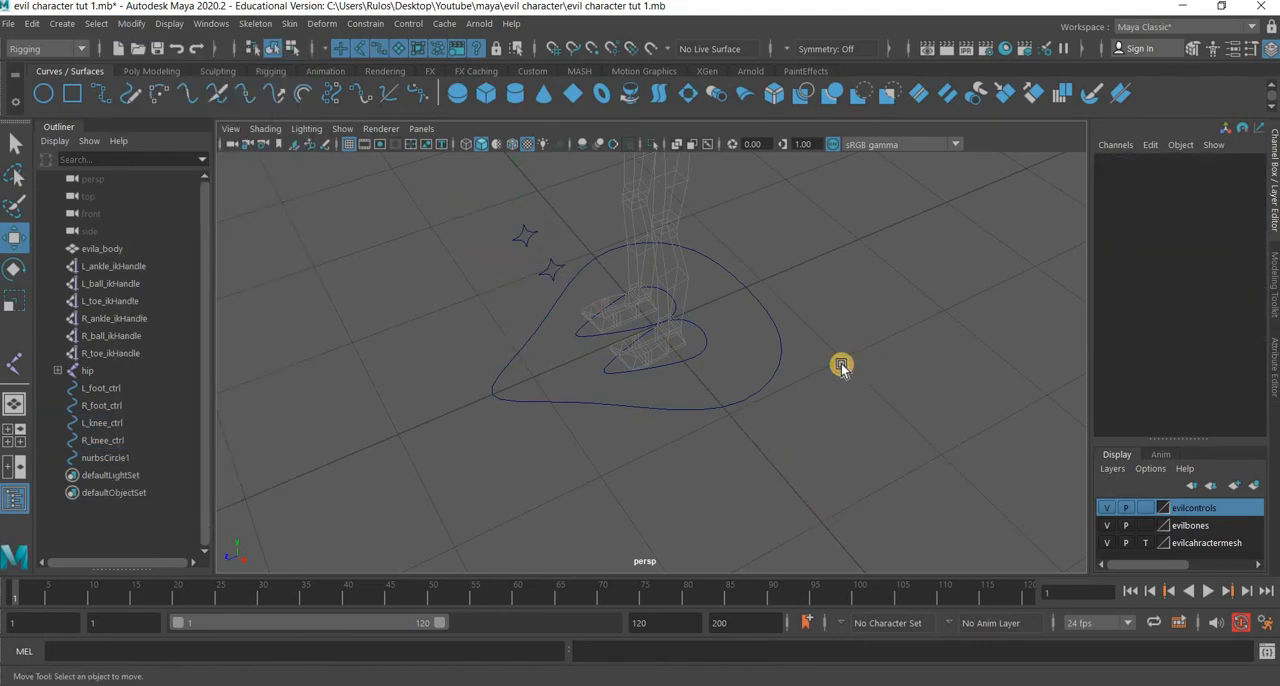
{"action": "left_click", "coordinate": [1131, 163]}
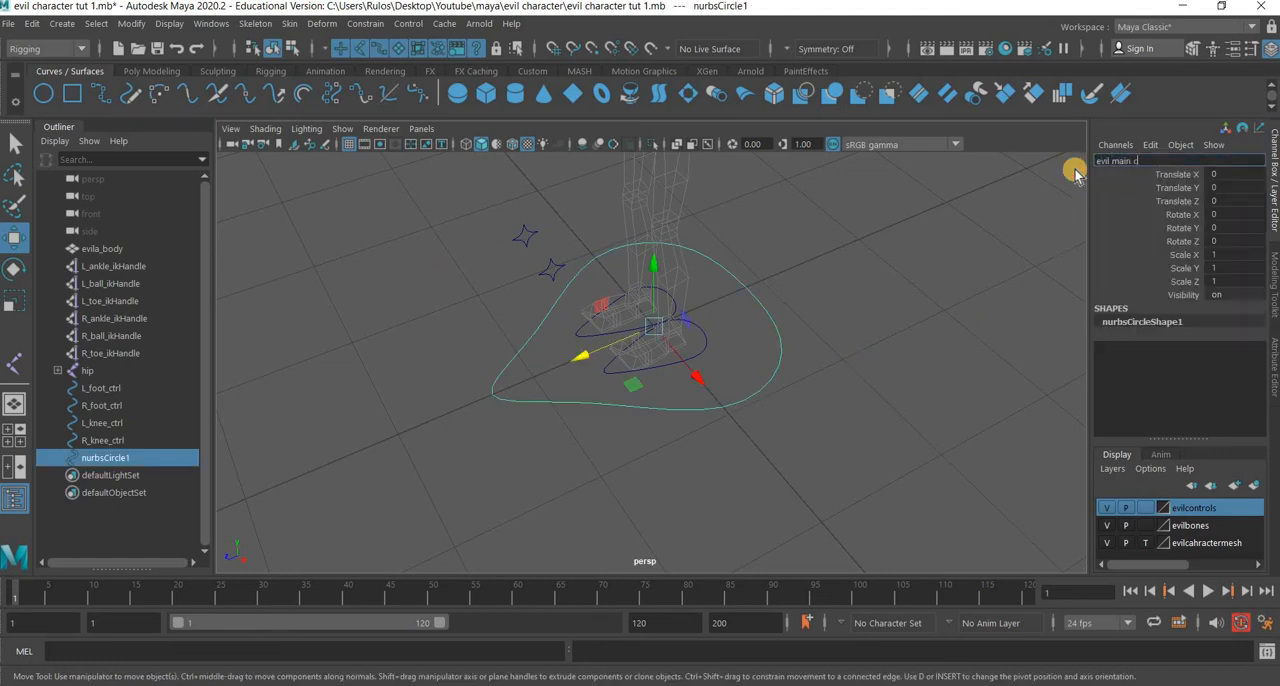
{"action": "key", "text": "Return"}
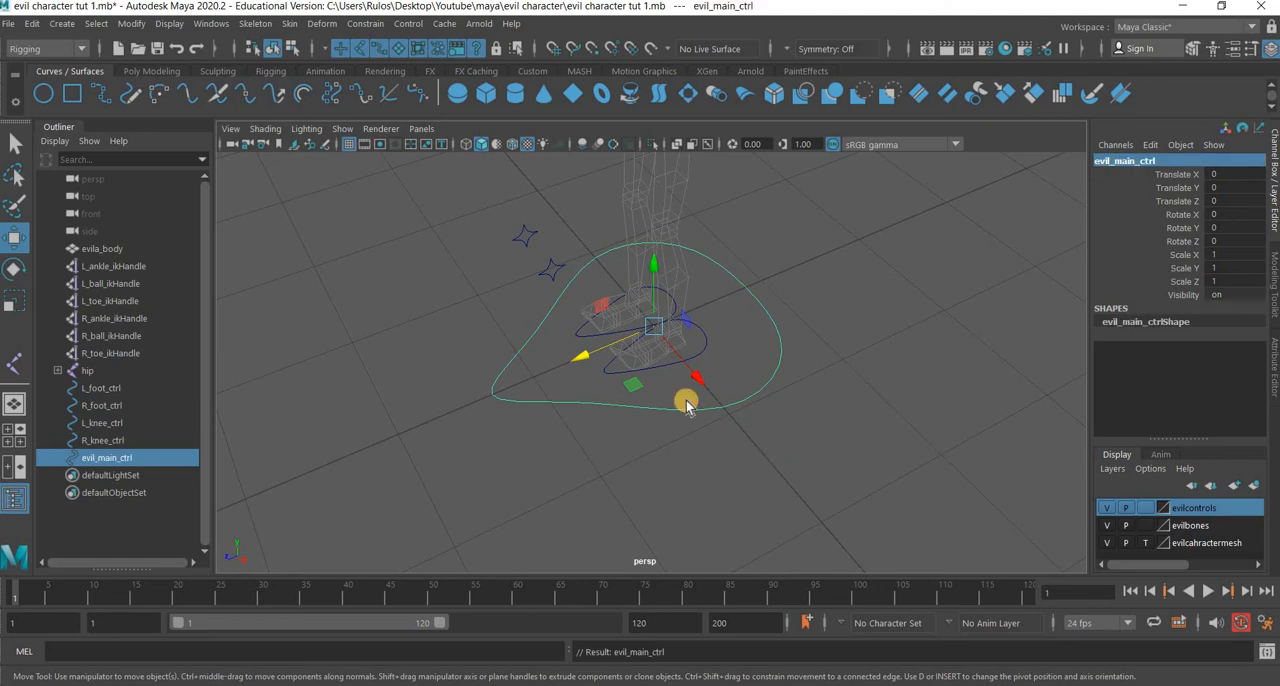
Parent L_knee_ctrl under L_foot_ctrl and R_knee_ctrl under R_foot_ctrl.
{"action": "left_click", "coordinate": [634, 392]}
{"action": "scroll", "coordinate": [510, 225], "scroll_direction": "up", "scroll_amount": 3}
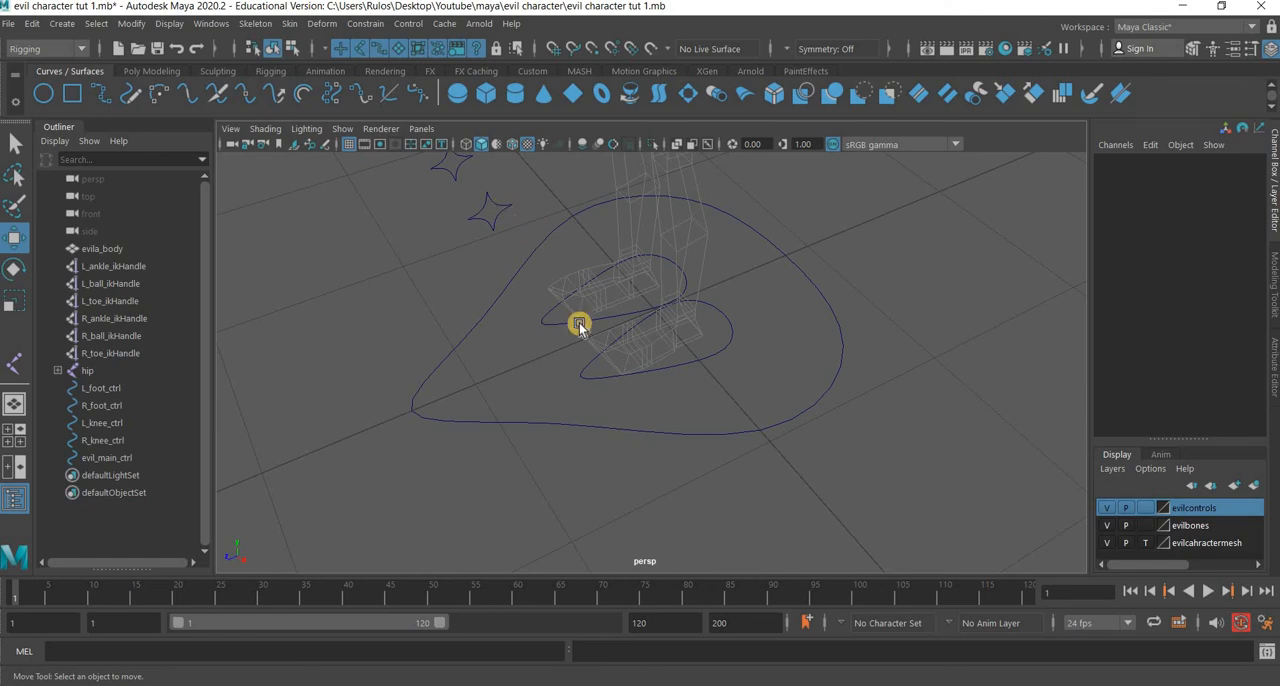
{"action": "left_click", "coordinate": [610, 428], "text": "shift"}
{"action": "key", "text": "p"}
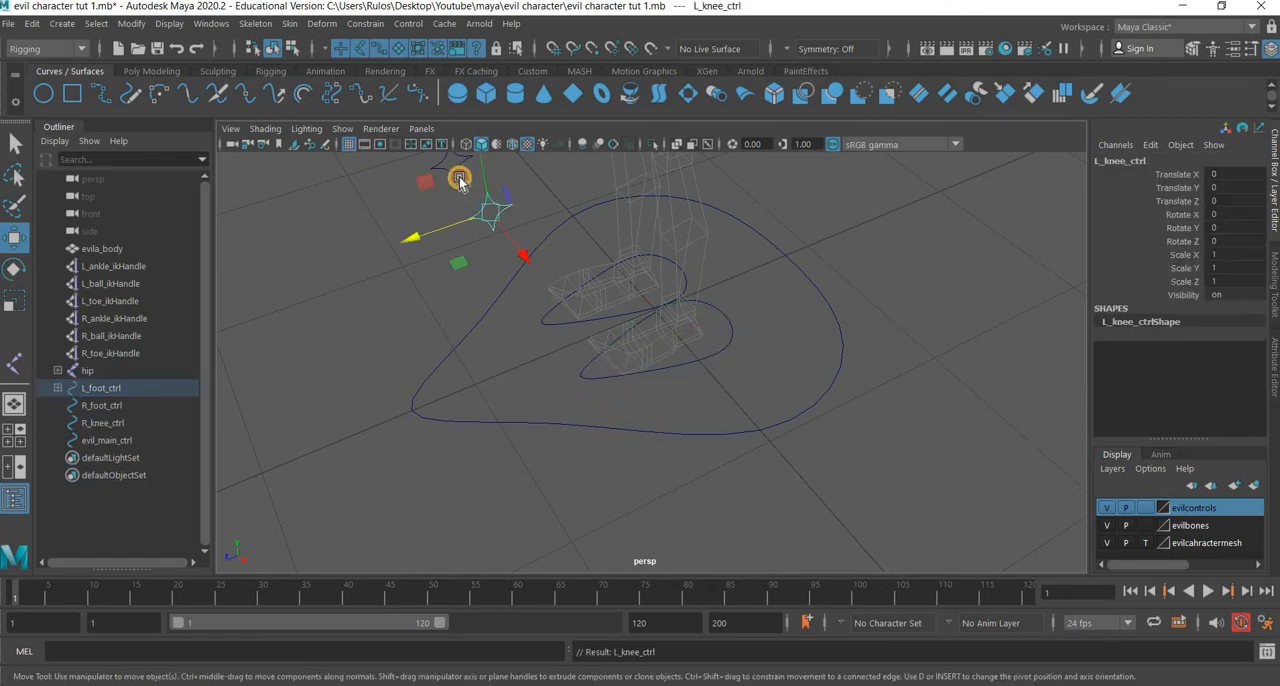
{"action": "left_click", "coordinate": [469, 182]}
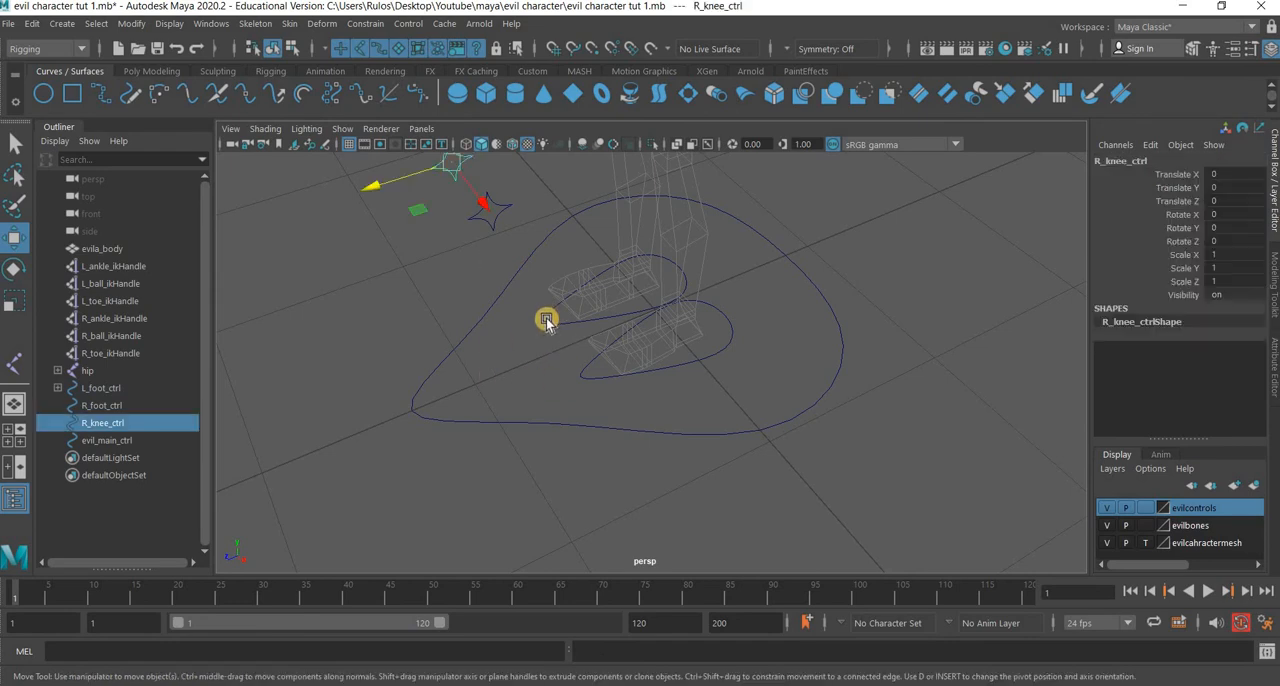
{"action": "left_click", "coordinate": [543, 326], "text": "shift"}
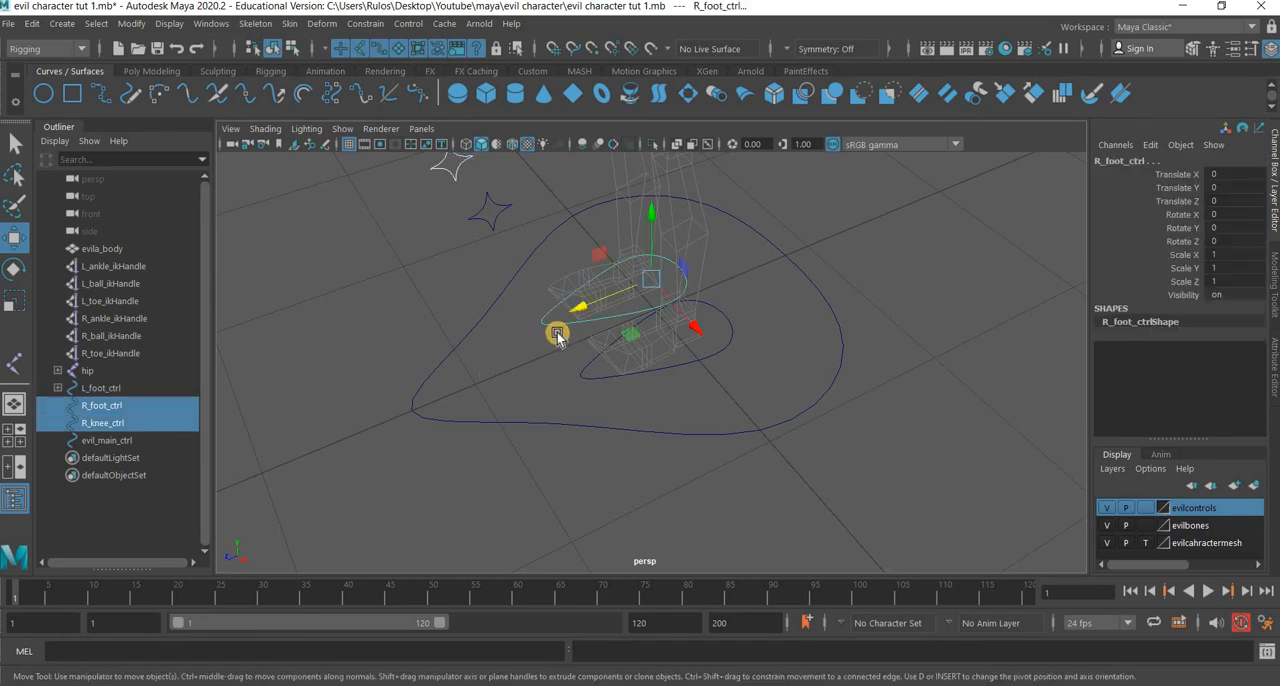
{"action": "key", "text": "p"}
Parent L_foot_ctrl and R_foot_ctrl under evil_main_ctrl and clear the selection.
{"action": "left_click", "coordinate": [592, 380]}
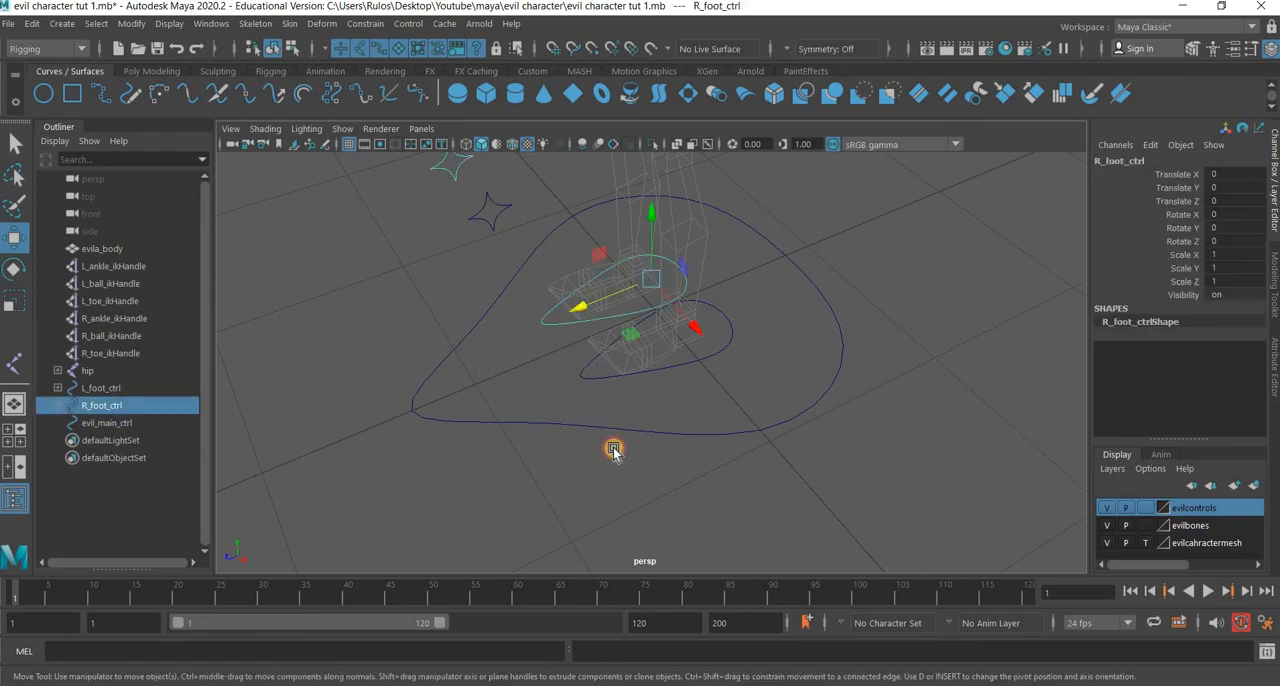
{"action": "left_click", "coordinate": [612, 431], "text": "shift"}
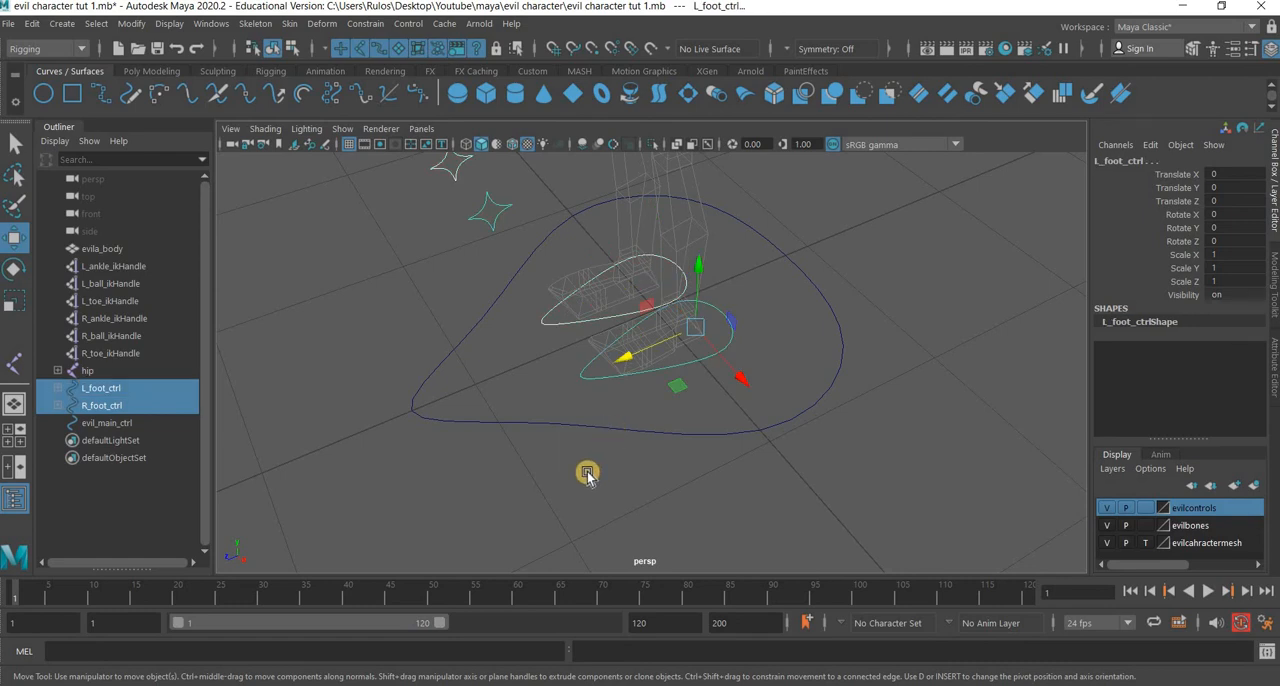
{"action": "left_click", "coordinate": [587, 476], "text": "shift"}
{"action": "key", "text": "p"}
{"action": "left_click", "coordinate": [633, 437]}
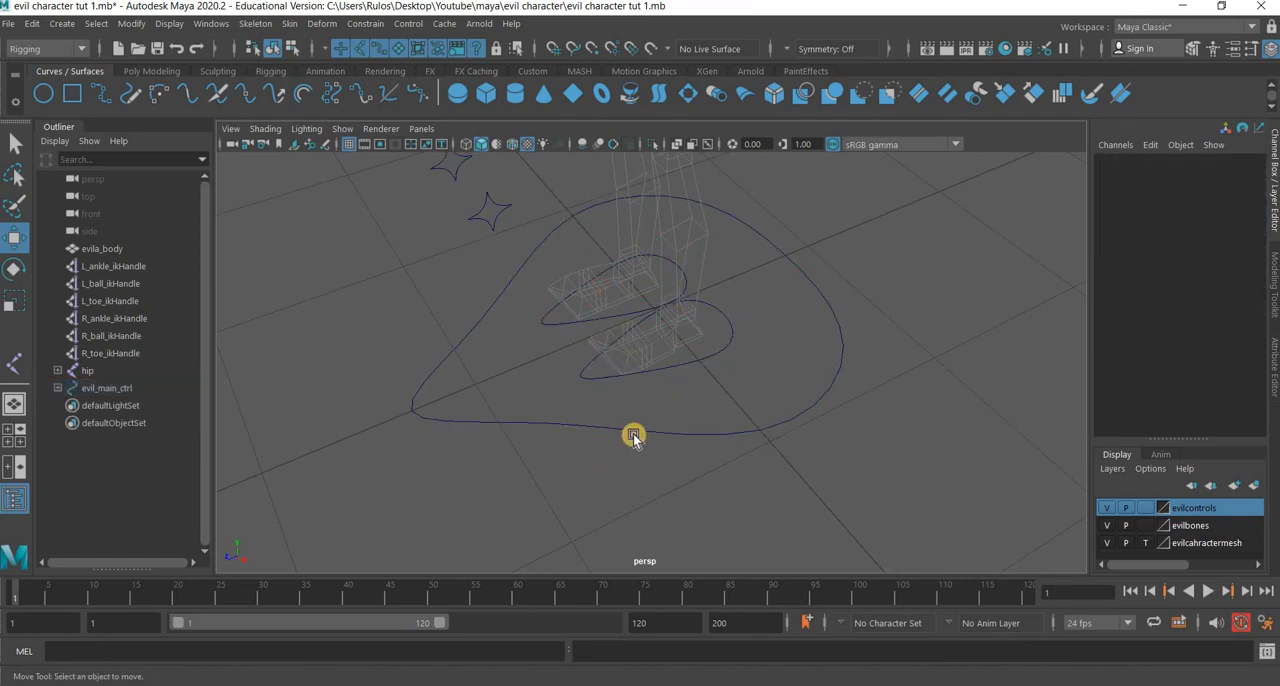
Test evil_main_ctrl by moving it about 1.479 along Z, and undo the move.
{"action": "left_click", "coordinate": [624, 424]}
{"action": "scroll", "coordinate": [577, 362], "scroll_direction": "down", "scroll_amount": 3}
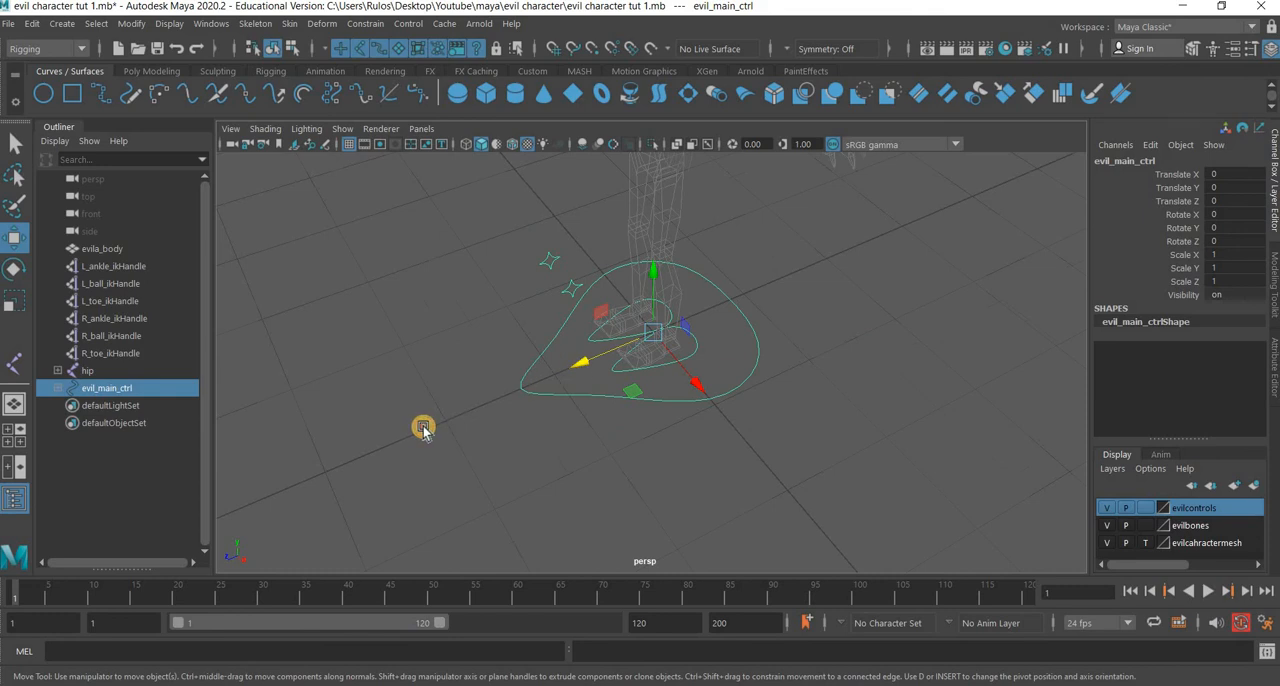
{"action": "middle_click_drag", "start_coordinate": [424, 428], "coordinate": [491, 437]}
{"action": "key", "text": "ctrl+z"}
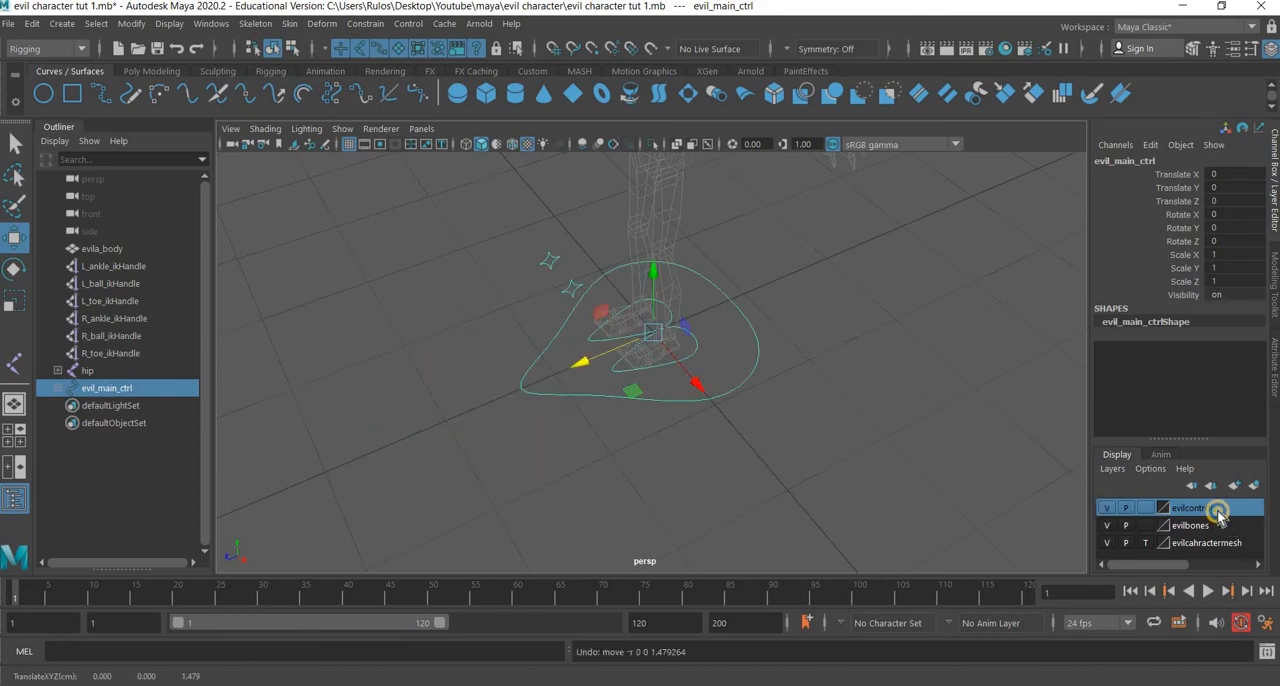
Add the selected evil_main_ctrl to the evilcontrols layer and deselect it.
{"action": "right_click", "coordinate": [1193, 508]}
{"action": "left_click", "coordinate": [1177, 339]}
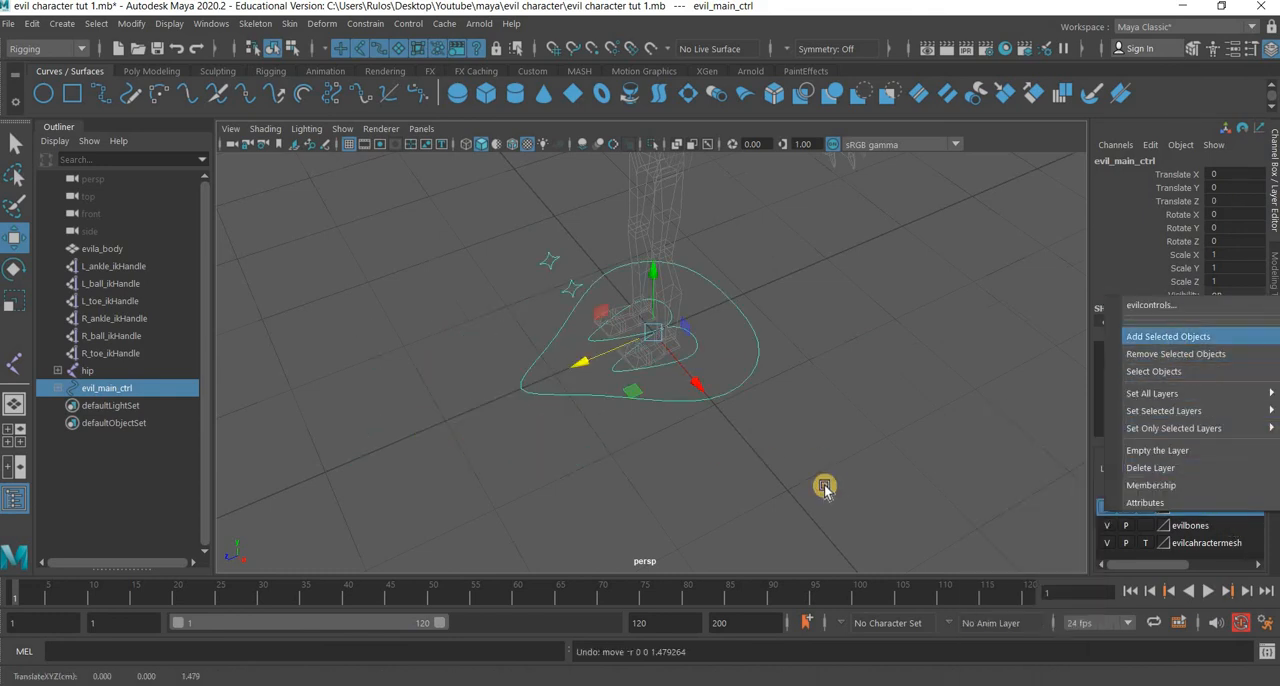
{"action": "left_click", "coordinate": [536, 470]}
{"action": "left_click_drag", "start_coordinate": [662, 465], "coordinate": [577, 283], "text": "alt"}
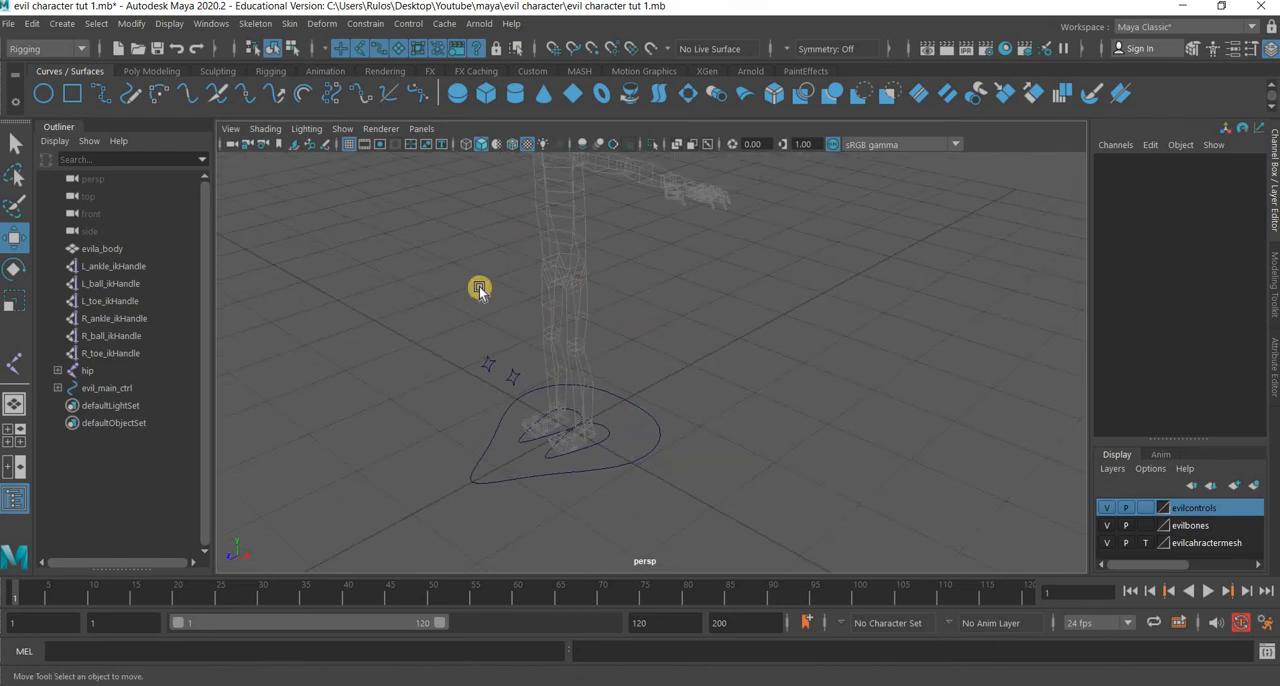
Create a NURBS circle, show joints in the viewport, and raise the circle to the hip joint at Translate Y 1.958.
{"action": "left_click", "coordinate": [42, 96]}
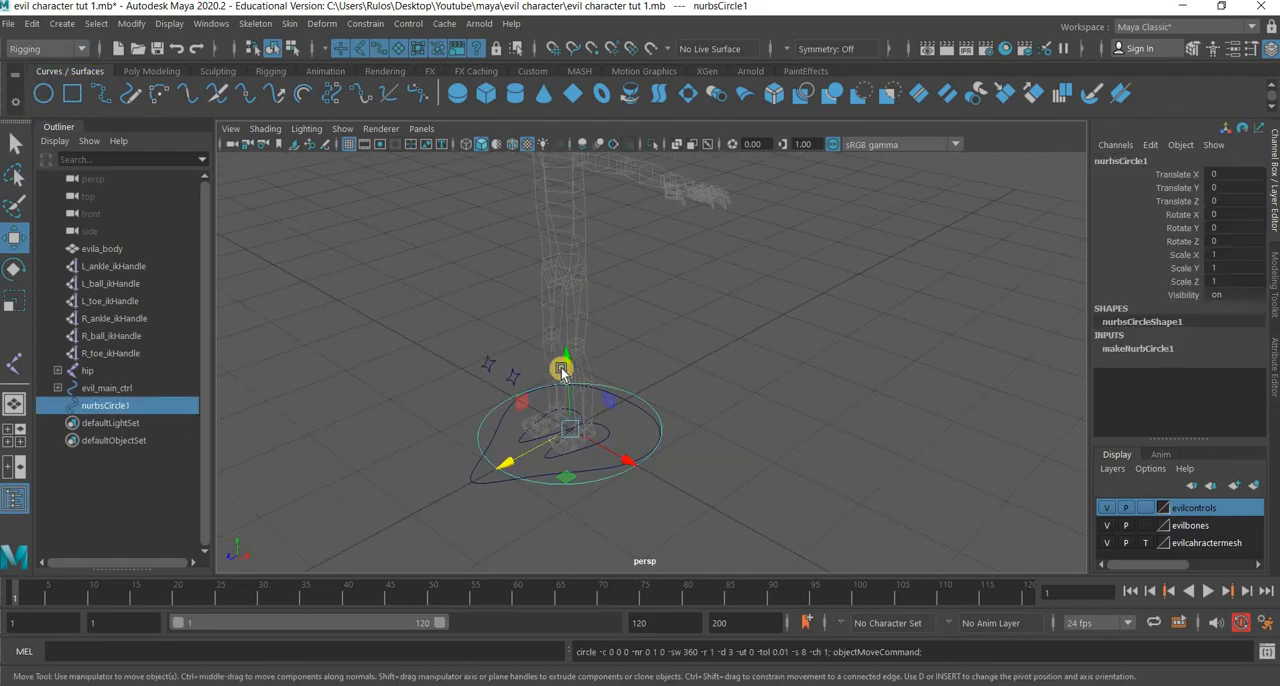
{"action": "left_click_drag", "start_coordinate": [567, 357], "coordinate": [568, 212]}
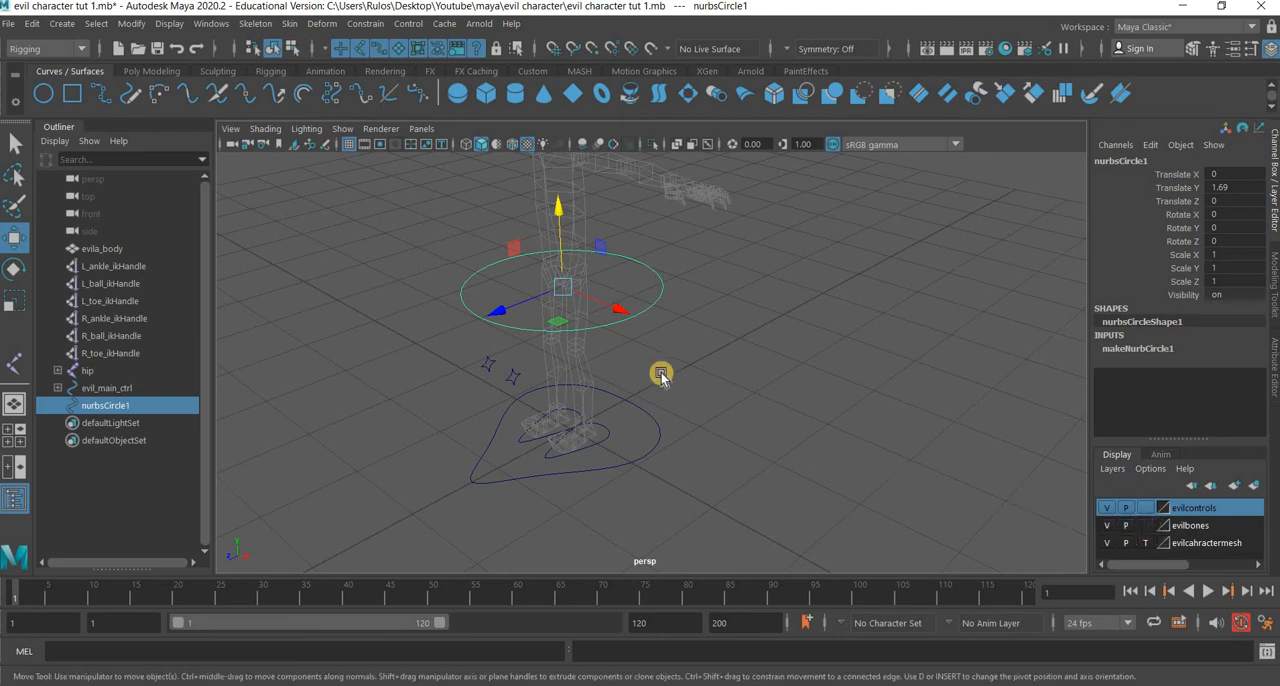
{"action": "left_click", "coordinate": [394, 274]}
{"action": "middle_click_drag", "start_coordinate": [606, 439], "coordinate": [655, 548], "text": "alt"}
{"action": "scroll", "coordinate": [620, 346], "scroll_direction": "up", "scroll_amount": 6}
{"action": "middle_click_drag", "start_coordinate": [562, 544], "coordinate": [597, 386], "text": "alt"}
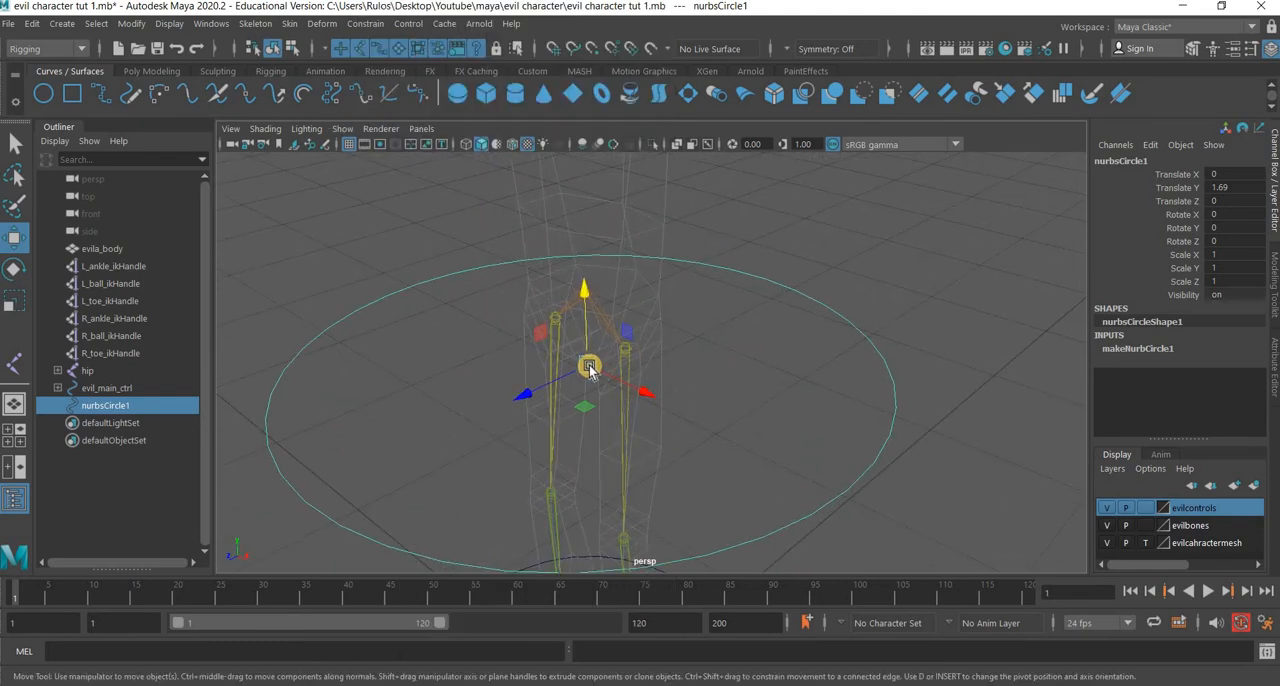
{"action": "left_click_drag", "start_coordinate": [590, 294], "coordinate": [597, 289]}
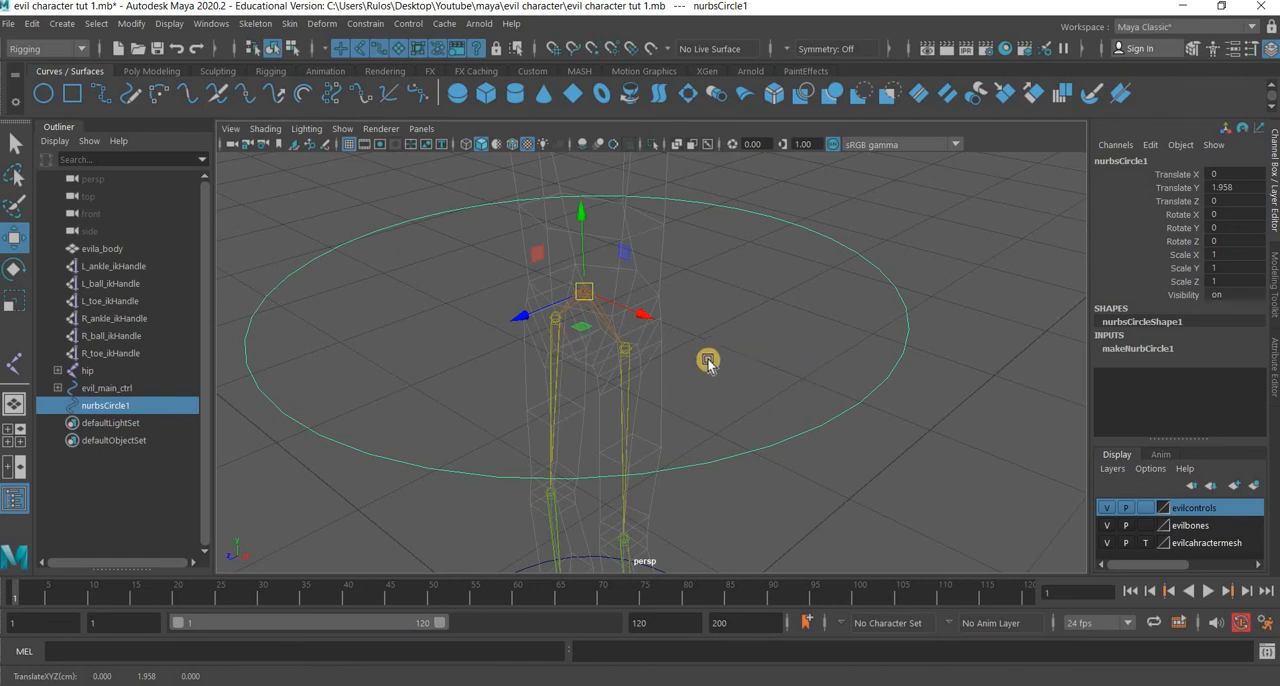
Scale nurbsCircle1 uniformly to about 0.524 around the hips.
{"action": "scroll", "coordinate": [706, 437], "scroll_direction": "down", "scroll_amount": 6}
{"action": "left_click_drag", "start_coordinate": [703, 443], "coordinate": [700, 505], "text": "alt"}
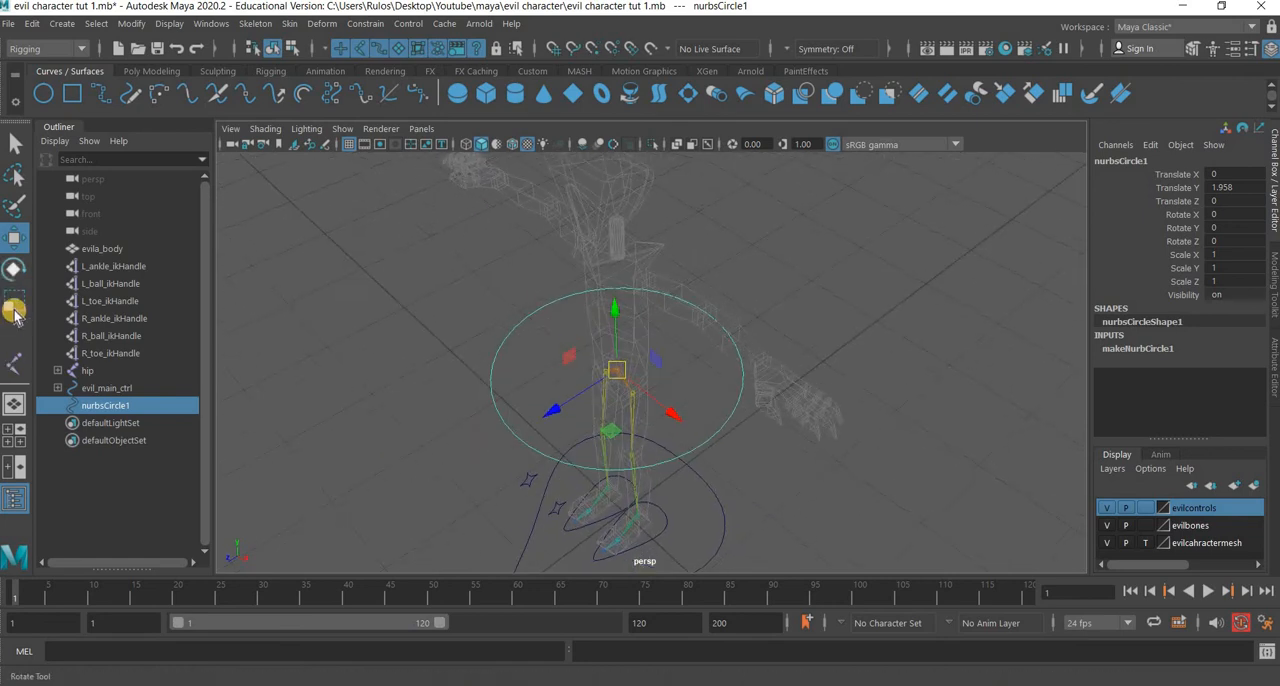
{"action": "left_click", "coordinate": [14, 310]}
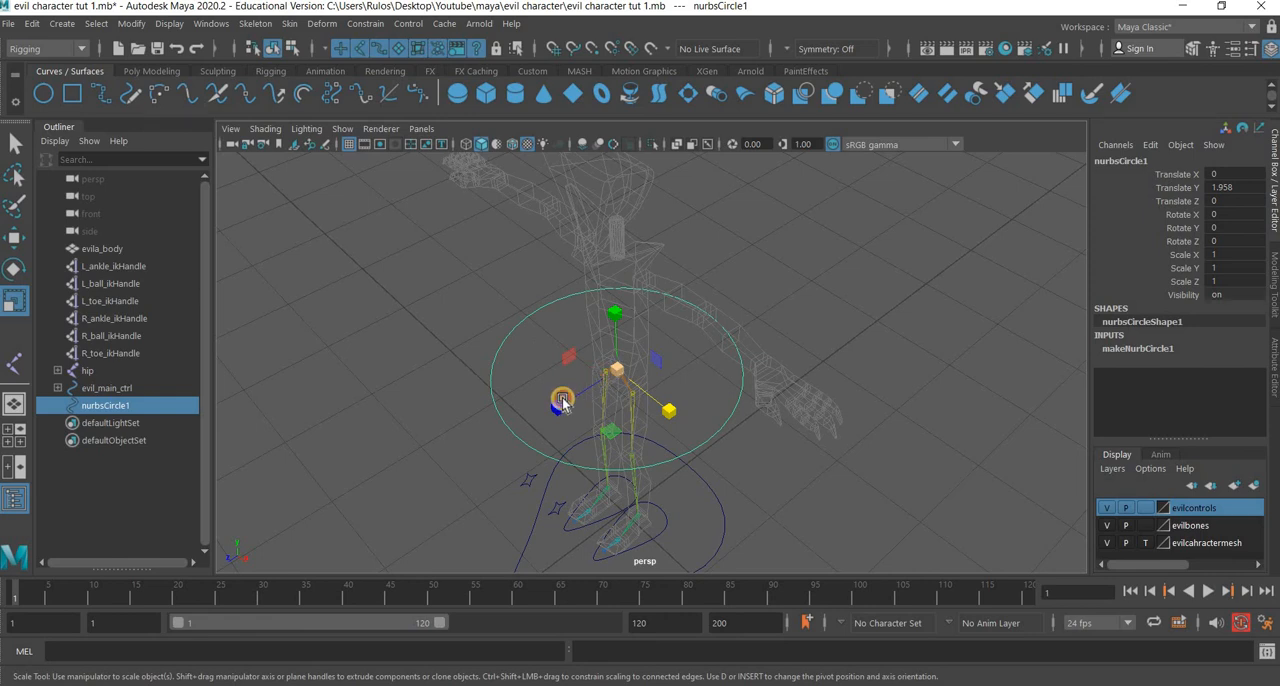
{"action": "left_click_drag", "start_coordinate": [617, 370], "coordinate": [595, 486]}
Move the hip circle's back control vertex to about Z -0.517 and adjust its front control vertices.
{"action": "middle_click_drag", "start_coordinate": [619, 432], "coordinate": [660, 346], "text": "alt"}
{"action": "left_click_drag", "start_coordinate": [646, 418], "coordinate": [618, 273], "text": "alt"}
{"action": "scroll", "coordinate": [618, 273], "scroll_direction": "up", "scroll_amount": 4}
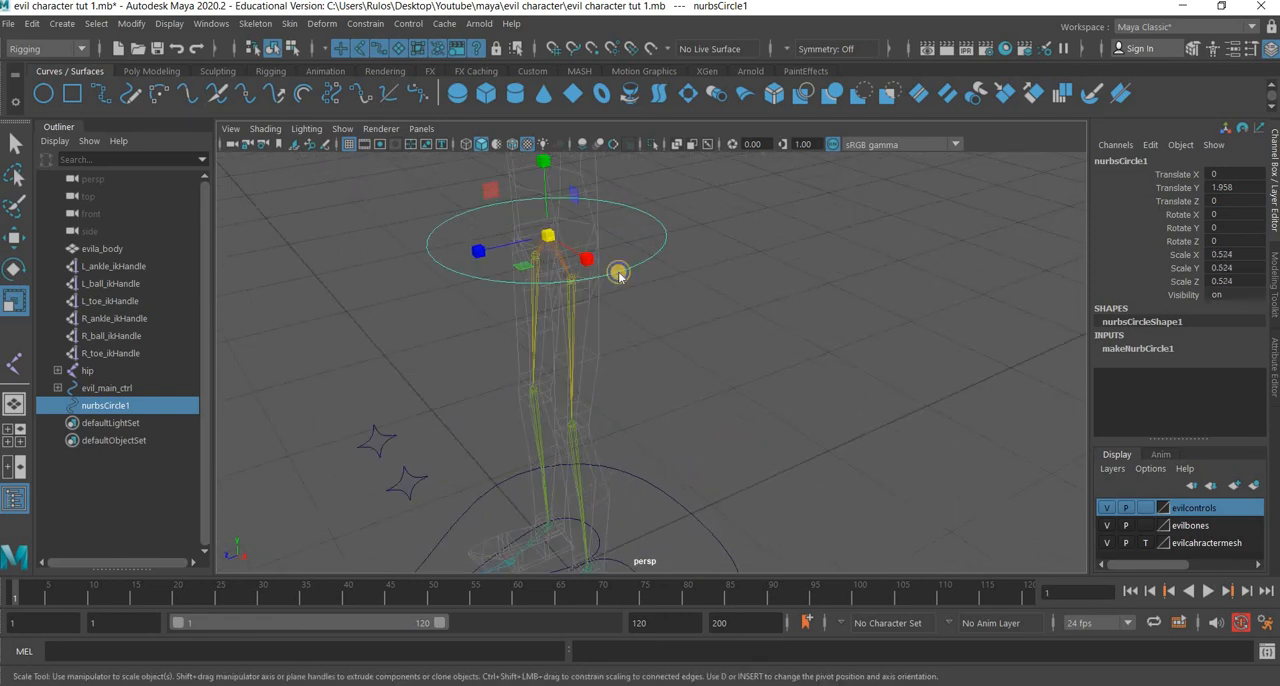
{"action": "right_click_drag", "start_coordinate": [620, 271], "coordinate": [522, 332]}
{"action": "left_click_drag", "start_coordinate": [696, 244], "coordinate": [648, 292], "text": "alt"}
{"action": "left_click", "coordinate": [621, 293]}
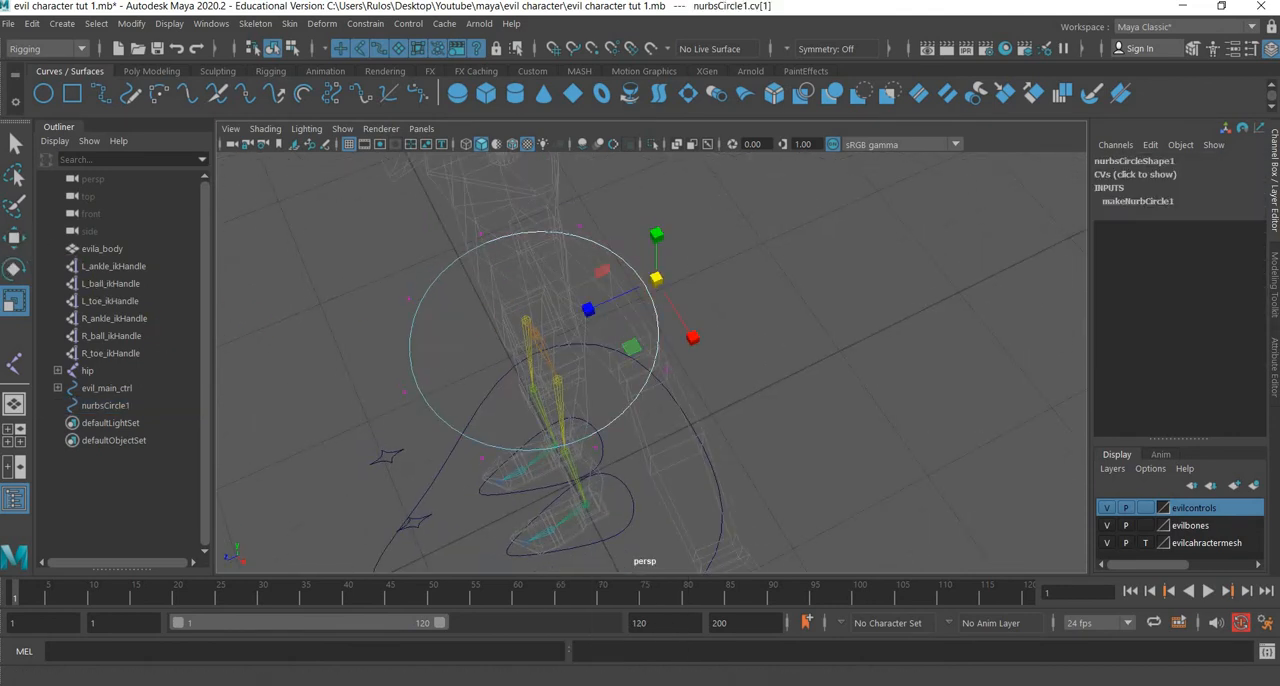
{"action": "key", "text": "w"}
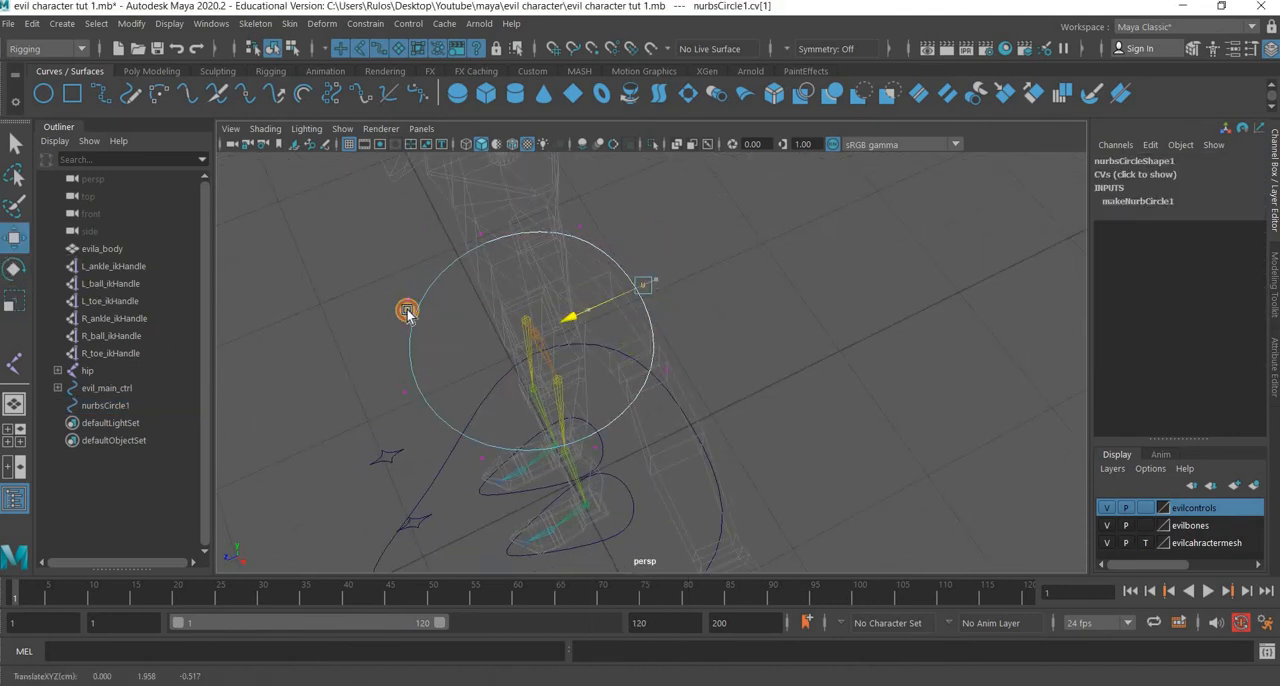
{"action": "left_click", "coordinate": [492, 444]}
{"action": "left_click_drag", "start_coordinate": [488, 443], "coordinate": [562, 381], "text": "shift"}
Scale the hip circle's front control vertices along X and reselect the whole curve.
{"action": "left_click", "coordinate": [16, 301]}
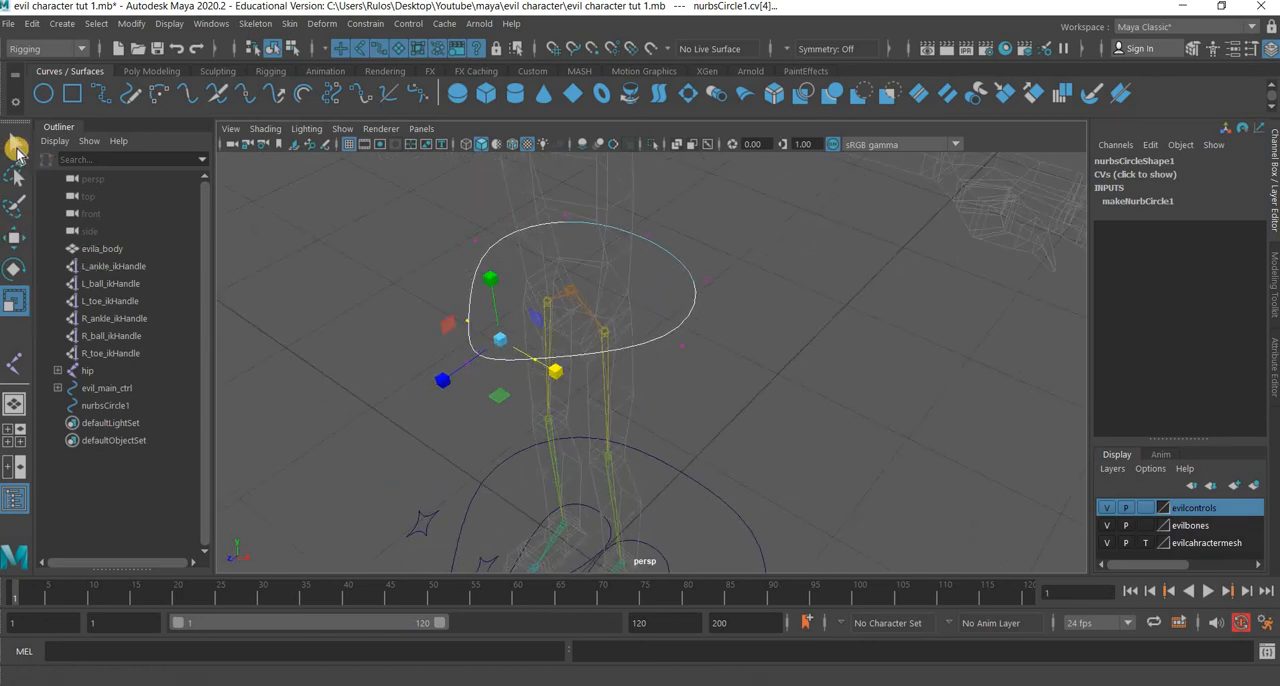
{"action": "left_click", "coordinate": [17, 150]}
{"action": "right_click_drag", "start_coordinate": [675, 277], "coordinate": [757, 250]}
{"action": "left_click", "coordinate": [680, 328]}
Delete the hip curve's construction history and freeze its transformations.
{"action": "left_click_drag", "start_coordinate": [680, 327], "coordinate": [640, 385]}
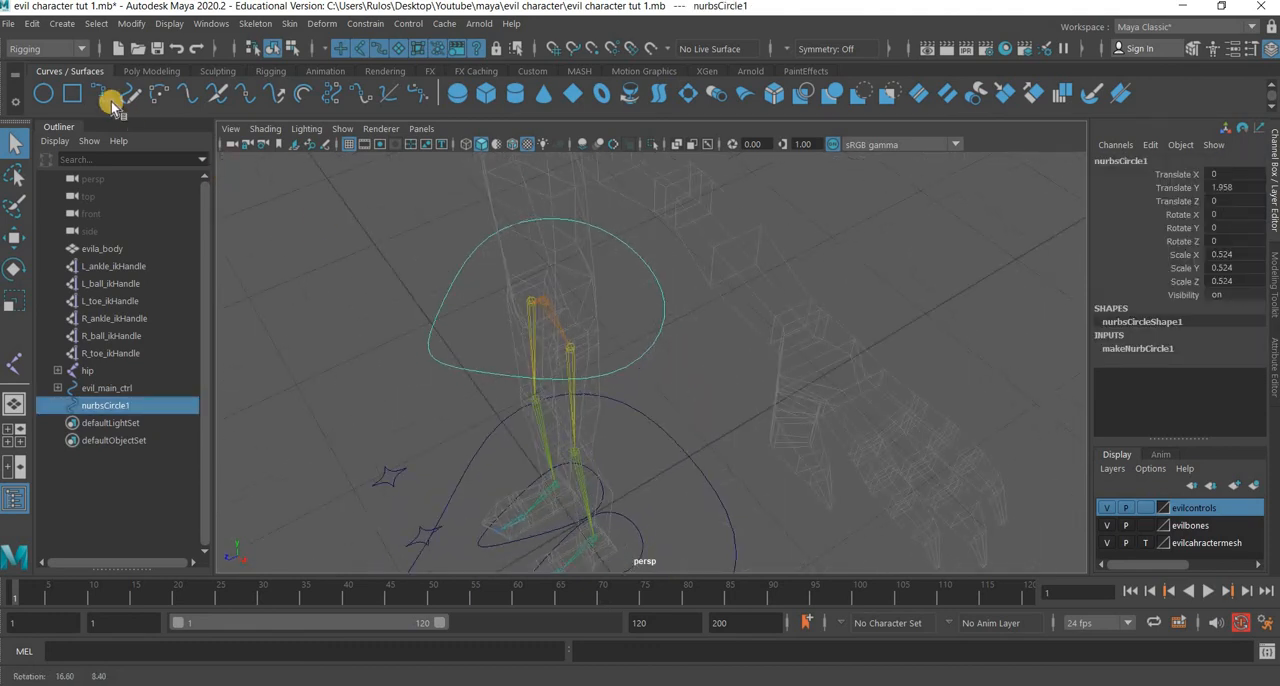
{"action": "left_click", "coordinate": [26, 24]}
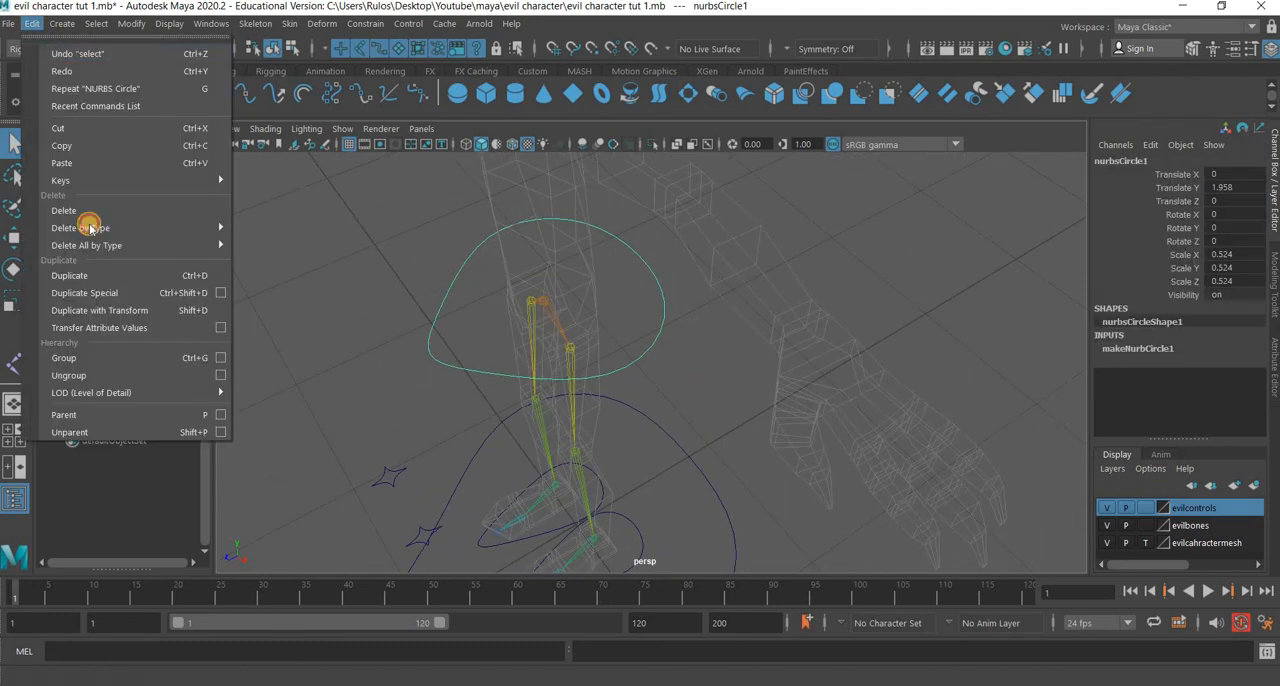
{"action": "mouse_move", "coordinate": [89, 225]}
{"action": "left_click", "coordinate": [304, 224]}
{"action": "left_click", "coordinate": [129, 25]}
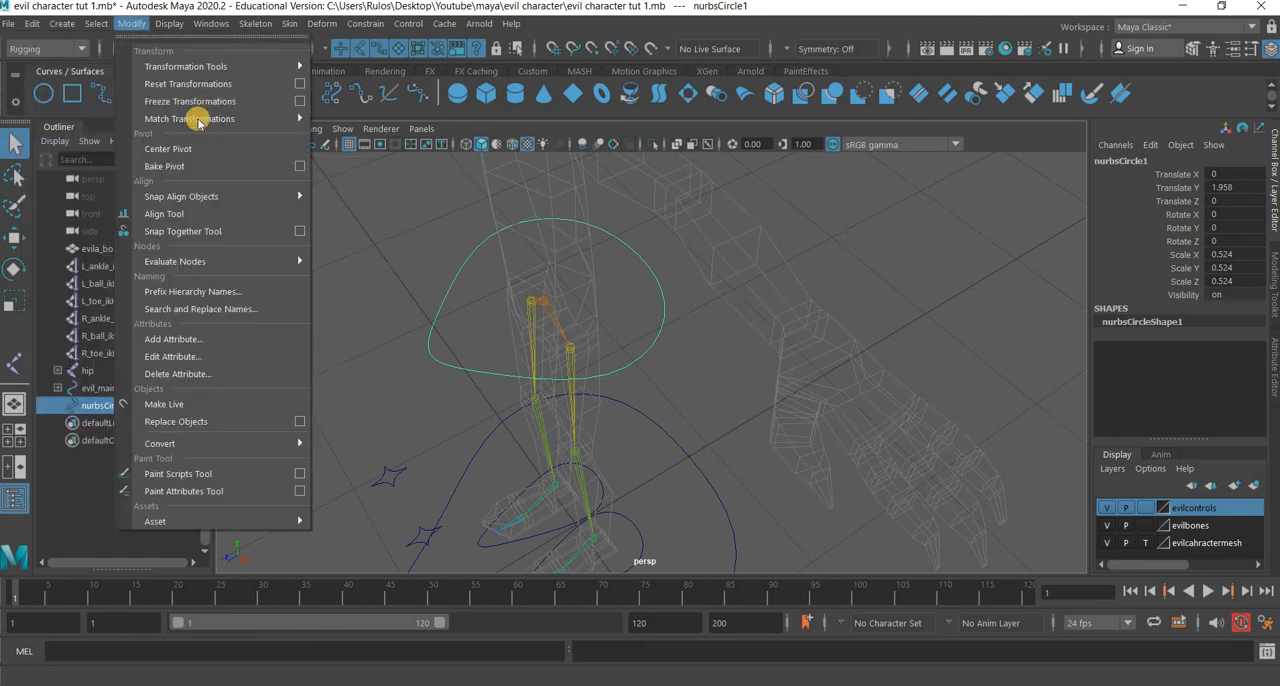
{"action": "left_click", "coordinate": [197, 110]}
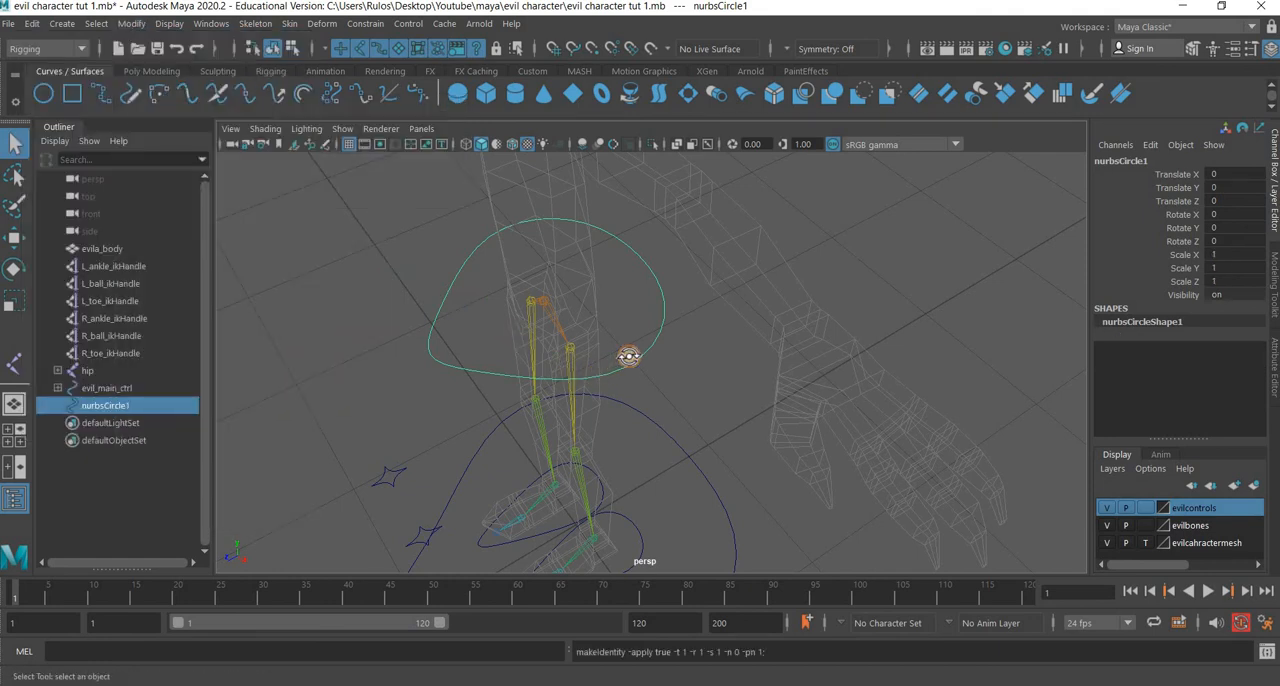
Parent the hip joint under nurbsCircle1 and select the curve.
{"action": "left_click_drag", "start_coordinate": [631, 357], "coordinate": [695, 335], "text": "alt"}
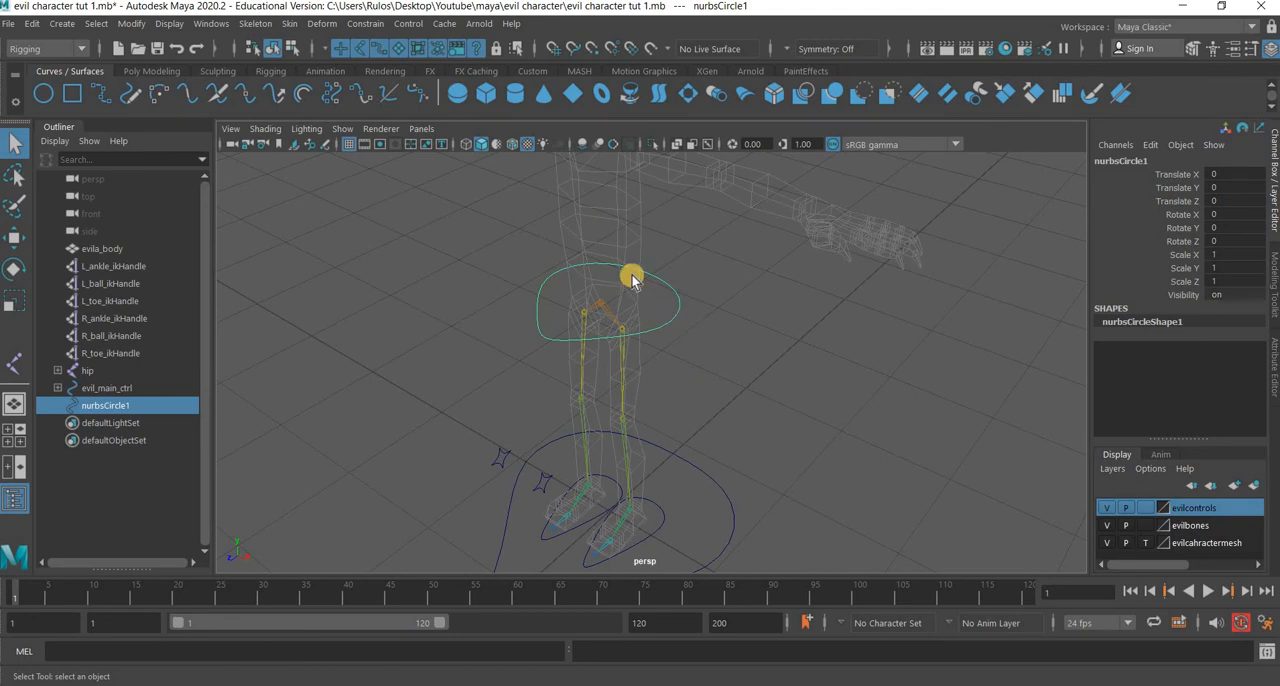
{"action": "left_click_drag", "start_coordinate": [631, 279], "coordinate": [593, 247], "text": "alt"}
{"action": "left_click", "coordinate": [593, 247]}
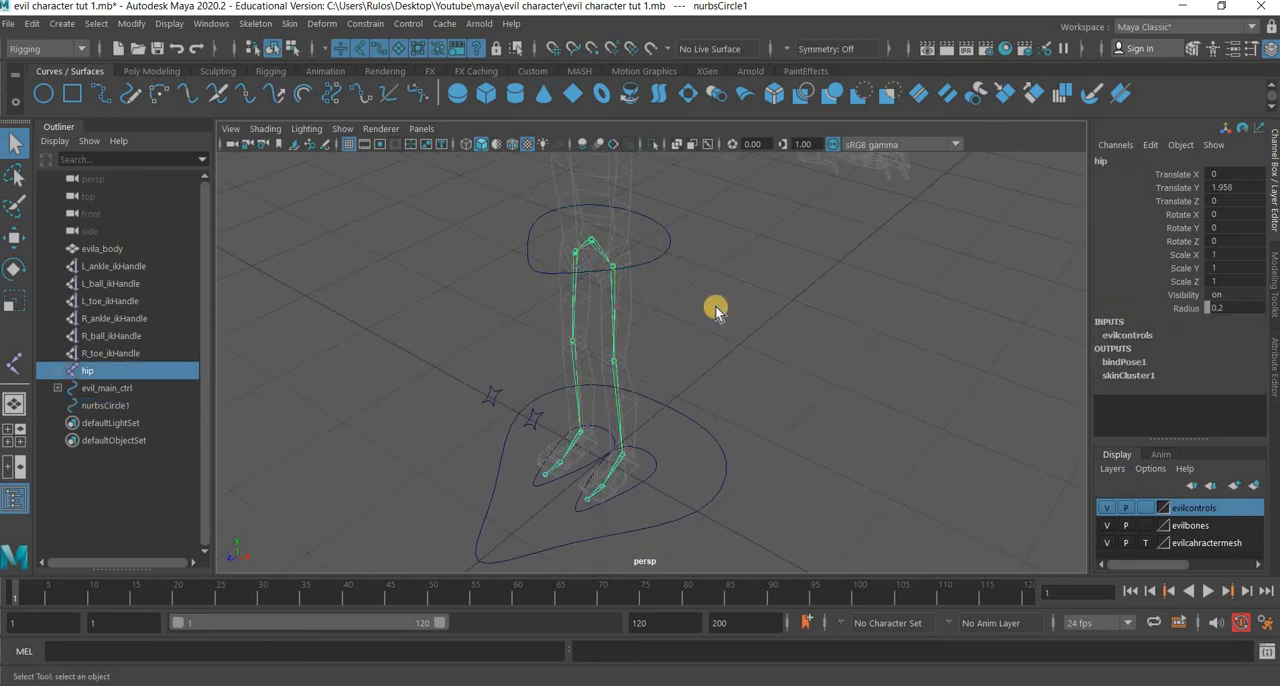
{"action": "left_click", "coordinate": [666, 258], "text": "shift"}
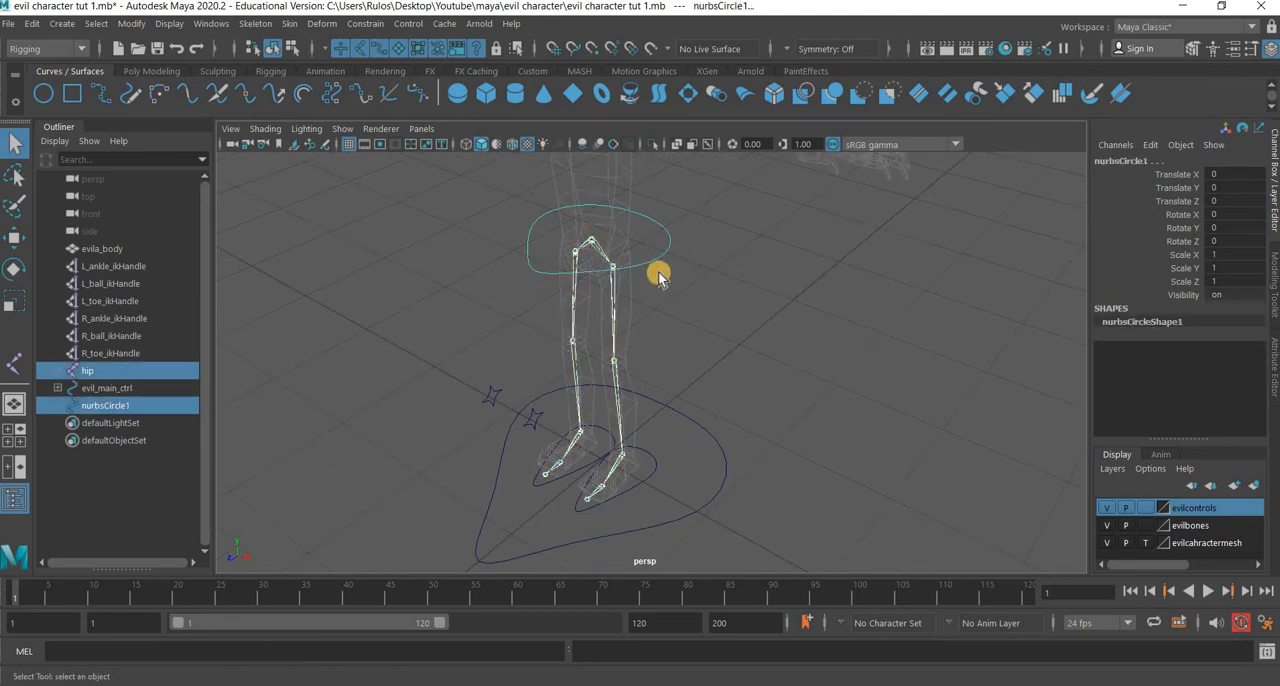
{"action": "key", "text": "p"}
{"action": "key", "text": "Up"}
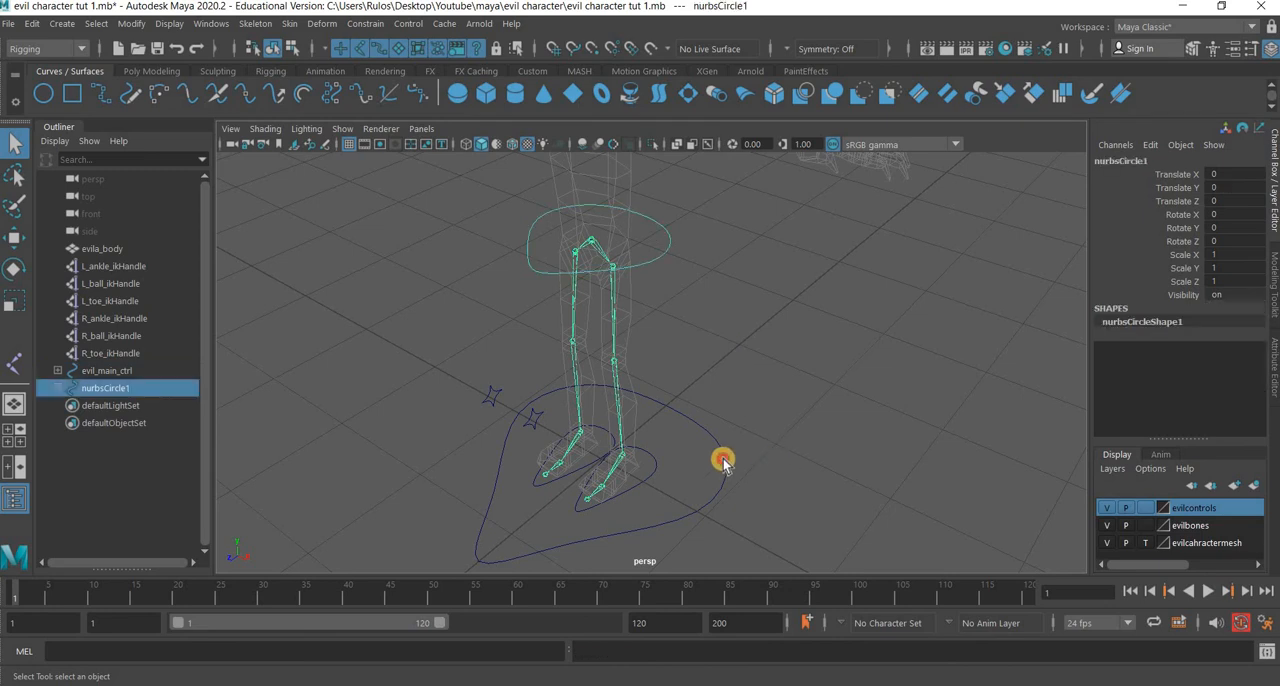
Parent nurbsCircle1 under evil_main_ctrl and save the scene.
{"action": "left_click", "coordinate": [722, 462], "text": "shift"}
{"action": "key", "text": "p"}
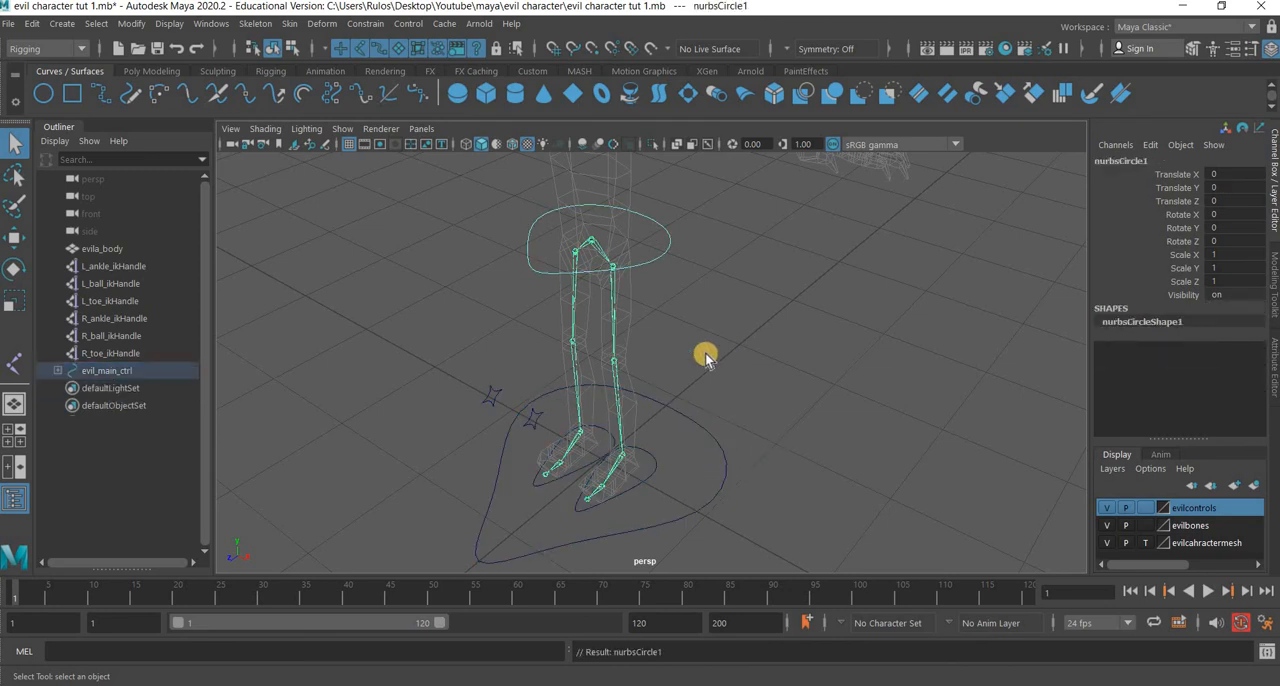
{"action": "left_click", "coordinate": [8, 24]}
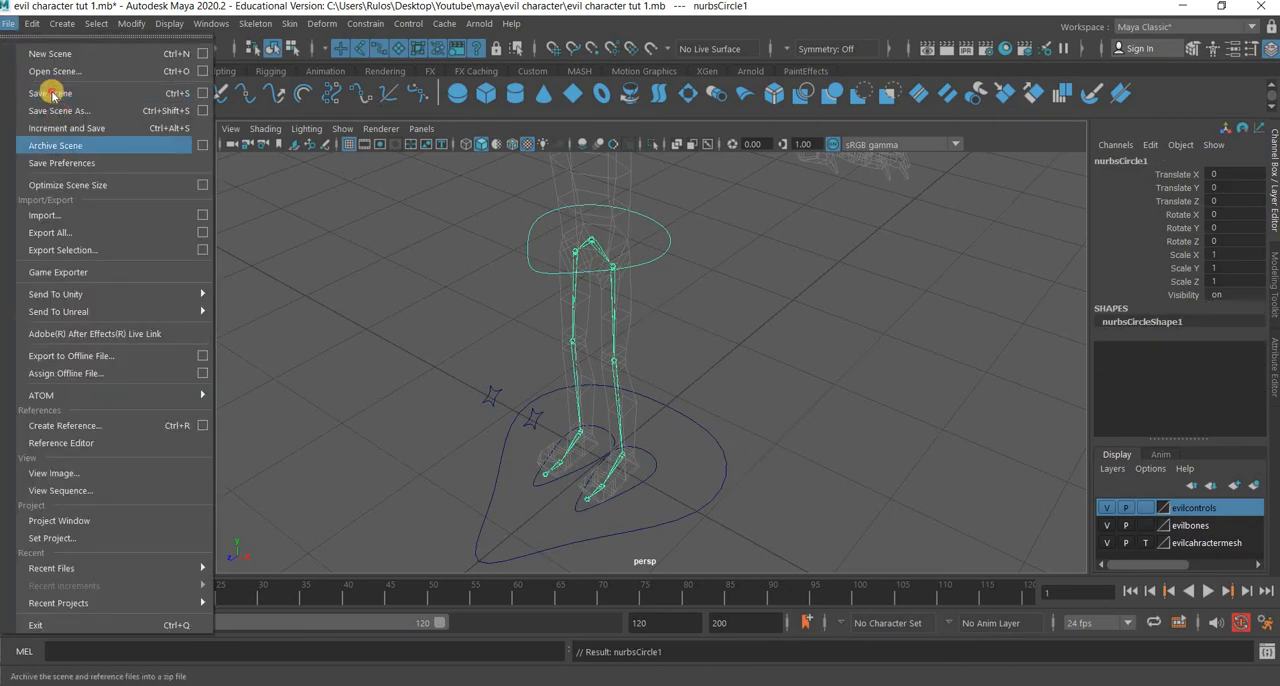
{"action": "left_click", "coordinate": [49, 91]}
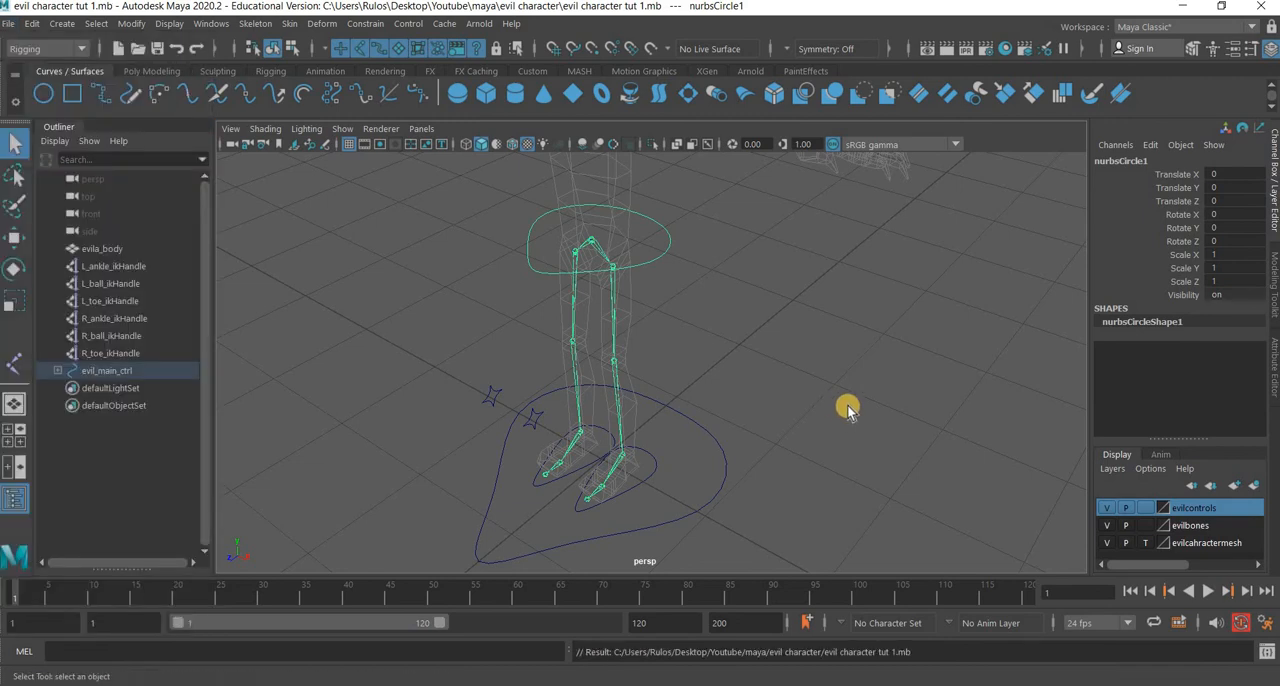
Show IK handles in the perspective viewport.
{"action": "left_click_drag", "start_coordinate": [669, 440], "coordinate": [638, 446], "text": "alt"}
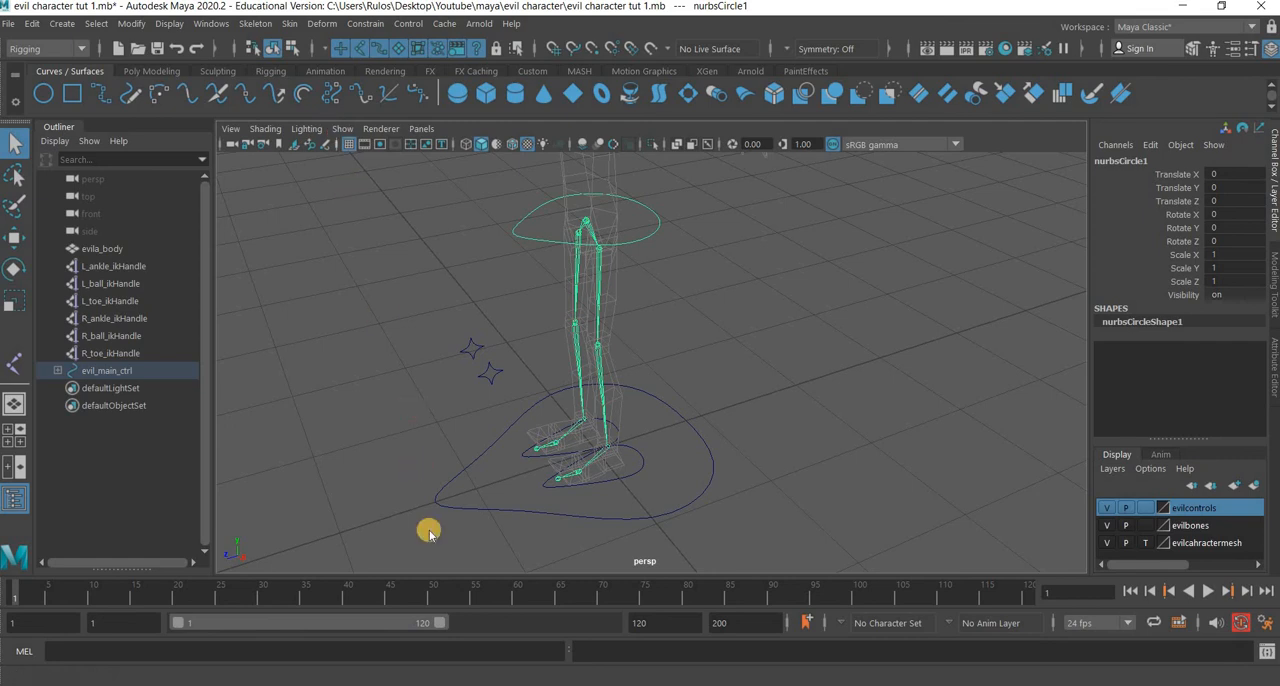
{"action": "left_click", "coordinate": [340, 129]}
{"action": "left_click", "coordinate": [601, 437]}
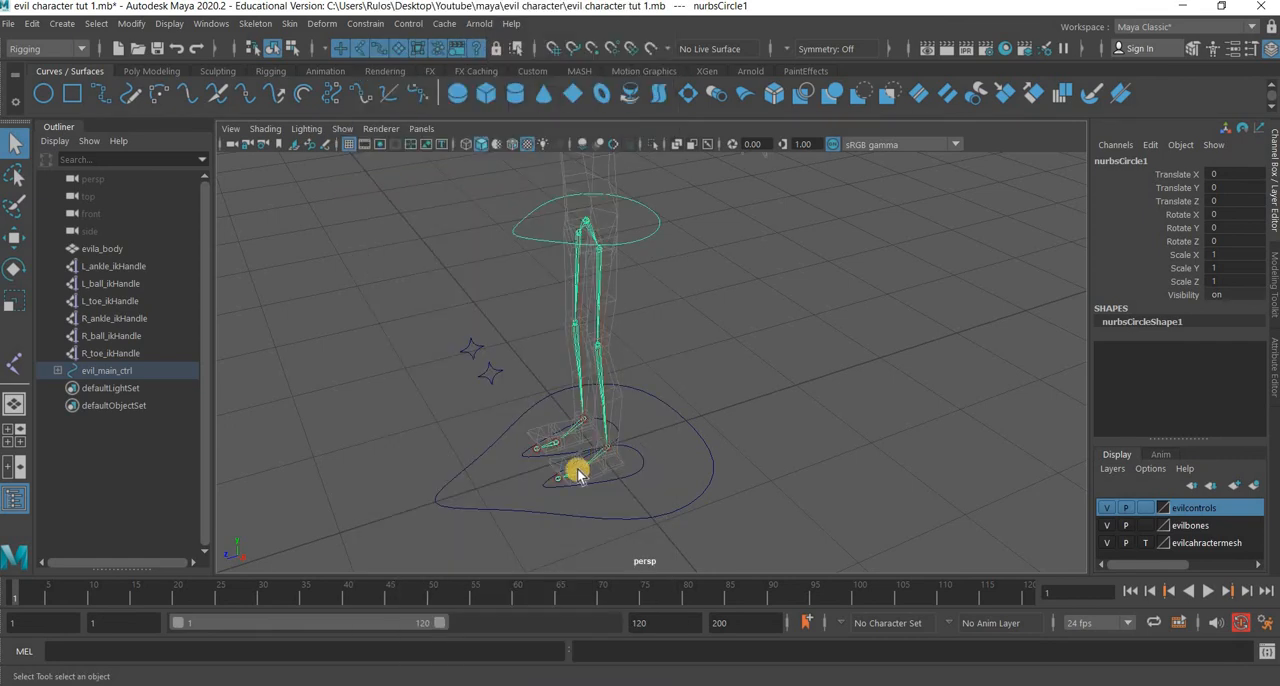
{"action": "left_click_drag", "start_coordinate": [574, 466], "coordinate": [498, 390], "text": "alt"}
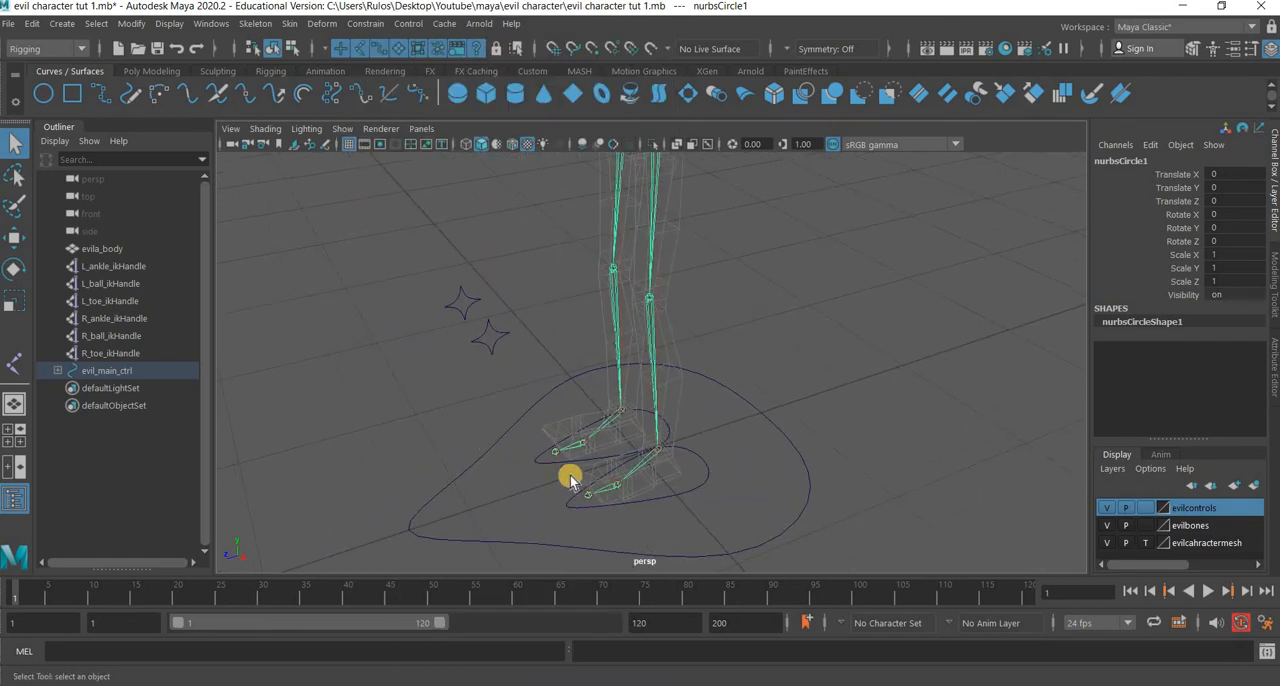
{"action": "left_click", "coordinate": [492, 345]}
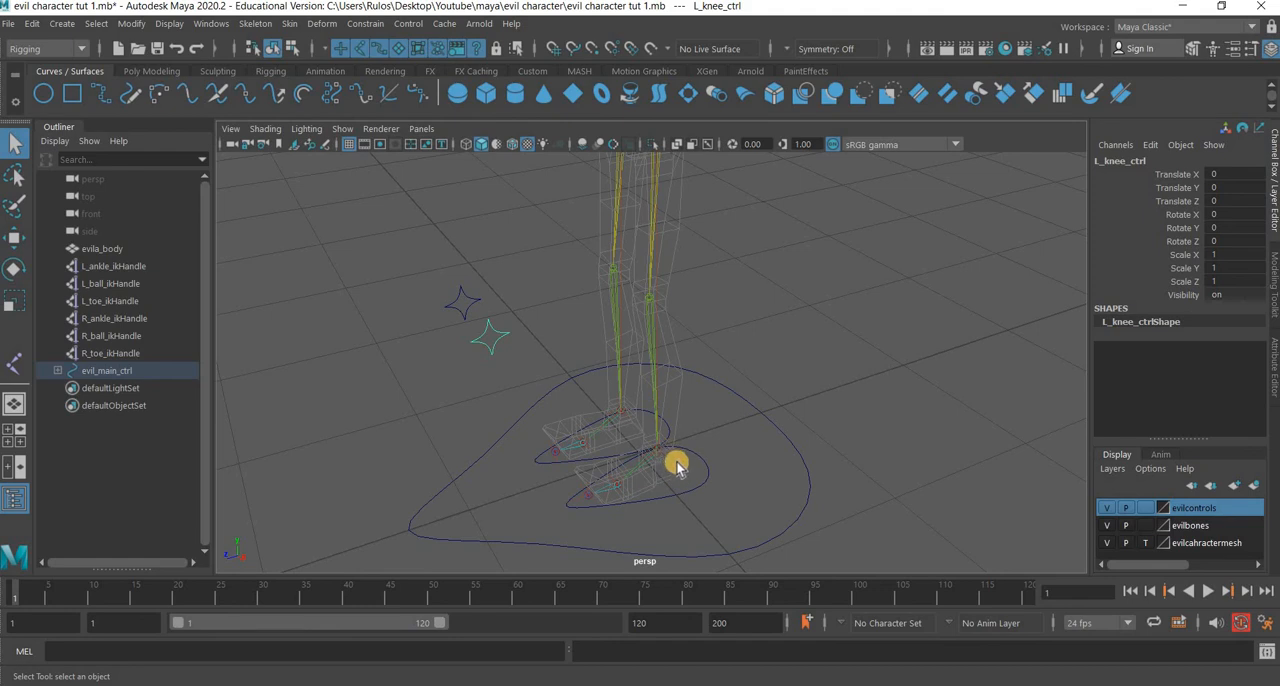
{"action": "left_click", "coordinate": [655, 492]}
{"action": "mouse_move", "coordinate": [679, 500]}
{"action": "left_mouse_down", "text": "alt"}
{"action": "mouse_move", "coordinate": [677, 489]}
{"action": "mouse_move", "coordinate": [694, 511]}
{"action": "left_mouse_up", "text": "alt"}
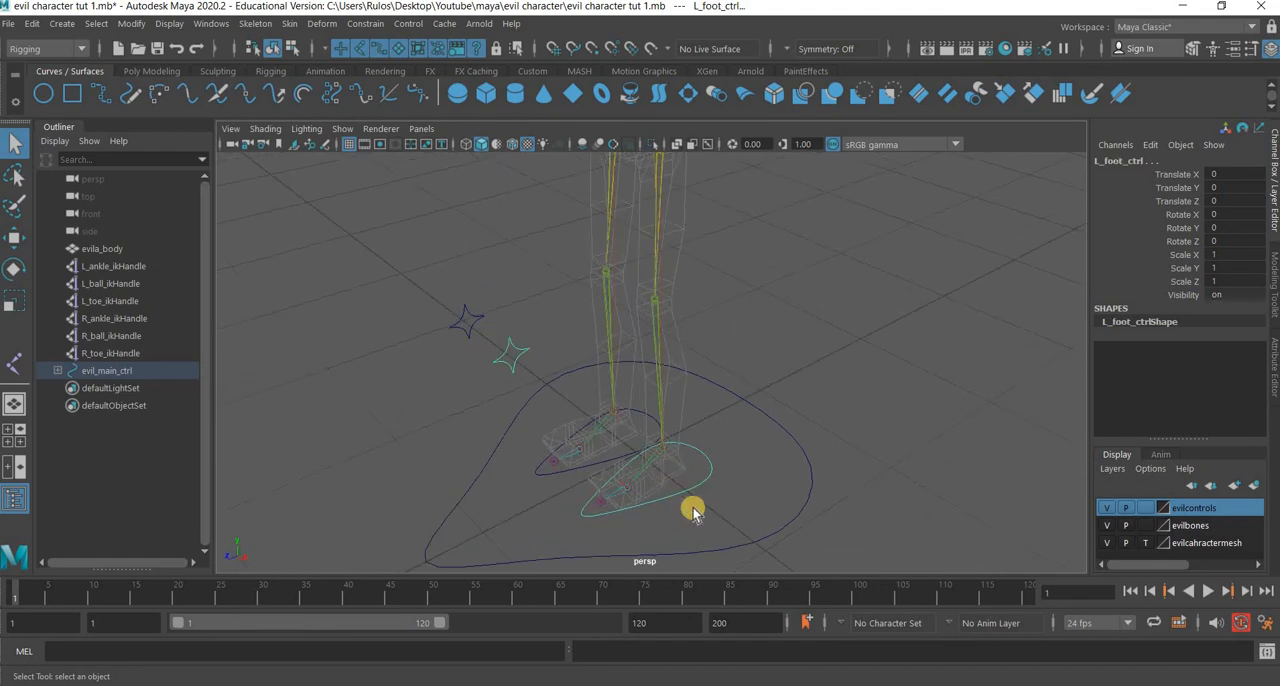
{"action": "scroll", "coordinate": [694, 511], "scroll_direction": "up", "scroll_amount": 5}
{"action": "middle_click_drag", "start_coordinate": [704, 396], "coordinate": [706, 369], "text": "alt"}
{"action": "scroll", "coordinate": [740, 450], "scroll_direction": "up", "scroll_amount": 2}
{"action": "left_click_drag", "start_coordinate": [751, 477], "coordinate": [726, 446], "text": "alt"}
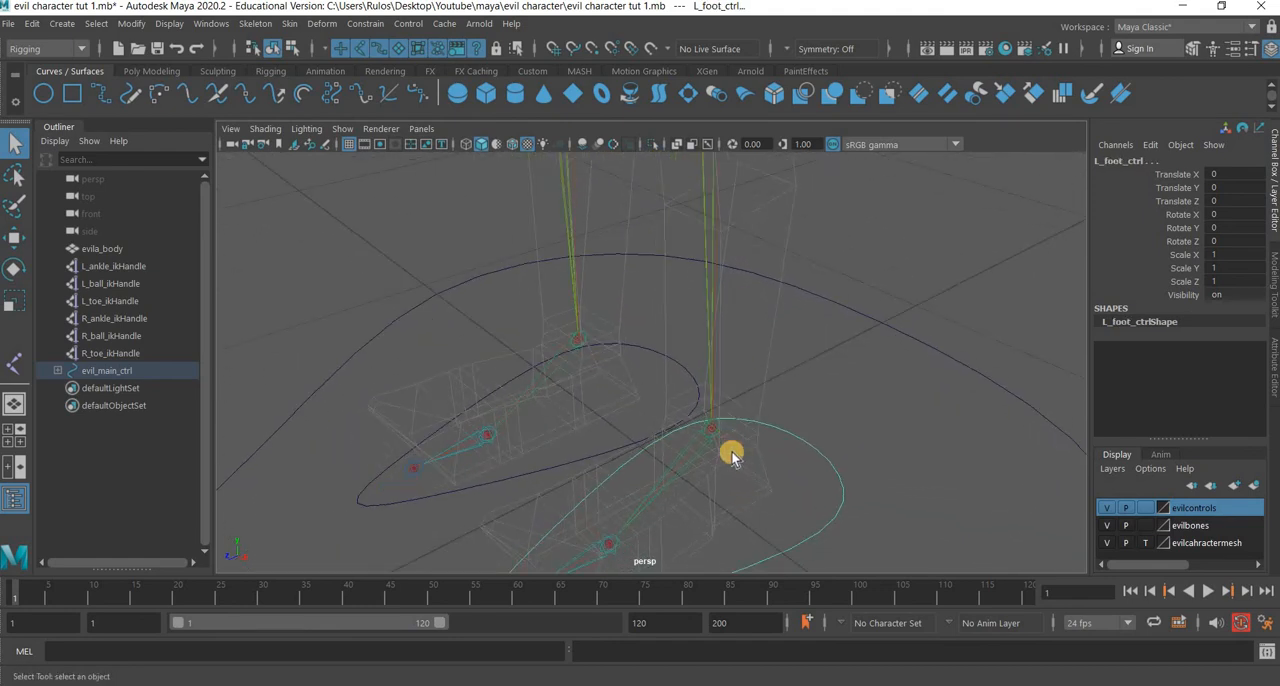
{"action": "left_click", "coordinate": [719, 470], "text": "shift"}
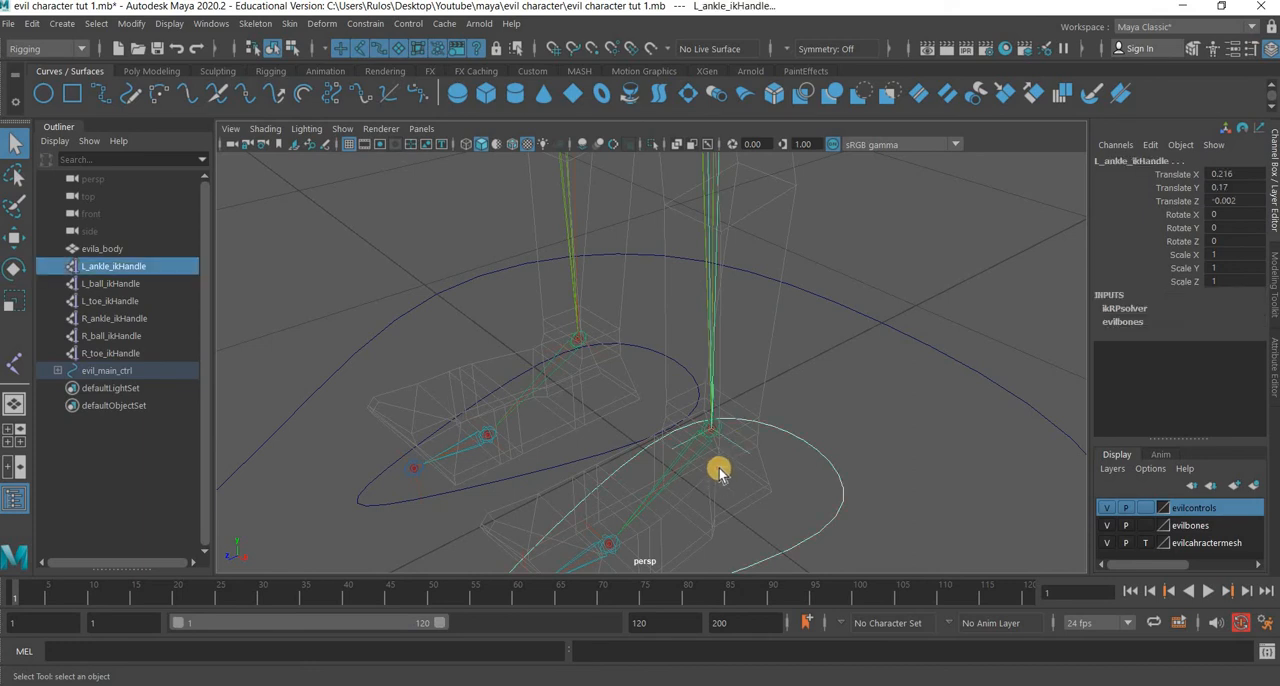
{"action": "scroll", "coordinate": [821, 424], "scroll_direction": "down", "scroll_amount": 2}
{"action": "scroll", "coordinate": [414, 218], "scroll_direction": "down", "scroll_amount": 1}
Apply a pole vector constraint from L_knee_ctrl to L_ankle_ikHandle using the reset default settings with weight 1.0000.
{"action": "left_click", "coordinate": [363, 251]}
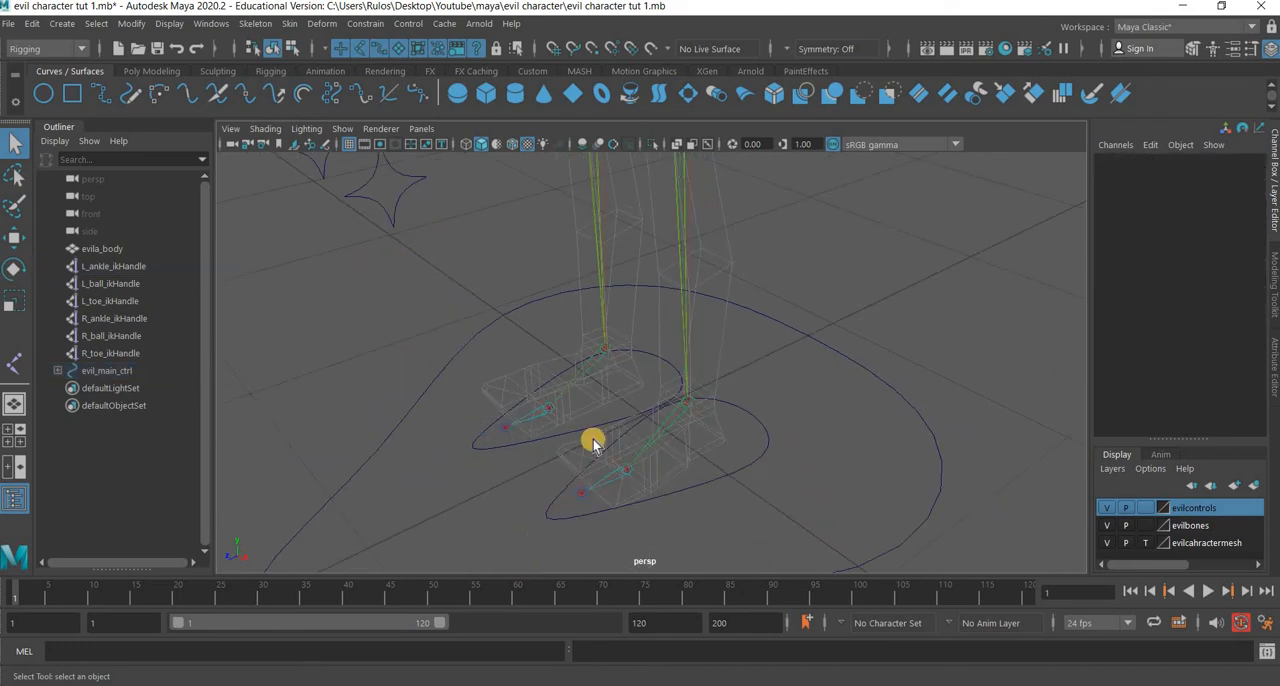
{"action": "left_click", "coordinate": [697, 429]}
{"action": "left_click", "coordinate": [703, 433]}
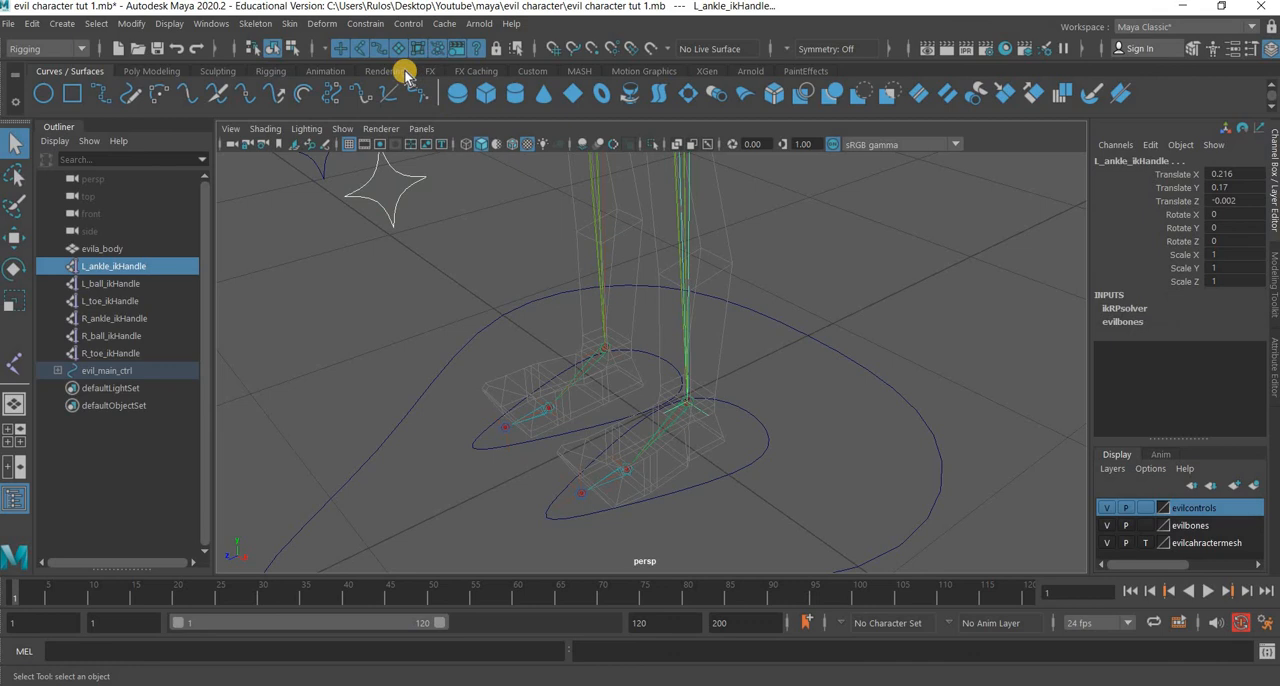
{"action": "left_click", "coordinate": [365, 23]}
{"action": "left_click", "coordinate": [517, 152]}
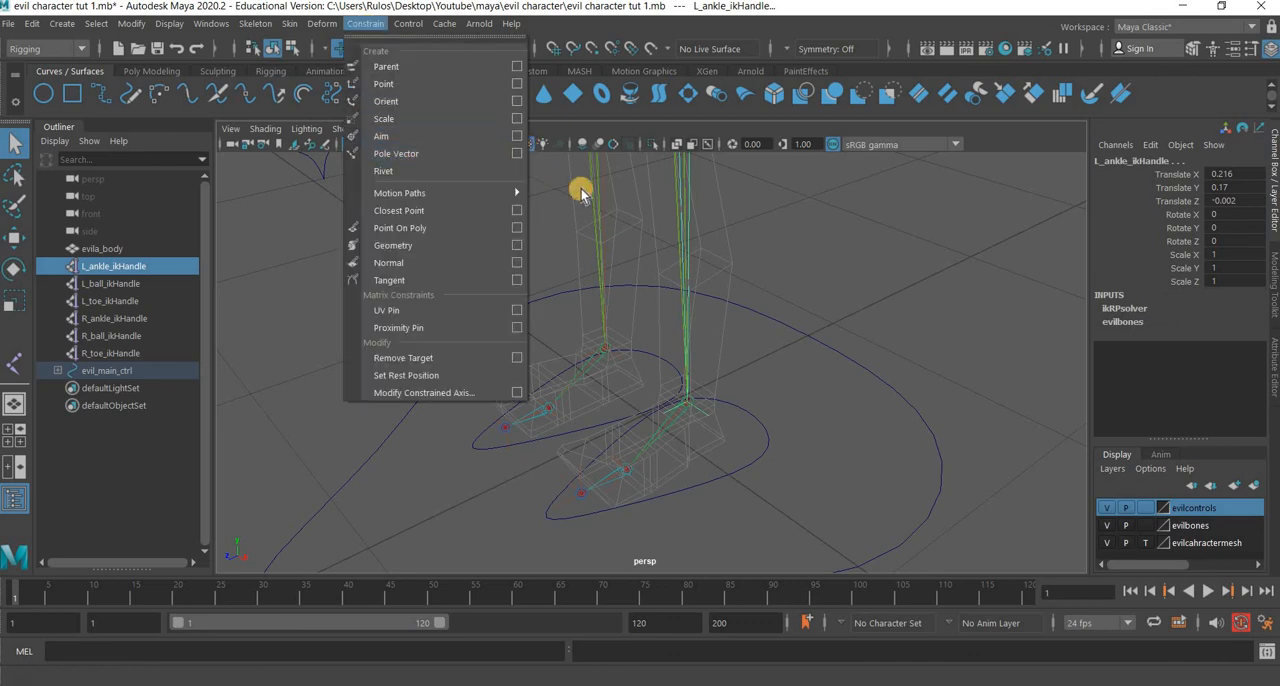
{"action": "left_click", "coordinate": [751, 237]}
{"action": "left_click", "coordinate": [775, 264]}
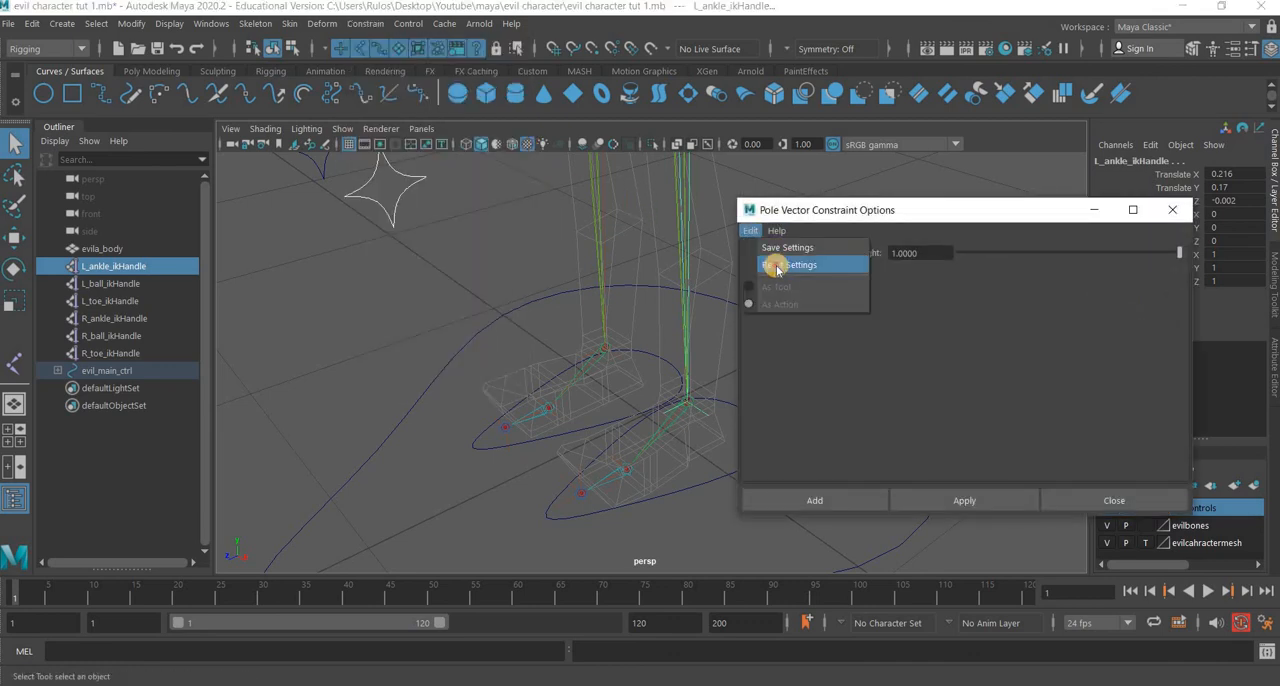
{"action": "left_click", "coordinate": [970, 508]}
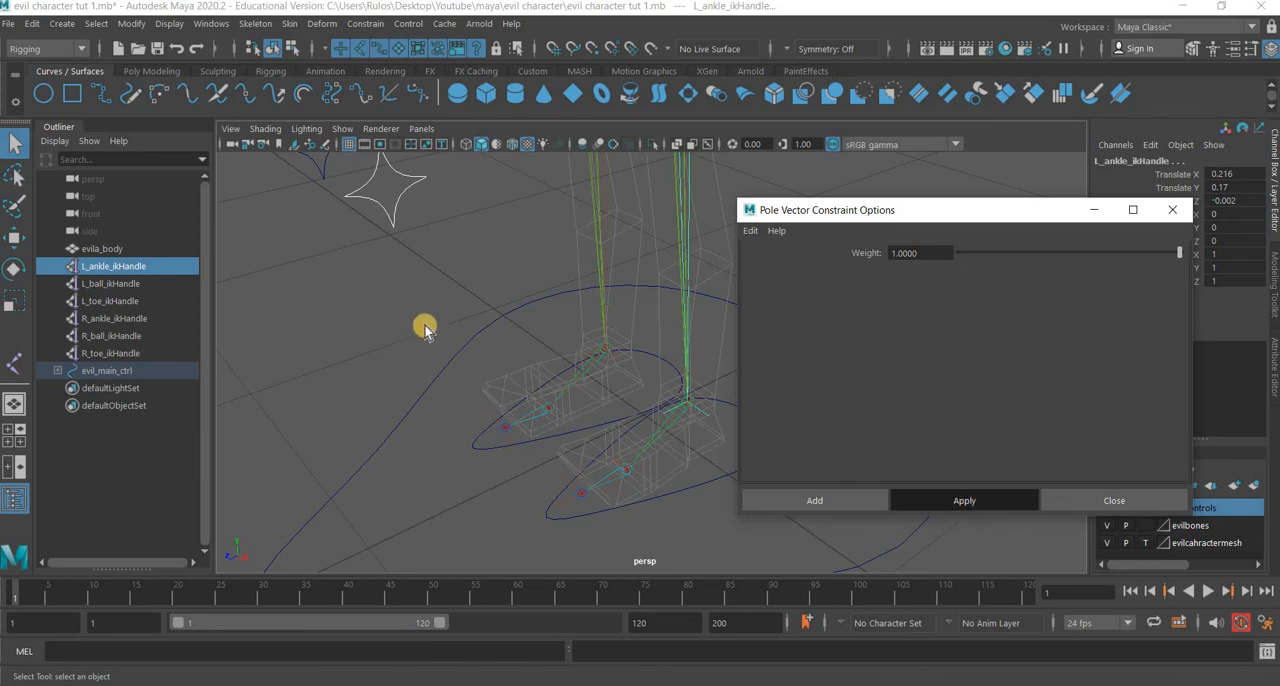
Apply a pole vector constraint from R_knee_ctrl to R_ankle_ikHandle with weight 1.0000 and close the constraint options.
{"action": "middle_click_drag", "start_coordinate": [362, 173], "coordinate": [388, 268], "text": "alt"}
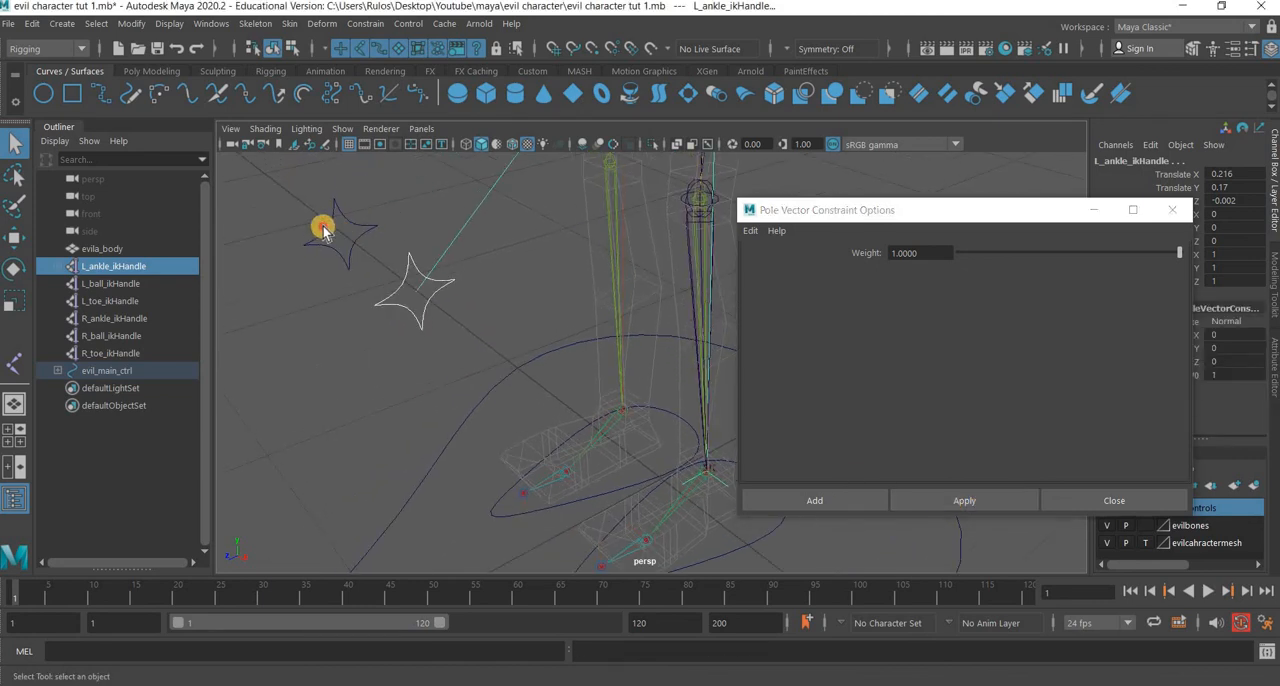
{"action": "left_click_drag", "start_coordinate": [337, 197], "coordinate": [371, 223]}
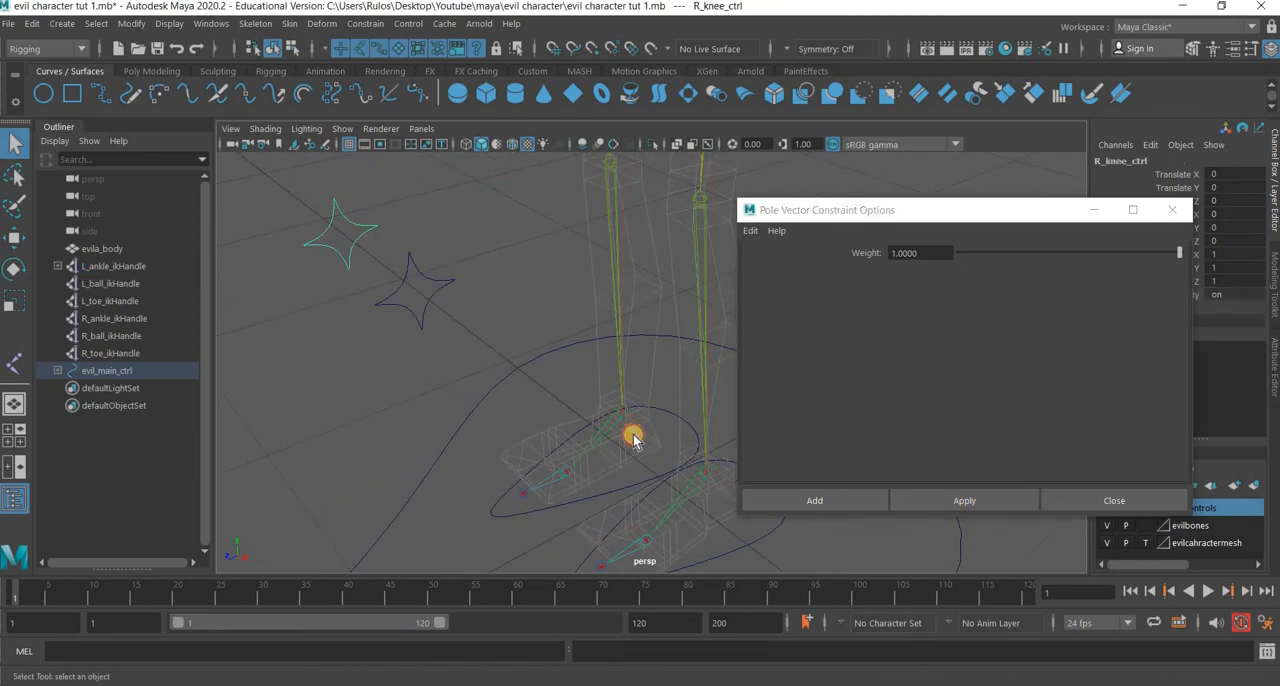
{"action": "left_click", "coordinate": [633, 440], "text": "shift"}
{"action": "left_click", "coordinate": [950, 497]}
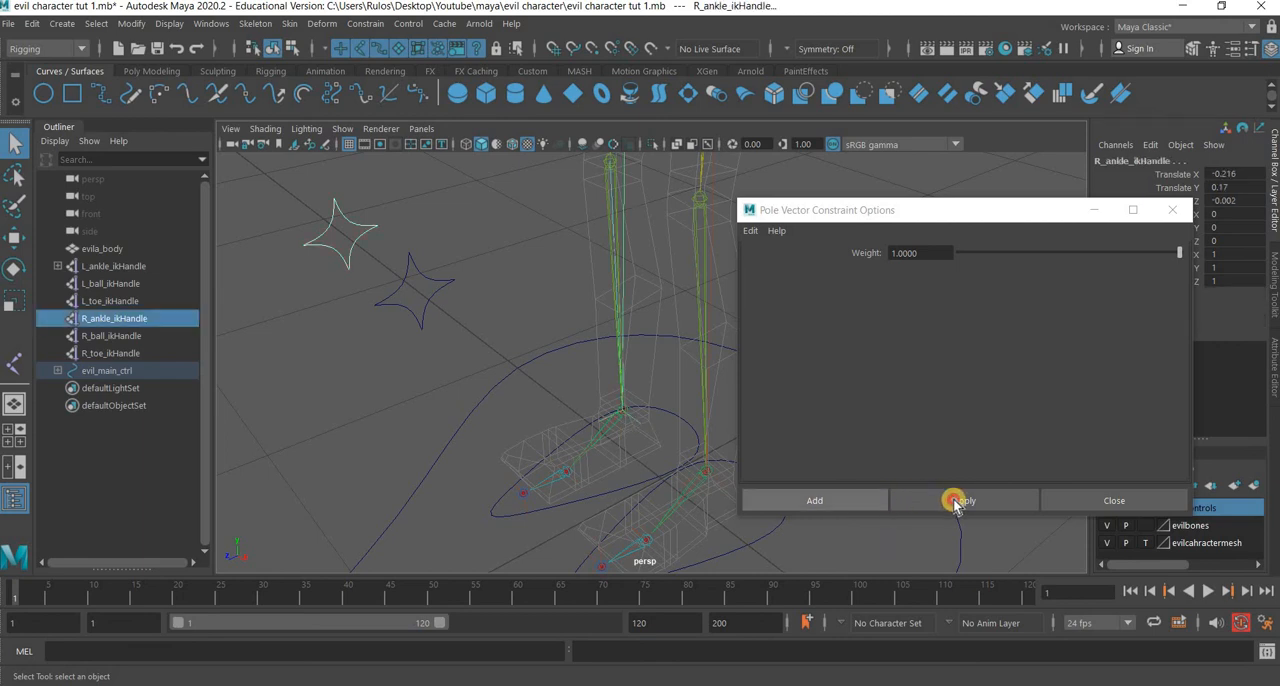
{"action": "left_click", "coordinate": [1174, 212]}
Test the pole vectors by moving L_knee_ctrl and R_knee_ctrl, and undo the moves.
{"action": "right_click_drag", "start_coordinate": [626, 395], "coordinate": [565, 338], "text": "alt"}
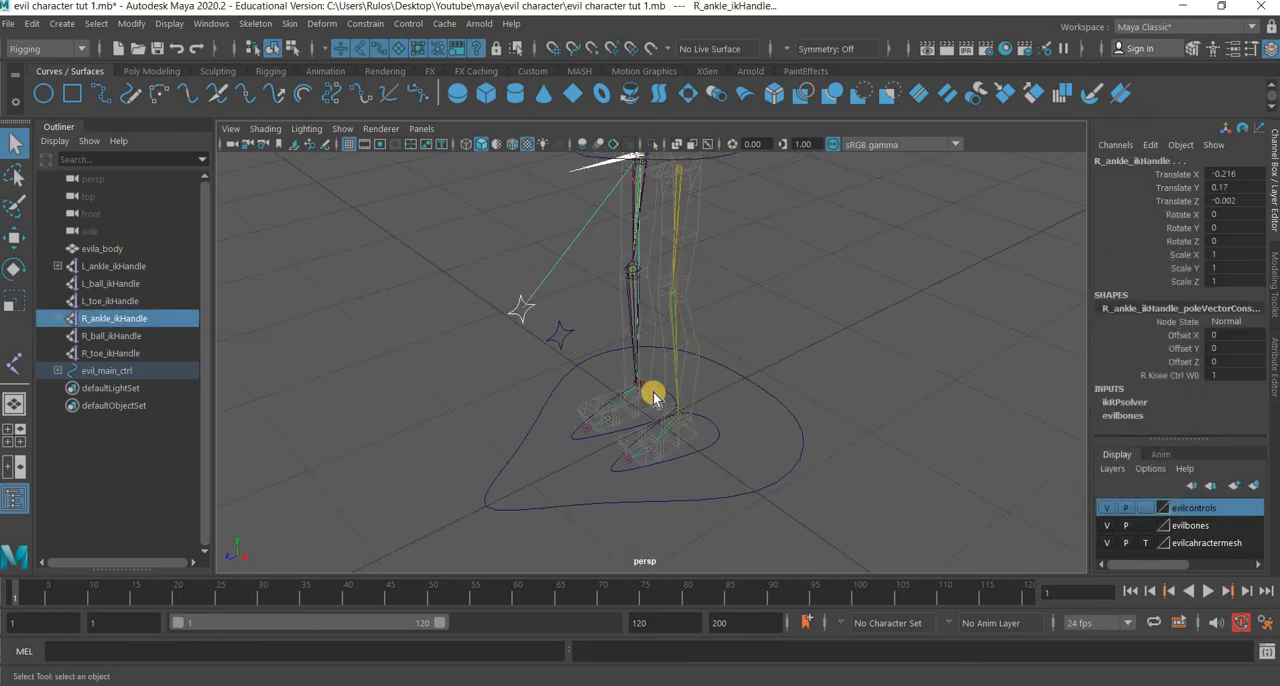
{"action": "left_click_drag", "start_coordinate": [652, 397], "coordinate": [346, 329]}
{"action": "key", "text": "w"}
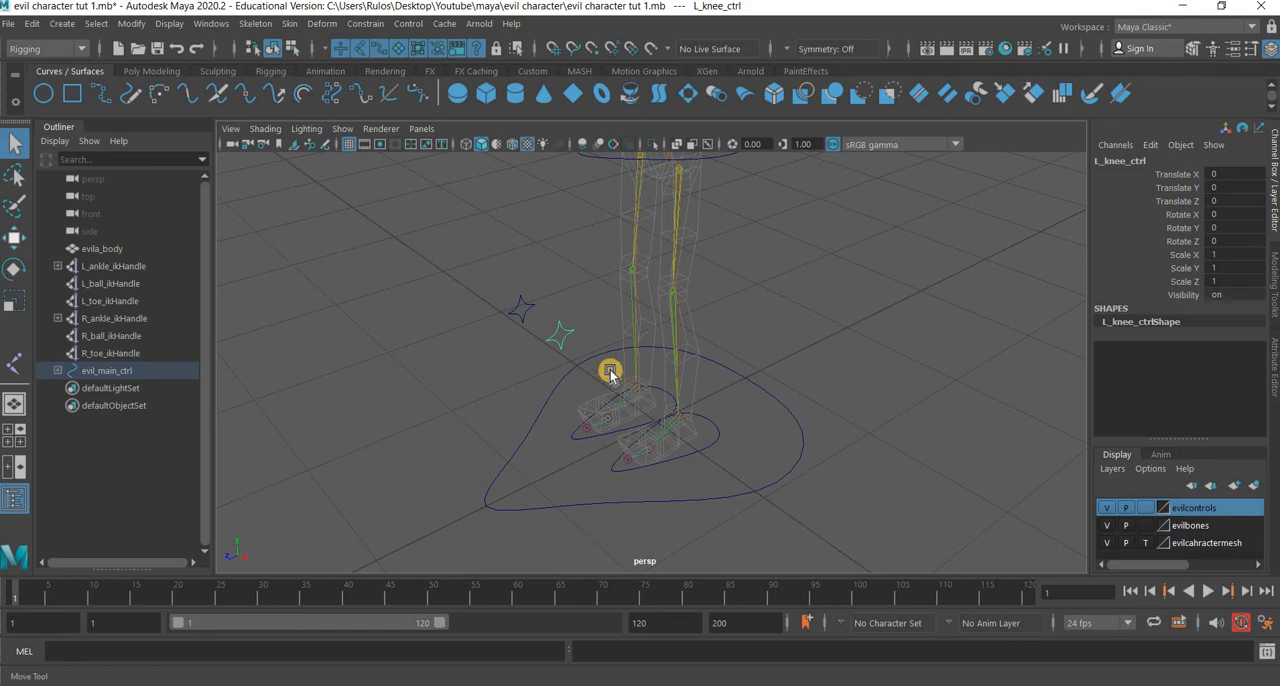
{"action": "middle_click_drag", "start_coordinate": [629, 380], "coordinate": [520, 334]}
{"action": "left_click", "coordinate": [520, 308]}
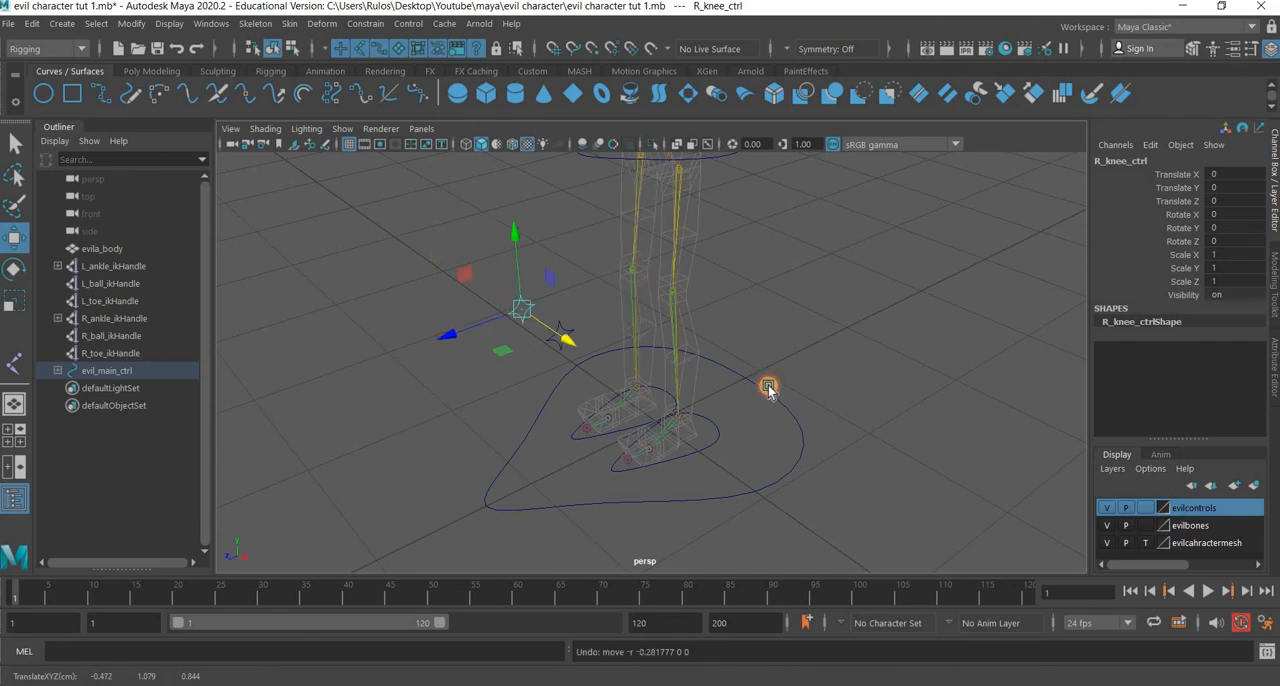
{"action": "left_click", "coordinate": [590, 381]}
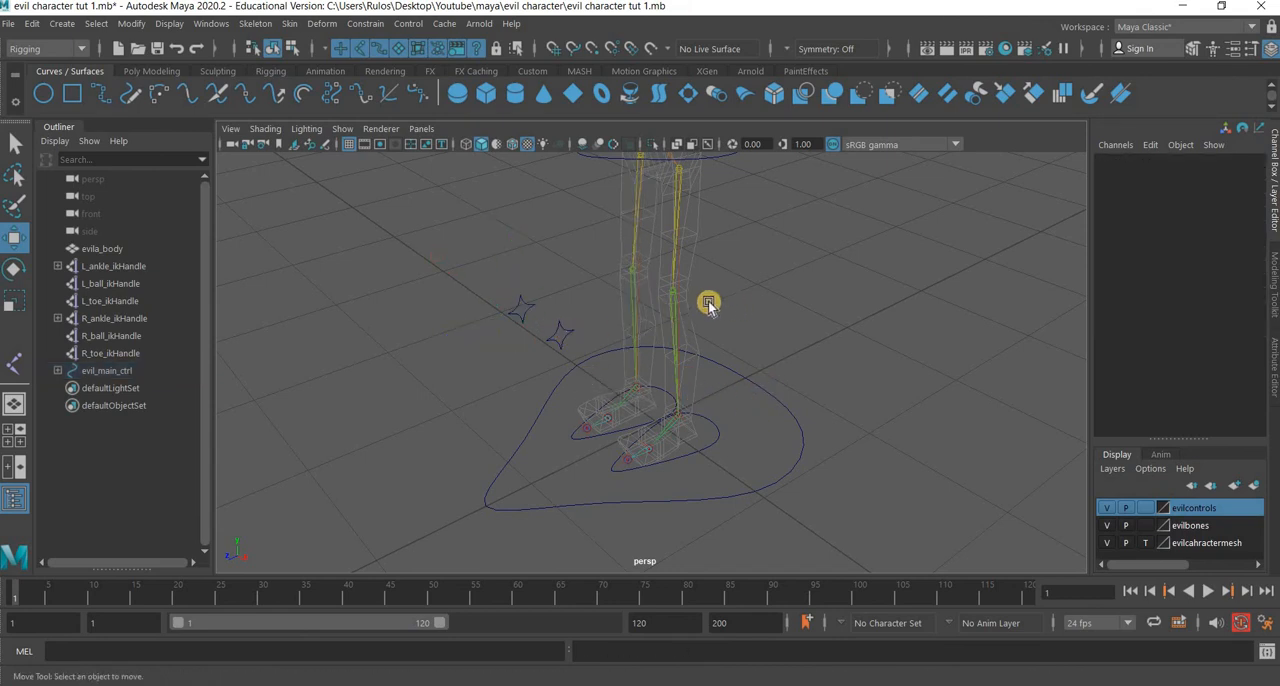
{"action": "key", "text": "ctrl+z"}
Rename the curve around the hip joint as hip_ctrl and save the scene.
{"action": "left_click_drag", "start_coordinate": [738, 418], "coordinate": [692, 281], "text": "alt"}
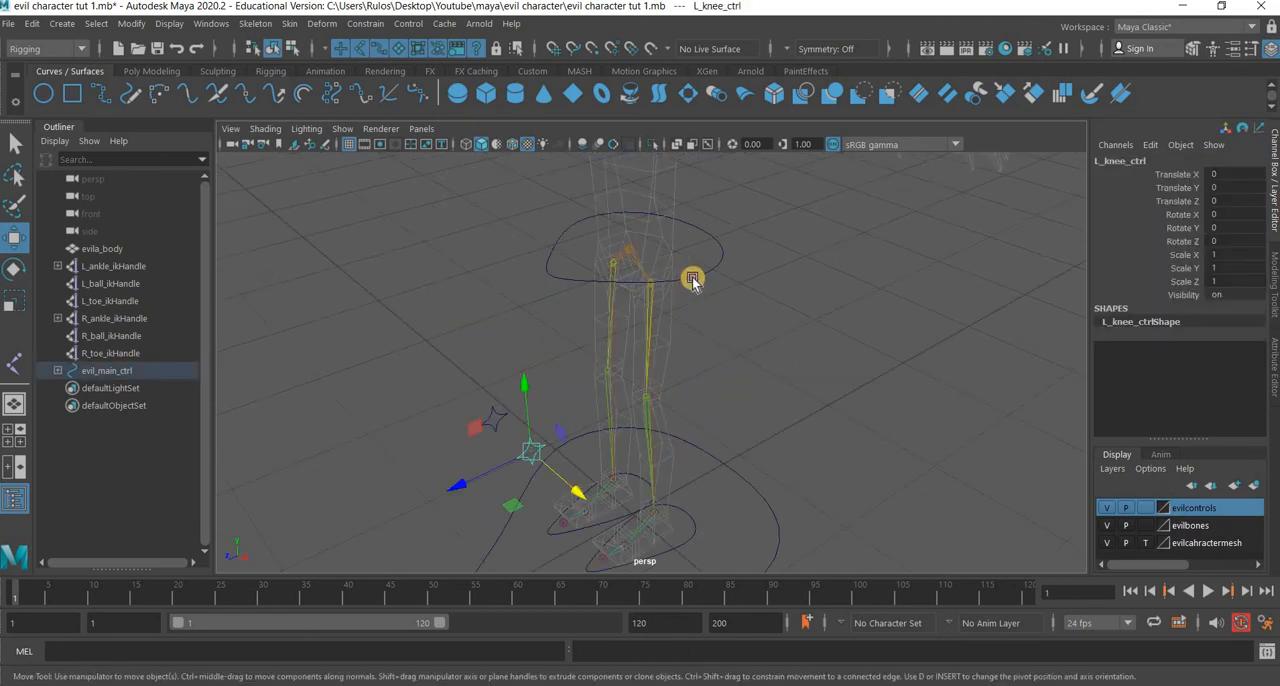
{"action": "left_click", "coordinate": [695, 281]}
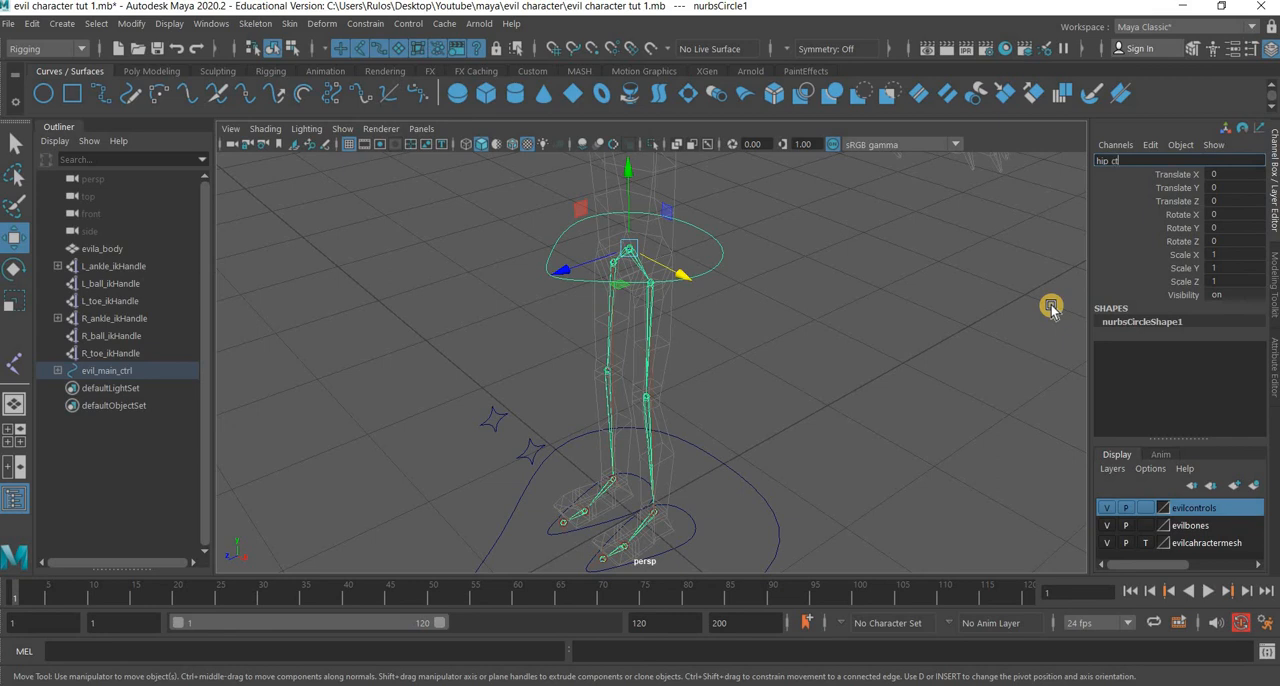
{"action": "key", "text": "Return"}
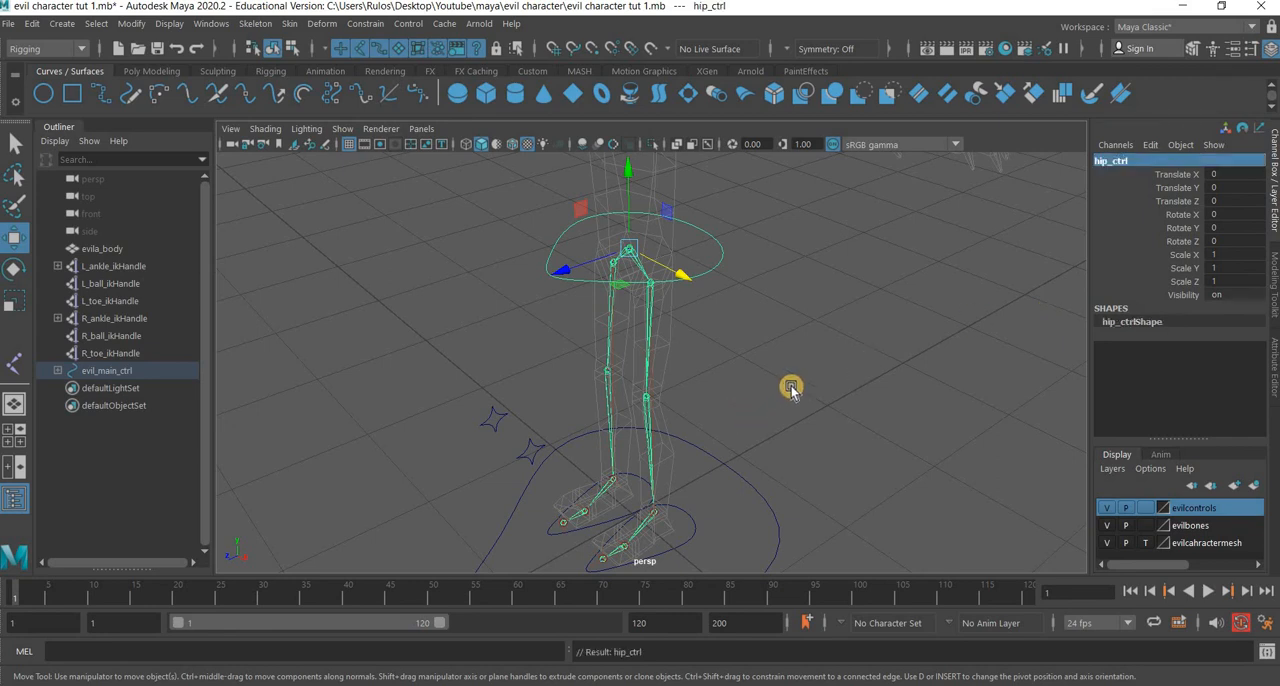
{"action": "left_click", "coordinate": [791, 387]}
{"action": "scroll", "coordinate": [740, 417], "scroll_direction": "down", "scroll_amount": 5}
{"action": "left_click_drag", "start_coordinate": [744, 429], "coordinate": [731, 410], "text": "alt"}
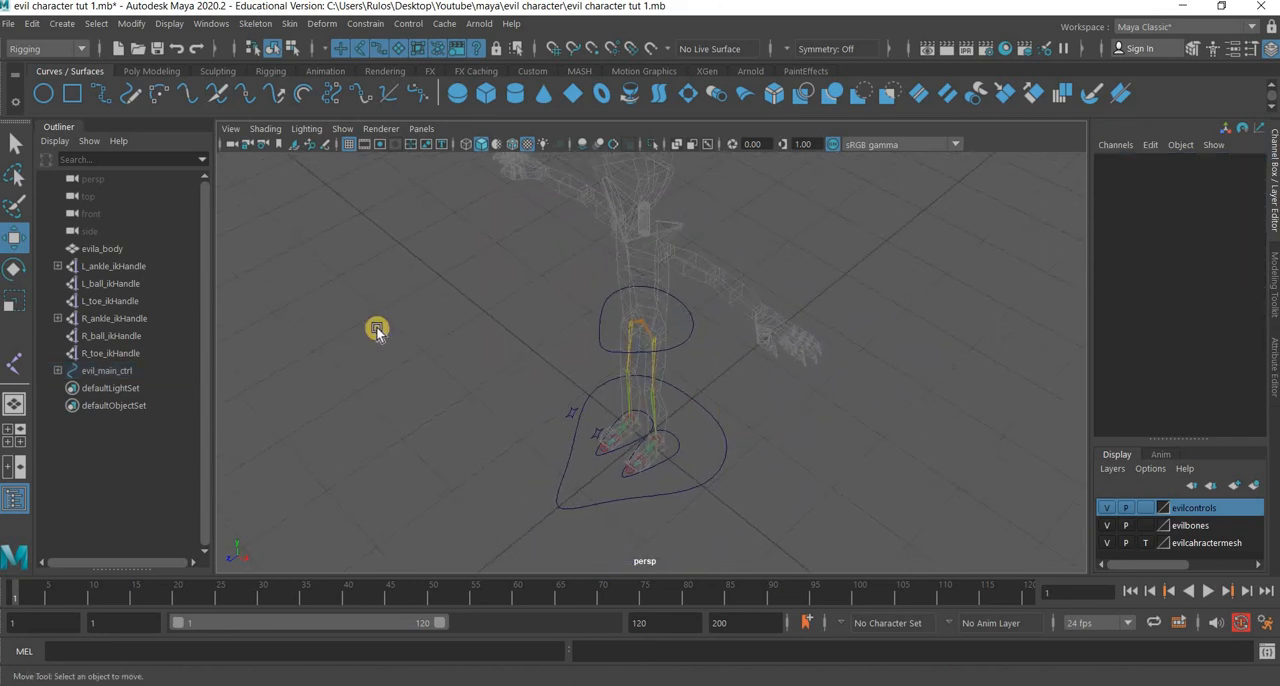
{"action": "left_click", "coordinate": [11, 26]}
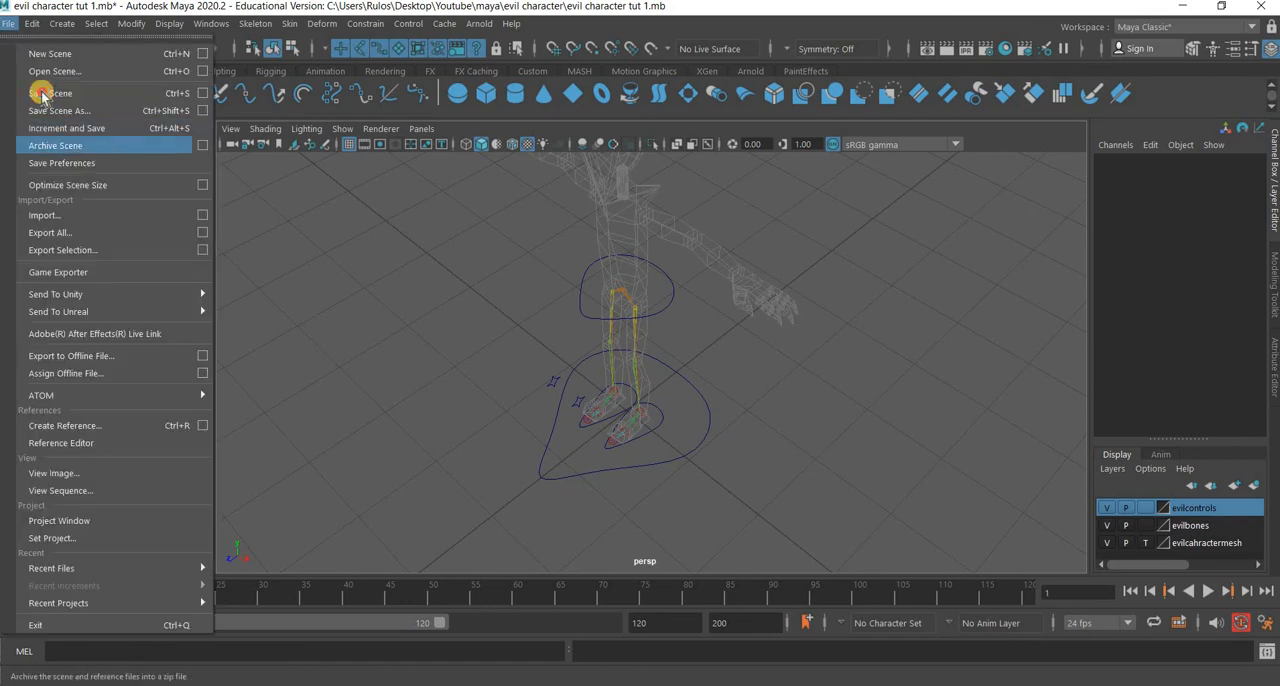
{"action": "left_click", "coordinate": [42, 97]}
Create a NURBS circle at the origin and scale it uniformly to about 0.163.
{"action": "left_click_drag", "start_coordinate": [643, 444], "coordinate": [642, 385], "text": "alt"}
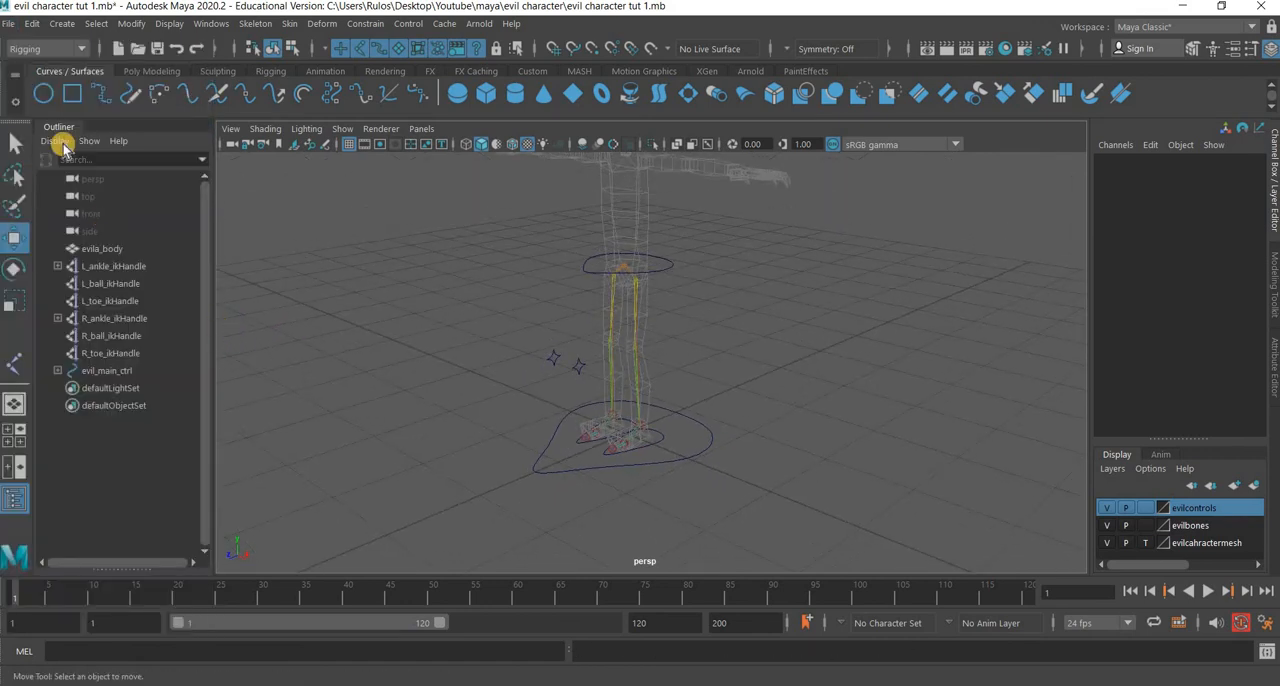
{"action": "left_click", "coordinate": [43, 93]}
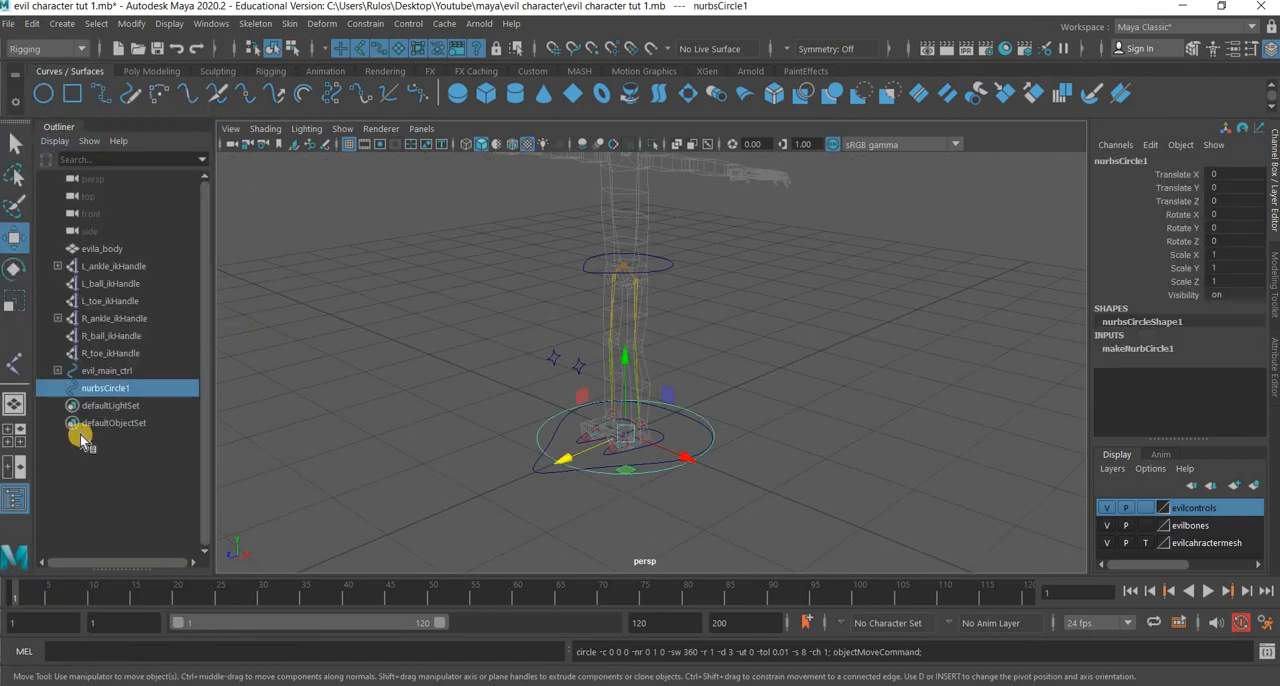
{"action": "scroll", "coordinate": [650, 364], "scroll_direction": "up", "scroll_amount": 5}
{"action": "key", "text": "r"}
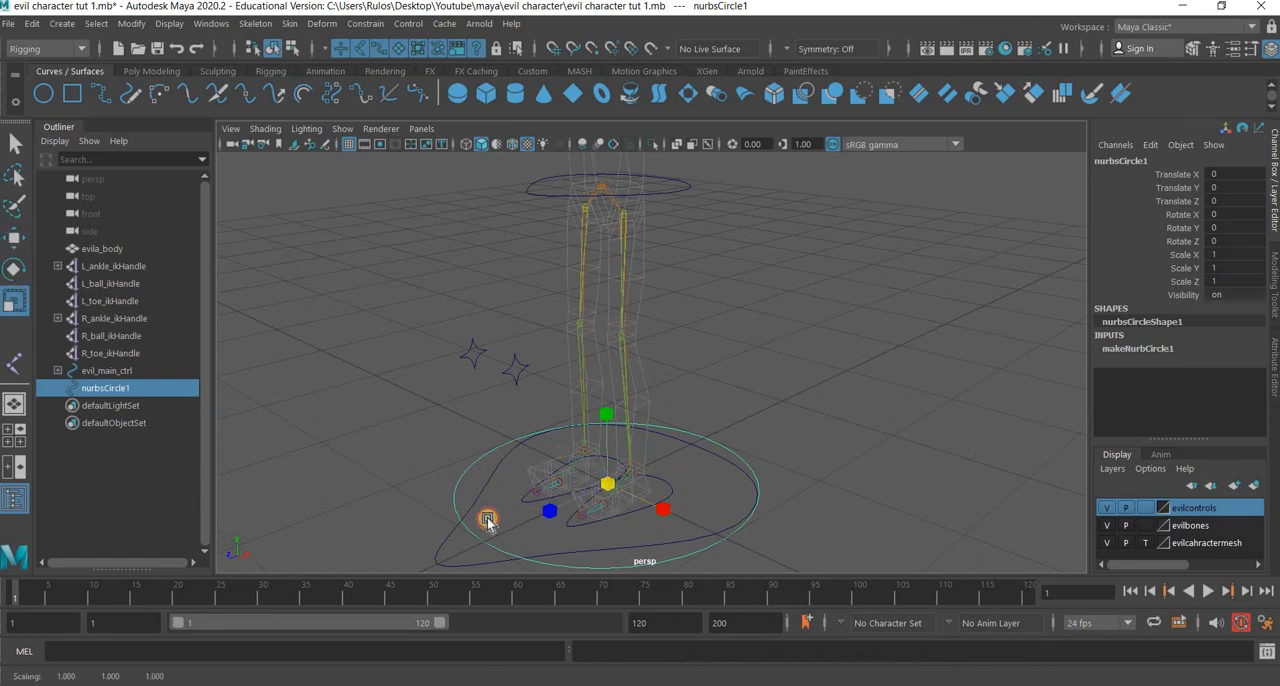
{"action": "left_click_drag", "start_coordinate": [487, 521], "coordinate": [320, 494]}
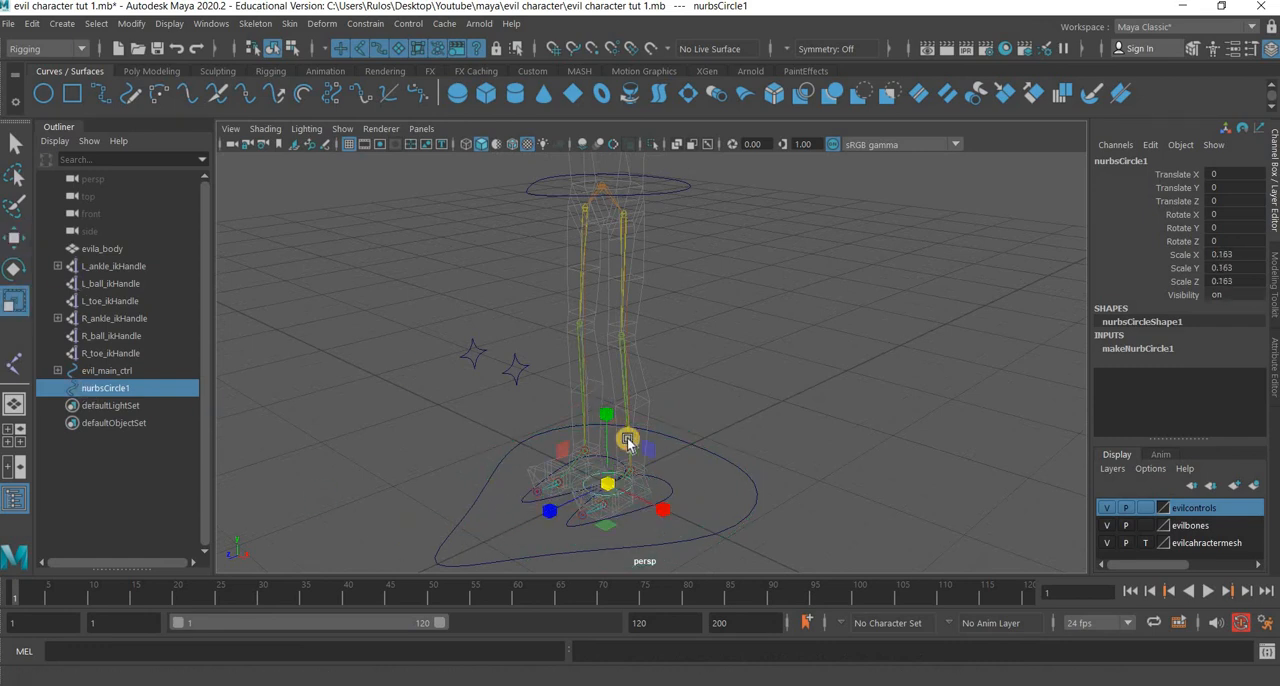
Snap the small circle to the left ankle joint and scale it uniformly to about 0.127.
{"action": "key", "text": "w"}
{"action": "middle_click_drag", "start_coordinate": [576, 410], "coordinate": [544, 295], "text": "alt"}
{"action": "scroll", "coordinate": [500, 457], "scroll_direction": "up", "scroll_amount": 7}
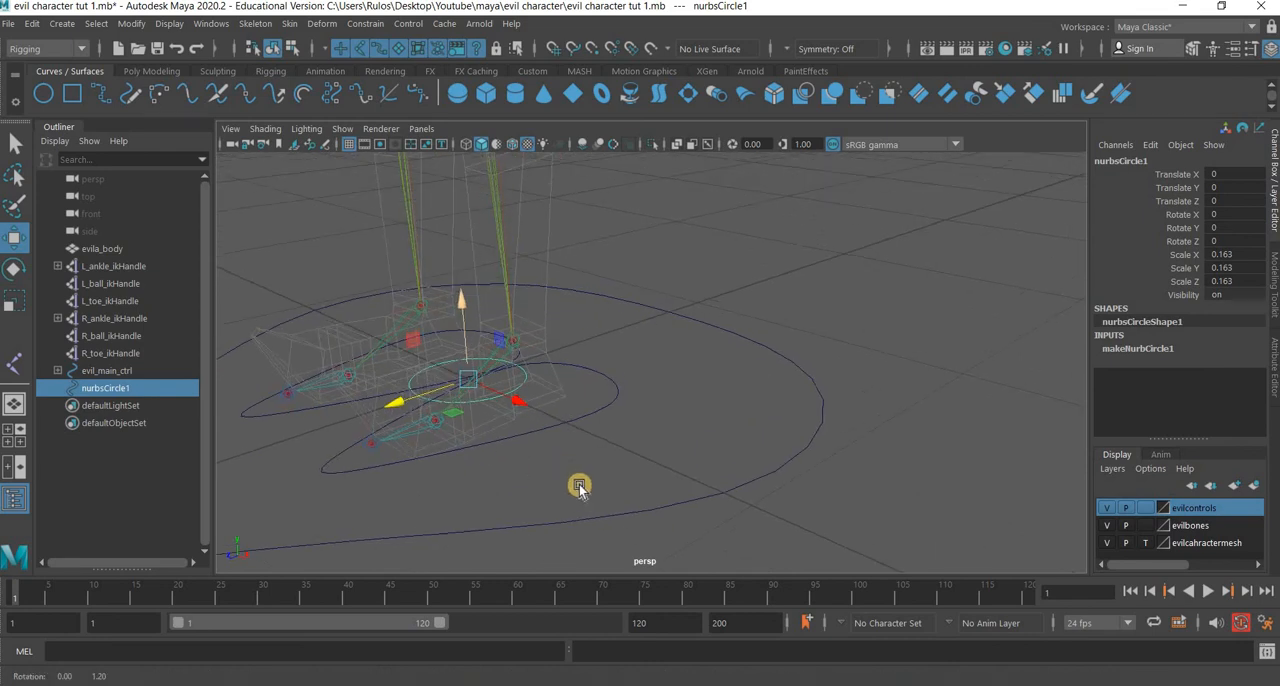
{"action": "left_click_drag", "start_coordinate": [580, 489], "coordinate": [563, 483], "text": "alt"}
{"action": "middle_click_drag", "start_coordinate": [563, 483], "coordinate": [660, 518], "text": "alt"}
{"action": "scroll", "coordinate": [571, 458], "scroll_direction": "up", "scroll_amount": 5}
{"action": "scroll", "coordinate": [571, 458], "scroll_direction": "up", "scroll_amount": 3}
{"action": "middle_click_drag", "start_coordinate": [534, 431], "coordinate": [610, 423], "text": "alt"}
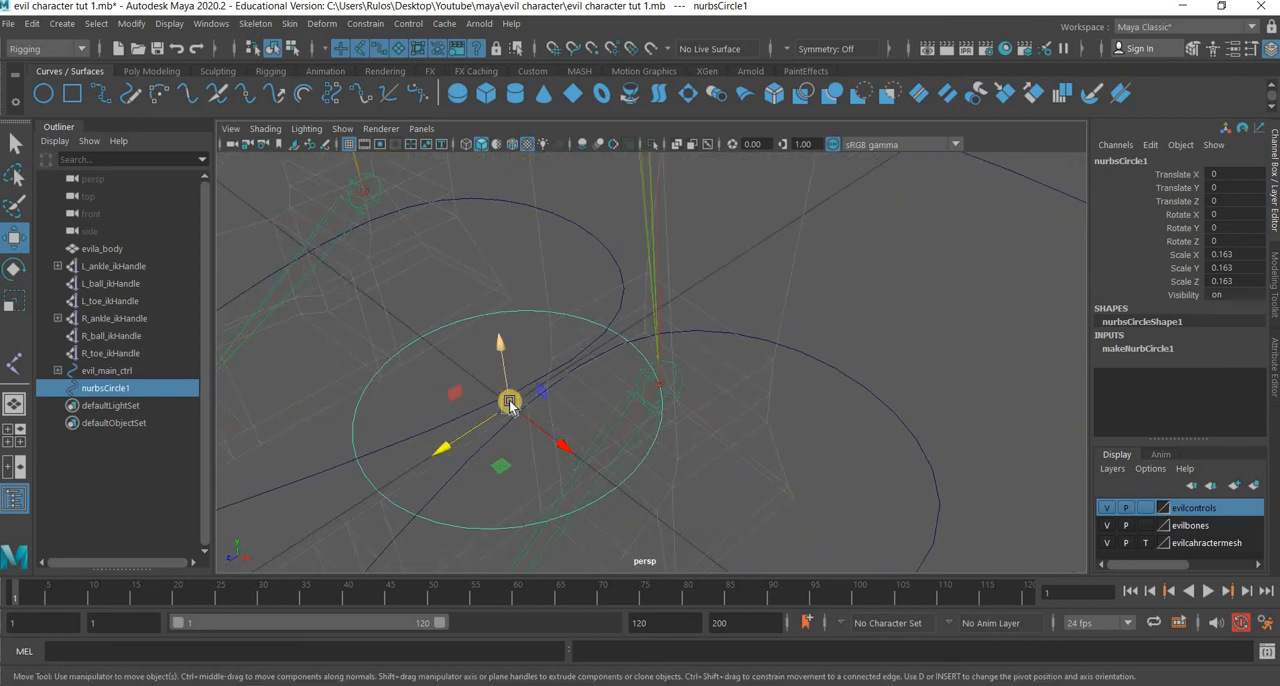
{"action": "key", "text": "v"}
{"action": "middle_click_drag", "start_coordinate": [660, 386], "coordinate": [775, 428]}
{"action": "scroll", "coordinate": [766, 408], "scroll_direction": "down", "scroll_amount": 7}
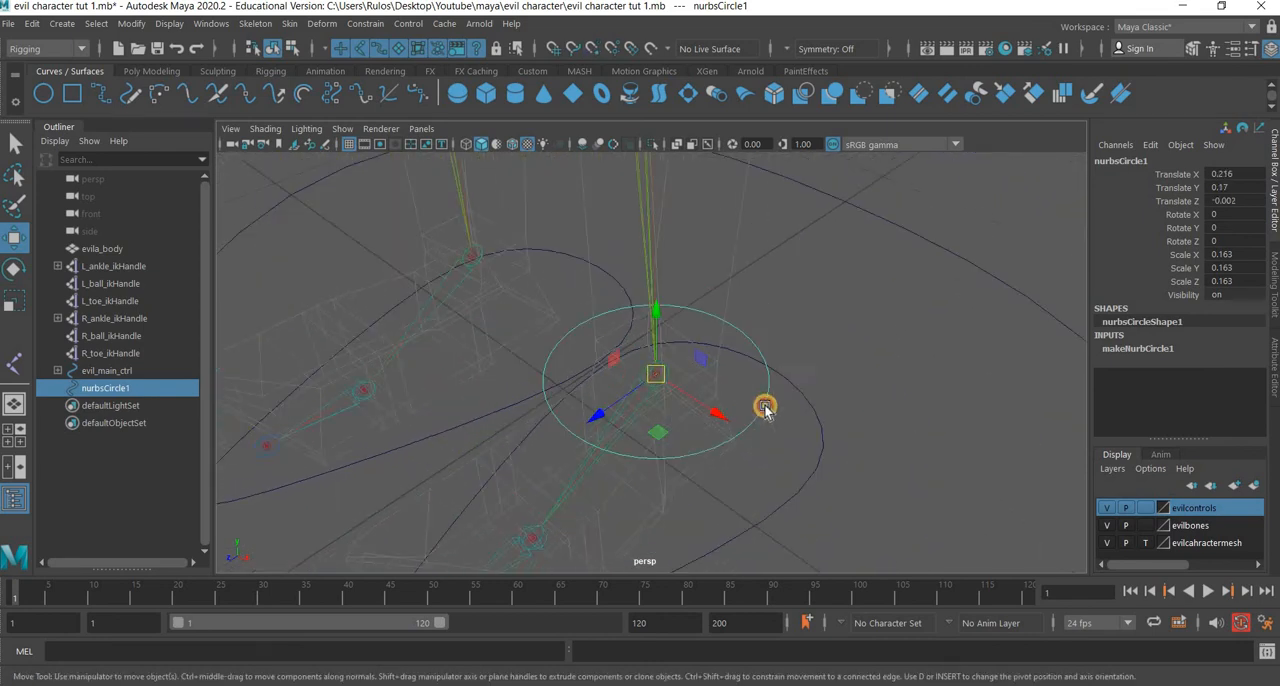
{"action": "left_click_drag", "start_coordinate": [402, 376], "coordinate": [592, 398], "text": "alt"}
{"action": "key", "text": "r"}
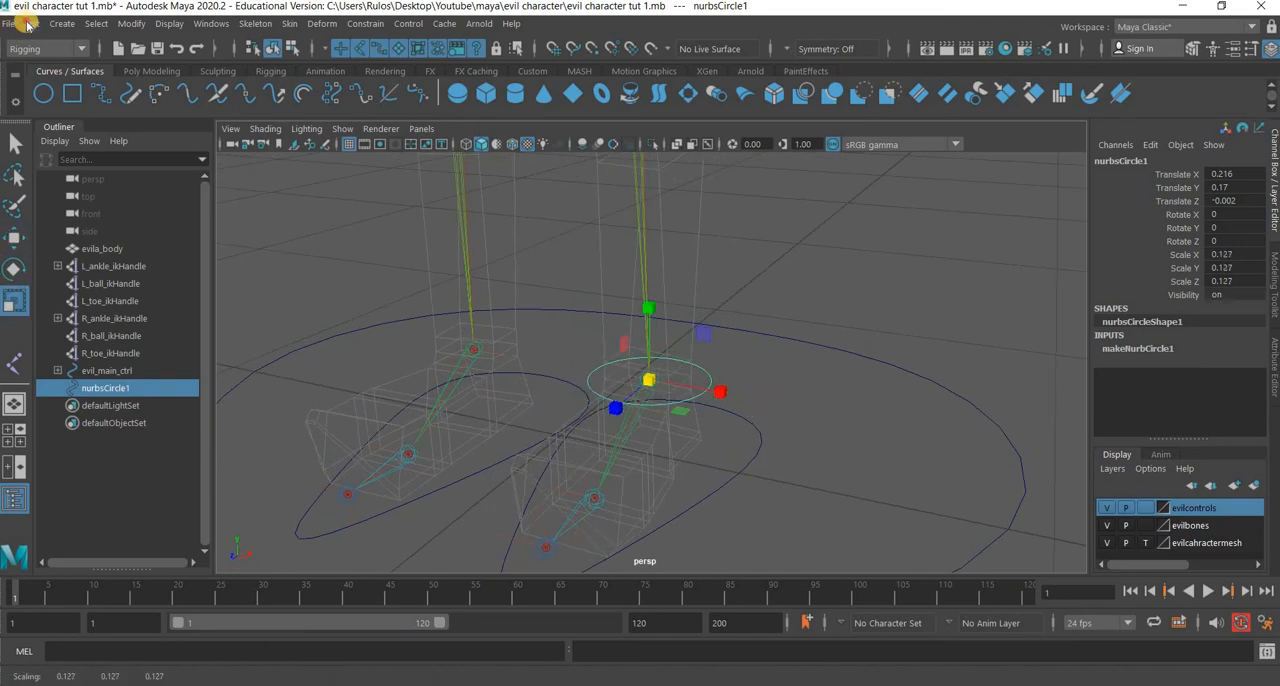
Delete the left ankle circle's construction history and freeze its transformations.
{"action": "left_click", "coordinate": [32, 23]}
{"action": "left_click", "coordinate": [101, 233]}
{"action": "left_click", "coordinate": [283, 231]}
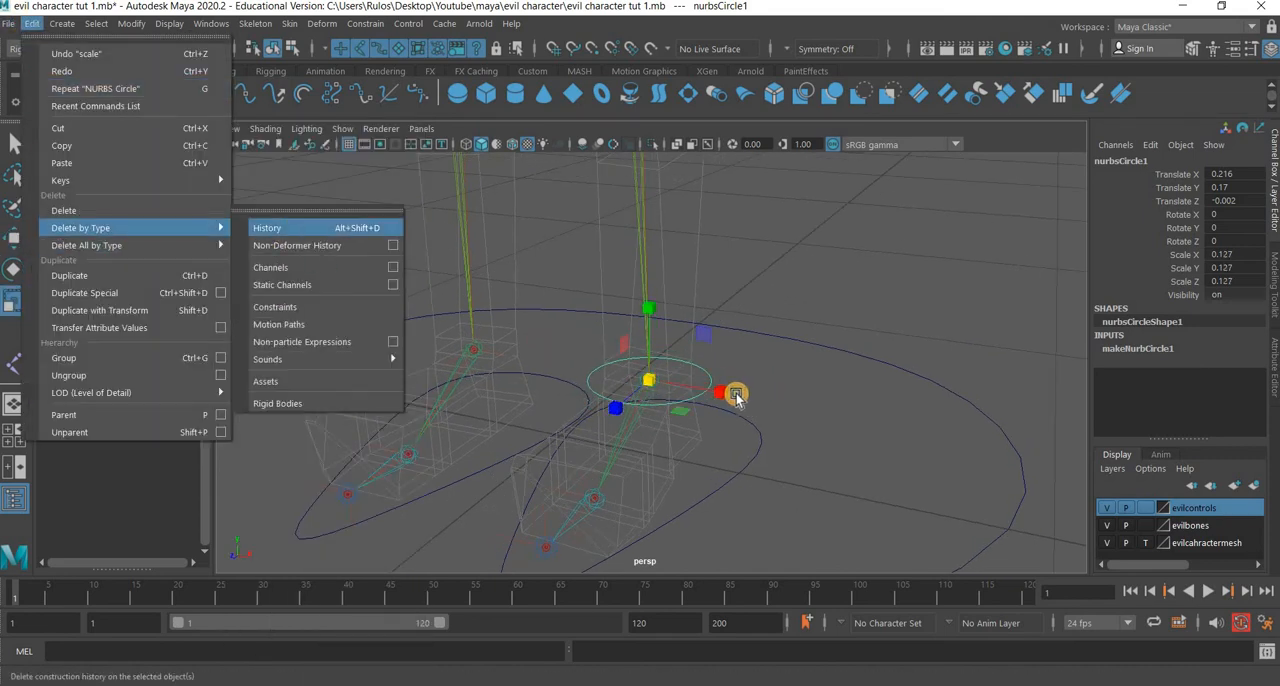
{"action": "scroll", "coordinate": [735, 393], "scroll_direction": "down", "scroll_amount": 5}
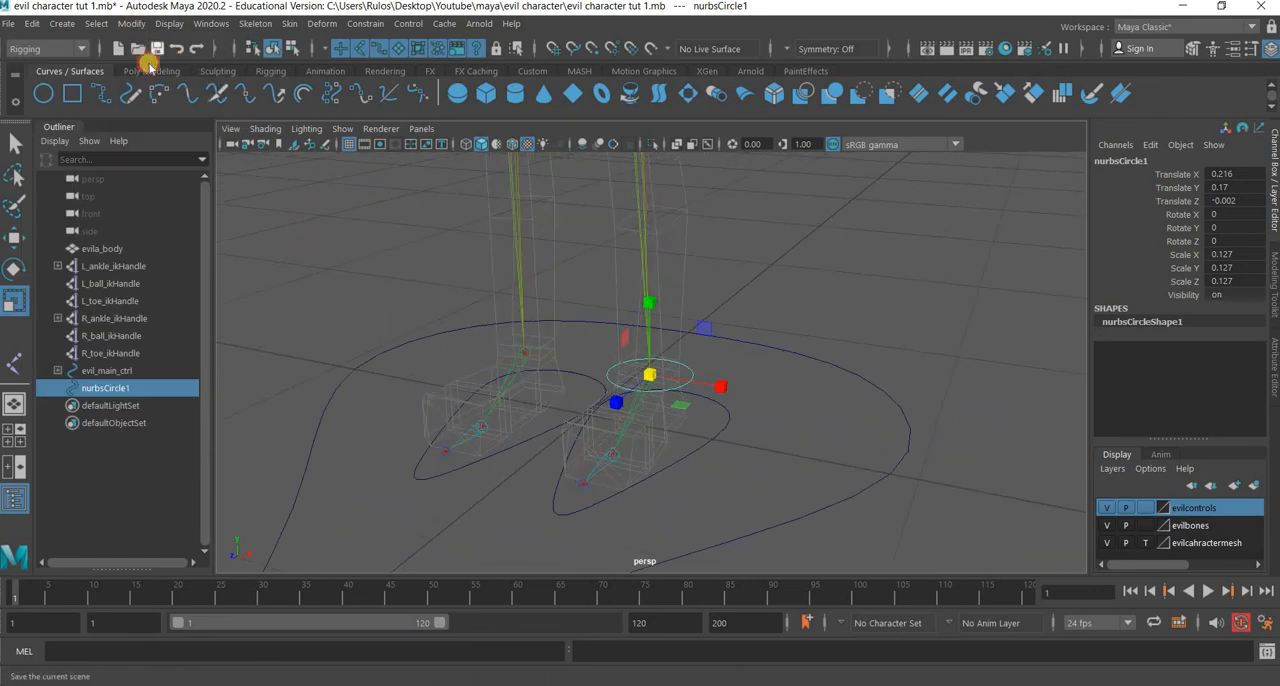
{"action": "left_click", "coordinate": [131, 23]}
{"action": "left_click", "coordinate": [157, 107]}
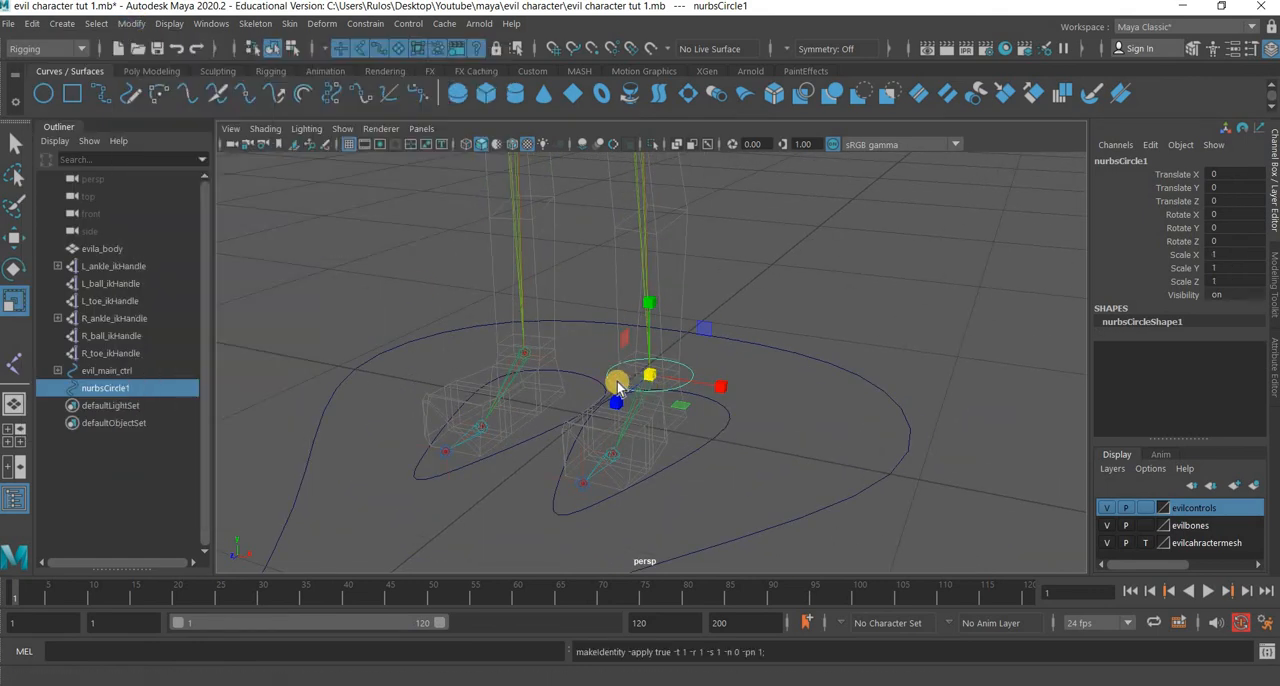
Duplicate the left ankle circle and snap the copy to the right ankle joint.
{"action": "key", "text": "ctrl+d"}
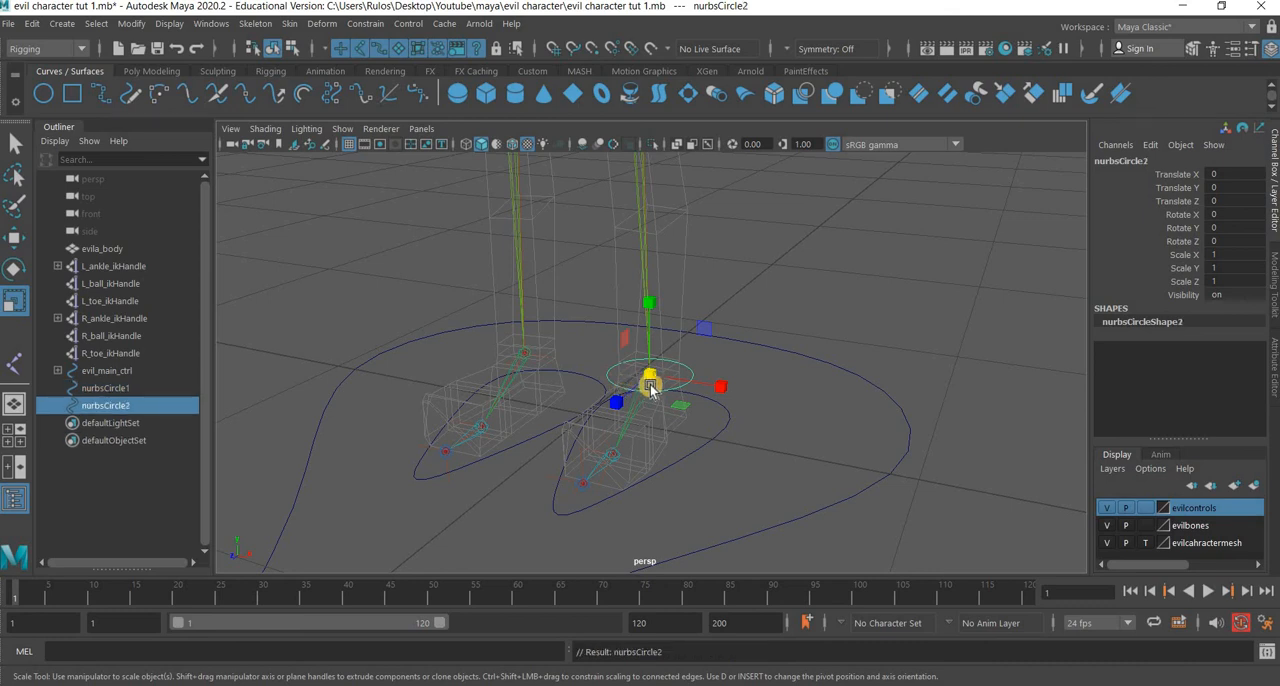
{"action": "left_click", "coordinate": [14, 237]}
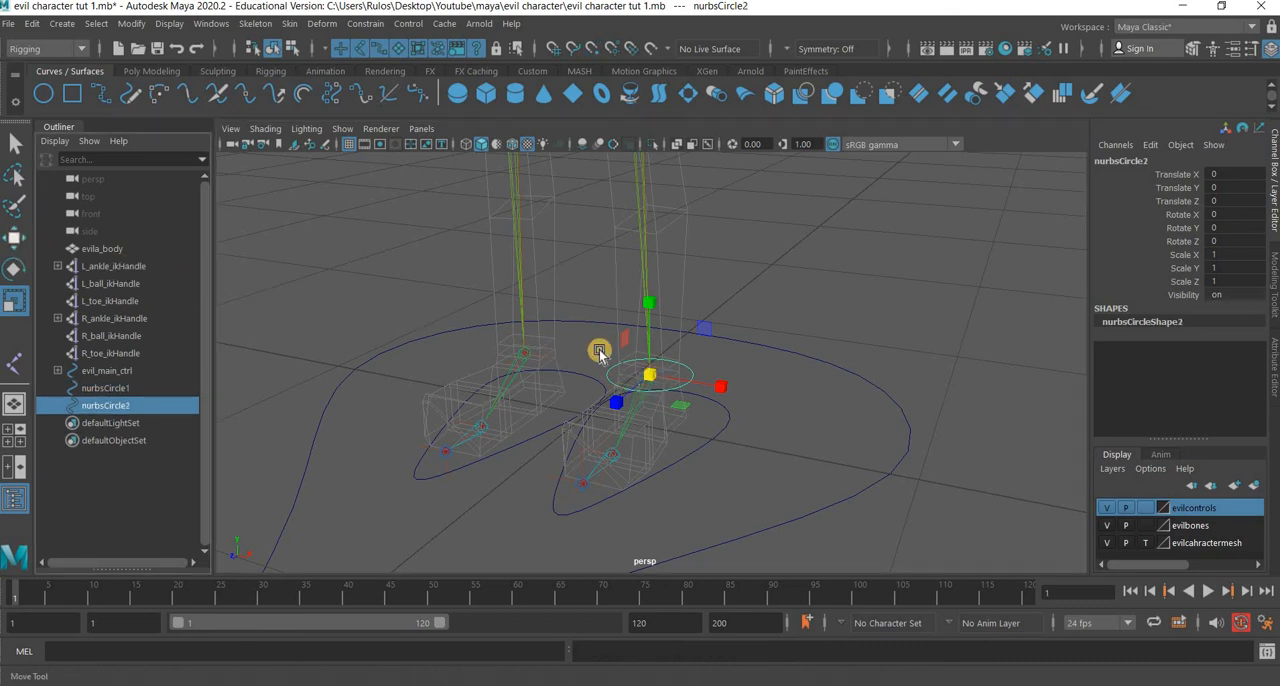
{"action": "middle_click", "coordinate": [525, 353]}
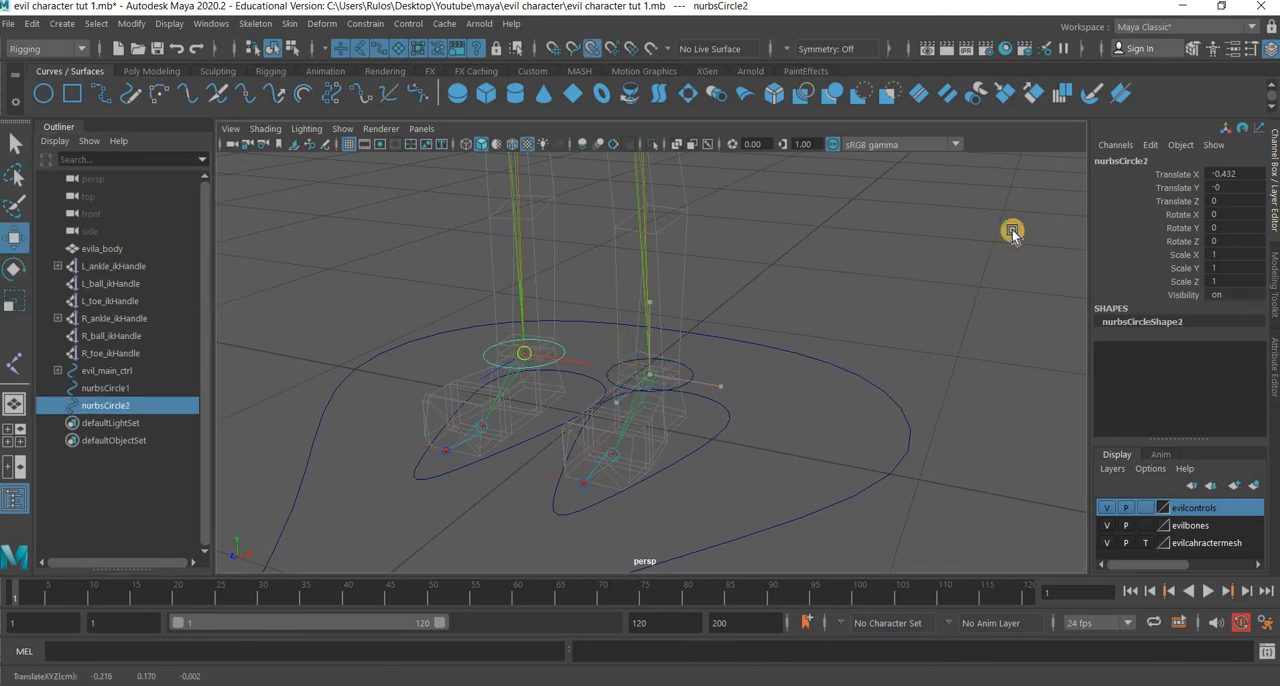
Rename the circle at the right ankle as R_point1.
{"action": "double_click", "coordinate": [1117, 161]}
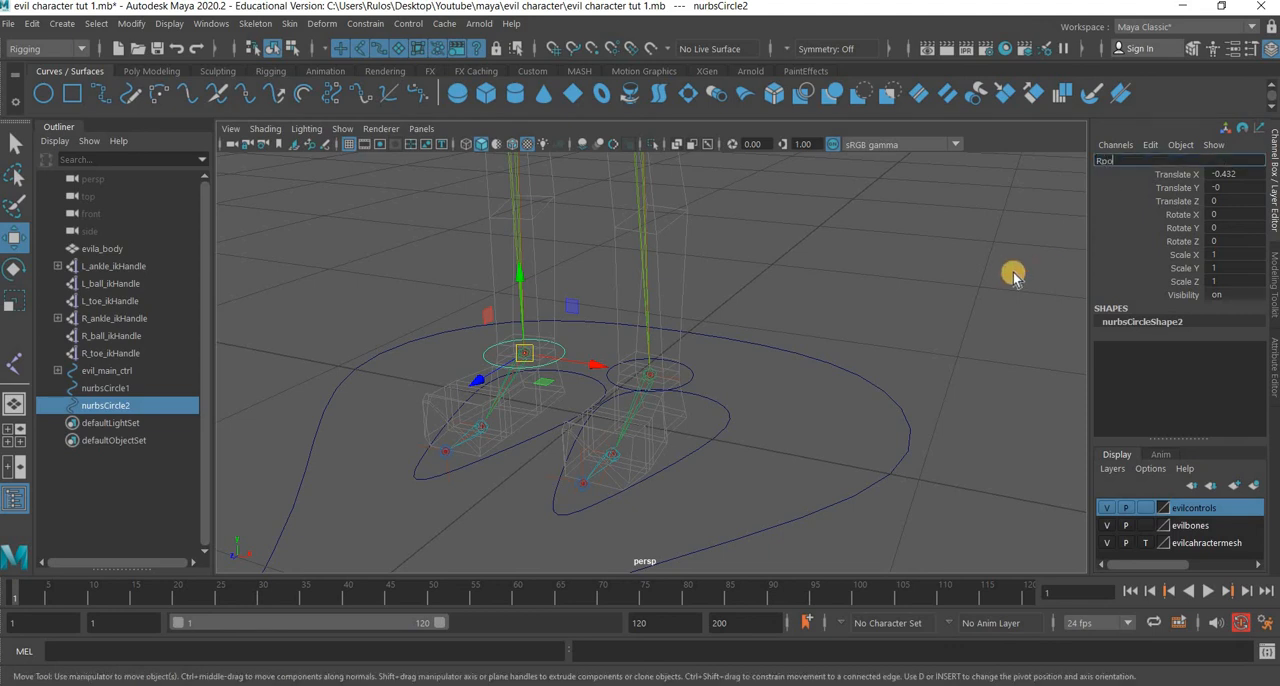
{"action": "type", "text": "Rpoint1"}
{"action": "key", "text": "Return"}
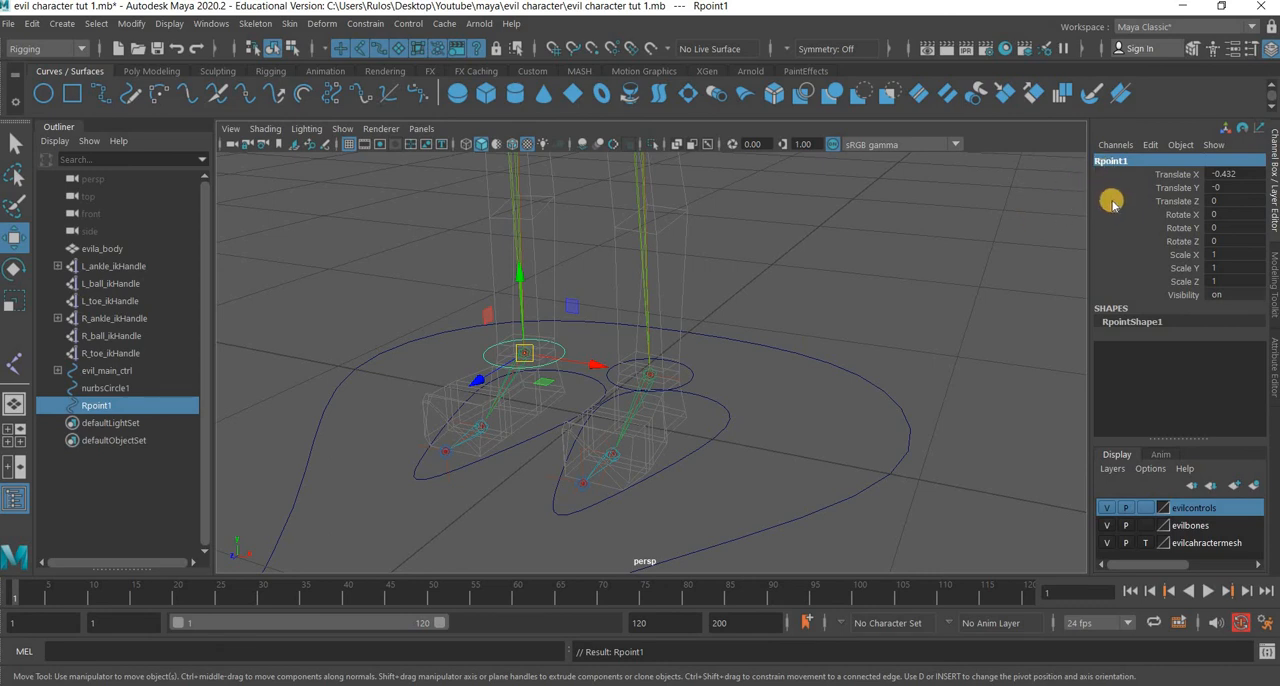
{"action": "double_click", "coordinate": [1103, 162]}
{"action": "type", "text": "R_point1"}
{"action": "key", "text": "Return"}
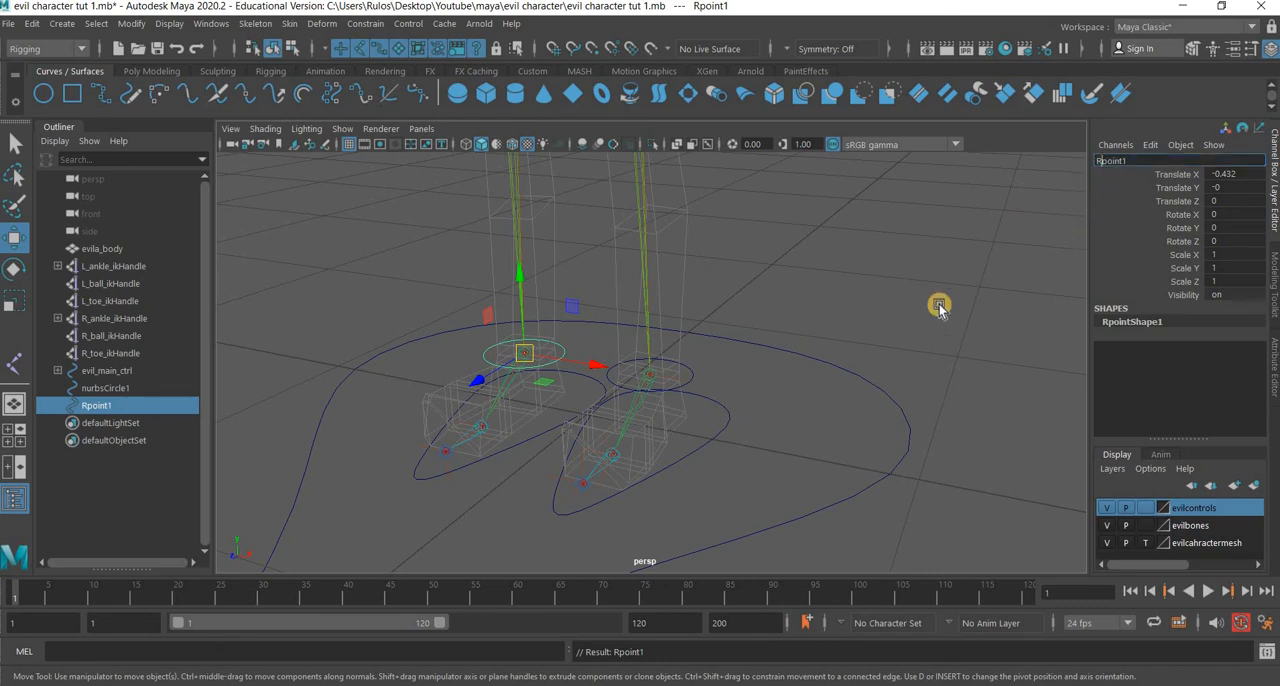
Rename the circle at the left ankle as L_point1.
{"action": "left_click", "coordinate": [685, 380]}
{"action": "left_click", "coordinate": [1115, 163]}
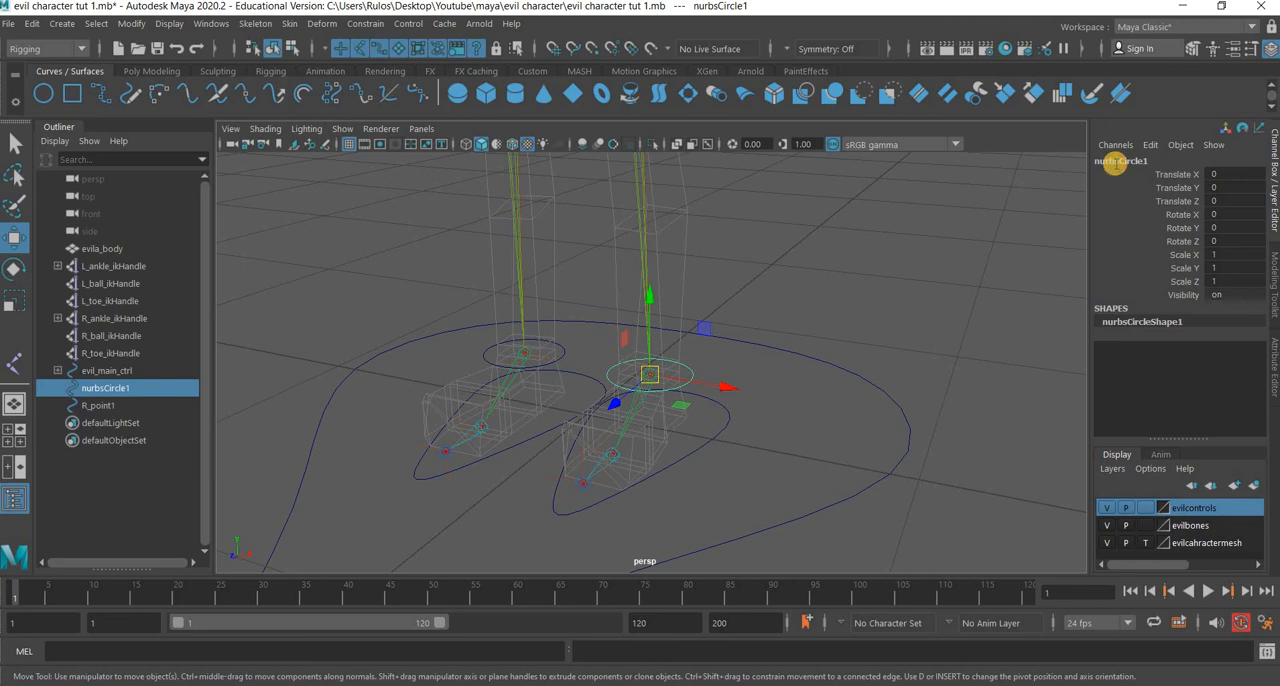
{"action": "double_click", "coordinate": [1115, 164]}
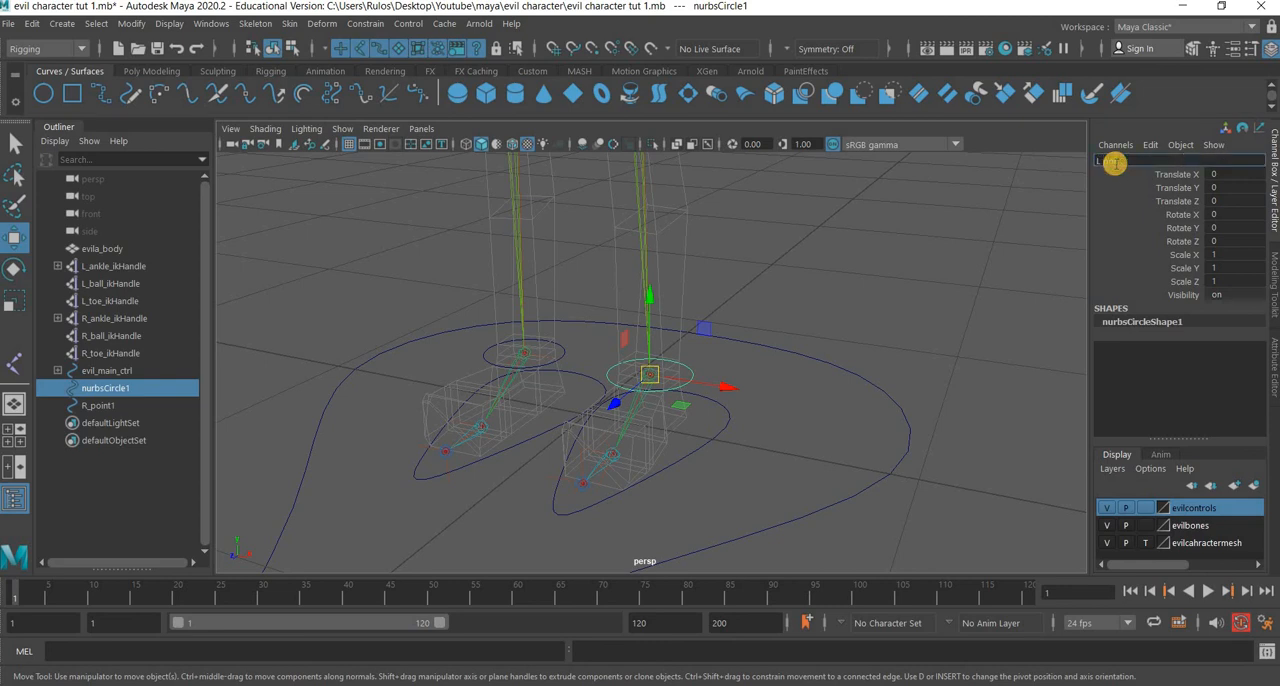
{"action": "type", "text": "L_point_1"}
{"action": "key", "text": "Return"}
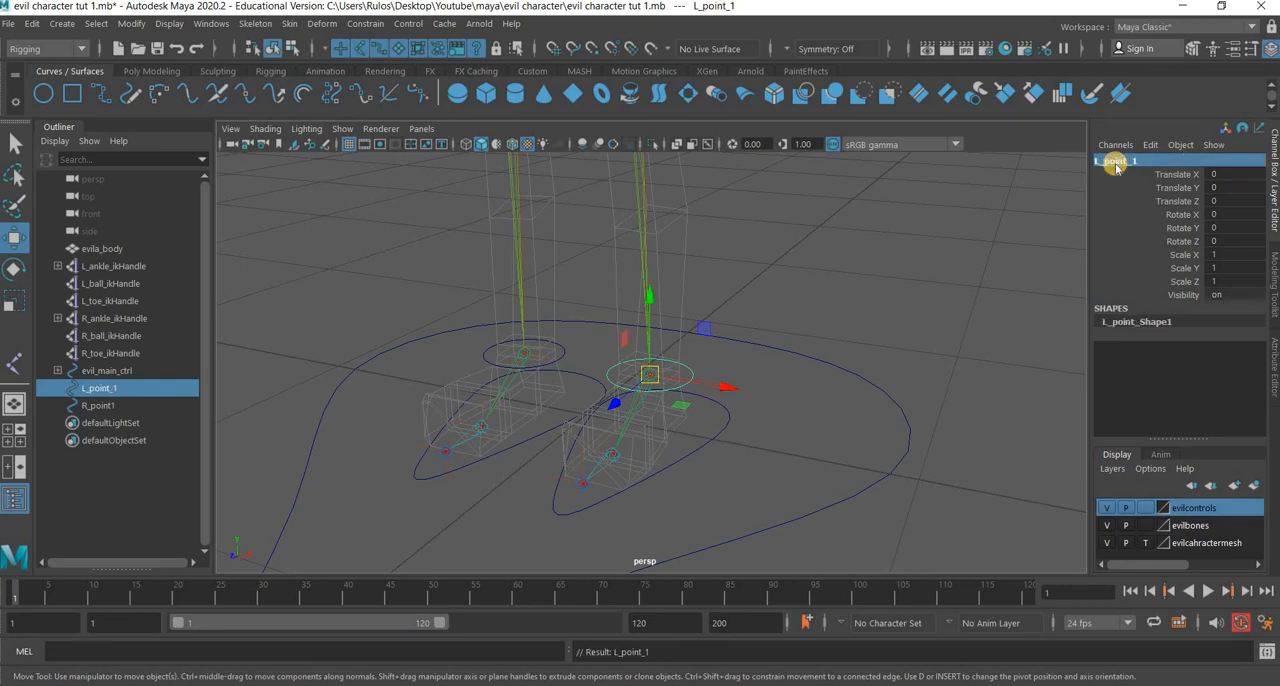
{"action": "left_click", "coordinate": [565, 354]}
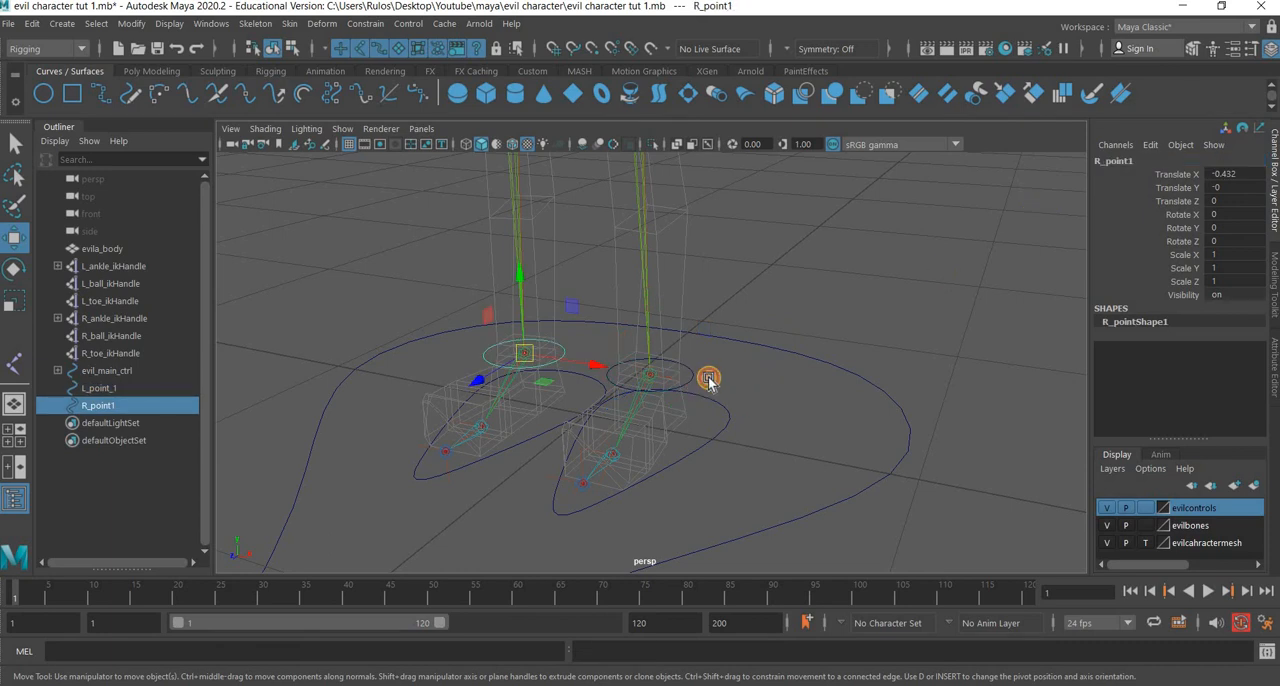
{"action": "left_click", "coordinate": [708, 379]}
{"action": "double_click", "coordinate": [1145, 162]}
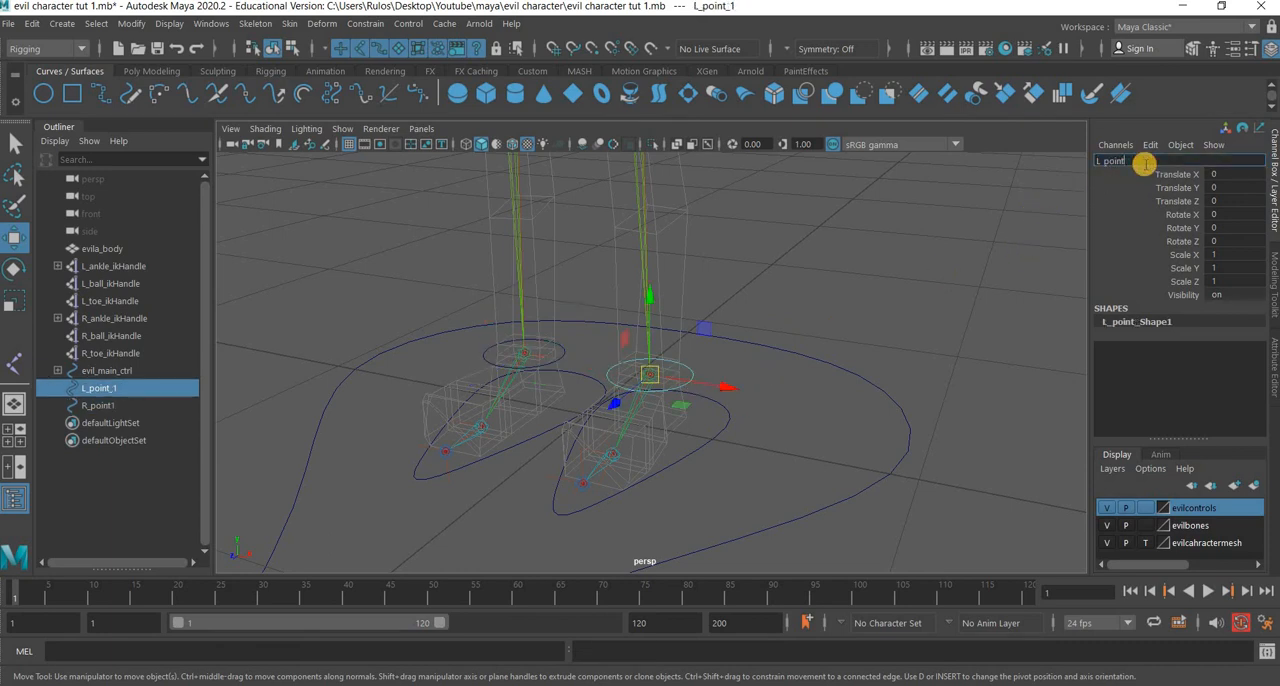
{"action": "type", "text": "L_point1"}
{"action": "key", "text": "Return"}
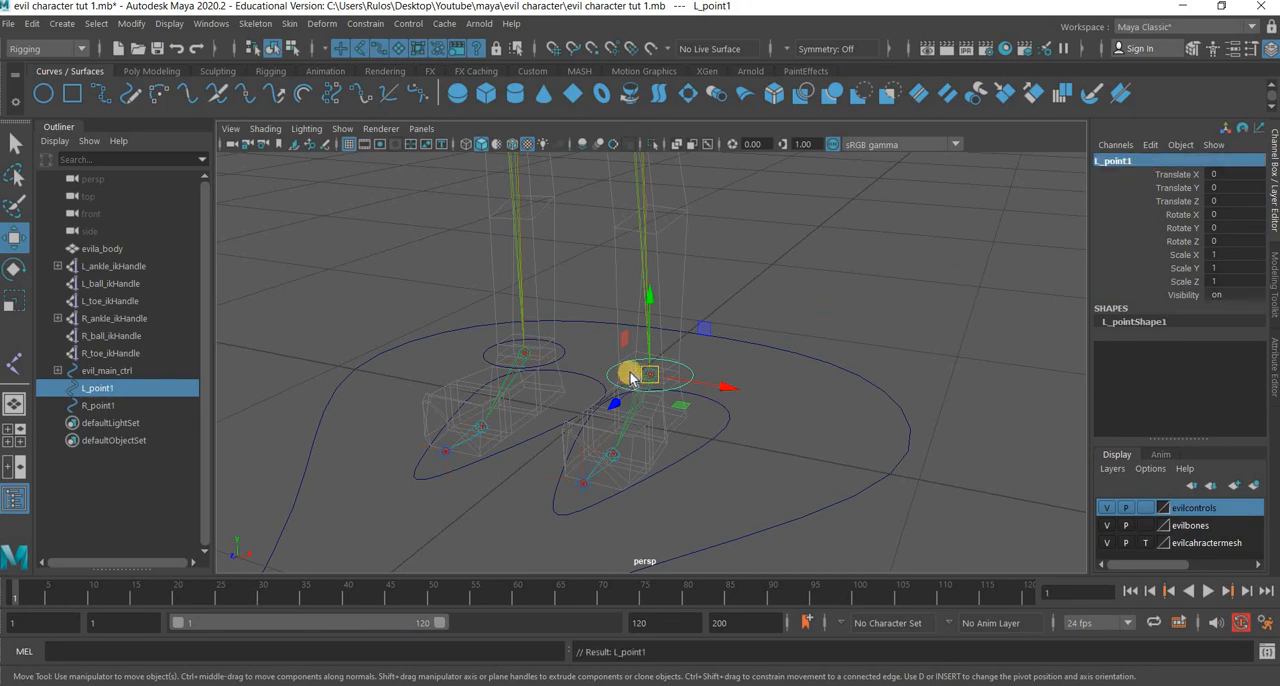
Duplicate the left ankle circle L_point1 and snap the copy to the left hip joint.
{"action": "left_click", "coordinate": [660, 397]}
{"action": "left_click_drag", "start_coordinate": [663, 474], "coordinate": [671, 465], "text": "alt"}
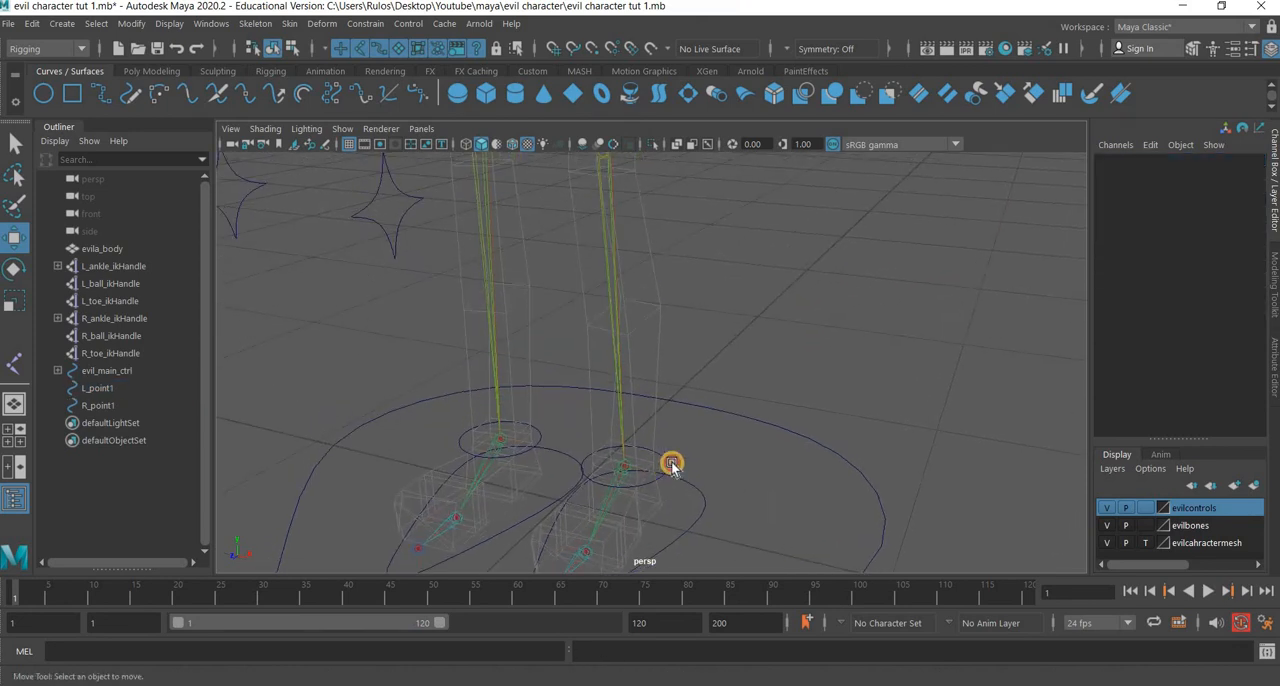
{"action": "left_click", "coordinate": [819, 442]}
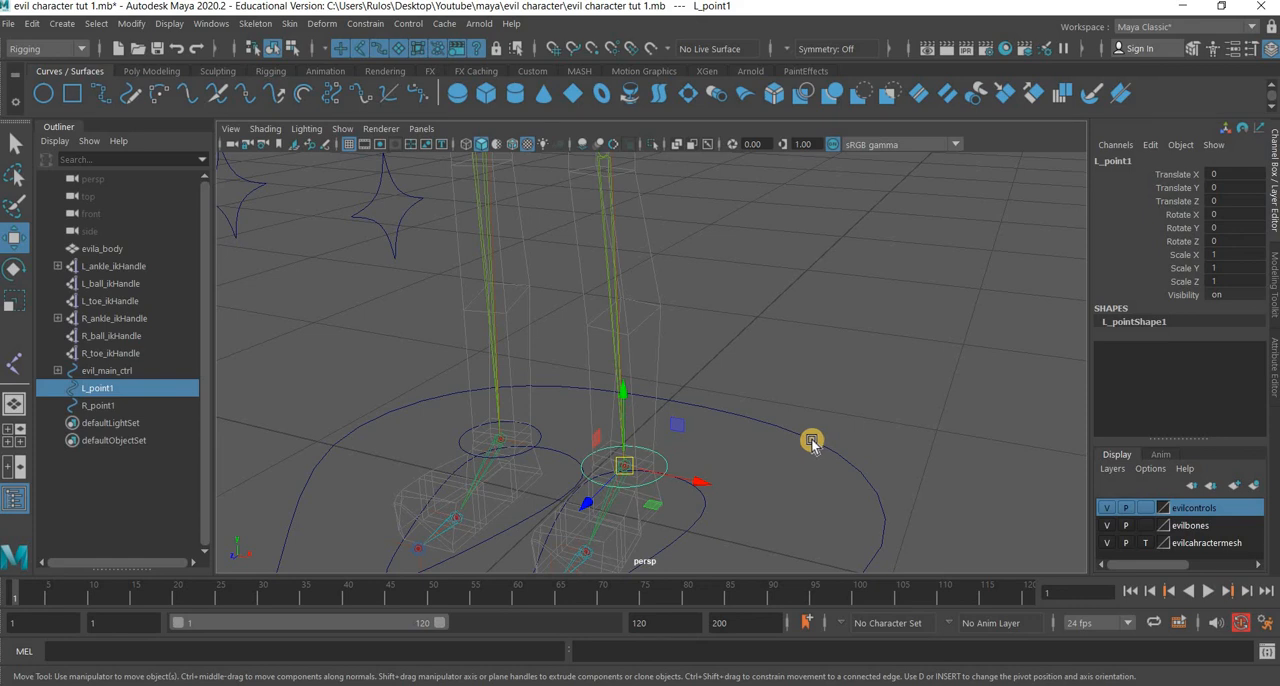
{"action": "key", "text": "ctrl+d"}
{"action": "scroll", "coordinate": [753, 437], "scroll_direction": "down", "scroll_amount": 3}
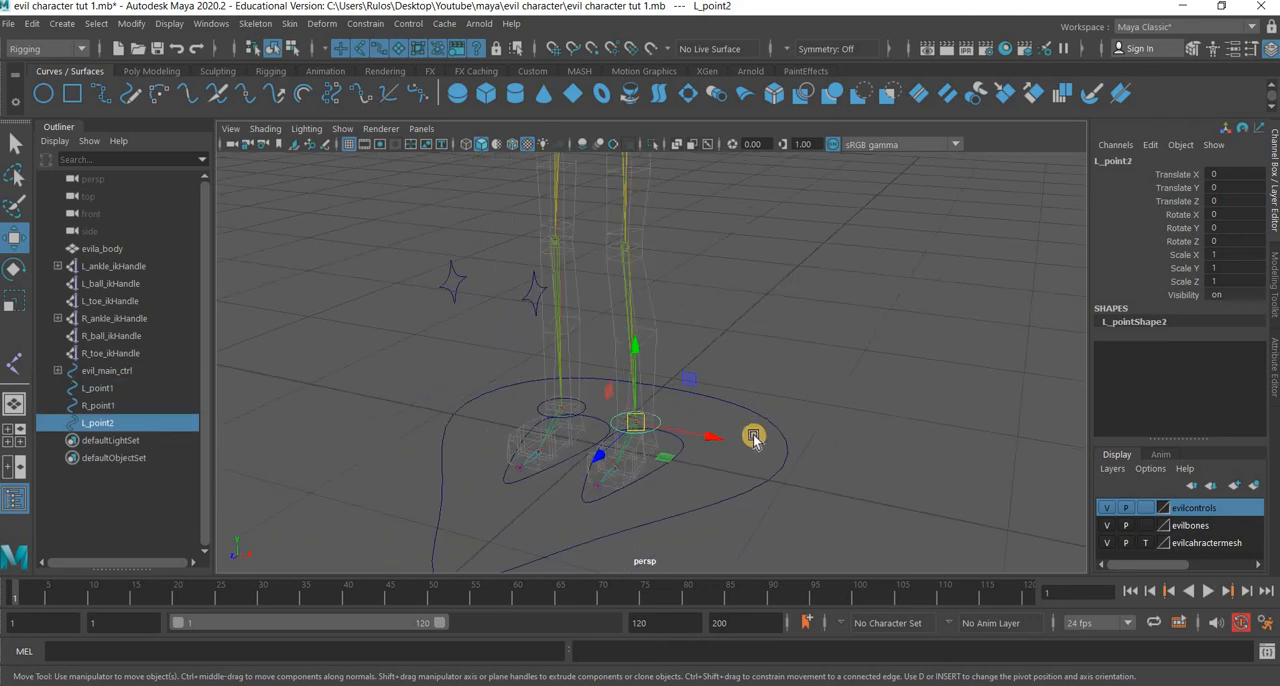
{"action": "left_click_drag", "start_coordinate": [628, 170], "coordinate": [629, 163]}
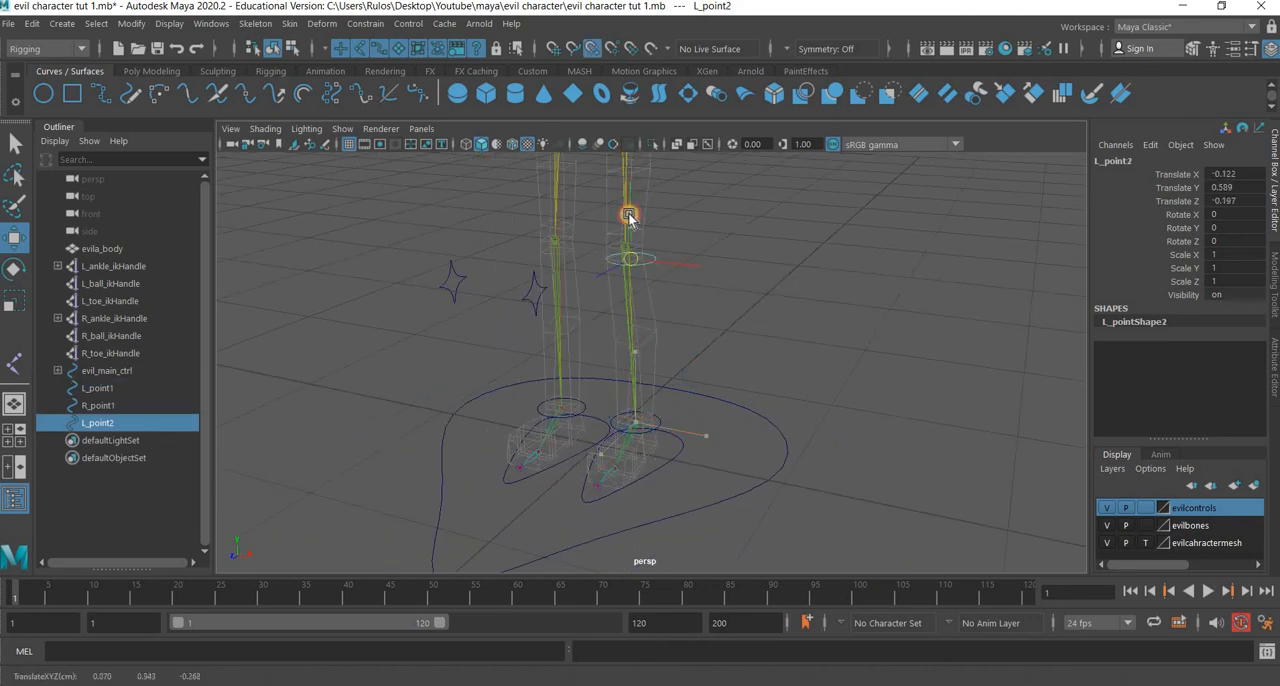
{"action": "middle_click_drag", "start_coordinate": [644, 246], "coordinate": [667, 429], "text": "alt"}
{"action": "left_click_drag", "start_coordinate": [667, 429], "coordinate": [651, 298], "text": "alt"}
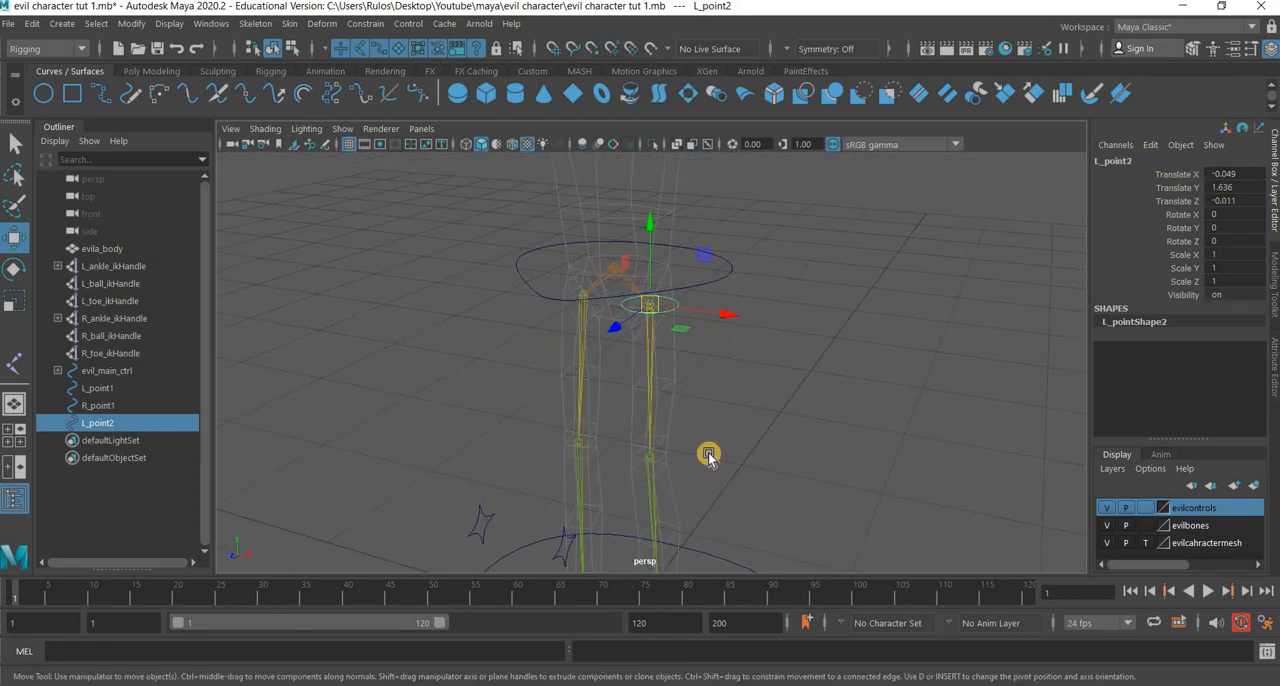
Duplicate the right ankle circle R_point1 and snap the copy to the right hip joint, keeping the name R_point2.
{"action": "left_click_drag", "start_coordinate": [709, 452], "coordinate": [654, 480], "text": "alt"}
{"action": "left_click", "coordinate": [695, 490]}
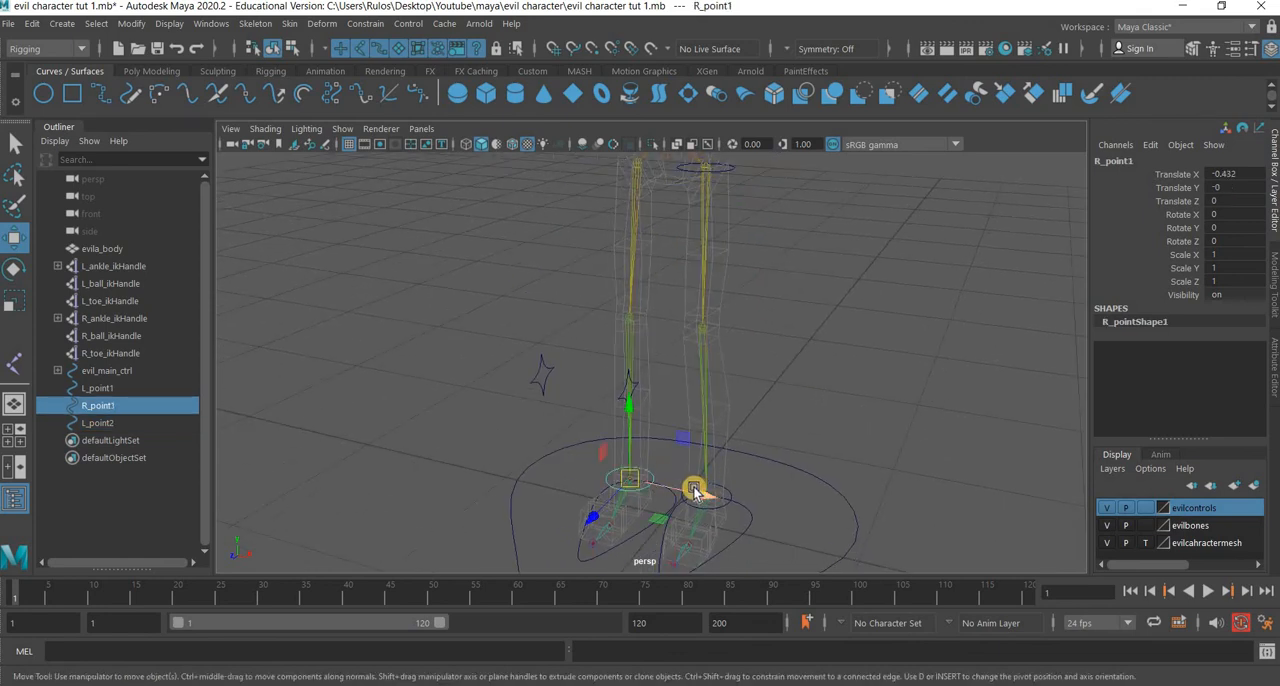
{"action": "key", "text": "ctrl+d"}
{"action": "left_click_drag", "start_coordinate": [695, 490], "coordinate": [635, 164]}
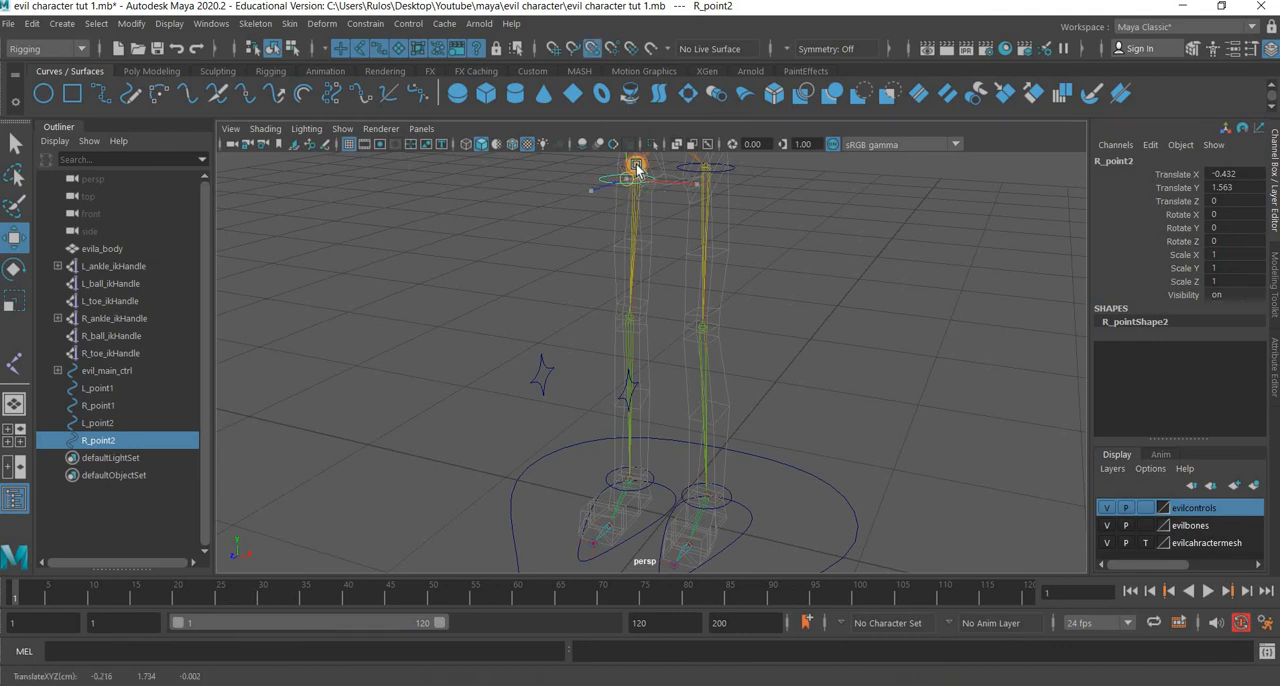
{"action": "double_click", "coordinate": [1145, 161]}
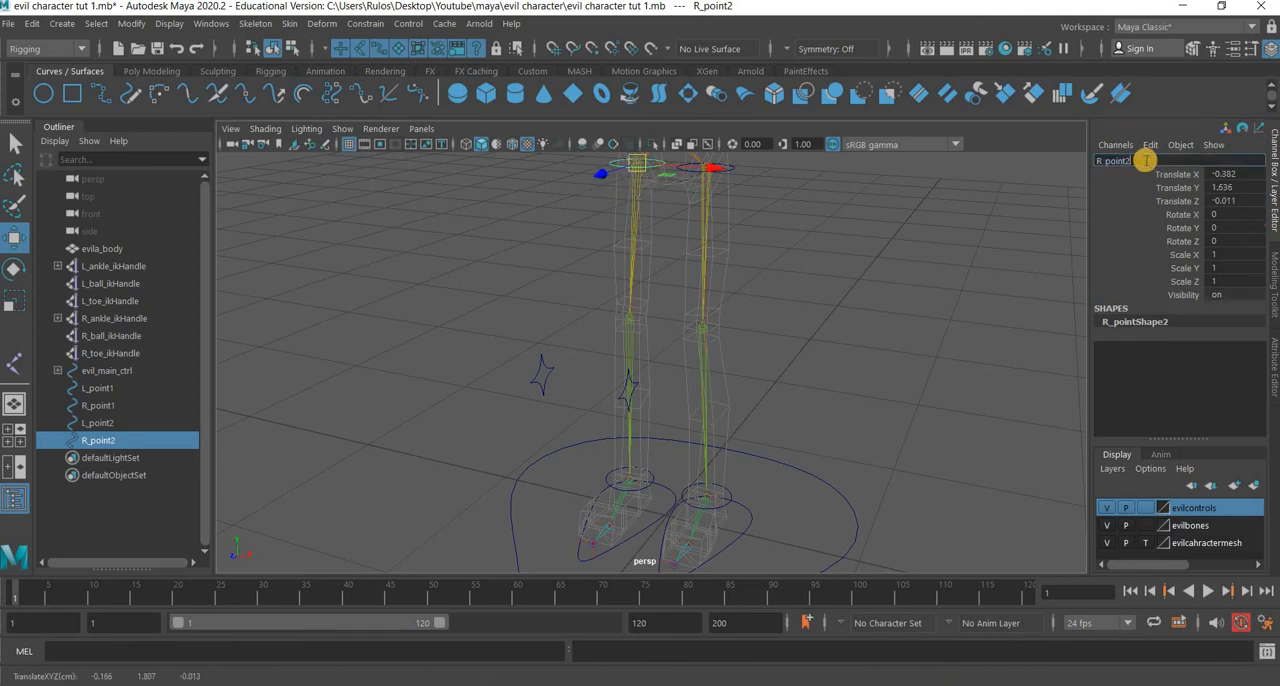
{"action": "left_click", "coordinate": [815, 305]}
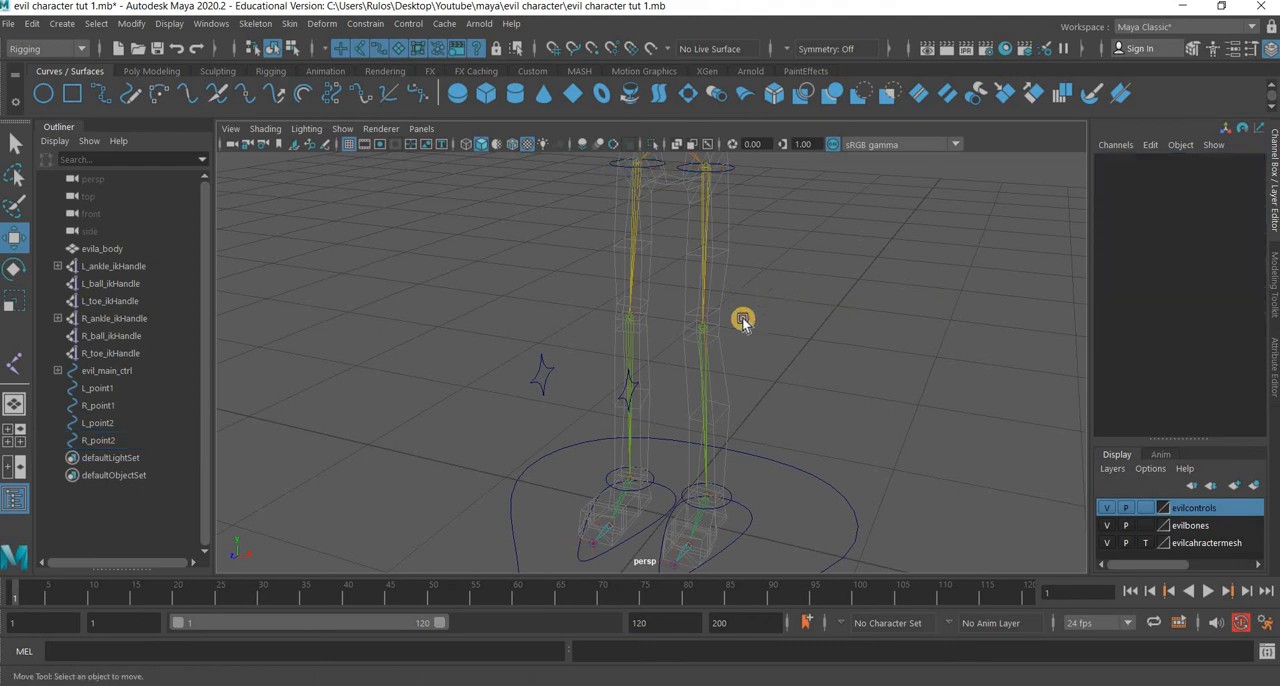
Examine the placement of the ankle and hip circles, the knee controls and the left foot control around both legs.
{"action": "left_click_drag", "start_coordinate": [742, 320], "coordinate": [614, 317], "text": "alt"}
{"action": "left_click_drag", "start_coordinate": [603, 263], "coordinate": [604, 278], "text": "alt"}
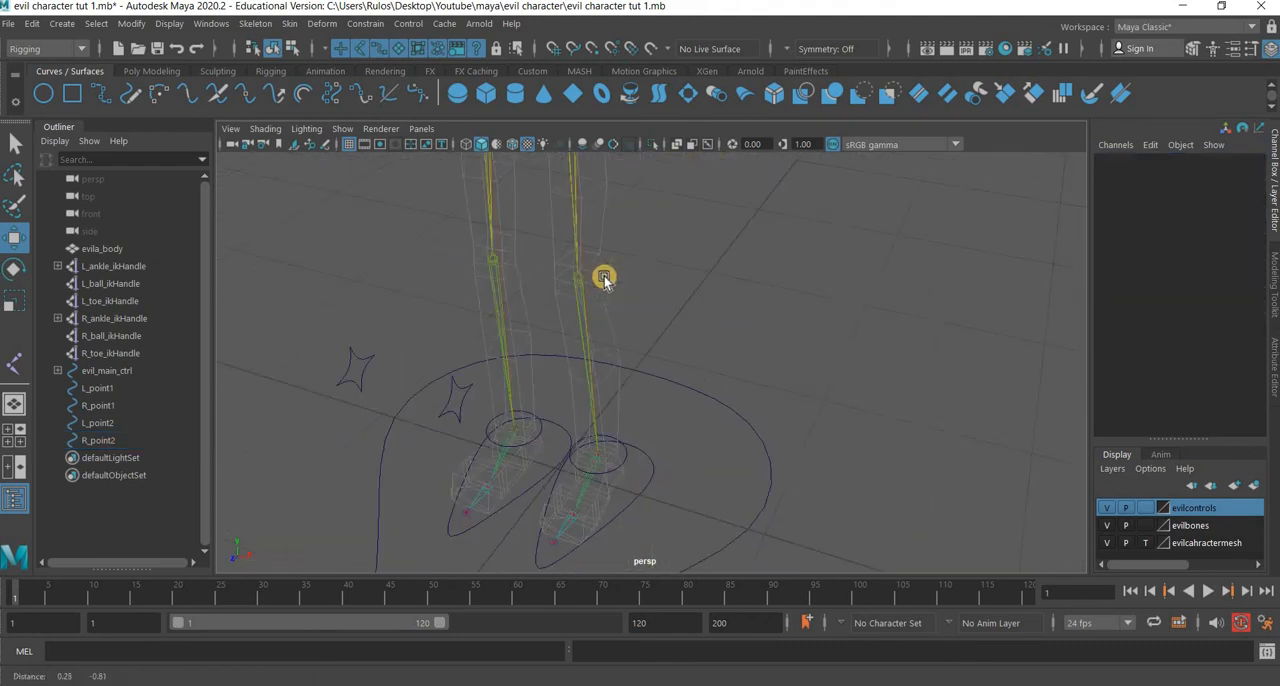
{"action": "scroll", "coordinate": [617, 317], "scroll_direction": "down", "scroll_amount": 5}
{"action": "middle_click_drag", "start_coordinate": [604, 277], "coordinate": [636, 320], "text": "alt"}
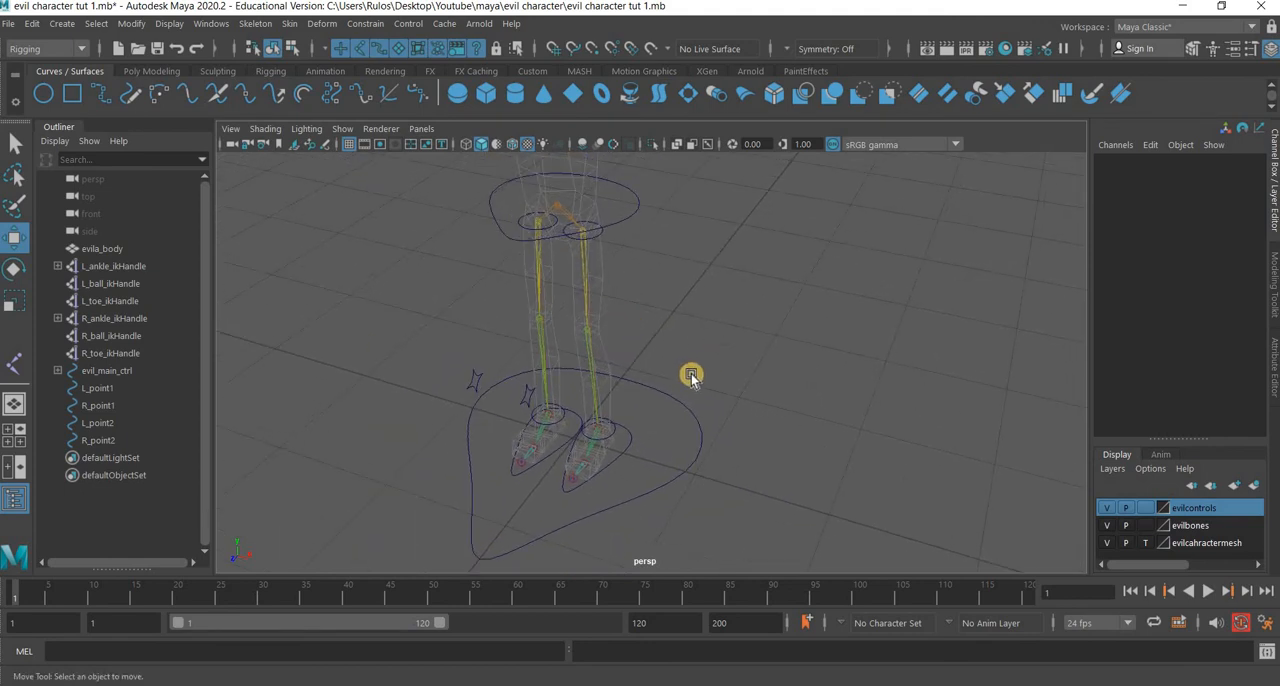
{"action": "mouse_move", "coordinate": [625, 391]}
{"action": "left_mouse_down", "text": "alt"}
{"action": "mouse_move", "coordinate": [722, 397]}
{"action": "mouse_move", "coordinate": [617, 385]}
{"action": "left_mouse_up", "text": "alt"}
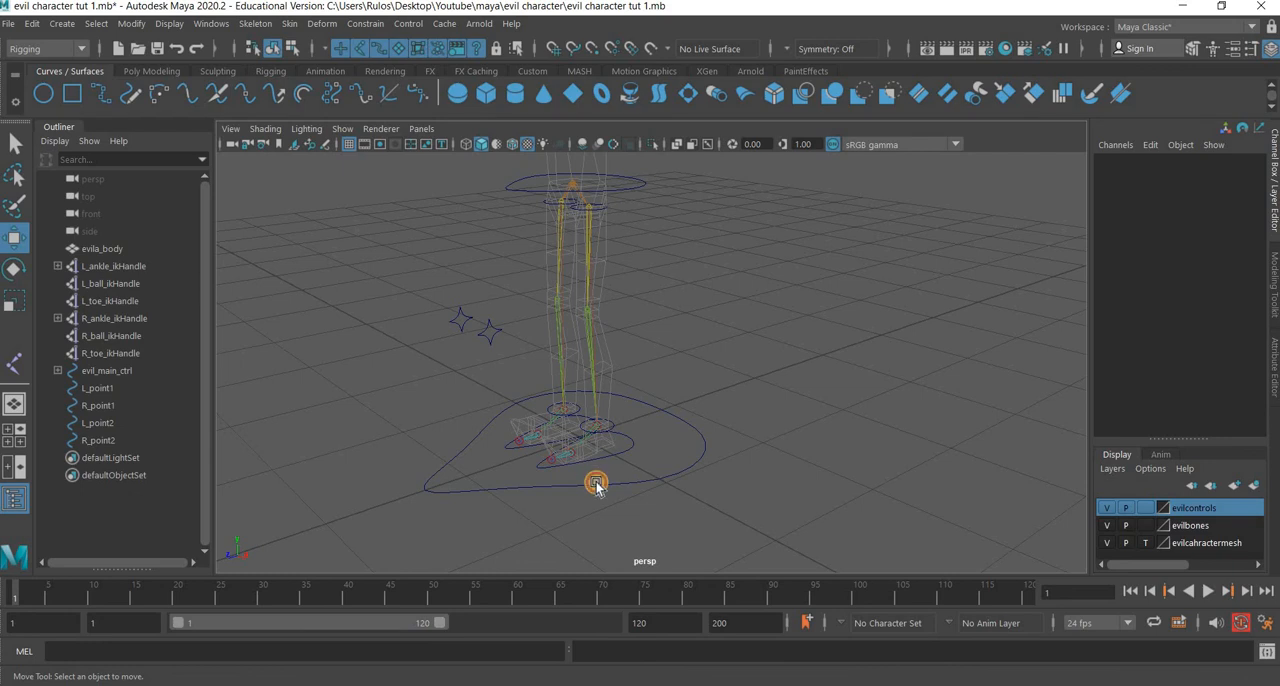
{"action": "right_click_drag", "start_coordinate": [596, 486], "coordinate": [651, 371], "text": "alt"}
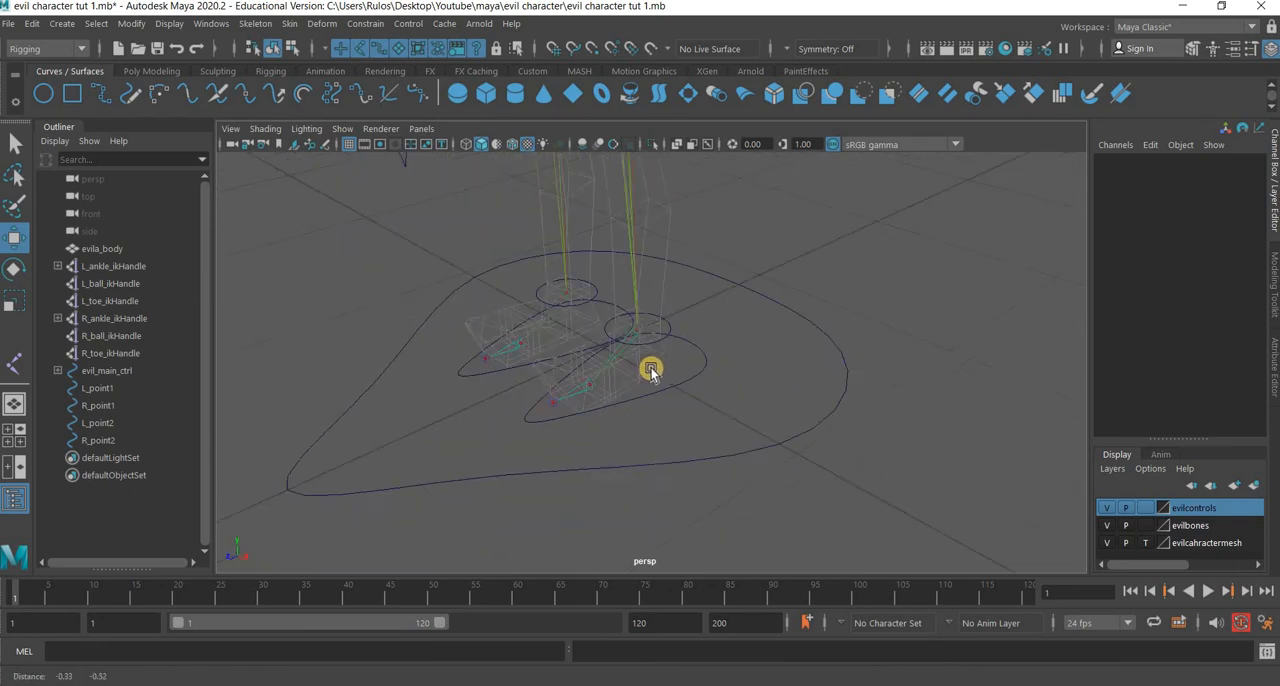
{"action": "middle_click_drag", "start_coordinate": [651, 369], "coordinate": [655, 375], "text": "alt"}
{"action": "left_click", "coordinate": [639, 378]}
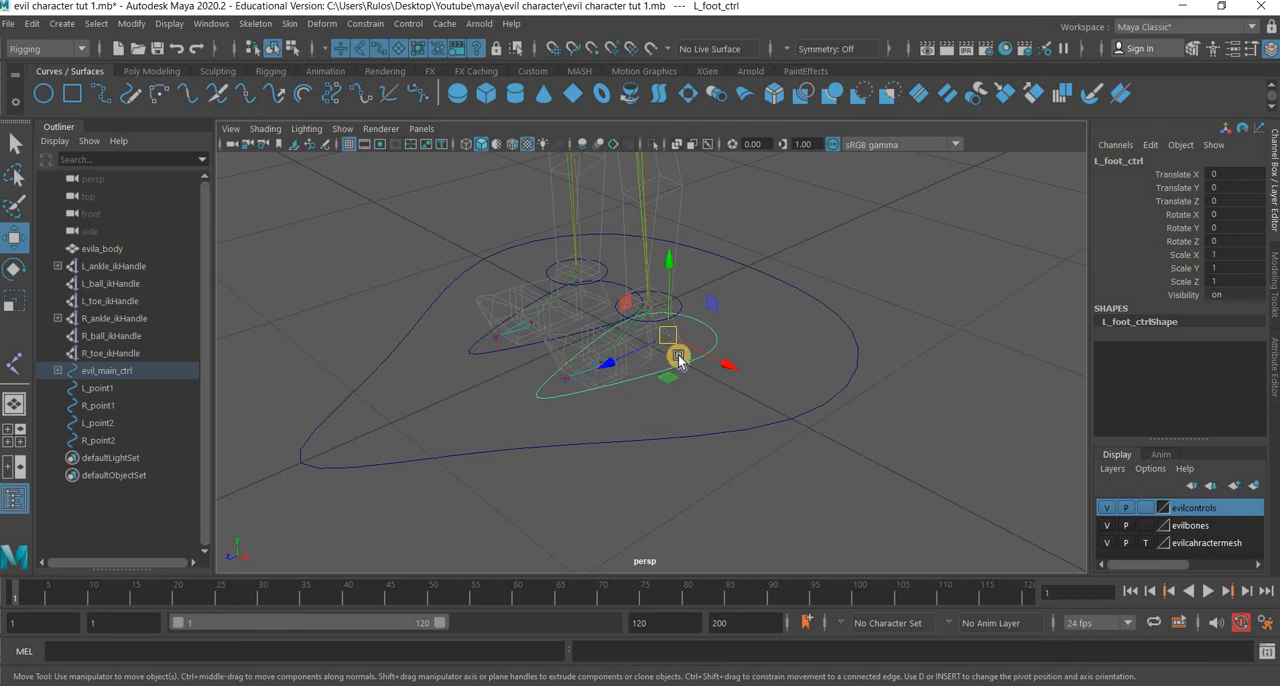
{"action": "middle_click_drag", "start_coordinate": [497, 415], "coordinate": [470, 490], "text": "alt"}
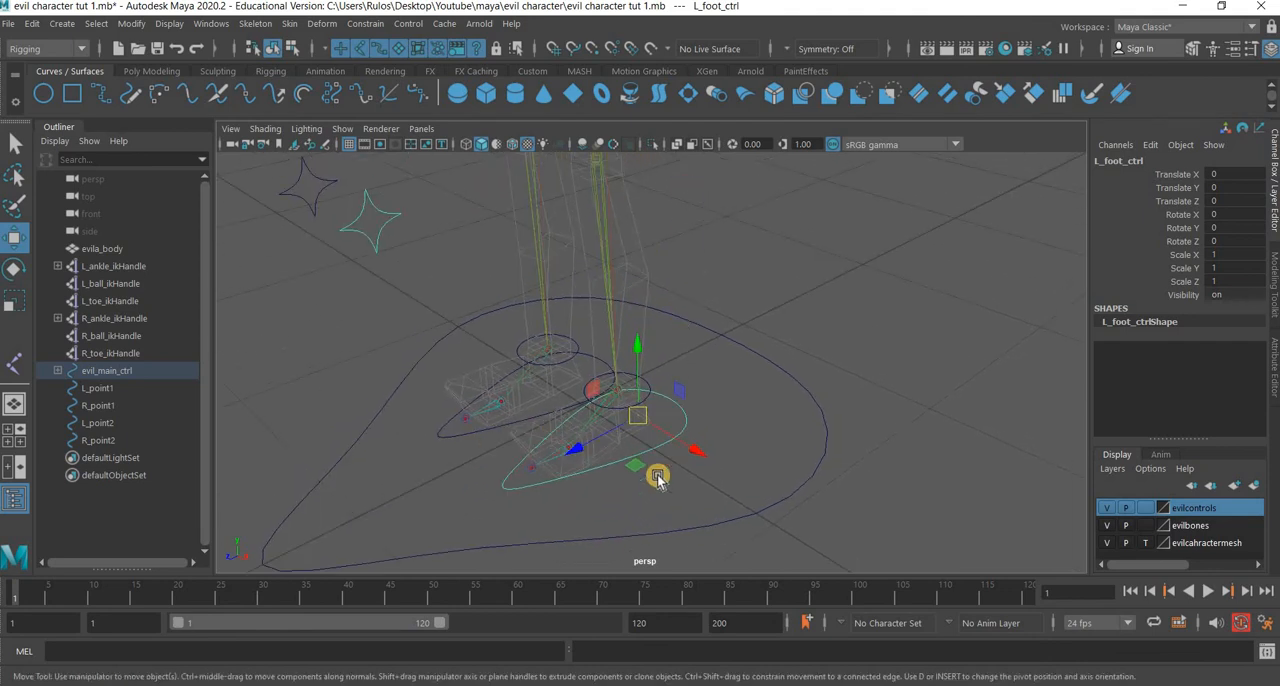
{"action": "left_click_drag", "start_coordinate": [638, 565], "coordinate": [680, 343], "text": "alt"}
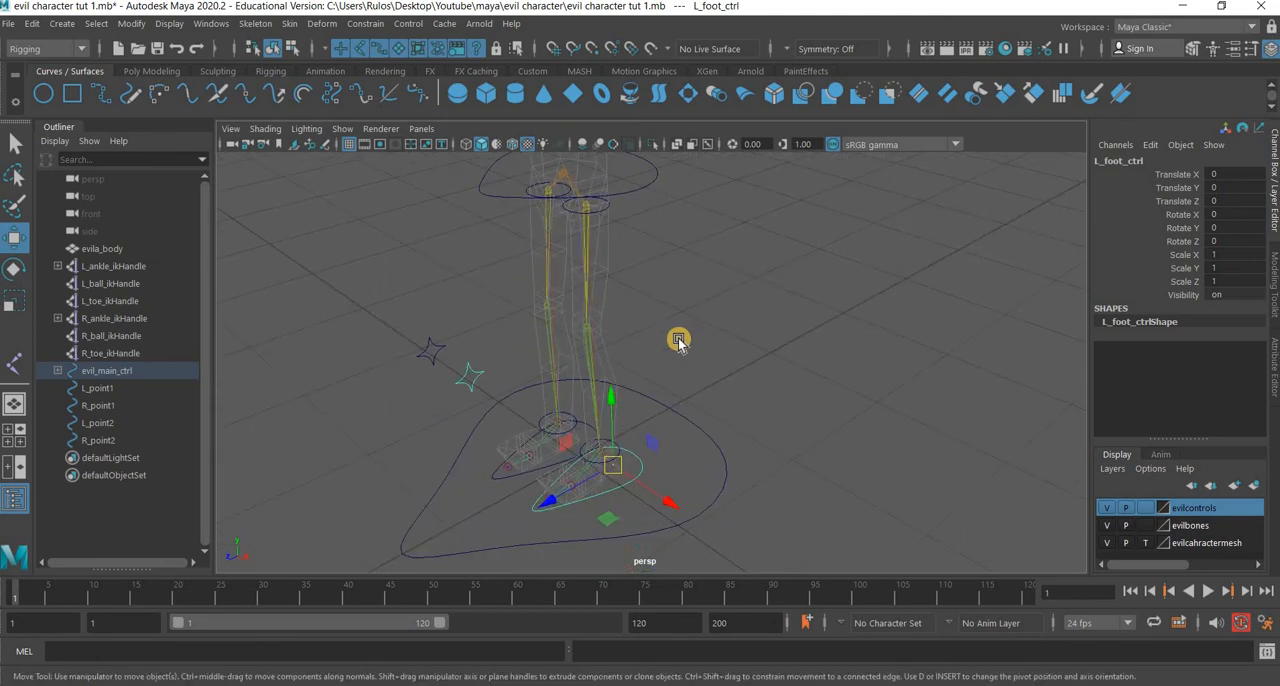